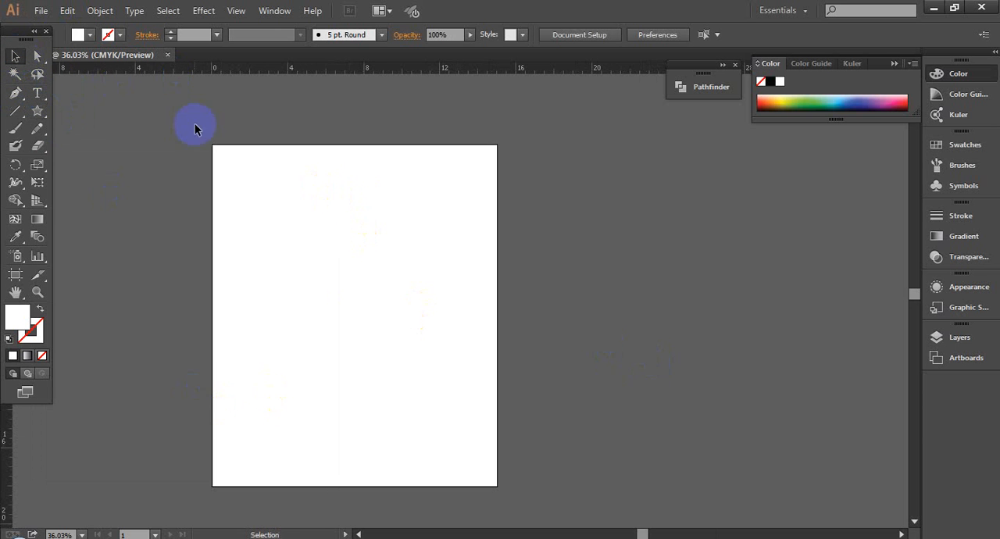
# - Draw a horizontal line segment on the pasteboard beside the artboard and set its stroke weight to 5 pt
pyautogui.click(15, 110)
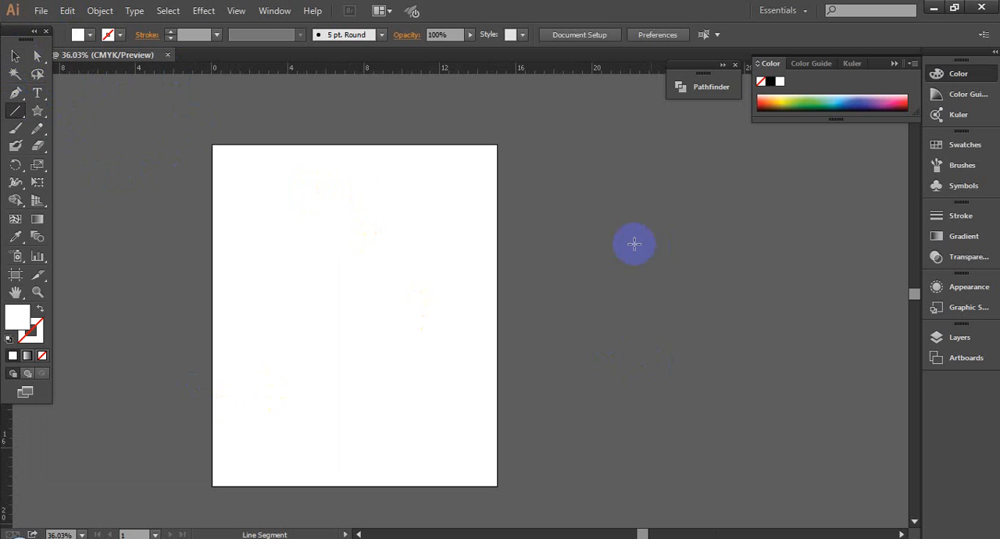
pyautogui.moveTo(582, 252); pyautogui.dragTo(699, 252)
pyautogui.click(19, 54)
pyautogui.moveTo(520, 206); pyautogui.dragTo(651, 311)
pyautogui.click(192, 34)
pyautogui.scroll(3, 191, 34)
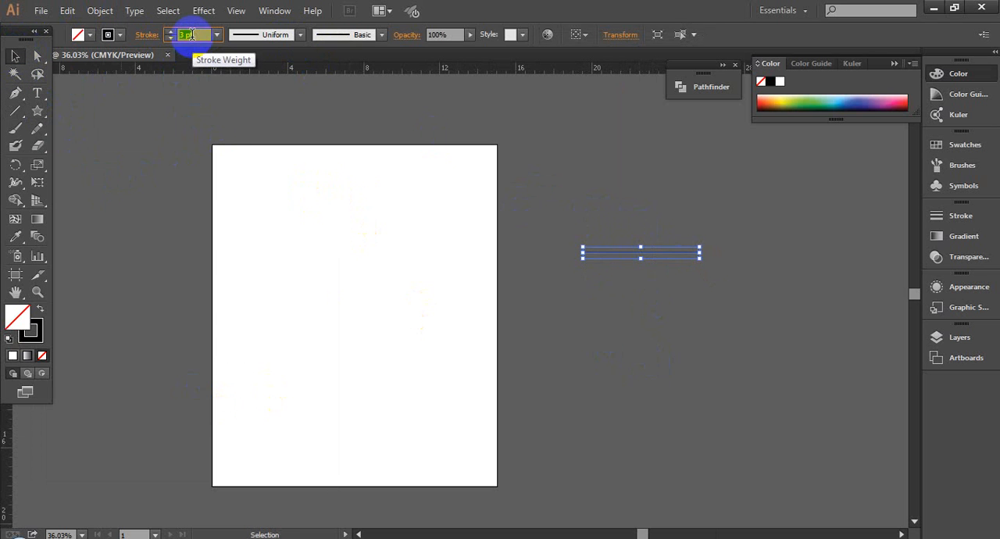
pyautogui.scroll(2, 191, 34)
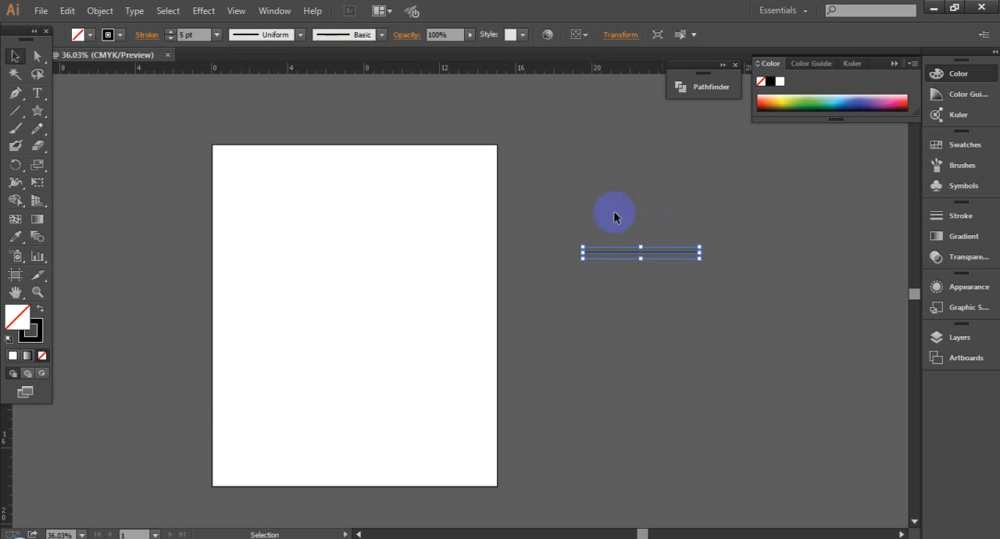
# - Load the Arrows_Special brush library from the Arrows category
pyautogui.click(383, 34)
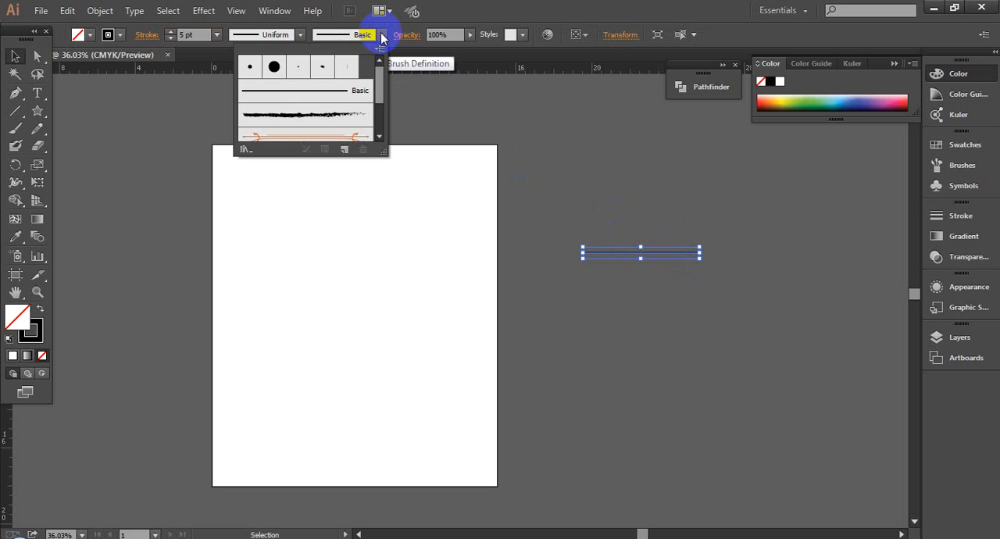
pyautogui.click(247, 150)
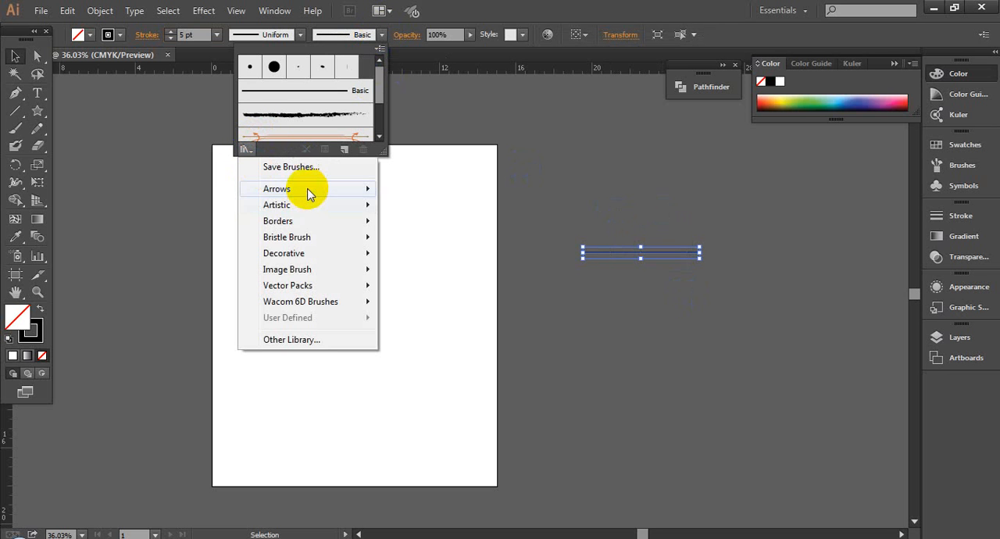
pyautogui.moveTo(309, 194)
pyautogui.click(436, 189)
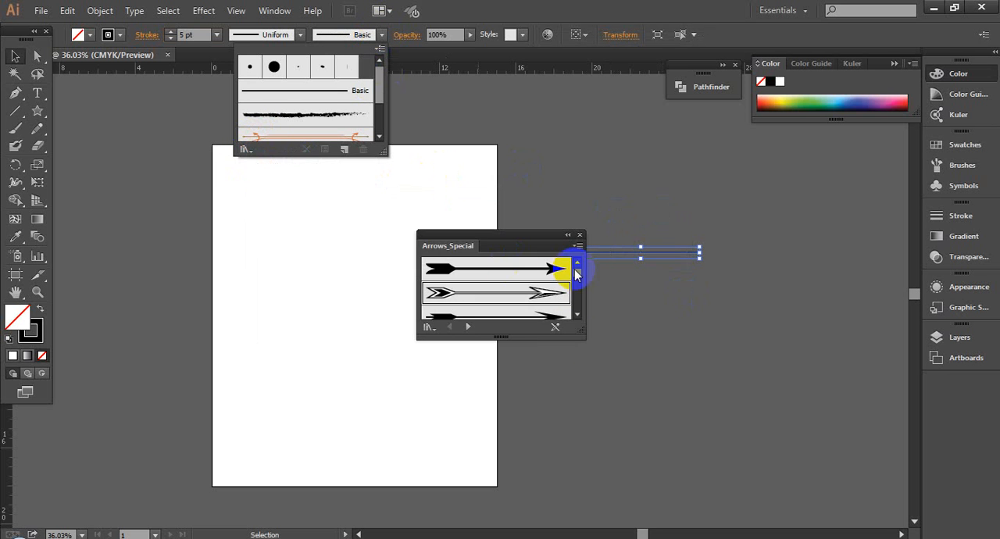
pyautogui.click(606, 358)
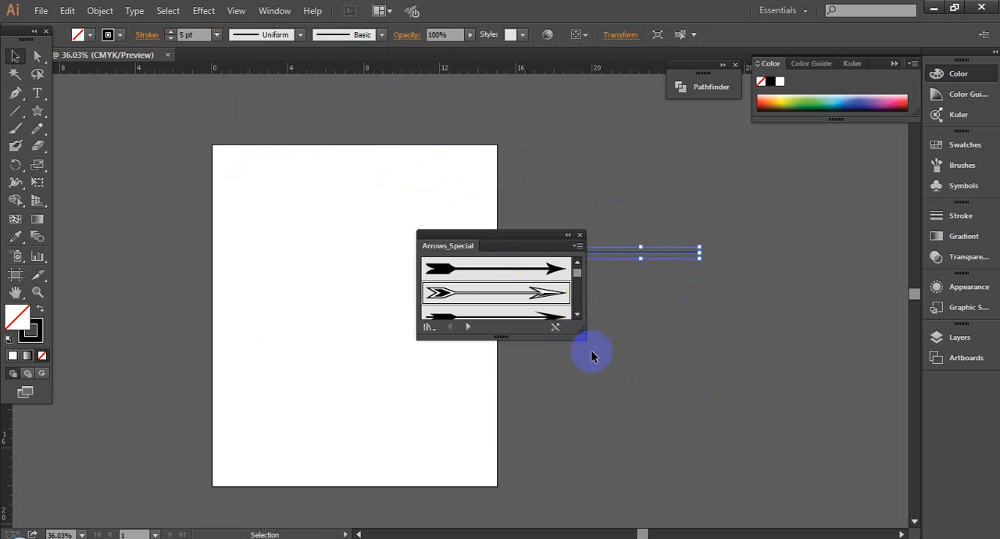
# - Move the Arrows_Special library over the artboard, make it taller to show more arrows, and narrow it to keep the line uncovered
pyautogui.moveTo(582, 334)
pyautogui.mouseDown()
pyautogui.moveTo(677, 404)
pyautogui.moveTo(837, 443)
pyautogui.mouseUp()
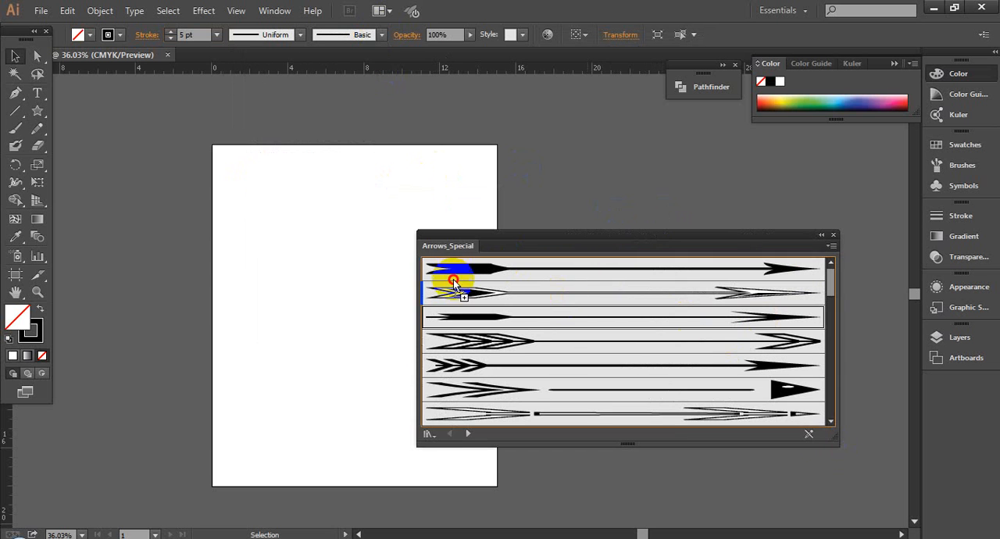
pyautogui.moveTo(537, 242); pyautogui.dragTo(250, 106)
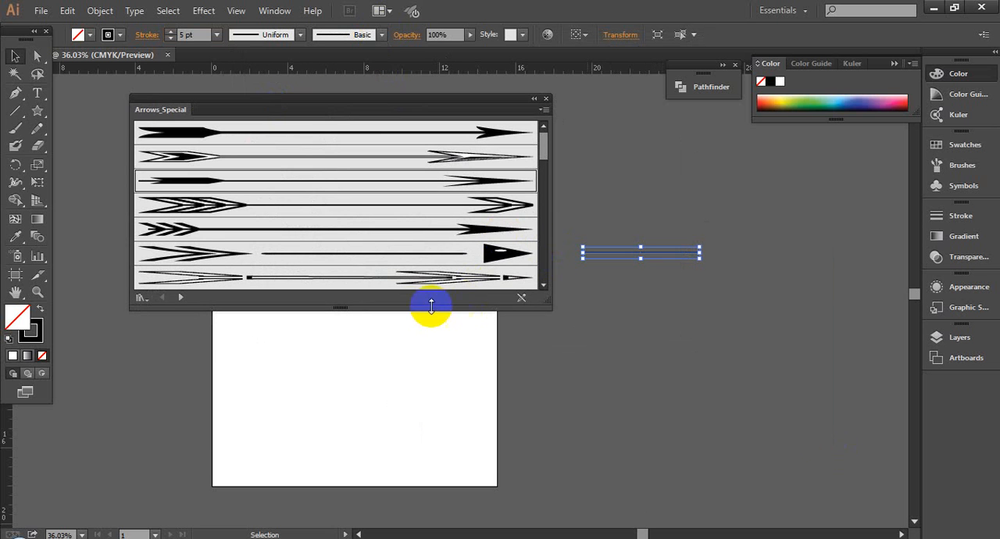
pyautogui.moveTo(408, 321); pyautogui.dragTo(403, 444)
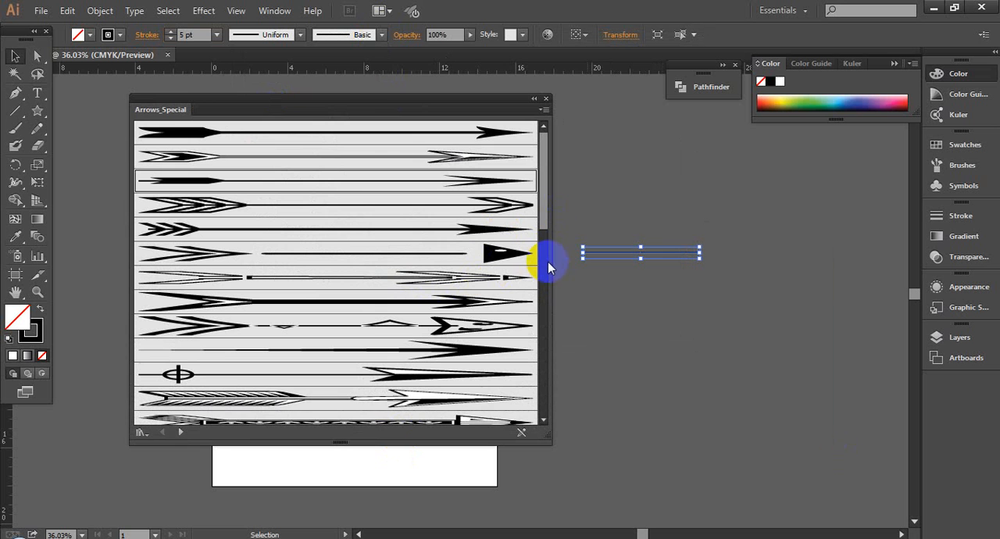
pyautogui.moveTo(553, 258); pyautogui.dragTo(373, 233)
# - Place the first Arrows_Special arrow as artwork below the line and scale it up, moving the line farther up
pyautogui.moveTo(258, 135)
pyautogui.mouseDown()
pyautogui.moveTo(558, 161)
pyautogui.moveTo(617, 345)
pyautogui.moveTo(637, 346)
pyautogui.mouseUp()
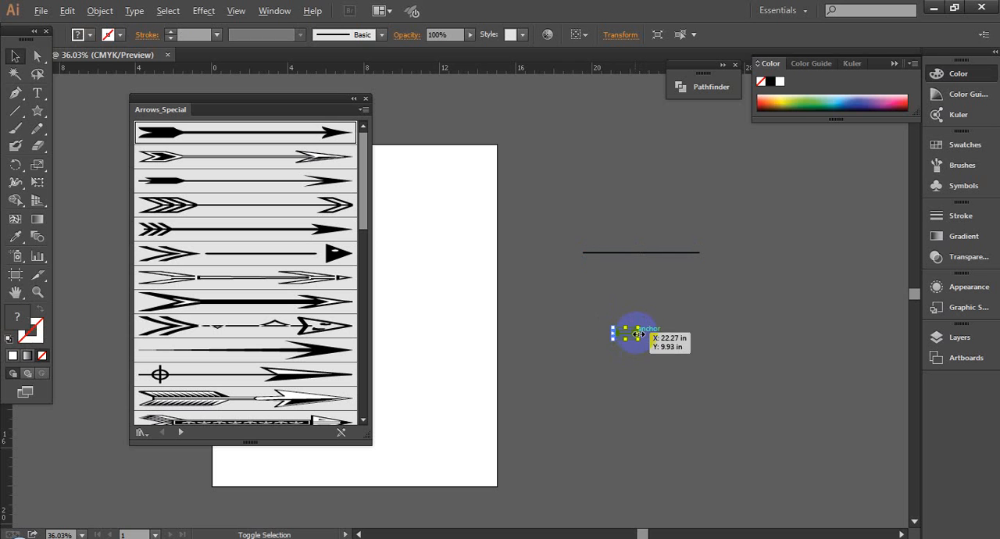
pyautogui.moveTo(726, 362); pyautogui.dragTo(727, 359)
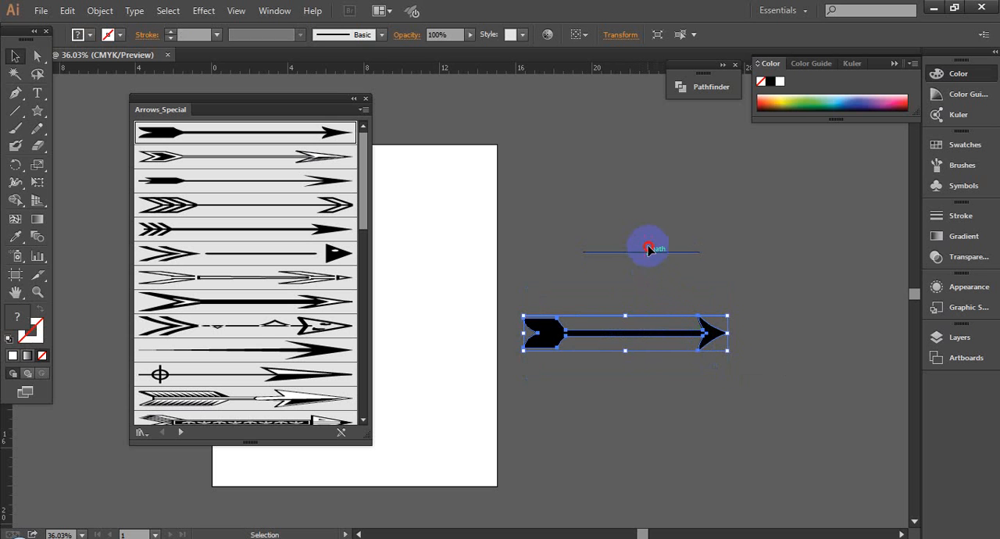
pyautogui.moveTo(648, 248); pyautogui.dragTo(647, 195)
# - Fill the placed arrow artwork with white by sampling the artboard with the Eyedropper
pyautogui.click(668, 402)
pyautogui.click(637, 335)
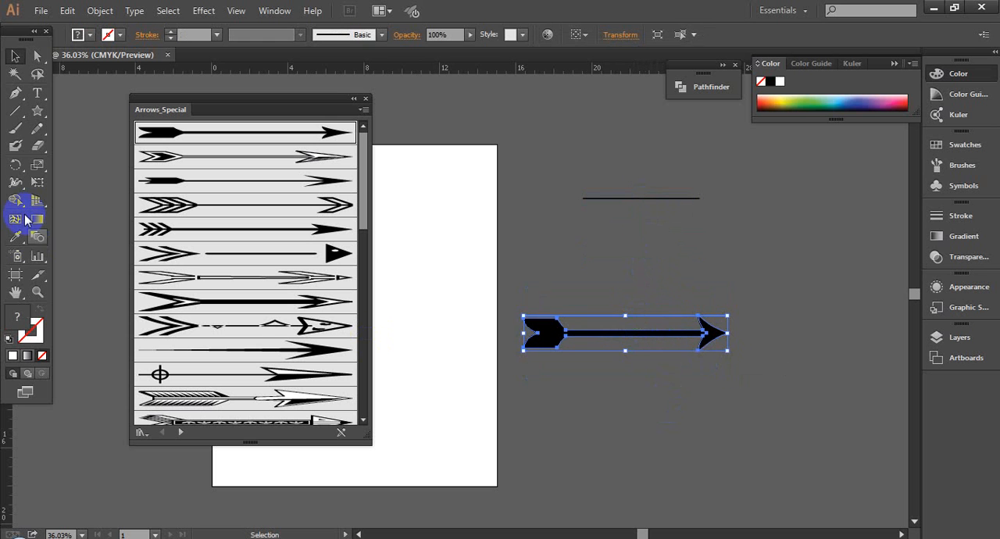
pyautogui.click(466, 164)
pyautogui.click(15, 56)
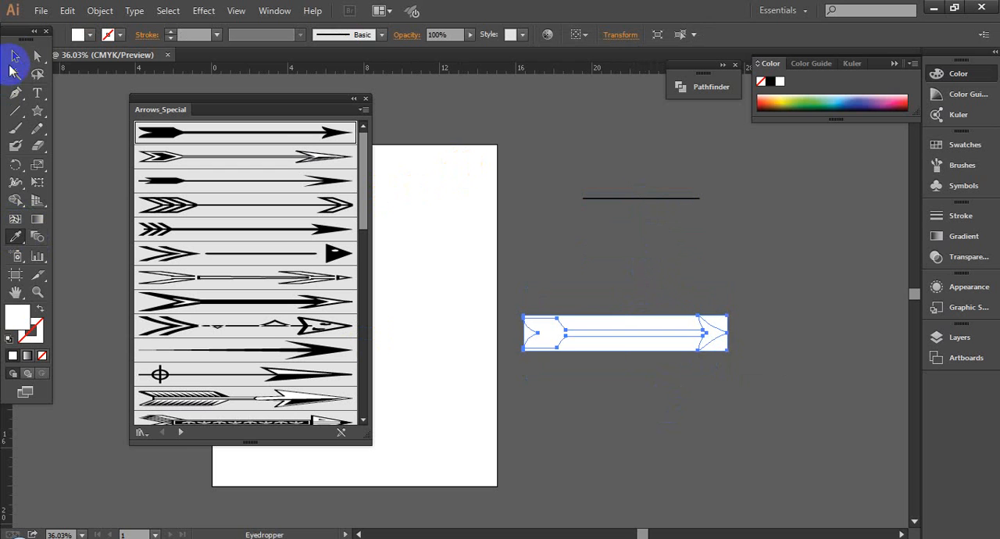
pyautogui.click(660, 386)
pyautogui.moveTo(530, 309); pyautogui.dragTo(786, 334)
pyautogui.click(713, 388)
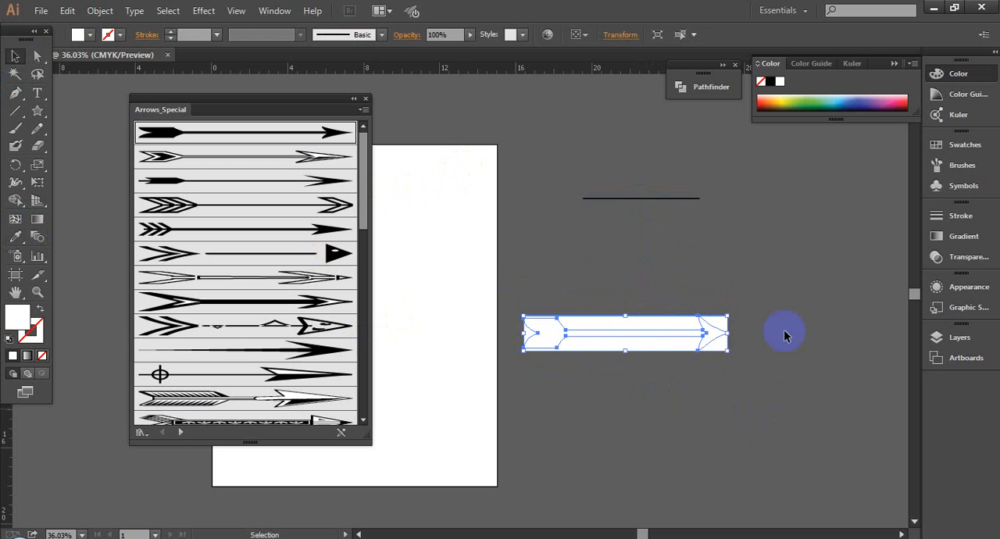
# - Move the white arrow group clear of the brush library so its whole tail end is accessible
pyautogui.press('z')
pyautogui.moveTo(781, 450); pyautogui.dragTo(782, 451)
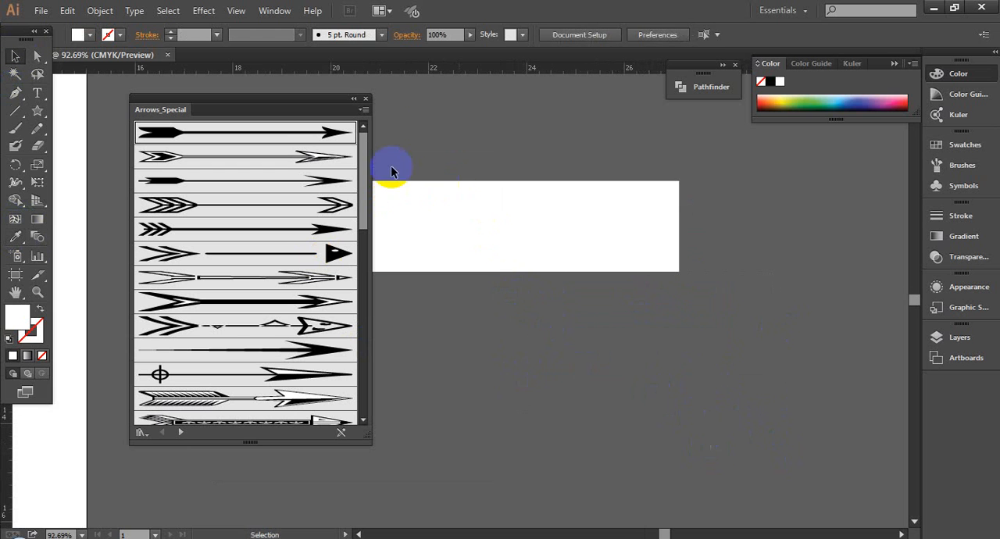
pyautogui.click(634, 195)
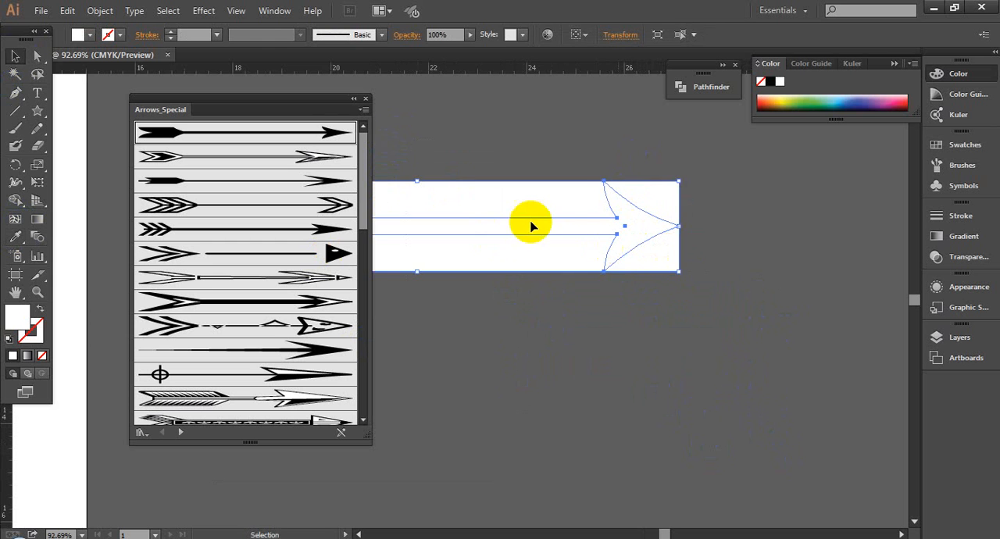
pyautogui.moveTo(531, 225); pyautogui.dragTo(803, 287)
pyautogui.click(667, 373)
pyautogui.click(695, 279)
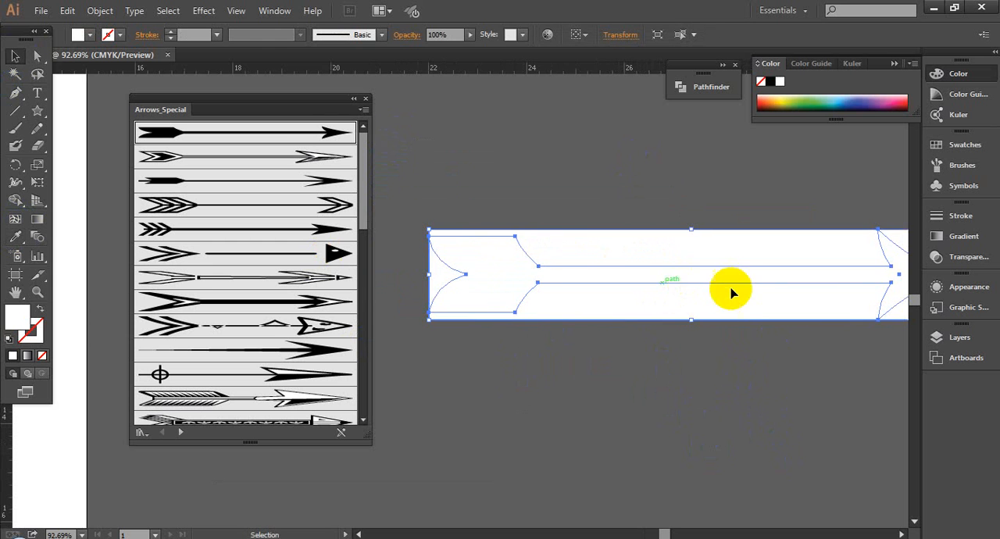
pyautogui.moveTo(728, 290); pyautogui.dragTo(623, 279)
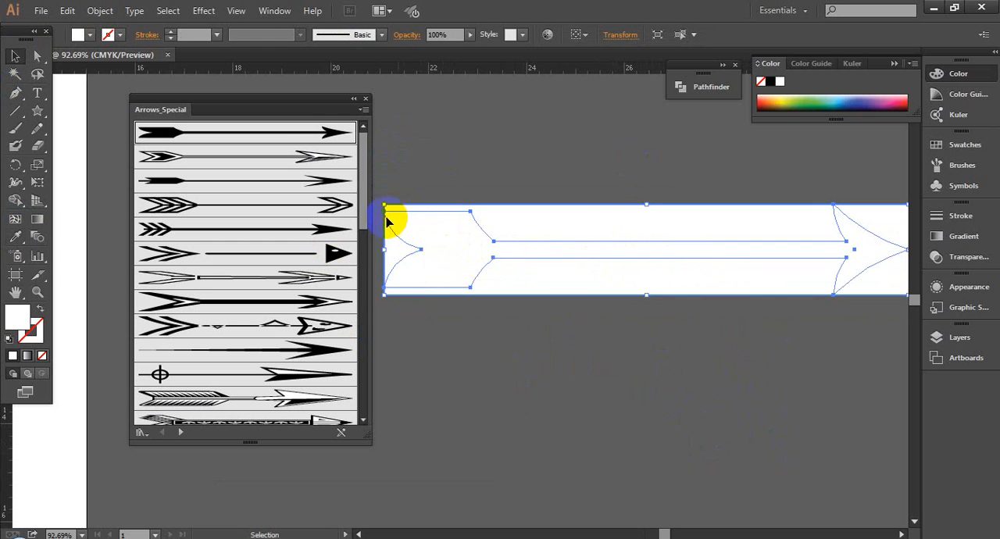
pyautogui.click(645, 328)
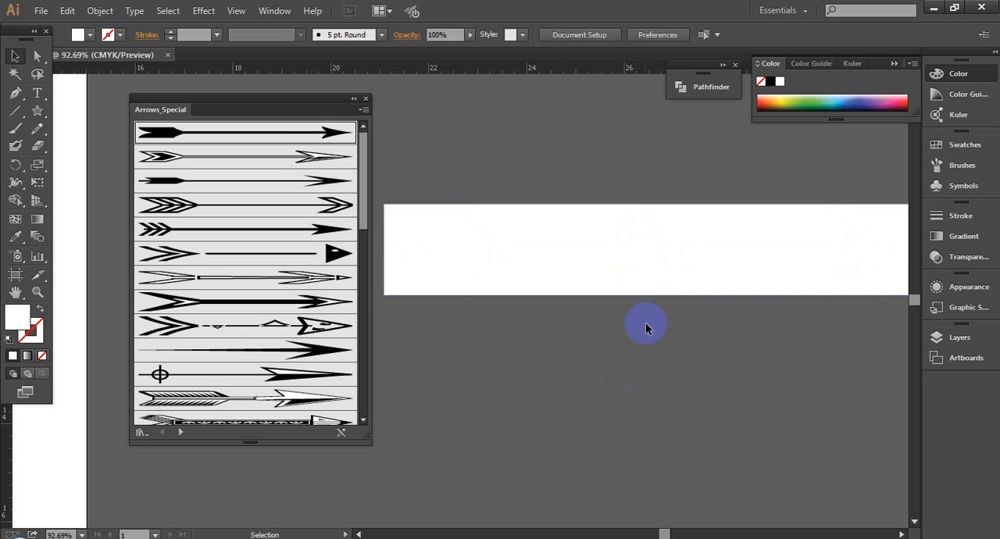
# - Ungroup the white arrow artwork and delete the bounding rectangle behind the arrow shape
pyautogui.click(635, 258)
pyautogui.click(648, 340)
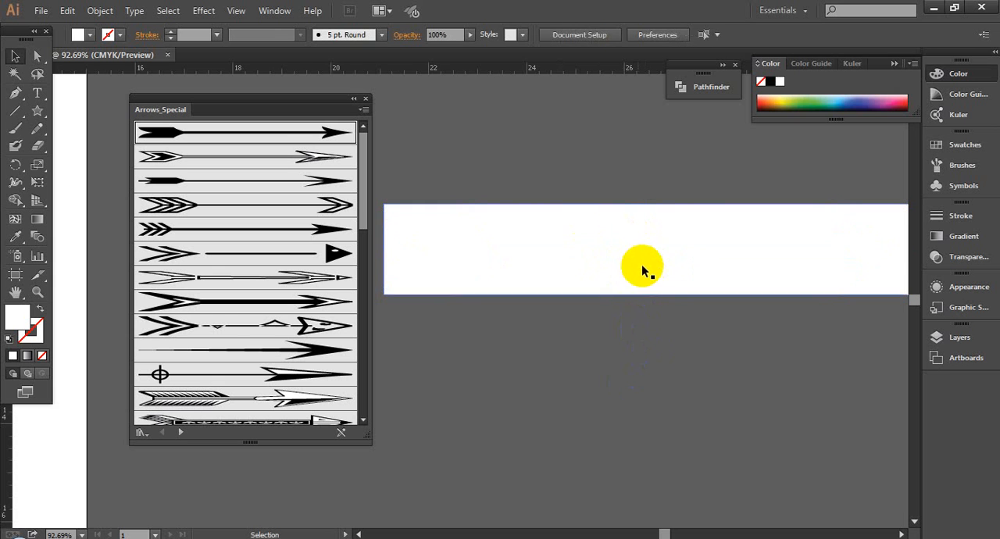
pyautogui.click(765, 386)
pyautogui.hotkey('ctrl', 'a')
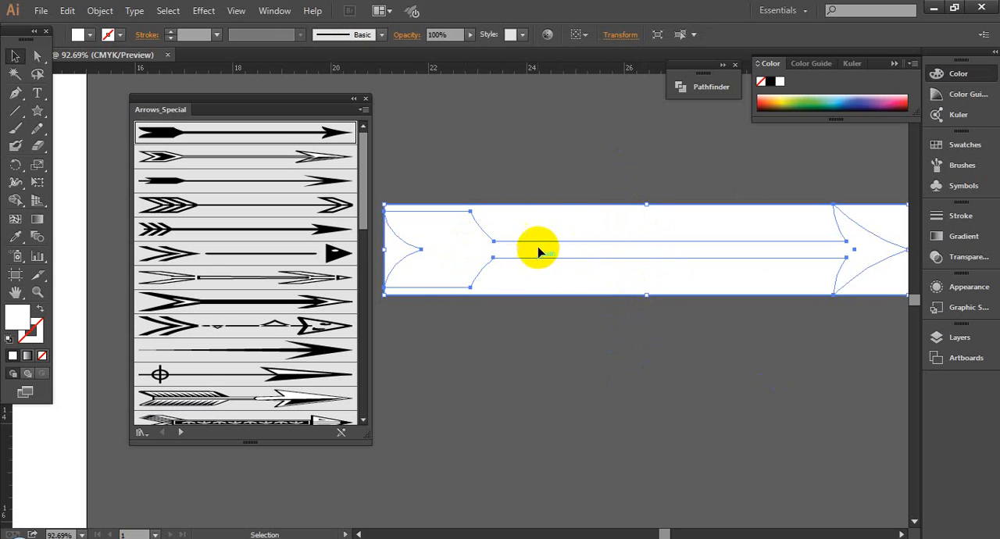
pyautogui.rightClick(607, 227)
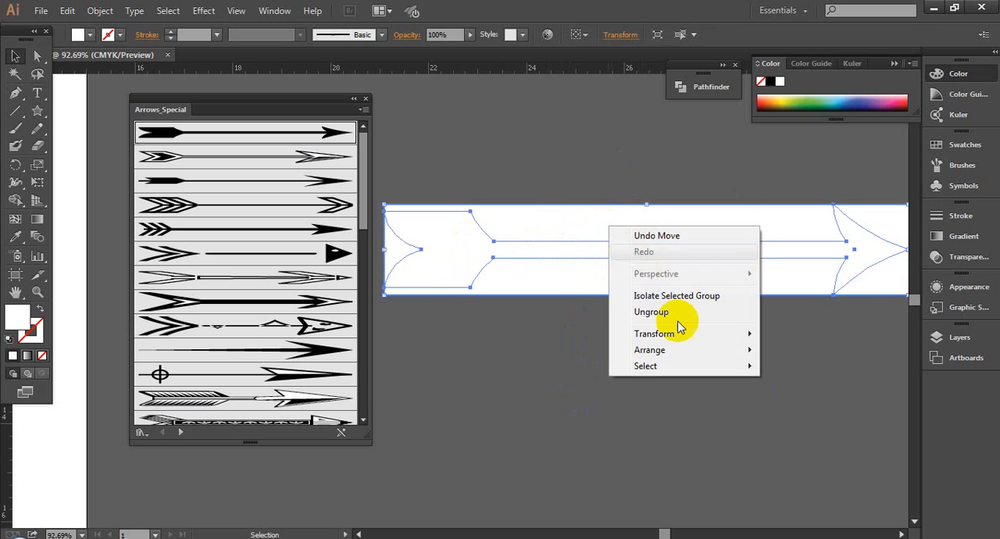
pyautogui.click(668, 313)
pyautogui.click(652, 375)
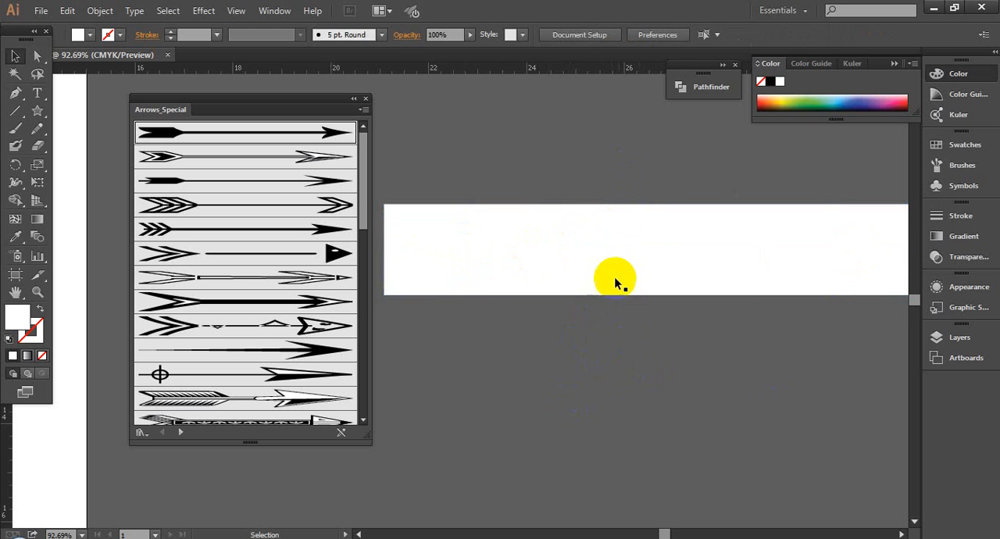
pyautogui.click(630, 222)
pyautogui.press('Delete')
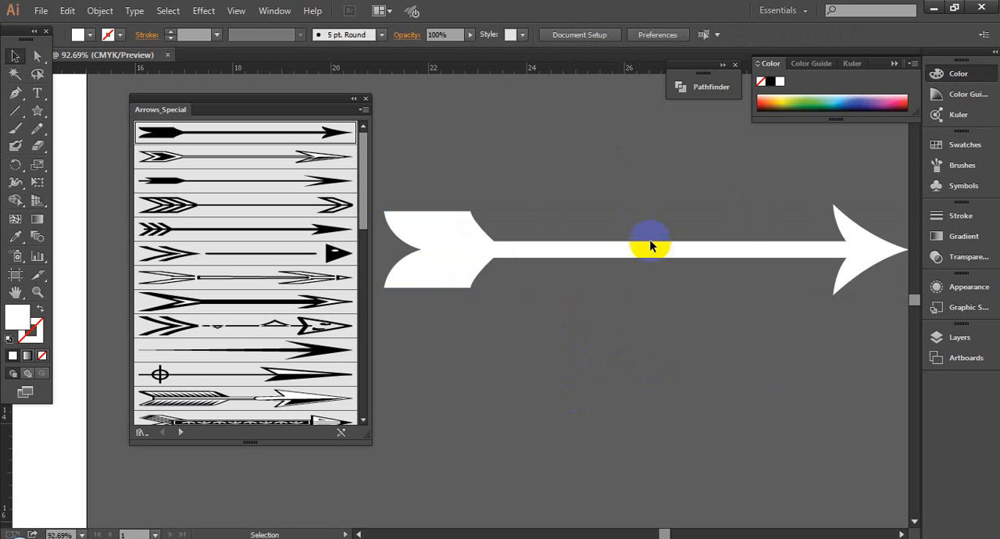
# - Reposition the white arrow higher on the pasteboard to leave free space below it
pyautogui.scroll(-1, 565, 312)
pyautogui.moveTo(486, 285); pyautogui.dragTo(522, 373)
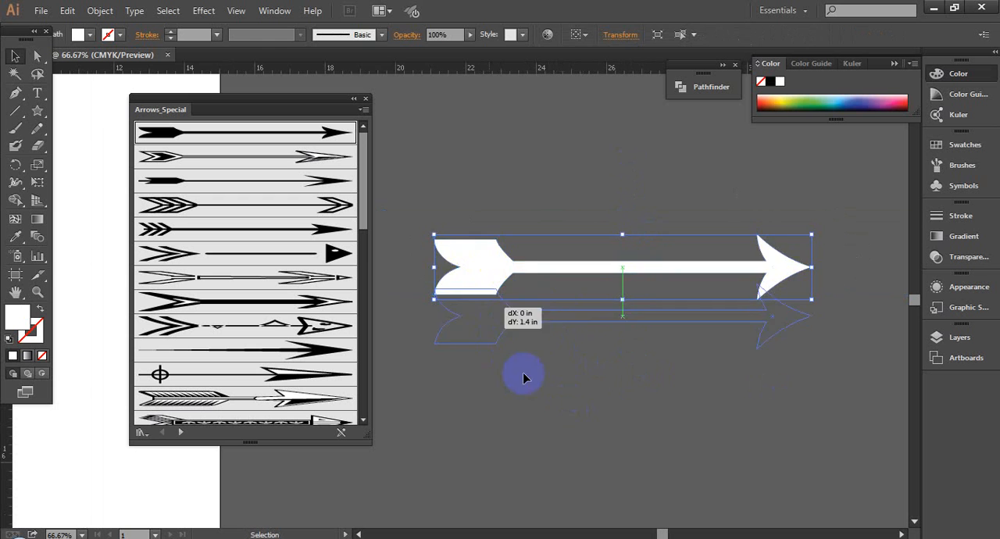
pyautogui.click(489, 392)
pyautogui.moveTo(510, 218); pyautogui.dragTo(544, 220)
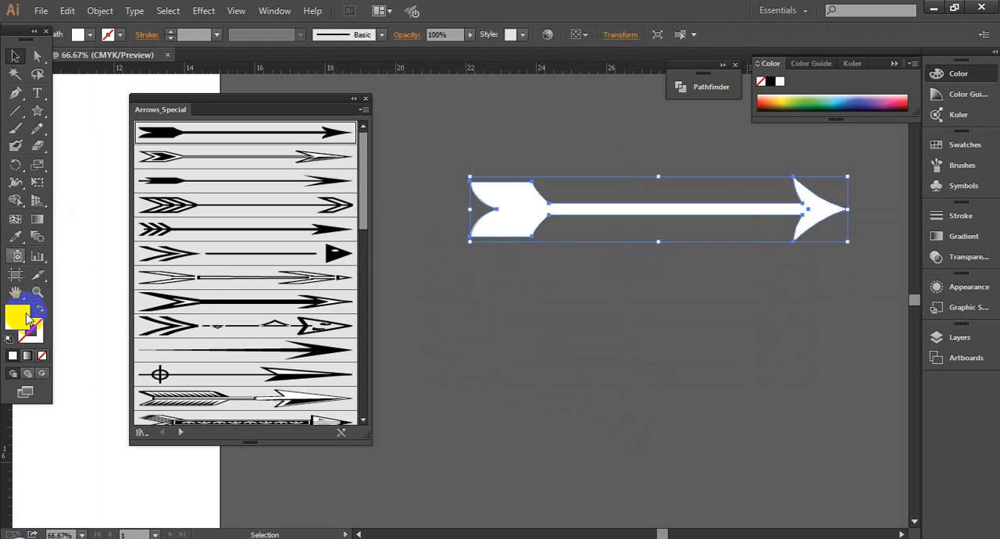
# - Recolour the arrow's fill, trying purple 9a16d8 before settling on a light teal
pyautogui.doubleClick(16, 324)
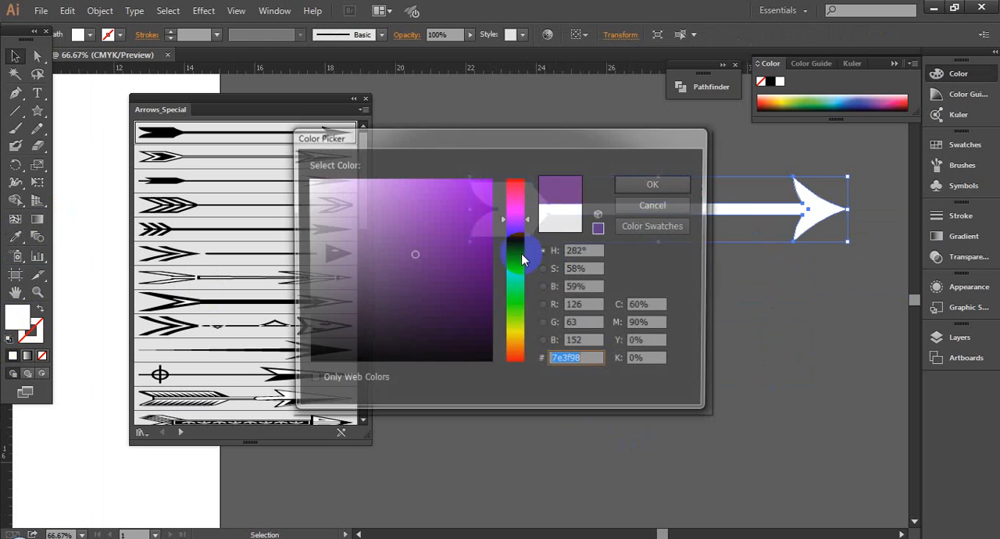
pyautogui.moveTo(469, 146); pyautogui.dragTo(215, 232)
pyautogui.write('3c144f')
pyautogui.moveTo(232, 341); pyautogui.dragTo(221, 301)
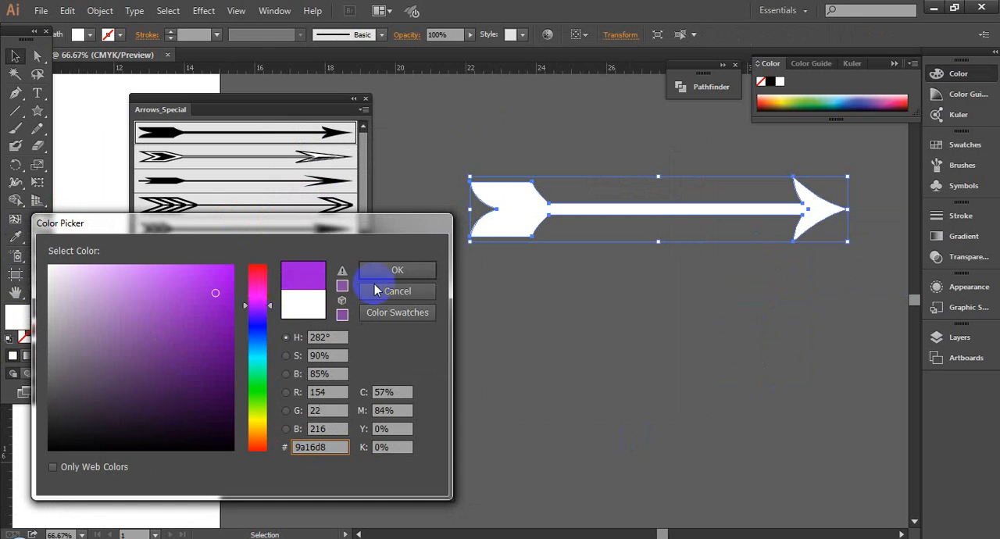
pyautogui.click(402, 270)
pyautogui.moveTo(894, 96); pyautogui.dragTo(818, 96)
pyautogui.click(587, 288)
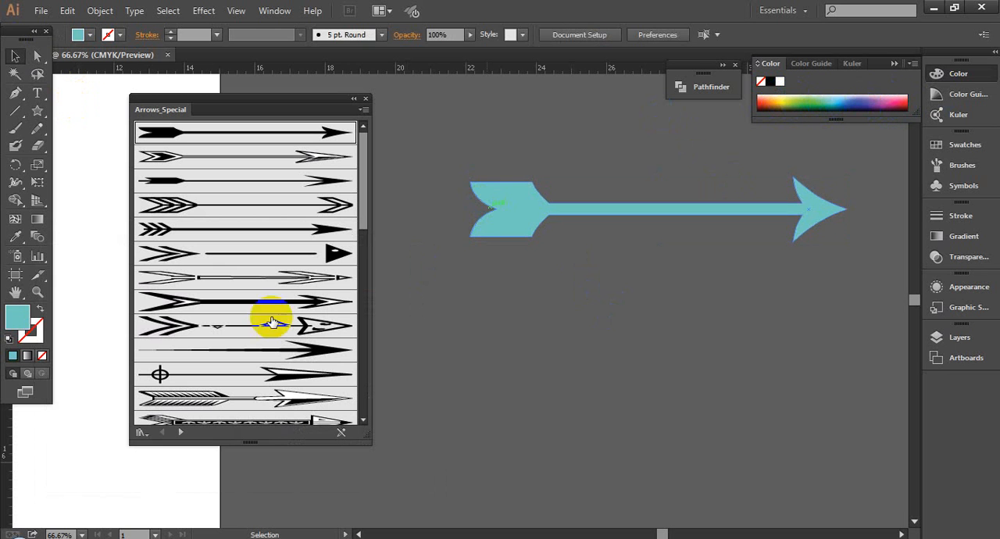
# - Place the eighth Arrows_Special arrow as artwork below the teal arrow and ungroup it
pyautogui.moveTo(224, 301); pyautogui.dragTo(601, 380)
pyautogui.click(632, 364)
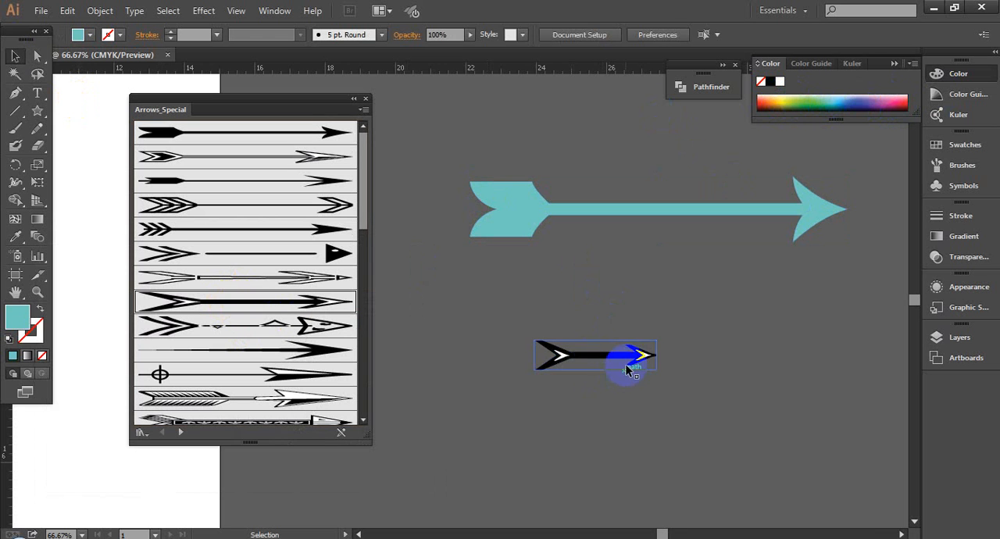
pyautogui.rightClick(577, 352)
pyautogui.click(649, 439)
pyautogui.click(572, 380)
# - Delete the invisible bounding rectangle around the second arrow, leaving only its black and white shapes
pyautogui.moveTo(513, 313); pyautogui.dragTo(633, 390)
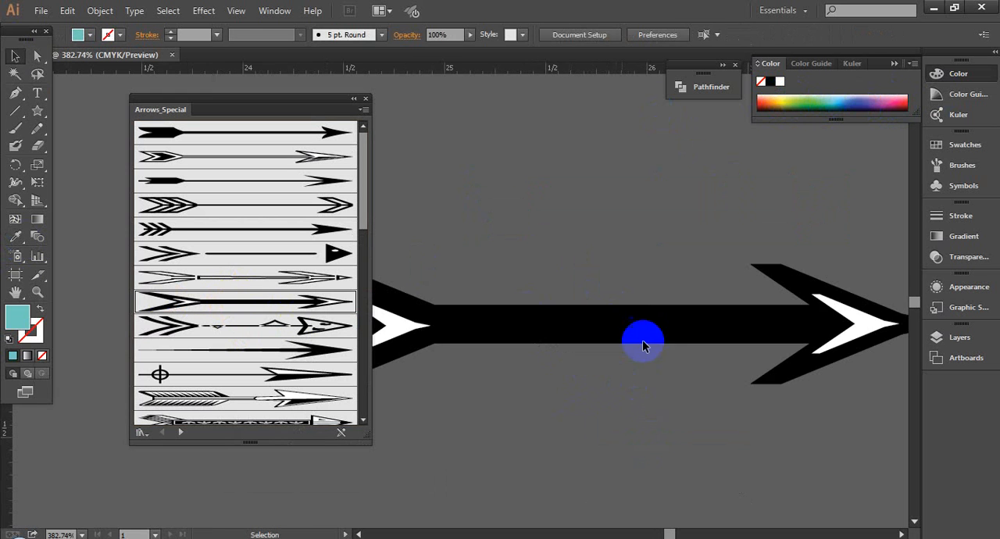
pyautogui.moveTo(706, 423); pyautogui.dragTo(706, 423)
pyautogui.scroll(-2, 706, 418)
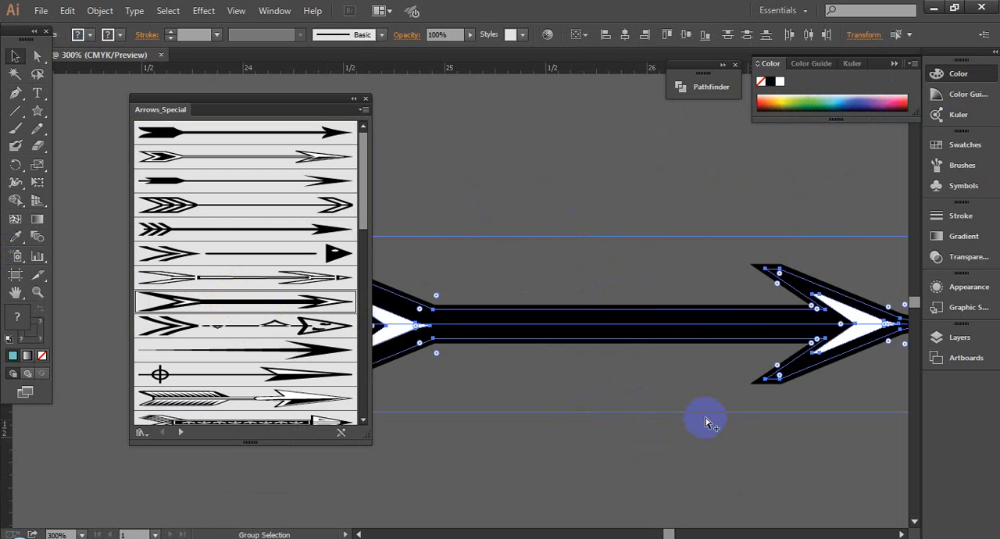
pyautogui.moveTo(585, 270); pyautogui.dragTo(659, 326)
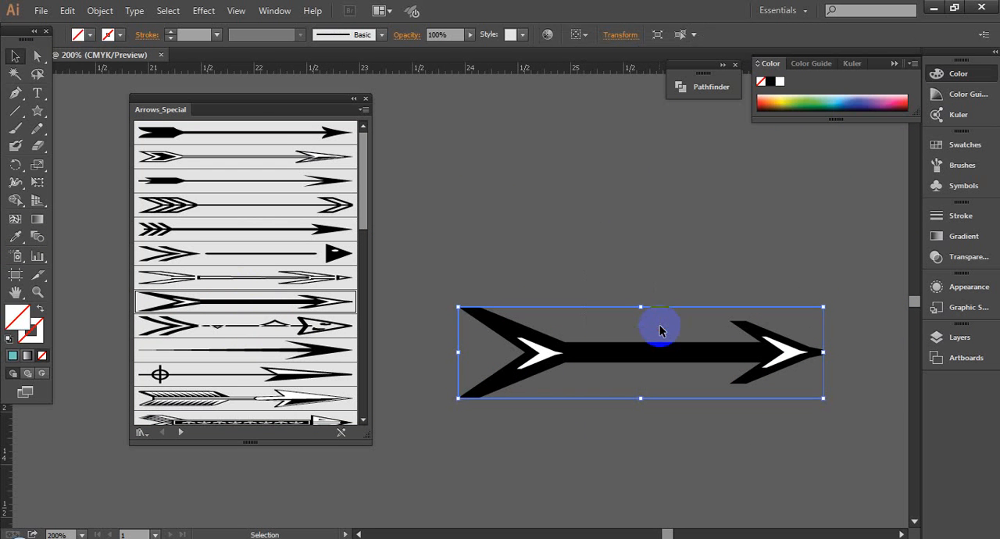
pyautogui.press('Delete')
pyautogui.click(595, 356)
pyautogui.click(487, 353)
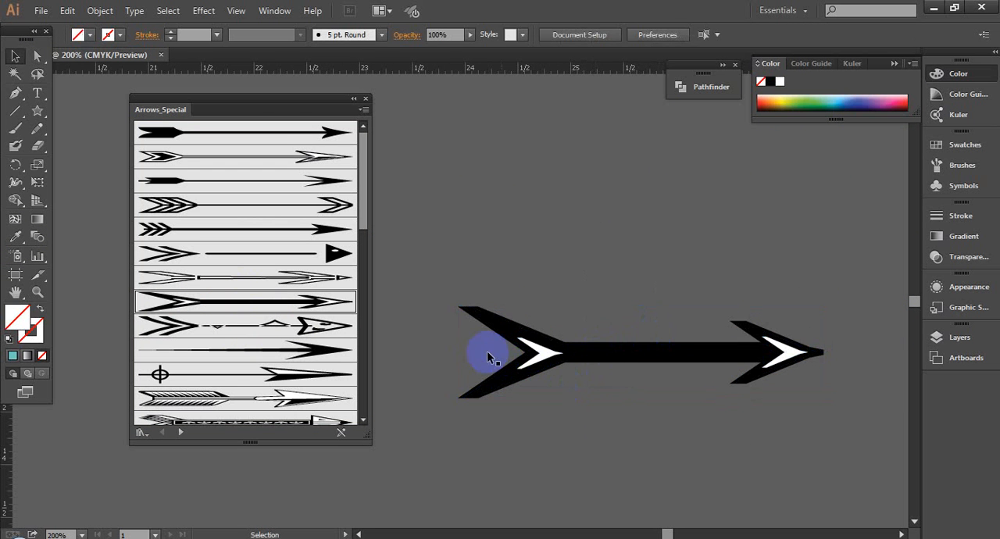
# - Ungroup the black and white arrow to free its separate shapes, and clear the selection
pyautogui.click(487, 356)
pyautogui.rightClick(487, 353)
pyautogui.click(512, 438)
pyautogui.click(565, 457)
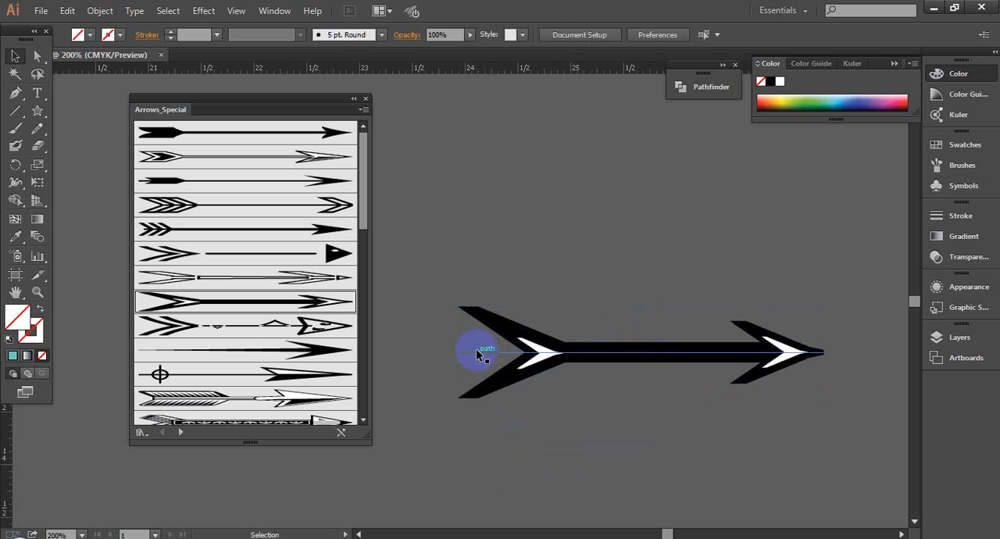
# - Try to delete the thin centre line at the arrow's tail
pyautogui.click(478, 356)
pyautogui.press('Delete')
pyautogui.hotkey('ctrl', 'z')
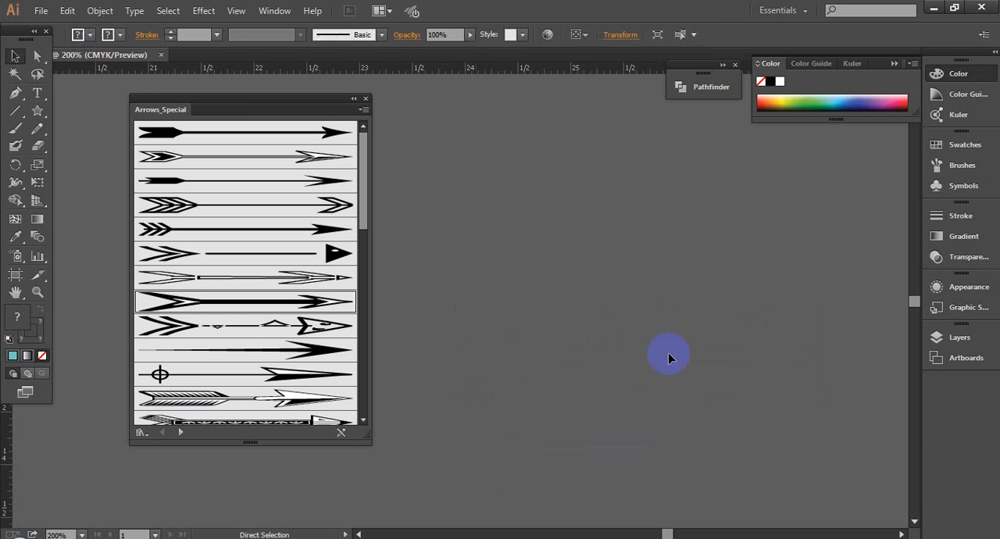
# - Give all the arrow's shapes one solid fill by sampling the grey background, and change that fill to near-white f5f0f7
pyautogui.click(15, 237)
pyautogui.click(109, 271)
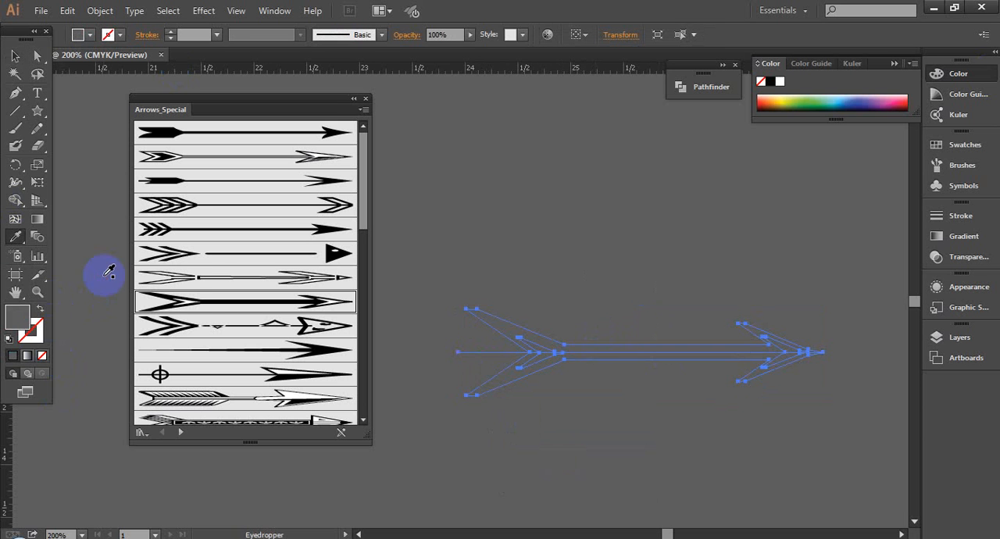
pyautogui.doubleClick(17, 318)
pyautogui.moveTo(125, 330); pyautogui.dragTo(53, 271)
pyautogui.click(386, 269)
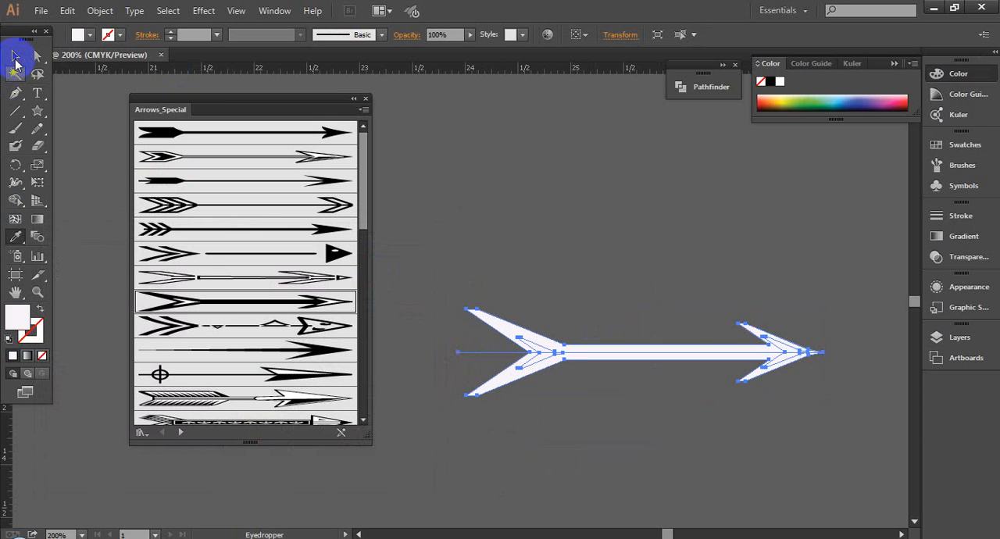
pyautogui.click(15, 56)
pyautogui.click(591, 300)
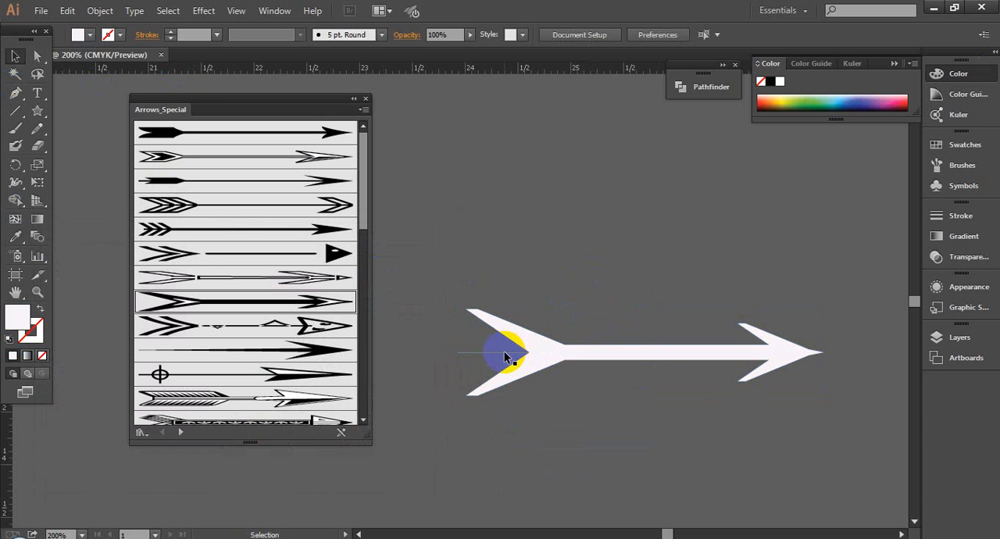
# - Ungroup the white arrow repeatedly until its body, centre line and inner chevrons are separate paths
pyautogui.click(505, 352)
pyautogui.rightClick(504, 352)
pyautogui.click(553, 439)
pyautogui.click(552, 421)
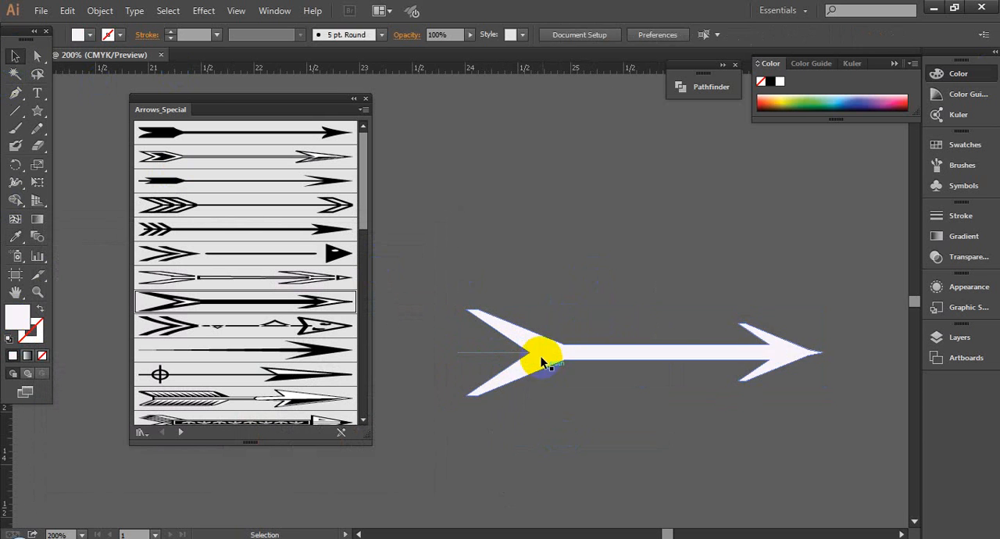
pyautogui.click(541, 361)
pyautogui.rightClick(543, 353)
pyautogui.click(575, 438)
pyautogui.click(549, 371)
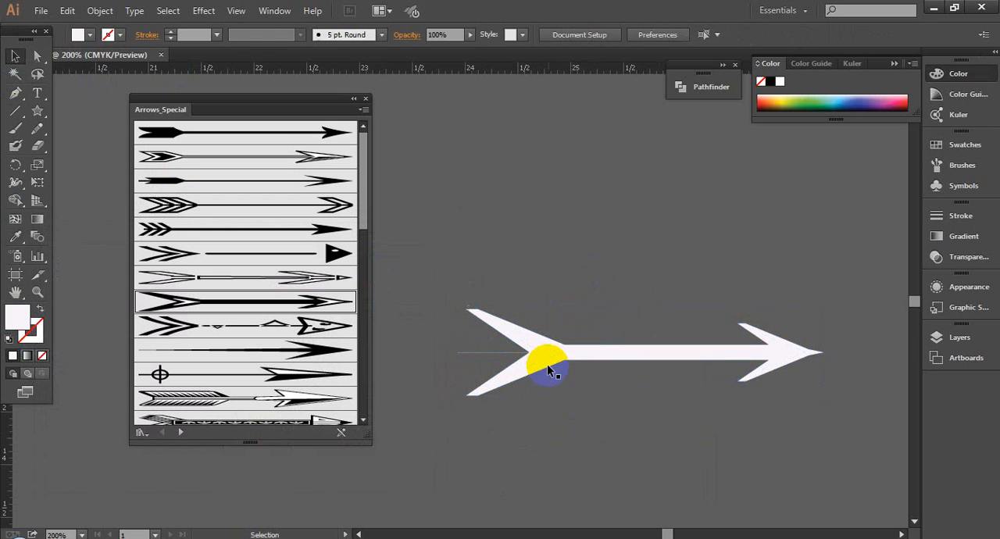
pyautogui.click(545, 361)
pyautogui.rightClick(542, 351)
pyautogui.click(575, 436)
pyautogui.click(541, 369)
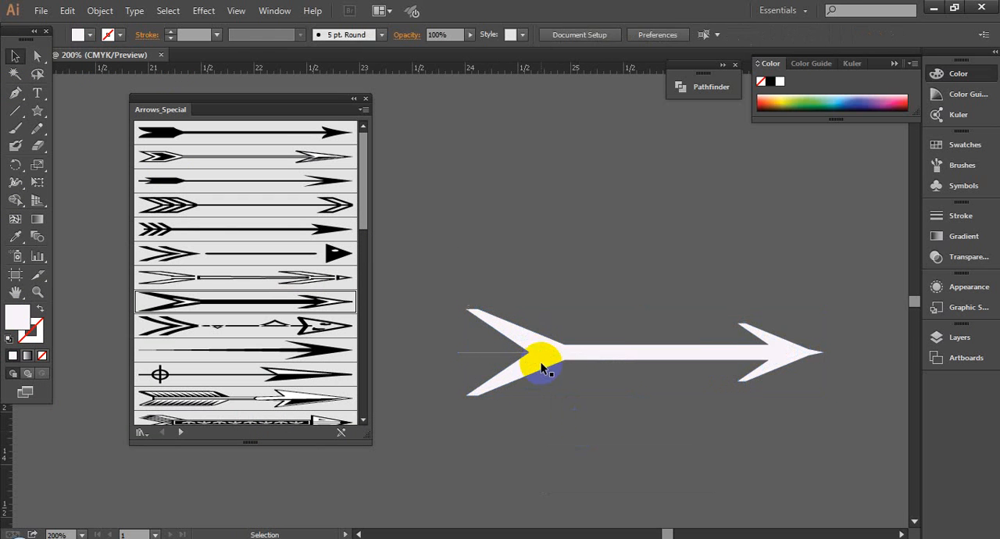
# - Try deleting the chevrons inside the tail and head and moving the arrow body upward, and undo these changes
pyautogui.click(542, 358)
pyautogui.press('Delete')
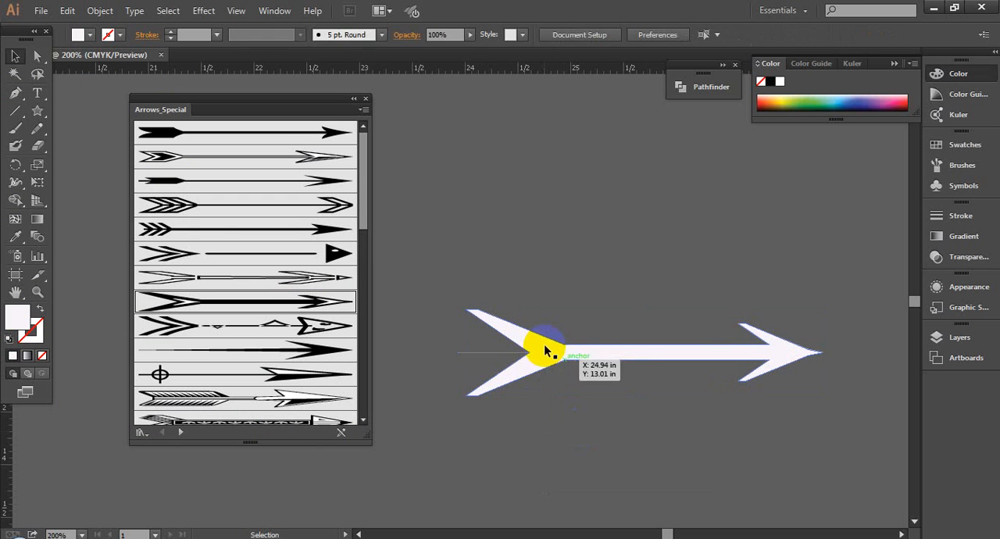
pyautogui.click(785, 356)
pyautogui.press('Delete')
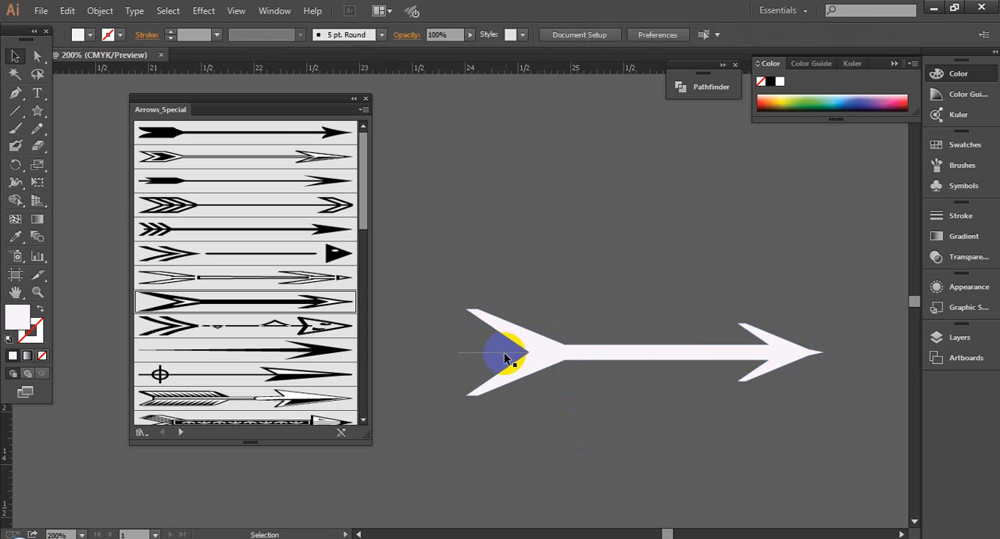
pyautogui.moveTo(589, 356); pyautogui.dragTo(589, 221)
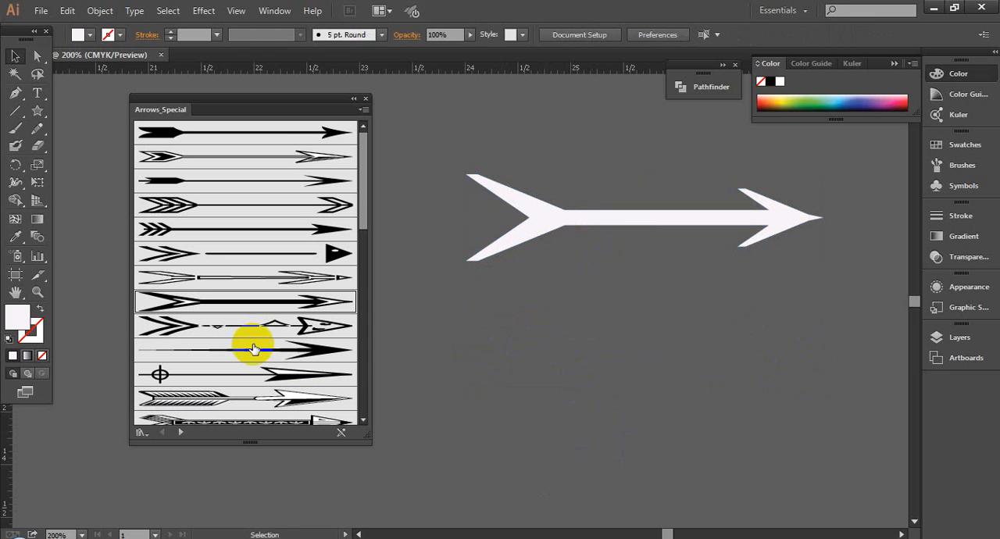
pyautogui.hotkey('ctrl', 'z')
pyautogui.hotkey('ctrl', 'z')
pyautogui.hotkey('ctrl', 'z')
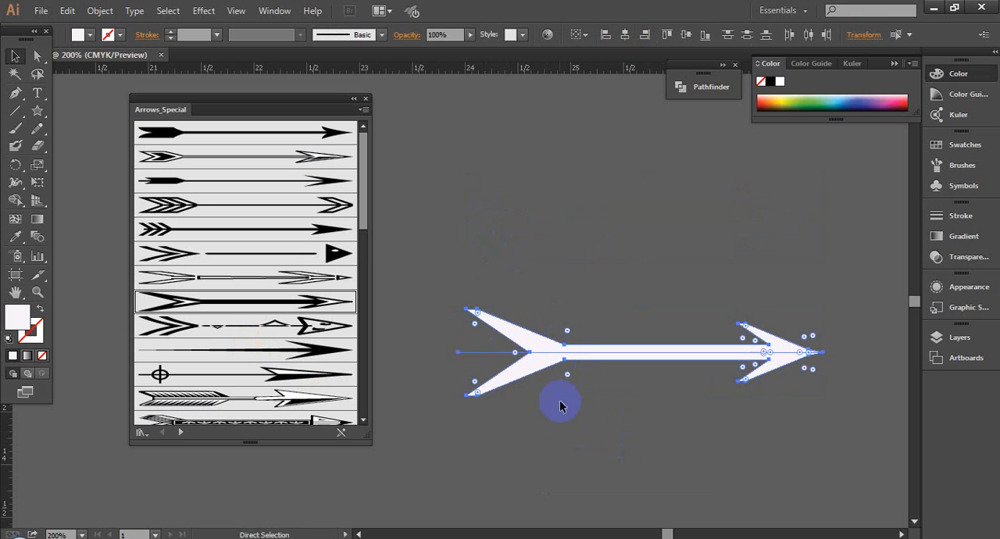
pyautogui.click(560, 405)
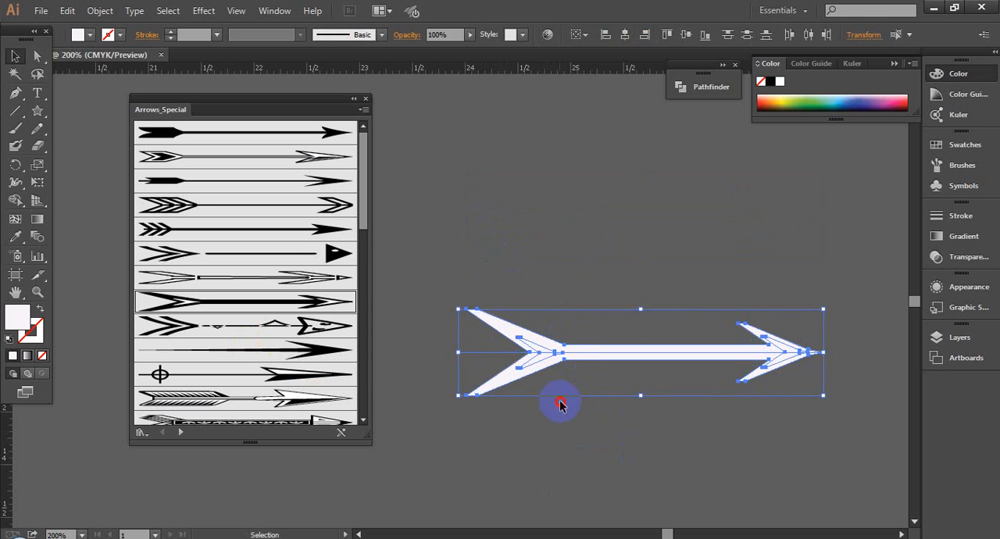
# - Delete the thin centre line that runs through the white arrow
pyautogui.click(523, 357)
pyautogui.click(494, 354)
pyautogui.press('Delete')
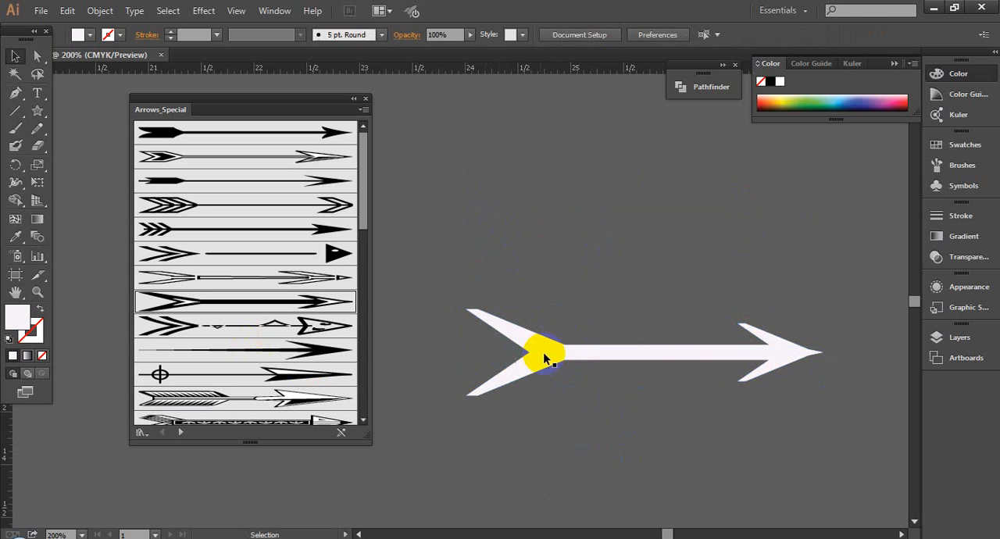
# - Split the arrow body together with both inner chevrons using Pathfinder Divide, and ungroup the resulting pieces
pyautogui.click(545, 355)
pyautogui.keyDown('shift'); pyautogui.click(783, 352); pyautogui.keyUp('shift')
pyautogui.keyDown('shift'); pyautogui.click(705, 357); pyautogui.keyUp('shift')
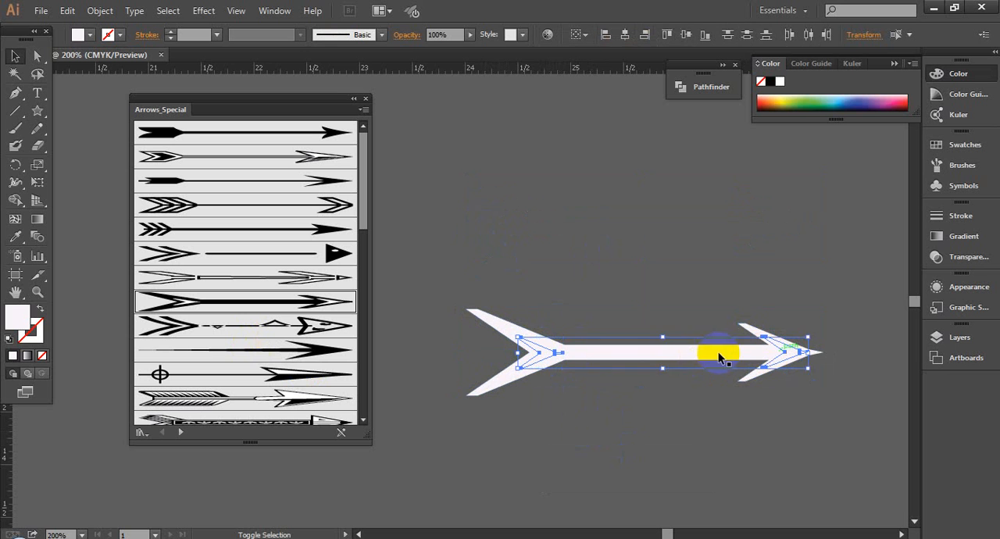
pyautogui.press('ctrl')
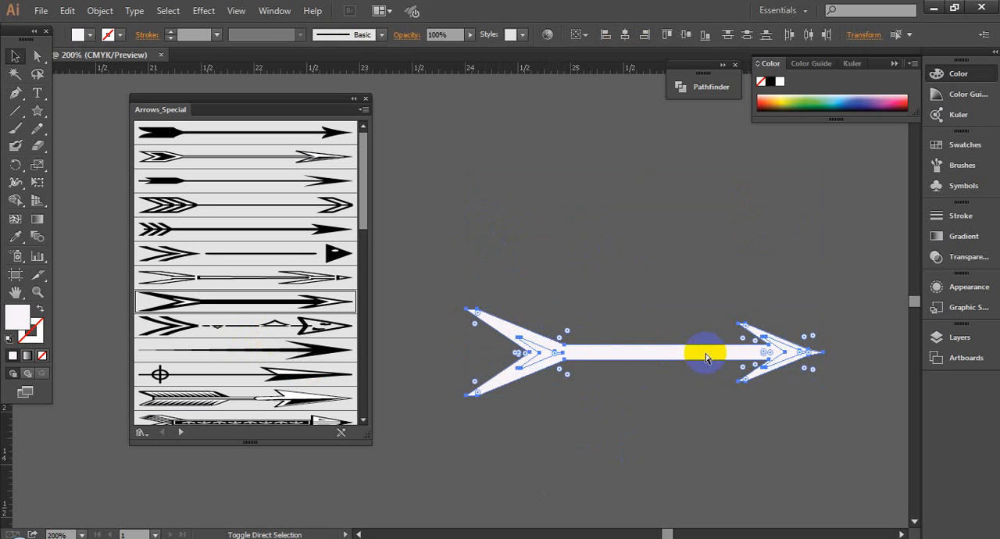
pyautogui.hotkey('ctrl', 'shift', 'F9')
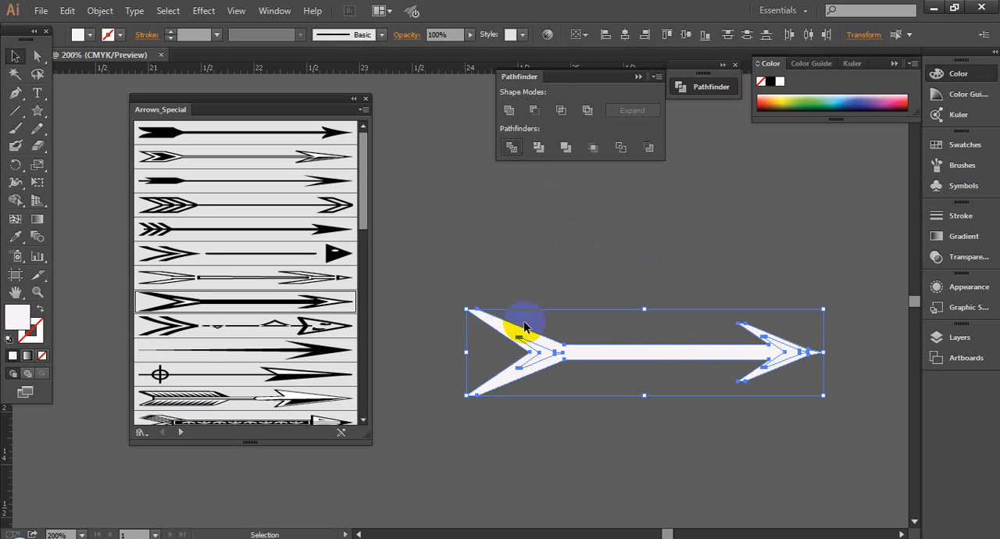
pyautogui.rightClick(538, 348)
pyautogui.click(565, 431)
pyautogui.hotkey('ctrl', 'shift', 'a')
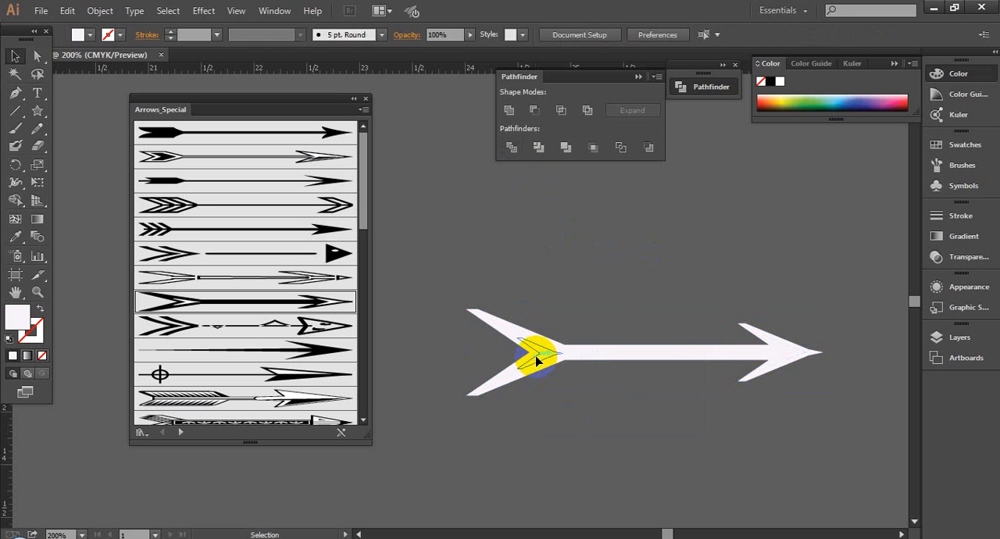
# - Delete the chevron pieces inside the tail and head to leave cut-outs, and move the arrow slightly higher
pyautogui.click(536, 358)
pyautogui.press('Delete')
pyautogui.click(785, 357)
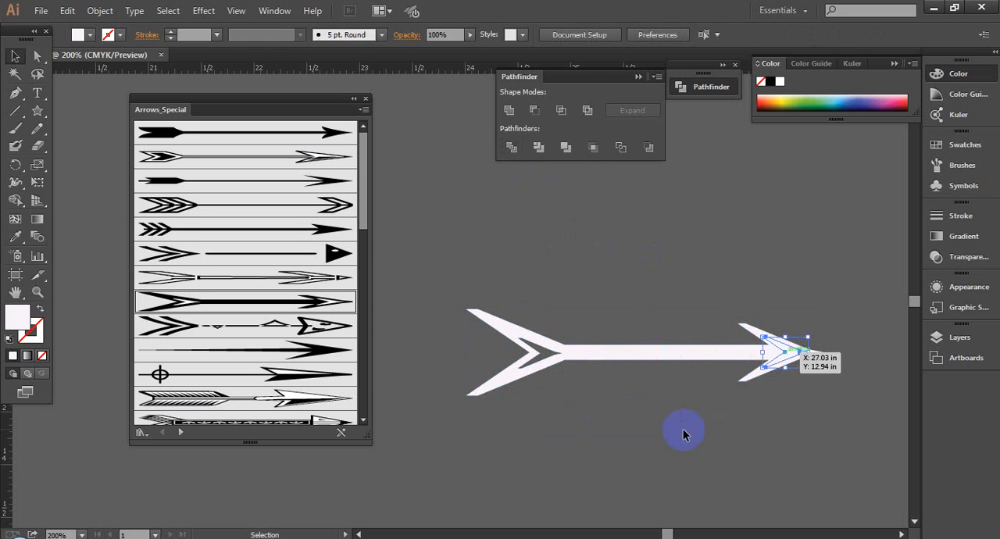
pyautogui.press('Delete')
pyautogui.moveTo(662, 349); pyautogui.dragTo(643, 289)
pyautogui.click(652, 406)
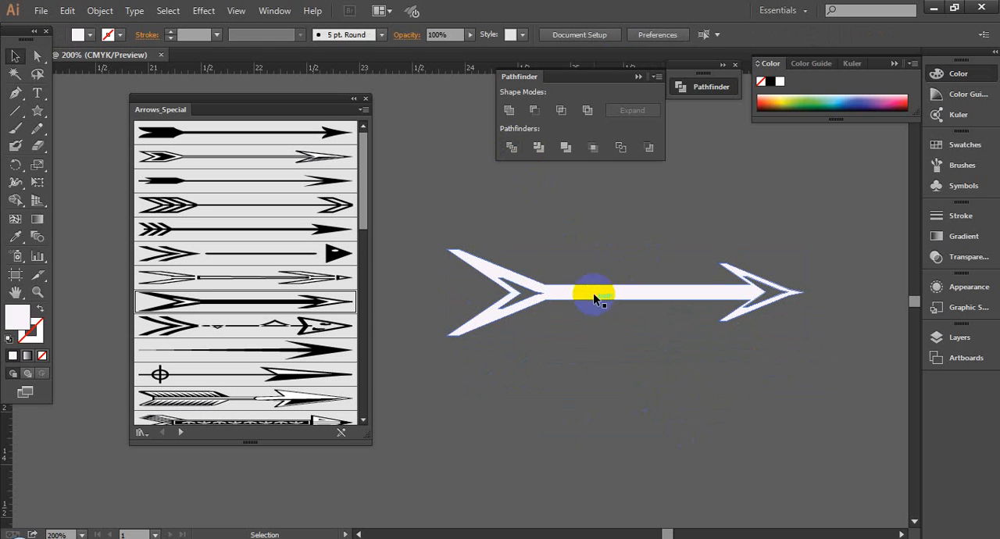
# - Recolour the cut-out arrow's fill purple 8600c4
pyautogui.click(596, 296)
pyautogui.doubleClick(18, 315)
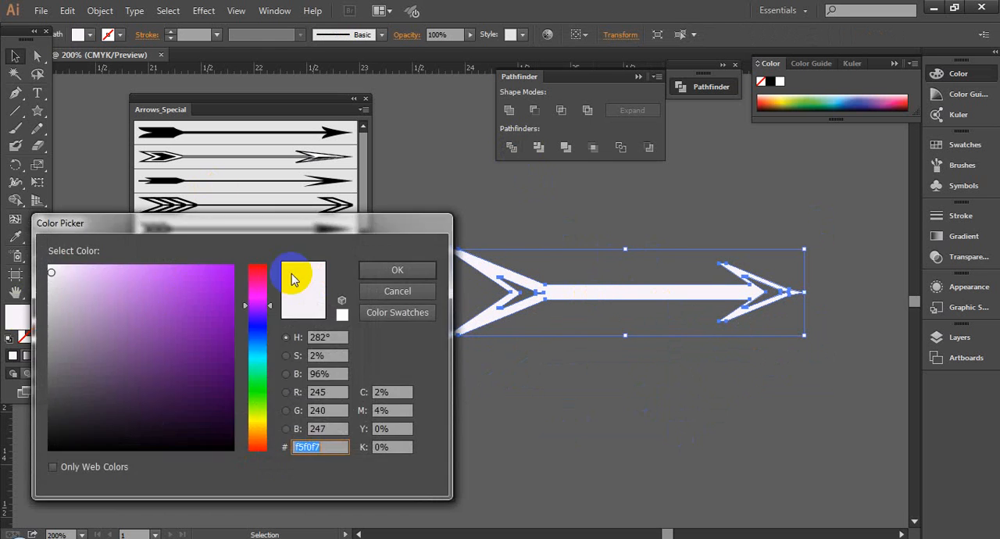
pyautogui.moveTo(85, 432); pyautogui.dragTo(44, 456)
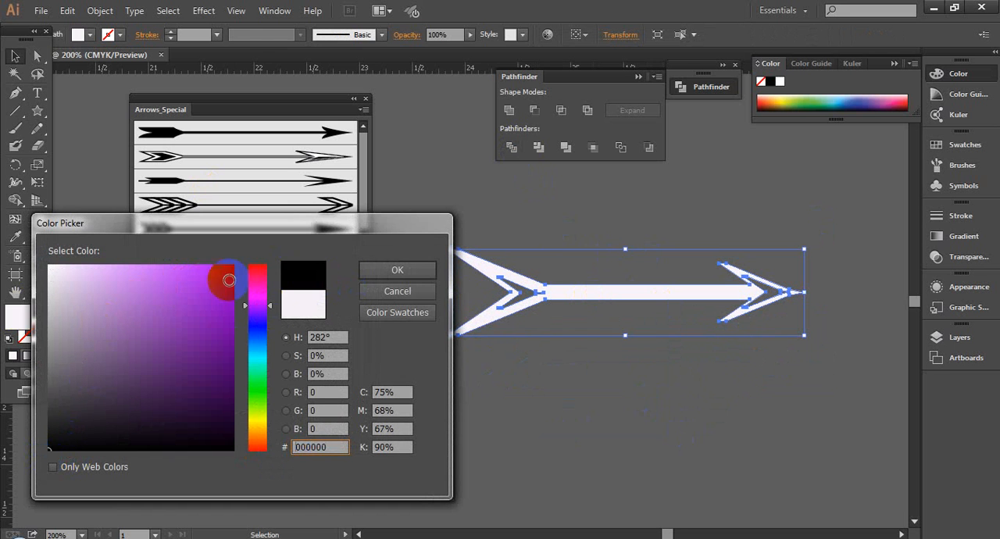
pyautogui.moveTo(223, 277); pyautogui.dragTo(48, 293)
pyautogui.moveTo(89, 331); pyautogui.dragTo(232, 307)
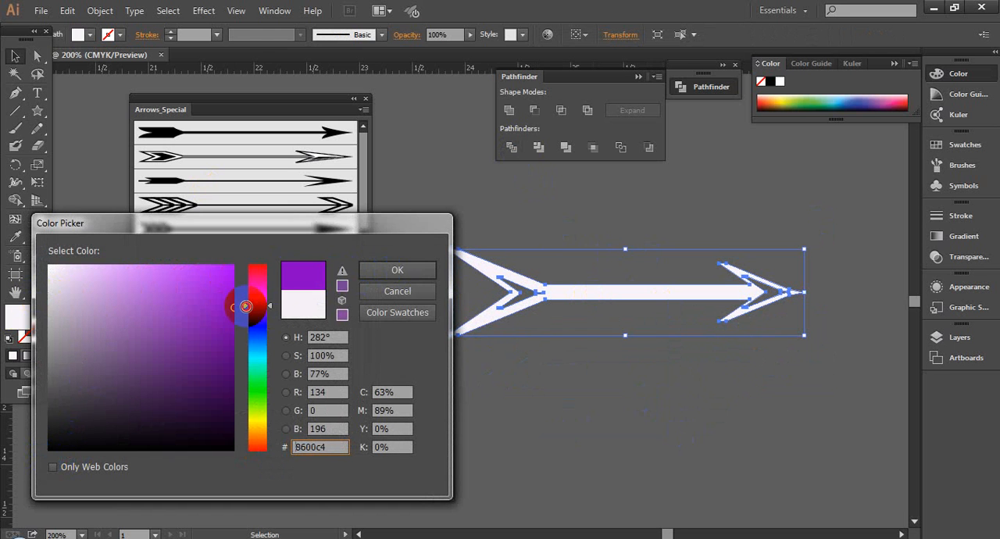
pyautogui.click(402, 264)
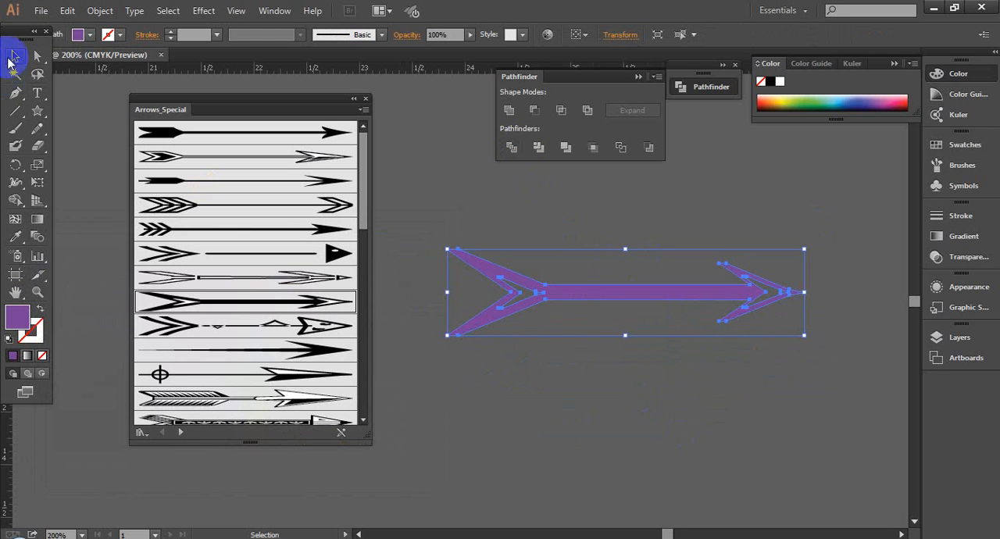
pyautogui.click(535, 371)
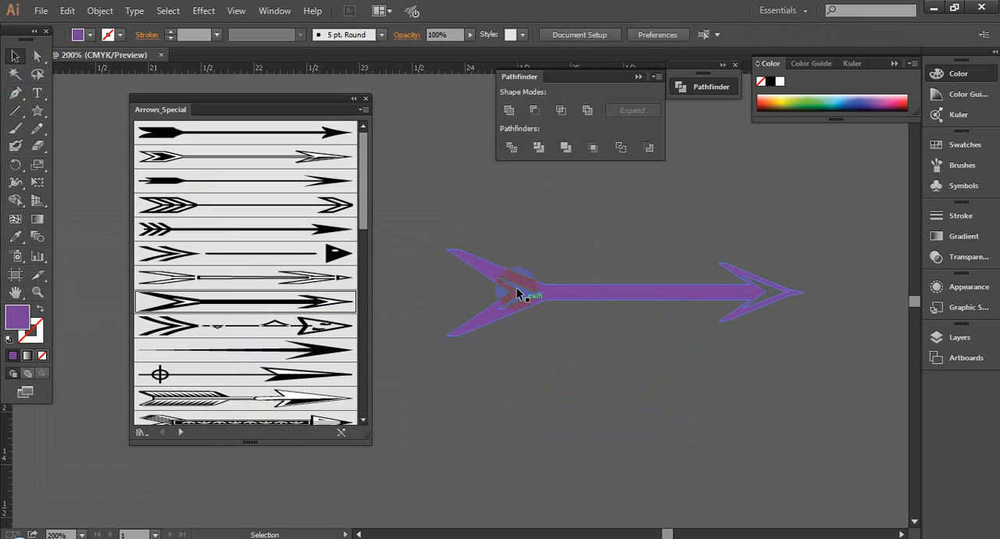
# - Examine the purple arrow's tail up close to check the chevron cut-out and its path outline
pyautogui.hotkey('ctrl', 'space')
pyautogui.moveTo(482, 259); pyautogui.dragTo(580, 334)
pyautogui.press('space')
pyautogui.moveTo(693, 333); pyautogui.dragTo(756, 355)
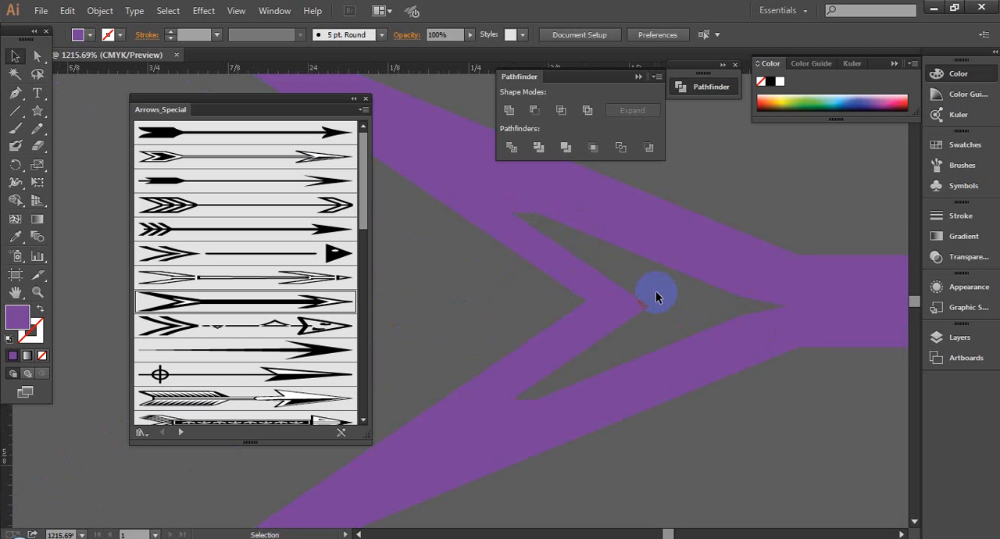
pyautogui.scroll(-1, 656, 296)
pyautogui.moveTo(530, 278); pyautogui.dragTo(713, 386)
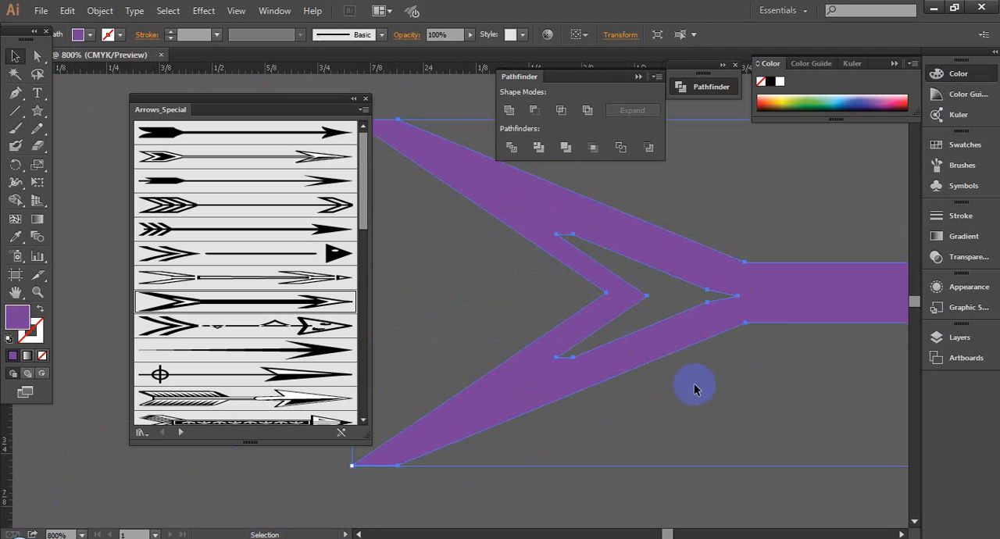
pyautogui.scroll(-2, 598, 378)
pyautogui.click(715, 422)
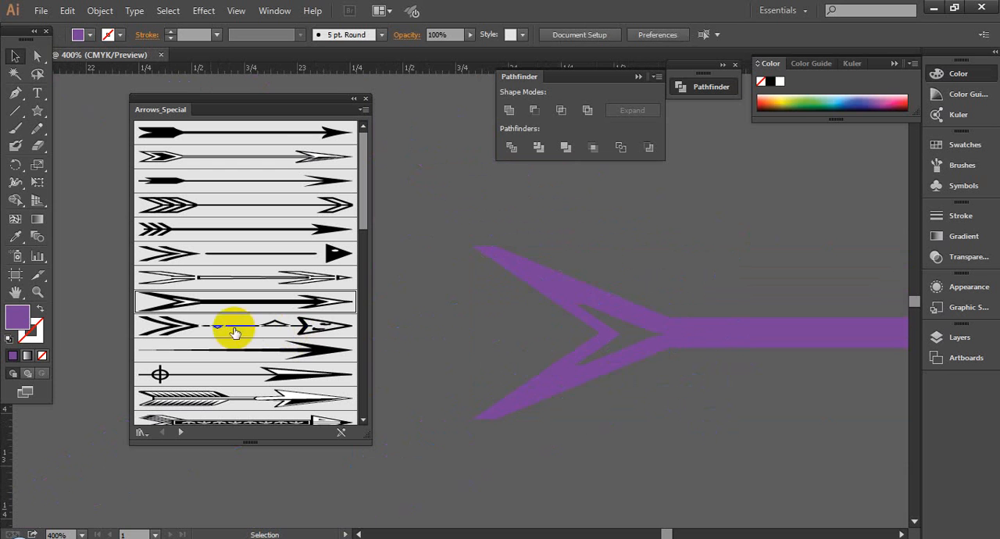
# - Delete the purple arrow from the pasteboard
pyautogui.click(229, 304)
pyautogui.click(667, 475)
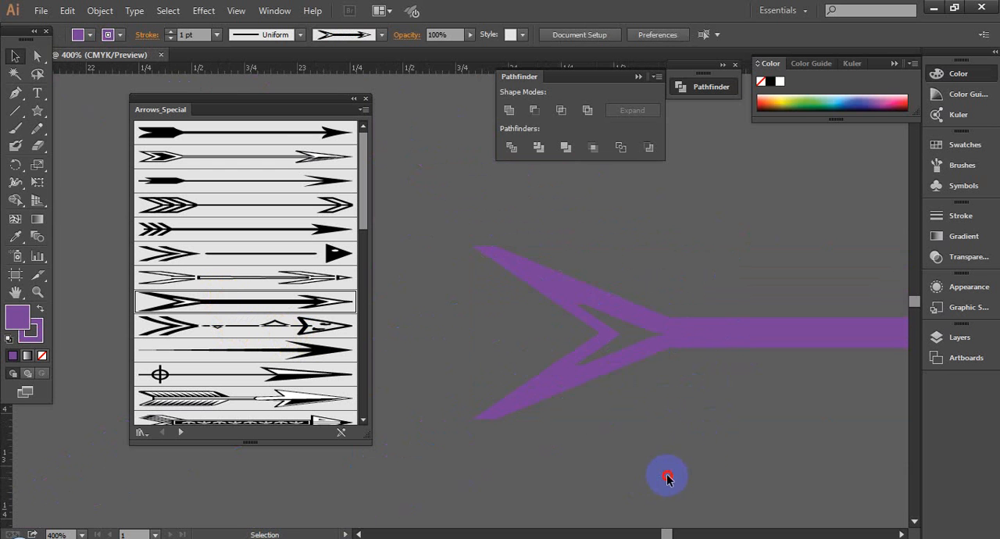
pyautogui.moveTo(711, 433); pyautogui.dragTo(634, 421)
pyautogui.moveTo(483, 257); pyautogui.dragTo(621, 367)
pyautogui.scroll(-1, 621, 368)
pyautogui.scroll(-2, 622, 372)
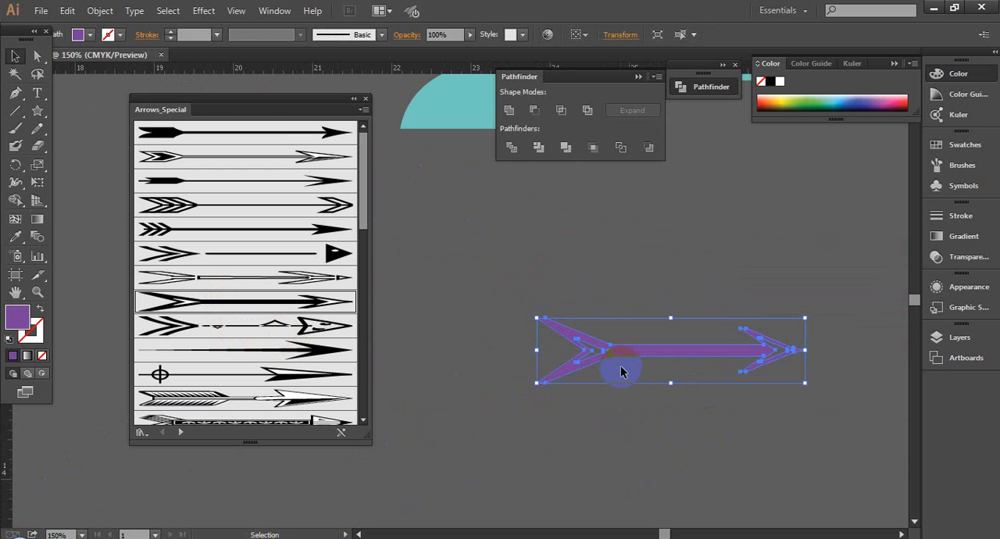
pyautogui.press('Delete')
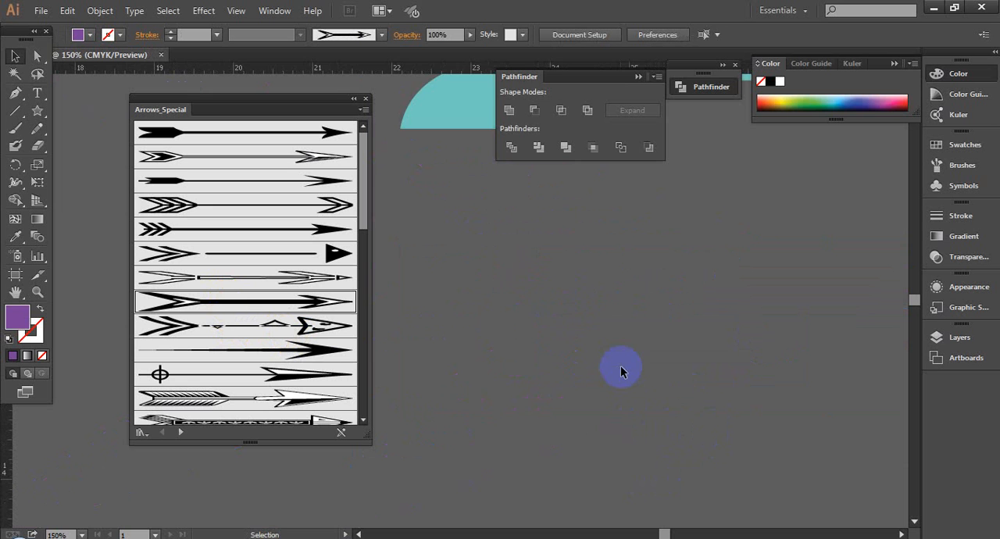
# - Place the green Arrows_Special arrow as artwork below the teal arrow and apply the teal arrow's sampled colour to it
pyautogui.moveTo(536, 286); pyautogui.dragTo(557, 380)
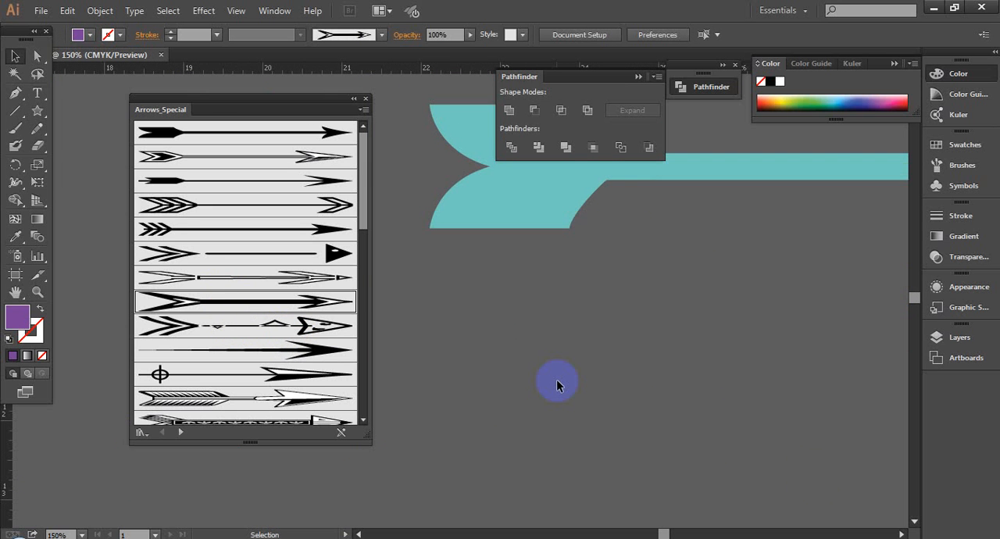
pyautogui.click(363, 250)
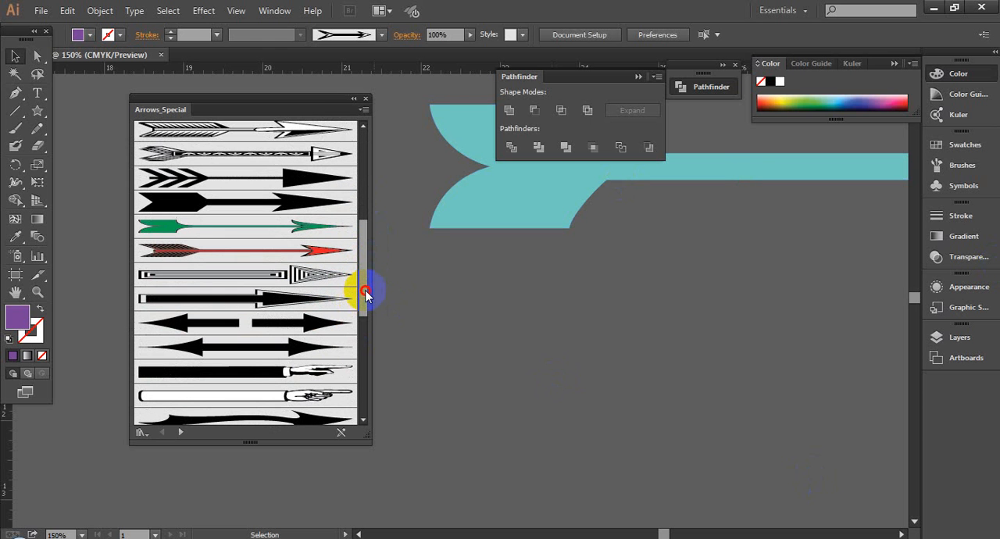
pyautogui.moveTo(239, 225); pyautogui.dragTo(781, 360)
pyautogui.moveTo(501, 313); pyautogui.dragTo(501, 366)
pyautogui.click(520, 196)
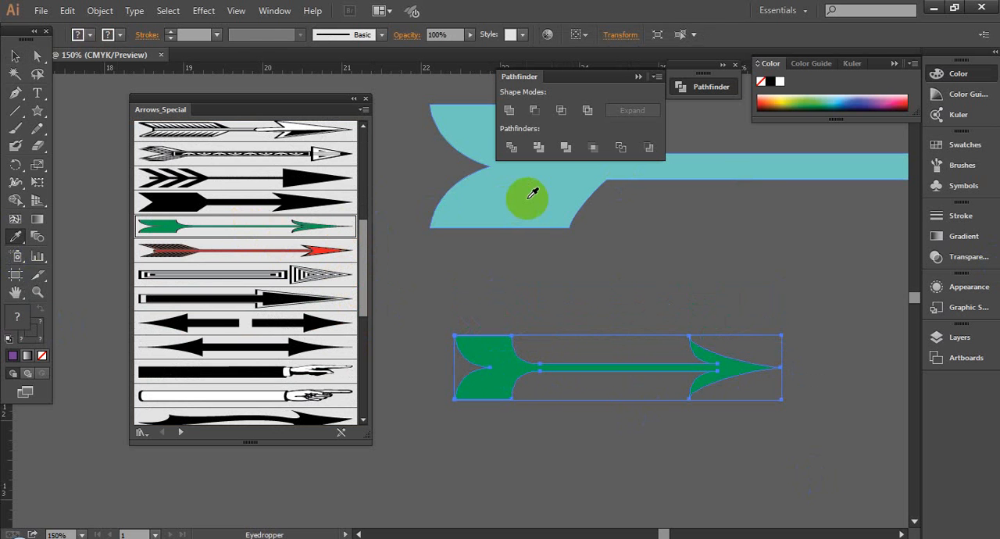
pyautogui.click(15, 56)
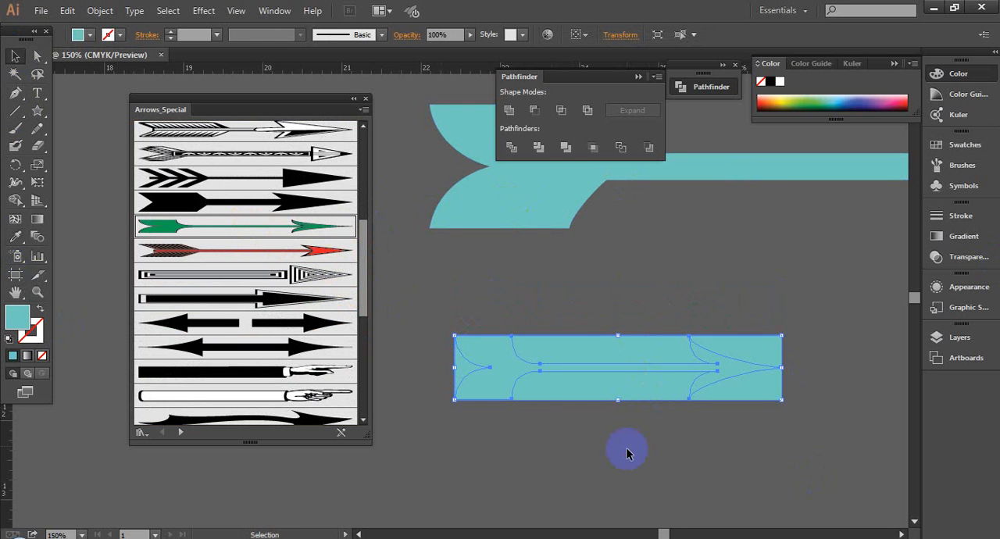
# - Ungroup the small teal arrow artwork and delete the bounding rectangle that covers the arrow shape
pyautogui.rightClick(598, 364)
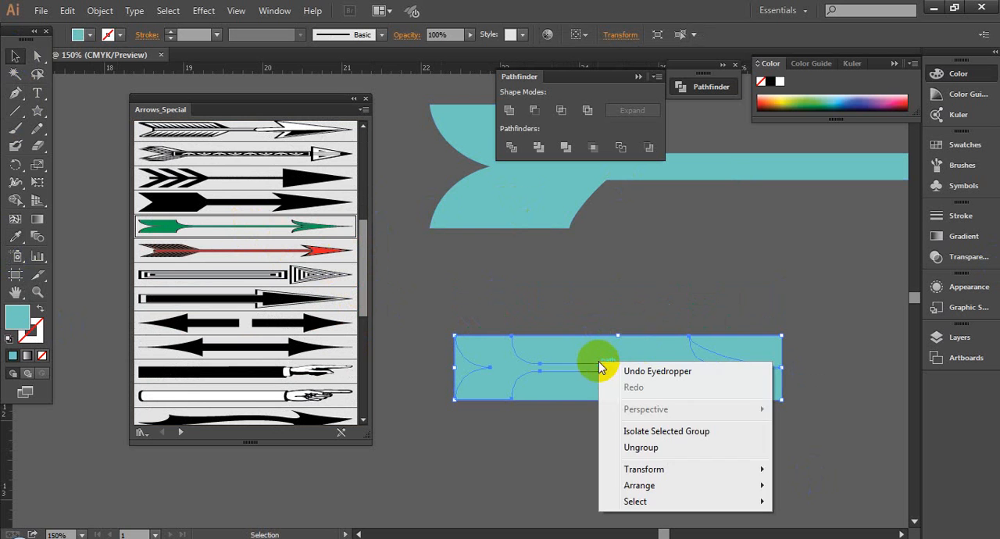
pyautogui.click(662, 455)
pyautogui.click(630, 458)
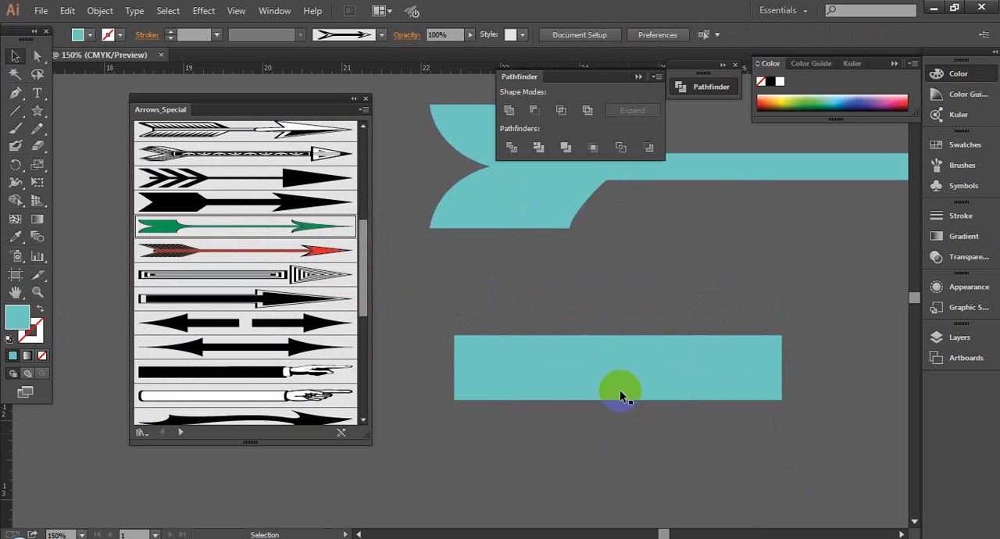
pyautogui.click(615, 355)
pyautogui.press('Delete')
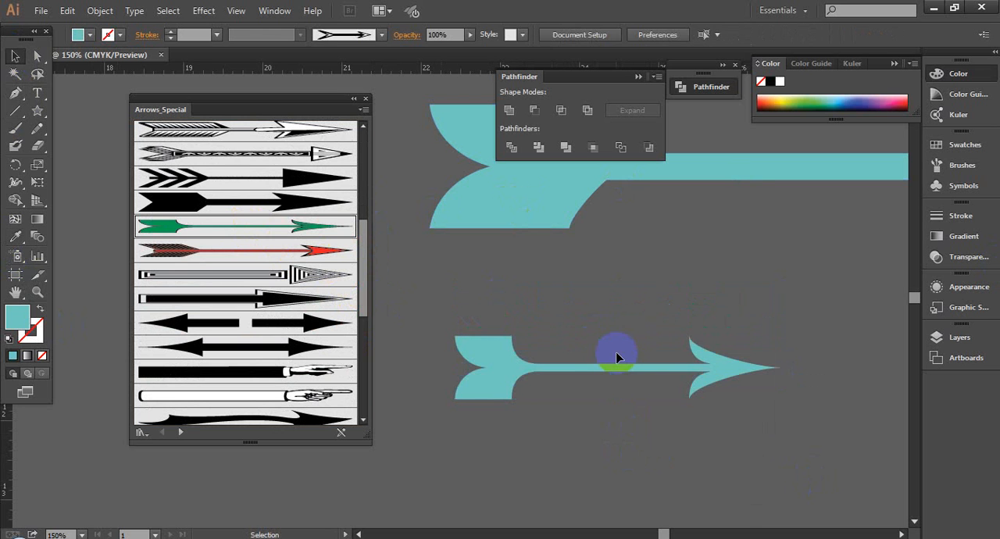
# - Move the freed arrow up beneath the large teal arrow and recolour its fill purple
pyautogui.click(496, 381)
pyautogui.moveTo(495, 381); pyautogui.dragTo(542, 330)
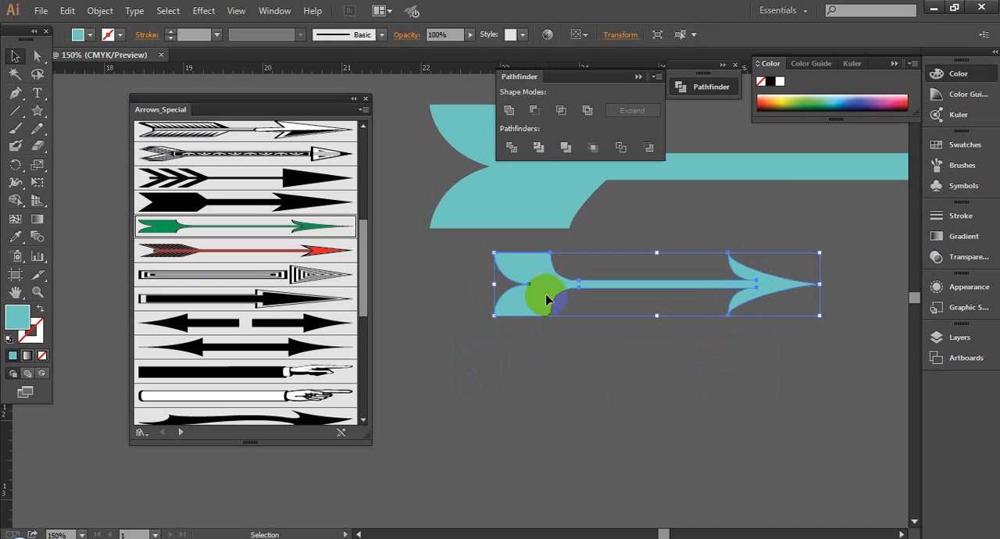
pyautogui.moveTo(790, 101); pyautogui.dragTo(882, 97)
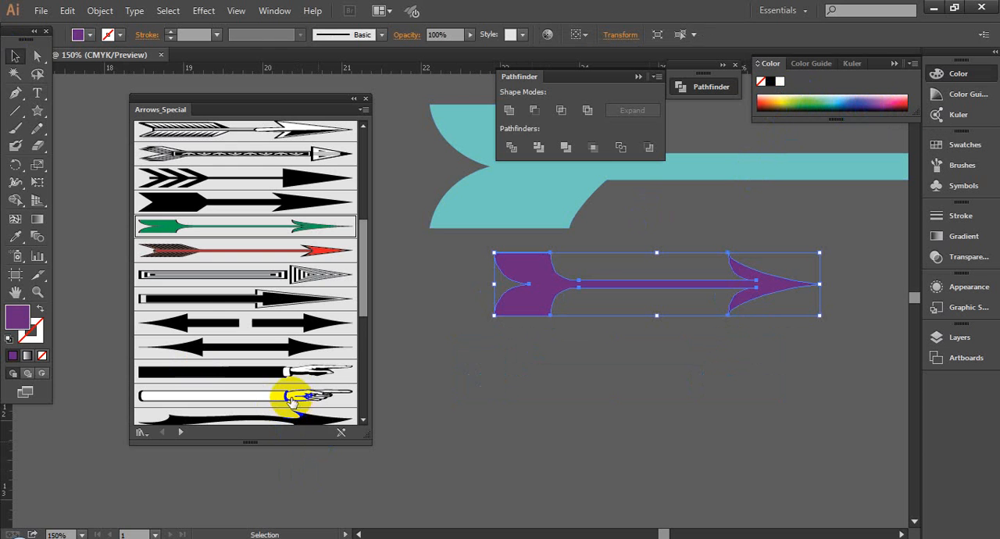
# - Apply the tan arrow brush from Arrows_Special to the purple arrow, then delete that arrow
pyautogui.moveTo(365, 277); pyautogui.dragTo(364, 308)
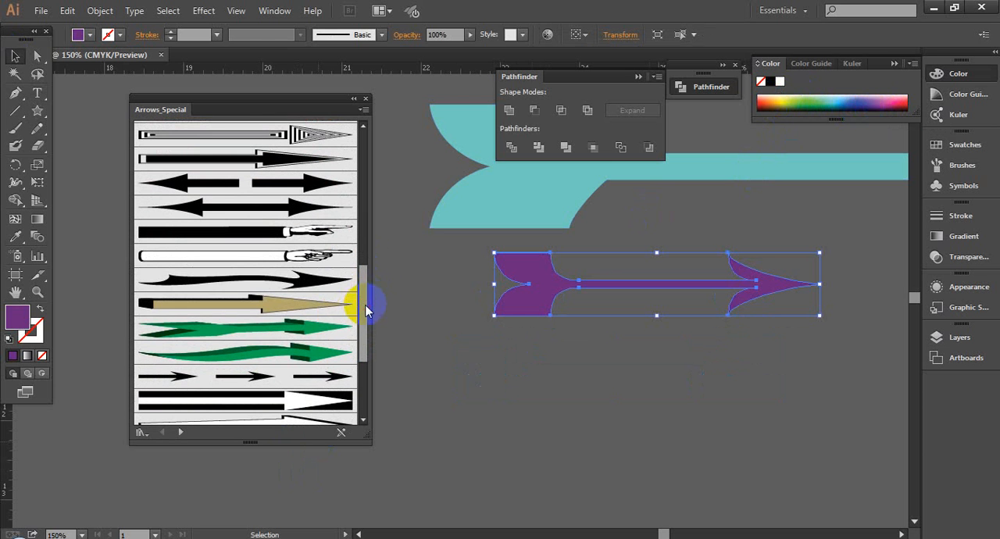
pyautogui.click(220, 305)
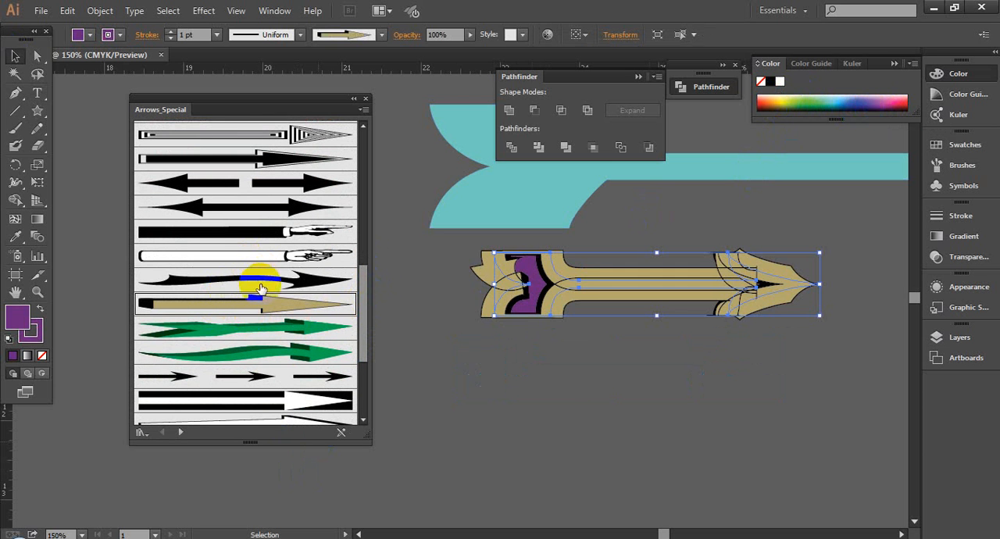
pyautogui.moveTo(597, 284); pyautogui.dragTo(635, 269)
pyautogui.click(677, 327)
pyautogui.click(518, 479)
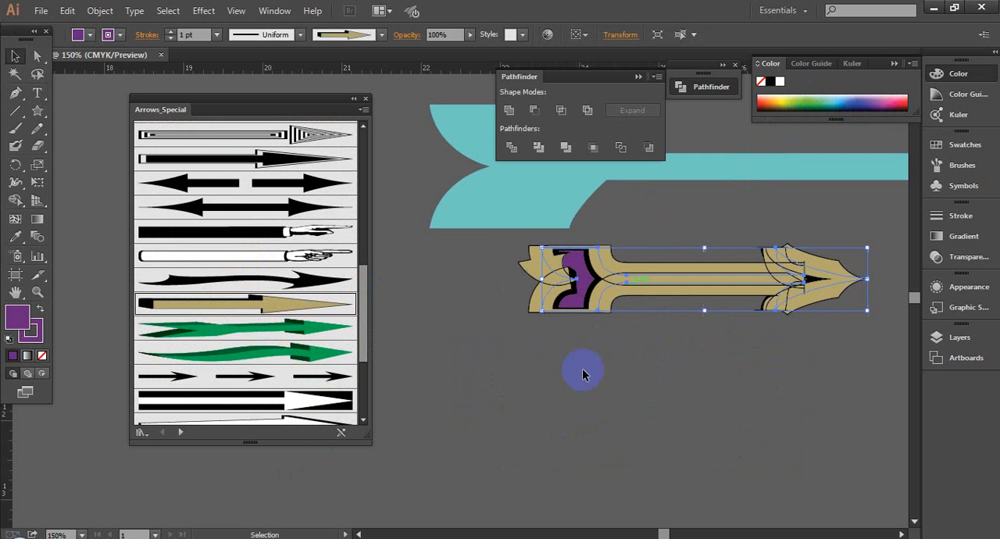
pyautogui.press('Delete')
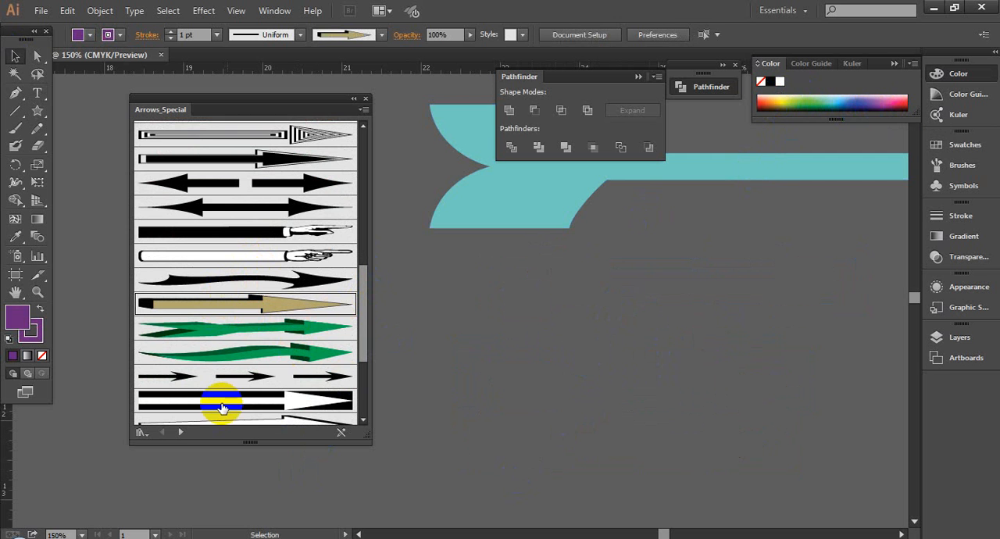
# - Place the black-and-white banded arrow from Arrows_Special as artwork below the teal arrow, close the library and deselect the artwork
pyautogui.moveTo(217, 410); pyautogui.dragTo(590, 424)
pyautogui.click(602, 369)
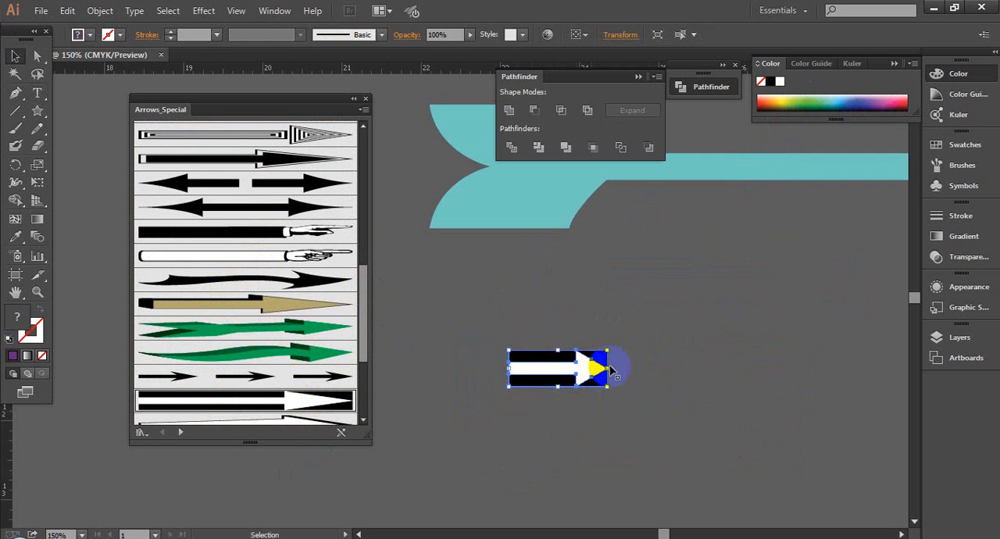
pyautogui.scroll(-2, 696, 383)
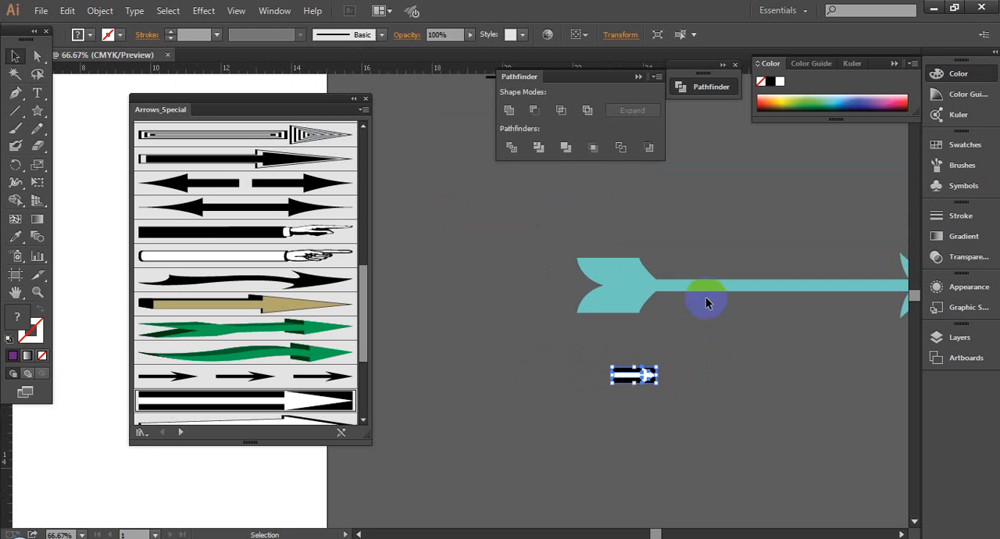
pyautogui.click(365, 100)
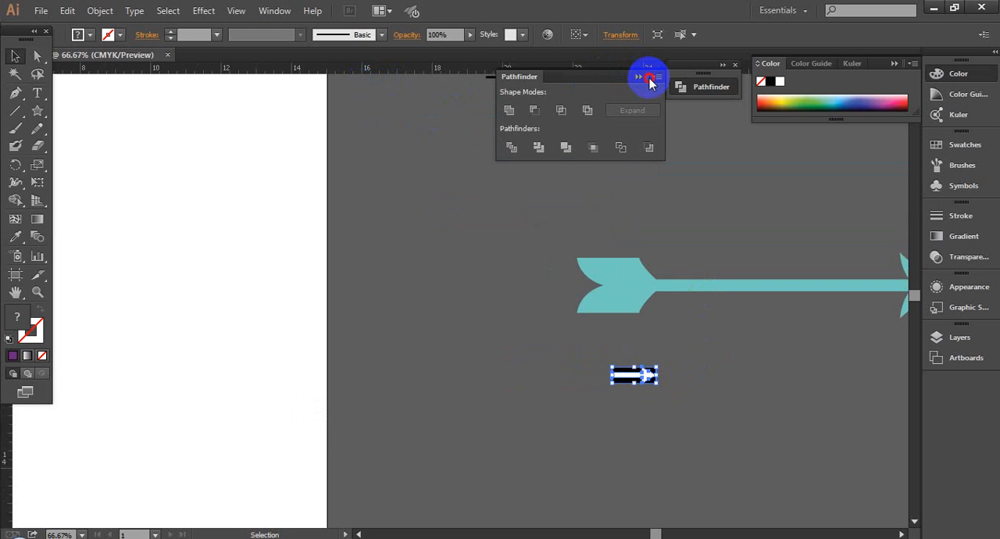
pyautogui.hotkey('ctrl', 'shift', 'a')
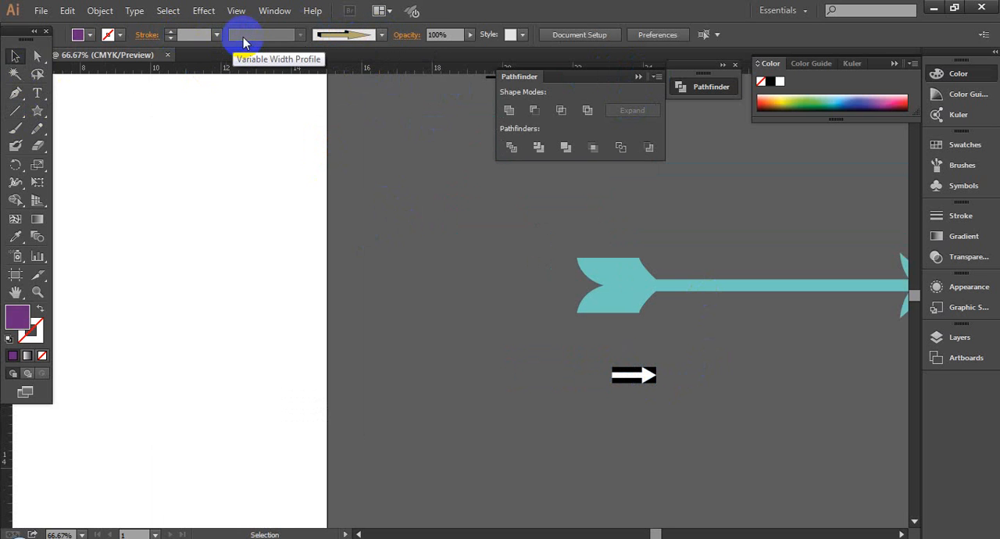
# - Open the Artistic_Calligraphic brush library from the Artistic brush libraries
pyautogui.click(336, 41)
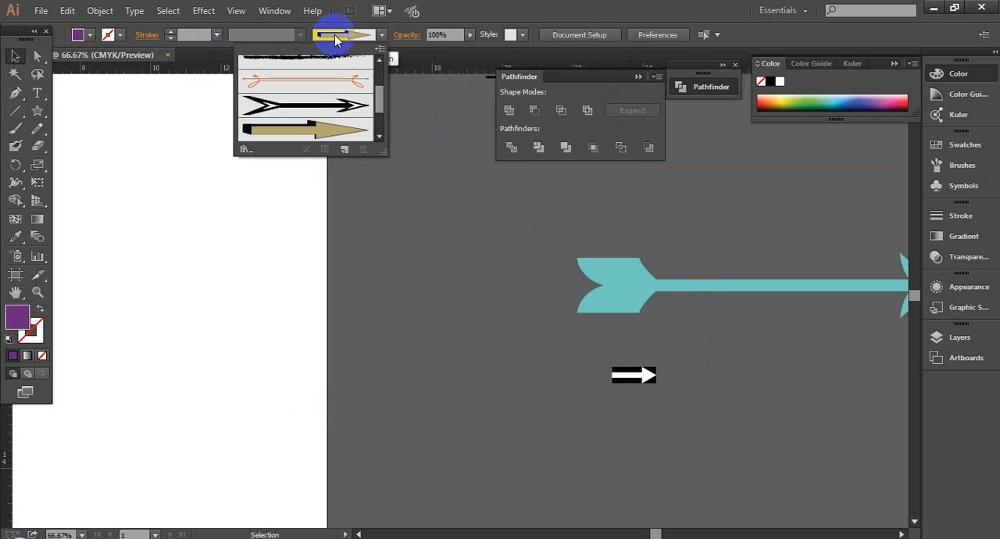
pyautogui.click(380, 34)
pyautogui.click(380, 34)
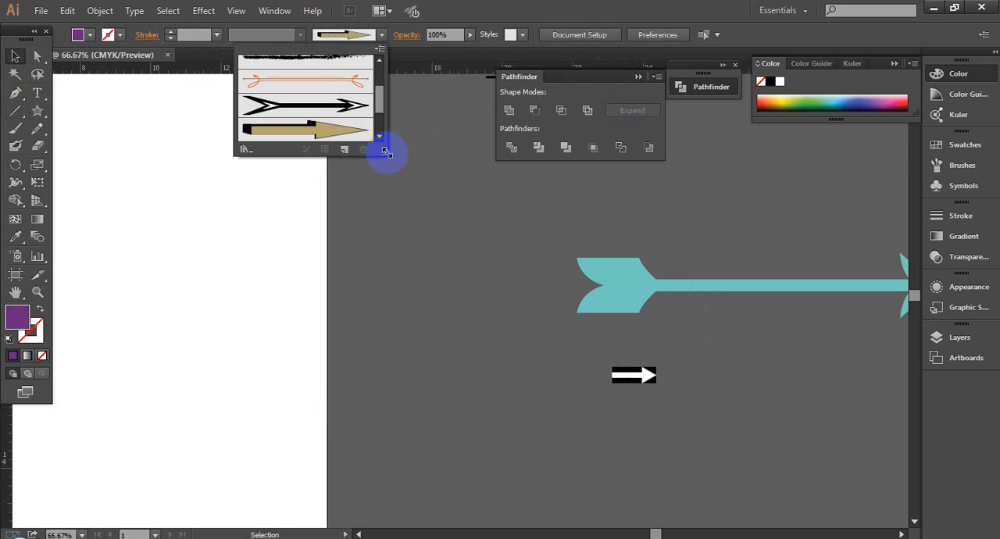
pyautogui.click(245, 149)
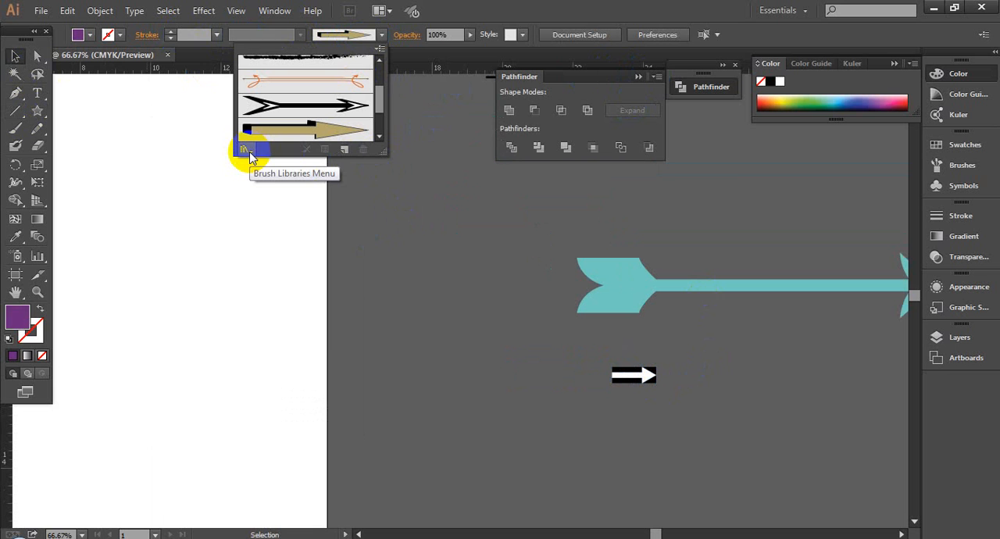
pyautogui.click(248, 153)
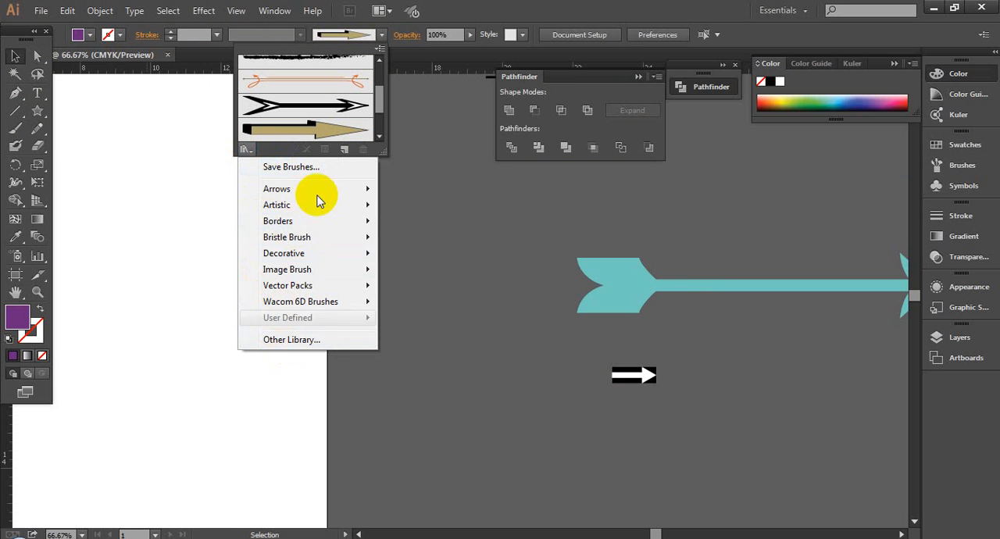
pyautogui.moveTo(313, 204)
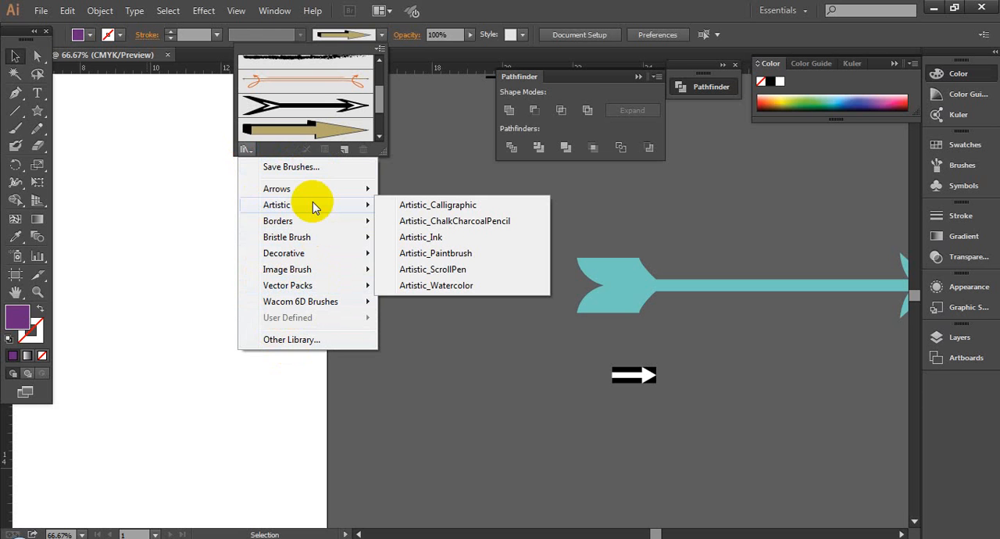
pyautogui.moveTo(306, 256)
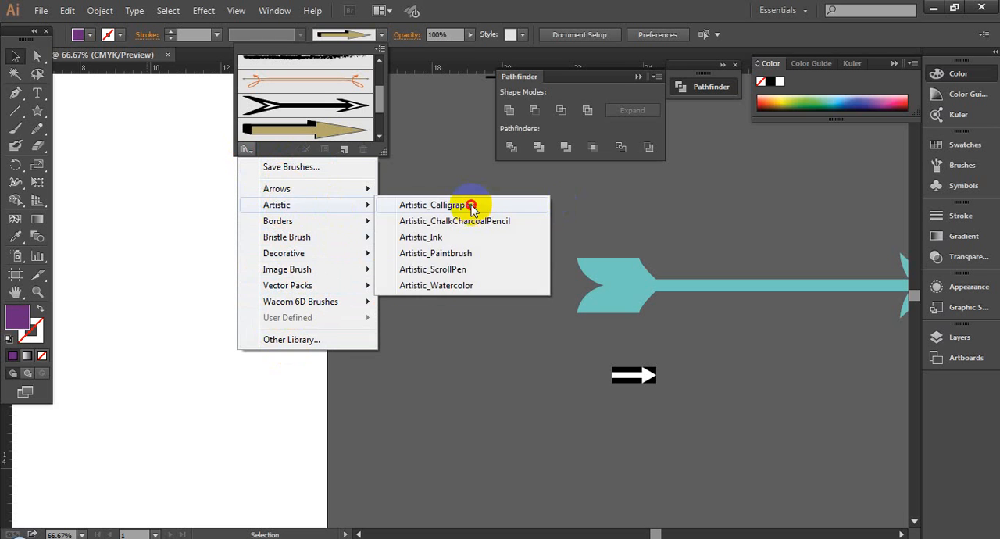
pyautogui.click(471, 207)
# - Try to place the largest round Artistic_Calligraphic brush on the pasteboard as artwork, and collapse the brush libraries
pyautogui.moveTo(322, 200)
pyautogui.mouseDown()
pyautogui.moveTo(298, 201)
pyautogui.moveTo(562, 401)
pyautogui.mouseUp()
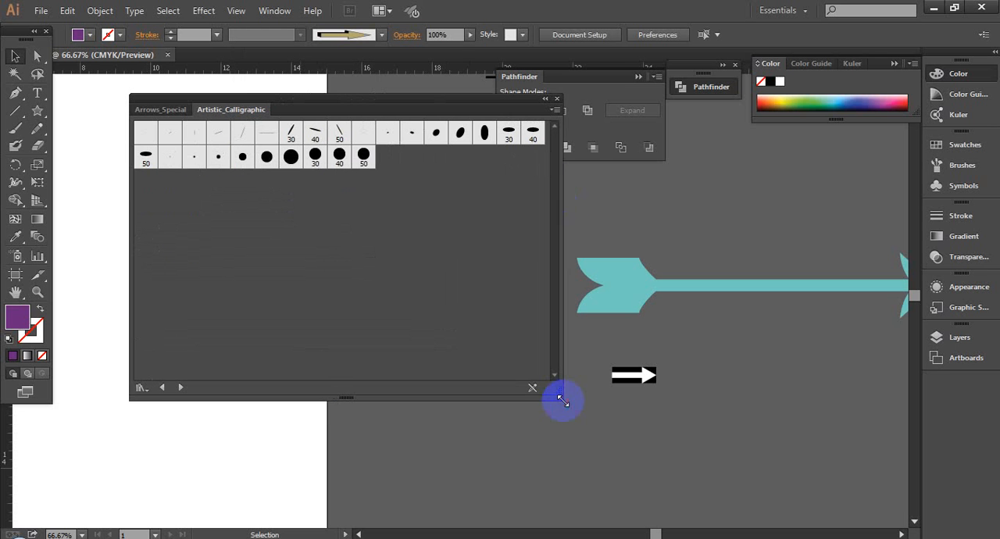
pyautogui.moveTo(290, 156); pyautogui.dragTo(762, 183)
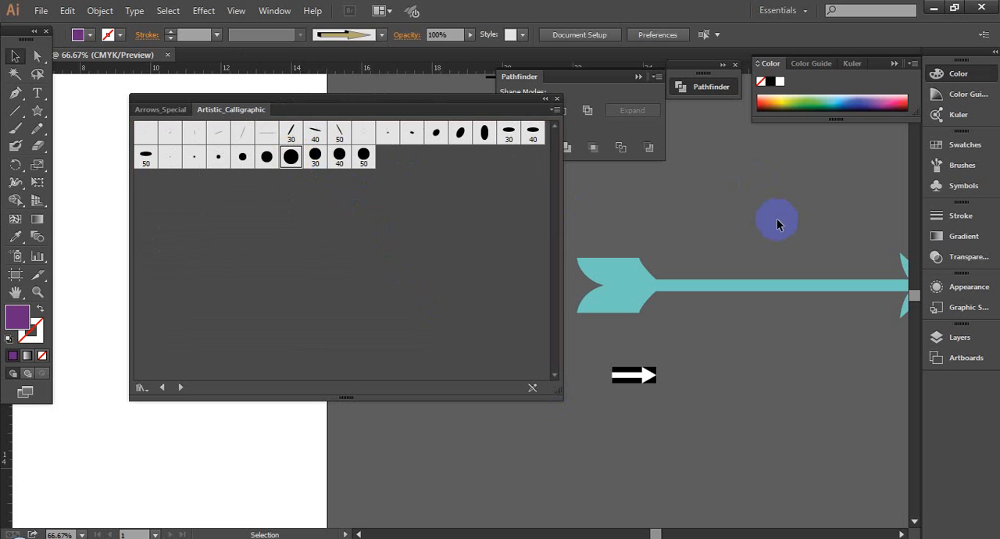
pyautogui.click(546, 99)
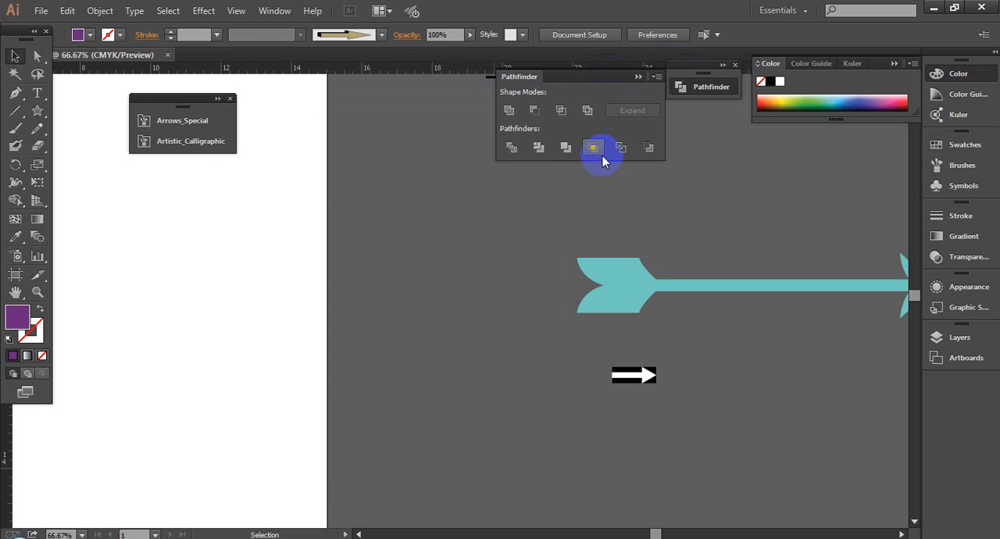
# - Create a new blank document and hide the meet.google.com screen-sharing notice
pyautogui.hotkey('ctrl', 'n')
pyautogui.click(535, 444)
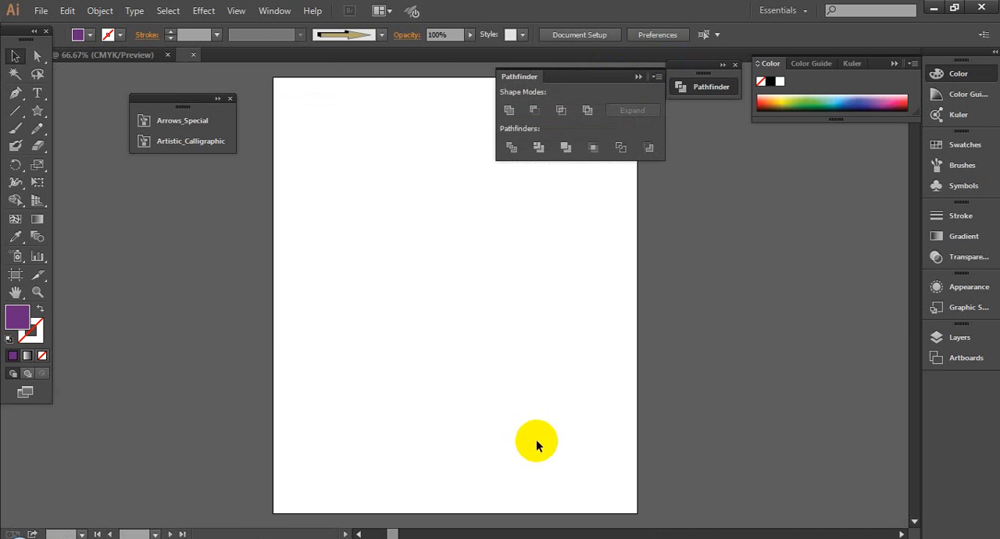
pyautogui.click(381, 36)
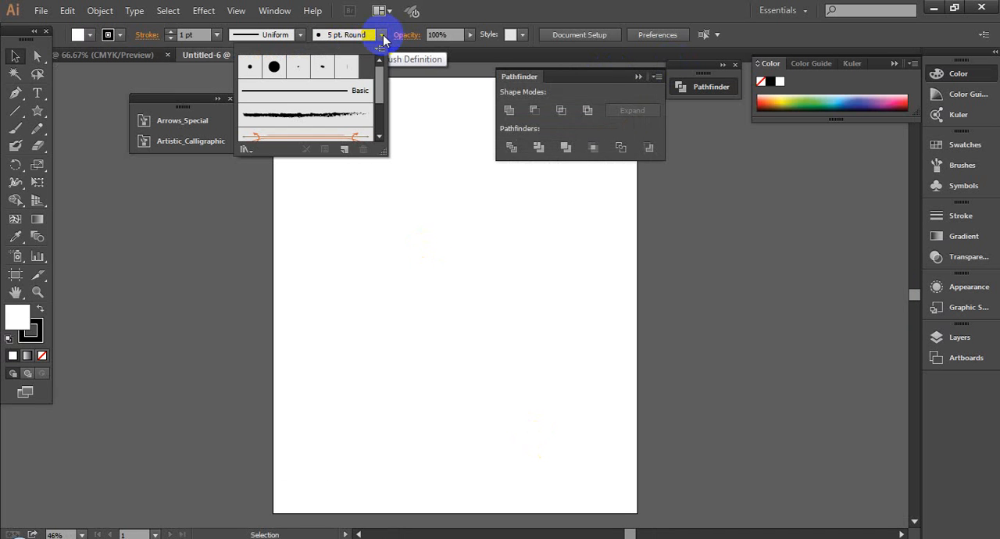
pyautogui.click(17, 109)
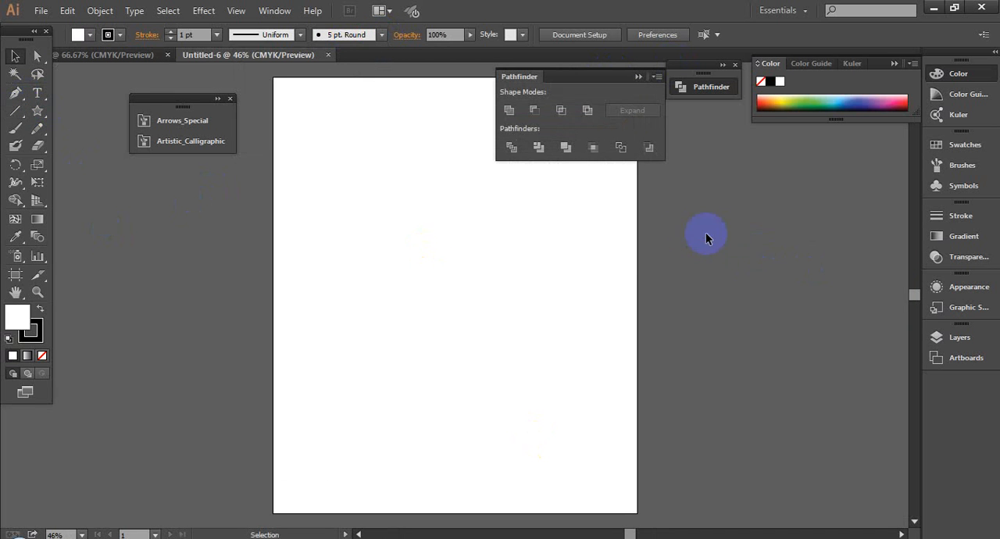
pyautogui.moveTo(684, 230); pyautogui.dragTo(848, 241)
pyautogui.press('space')
pyautogui.moveTo(812, 282); pyautogui.dragTo(663, 279)
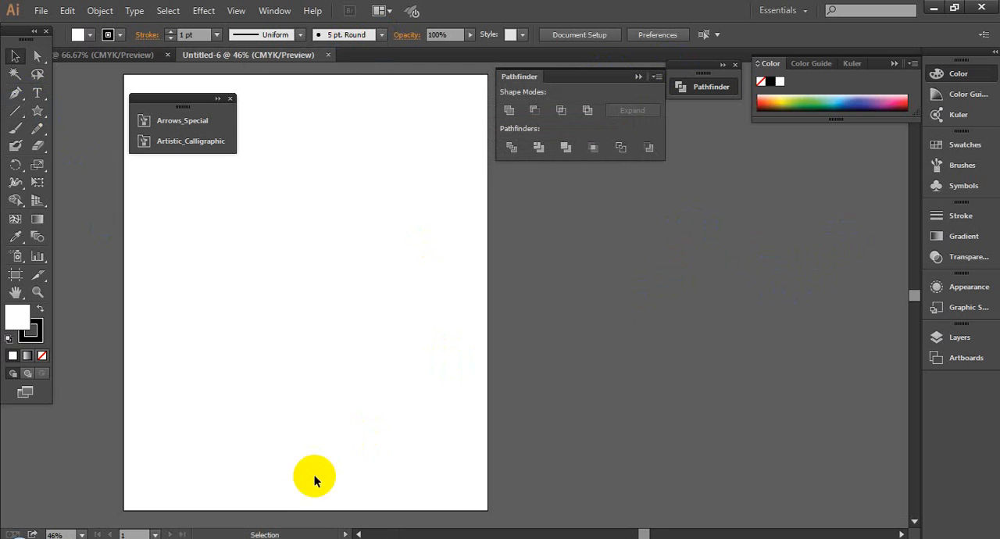
pyautogui.moveTo(189, 531)
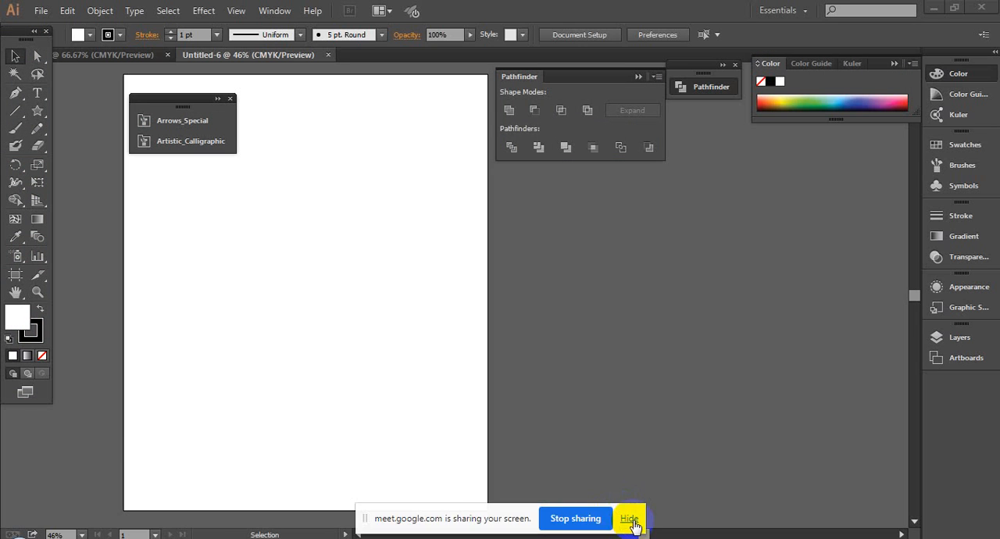
pyautogui.click(629, 517)
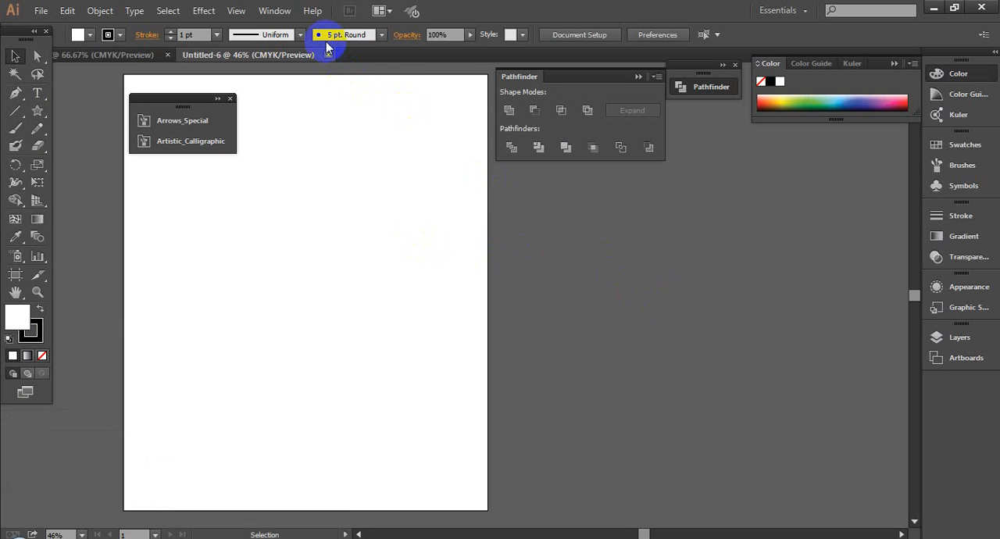
# - Place the rough black charcoal-like brush from the document's brushes as artwork on the pasteboard beside the artboard
pyautogui.click(382, 36)
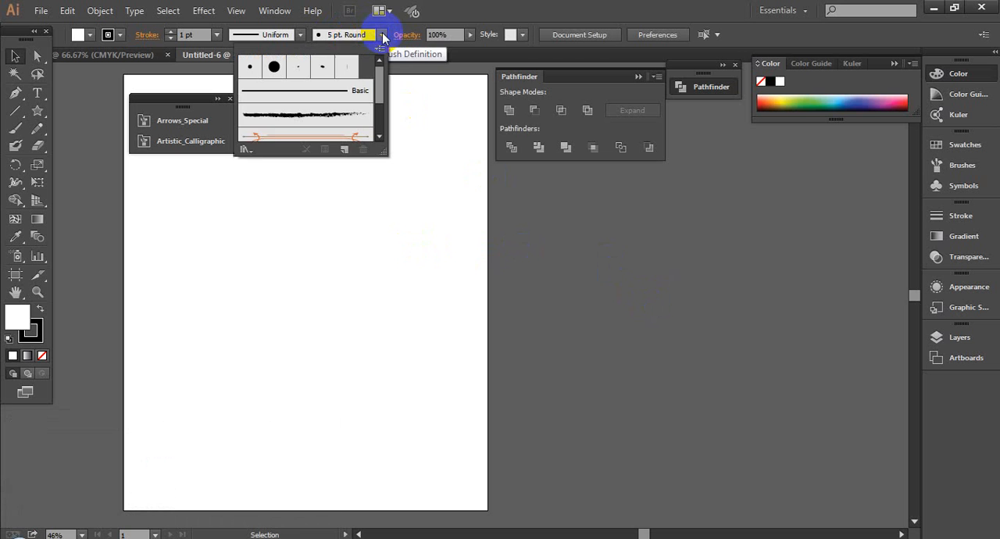
pyautogui.click(246, 150)
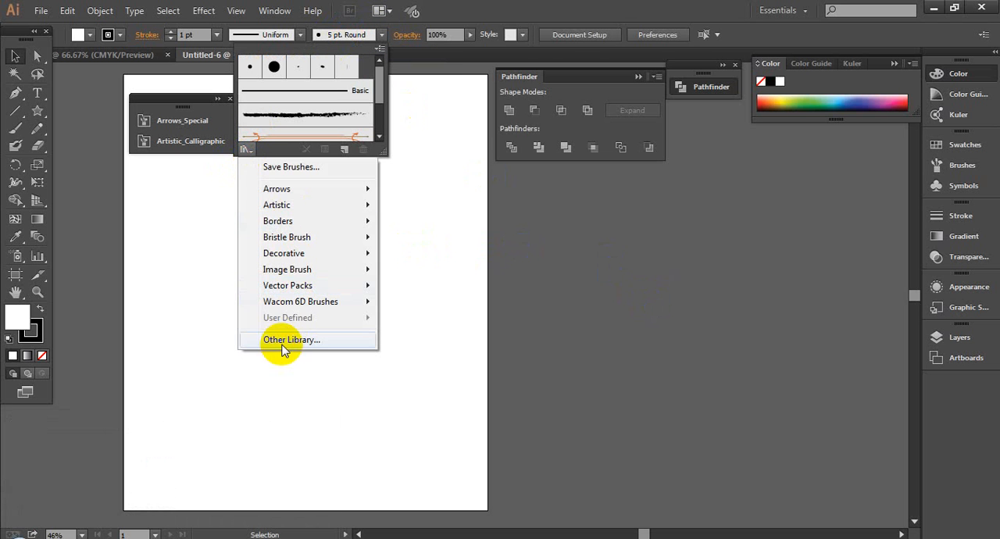
pyautogui.moveTo(355, 188)
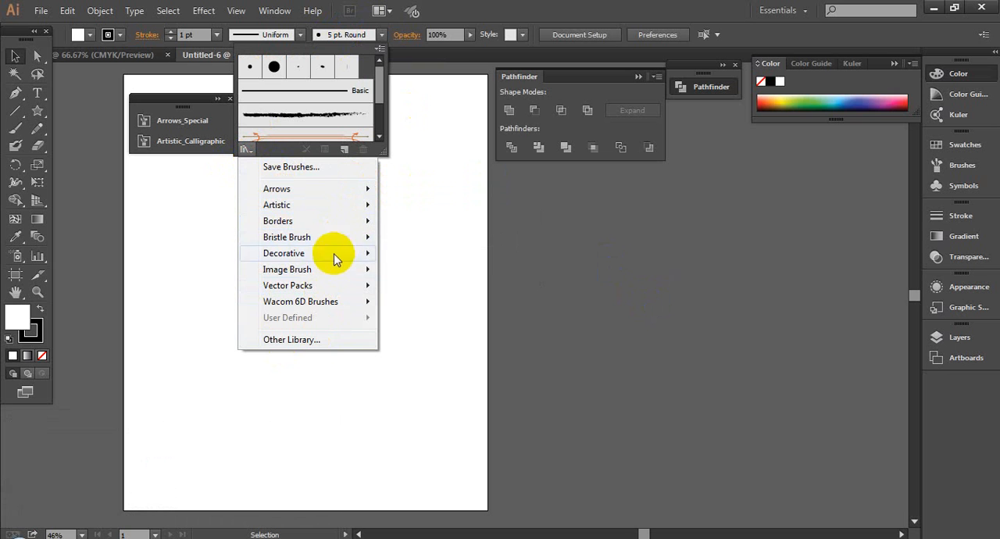
pyautogui.moveTo(328, 270)
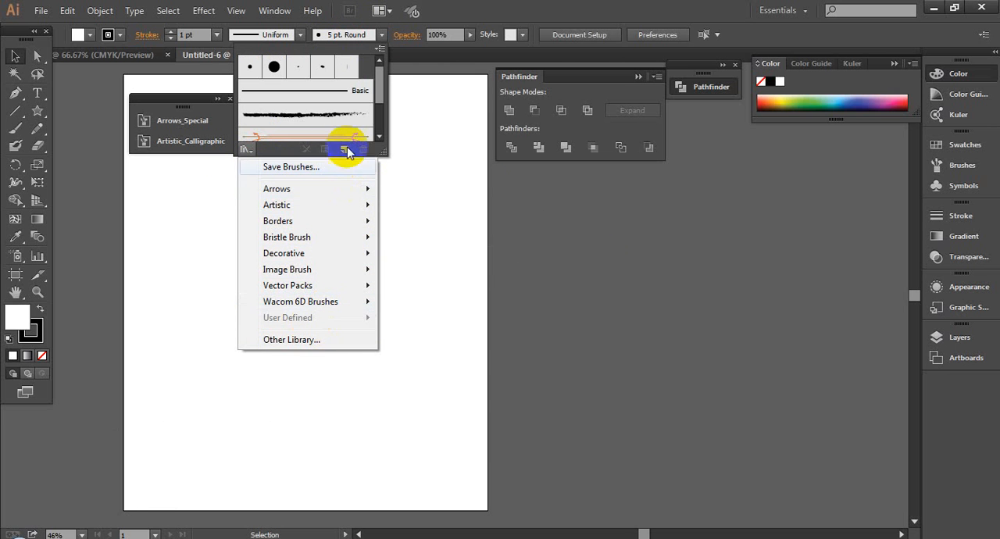
pyautogui.click(336, 116)
pyautogui.moveTo(622, 196); pyautogui.dragTo(674, 266)
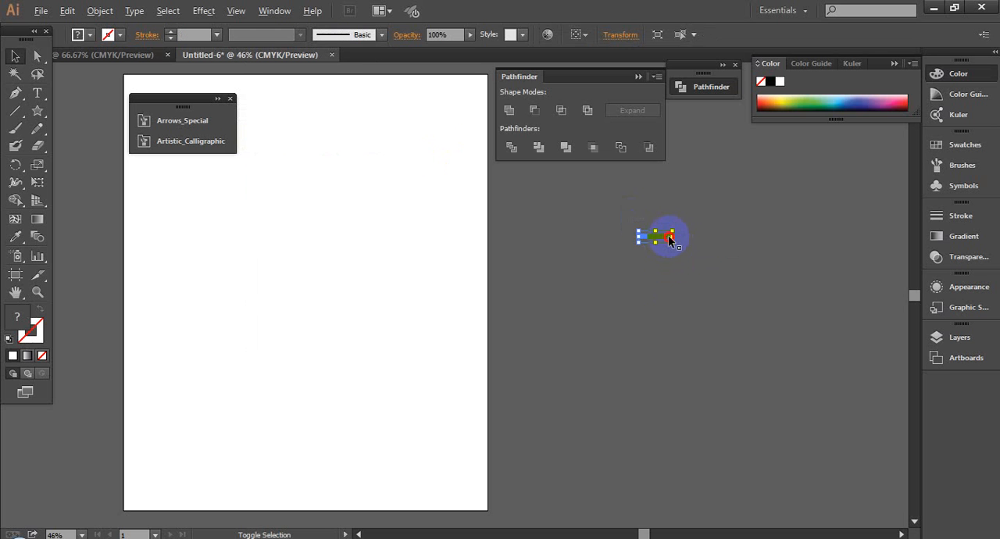
# - Scale the placed charcoal-like stroke artwork up to several times its size
pyautogui.keyDown('shift'); pyautogui.click(668, 236); pyautogui.keyUp('shift')
pyautogui.click(670, 235)
pyautogui.moveTo(672, 237); pyautogui.dragTo(803, 269)
pyautogui.moveTo(737, 323); pyautogui.dragTo(645, 353)
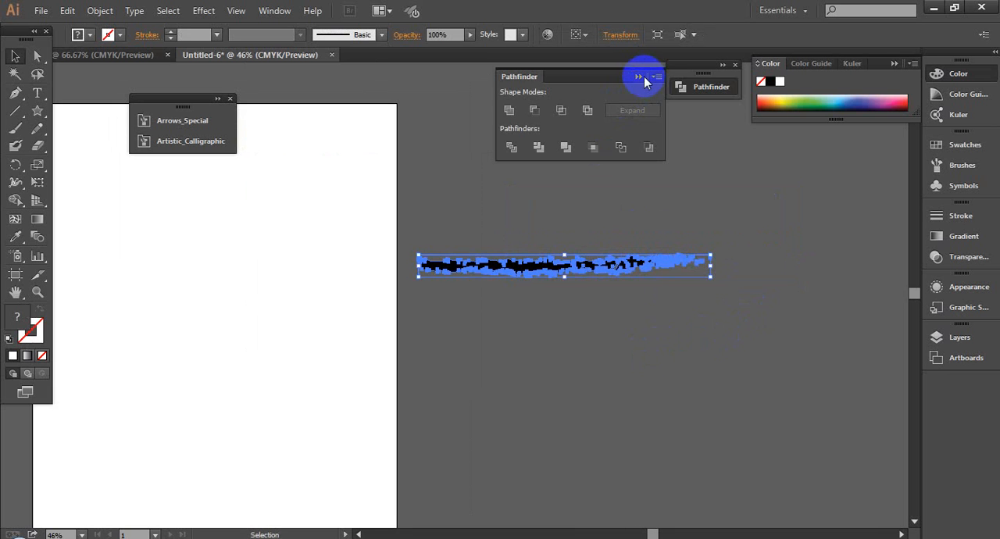
# - Collapse the Pathfinder controls and ungroup the charcoal-like stroke artwork
pyautogui.click(640, 77)
pyautogui.rightClick(549, 253)
pyautogui.click(591, 341)
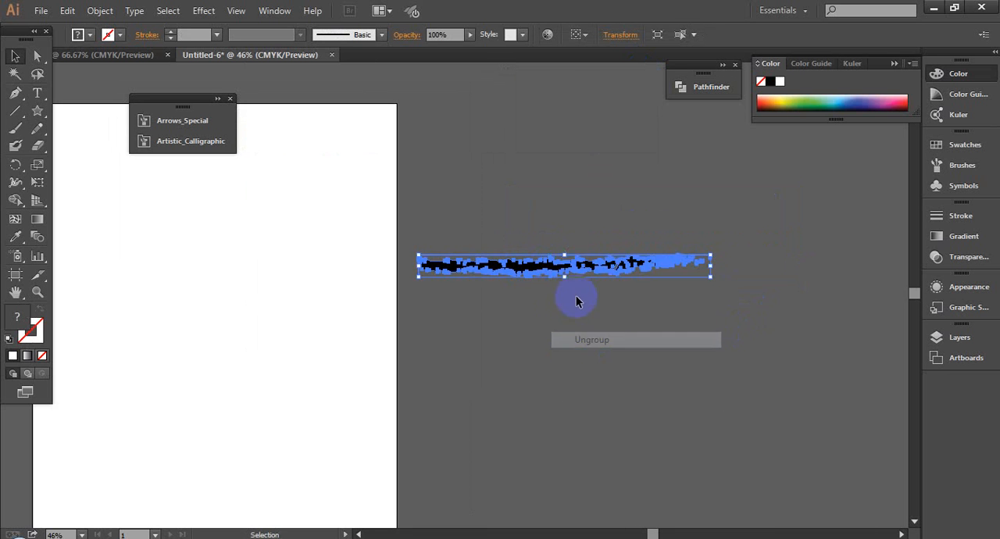
# - Move the charcoal-like stroke artwork lower on the pasteboard and fill it with white sampled from the artboard using the Eyedropper
pyautogui.click(576, 295)
pyautogui.click(554, 268)
pyautogui.moveTo(532, 341); pyautogui.dragTo(567, 342)
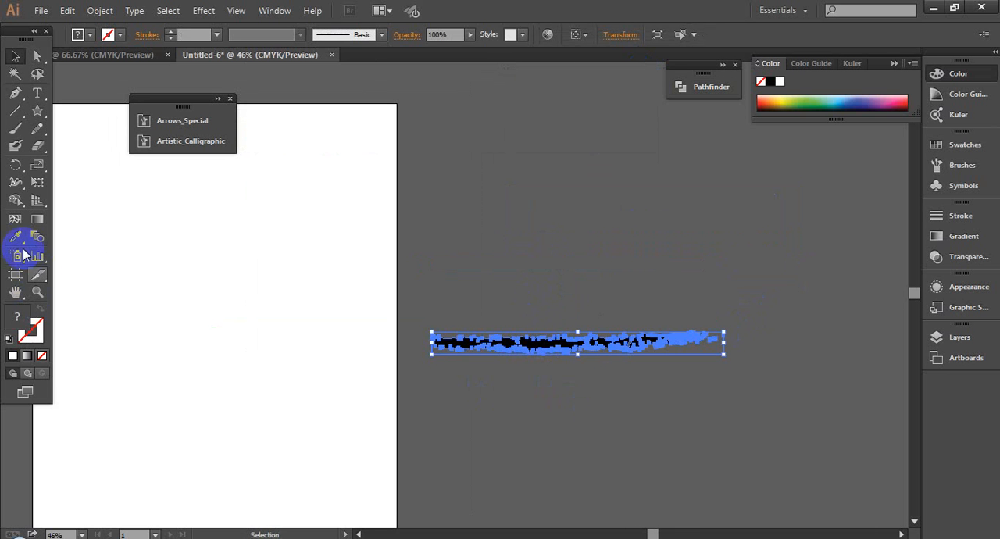
pyautogui.click(16, 236)
pyautogui.click(215, 220)
pyautogui.click(14, 56)
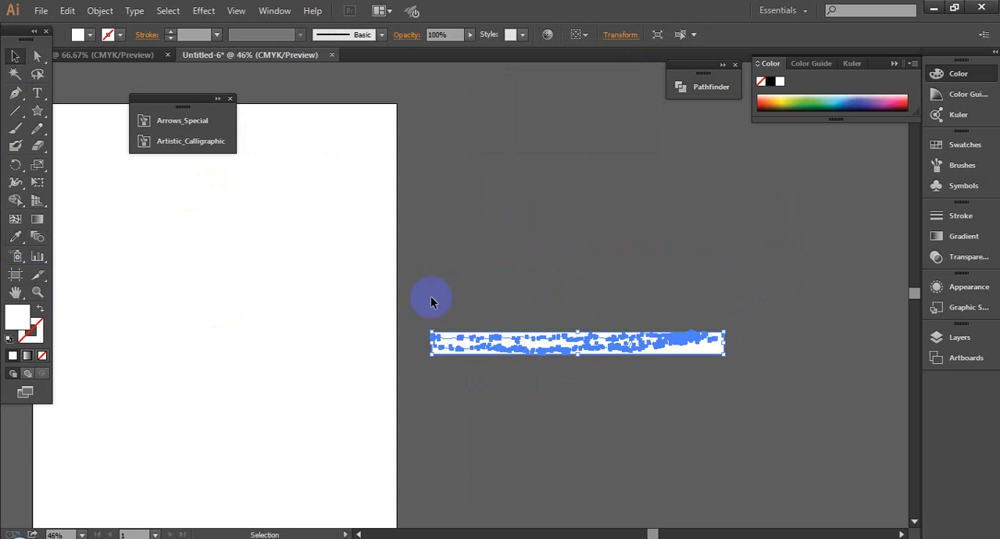
# - Ungroup the white stroke artwork and remove the white rectangle behind the stroke
pyautogui.rightClick(484, 347)
pyautogui.click(537, 436)
pyautogui.moveTo(587, 347); pyautogui.dragTo(580, 339)
# - Move the white charcoal-like stroke to the upper part of the pasteboard, close to the artboard
pyautogui.moveTo(515, 339)
pyautogui.mouseDown()
pyautogui.moveTo(500, 335)
pyautogui.moveTo(596, 161)
pyautogui.mouseUp()
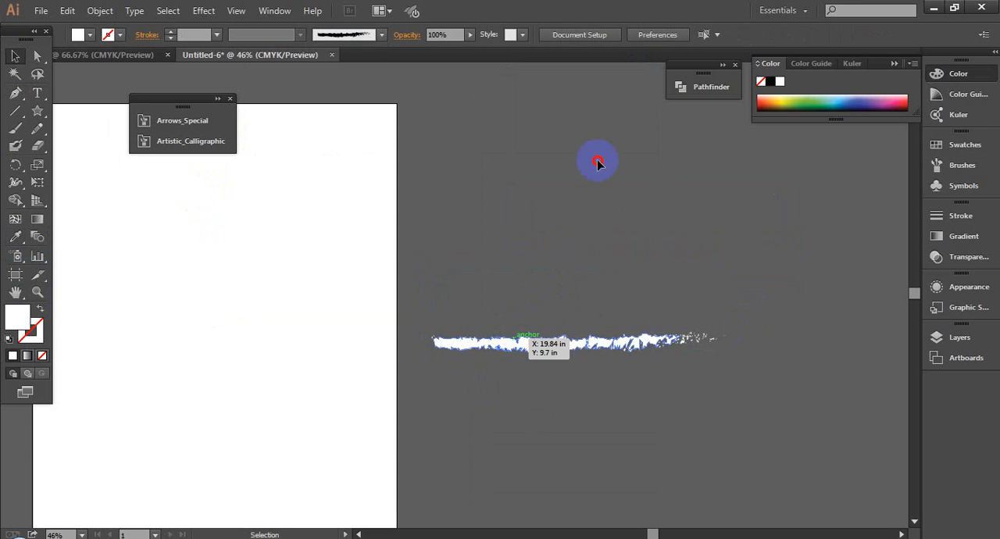
pyautogui.click(792, 389)
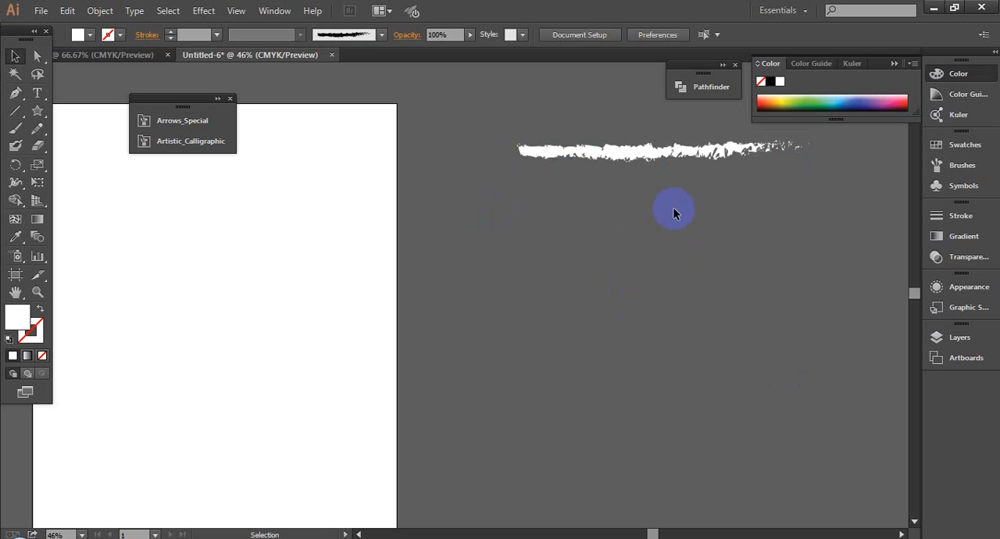
pyautogui.moveTo(614, 152); pyautogui.dragTo(535, 125)
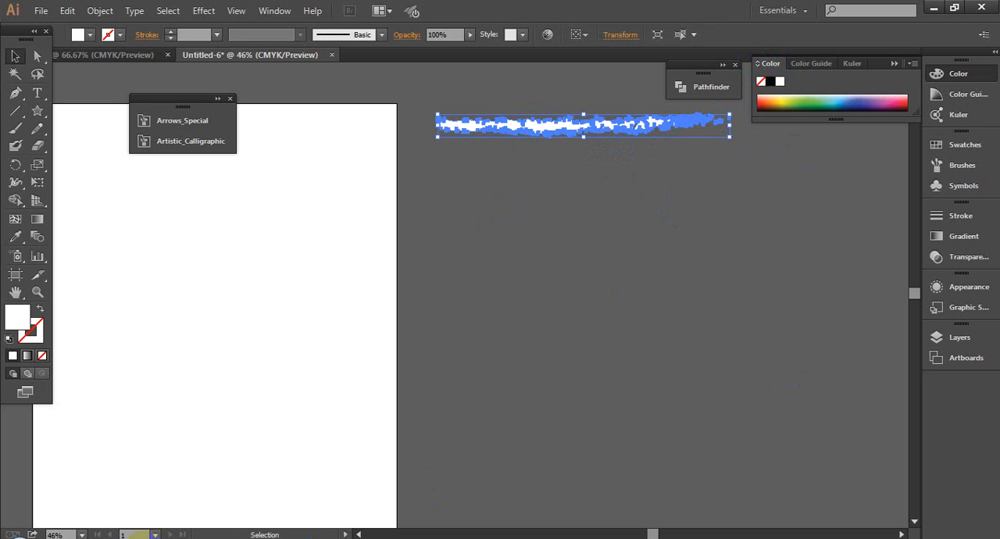
# - Check the Google Meet call in Chrome and return to Illustrator
pyautogui.click(141, 483)
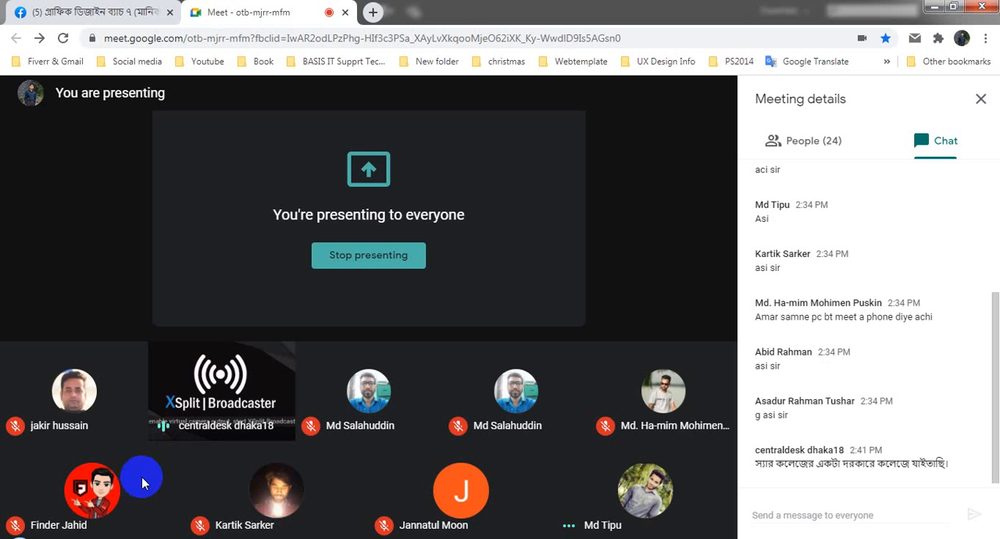
pyautogui.moveTo(422, 469)
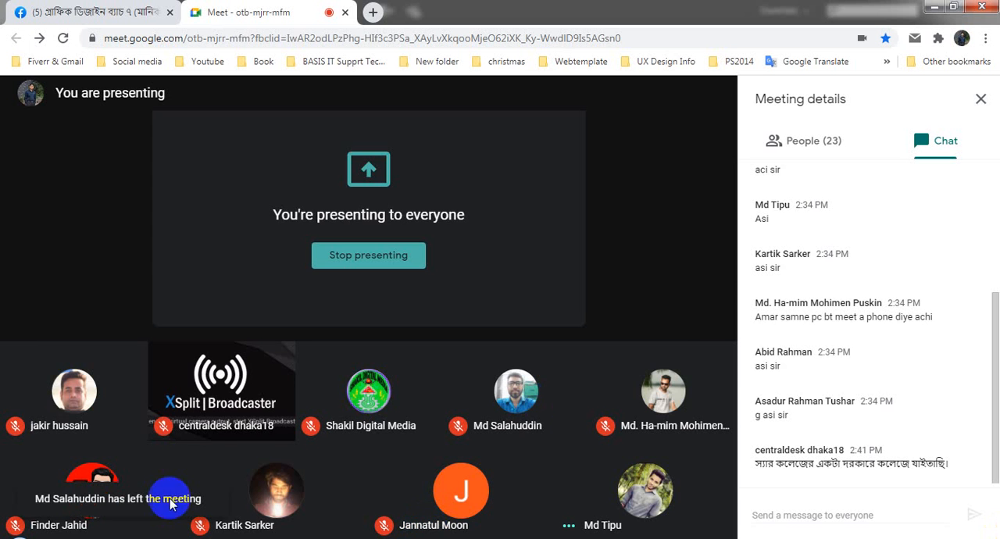
pyautogui.click(102, 538)
pyautogui.click(665, 244)
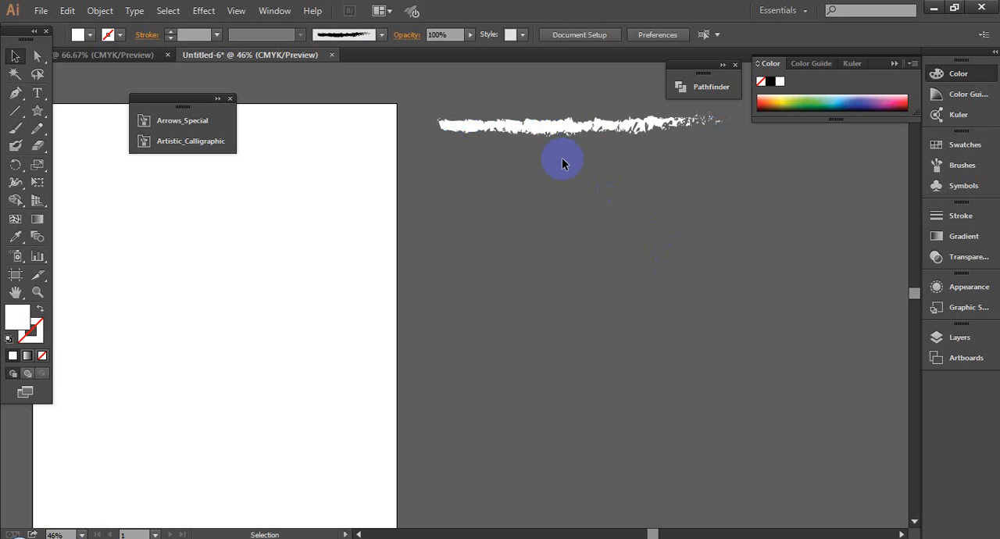
# - Scale the white charcoal-like stroke up to about a third longer, keeping its start in place
pyautogui.click(542, 126)
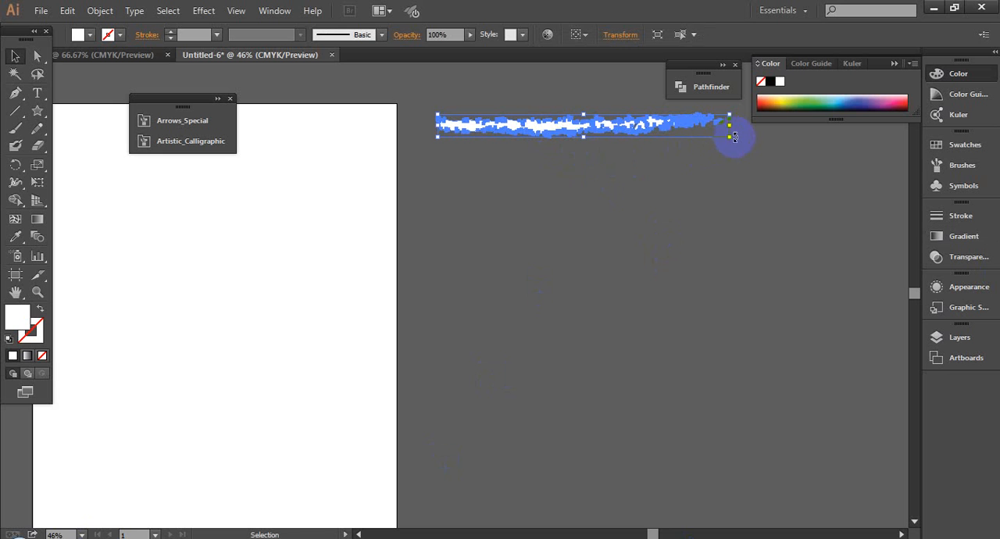
pyautogui.moveTo(729, 136); pyautogui.dragTo(822, 208)
pyautogui.click(720, 231)
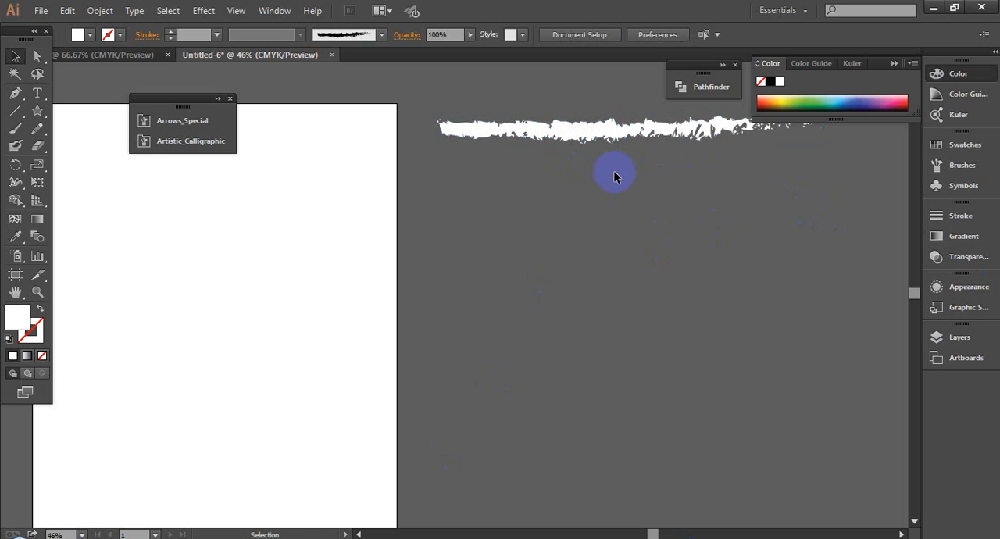
# - Open the brush definitions for the white stroke and enlarge the list to examine all available brushes
pyautogui.click(576, 130)
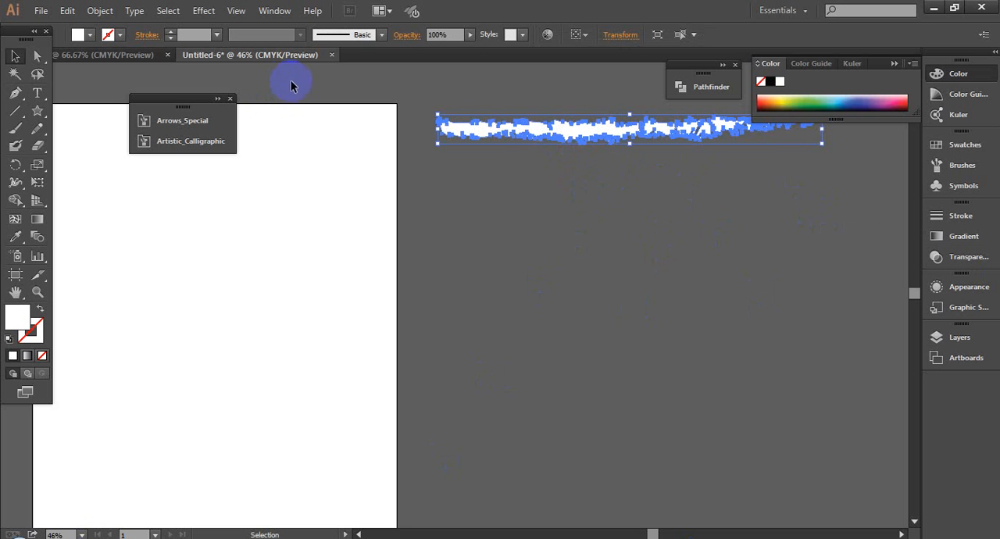
pyautogui.click(382, 37)
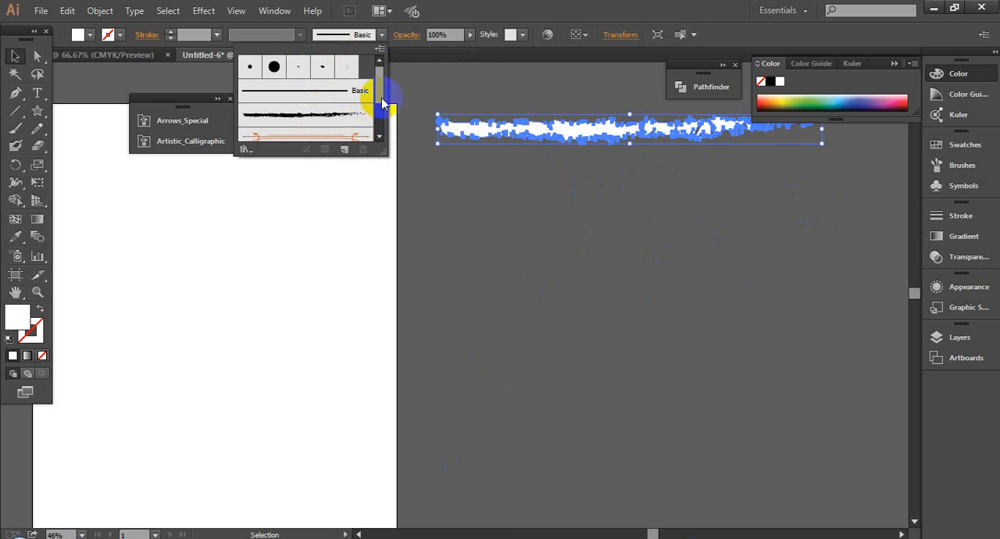
pyautogui.moveTo(382, 102)
pyautogui.mouseDown()
pyautogui.moveTo(380, 138)
pyautogui.moveTo(384, 79)
pyautogui.moveTo(370, 105)
pyautogui.moveTo(384, 106)
pyautogui.moveTo(383, 81)
pyautogui.mouseUp()
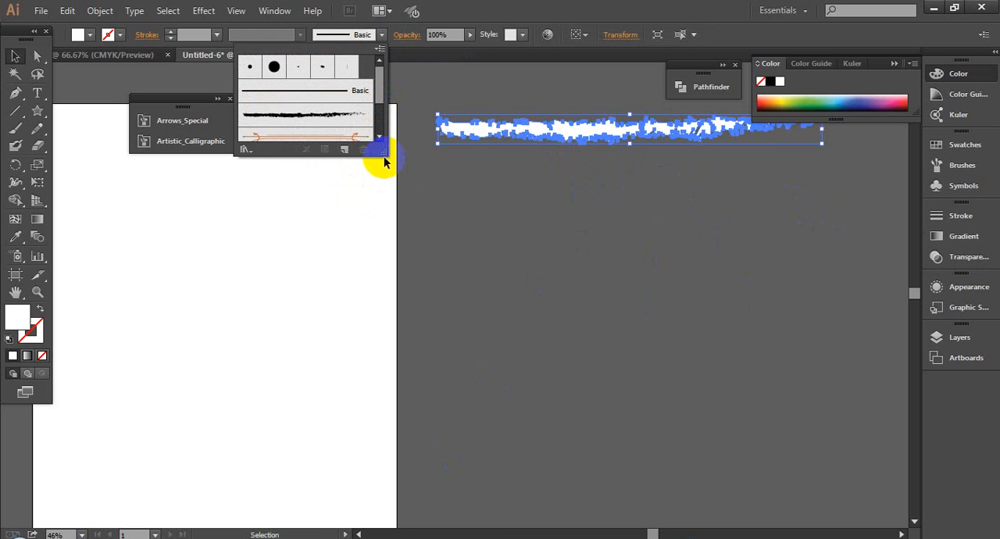
pyautogui.moveTo(382, 151); pyautogui.dragTo(483, 227)
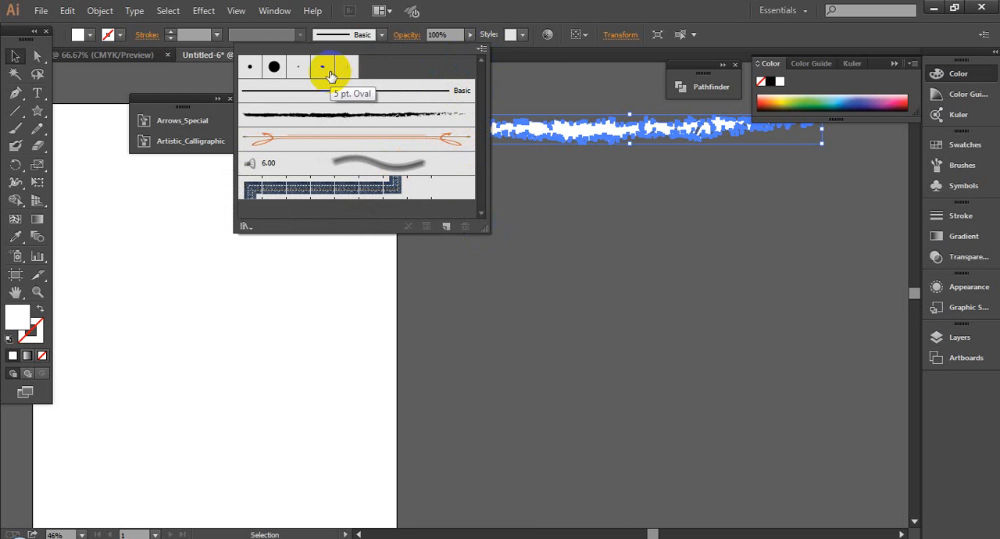
pyautogui.click(484, 49)
pyautogui.click(432, 258)
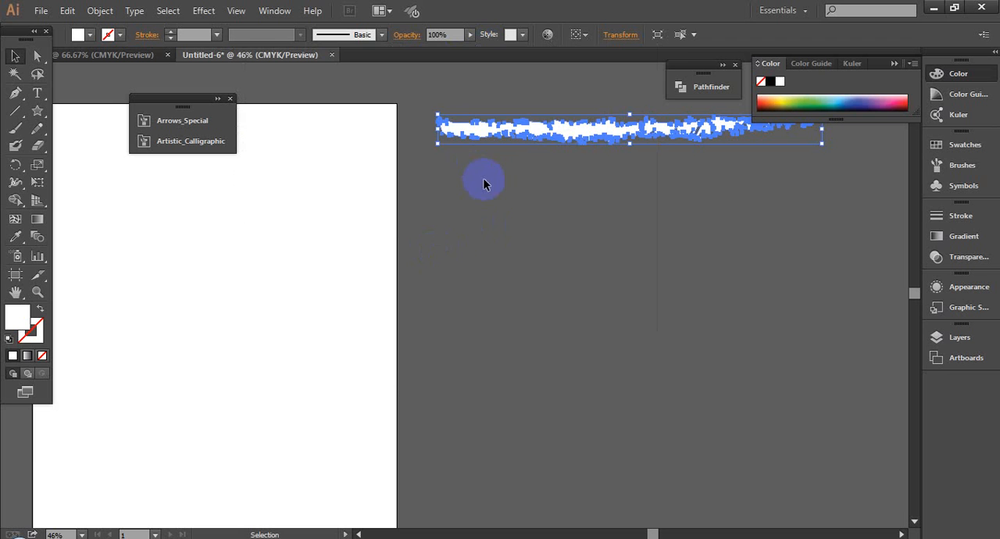
# - Move the enlarged white stroke higher on the pasteboard, above the artboard's upper edge, and deselect it
pyautogui.moveTo(483, 127); pyautogui.dragTo(465, 90)
pyautogui.click(539, 205)
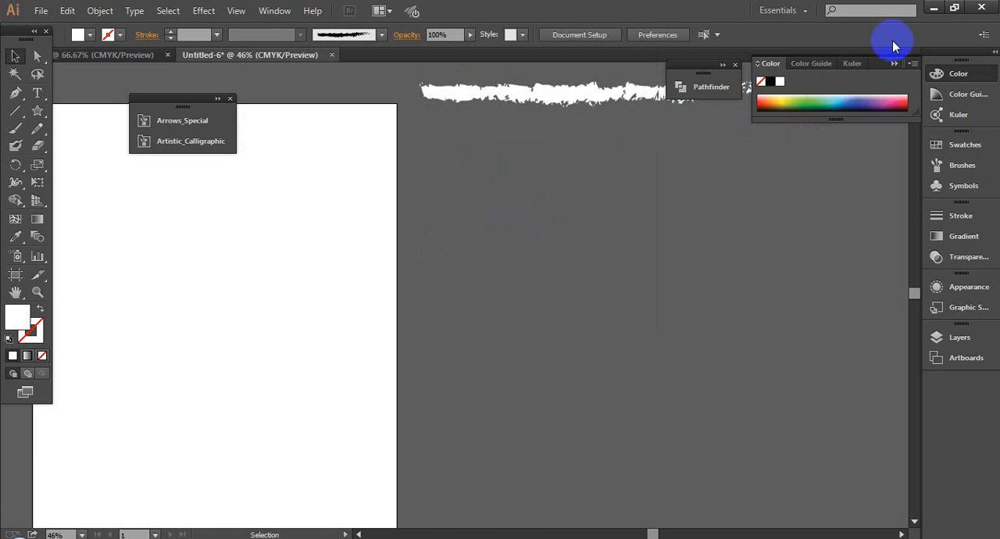
# - Minimize the open windows, admit the waiting participant to the call in Google Meet, and return to Illustrator
pyautogui.click(935, 7)
pyautogui.click(935, 6)
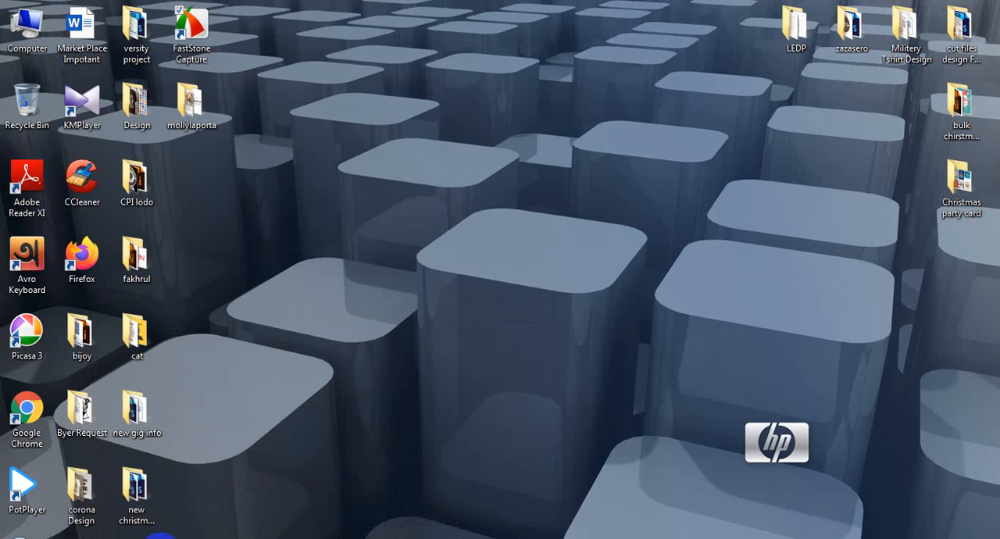
pyautogui.moveTo(160, 536)
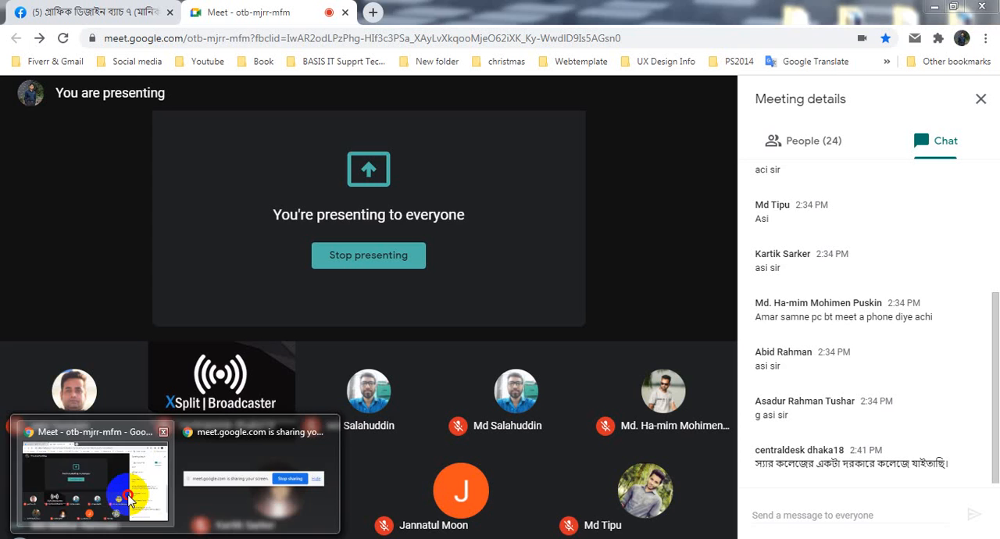
pyautogui.click(129, 500)
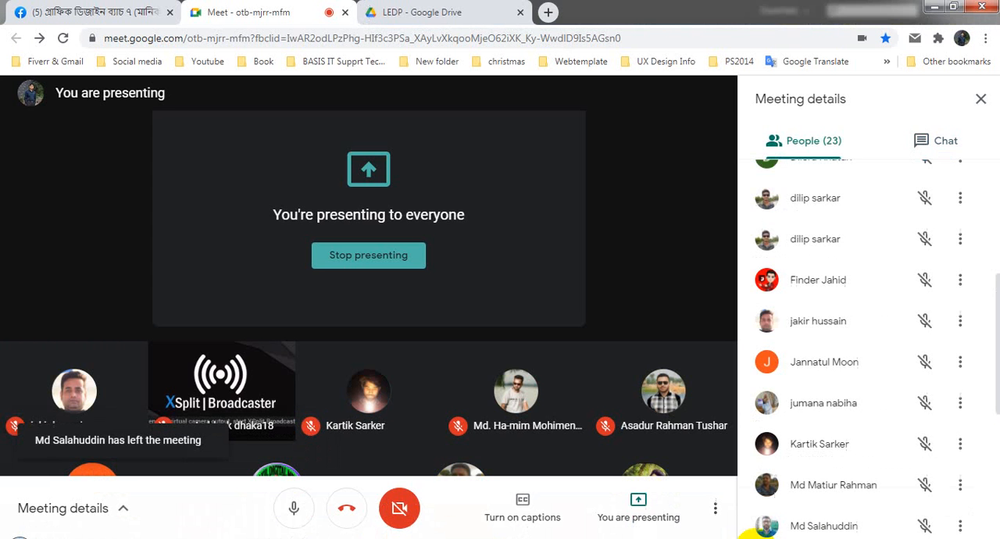
pyautogui.moveTo(166, 535)
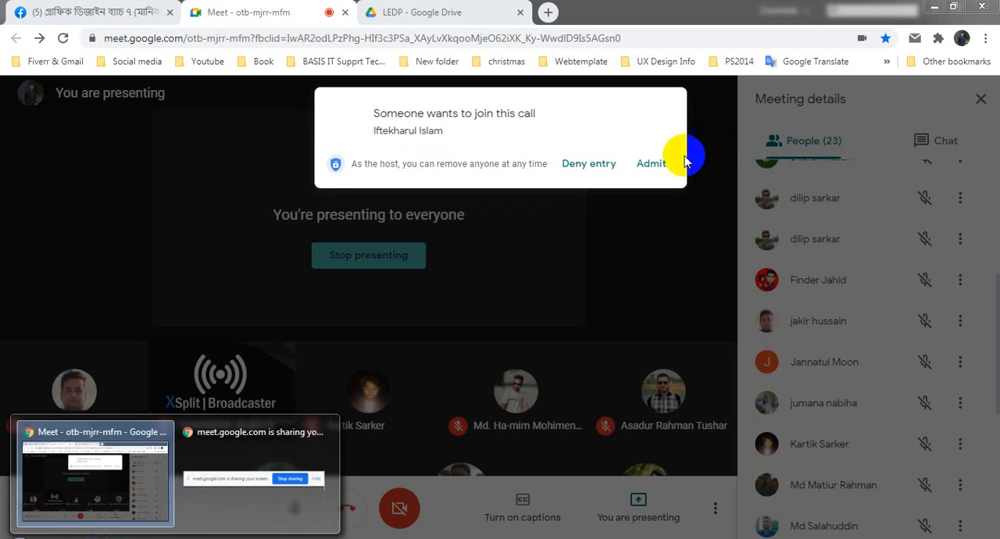
pyautogui.click(649, 162)
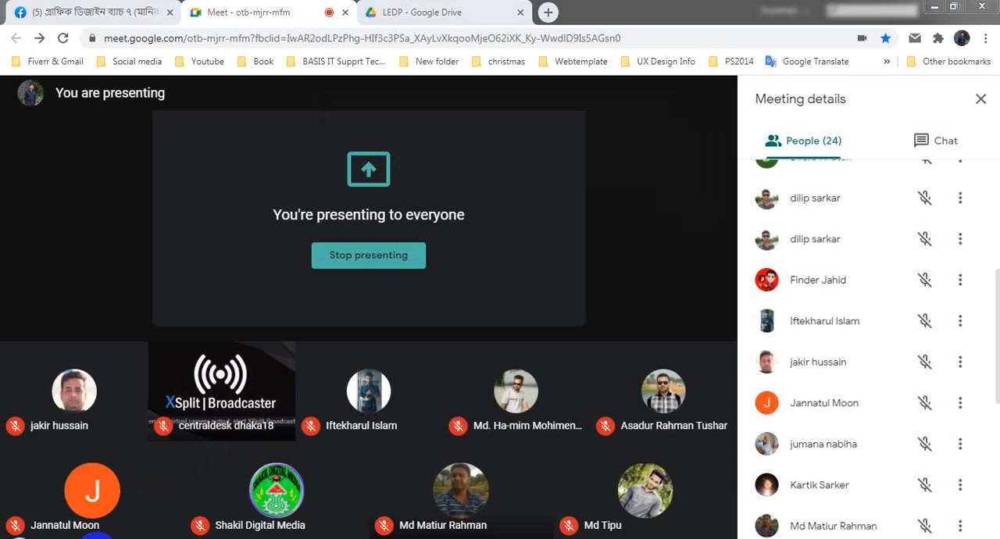
pyautogui.click(97, 538)
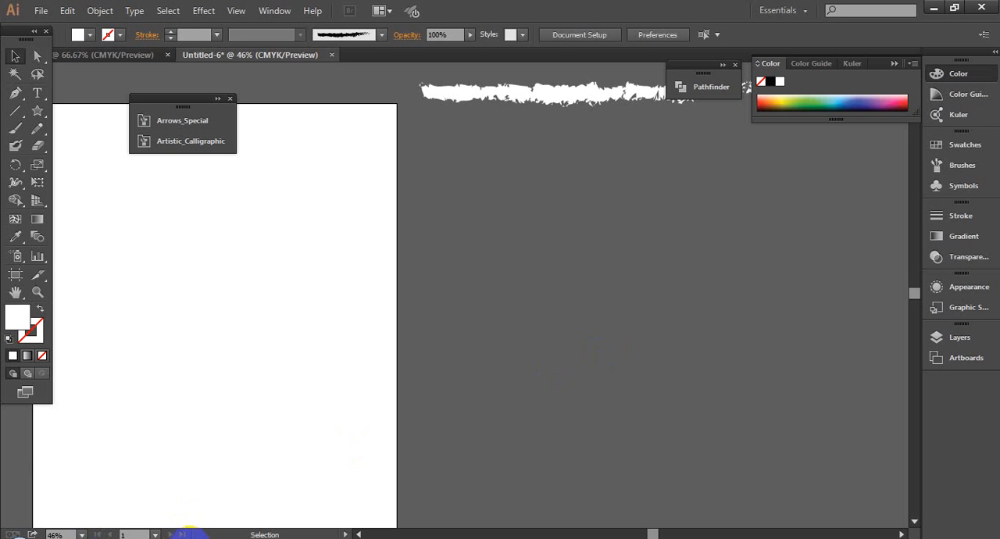
# - Reopen Google Meet, admit the next waiting participant to the call, and switch back to Illustrator
pyautogui.moveTo(176, 536)
pyautogui.click(113, 495)
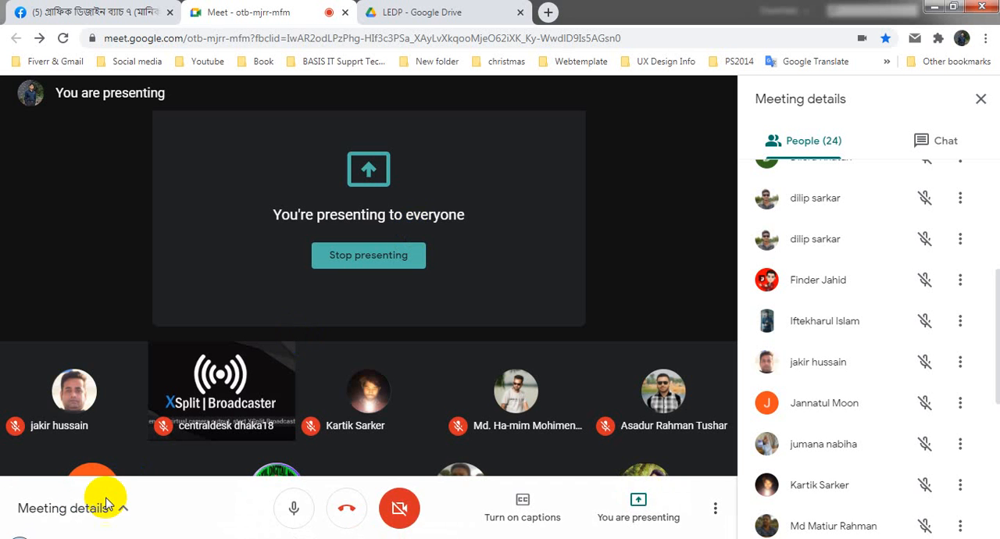
pyautogui.moveTo(172, 536)
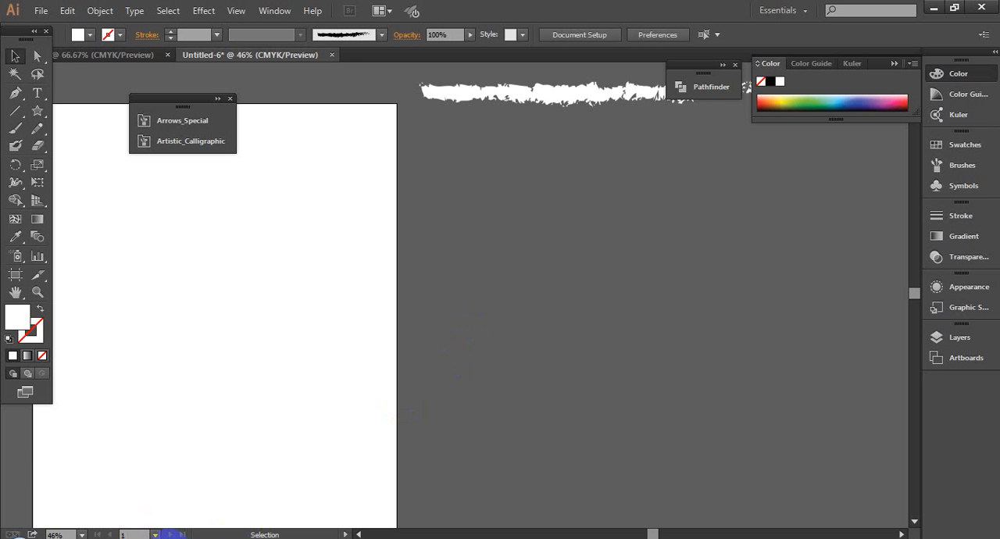
pyautogui.click(149, 492)
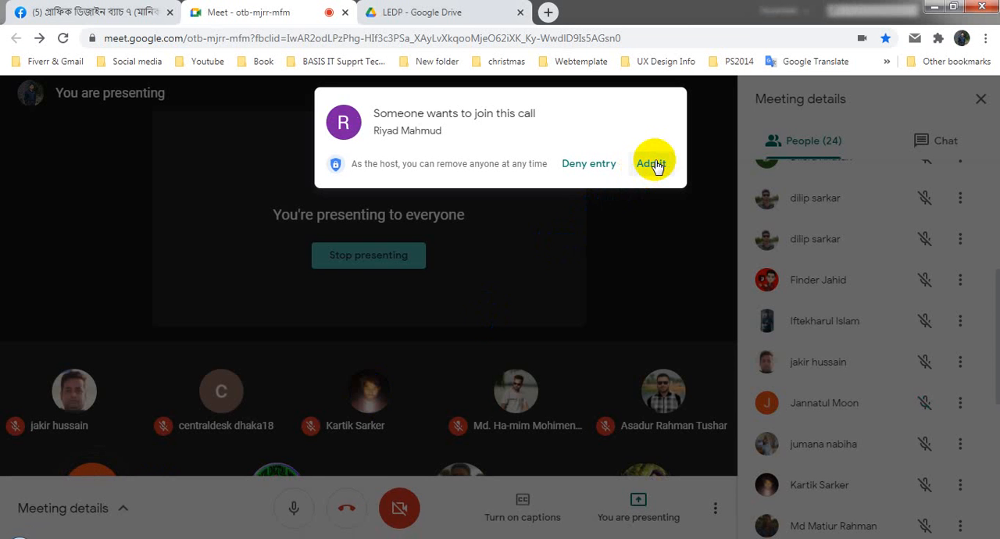
pyautogui.click(653, 164)
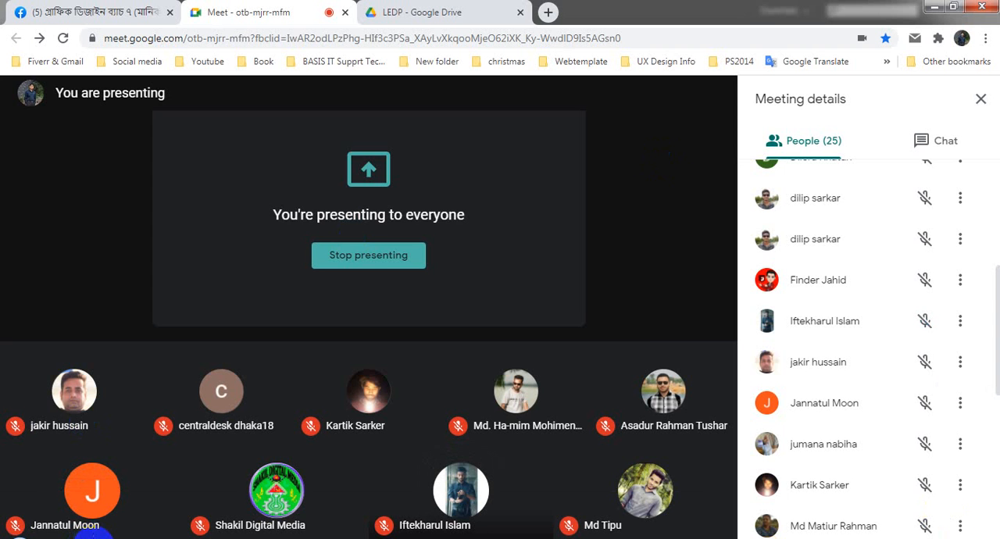
pyautogui.click(97, 538)
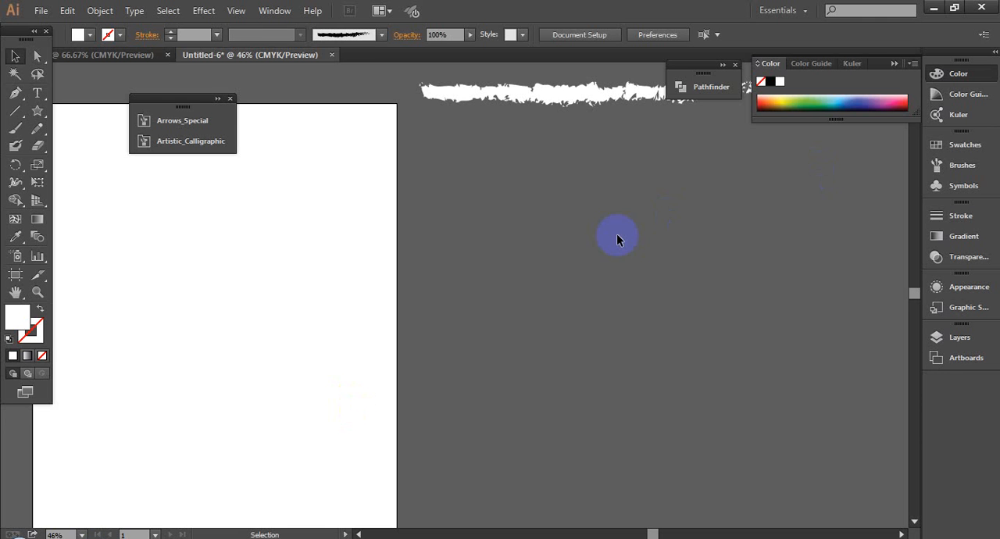
# - Draw a large circle on the pasteboard below the white stroke, move it lower, and remove its fill
pyautogui.moveTo(37, 110); pyautogui.dragTo(96, 145)
pyautogui.moveTo(552, 262); pyautogui.dragTo(668, 380)
pyautogui.click(15, 56)
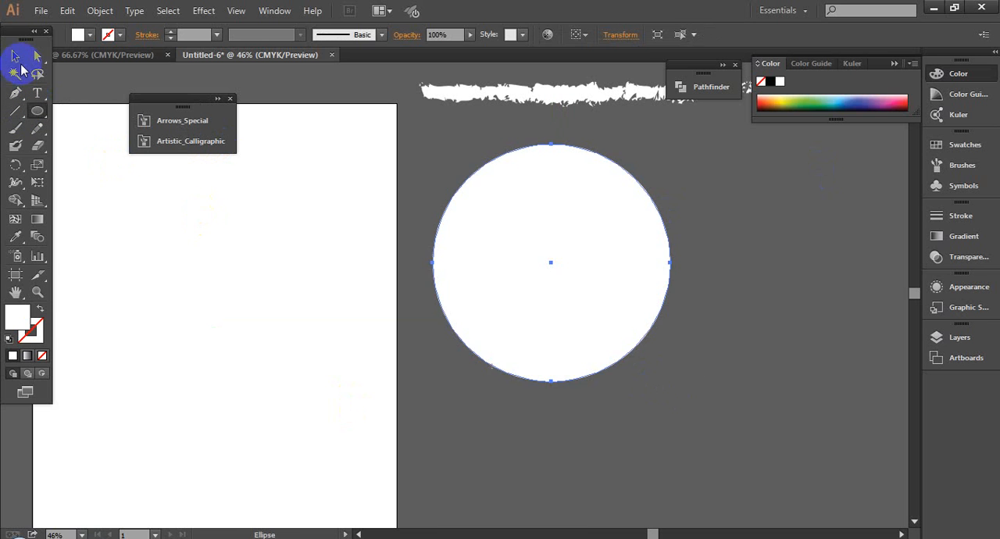
pyautogui.moveTo(566, 314); pyautogui.dragTo(592, 404)
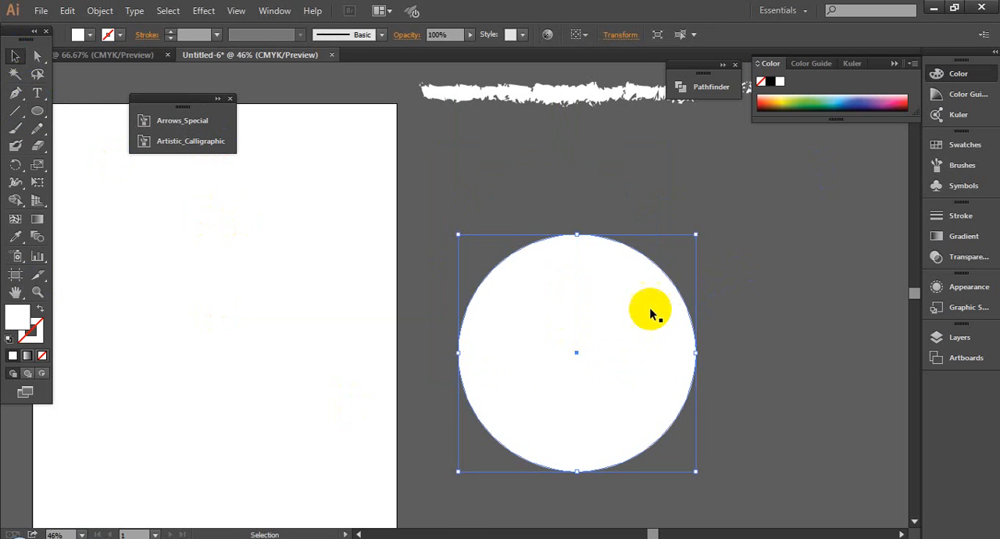
pyautogui.click(42, 356)
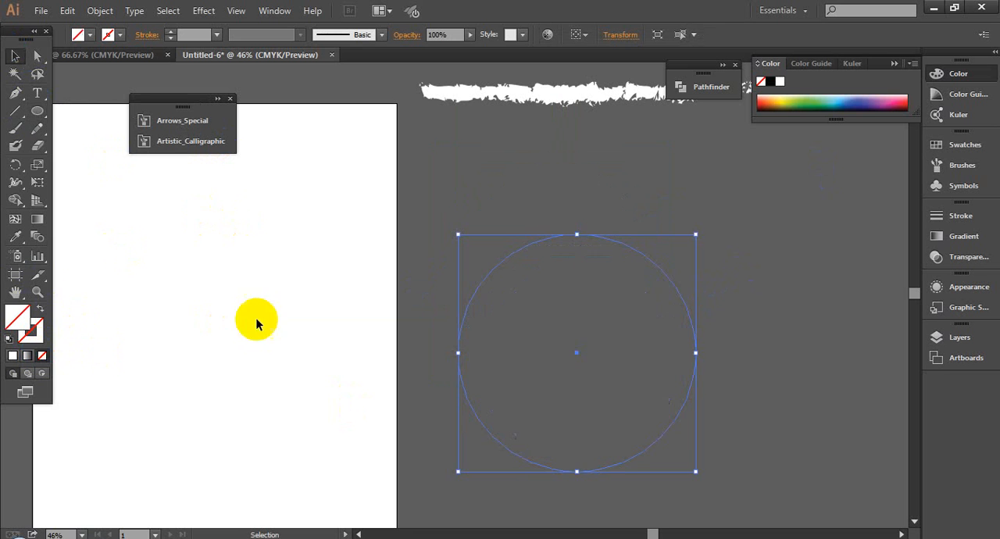
pyautogui.moveTo(531, 208); pyautogui.dragTo(588, 280)
pyautogui.click(521, 212)
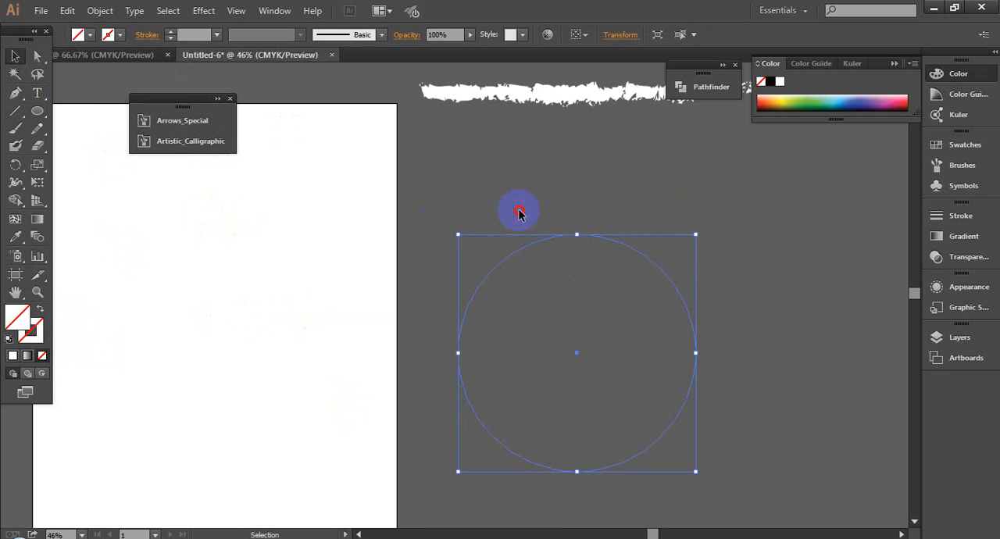
# - Switch to Chrome and search the web for LEDP in a new tab
pyautogui.click(160, 537)
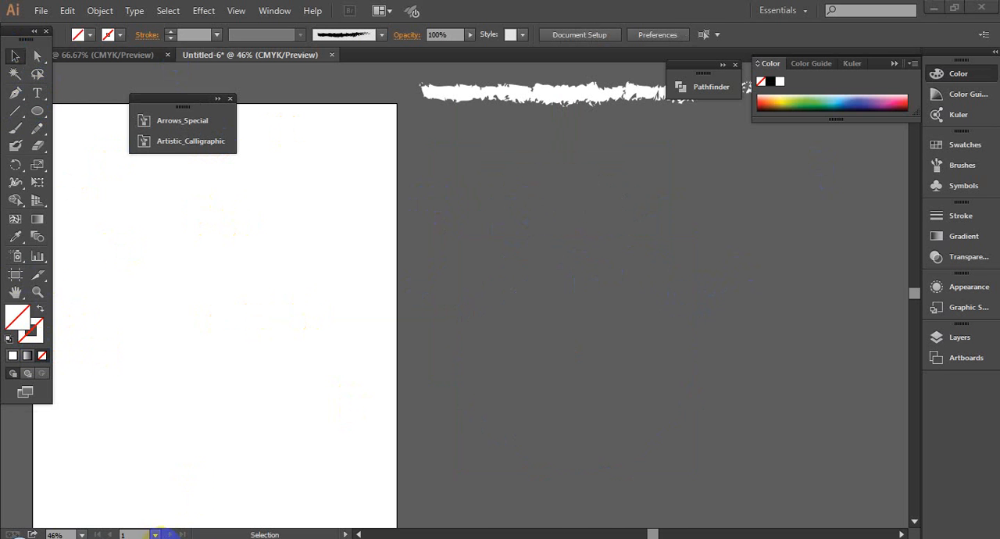
pyautogui.click(143, 489)
pyautogui.click(547, 11)
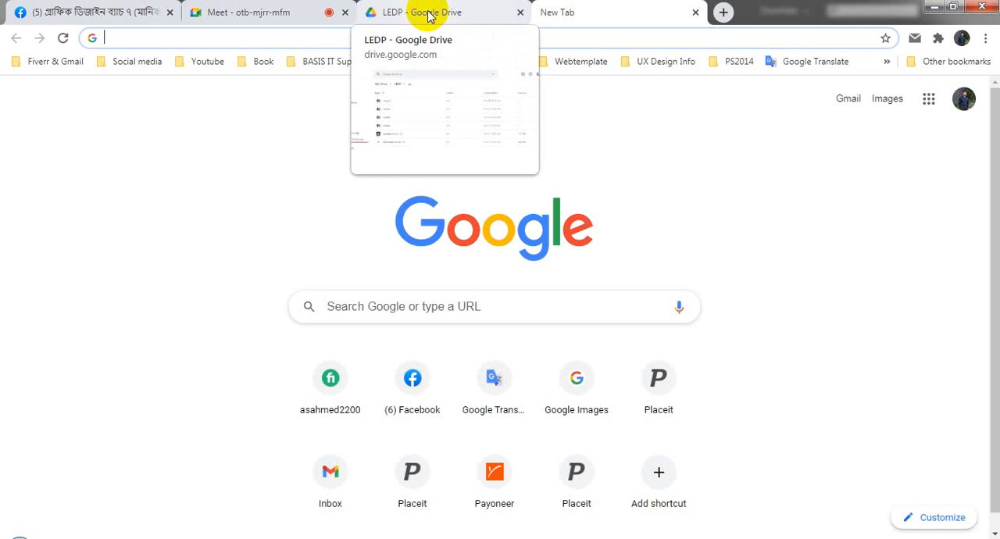
pyautogui.write('LEDp')
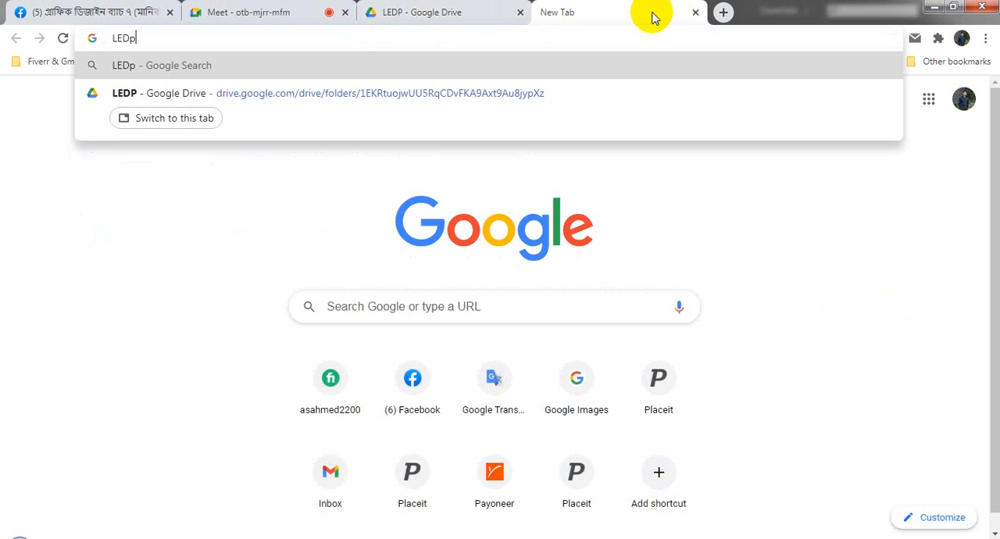
pyautogui.press('BackSpace')
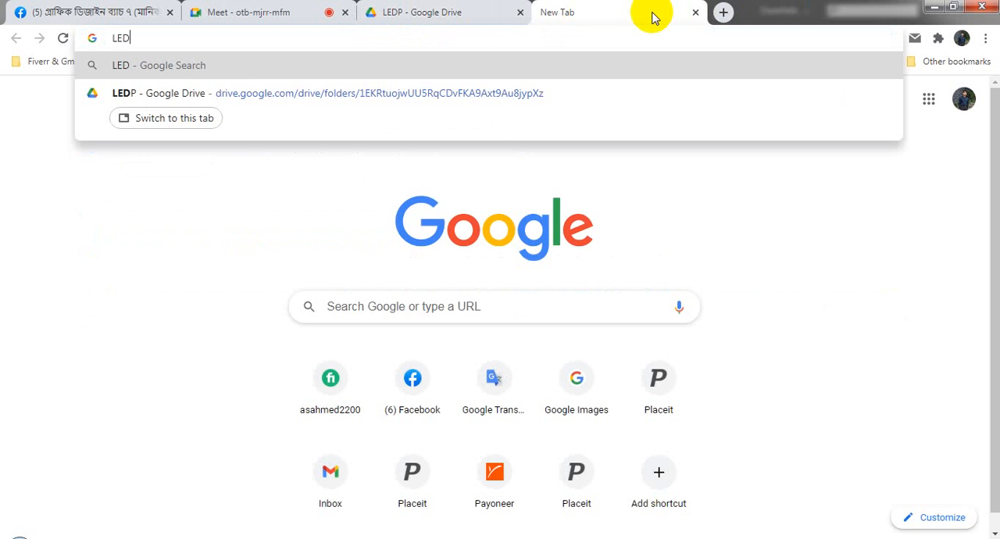
pyautogui.write('P')
pyautogui.press('Return')
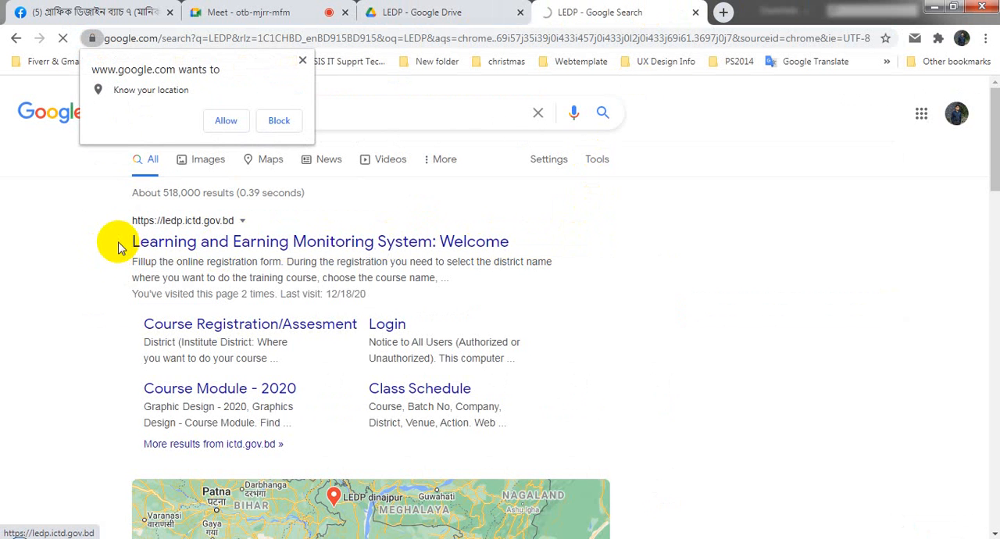
# - Open the Learning and Earning Monitoring System website from the search results and close the LEDP Google Drive tab
pyautogui.click(118, 245)
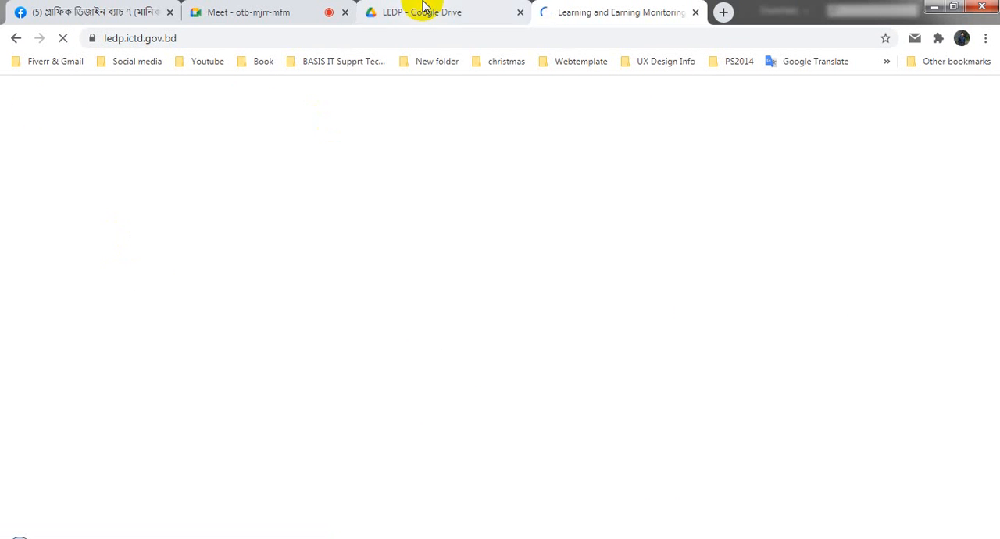
pyautogui.click(419, 12)
pyautogui.click(520, 13)
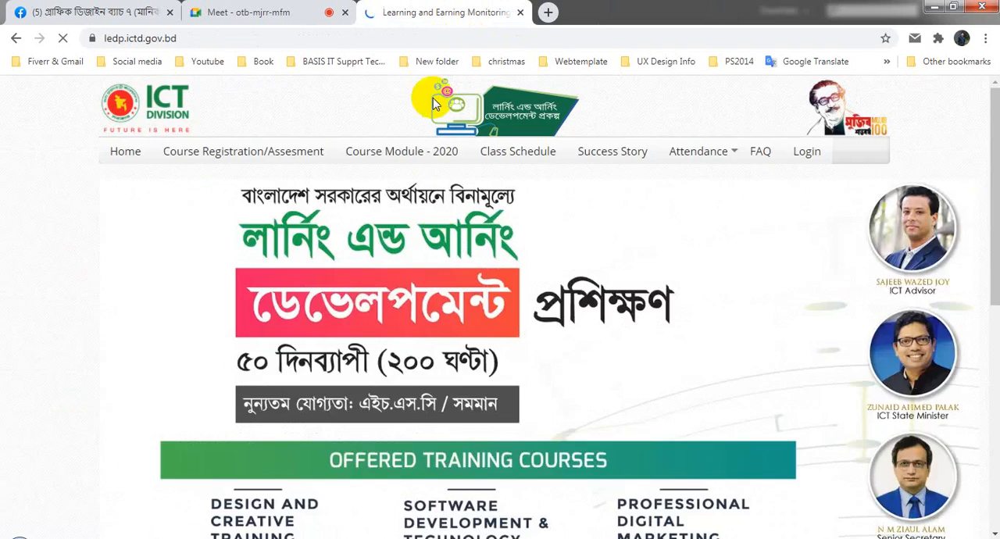
# - Copy the line "Welcome to Professional Outsourcing Course" from the lower part of the page and return to Illustrator
pyautogui.scroll(-5, 465, 296)
pyautogui.scroll(-1, 466, 295)
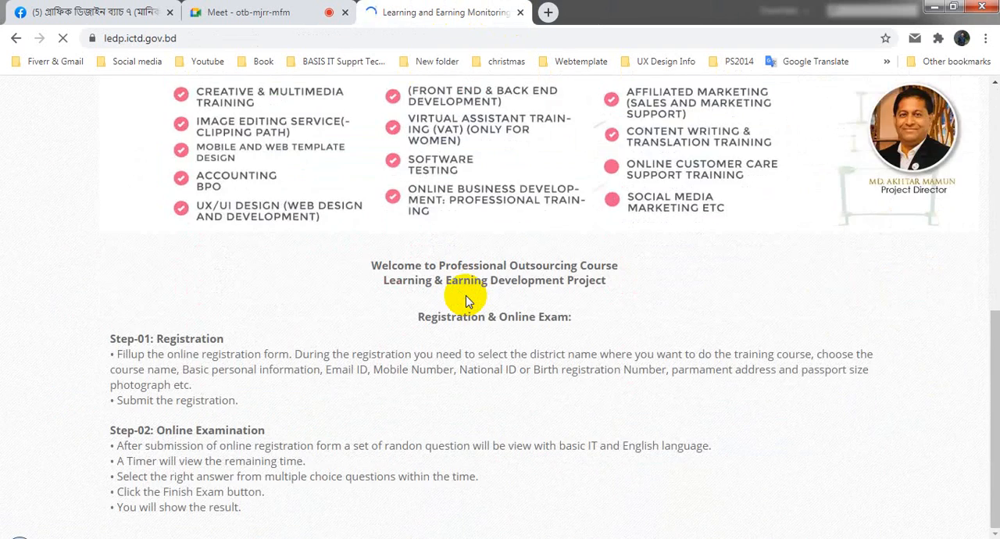
pyautogui.scroll(6, 465, 295)
pyautogui.scroll(-6, 466, 295)
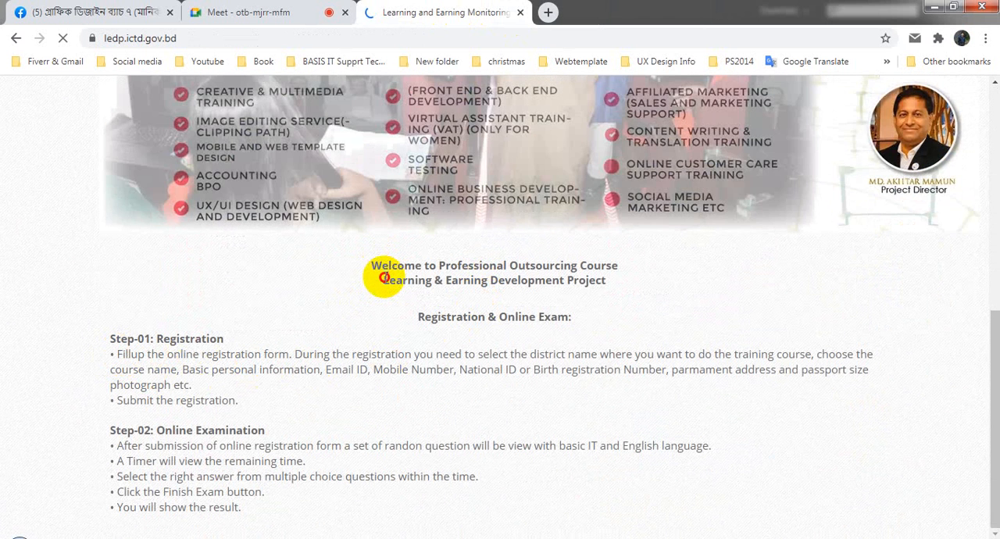
pyautogui.moveTo(384, 277)
pyautogui.mouseDown()
pyautogui.moveTo(612, 279)
pyautogui.moveTo(569, 267)
pyautogui.moveTo(376, 263)
pyautogui.mouseUp()
pyautogui.click(613, 280)
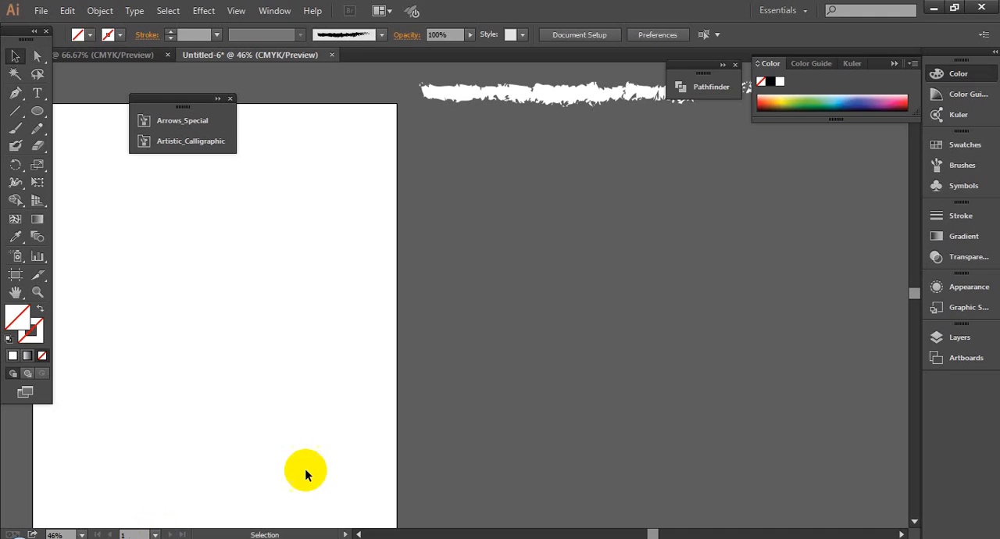
pyautogui.click(500, 268)
pyautogui.click(608, 302)
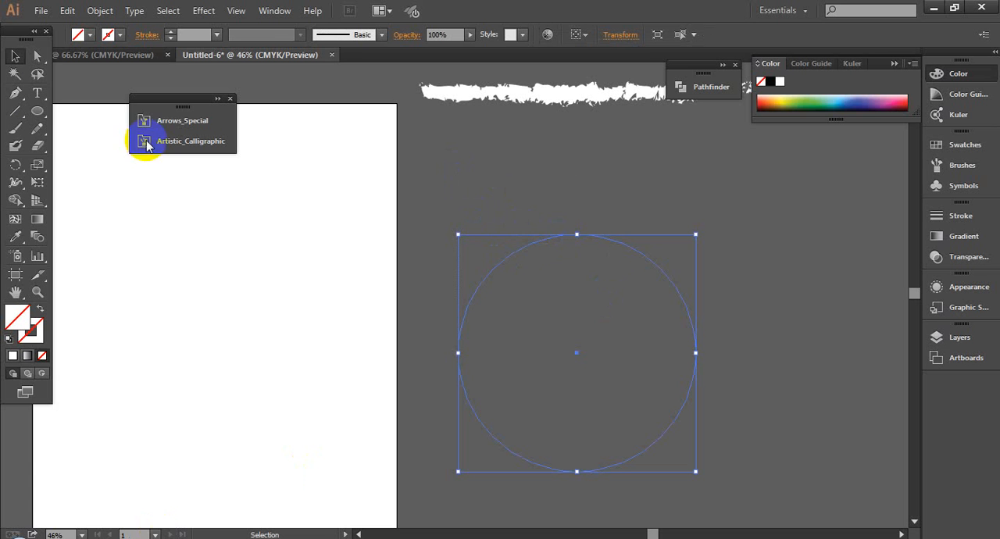
# - Paste the copied line along the circle's outline with the Type on a Path tool, starting at its upper-left arc
pyautogui.moveTo(35, 93); pyautogui.dragTo(82, 127)
pyautogui.click(509, 254)
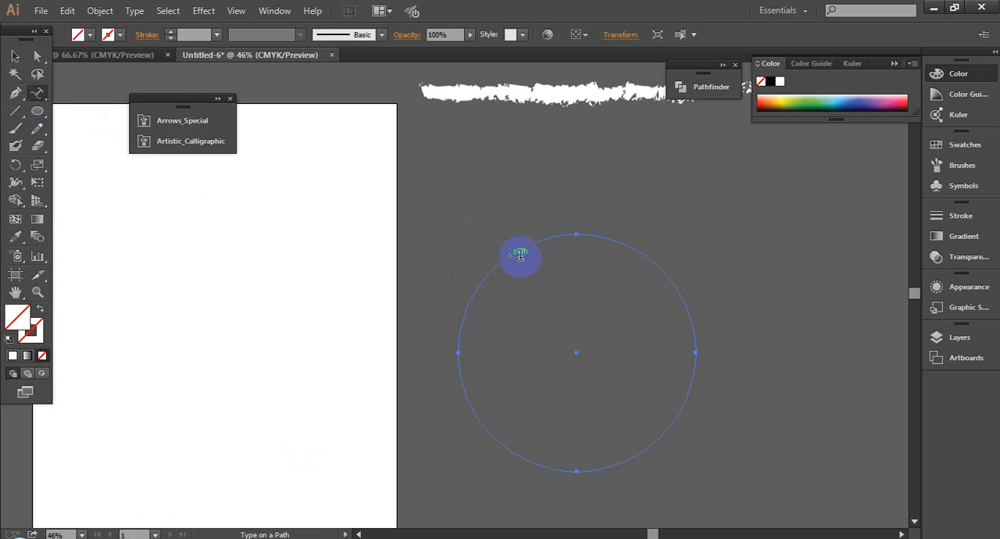
pyautogui.click(629, 249)
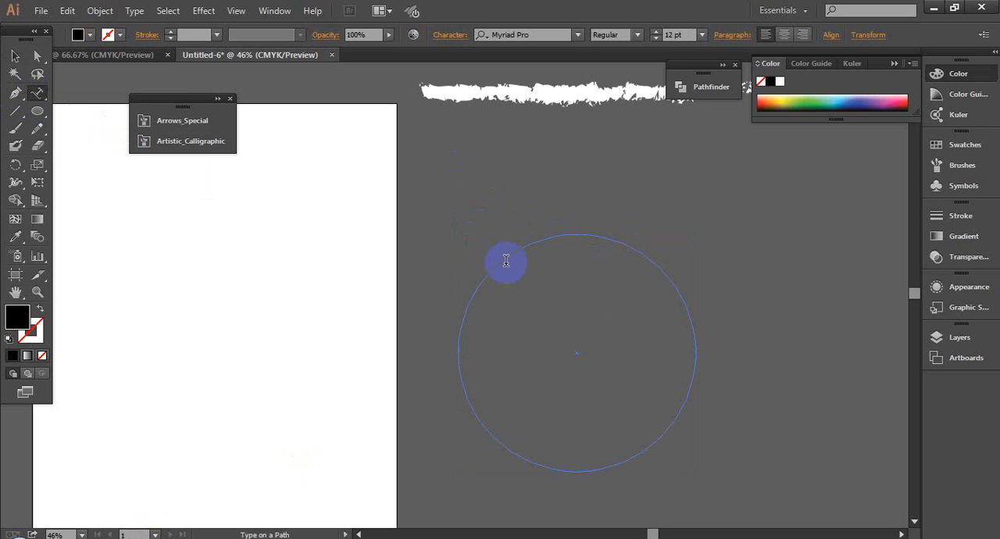
pyautogui.press('Escape')
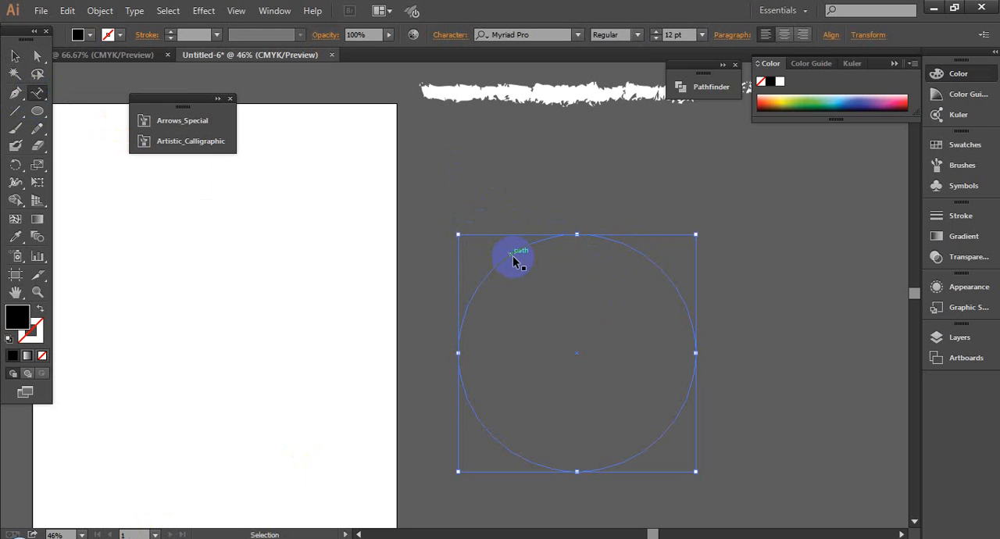
pyautogui.click(512, 254)
pyautogui.click(15, 56)
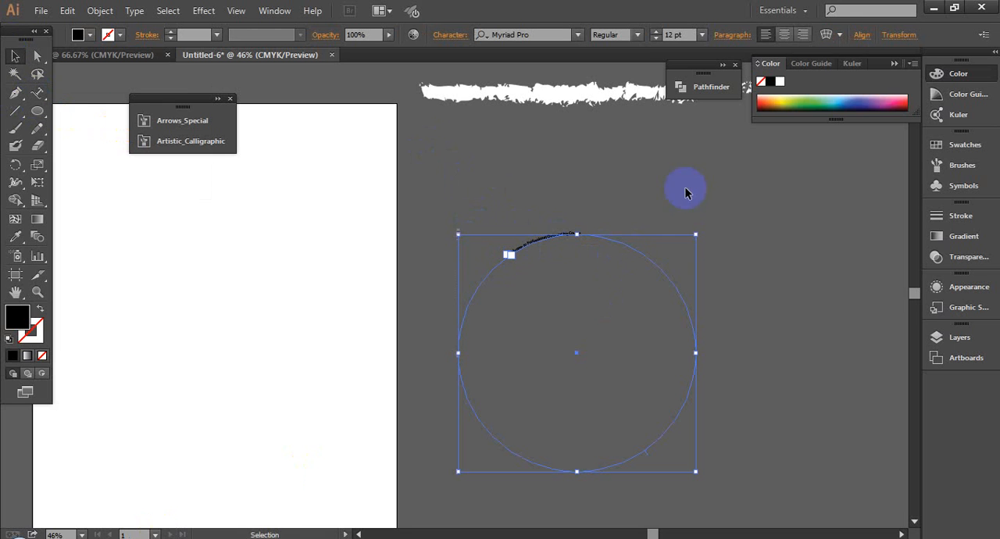
# - Set the font size of the circular text to 49 pt
pyautogui.click(675, 34)
pyautogui.scroll(20, 675, 33)
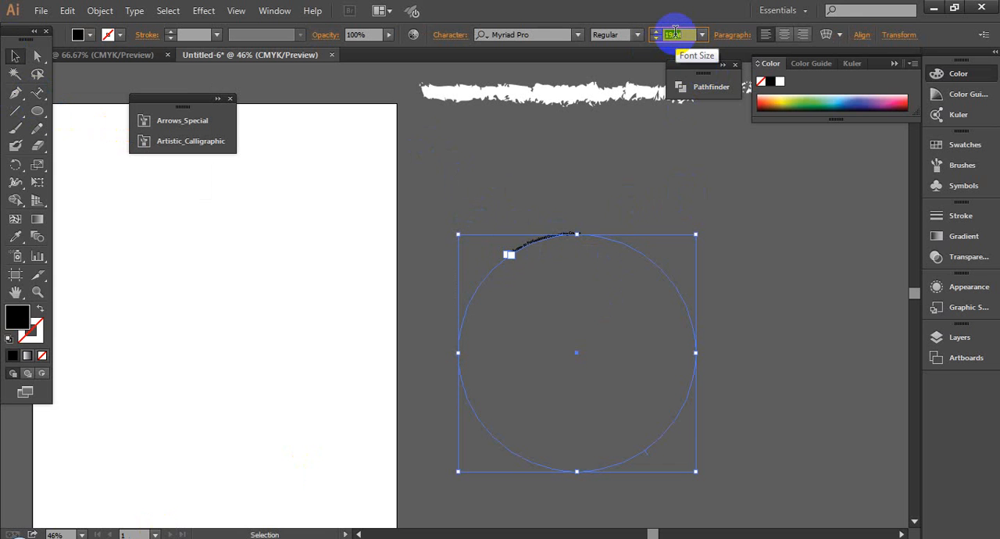
pyautogui.scroll(12, 675, 33)
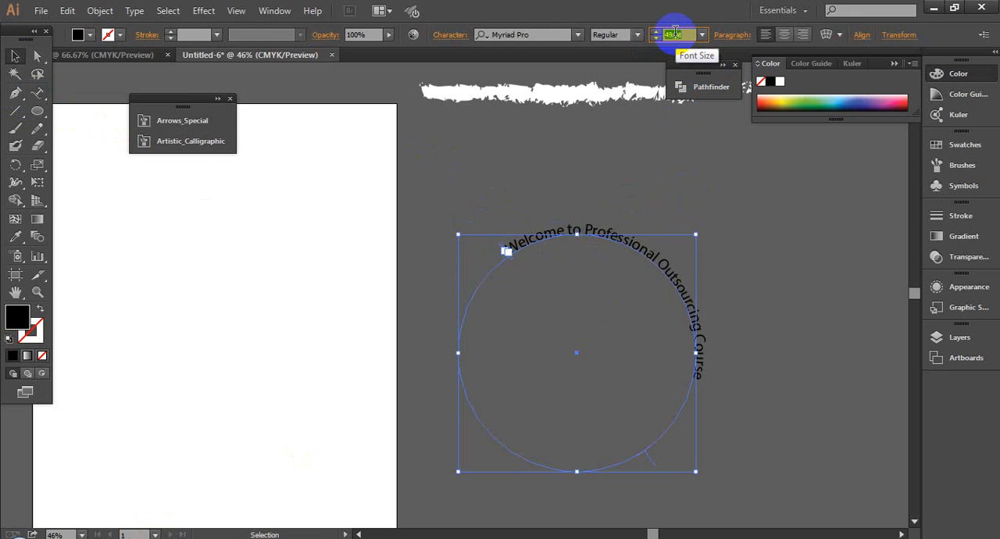
pyautogui.click(639, 274)
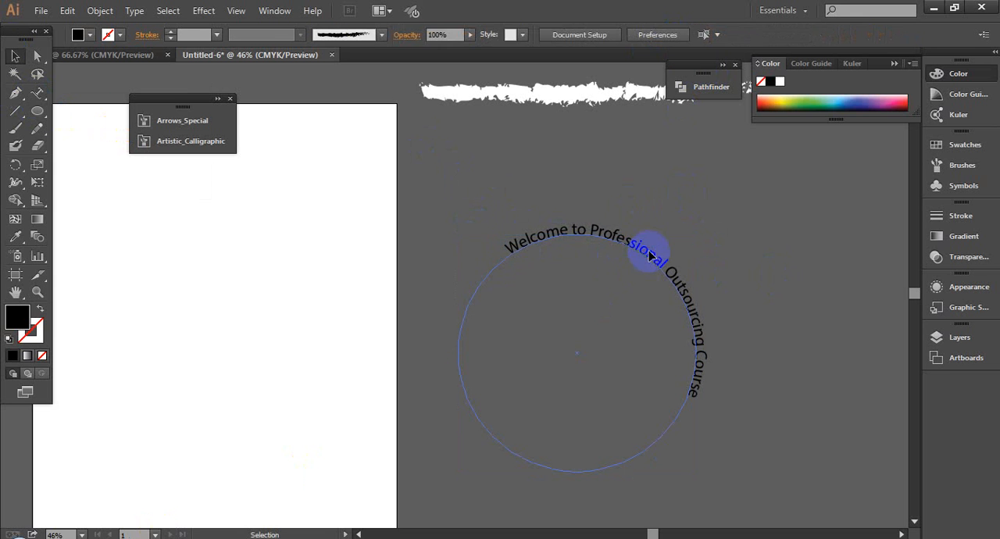
# - Change the case of the circular text to UPPERCASE
pyautogui.click(648, 256)
pyautogui.click(134, 10)
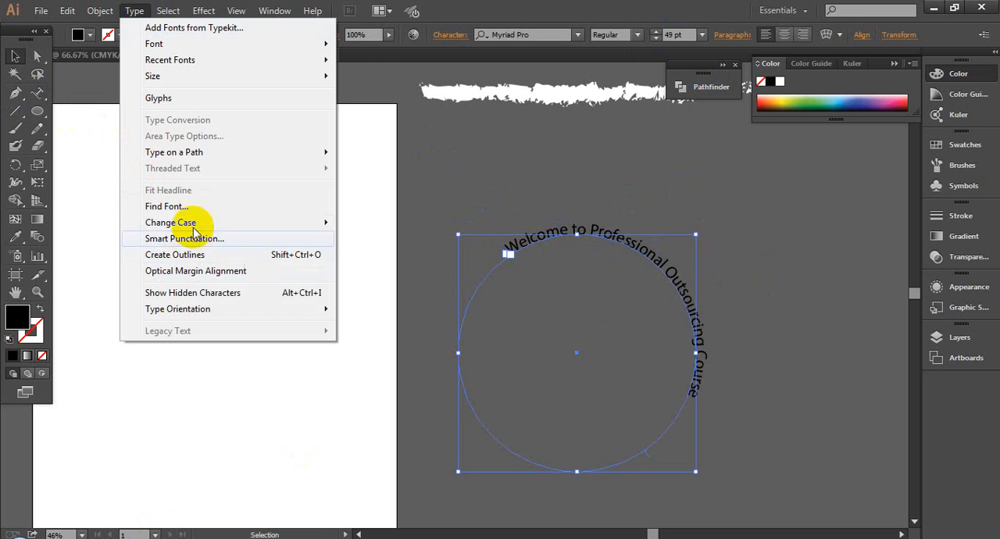
pyautogui.moveTo(242, 223)
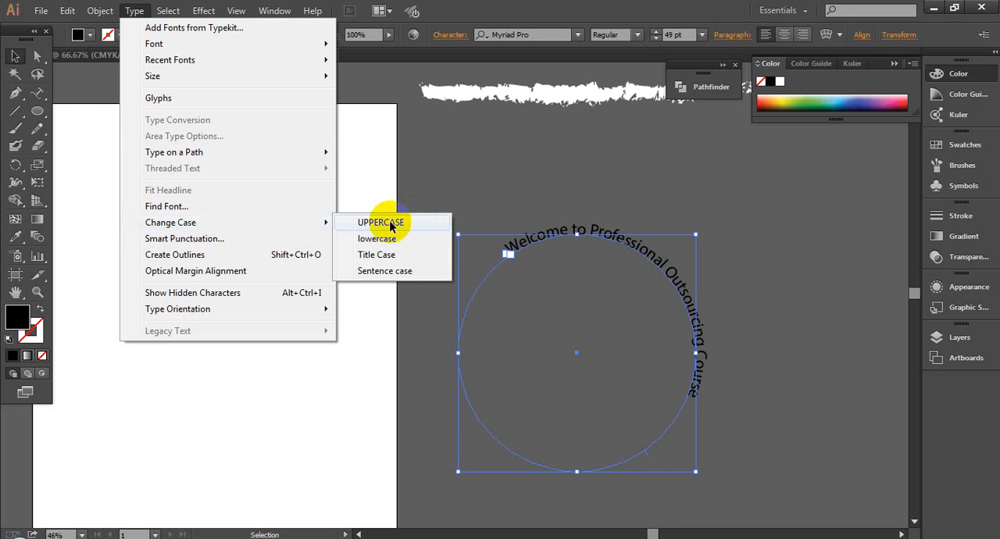
pyautogui.click(390, 225)
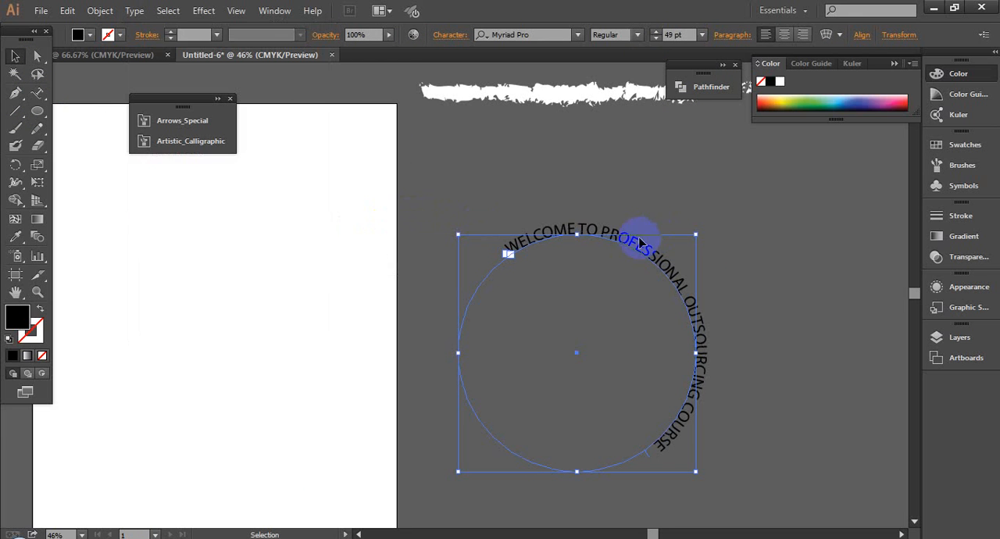
# - Switch to Google Meet in Chrome, admit the waiting participant to the call, and return to Illustrator
pyautogui.click(529, 35)
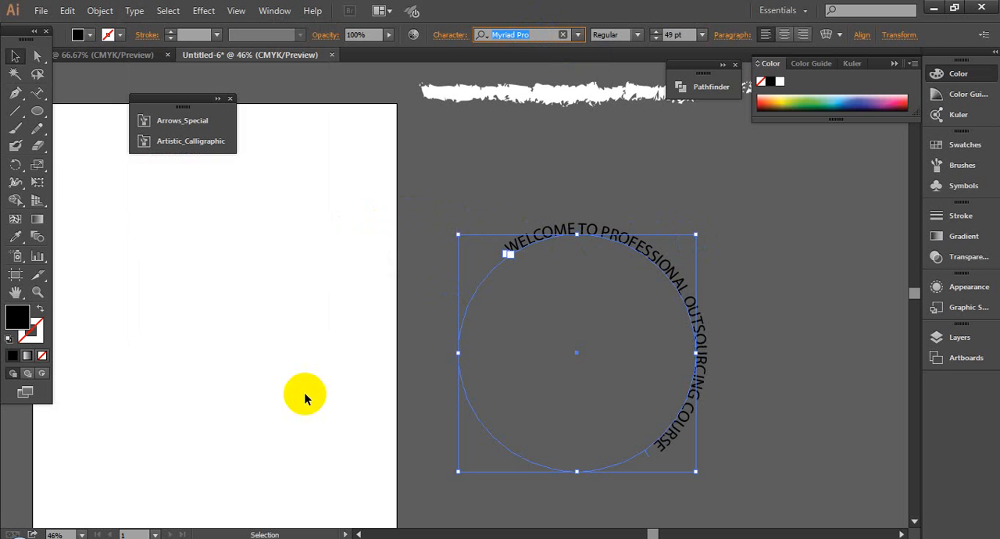
pyautogui.click(167, 531)
pyautogui.click(129, 468)
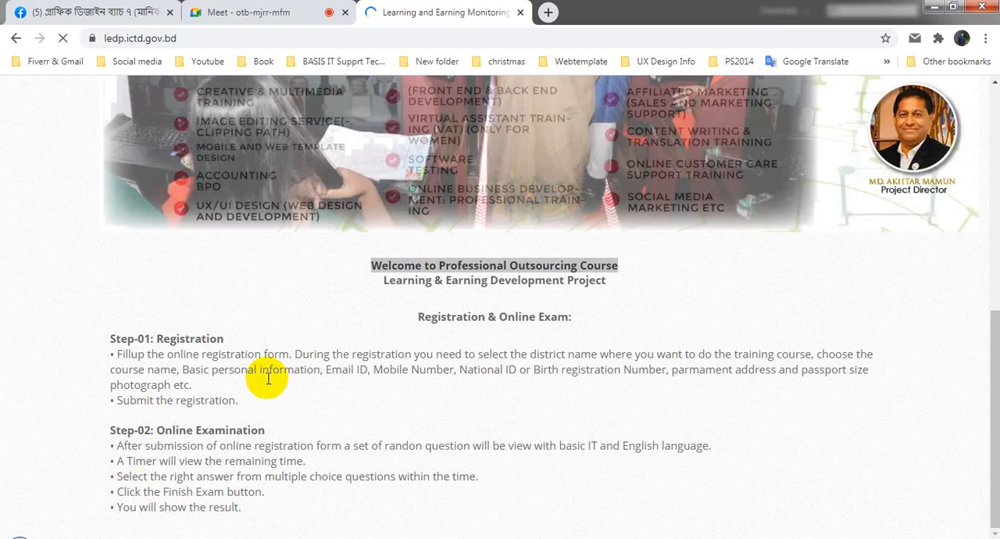
pyautogui.click(279, 9)
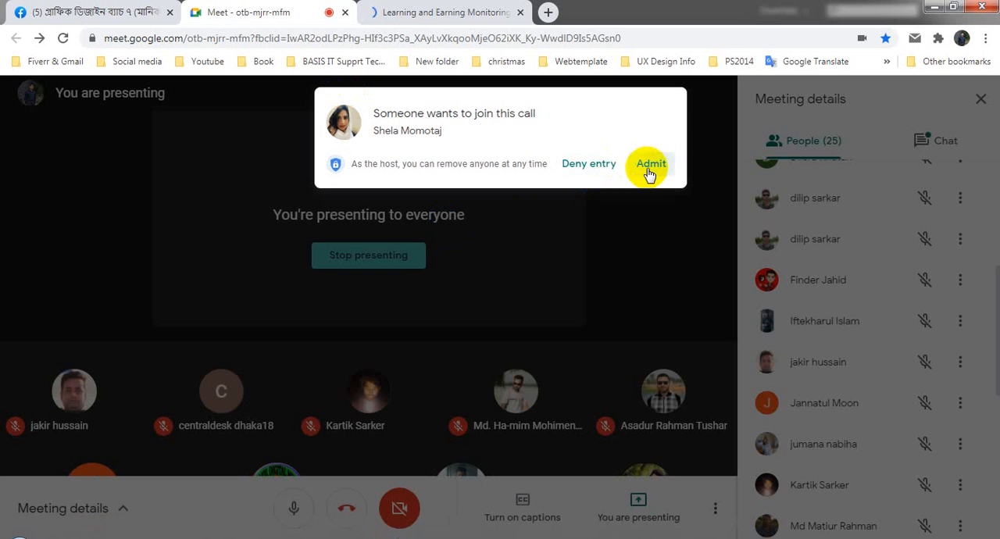
pyautogui.click(650, 166)
pyautogui.click(435, 12)
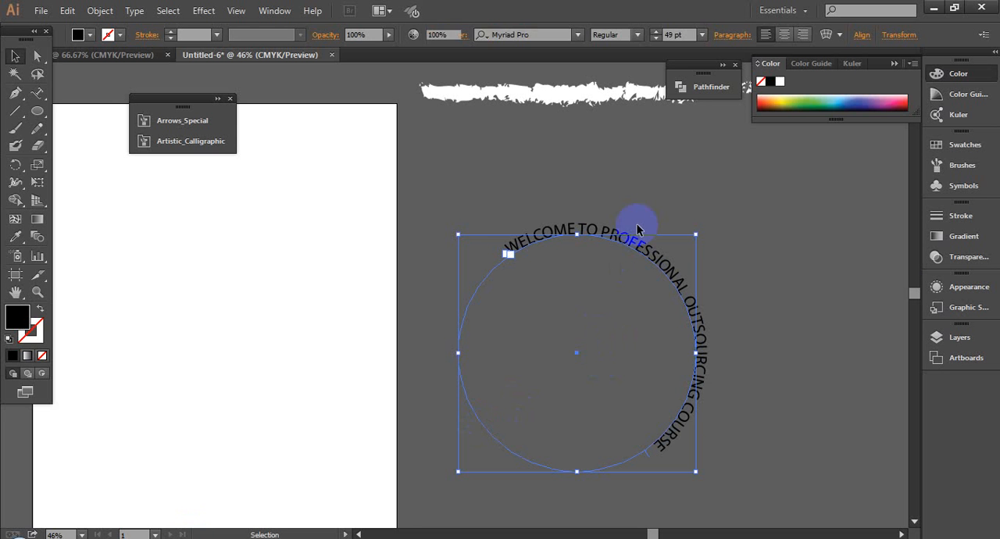
# - Set the font of the circular text to Geared Slab Bold
pyautogui.click(630, 230)
pyautogui.click(499, 34)
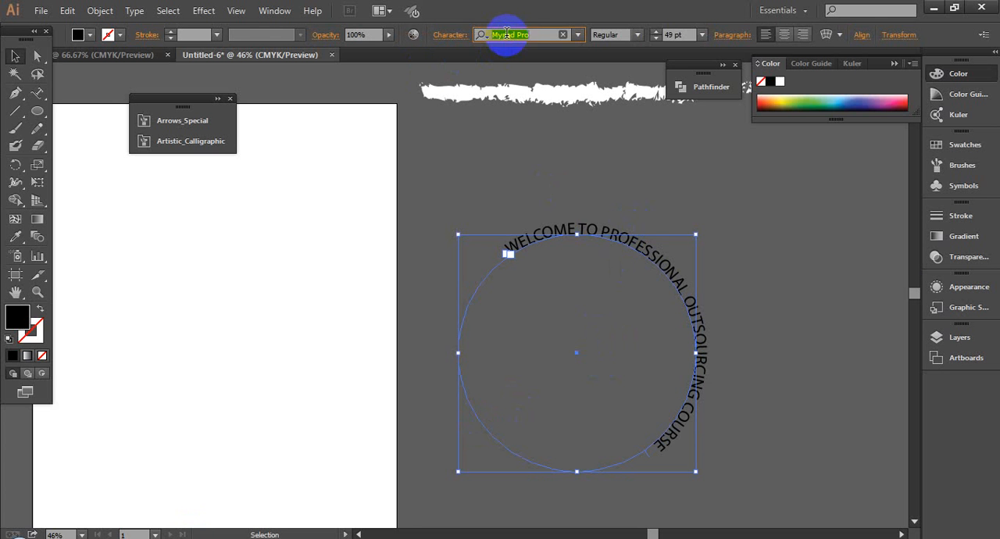
pyautogui.write('g')
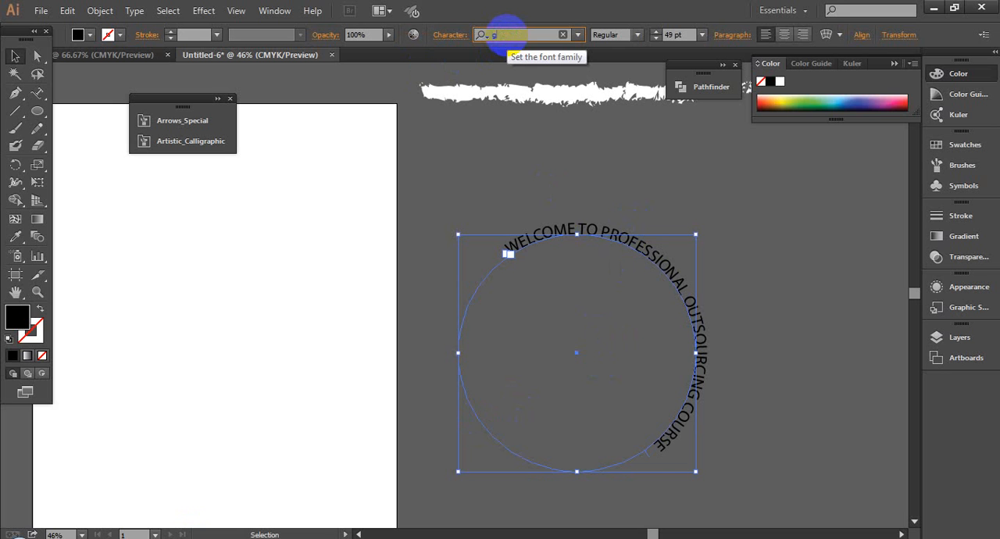
pyautogui.write('ear')
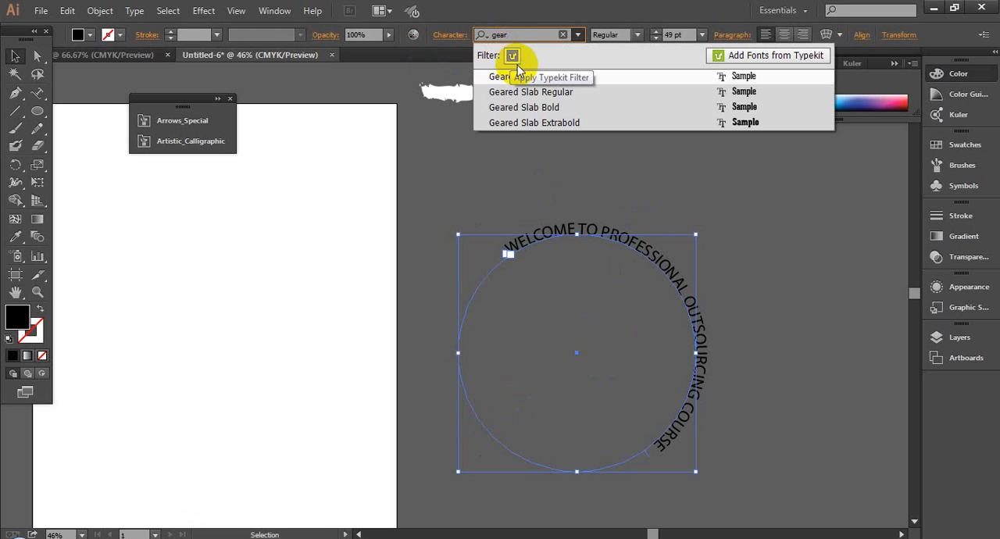
pyautogui.click(546, 107)
# - Scale the circle and its text down proportionally to a font size of 36.2 pt
pyautogui.hotkey('ctrl', 'space')
pyautogui.moveTo(466, 208); pyautogui.dragTo(783, 424)
pyautogui.scroll(-2, 607, 277)
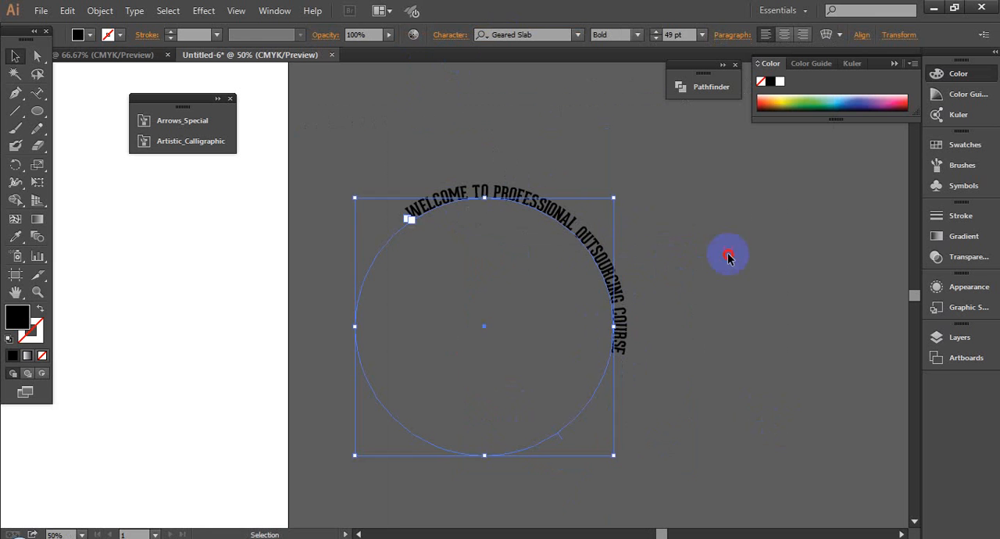
pyautogui.click(728, 254)
pyautogui.click(595, 253)
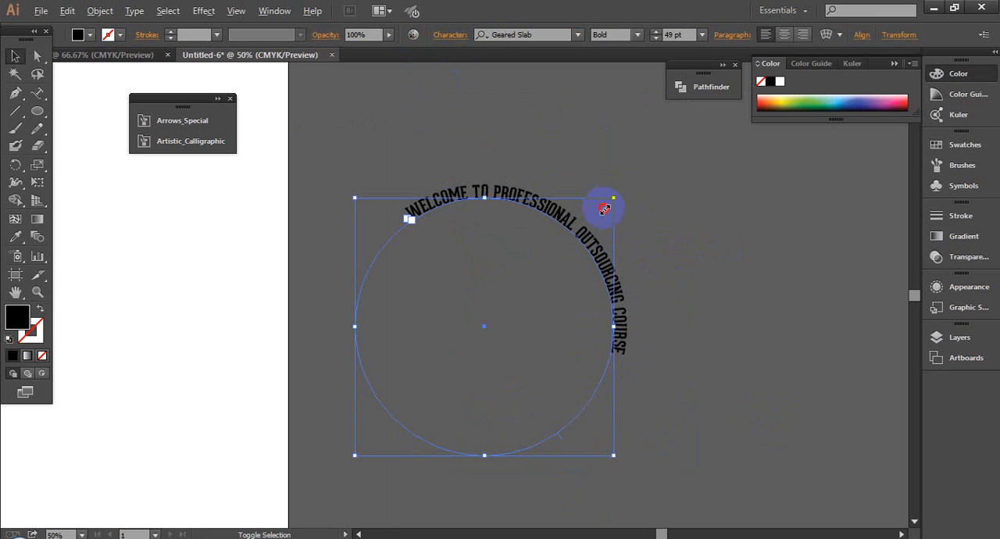
pyautogui.moveTo(605, 208); pyautogui.dragTo(589, 231)
# - Slide the path text's end bracket counterclockwise down the circle's left arc, away from the first letter
pyautogui.hotkey('ctrl', 'space')
pyautogui.moveTo(338, 192); pyautogui.dragTo(576, 367)
pyautogui.scroll(-1, 576, 240)
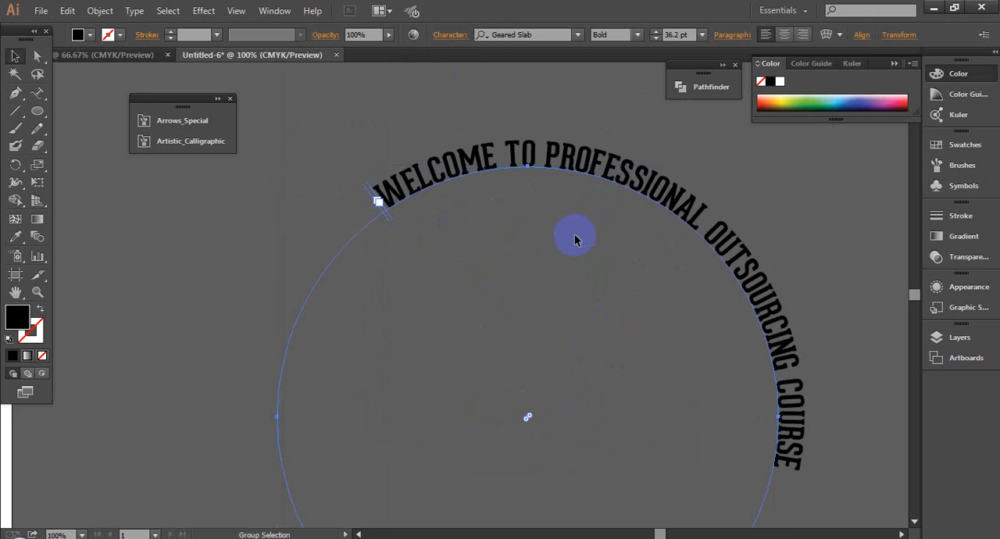
pyautogui.scroll(4, 469, 264)
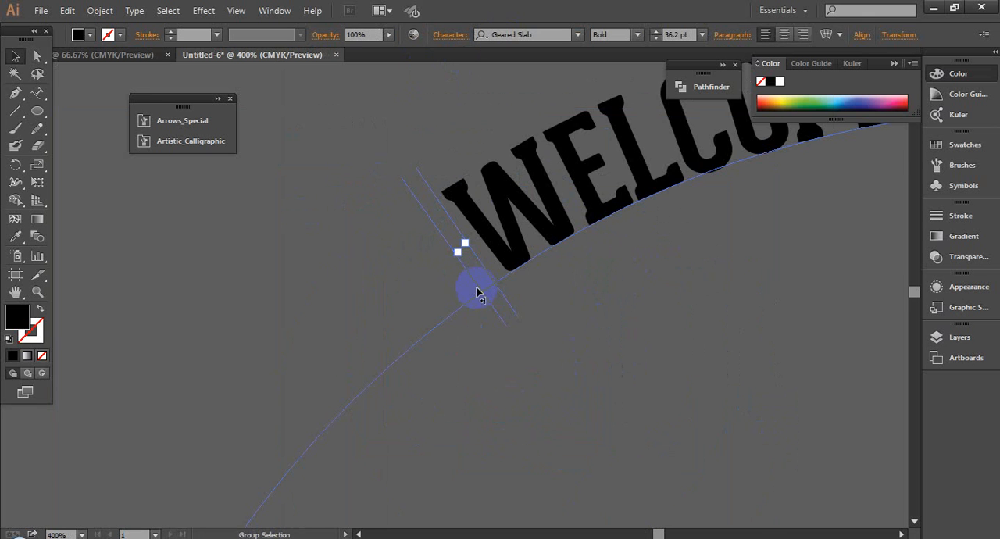
pyautogui.scroll(-1, 479, 294)
pyautogui.moveTo(485, 303); pyautogui.dragTo(306, 495)
pyautogui.scroll(-2, 433, 372)
# - Slide the text's start bracket down to the end bracket so the wording arches over the circle's top, and deselect it
pyautogui.click(455, 334)
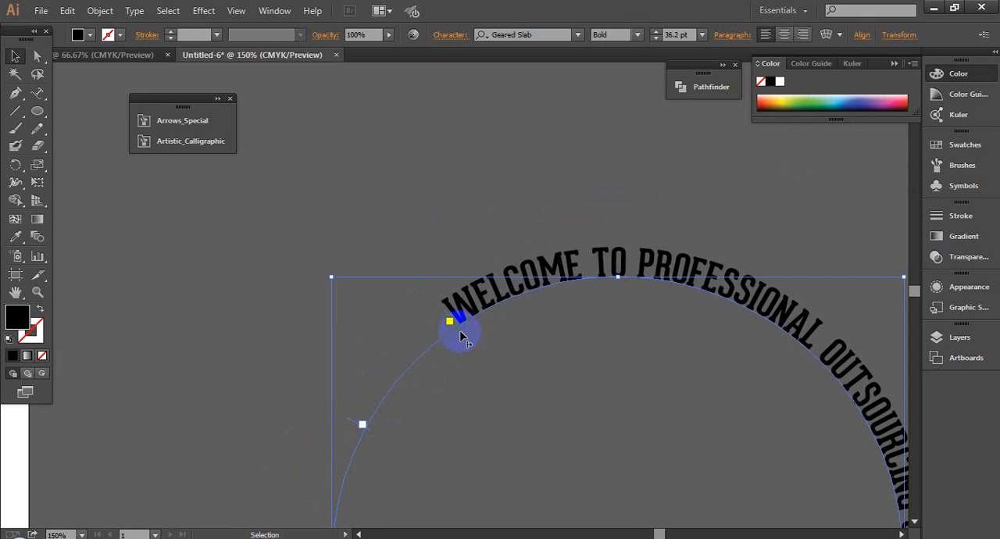
pyautogui.moveTo(460, 336); pyautogui.dragTo(176, 533)
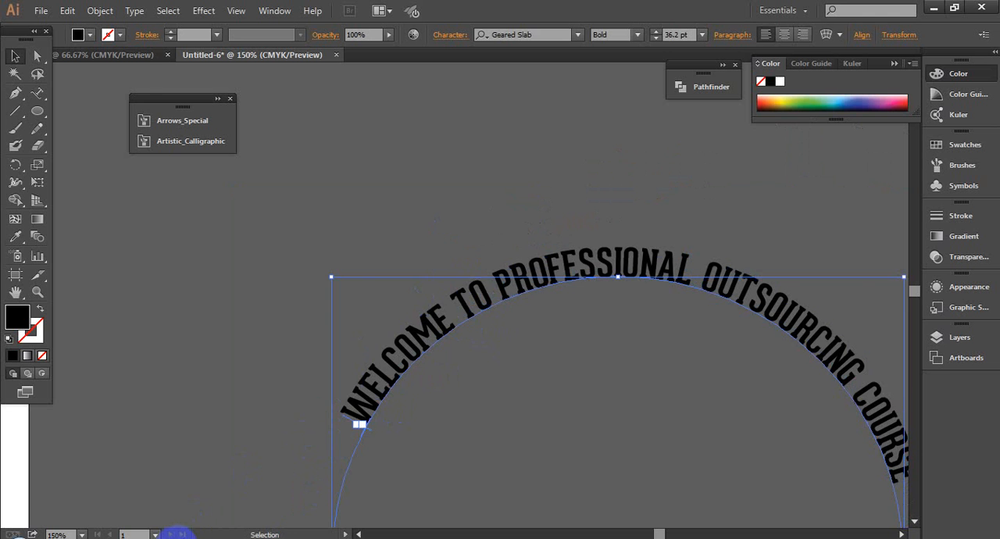
pyautogui.click(589, 428)
pyautogui.moveTo(460, 430); pyautogui.dragTo(441, 283)
pyautogui.scroll(-1, 433, 368)
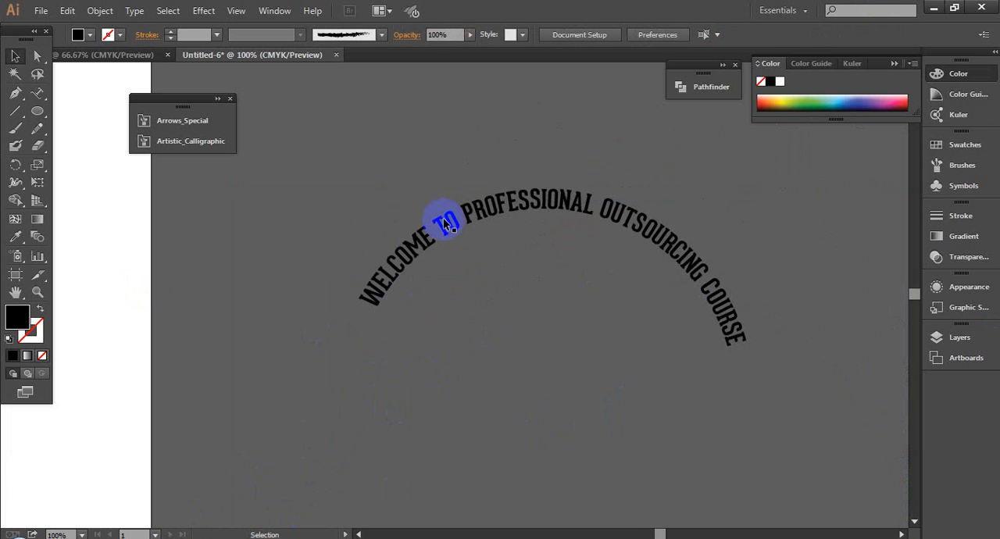
# - Try to slide the text's start bracket past the end bracket down the left arc, and undo the move
pyautogui.click(420, 244)
pyautogui.moveTo(322, 272); pyautogui.dragTo(550, 384)
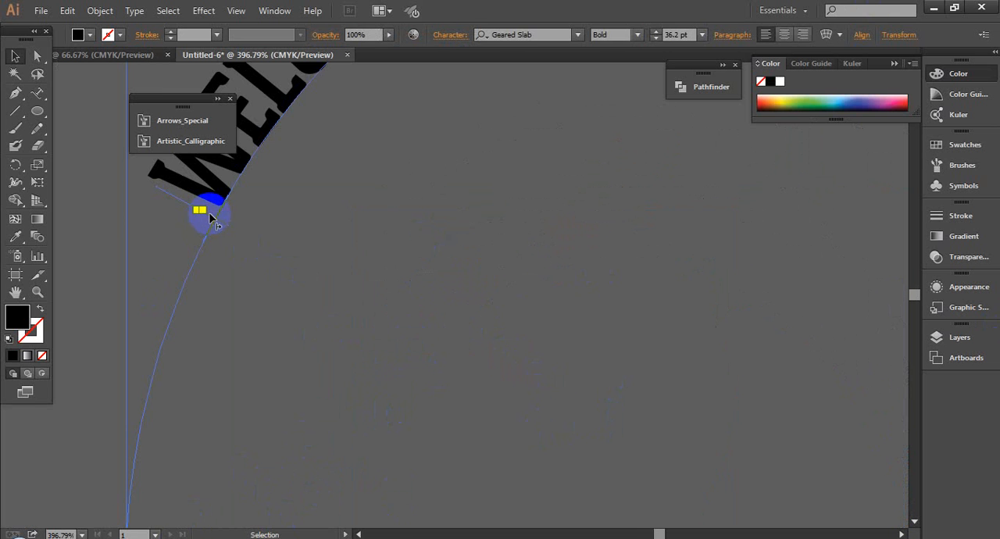
pyautogui.moveTo(211, 219); pyautogui.dragTo(250, 293)
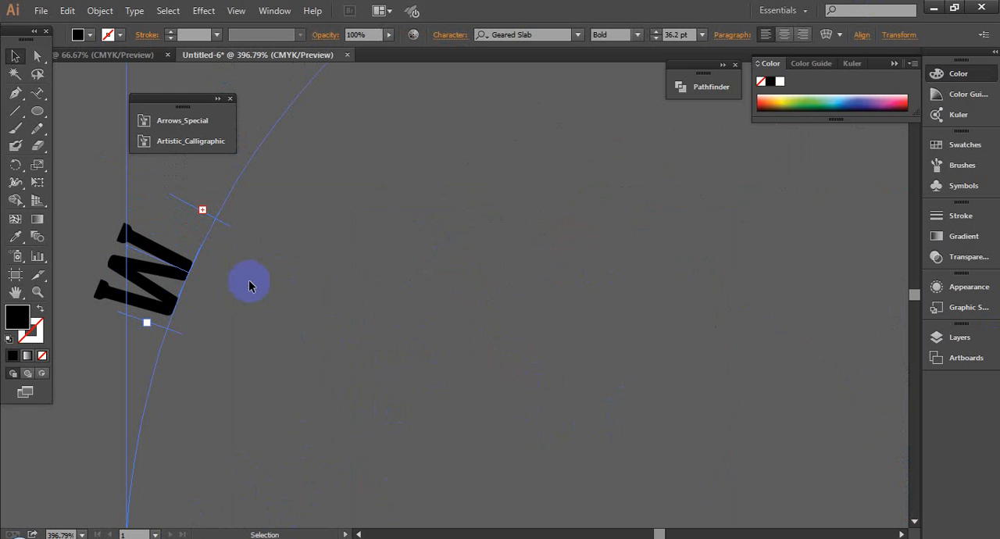
pyautogui.scroll(-3, 326, 281)
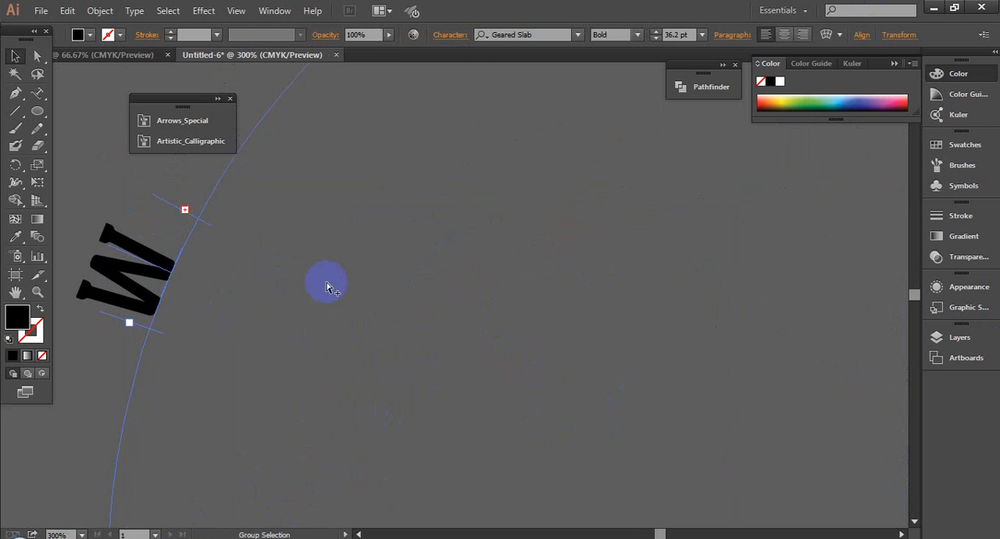
pyautogui.hotkey('ctrl', 'z')
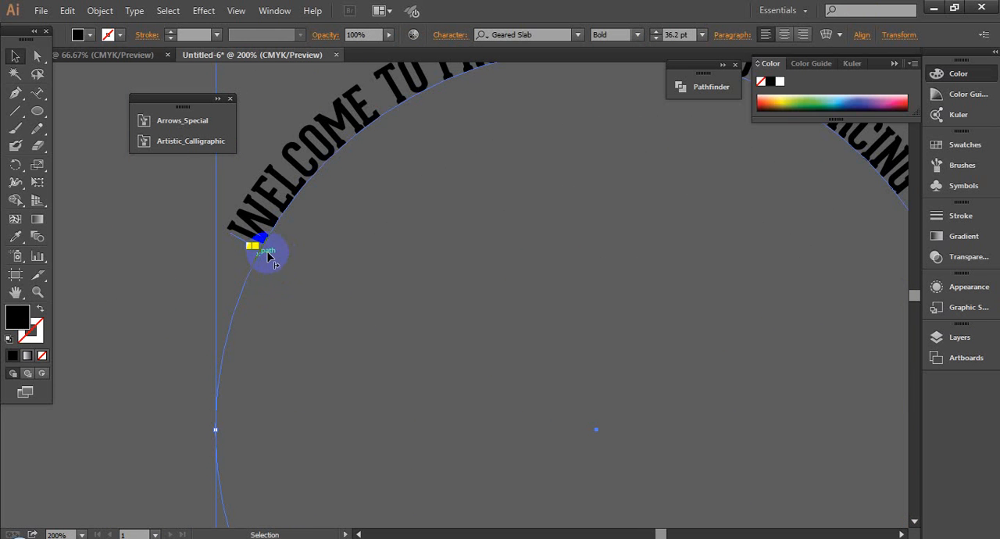
# - Move the path text's start bracket slightly down the circle's left arc, and place the end bracket just below it
pyautogui.moveTo(267, 258); pyautogui.dragTo(242, 295)
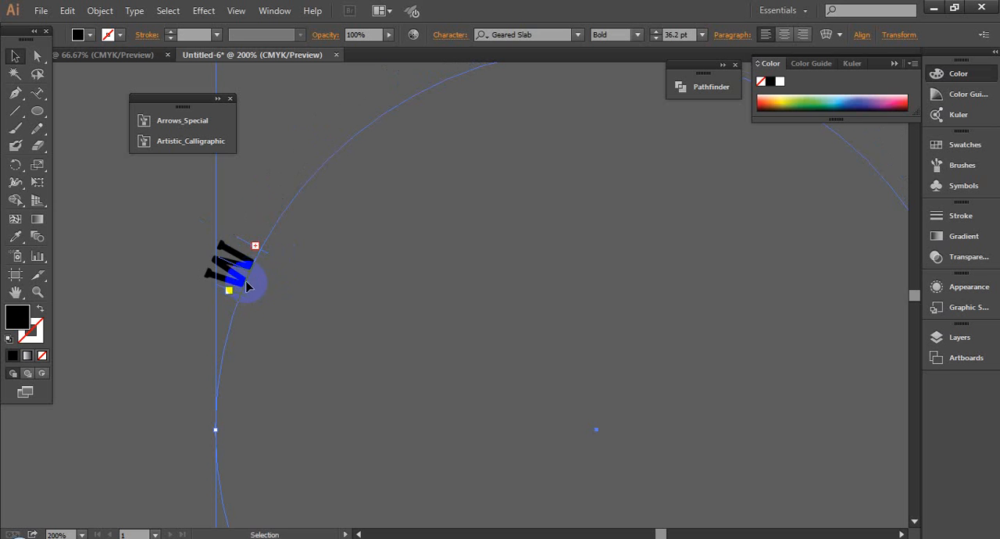
pyautogui.hotkey('ctrl', 'z')
pyautogui.moveTo(329, 312); pyautogui.dragTo(329, 312)
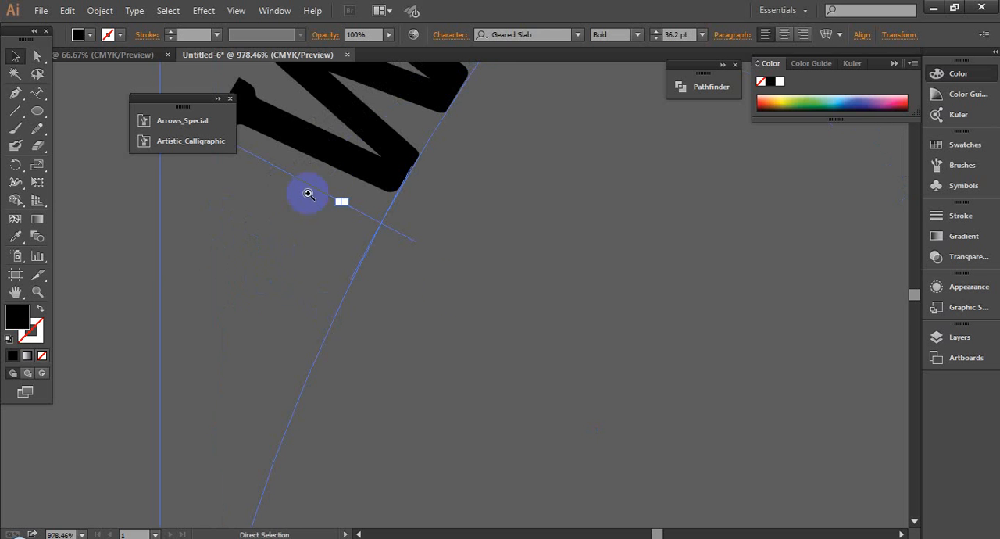
pyautogui.moveTo(337, 184); pyautogui.dragTo(416, 376)
pyautogui.scroll(-5, 455, 298)
pyautogui.scroll(-8, 537, 334)
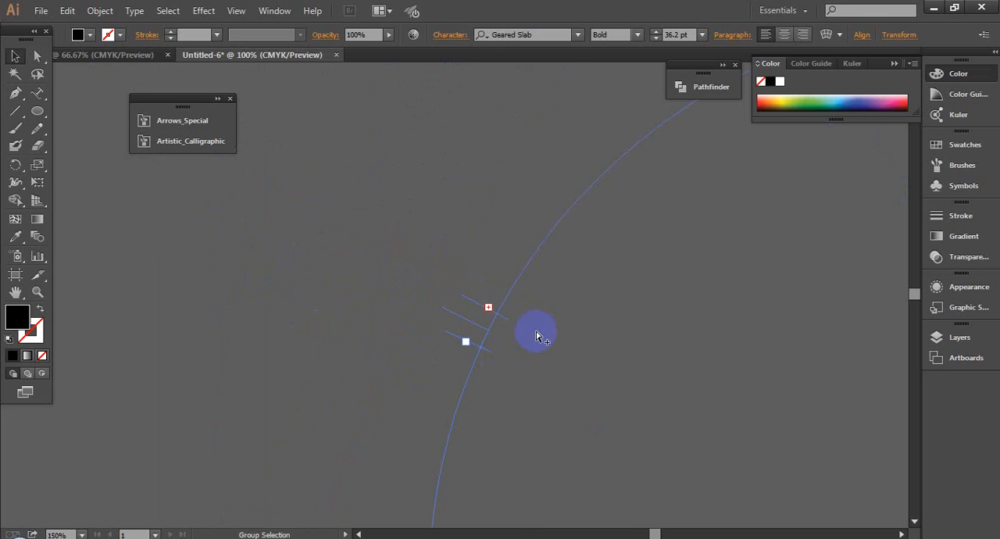
pyautogui.moveTo(495, 314); pyautogui.dragTo(542, 349)
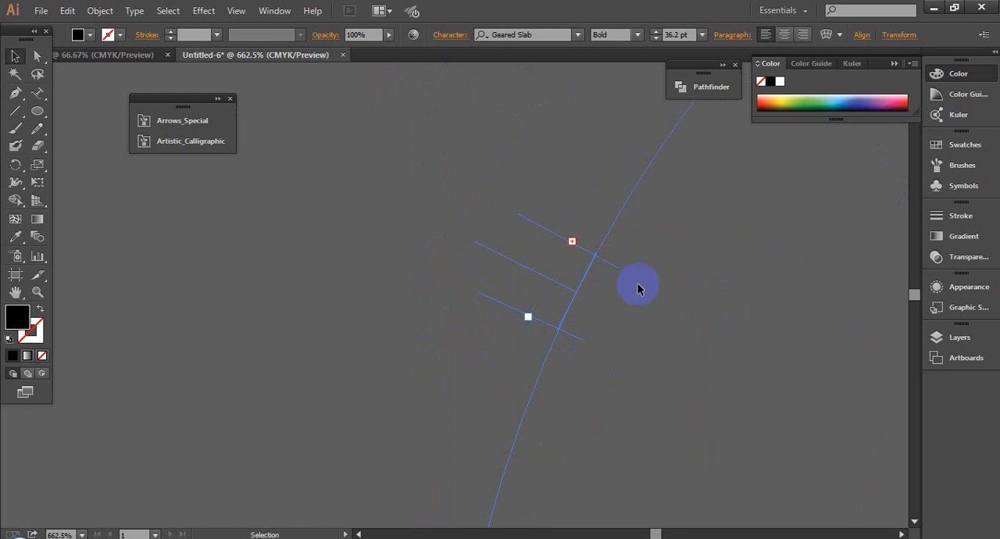
pyautogui.moveTo(614, 267); pyautogui.dragTo(508, 437)
pyautogui.moveTo(595, 326); pyautogui.dragTo(585, 290)
pyautogui.scroll(-2, 585, 288)
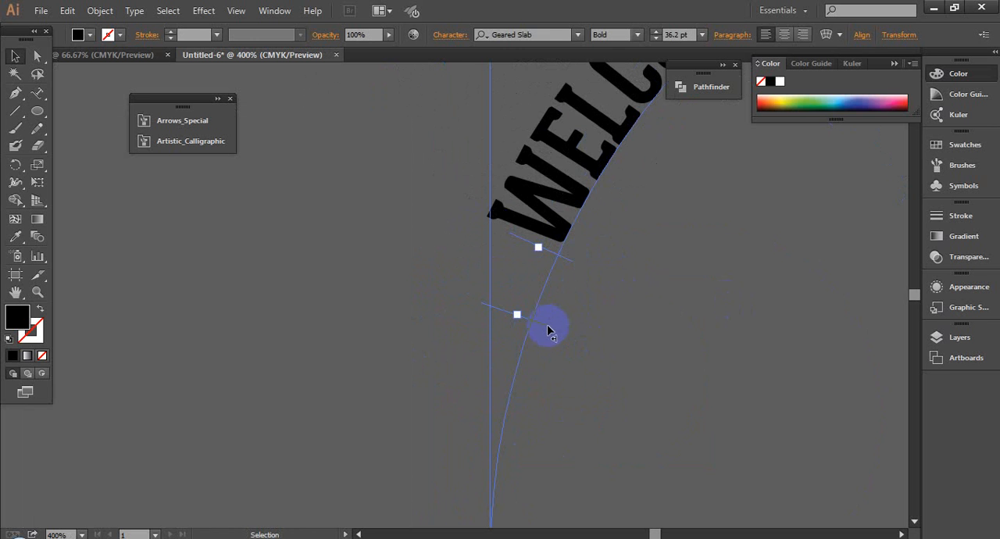
# - Slide the end bracket further down the left arc, and bring the start bracket down close to it
pyautogui.moveTo(541, 346); pyautogui.dragTo(517, 399)
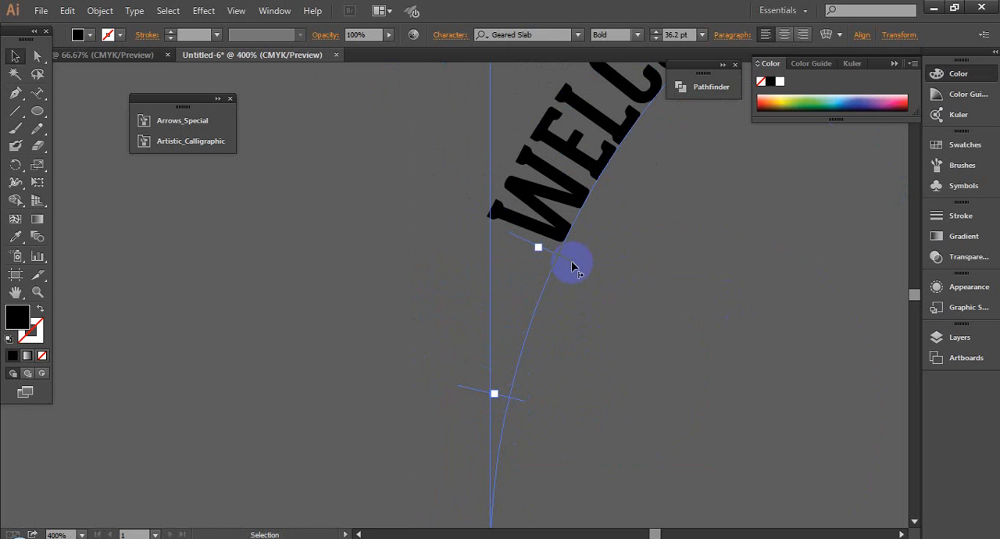
pyautogui.moveTo(572, 264); pyautogui.dragTo(538, 349)
pyautogui.scroll(-5, 601, 319)
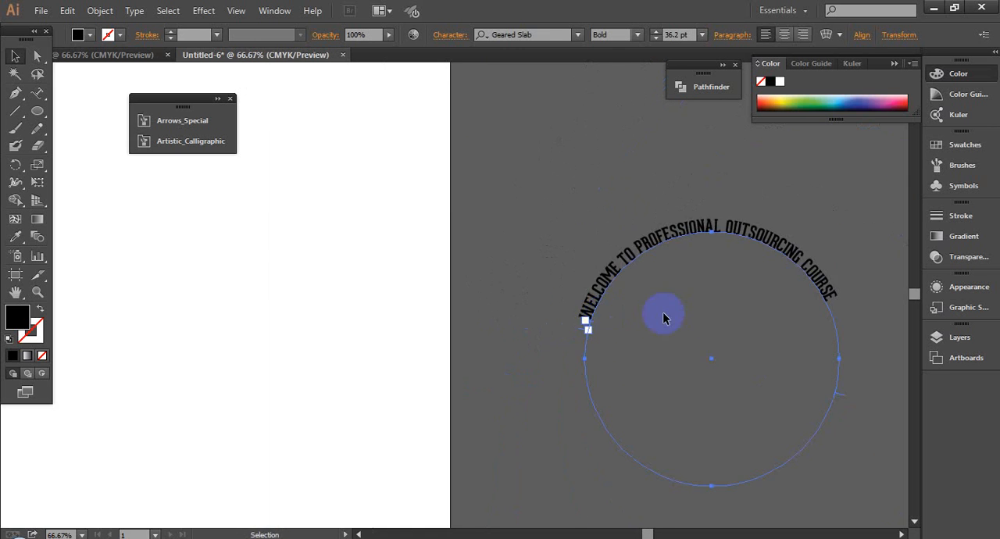
# - Set the circular text's font size to 40 pt and deselect it
pyautogui.moveTo(663, 313); pyautogui.dragTo(586, 303)
pyautogui.moveTo(715, 337); pyautogui.dragTo(715, 337)
pyautogui.scroll(-1, 533, 261)
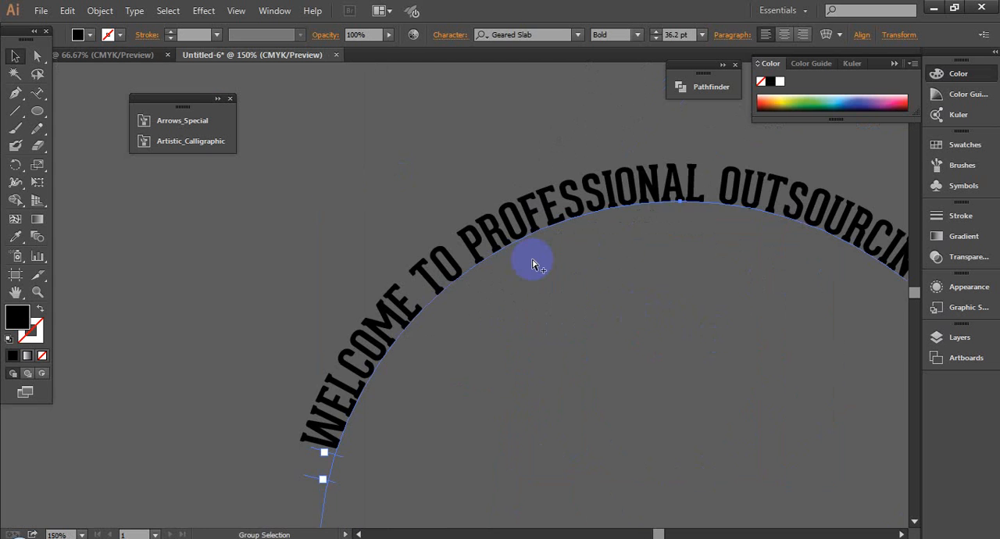
pyautogui.moveTo(534, 261); pyautogui.dragTo(491, 241)
pyautogui.click(687, 34)
pyautogui.scroll(4, 687, 34)
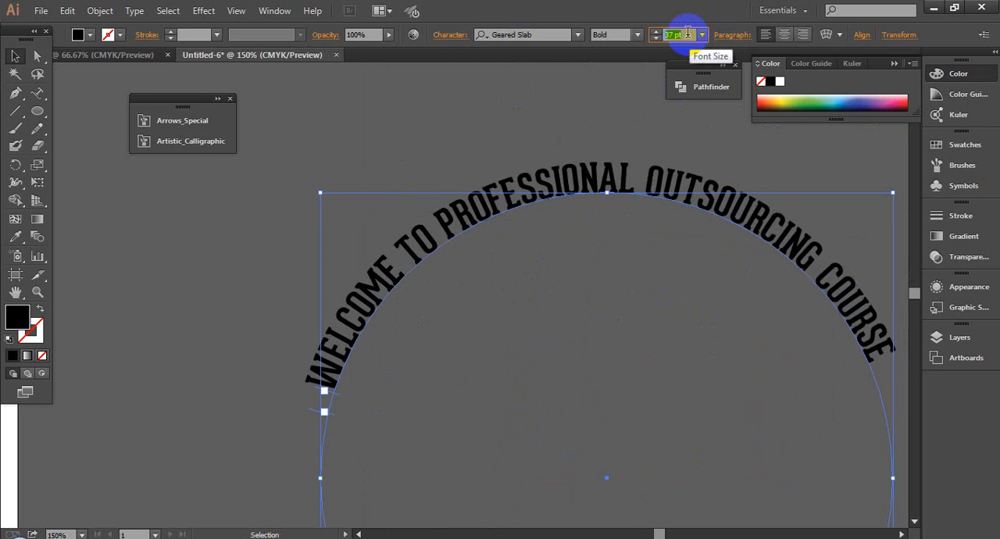
pyautogui.click(586, 281)
# - Examine how the enlarged wording spreads over the circle's upper half and where it starts and ends
pyautogui.scroll(-2, 586, 286)
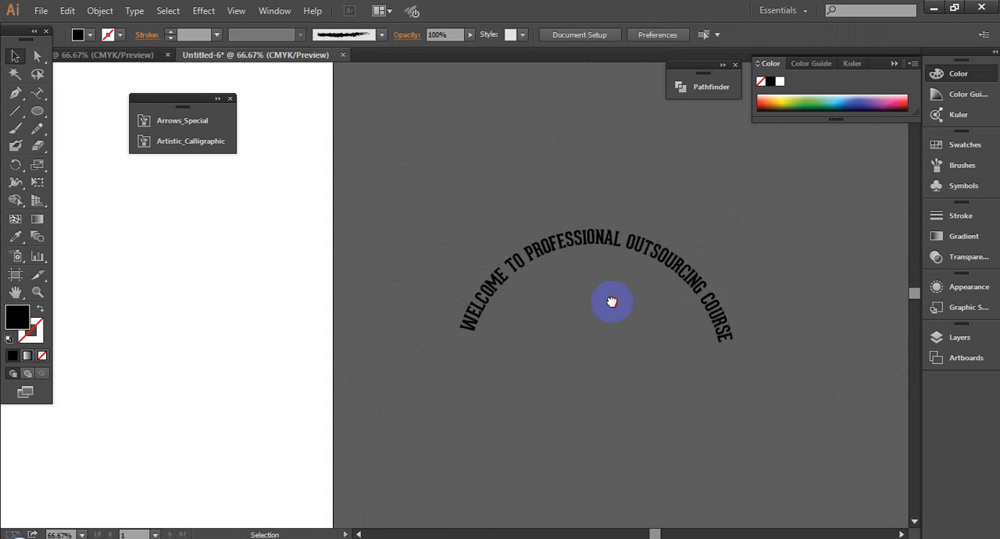
pyautogui.moveTo(610, 300); pyautogui.dragTo(555, 246)
pyautogui.moveTo(412, 172); pyautogui.dragTo(707, 349)
pyautogui.moveTo(792, 336); pyautogui.dragTo(784, 314)
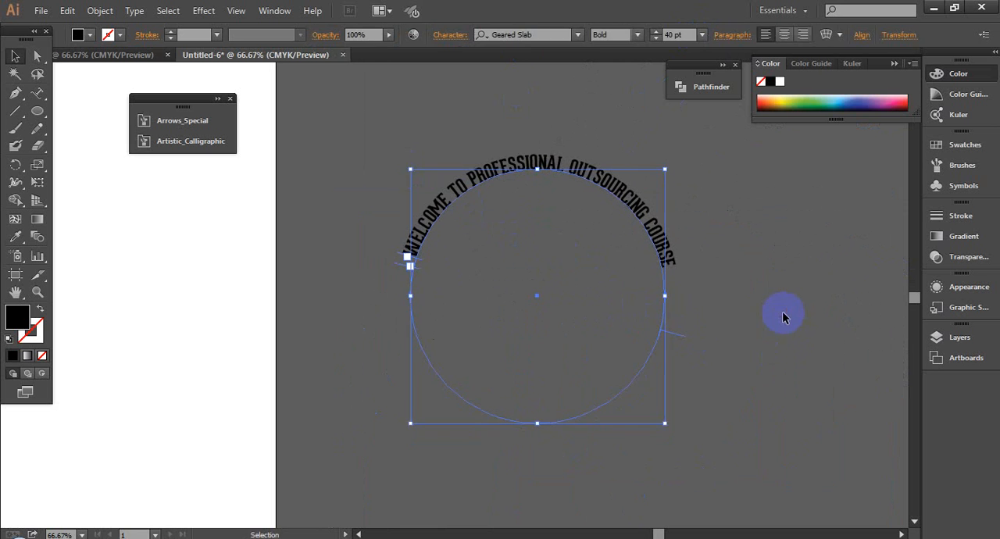
pyautogui.click(784, 314)
pyautogui.moveTo(441, 141); pyautogui.dragTo(675, 290)
pyautogui.scroll(-2, 560, 290)
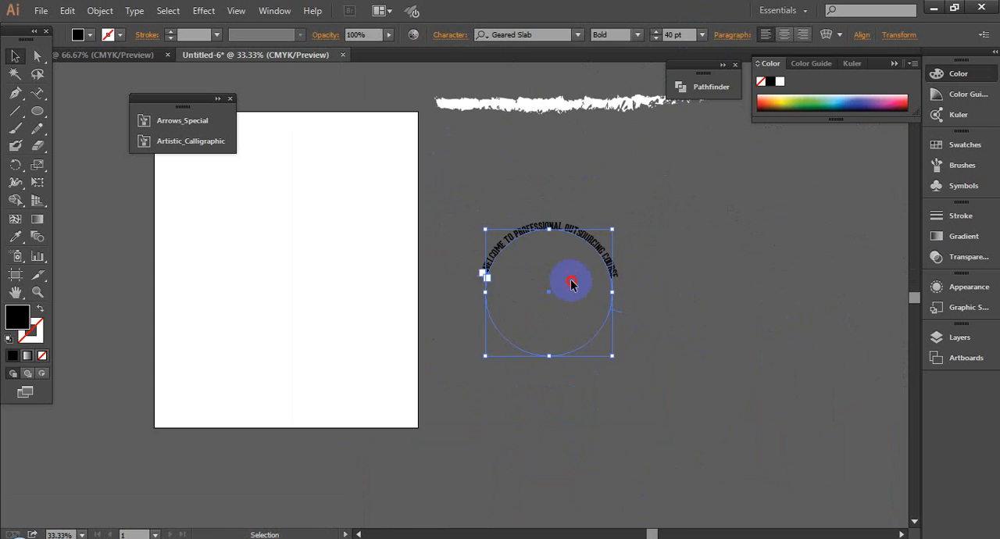
pyautogui.click(571, 281)
pyautogui.moveTo(527, 219); pyautogui.dragTo(623, 296)
pyautogui.click(502, 138)
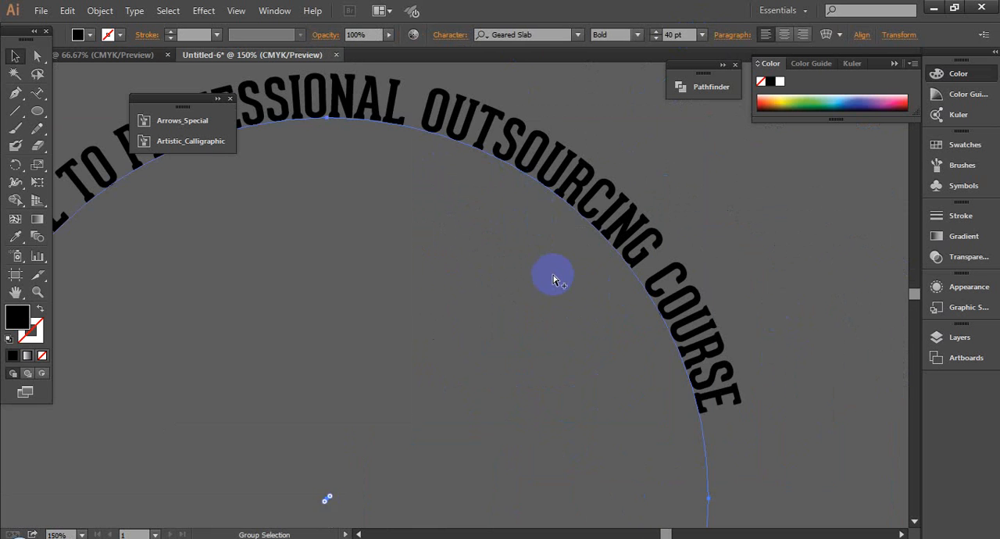
pyautogui.scroll(-3, 551, 274)
pyautogui.click(713, 321)
pyautogui.click(462, 228)
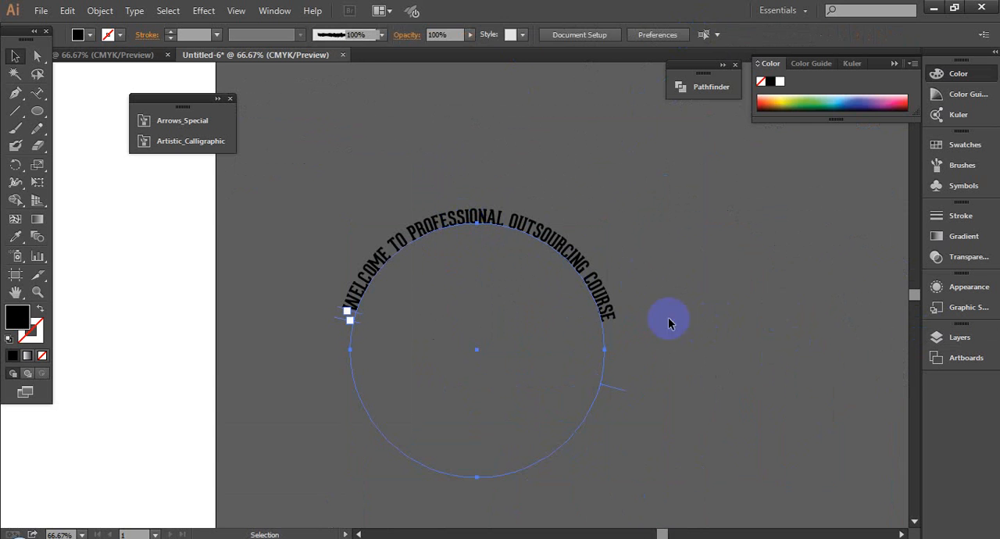
# - Duplicate the circular text in place and hide the original
pyautogui.press('a')
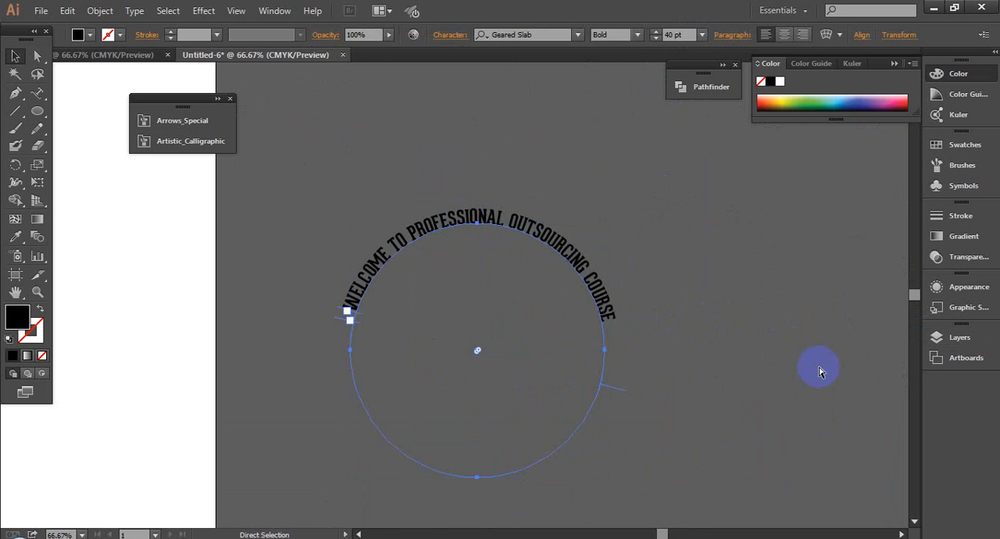
pyautogui.click(819, 372)
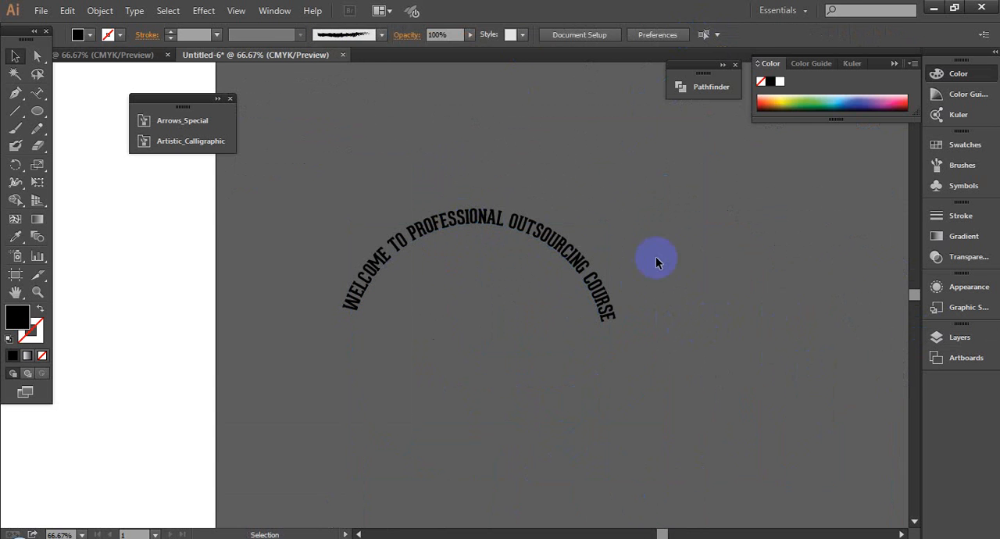
pyautogui.click(549, 240)
pyautogui.press('v')
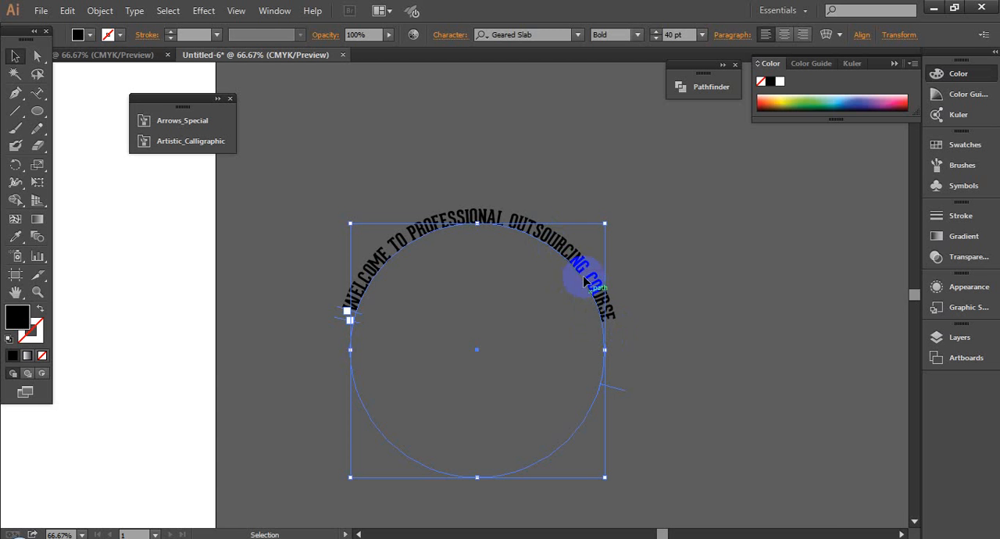
# - Delete all the wording from the visible path text, keeping its empty circular path
pyautogui.doubleClick(509, 221)
pyautogui.moveTo(620, 332); pyautogui.dragTo(342, 301)
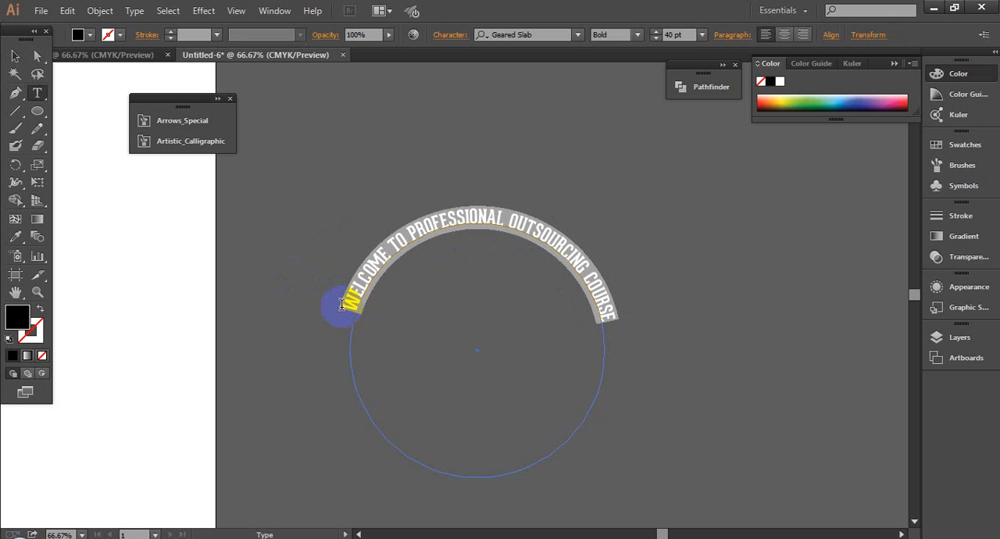
pyautogui.press('BackSpace')
pyautogui.click(15, 56)
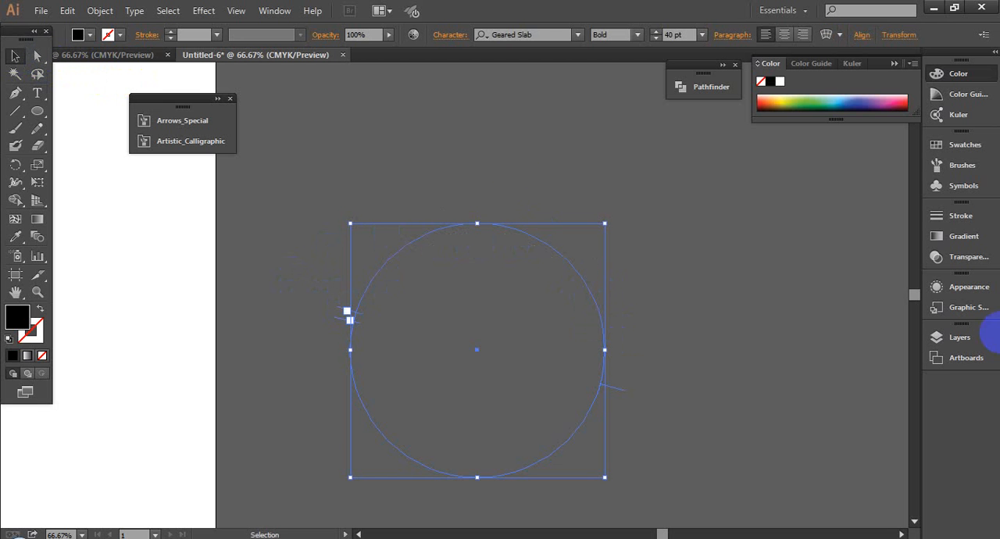
# - Copy the line "Learning & Earning Development Project" from the LEDP website in Chrome, and return to Illustrator
pyautogui.moveTo(160, 528)
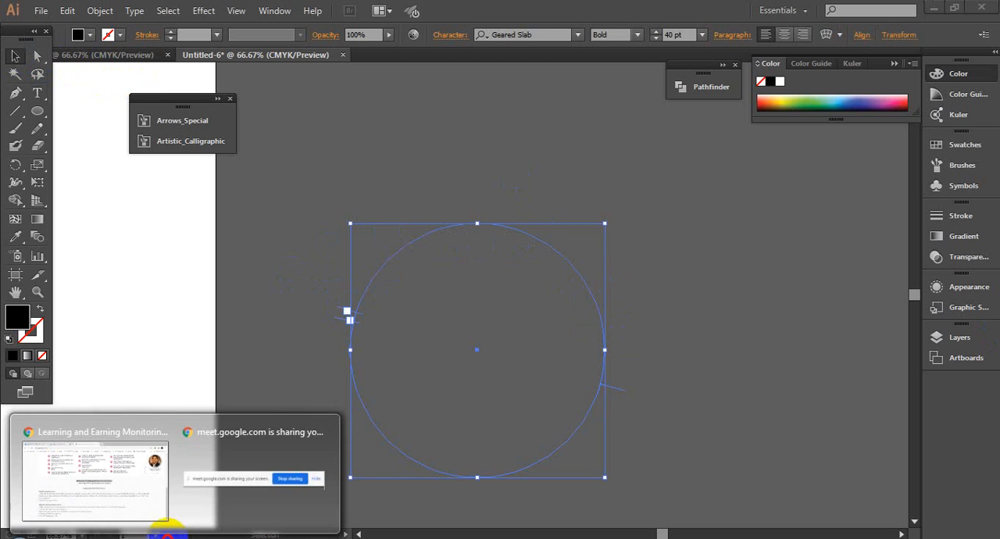
pyautogui.click(126, 489)
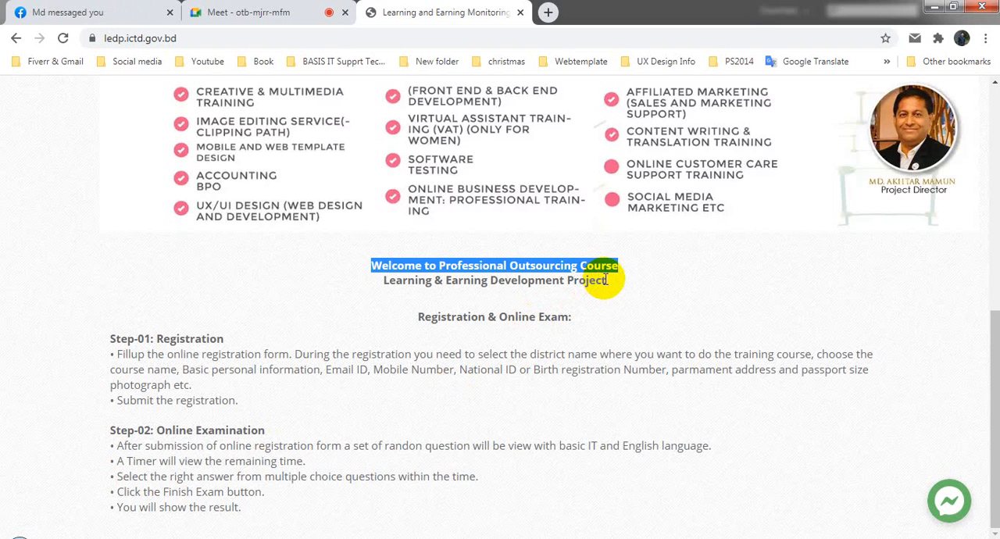
pyautogui.moveTo(606, 280); pyautogui.dragTo(369, 279)
pyautogui.hotkey('ctrl', 'c')
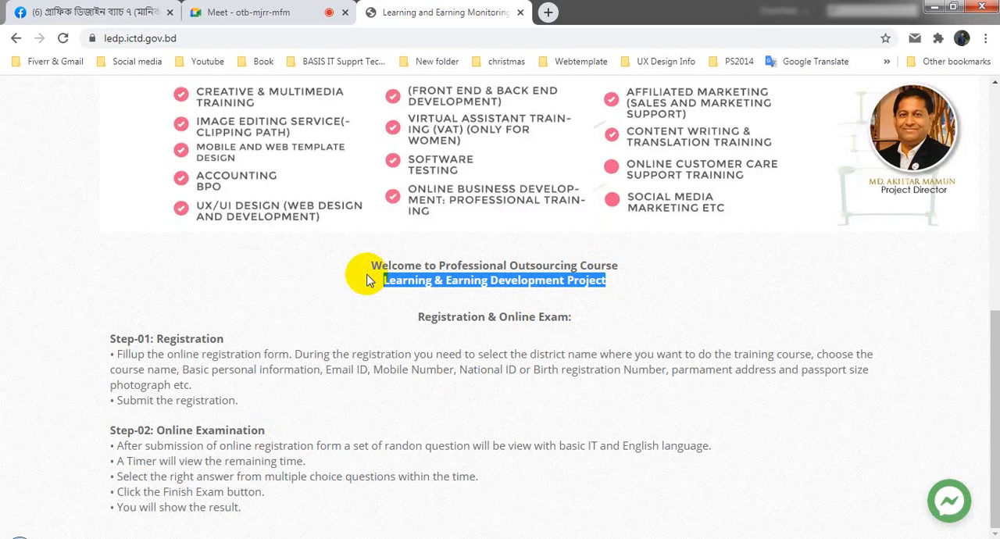
pyautogui.click(94, 538)
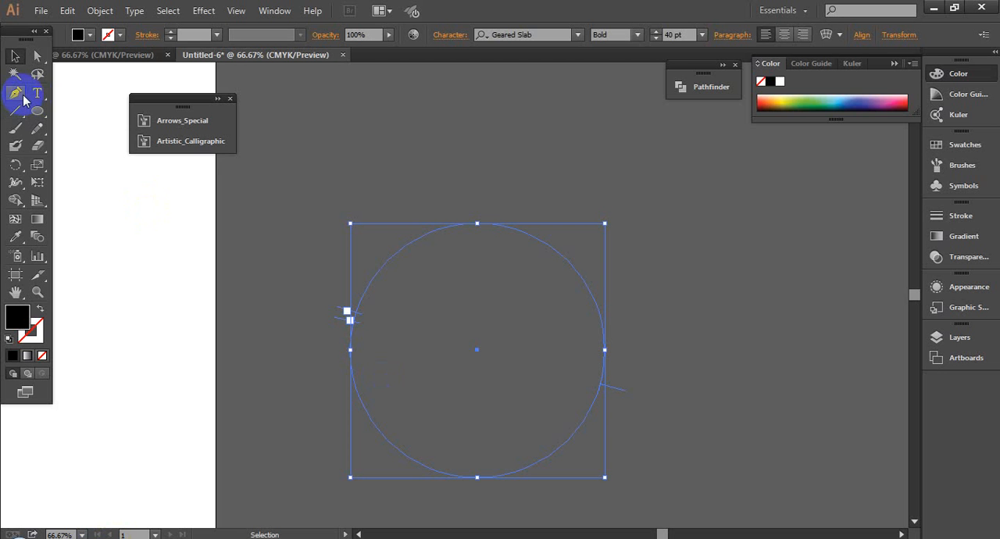
# - Paste the copied line onto the empty circle with the Type on a Path tool
pyautogui.moveTo(36, 93); pyautogui.dragTo(84, 134)
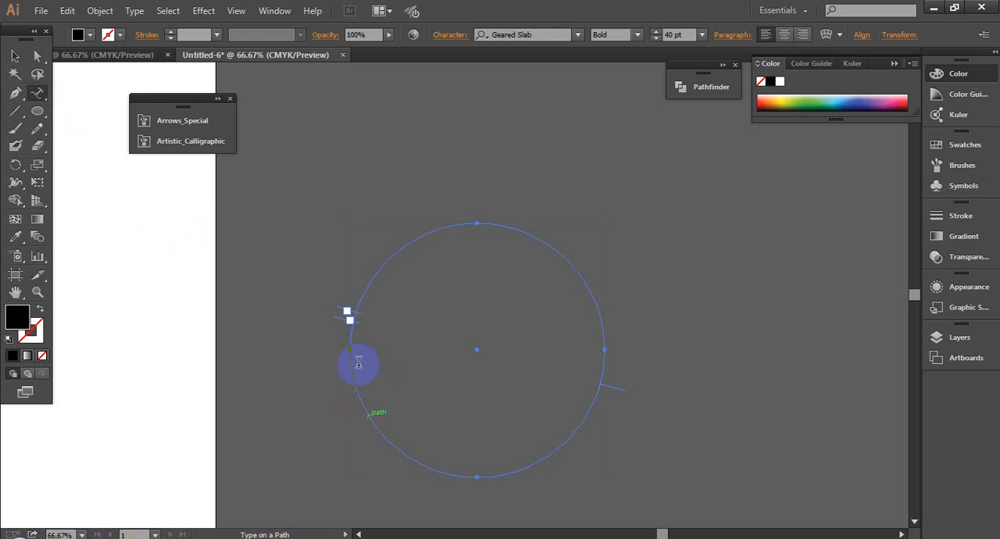
pyautogui.click(369, 271)
pyautogui.hotkey('ctrl', 'v')
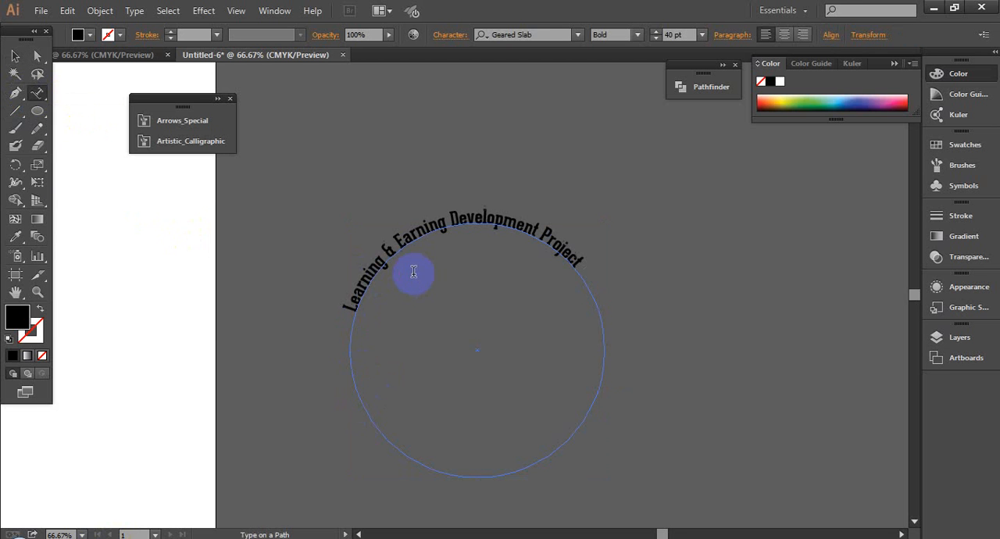
pyautogui.click(14, 57)
# - Change the new path text's case to uppercase
pyautogui.click(135, 11)
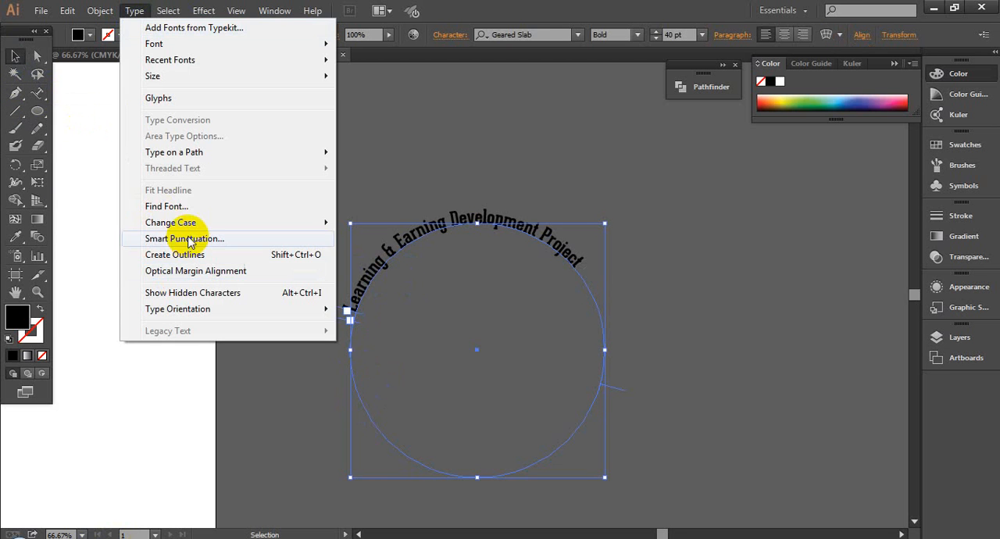
pyautogui.moveTo(268, 223)
pyautogui.click(409, 219)
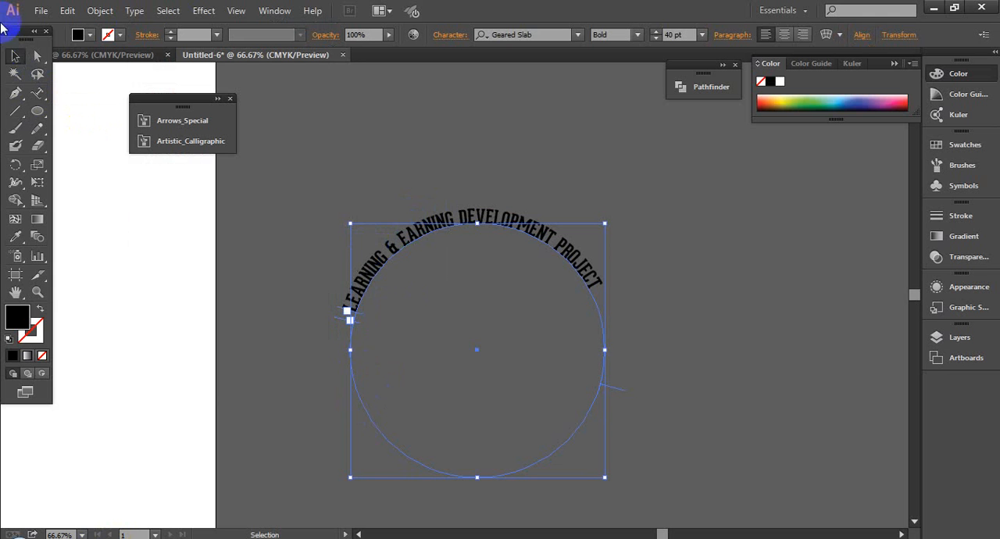
# - Flip the text to the inside of the circle and slide it so the wording follows the lower arc
pyautogui.press('z')
pyautogui.click(734, 480)
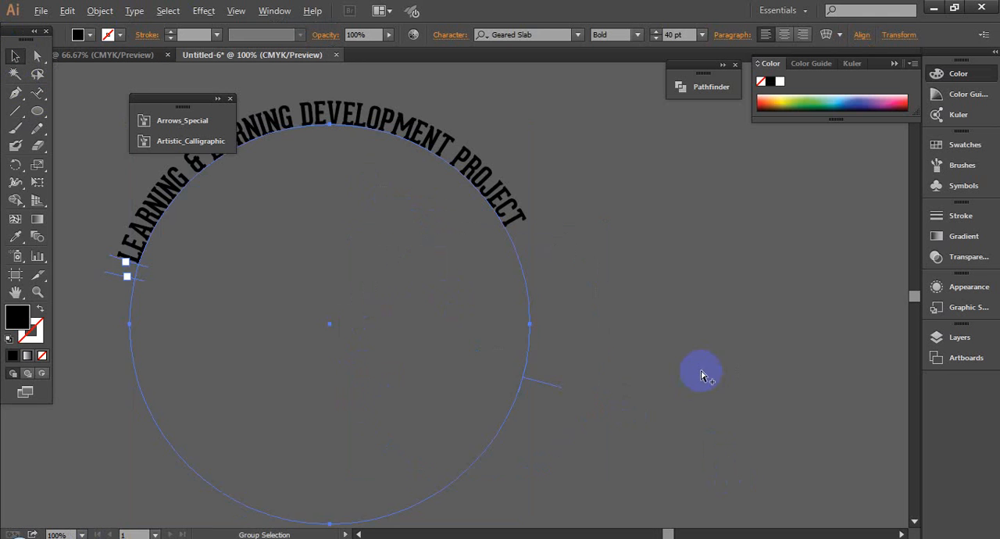
pyautogui.press('v')
pyautogui.moveTo(558, 388); pyautogui.dragTo(465, 330)
pyautogui.moveTo(112, 270); pyautogui.dragTo(752, 537)
pyautogui.scroll(-2, 687, 391)
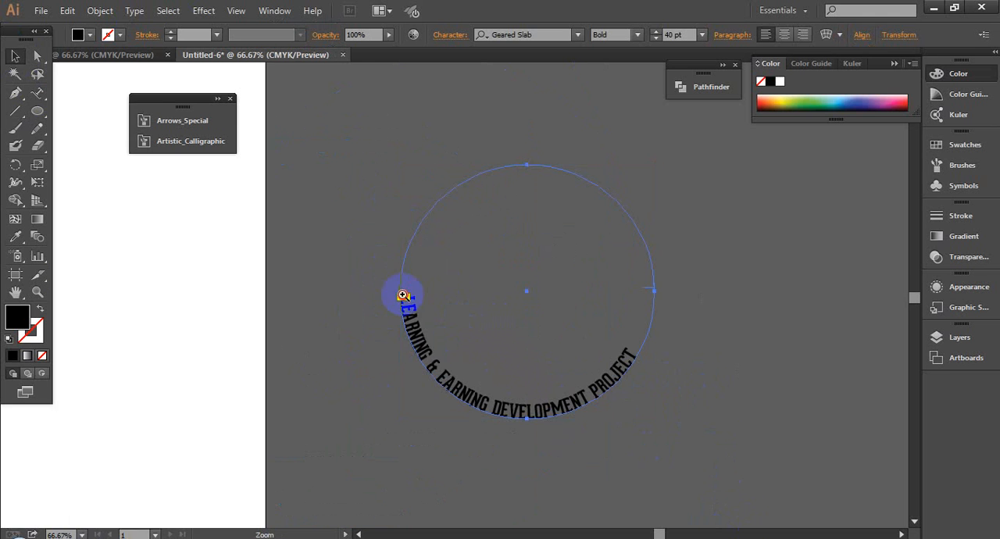
# - Slide the text's bracket along the left arc to centre the wording on the circle's bottom, and deselect it
pyautogui.moveTo(403, 295); pyautogui.dragTo(457, 339)
pyautogui.moveTo(409, 269); pyautogui.dragTo(409, 302)
pyautogui.scroll(-4, 410, 281)
pyautogui.scroll(-1, 412, 285)
pyautogui.click(827, 334)
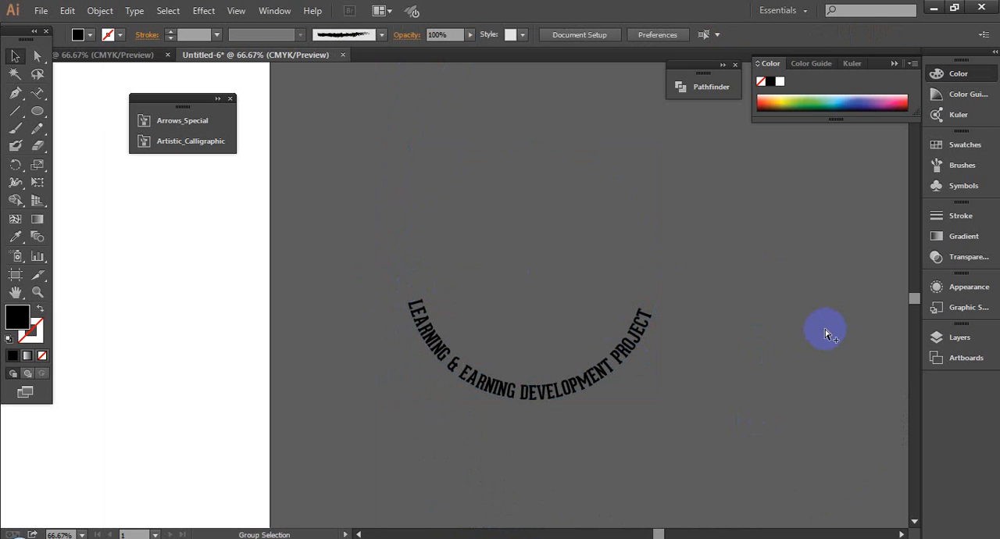
# - Show the hidden "WELCOME TO PROFESSIONAL OUTSOURCING COURSE" text and check how both lines sit around the shared circle
pyautogui.hotkey('ctrl', 'alt', '3')
pyautogui.click(734, 318)
pyautogui.scroll(-2, 733, 318)
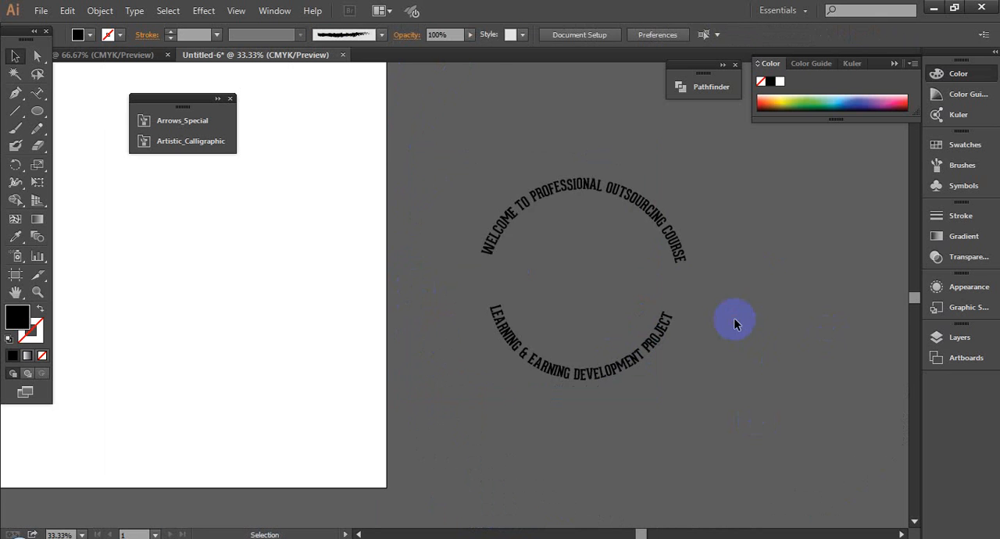
pyautogui.moveTo(462, 191); pyautogui.dragTo(774, 422)
pyautogui.click(613, 234)
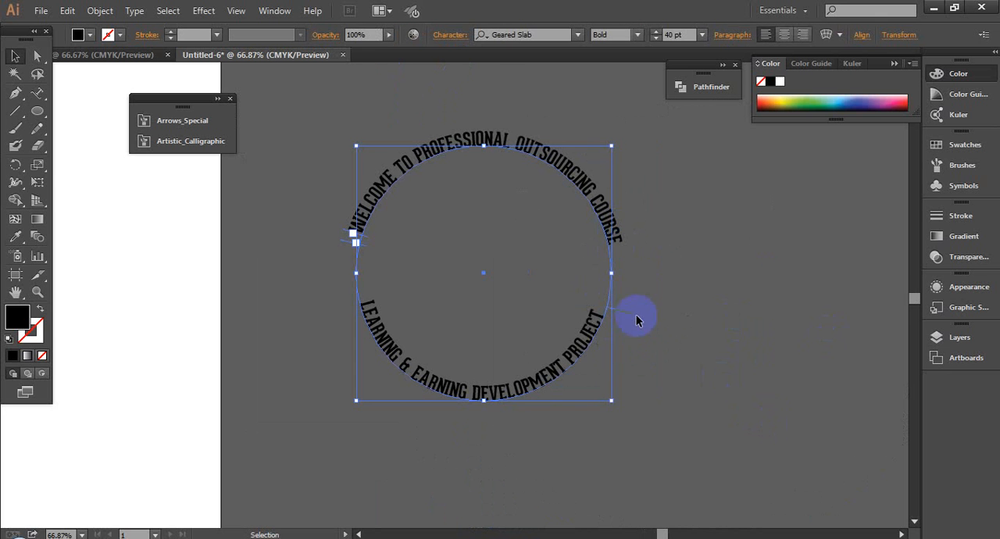
pyautogui.click(590, 365)
pyautogui.click(699, 383)
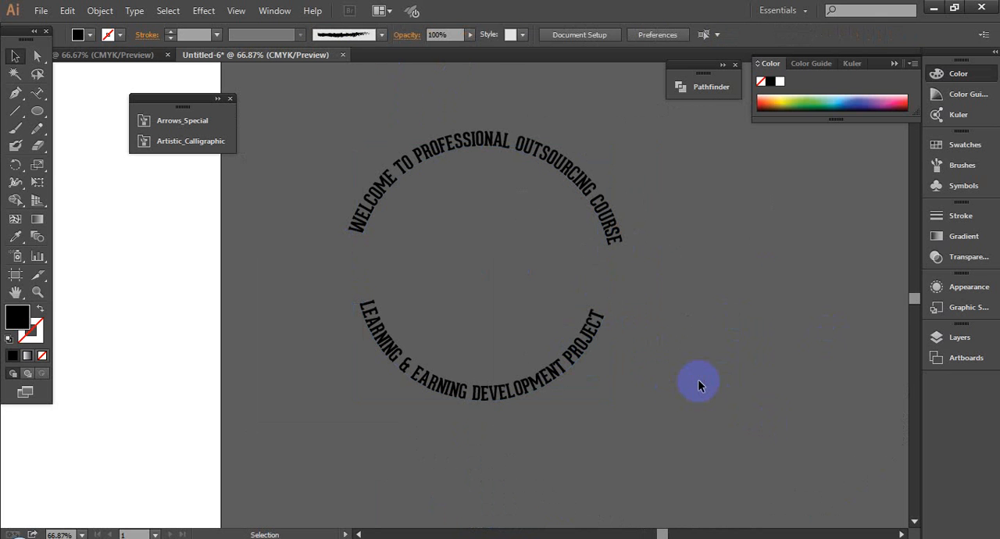
pyautogui.scroll(-2, 699, 383)
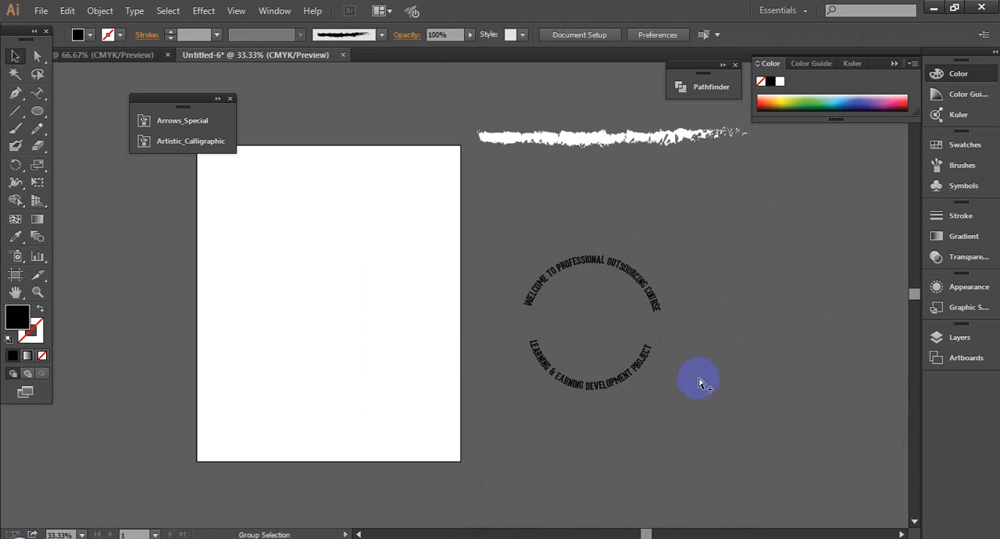
pyautogui.scroll(2, 700, 381)
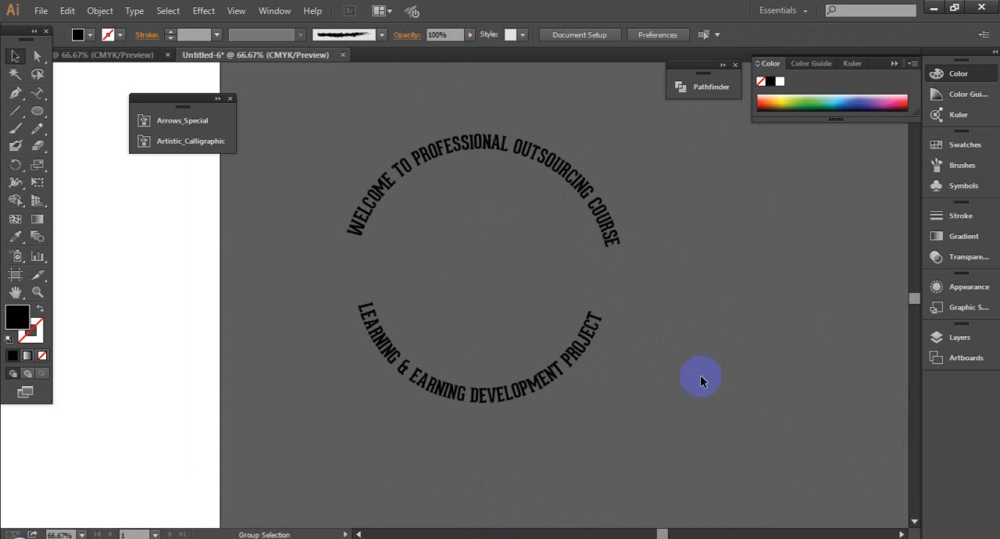
# - Undo the lower-arc text work until only the "WELCOME TO PROFESSIONAL OUTSOURCING COURSE" circle text remains, and deselect it
pyautogui.click(509, 395)
pyautogui.hotkey('ctrl', 'z')
pyautogui.hotkey('ctrl', 'z')
pyautogui.hotkey('ctrl', 'z')
pyautogui.hotkey('ctrl', 'z')
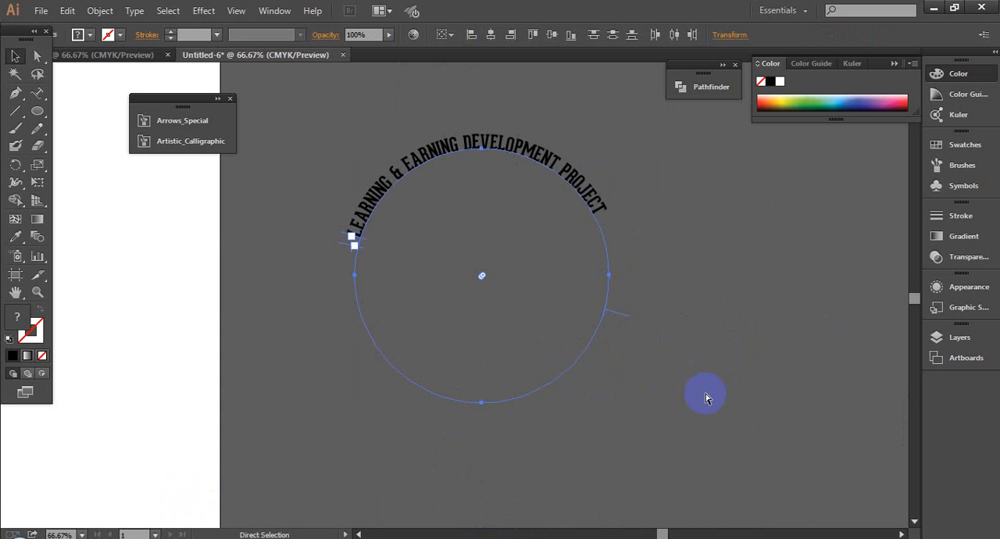
pyautogui.hotkey('ctrl', 'z')
pyautogui.hotkey('ctrl', 'z')
pyautogui.hotkey('ctrl', 'z')
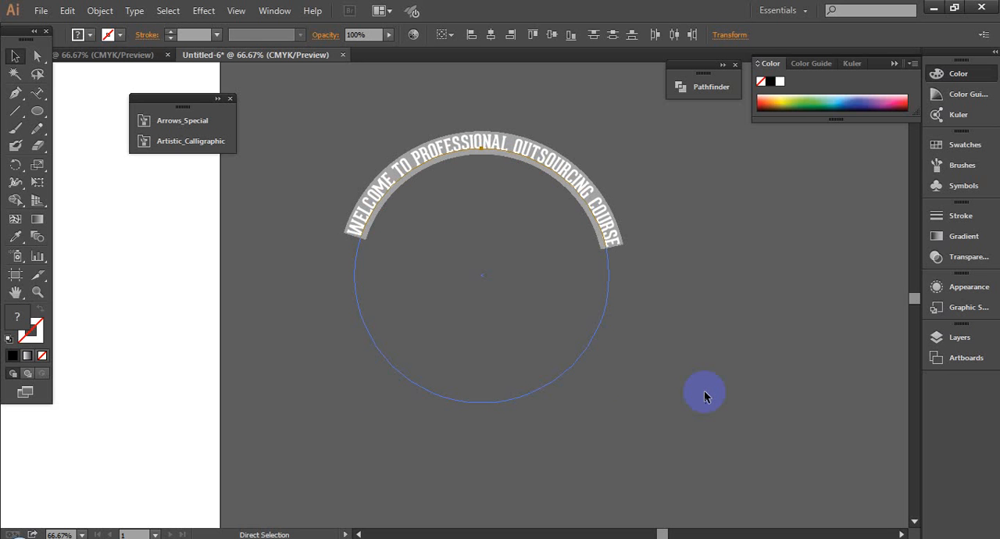
pyautogui.hotkey('ctrl', 'z')
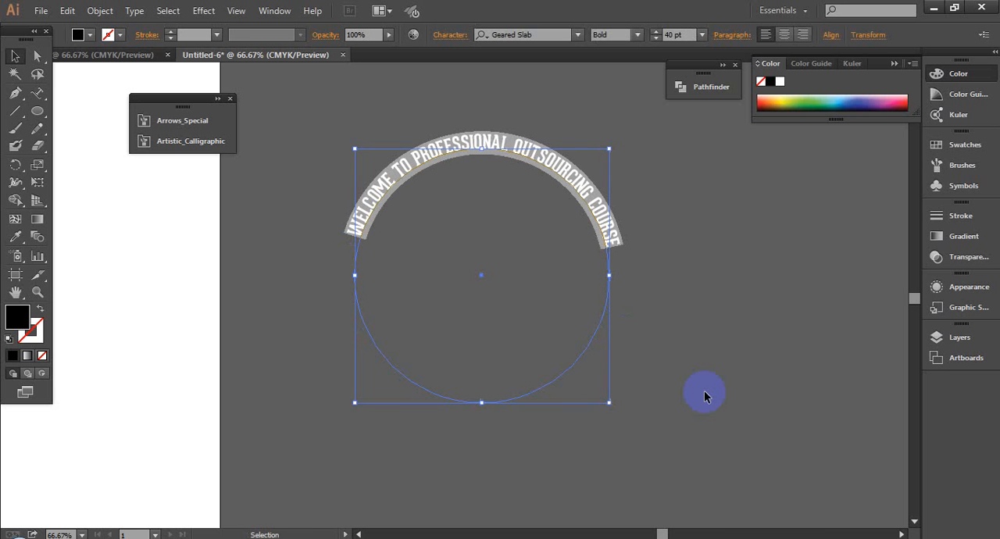
pyautogui.hotkey('ctrl', 'z')
pyautogui.click(662, 292)
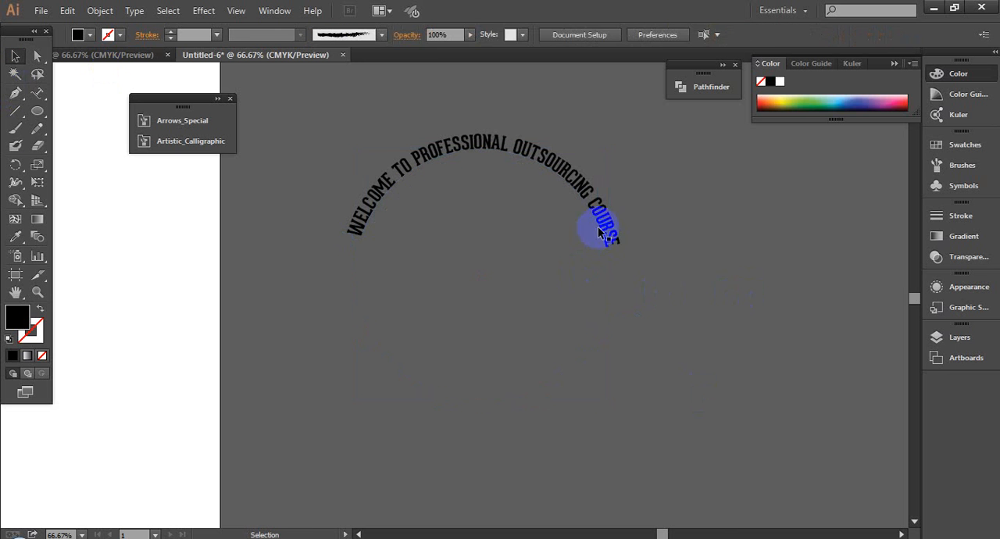
# - Review the arched welcome text, check the "Learning & Earning Development Project" wording on the LEDP website in Chrome, and return to Illustrator
pyautogui.click(600, 232)
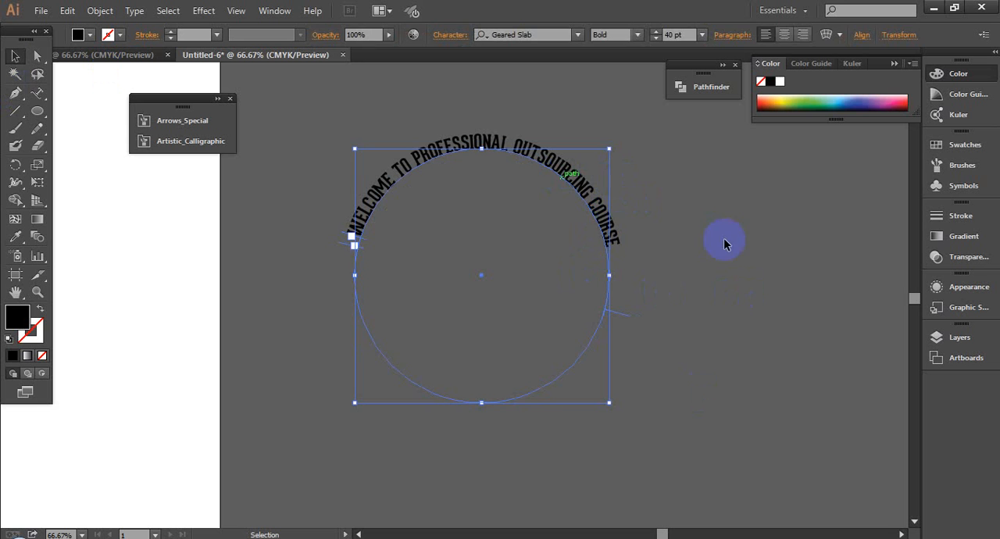
pyautogui.click(723, 242)
pyautogui.click(592, 201)
pyautogui.click(514, 205)
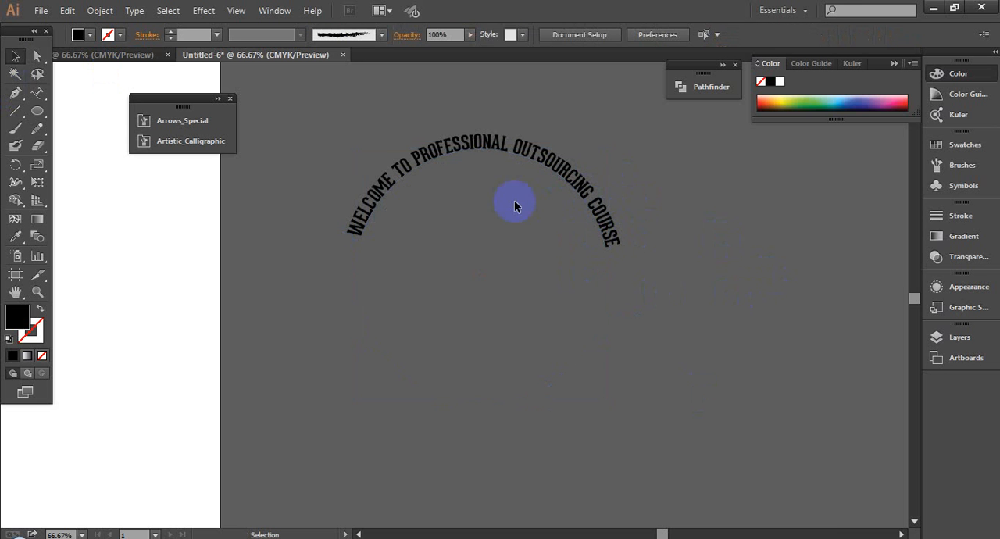
pyautogui.click(594, 239)
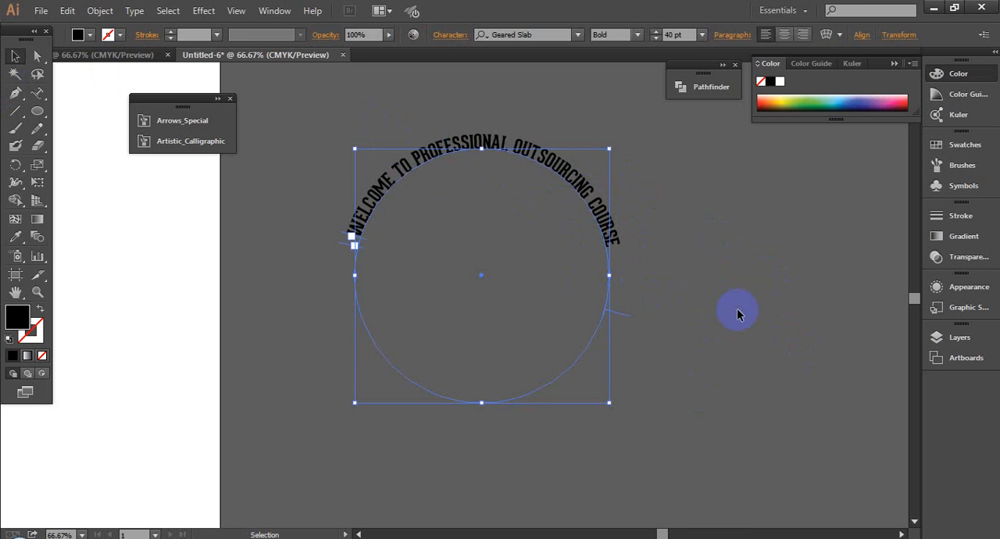
pyautogui.click(738, 314)
pyautogui.click(381, 198)
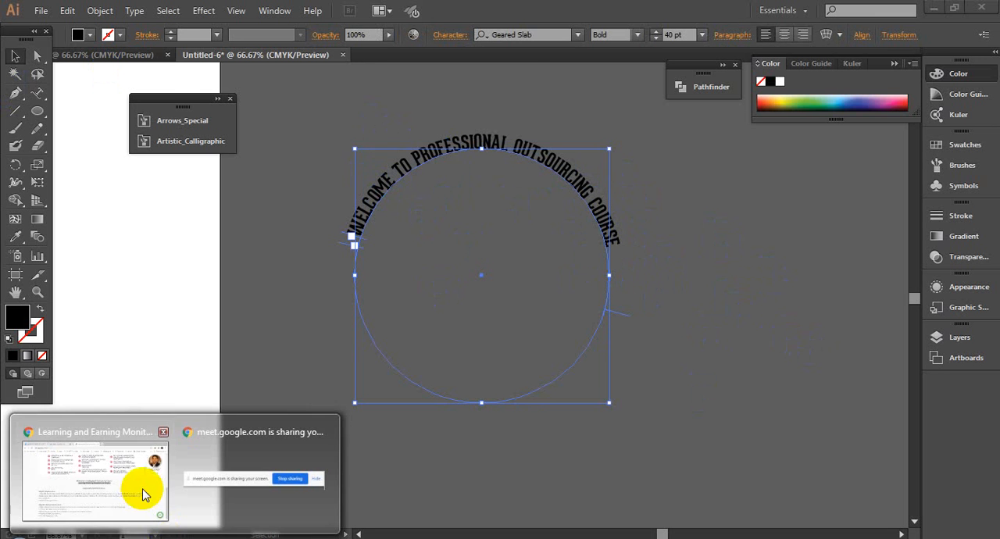
pyautogui.click(139, 487)
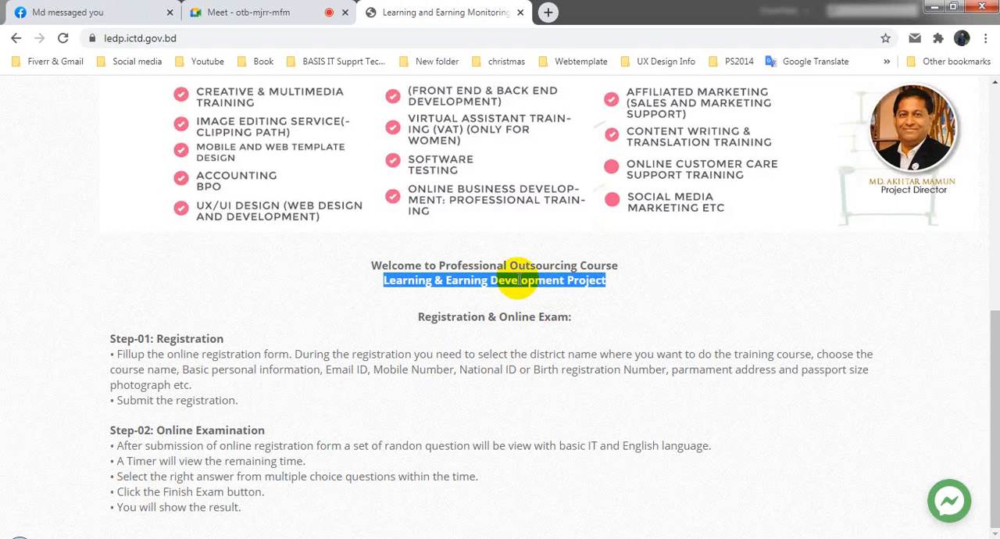
pyautogui.click(70, 531)
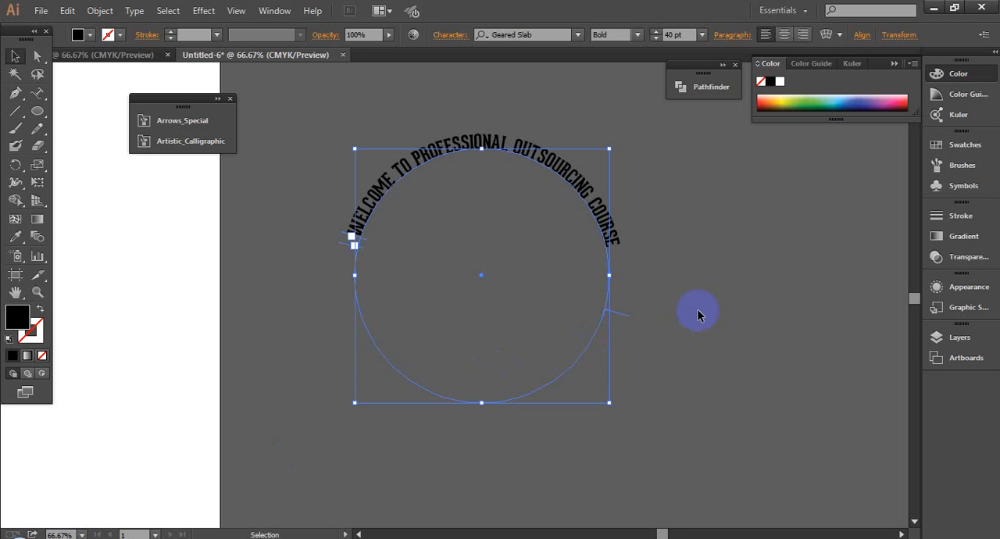
# - Duplicate the "WELCOME TO PROFESSIONAL OUTSOURCING COURSE" circle text in place, hide one copy, and select the remaining one
pyautogui.click(684, 269)
pyautogui.click(603, 221)
pyautogui.click(682, 266)
pyautogui.click(603, 227)
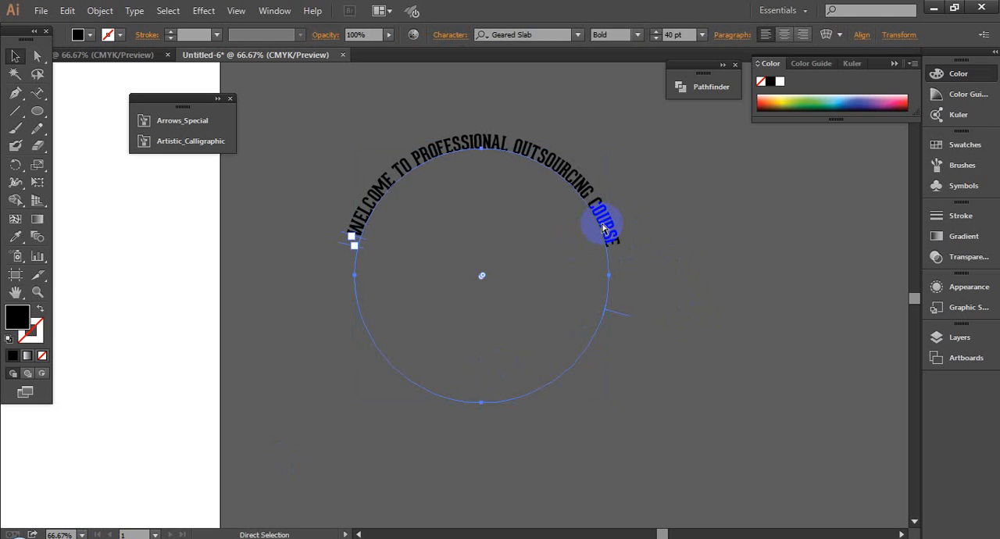
pyautogui.hotkey('ctrl', 'shift', 'a')
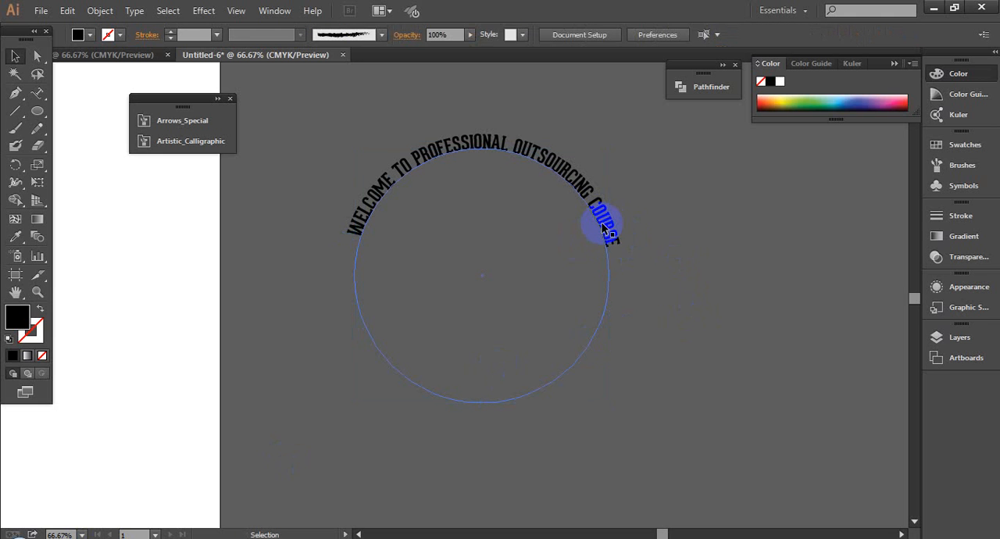
pyautogui.click(603, 227)
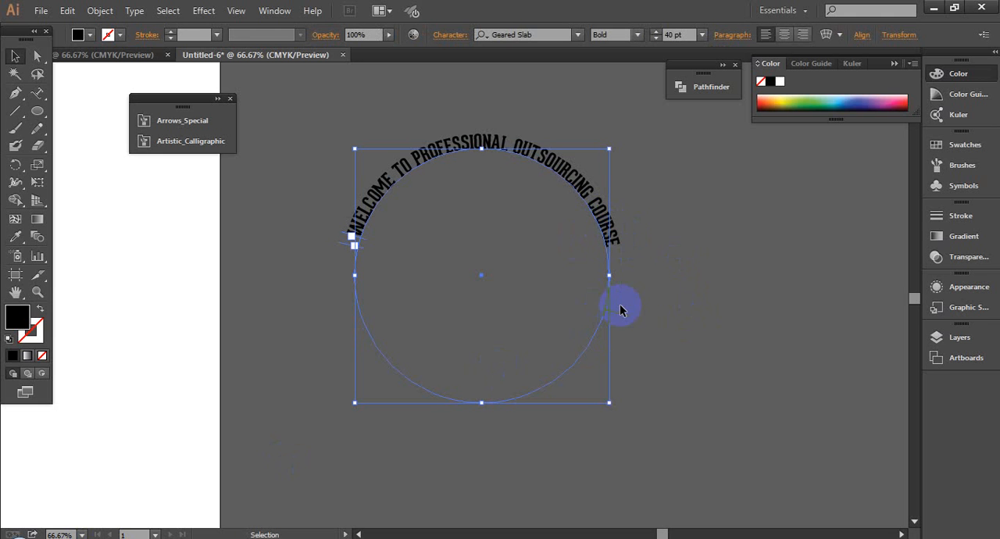
pyautogui.click(602, 350)
pyautogui.click(585, 344)
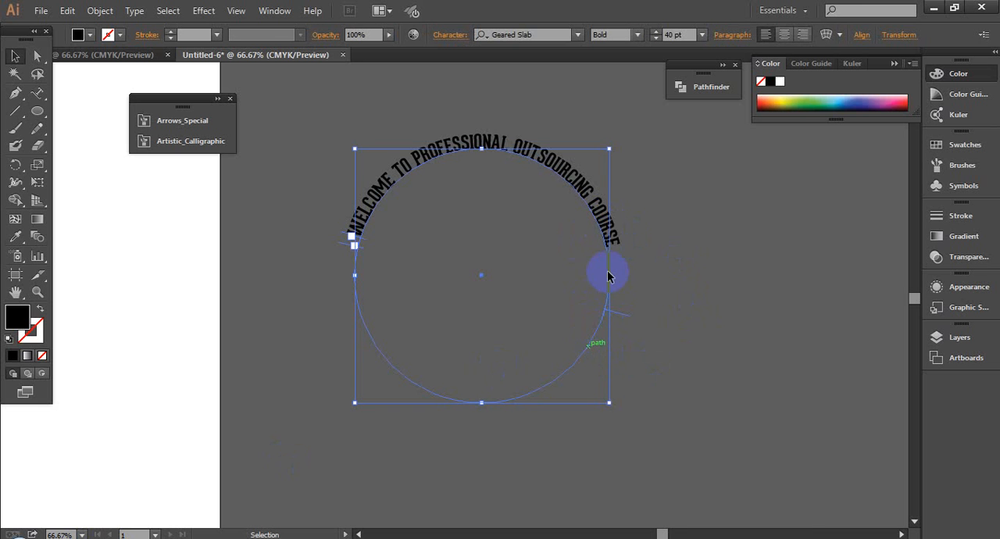
pyautogui.doubleClick(607, 227)
pyautogui.moveTo(620, 240); pyautogui.dragTo(355, 230)
pyautogui.hotkey('ctrl', 'c')
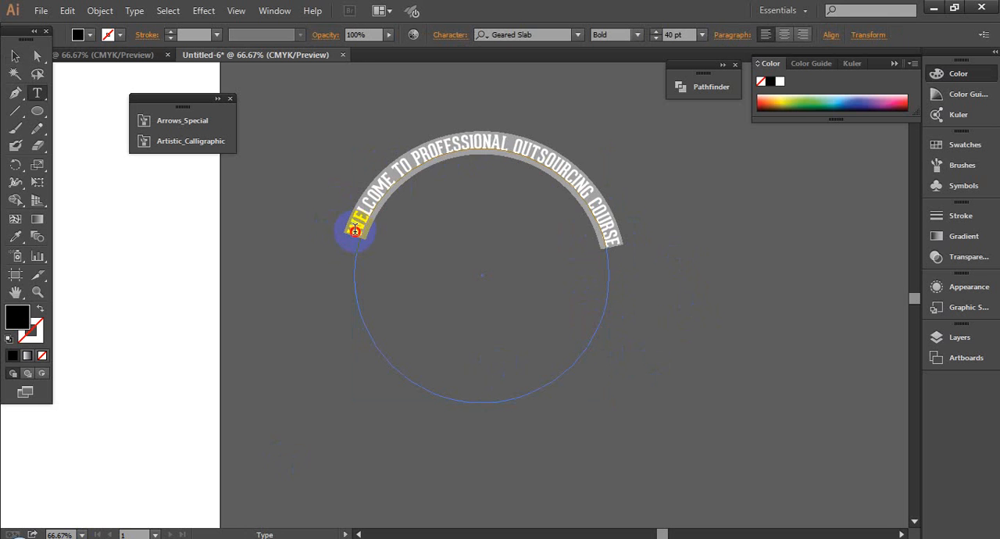
pyautogui.press('BackSpace')
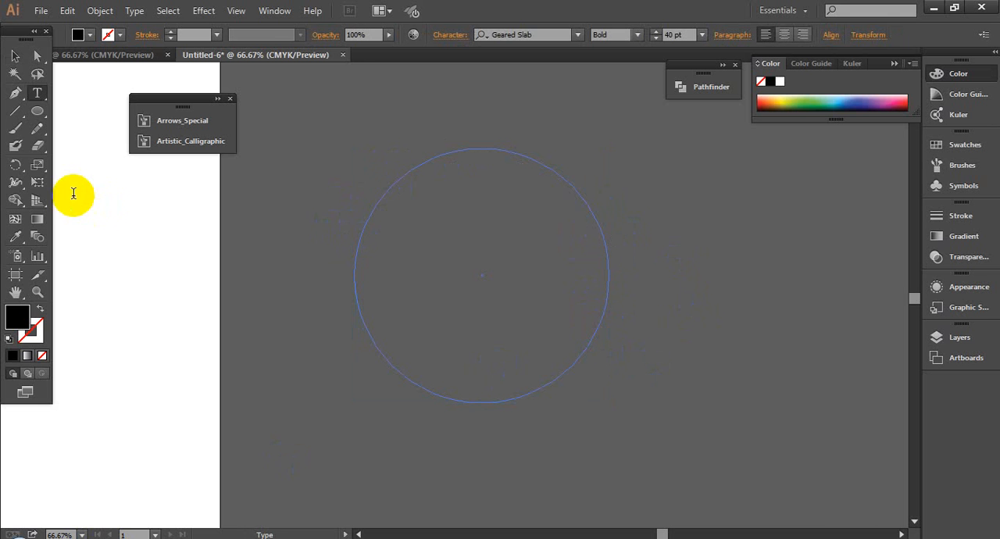
pyautogui.press('ctrl')
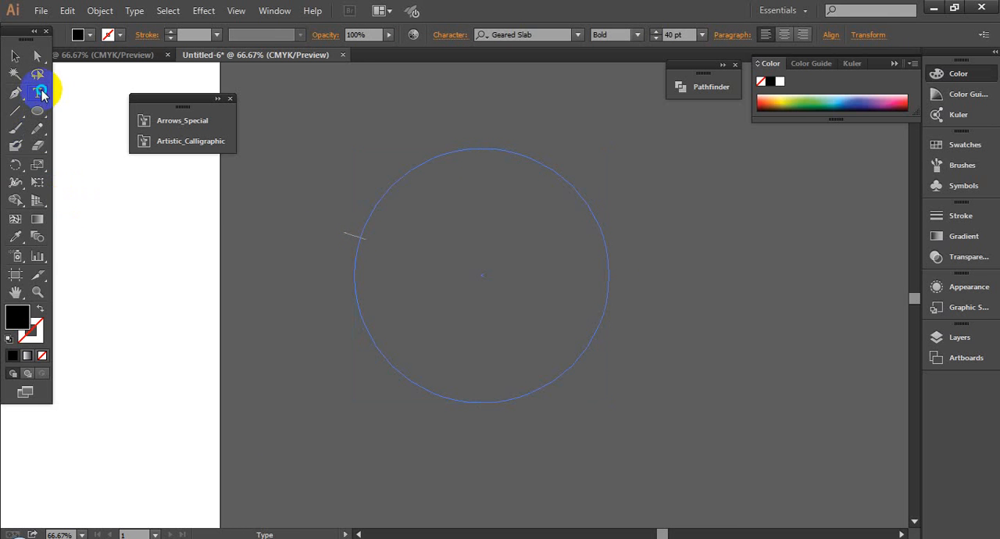
pyautogui.moveTo(37, 92); pyautogui.dragTo(98, 128)
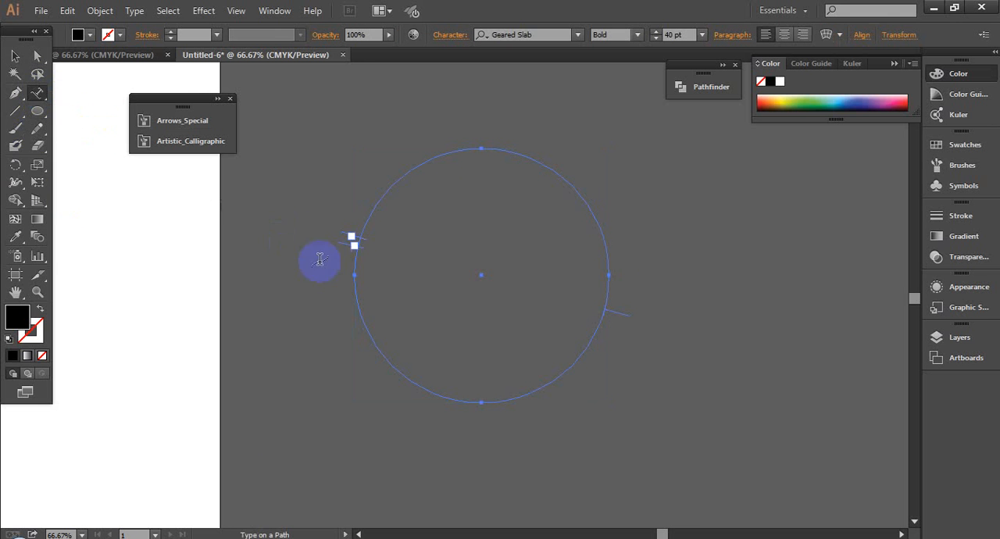
pyautogui.click(366, 219)
pyautogui.hotkey('ctrl', 'v')
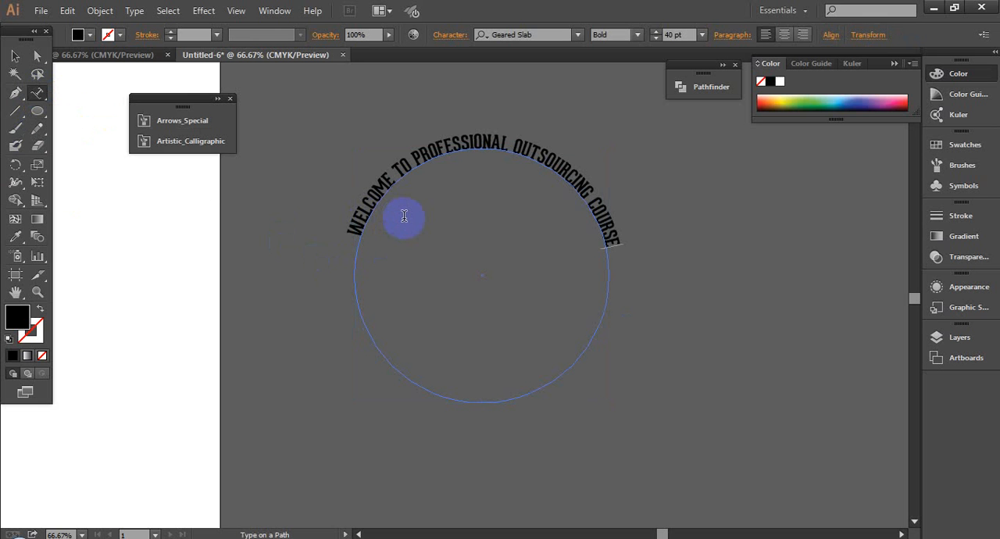
# - Replace the duplicate circle text's wording with "Learning & Earning Development Project" copied from the LEDP website in Chrome
pyautogui.click(15, 56)
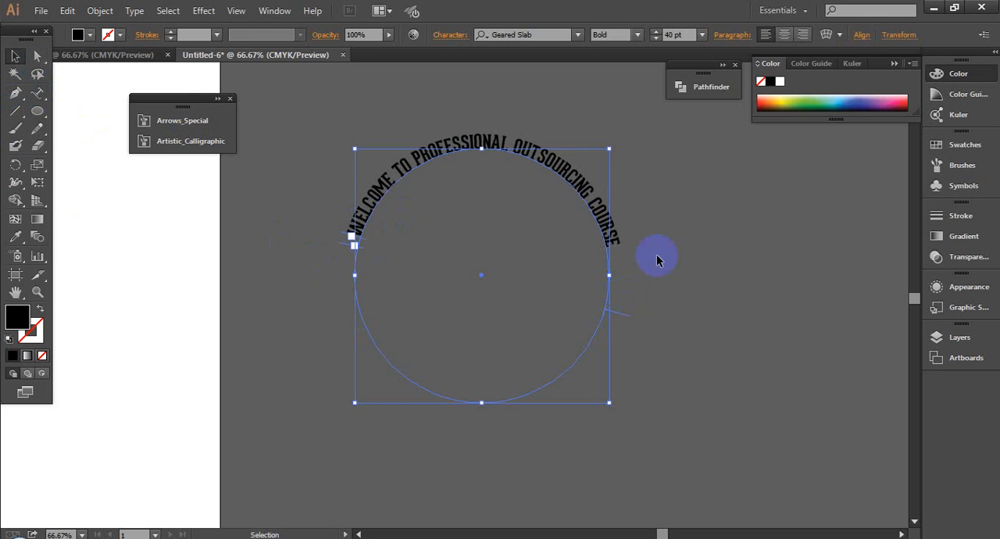
pyautogui.doubleClick(612, 231)
pyautogui.moveTo(626, 251); pyautogui.dragTo(296, 265)
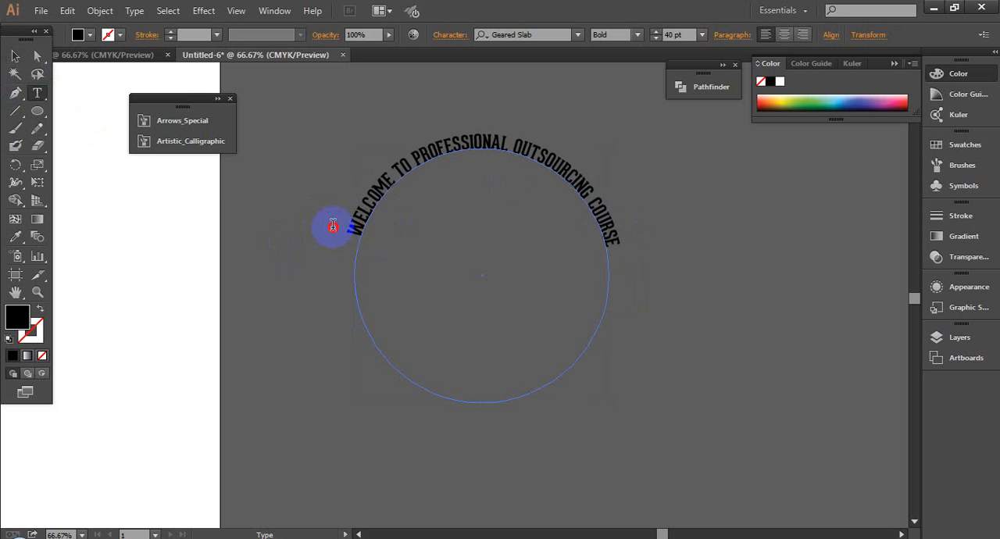
pyautogui.moveTo(333, 225); pyautogui.dragTo(334, 227)
pyautogui.press('BackSpace')
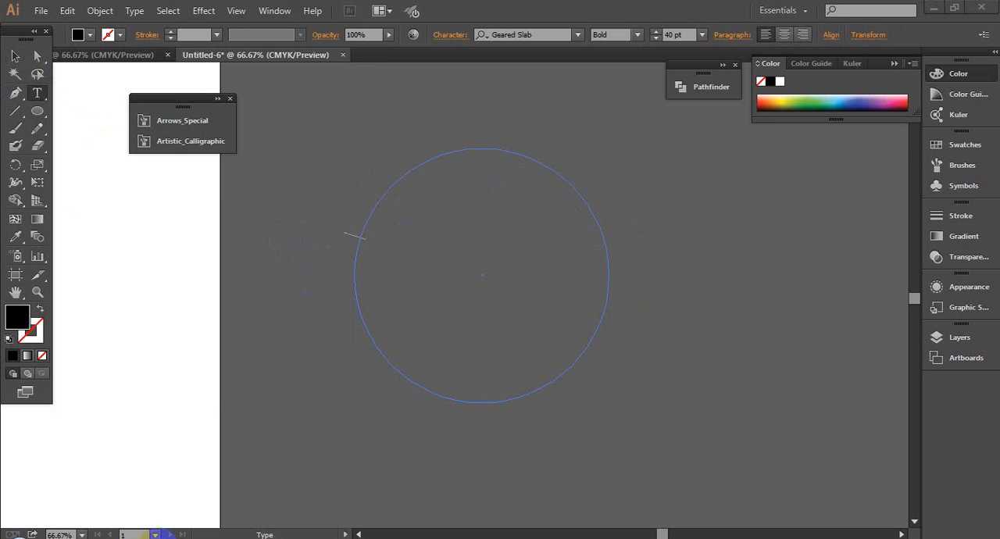
pyautogui.click(130, 474)
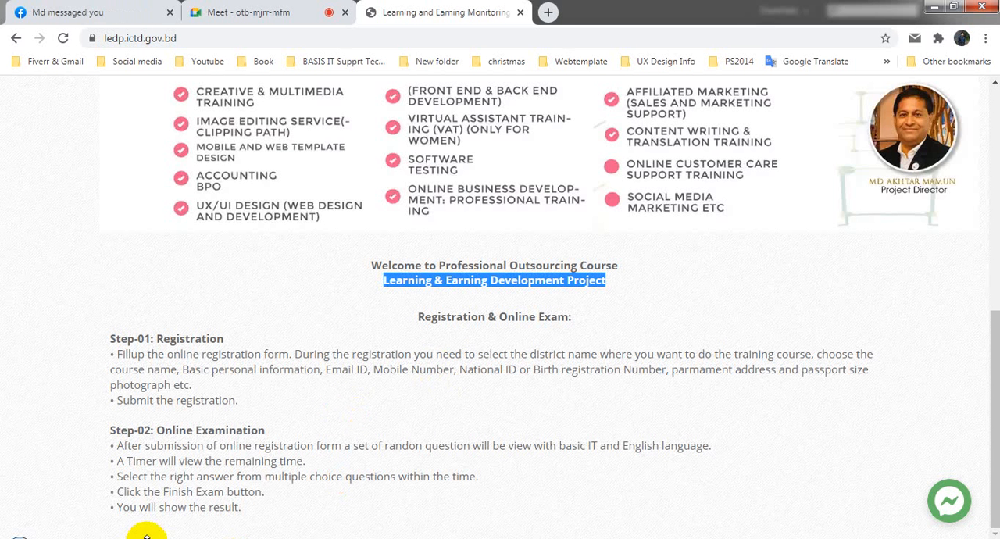
pyautogui.click(116, 538)
pyautogui.click(356, 244)
pyautogui.write('Learning & Earning Development Project')
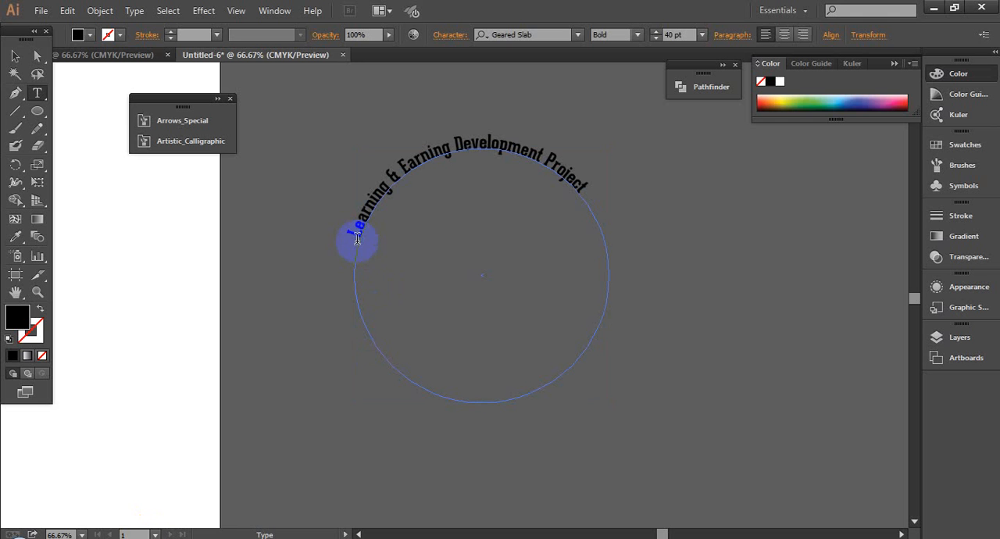
# - Change the new wording to uppercase and flip it to the inside of the circle so it runs along the bottom arc
pyautogui.click(15, 56)
pyautogui.click(136, 11)
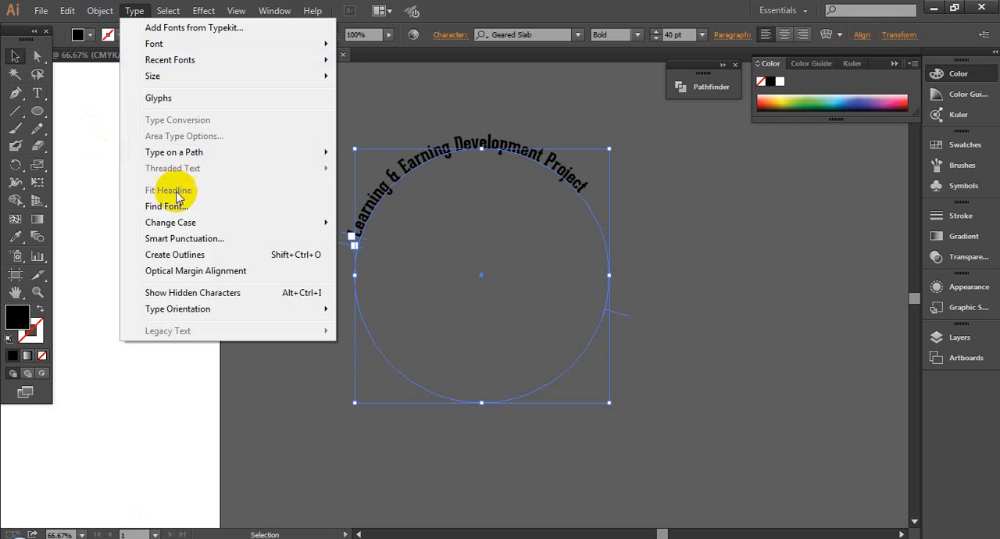
pyautogui.moveTo(175, 222)
pyautogui.click(380, 222)
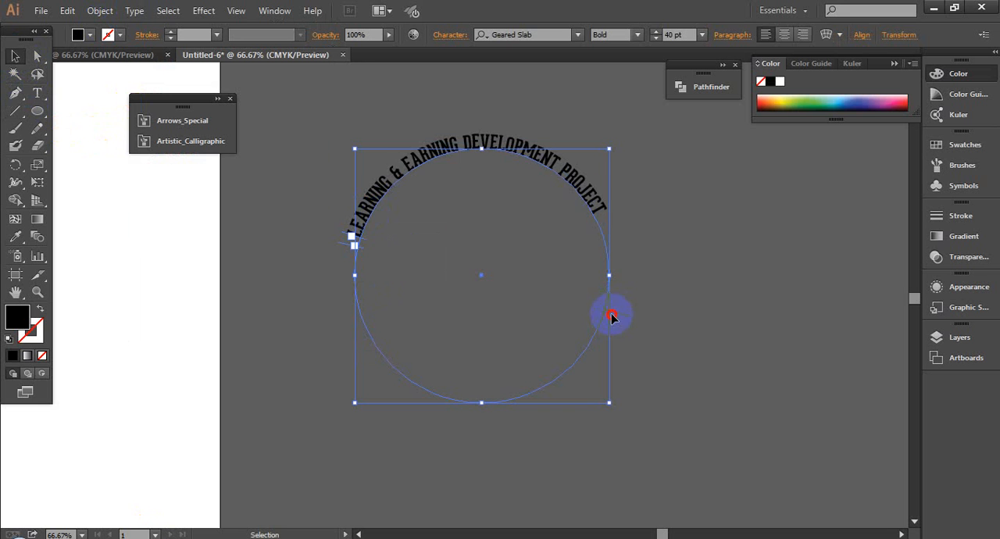
pyautogui.moveTo(611, 317); pyautogui.dragTo(404, 304)
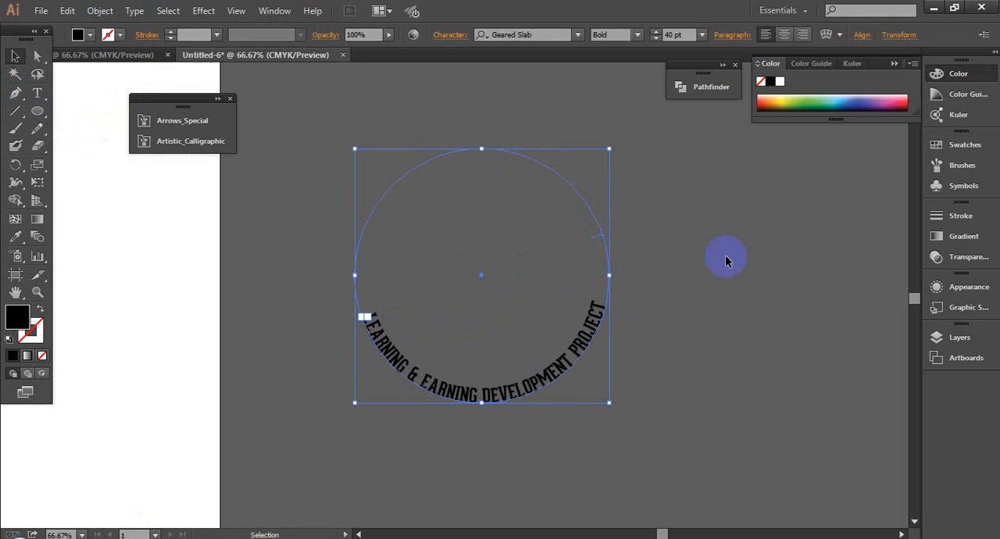
# - Show the hidden "WELCOME TO PROFESSIONAL OUTSOURCING COURSE" text and leave both circle texts deselected
pyautogui.click(726, 256)
pyautogui.hotkey('ctrl', 'alt', '3')
pyautogui.click(725, 256)
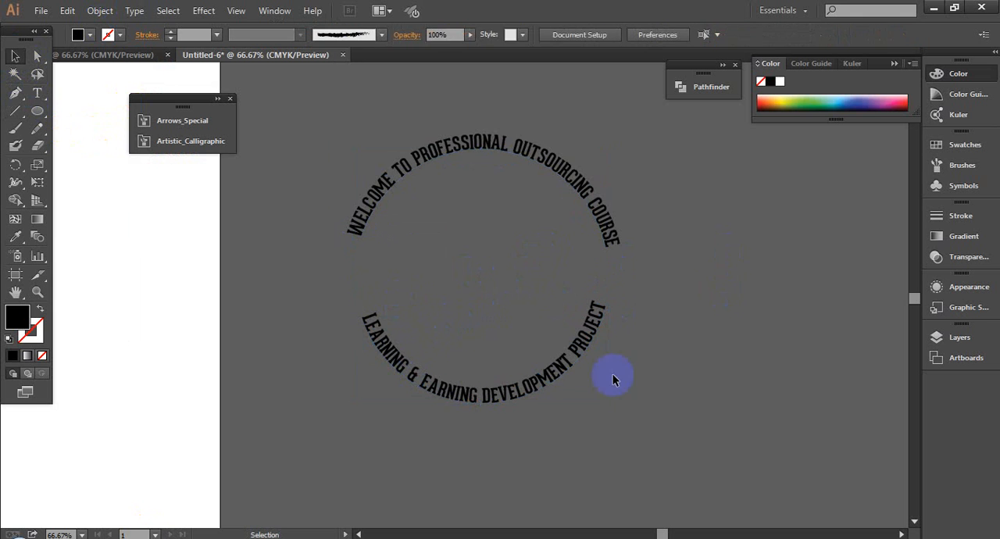
# - Select the two circle texts together to check how they share the same circle, and deselect them
pyautogui.click(556, 361)
pyautogui.moveTo(618, 248); pyautogui.dragTo(645, 216)
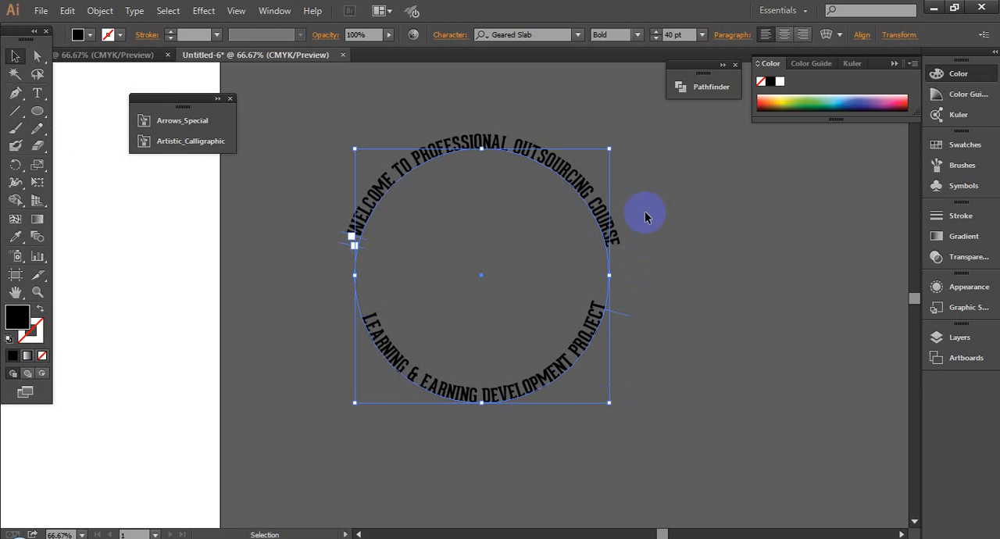
pyautogui.moveTo(356, 411); pyautogui.dragTo(356, 410)
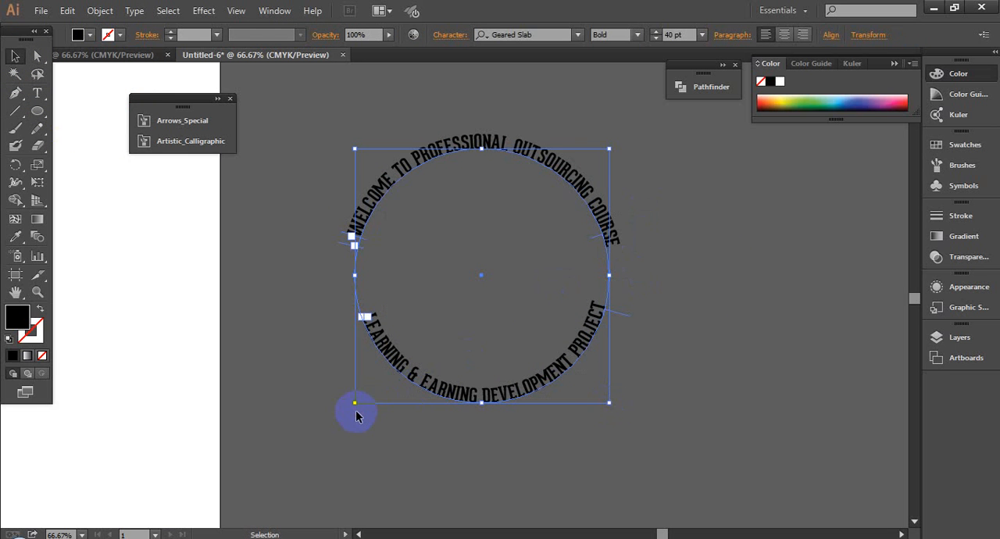
pyautogui.click(719, 374)
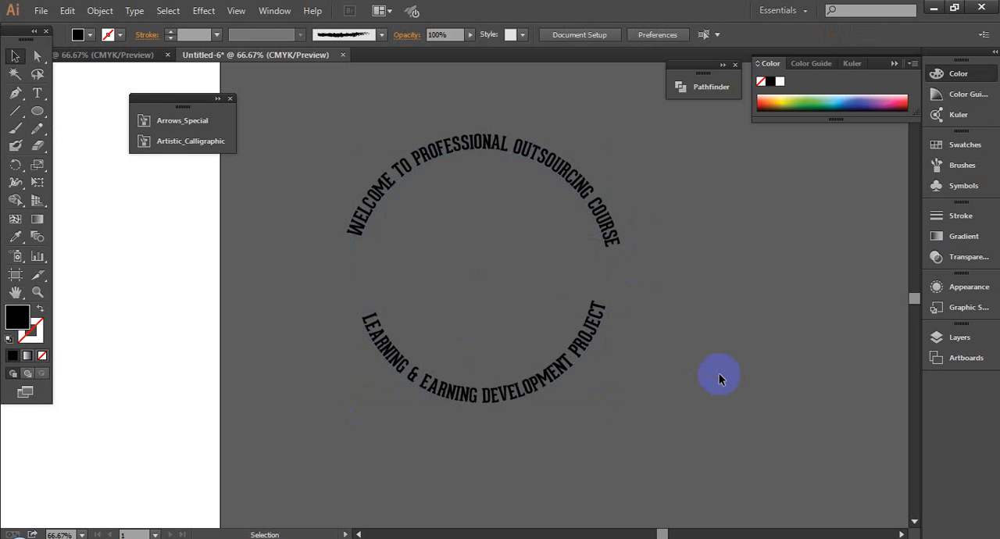
# - Enlarge the bottom circle text proportionally from its center to about 43.19 pt, moving its lettering outward toward the top text's ring
pyautogui.click(557, 384)
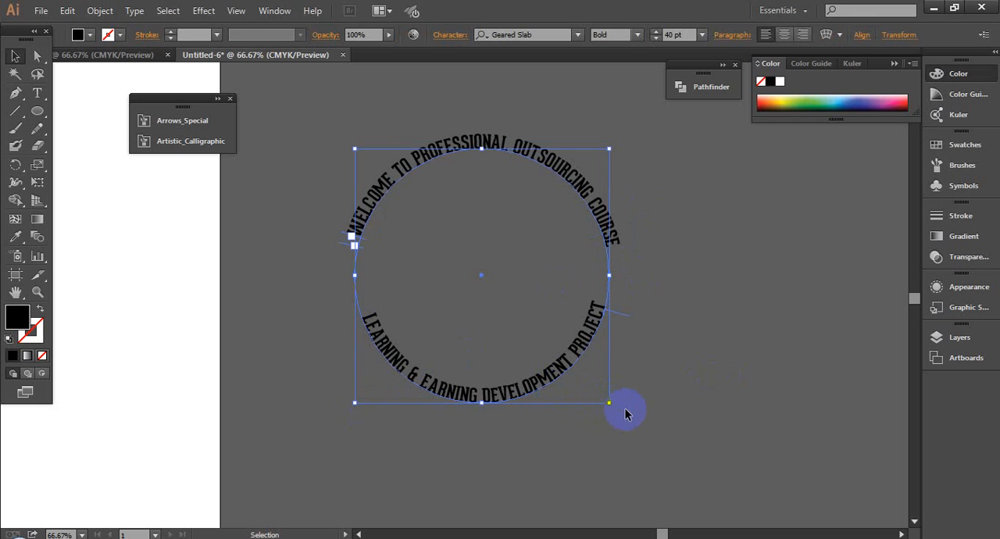
pyautogui.click(614, 409)
pyautogui.scroll(-2, 649, 356)
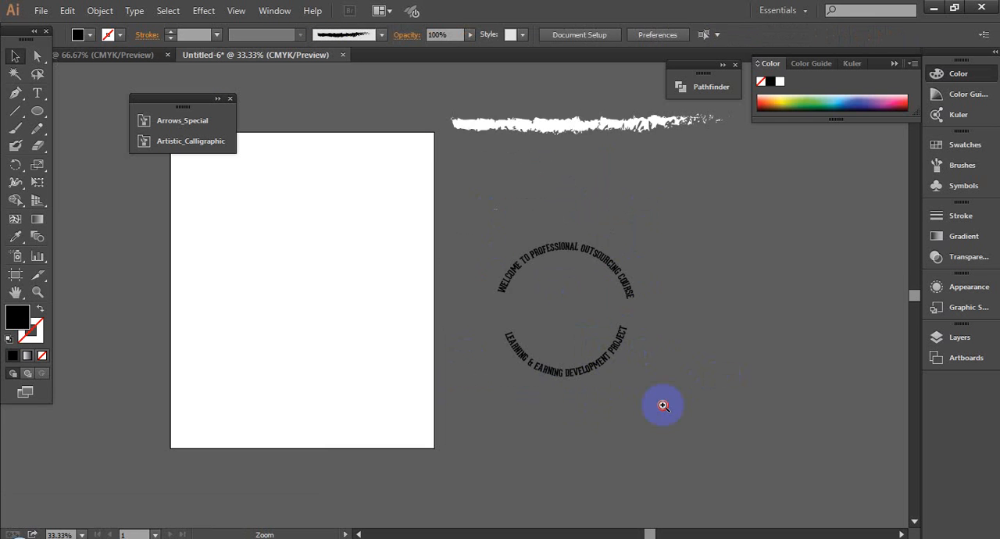
pyautogui.scroll(2, 662, 405)
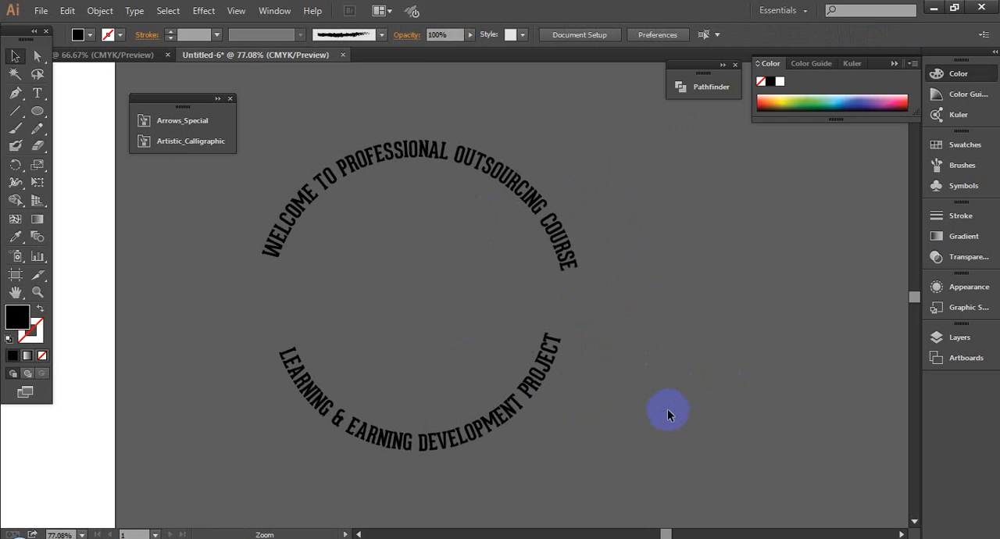
pyautogui.click(506, 403)
pyautogui.moveTo(629, 460); pyautogui.dragTo(675, 425)
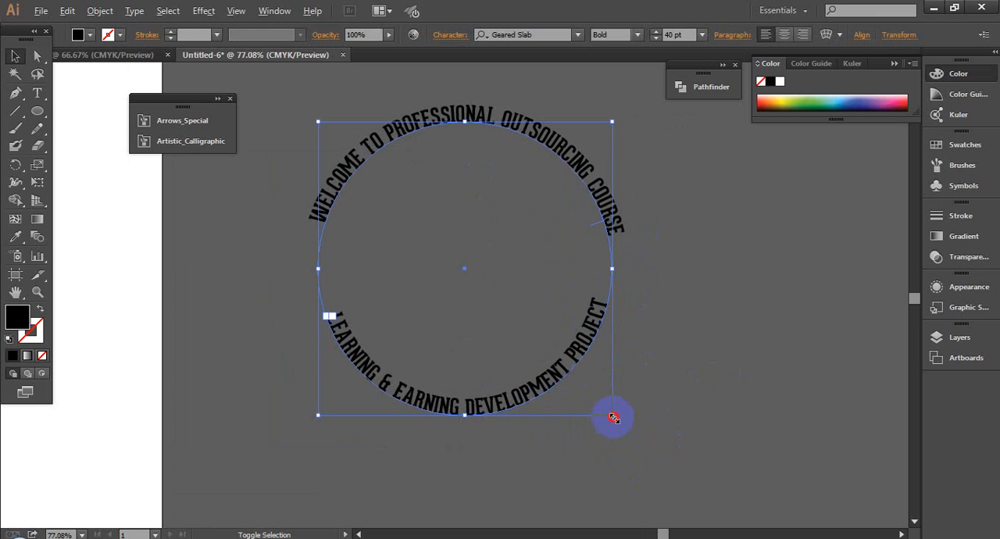
pyautogui.moveTo(613, 417); pyautogui.dragTo(626, 429)
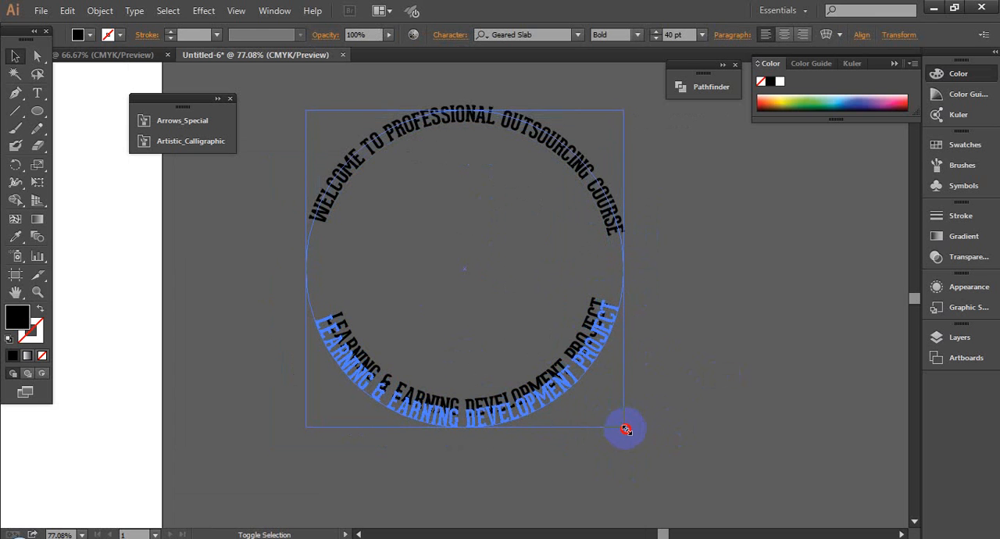
pyautogui.click(734, 418)
# - Compare the two text circles and enlarge the bottom text slightly more from its center, to about 44.59 pt
pyautogui.click(599, 359)
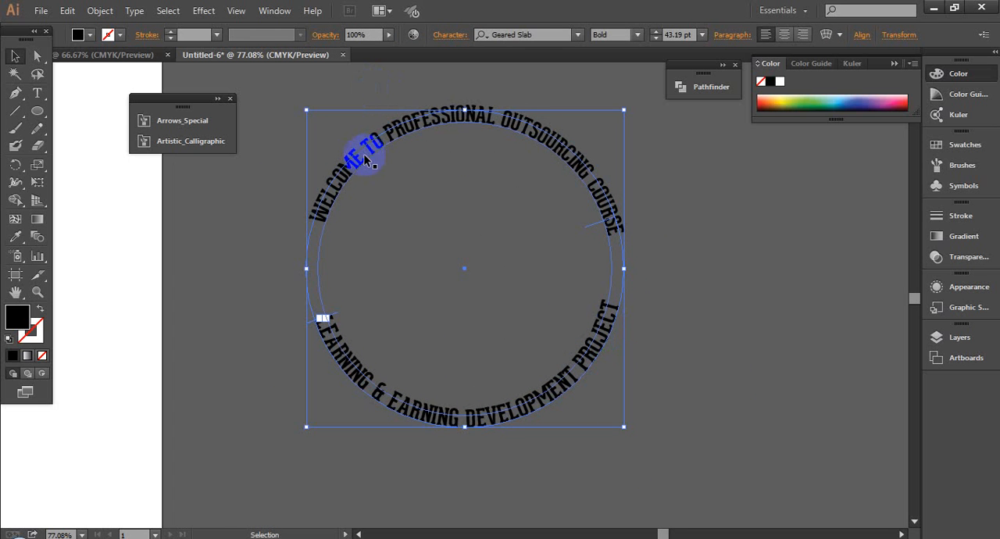
pyautogui.click(627, 438)
pyautogui.click(549, 387)
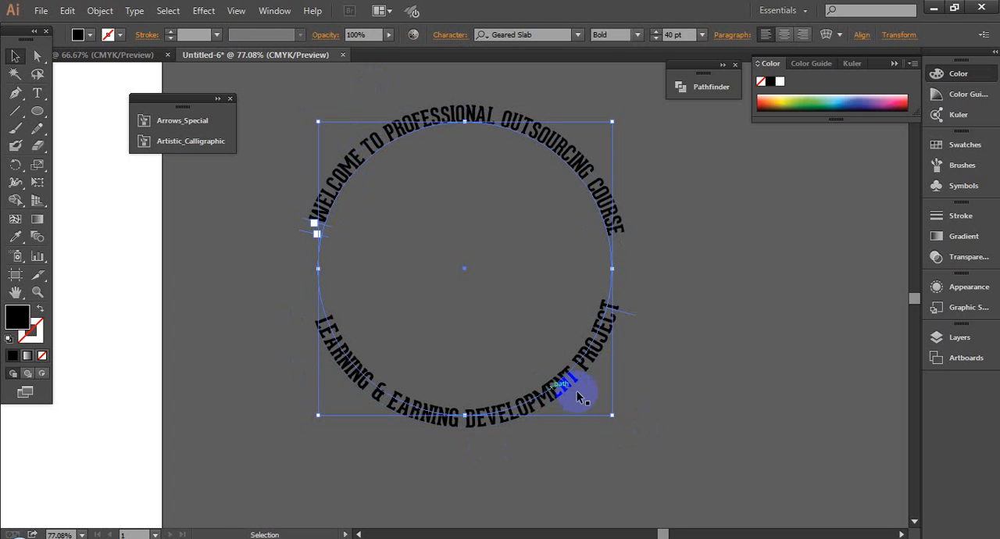
pyautogui.click(577, 383)
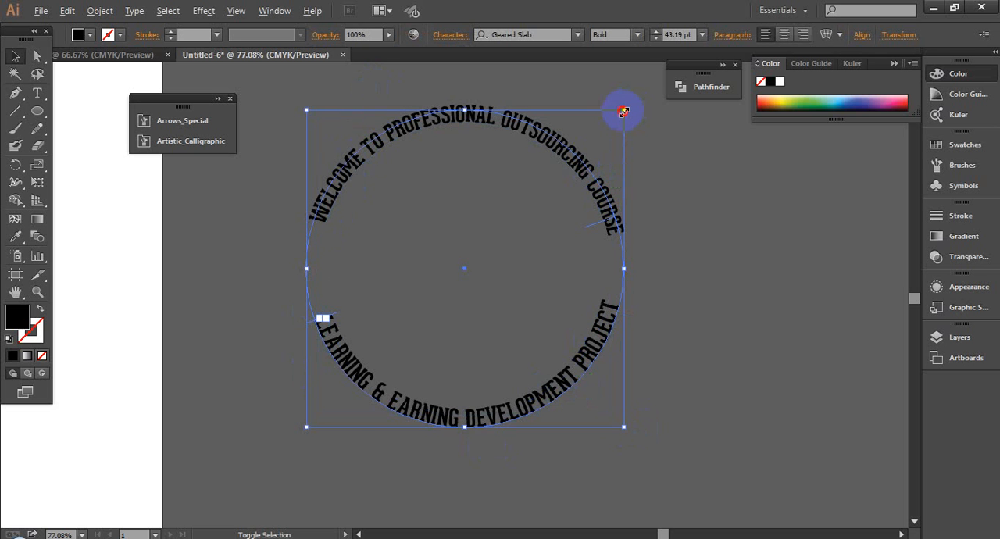
pyautogui.moveTo(622, 112); pyautogui.dragTo(628, 94)
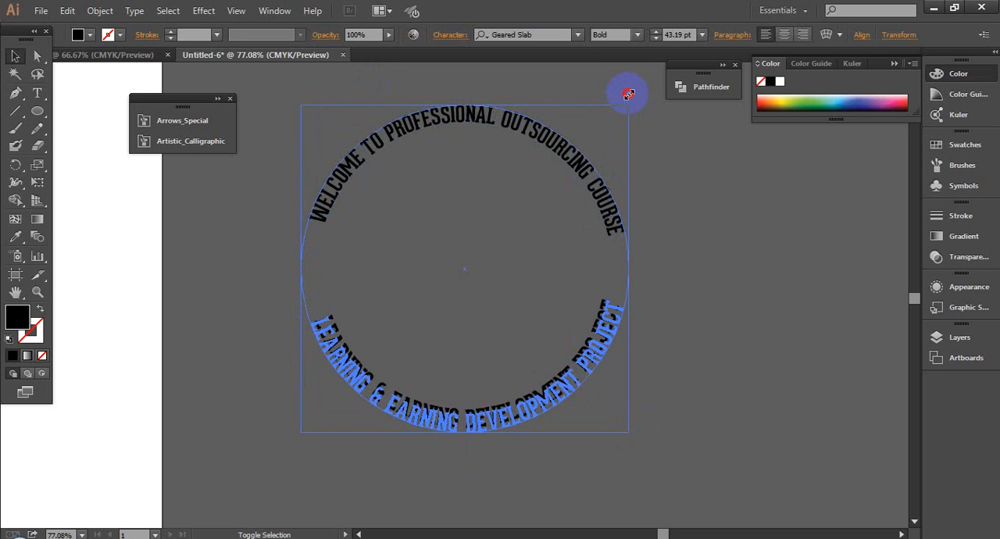
pyautogui.click(756, 288)
pyautogui.scroll(-3, 756, 287)
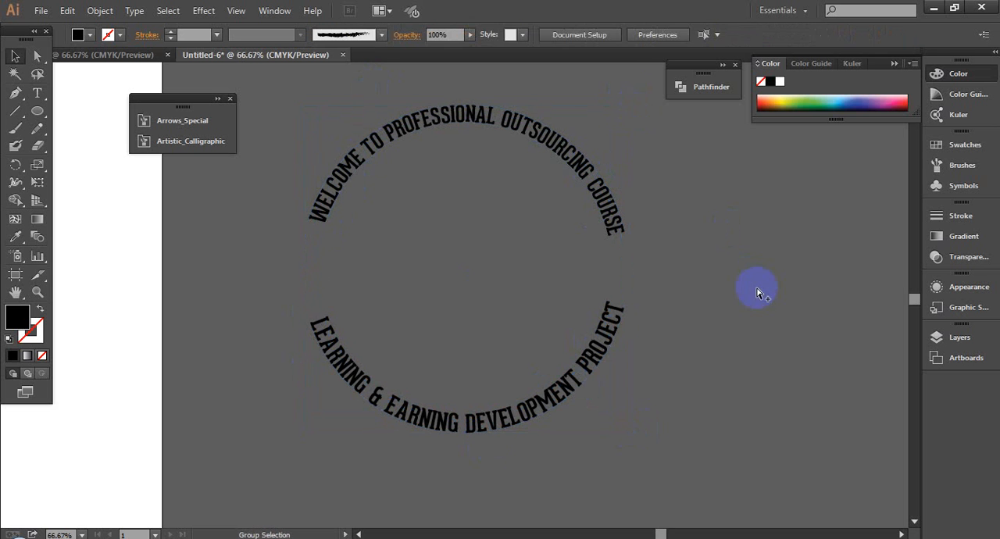
# - Try to flip the "WELCOME TO PROFESSIONAL OUTSOURCING COURSE" text to the inside of its circle along the bottom arc
pyautogui.moveTo(520, 189); pyautogui.dragTo(806, 398)
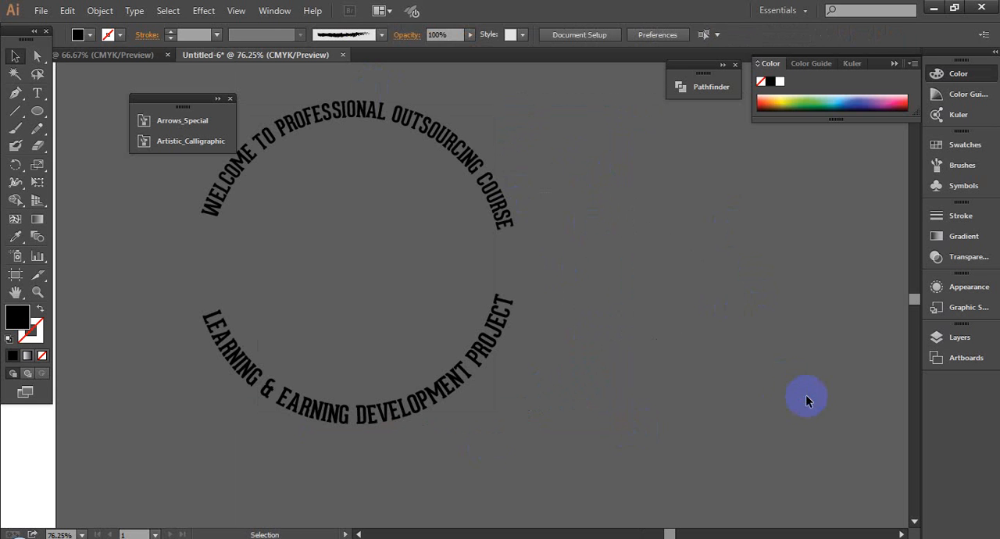
pyautogui.click(500, 209)
pyautogui.click(597, 358)
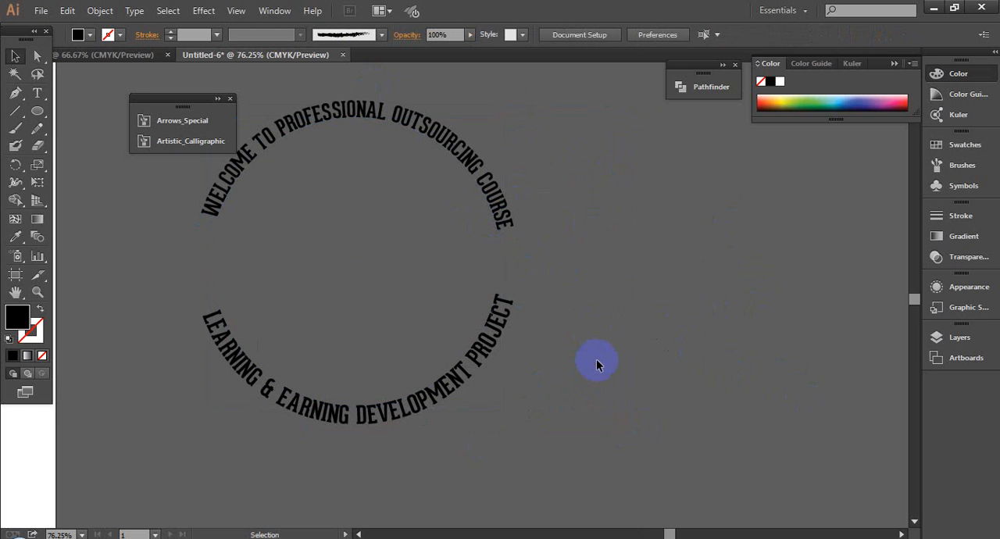
pyautogui.scroll(-1, 597, 365)
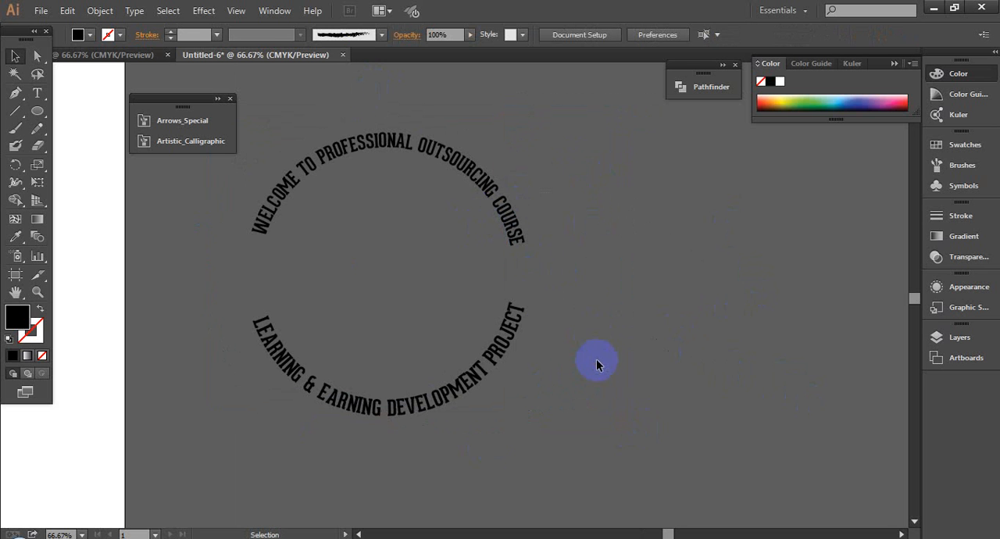
pyautogui.click(492, 208)
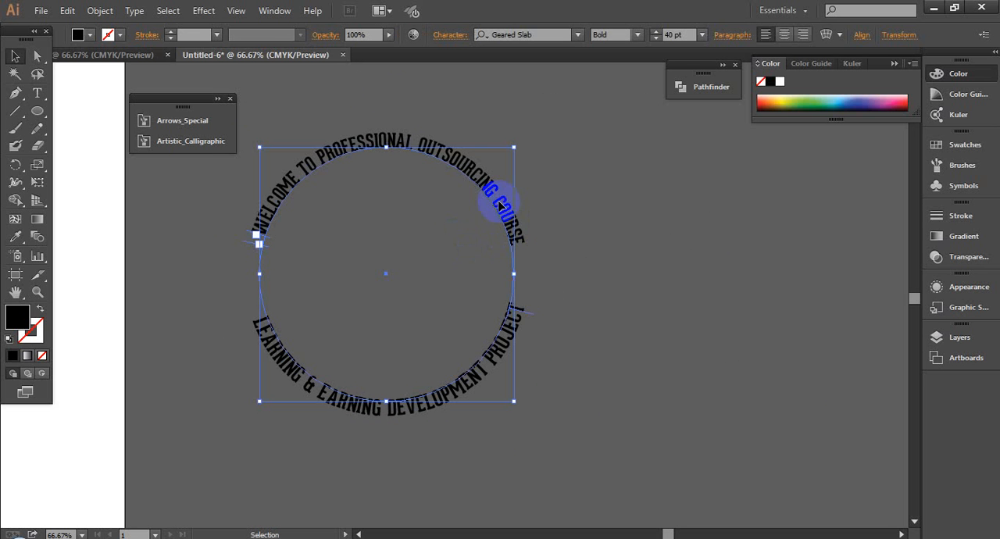
pyautogui.moveTo(513, 318); pyautogui.dragTo(437, 267)
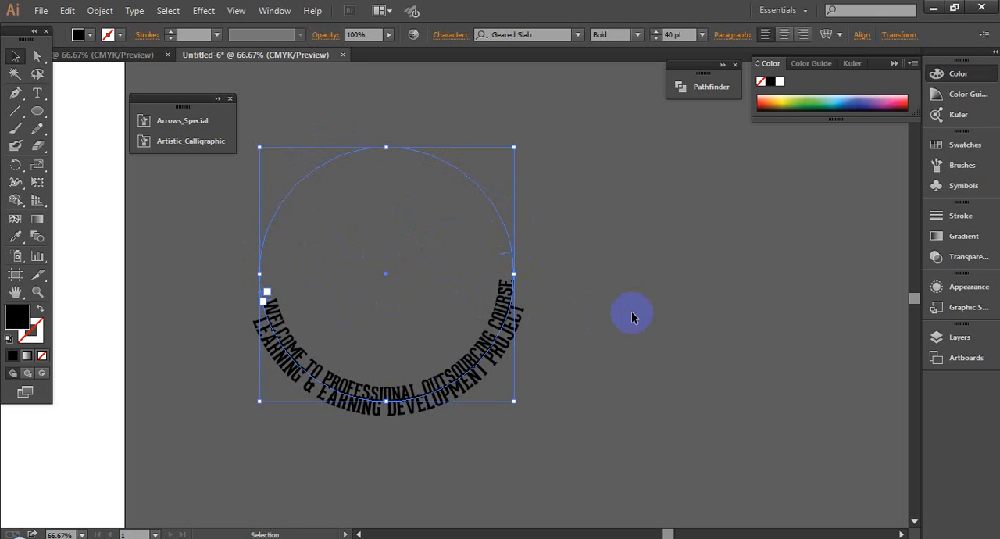
pyautogui.click(478, 276)
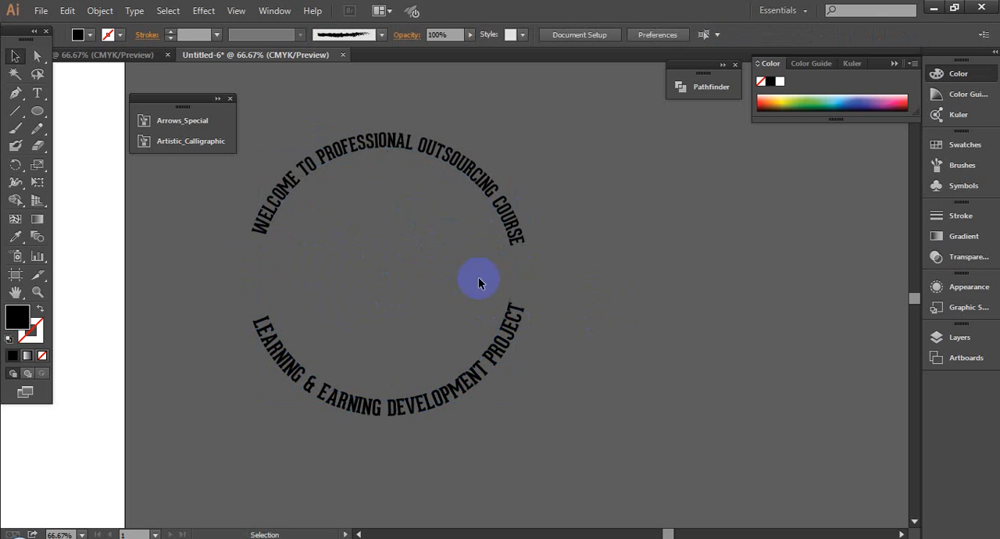
# - Slide the bottom text clockwise along its circle and select both texts to compare their paths up close at the word "PROJECT"
pyautogui.click(499, 321)
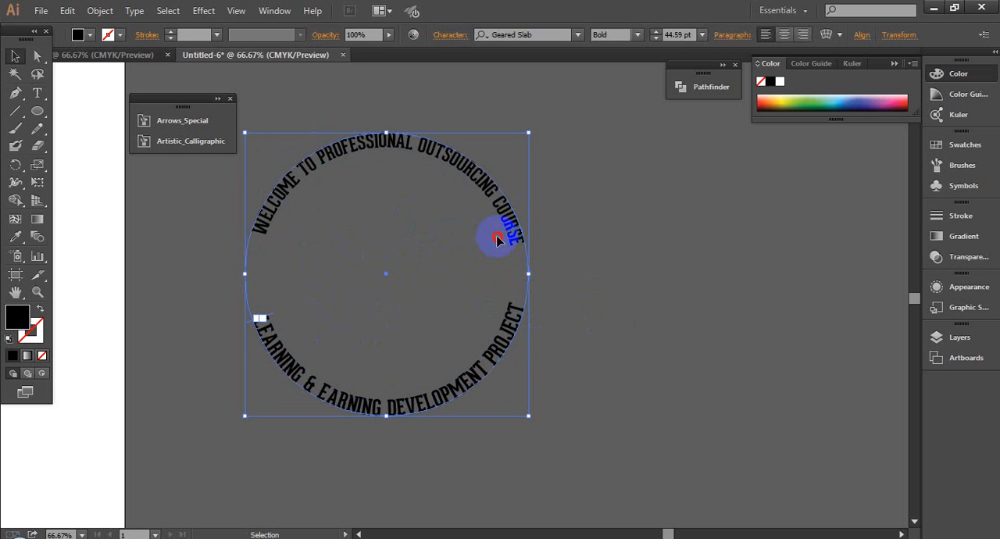
pyautogui.moveTo(497, 240); pyautogui.dragTo(520, 258)
pyautogui.moveTo(591, 192); pyautogui.dragTo(445, 355)
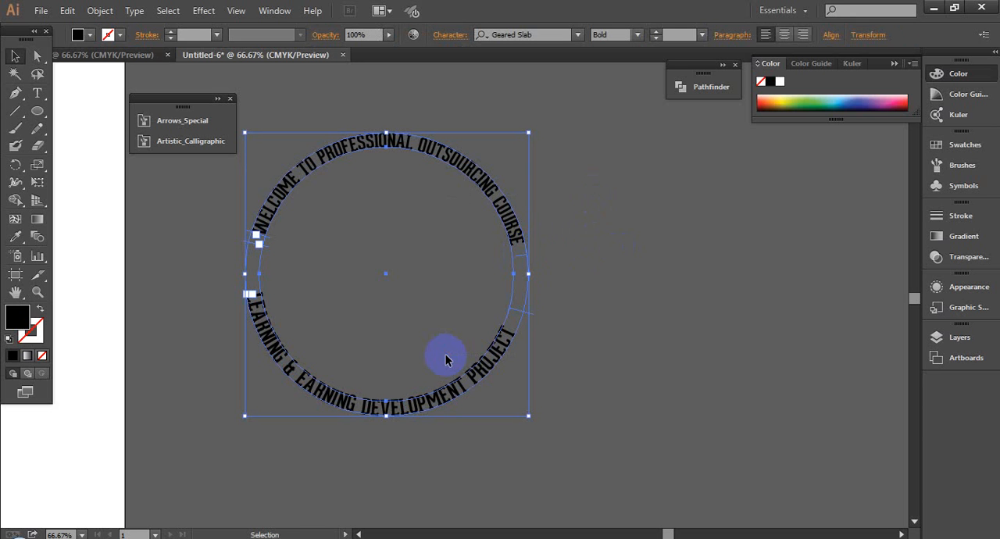
pyautogui.hotkey('ctrl', 'space')
pyautogui.moveTo(446, 354); pyautogui.dragTo(522, 391)
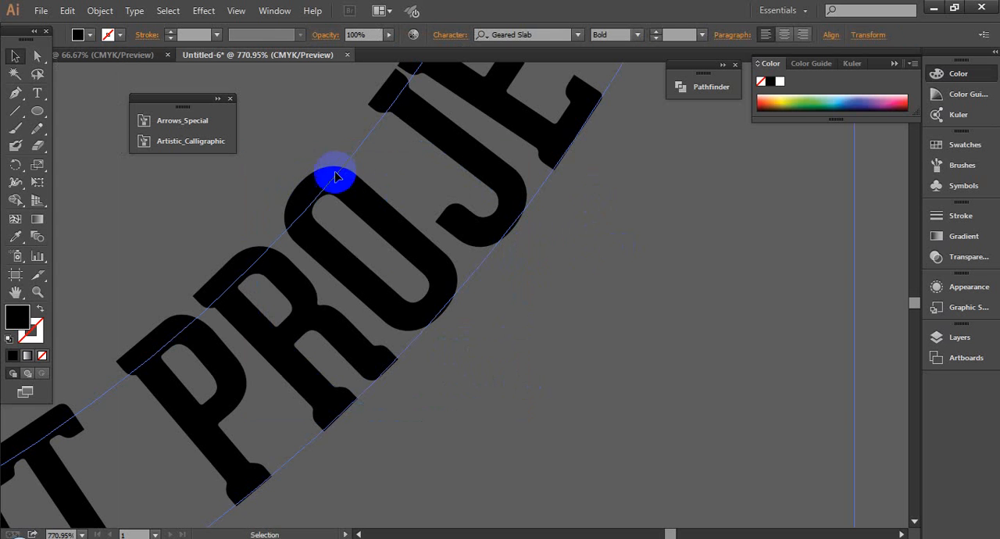
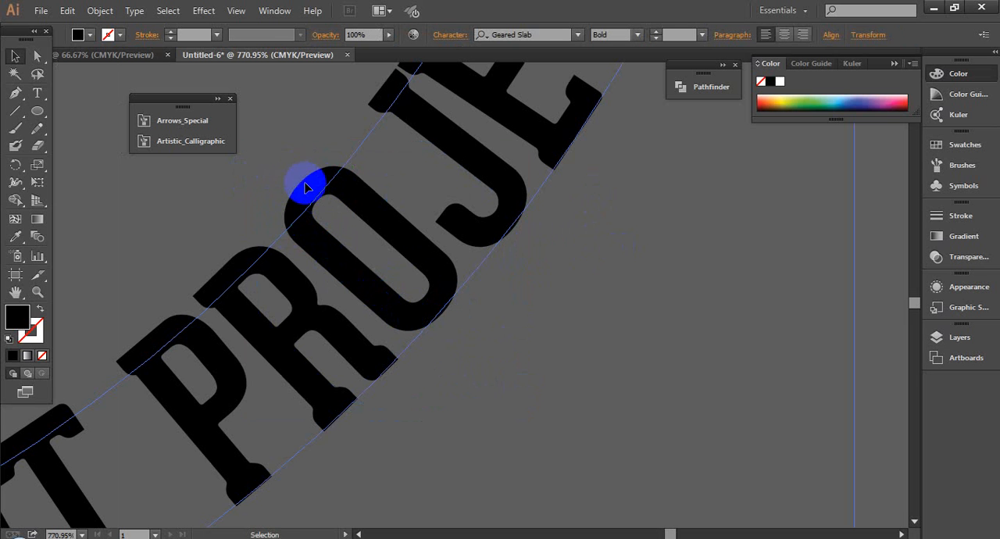
# - Deselect both circle texts and check how the top and bottom wording fit together in one ring
pyautogui.scroll(-9, 587, 320)
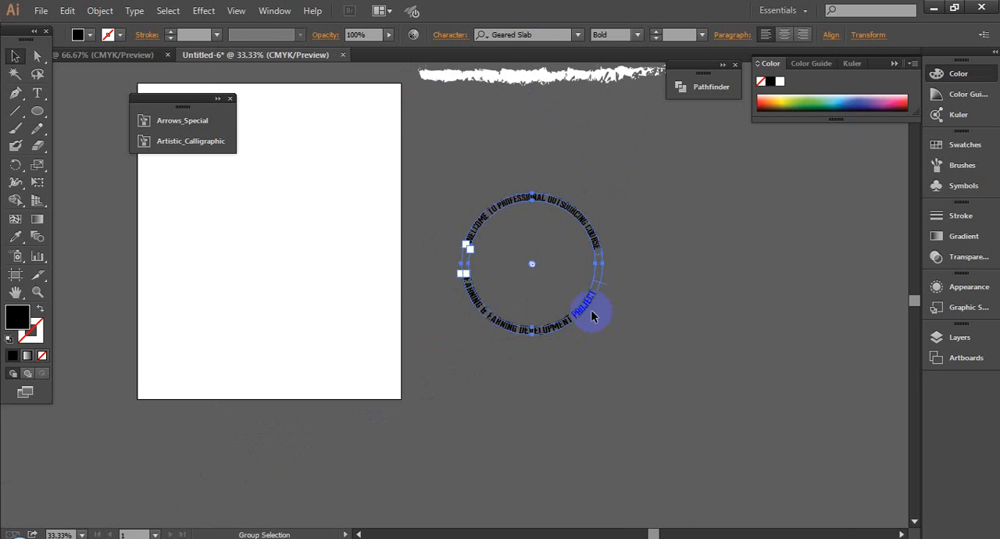
pyautogui.click(647, 334)
pyautogui.moveTo(410, 160); pyautogui.dragTo(726, 408)
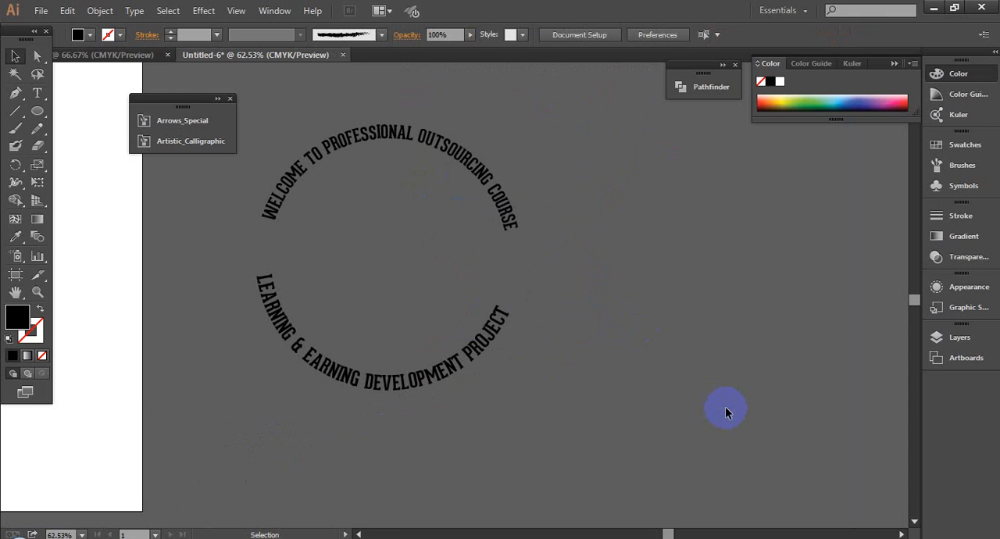
pyautogui.moveTo(36, 107); pyautogui.dragTo(76, 162)
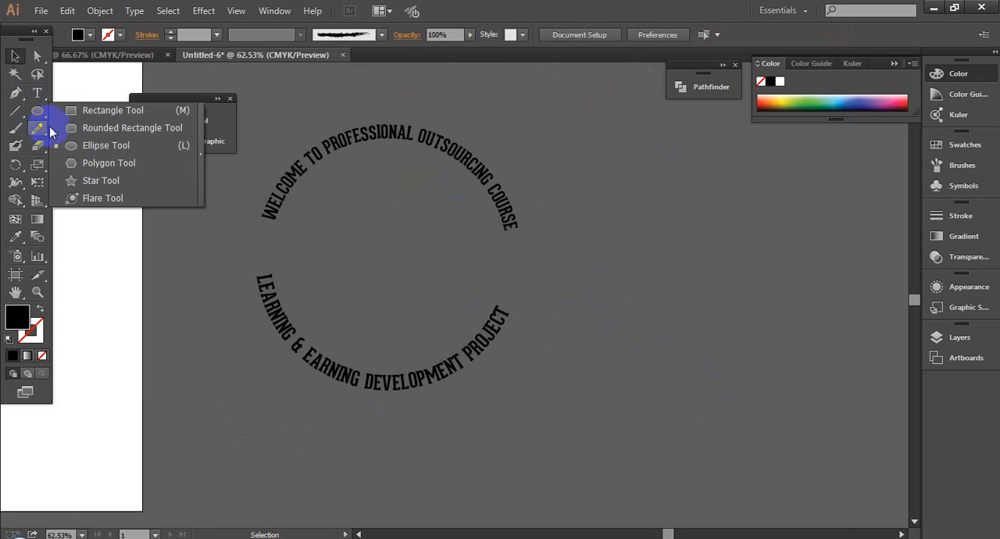
pyautogui.click(16, 53)
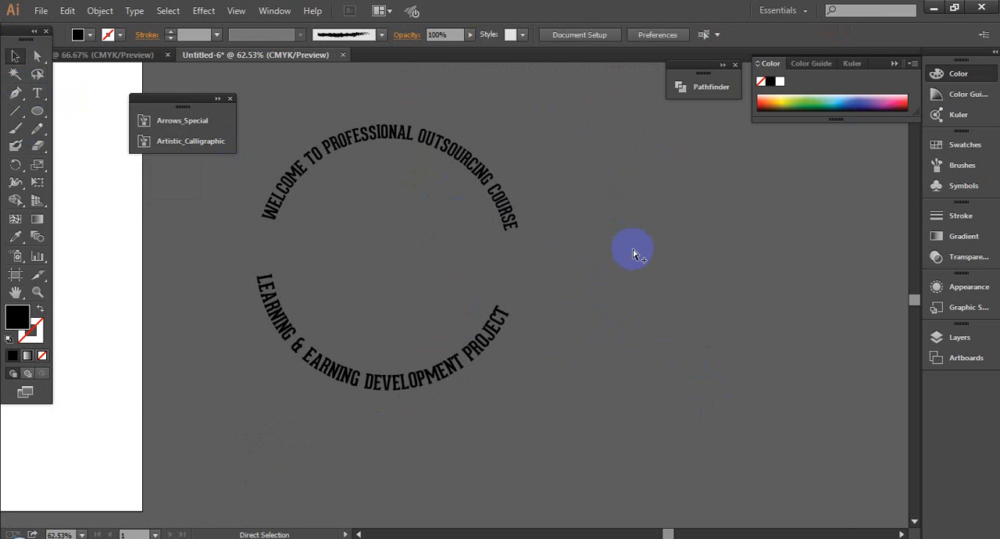
pyautogui.scroll(-4, 633, 251)
pyautogui.moveTo(709, 268); pyautogui.dragTo(537, 266)
pyautogui.moveTo(350, 146); pyautogui.dragTo(587, 346)
pyautogui.moveTo(661, 333); pyautogui.dragTo(604, 326)
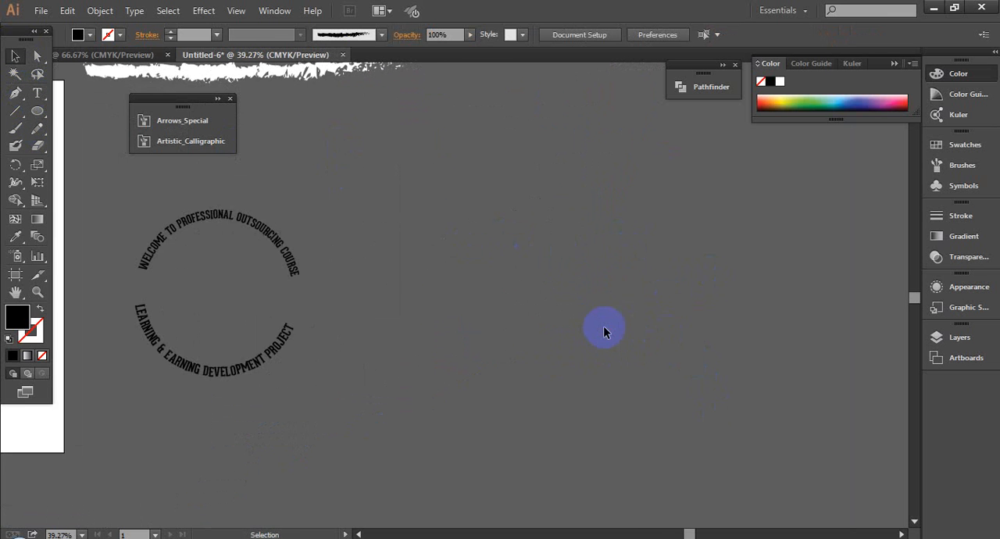
pyautogui.keyDown('ctrl'); pyautogui.click(440, 262); pyautogui.keyUp('ctrl')
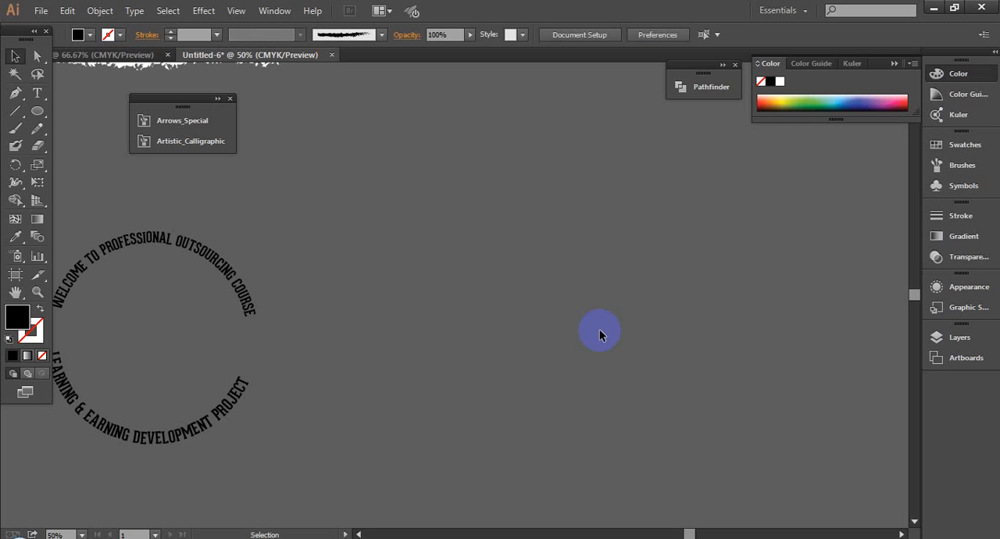
pyautogui.click(38, 113)
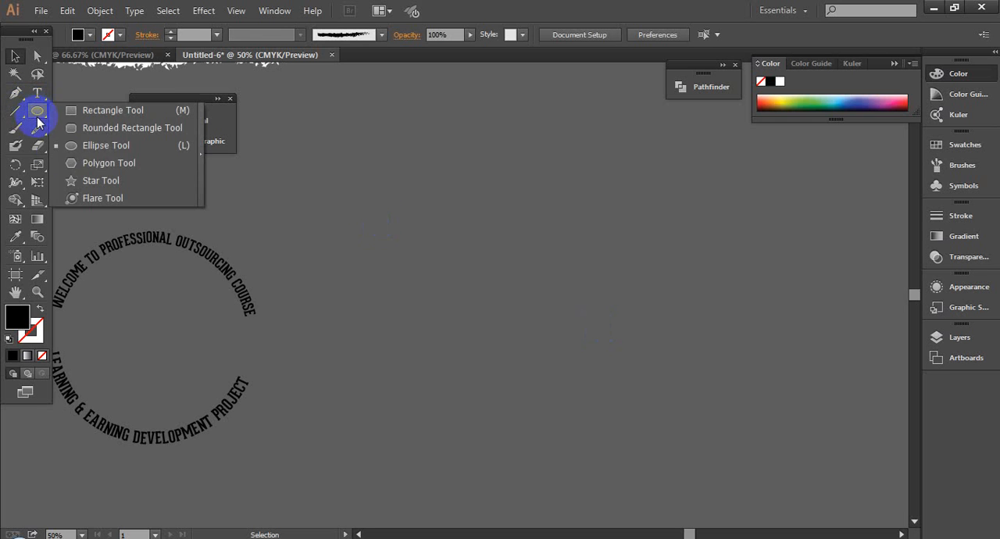
pyautogui.click(307, 306)
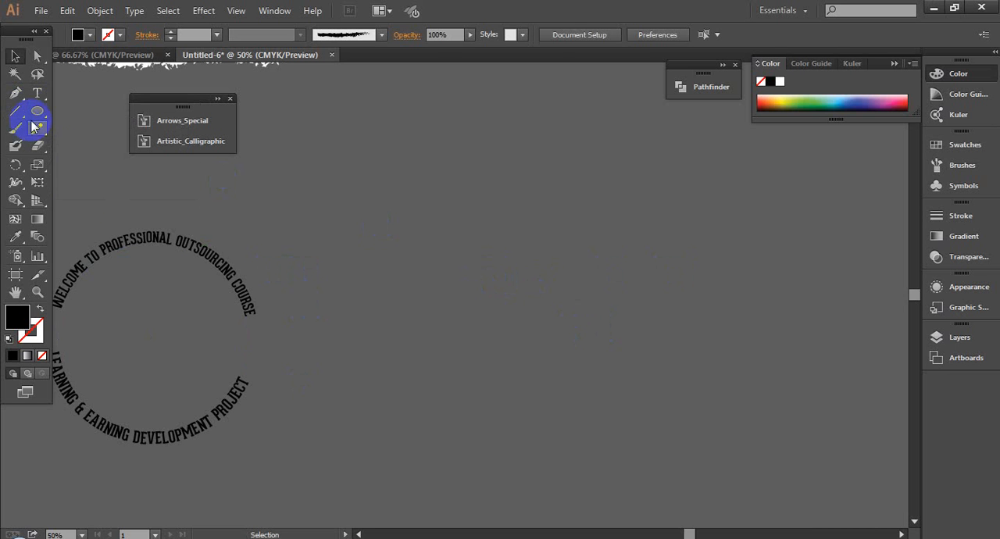
# - Paste "Learning & Earning Development Project" as a separate straight text in the empty area beside the circle and select it
pyautogui.click(37, 92)
pyautogui.click(630, 255)
pyautogui.write('Learning & Earning Development Project')
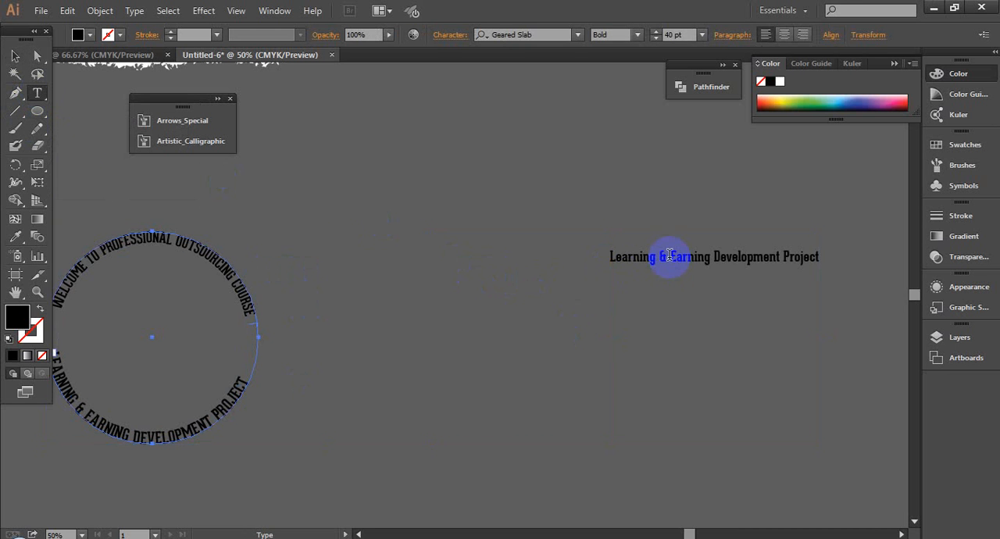
pyautogui.click(12, 54)
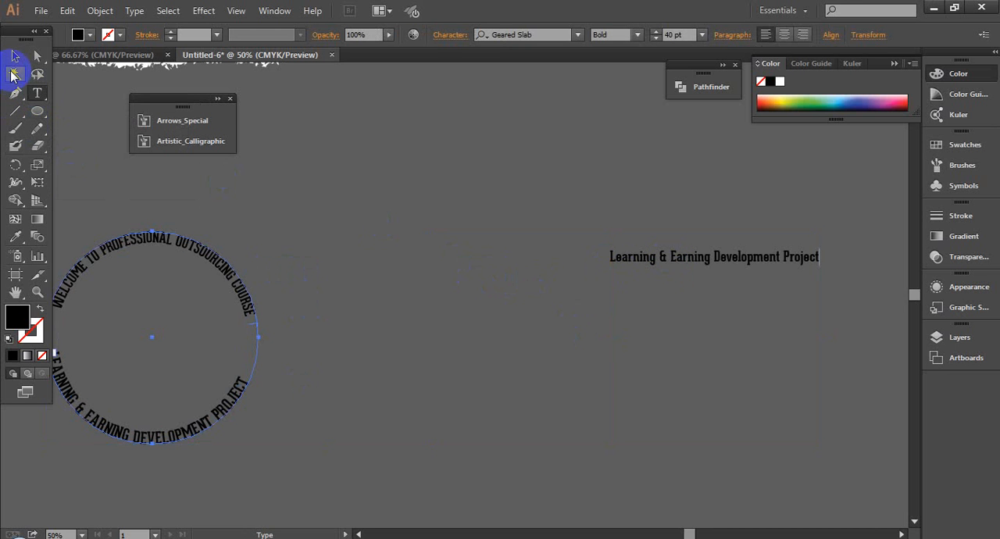
pyautogui.click(691, 303)
pyautogui.click(656, 257)
# - Enlarge the straight "Learning & Earning Development Project" text to about 144.93 pt and move it slightly up beside the circle
pyautogui.scroll(-2, 542, 306)
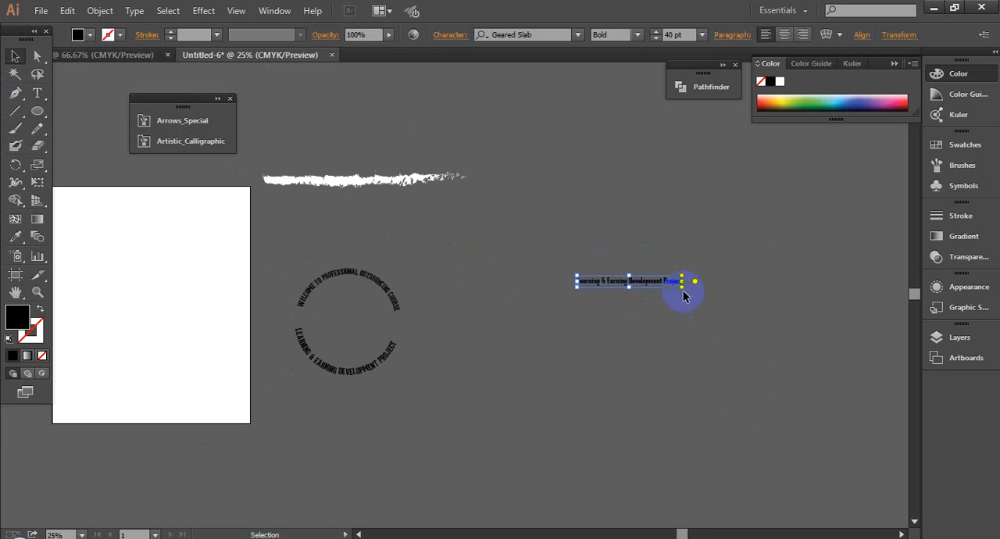
pyautogui.moveTo(681, 282); pyautogui.dragTo(820, 325)
pyautogui.moveTo(702, 327); pyautogui.dragTo(598, 326)
pyautogui.click(613, 279)
pyautogui.moveTo(613, 278); pyautogui.dragTo(683, 238)
pyautogui.click(609, 408)
pyautogui.click(588, 248)
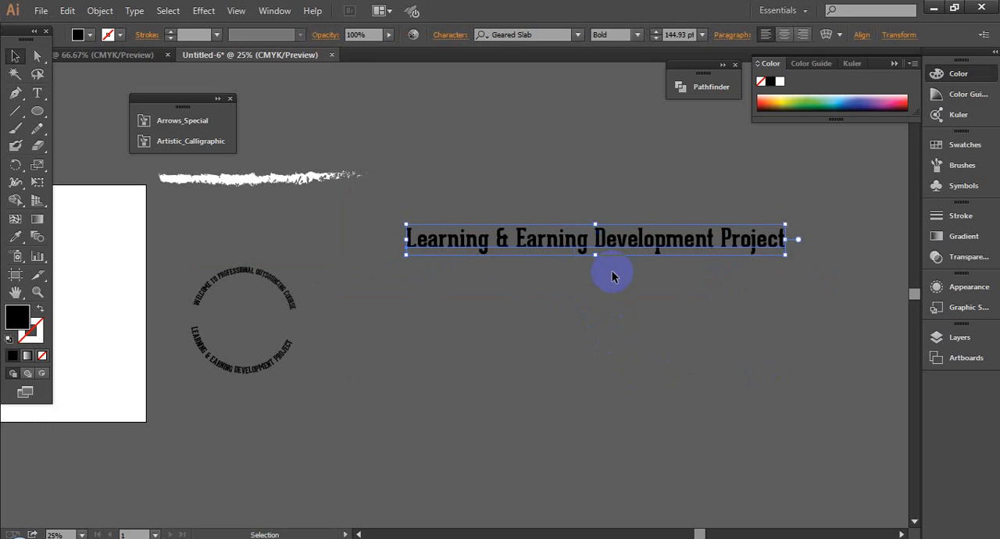
# - Give the enlarged straight text a 28 pt black stroke
pyautogui.click(604, 321)
pyautogui.moveTo(431, 201); pyautogui.dragTo(736, 339)
pyautogui.scroll(-2, 736, 342)
pyautogui.click(615, 271)
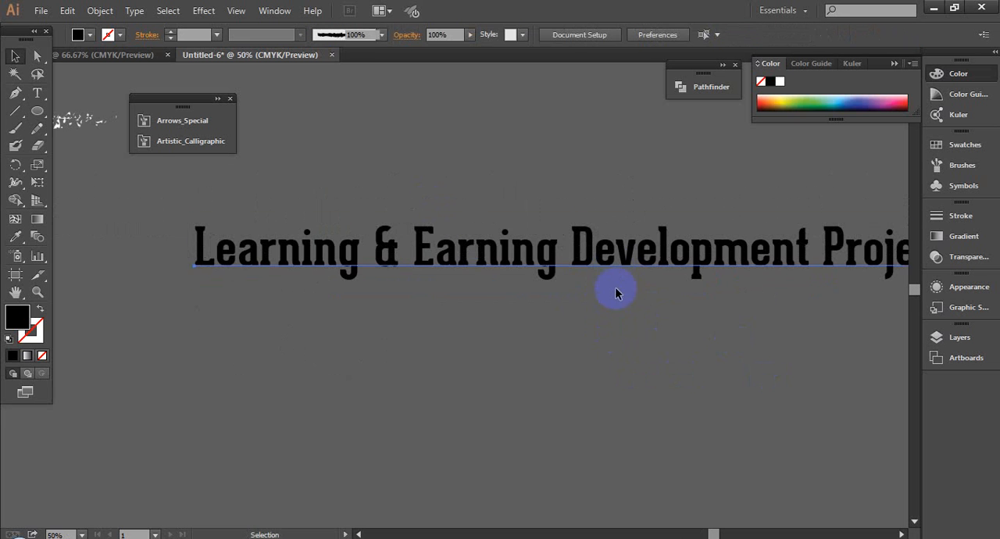
pyautogui.moveTo(594, 333); pyautogui.dragTo(509, 338)
pyautogui.click(508, 321)
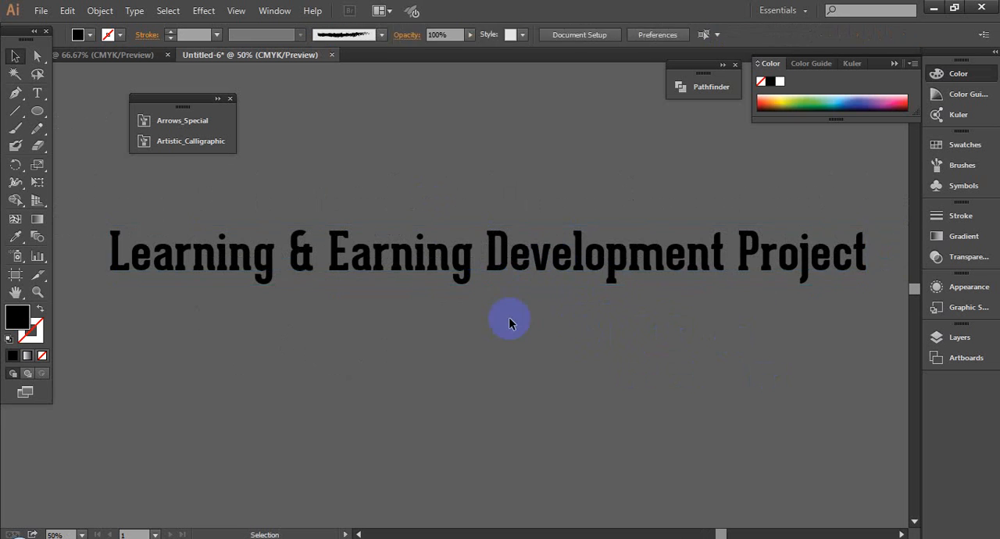
pyautogui.click(493, 264)
pyautogui.press('a')
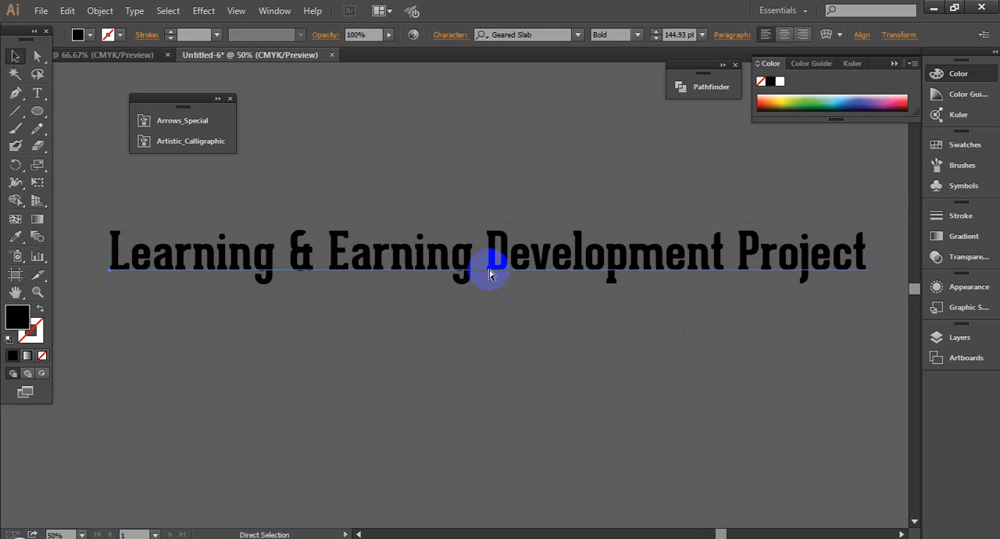
pyautogui.press('v')
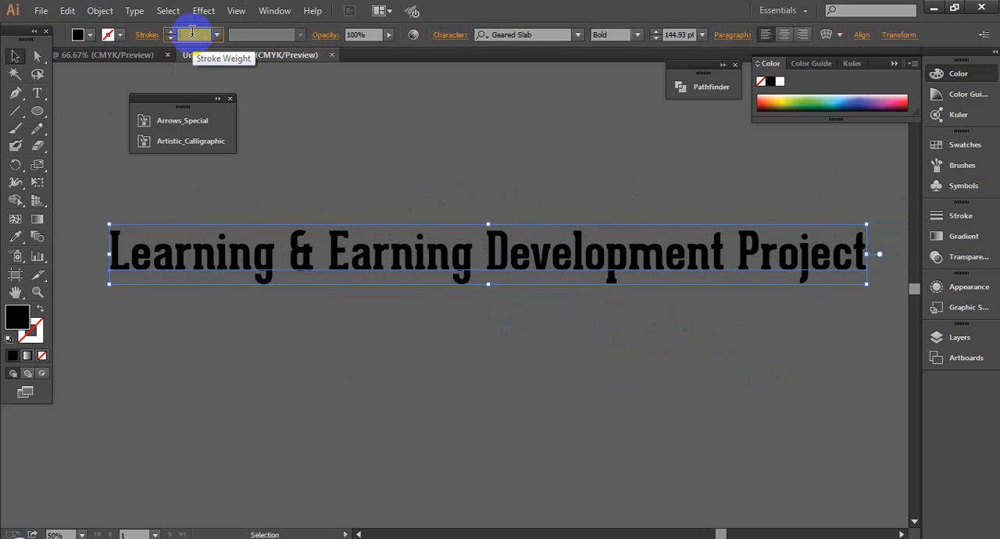
pyautogui.scroll(20, 192, 32)
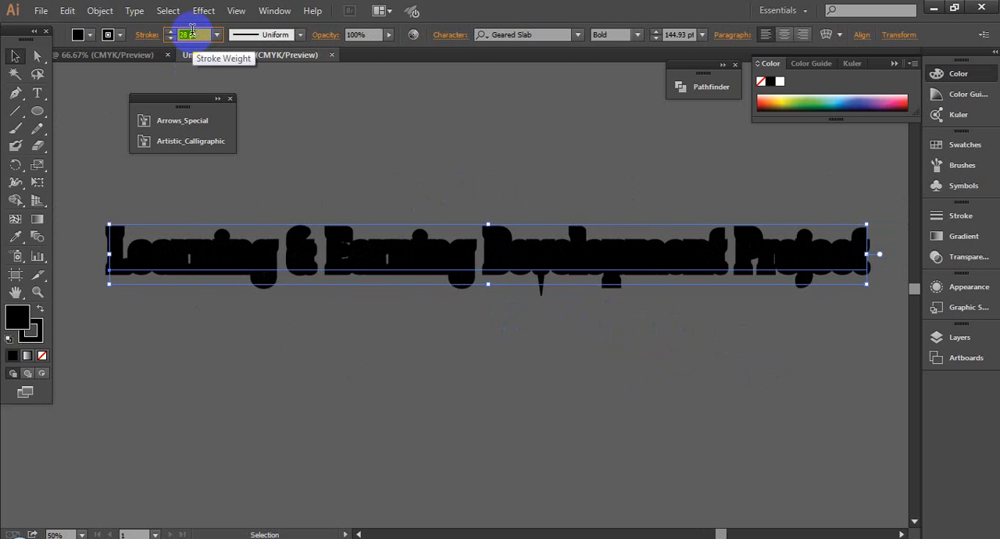
pyautogui.click(591, 407)
# - Set the straight text's stroke weight to 40 pt and reselect the text
pyautogui.click(515, 235)
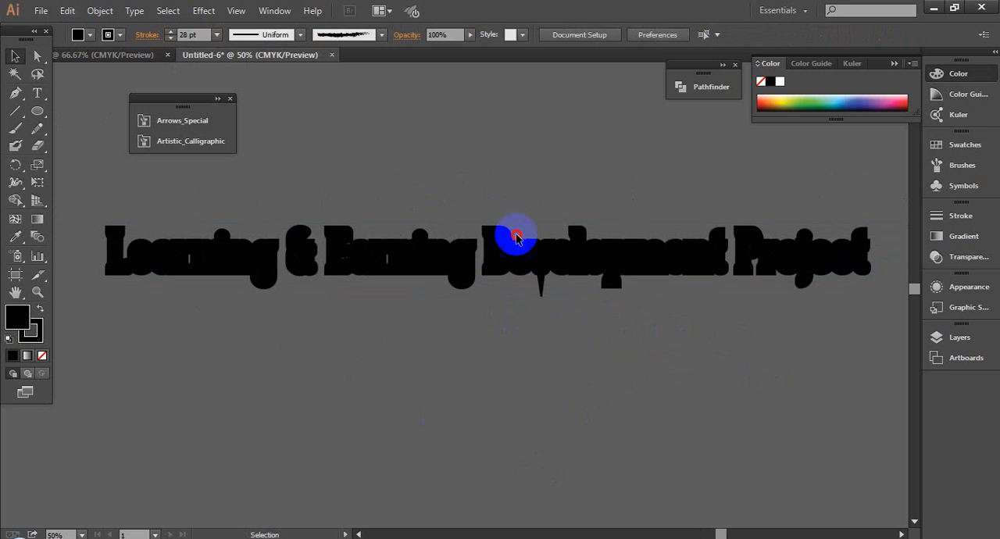
pyautogui.click(195, 36)
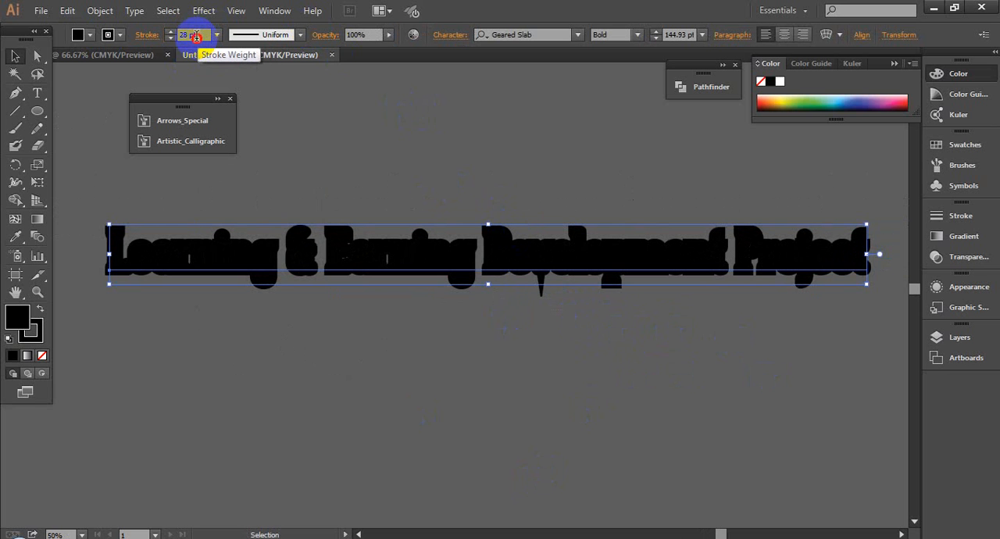
pyautogui.write('40')
pyautogui.press('Return')
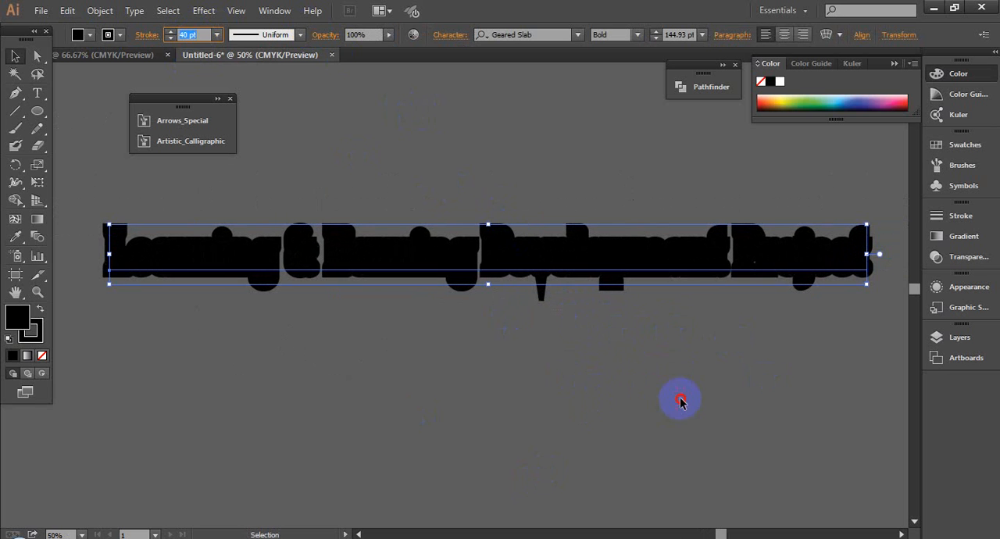
pyautogui.click(679, 401)
pyautogui.click(538, 271)
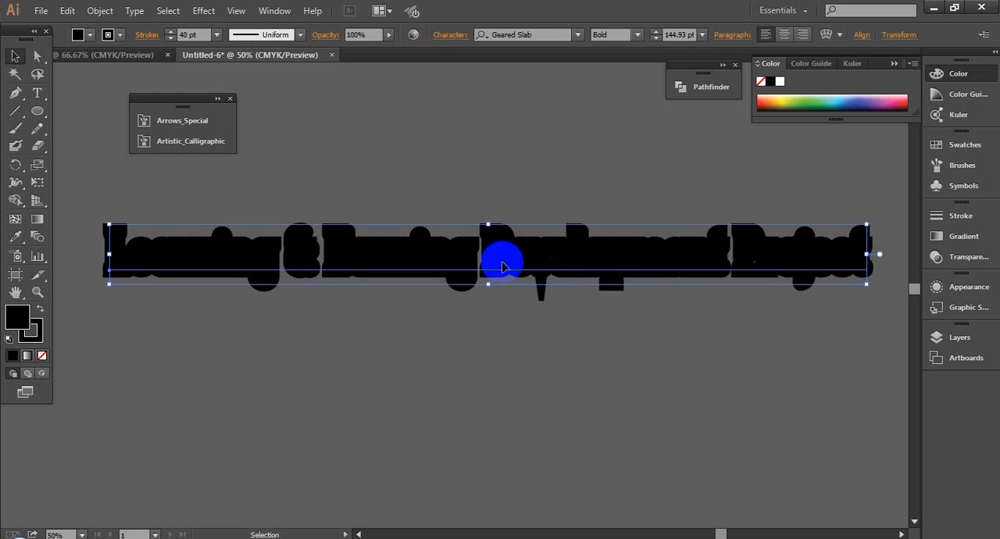
# - Give the straight text's stroke a round cap and a round corner join
pyautogui.click(144, 36)
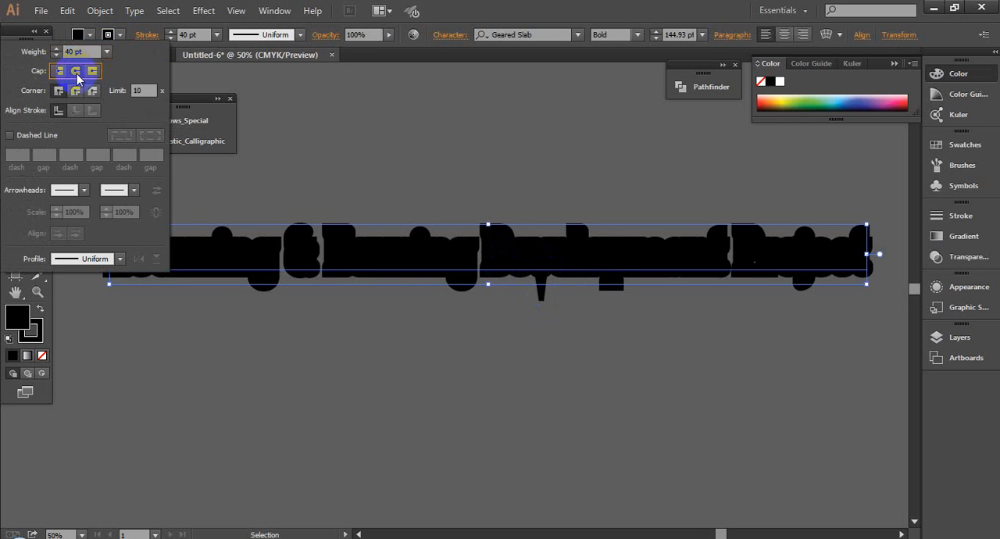
pyautogui.click(59, 92)
pyautogui.click(59, 92)
pyautogui.click(77, 72)
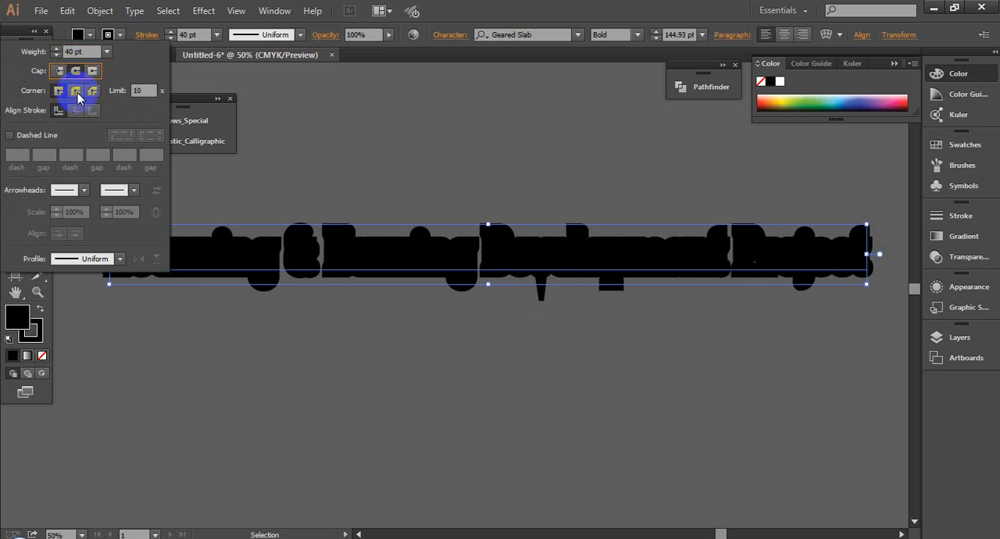
pyautogui.click(76, 92)
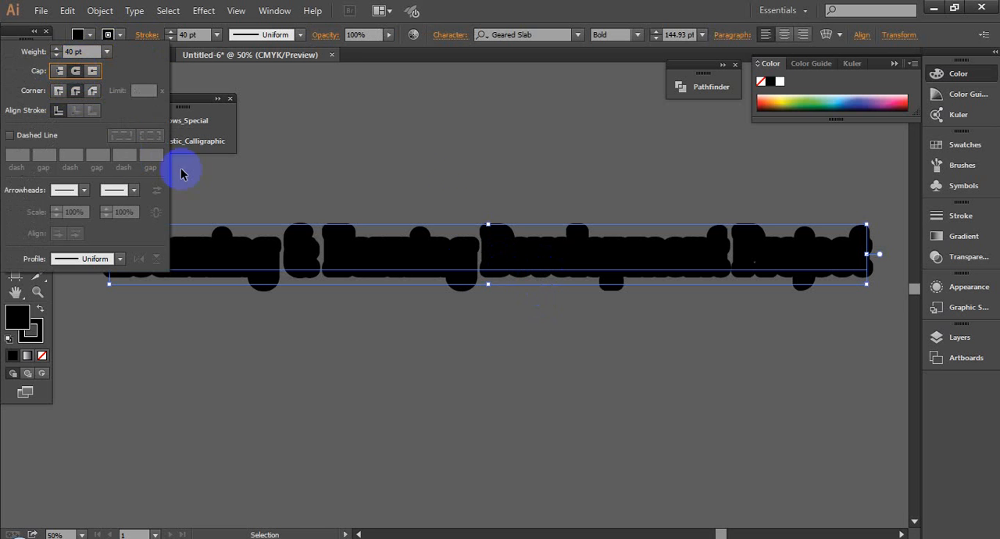
pyautogui.click(474, 352)
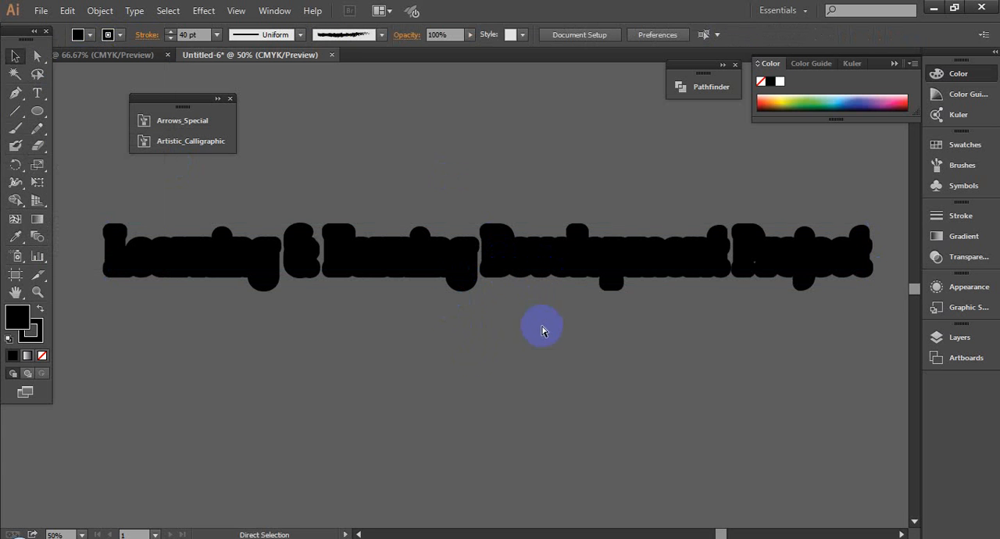
# - Select the stroked text and expand it into letter outlines
pyautogui.scroll(-2, 609, 313)
pyautogui.moveTo(468, 289); pyautogui.dragTo(815, 359)
pyautogui.moveTo(435, 204); pyautogui.dragTo(695, 366)
pyautogui.scroll(-1, 696, 371)
pyautogui.moveTo(466, 421); pyautogui.dragTo(631, 148)
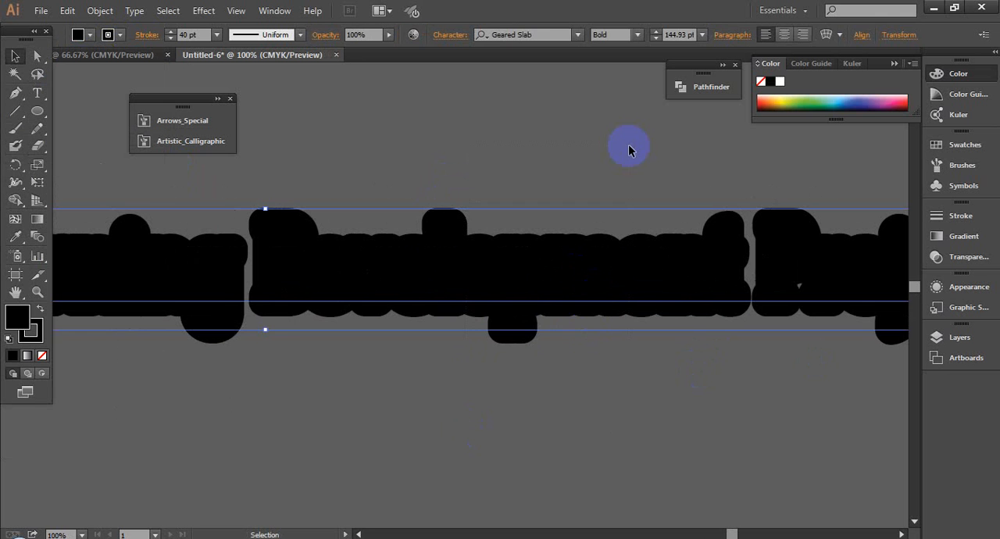
pyautogui.moveTo(495, 400); pyautogui.dragTo(601, 182)
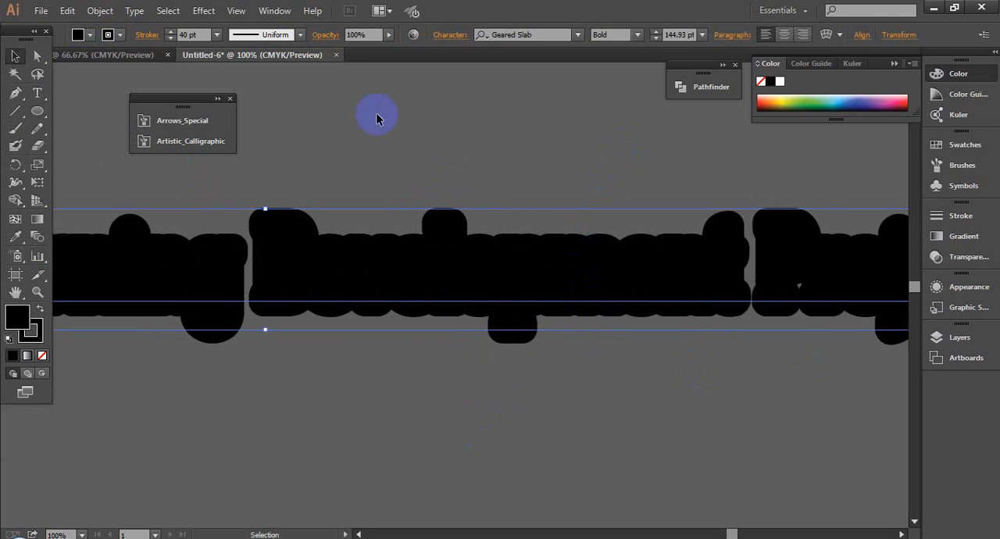
pyautogui.click(100, 11)
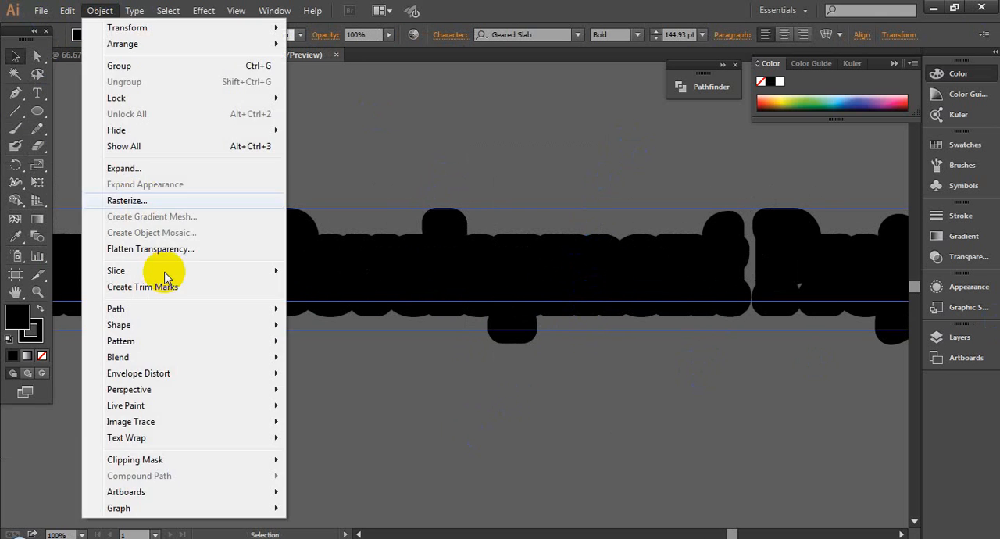
pyautogui.click(129, 168)
pyautogui.click(450, 417)
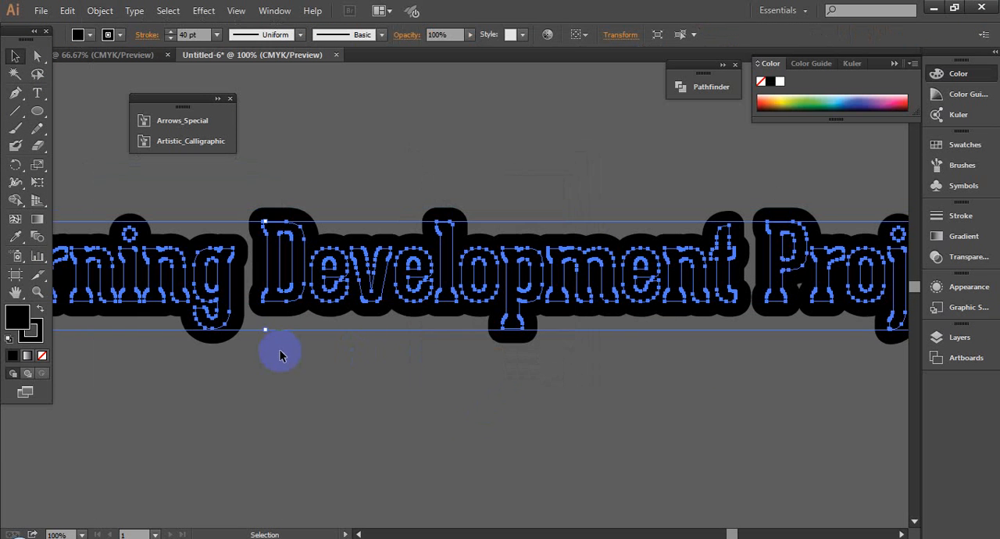
# - Expand the fill and stroke of the letter outlines into filled shapes
pyautogui.click(100, 11)
pyautogui.click(125, 167)
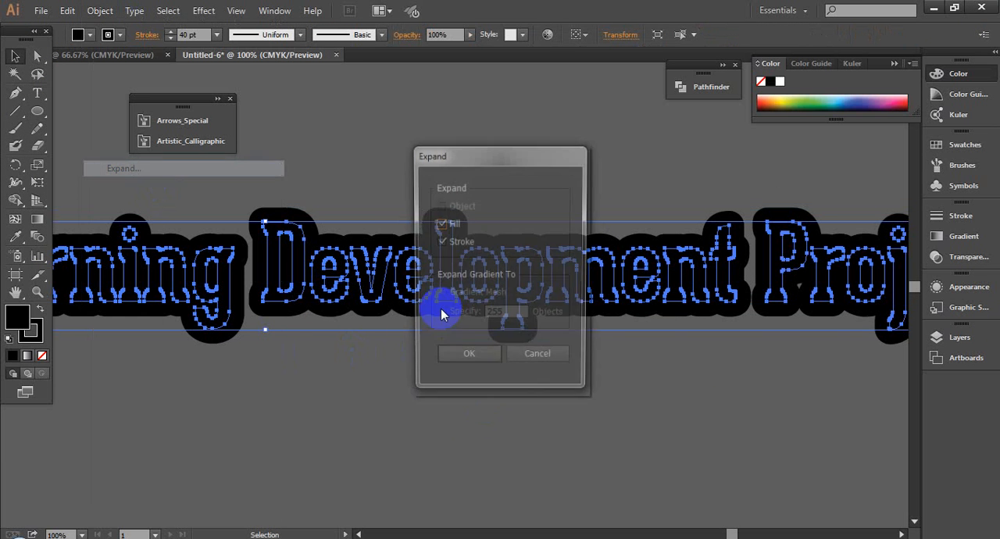
pyautogui.click(472, 355)
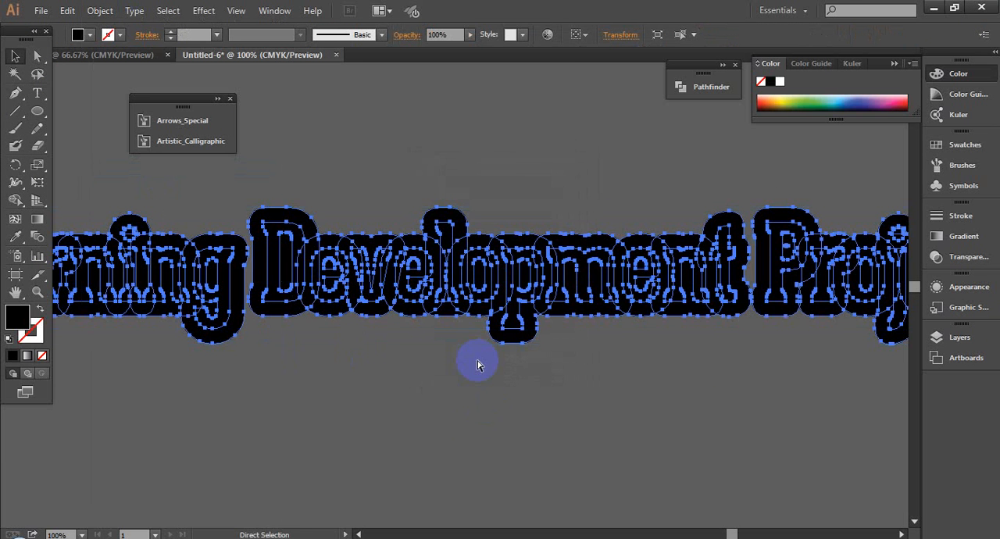
# - Unite all the expanded letter and stroke shapes with the Pathfinder
pyautogui.hotkey('ctrl', 'shift', 'F9')
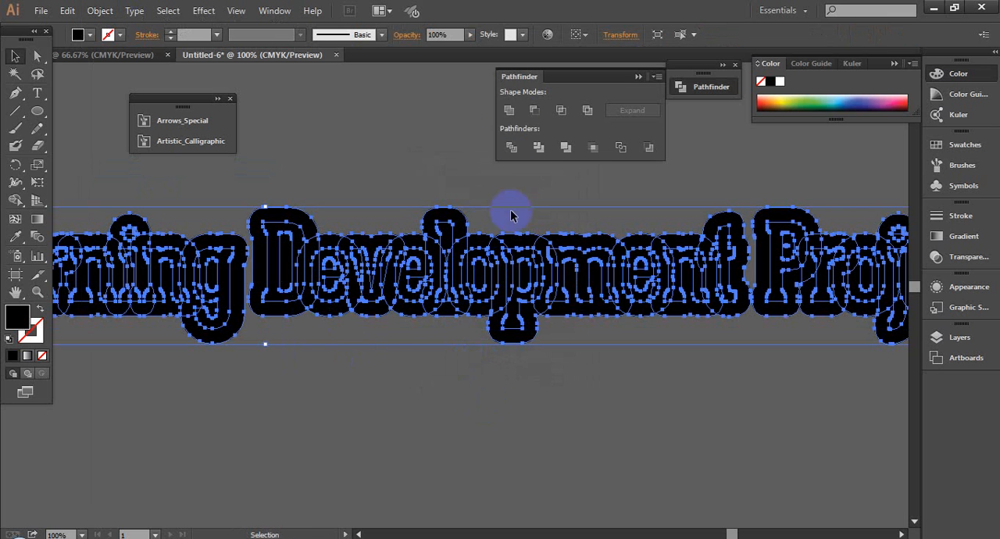
pyautogui.click(509, 110)
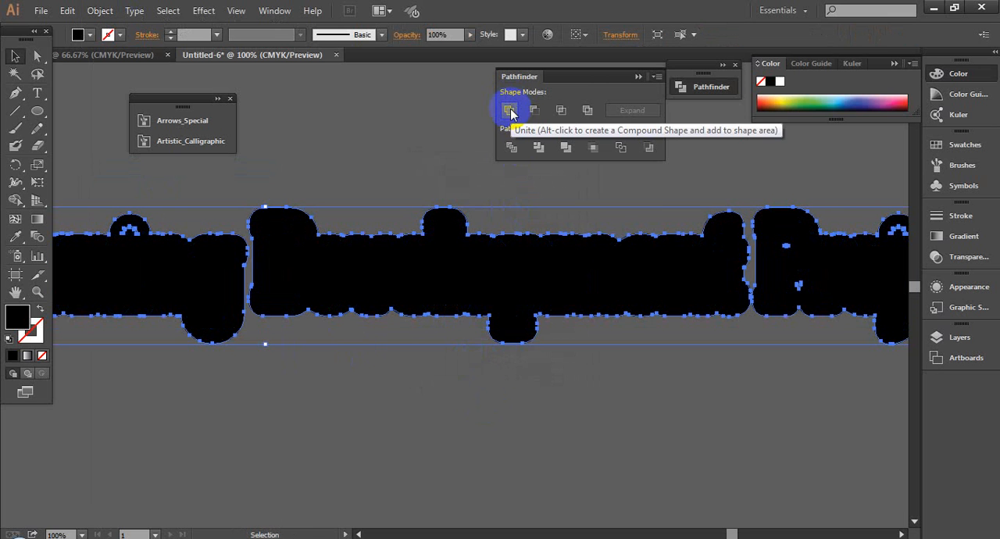
pyautogui.click(391, 395)
pyautogui.click(398, 308)
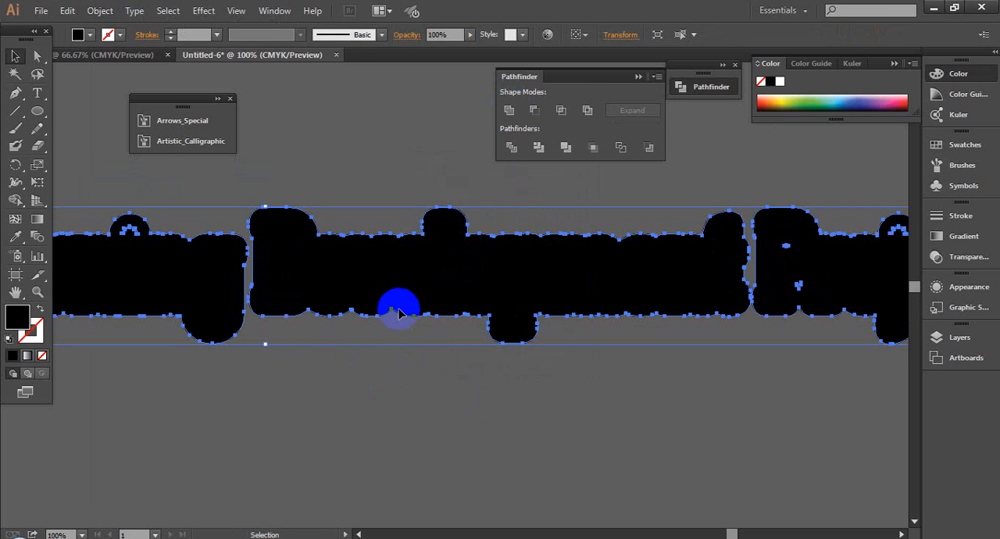
# - Fill the united outline shape with white (ffffff) and deselect it
pyautogui.scroll(-1, 426, 383)
pyautogui.click(422, 400)
pyautogui.click(352, 331)
pyautogui.click(12, 316)
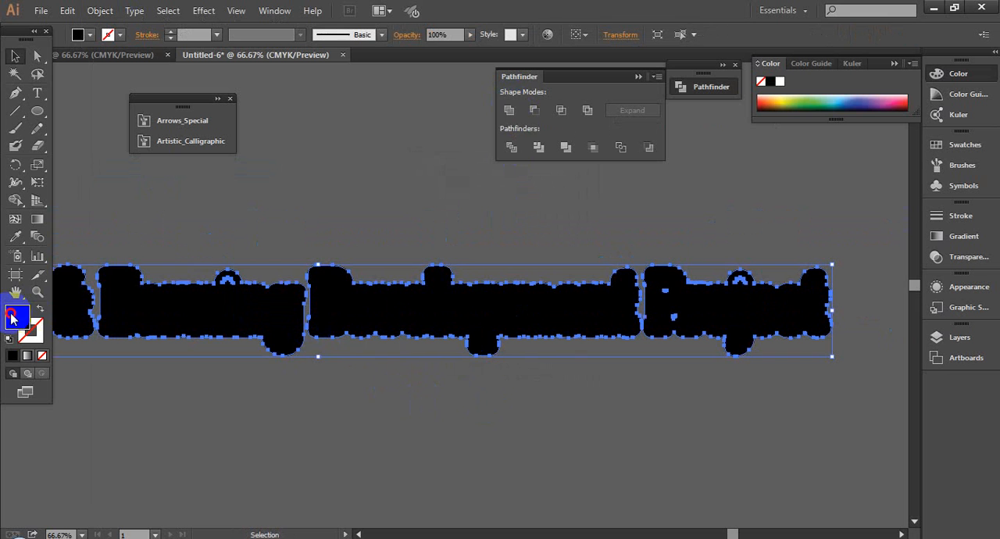
pyautogui.doubleClick(12, 317)
pyautogui.click(50, 268)
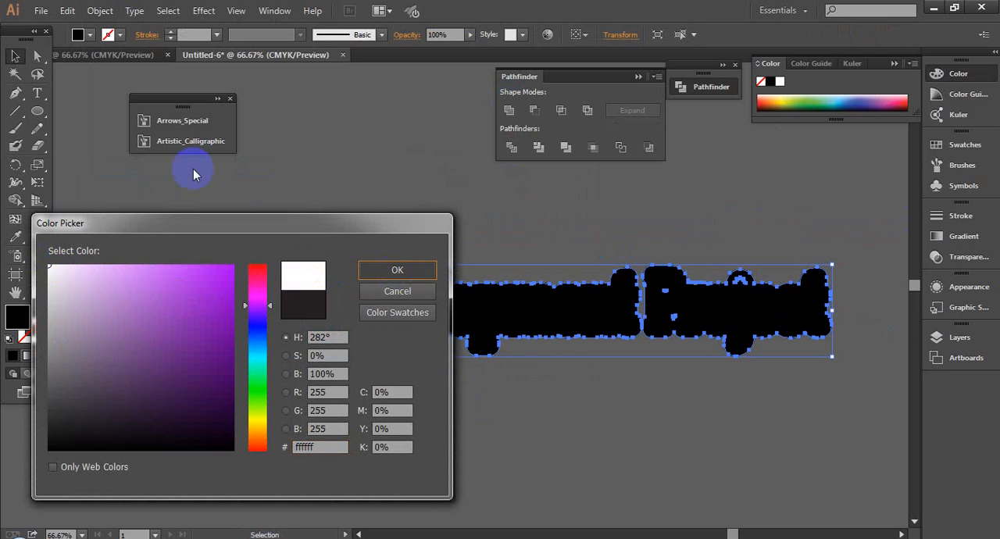
pyautogui.press('Return')
pyautogui.click(449, 175)
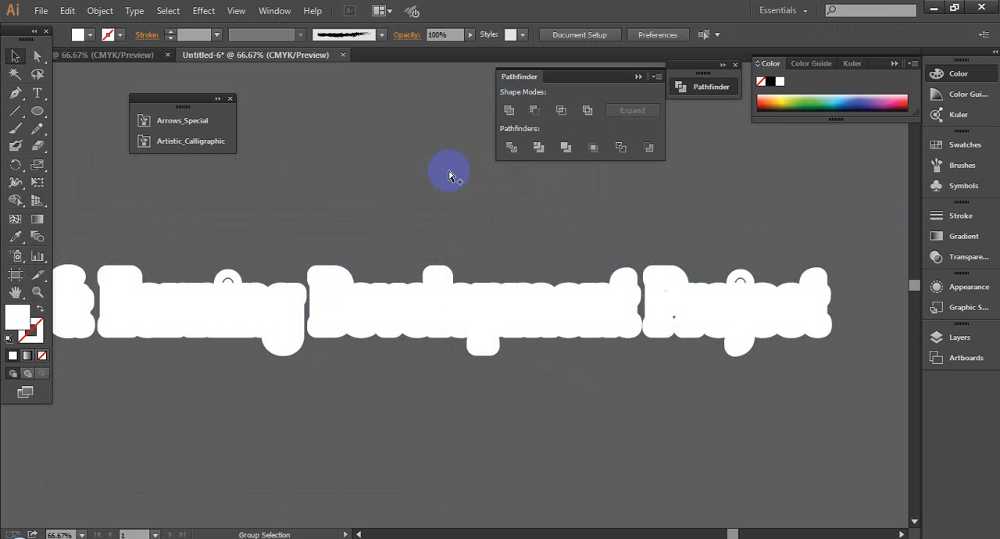
# - Show all hidden objects so the black "Learning & Earning Development Project" text sits on the white shape
pyautogui.hotkey('ctrl', 'alt', '3')
pyautogui.click(418, 429)
pyautogui.scroll(-1, 415, 424)
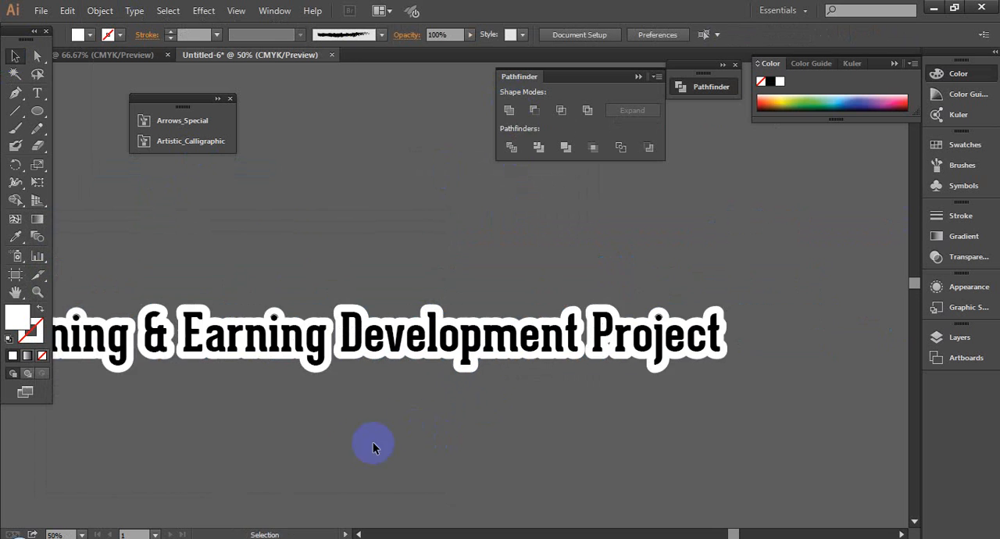
pyautogui.moveTo(353, 443); pyautogui.dragTo(466, 404)
pyautogui.scroll(-1, 458, 437)
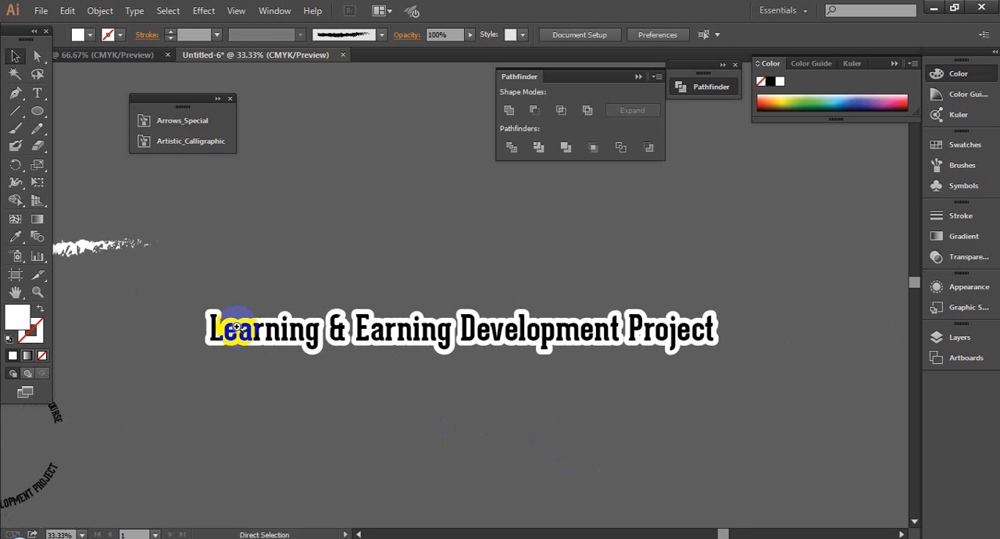
pyautogui.moveTo(165, 291); pyautogui.dragTo(708, 475)
pyautogui.scroll(-1, 591, 436)
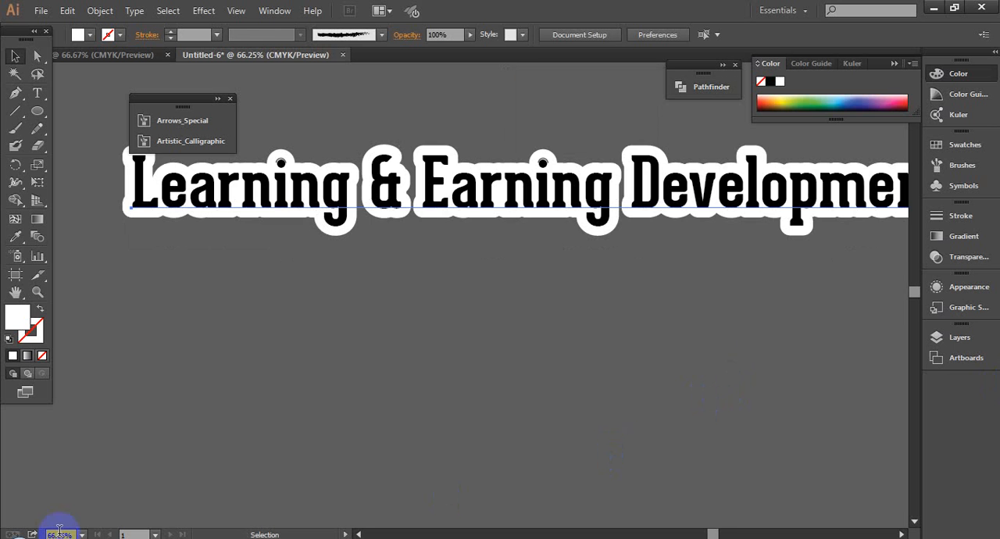
# - Switch to Facebook in the browser, close the HEART image and open the "Batch 07 FOLK FEST" photo from the group chat
pyautogui.moveTo(94, 538)
pyautogui.click(94, 472)
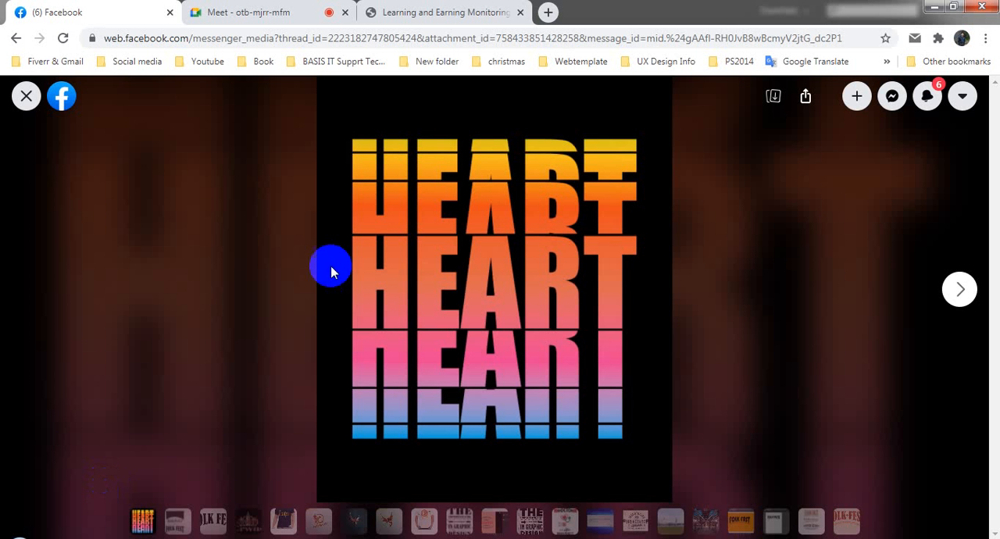
pyautogui.click(26, 96)
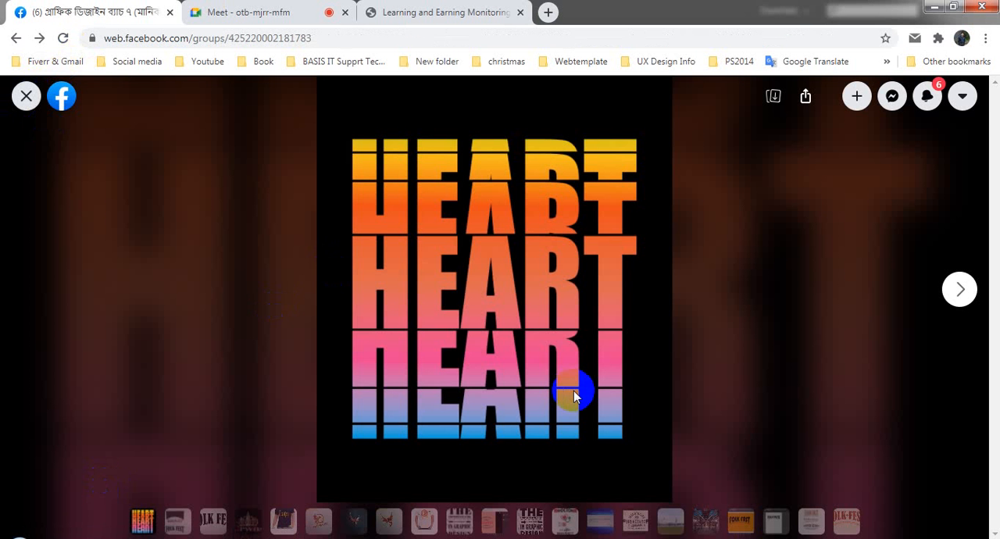
pyautogui.click(25, 97)
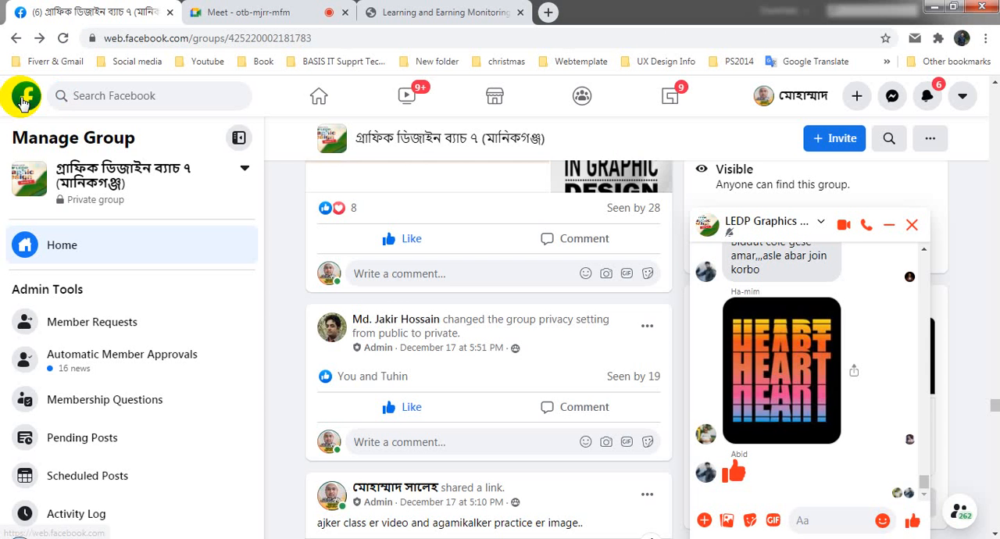
pyautogui.scroll(1, 821, 390)
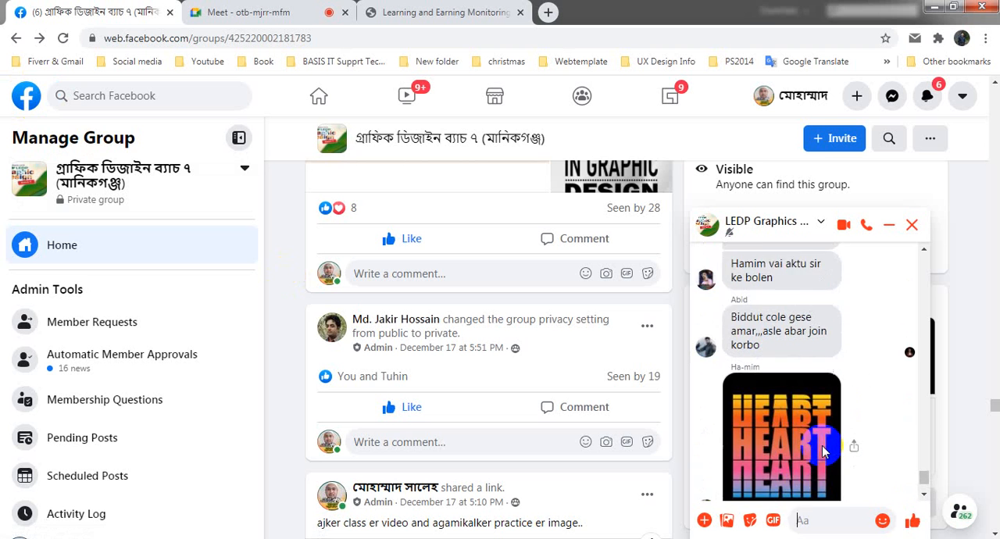
pyautogui.scroll(5, 824, 441)
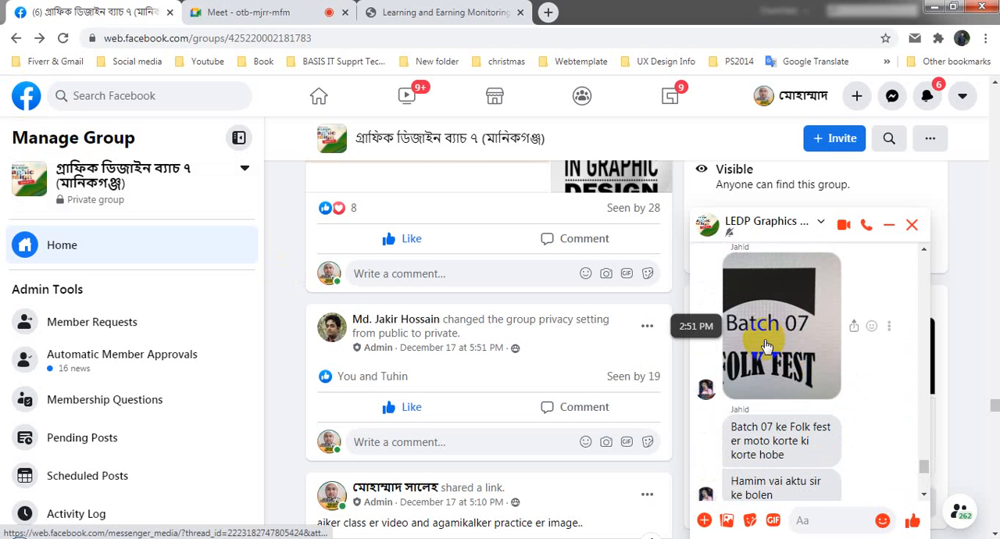
pyautogui.scroll(1, 765, 375)
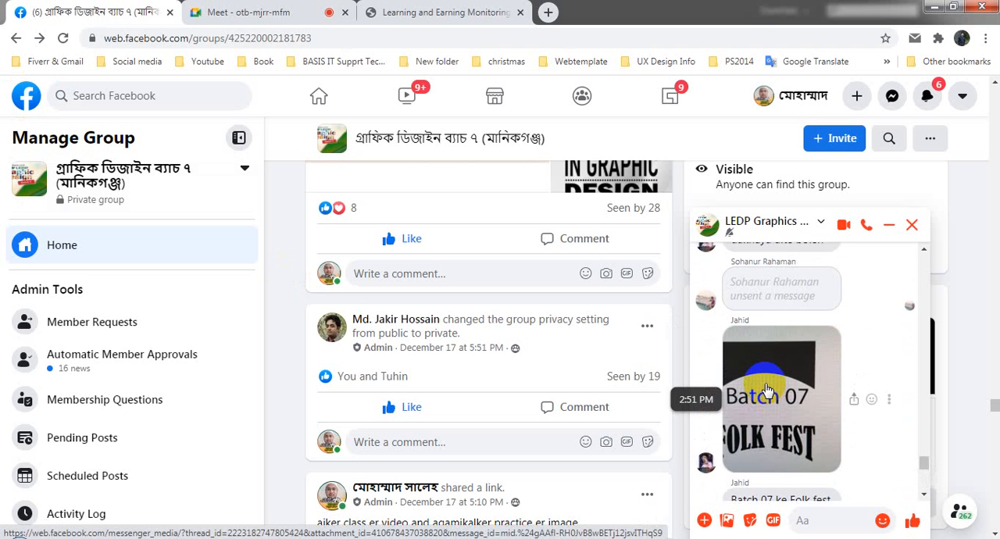
pyautogui.click(767, 391)
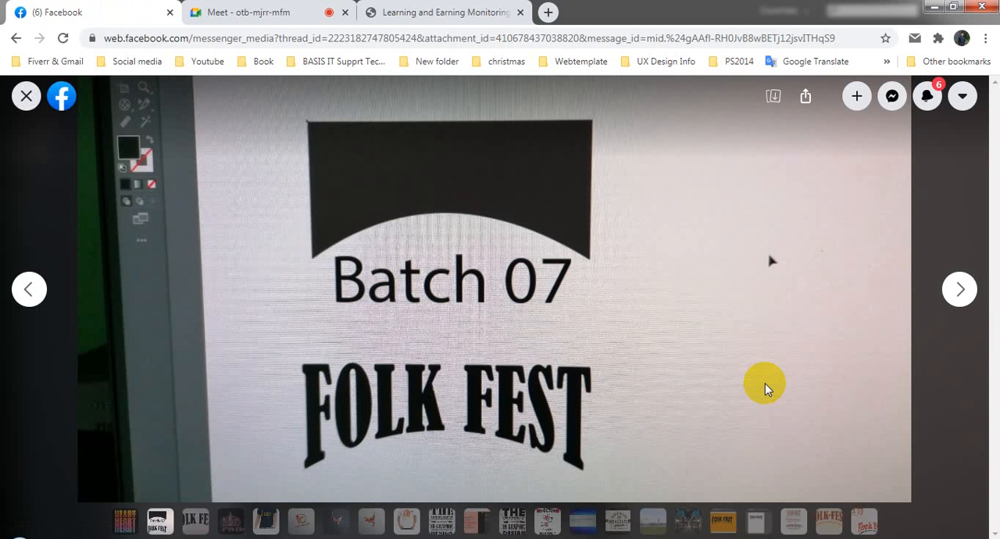
# - Check the participants in the Google Meet call and return to the Illustrator document
pyautogui.moveTo(112, 535)
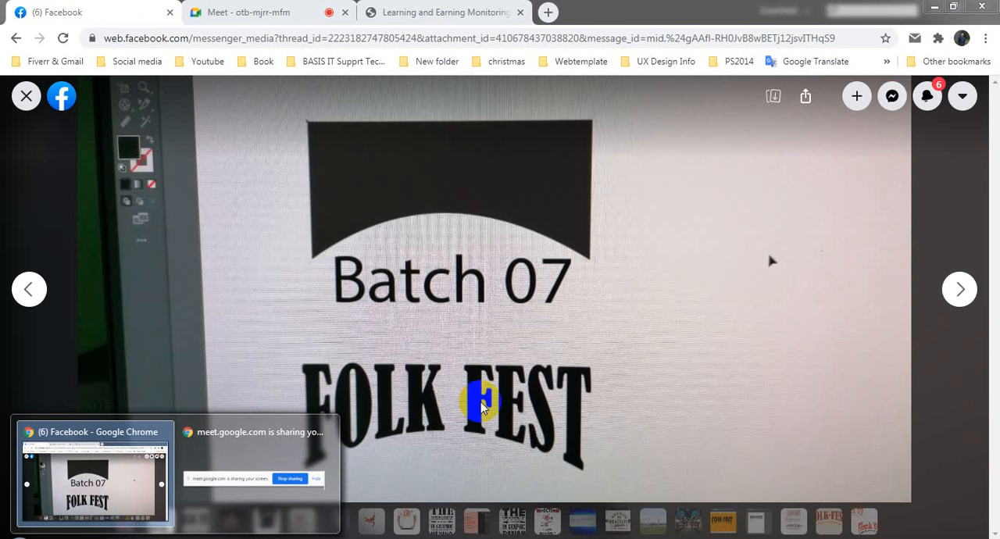
pyautogui.click(260, 12)
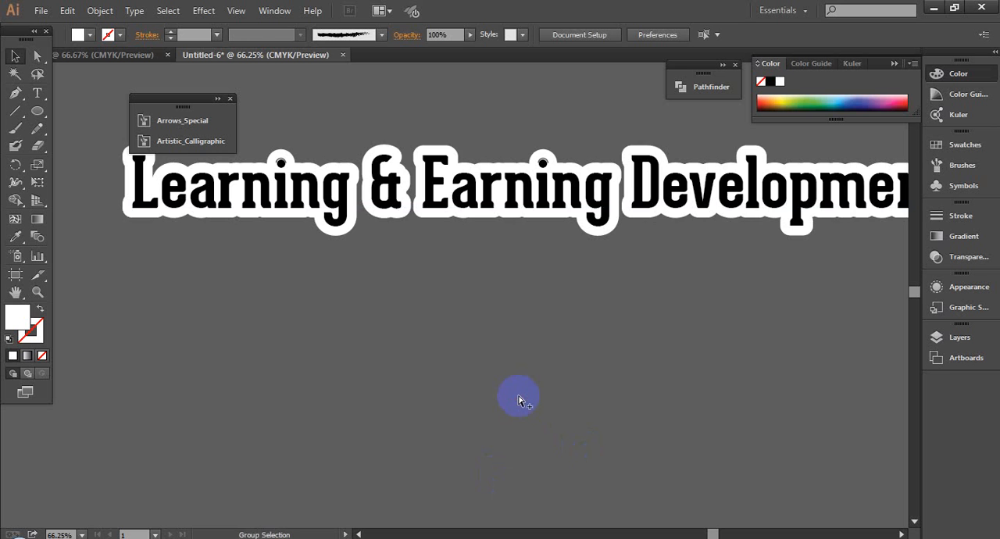
pyautogui.scroll(-2, 519, 399)
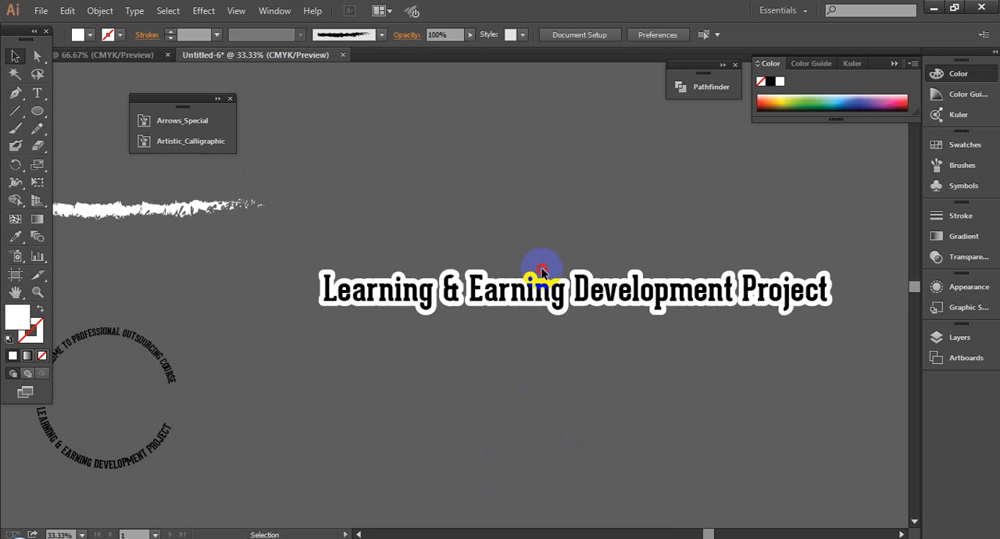
# - Copy the word "Development" from the straight text and move the full text line above the white outline shape
pyautogui.moveTo(522, 275); pyautogui.dragTo(715, 319)
pyautogui.click(424, 359)
pyautogui.doubleClick(563, 309)
pyautogui.hotkey('ctrl', 'c')
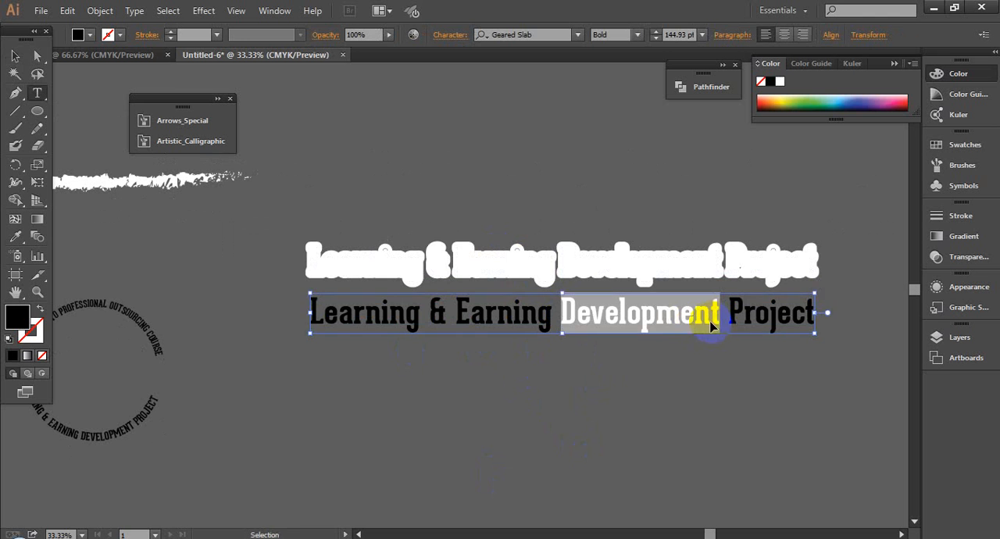
pyautogui.click(15, 57)
pyautogui.click(574, 421)
pyautogui.moveTo(602, 285); pyautogui.dragTo(576, 129)
# - Paste "Development" as separate text, enlarge it to about 250 pt and place it below the white shape
pyautogui.click(535, 328)
pyautogui.hotkey('ctrl', 'v')
pyautogui.moveTo(525, 296); pyautogui.dragTo(640, 325)
pyautogui.moveTo(534, 314); pyautogui.dragTo(614, 314)
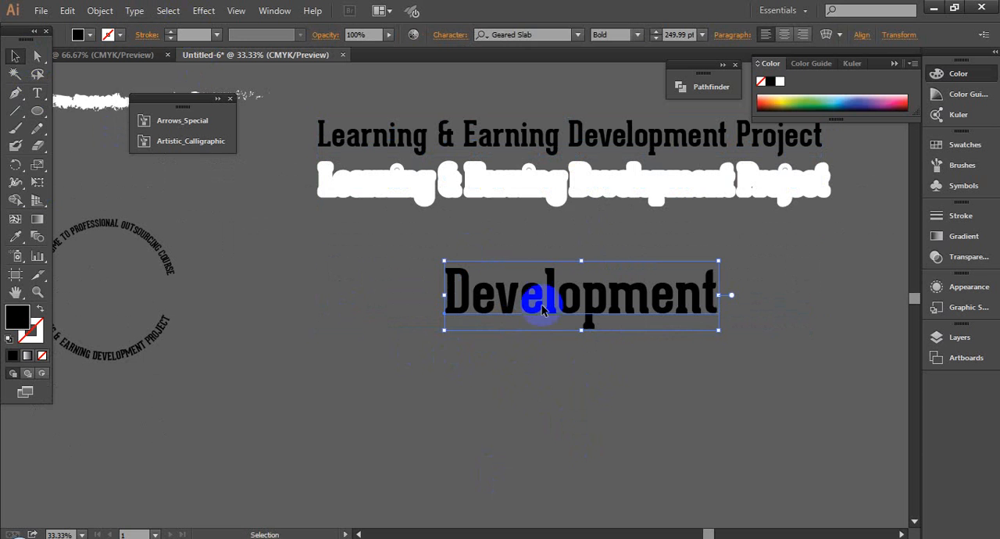
pyautogui.moveTo(536, 302); pyautogui.dragTo(462, 248)
# - Draw a black rectangle about 14.3 by 5.9 in below the enlarged "Development" text
pyautogui.click(37, 111)
pyautogui.click(79, 118)
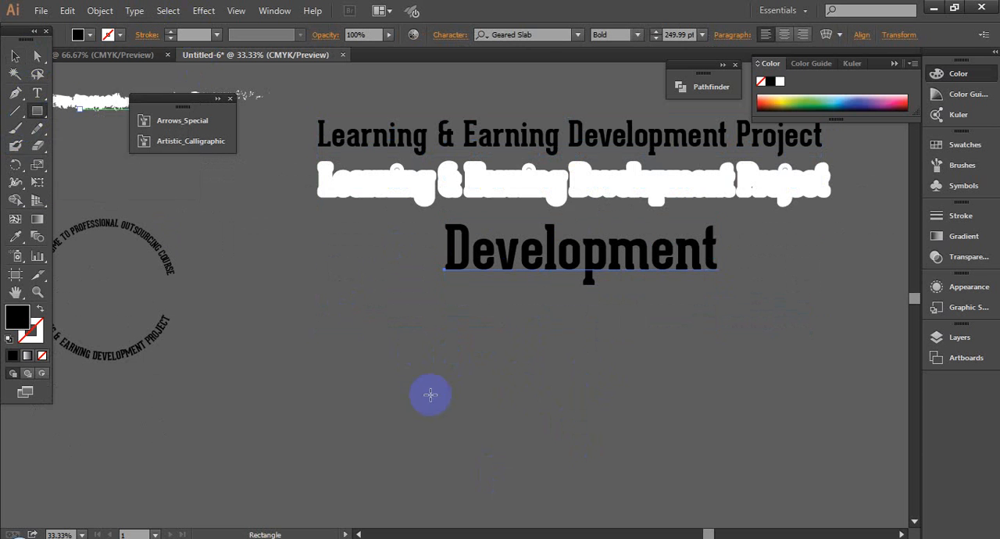
pyautogui.moveTo(370, 323); pyautogui.dragTo(621, 426)
pyautogui.click(11, 59)
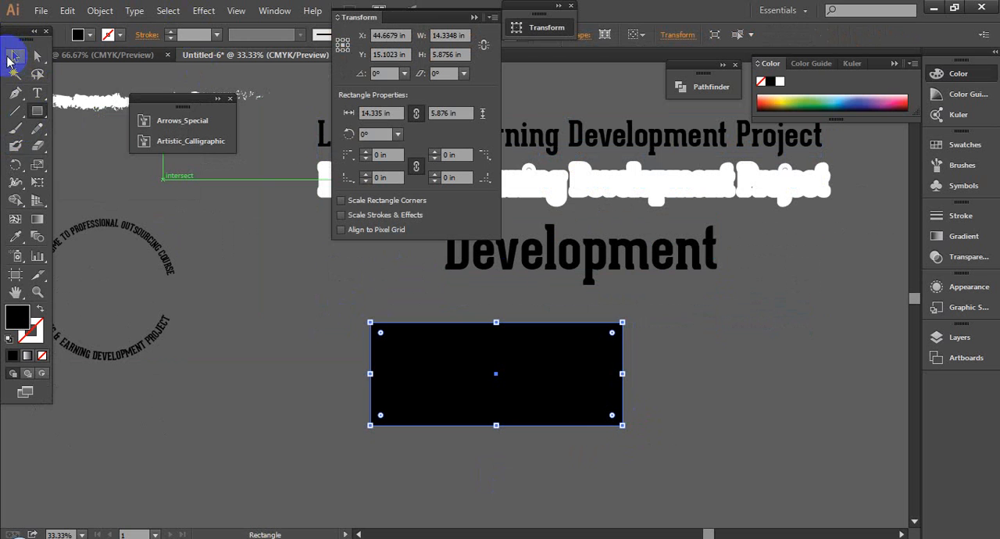
pyautogui.click(13, 59)
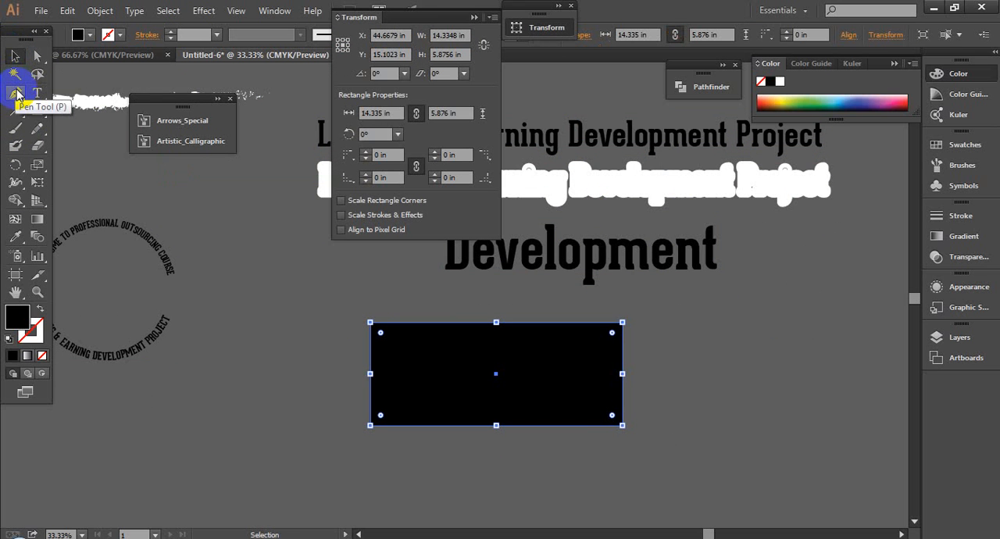
pyautogui.click(17, 92)
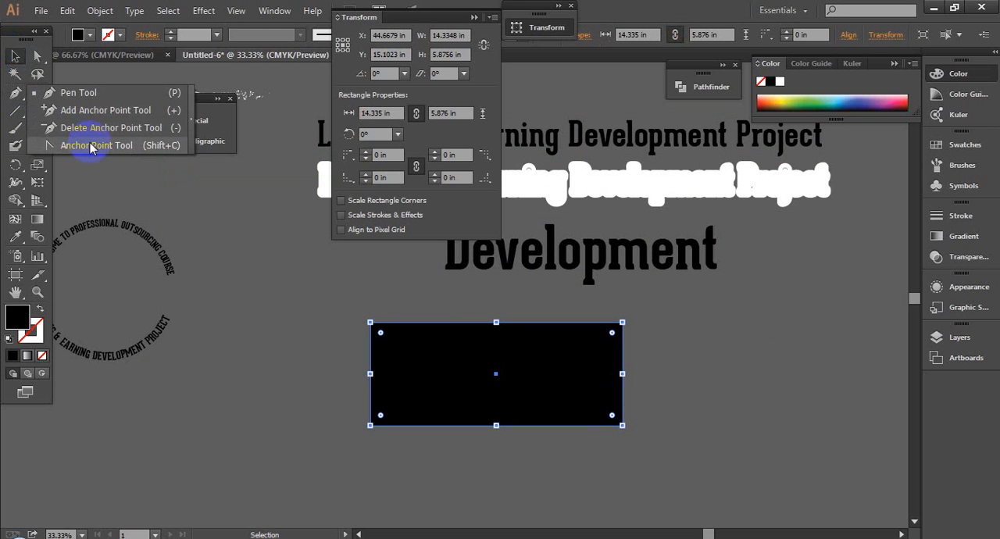
pyautogui.moveTo(305, 328); pyautogui.dragTo(691, 467)
pyautogui.click(696, 414)
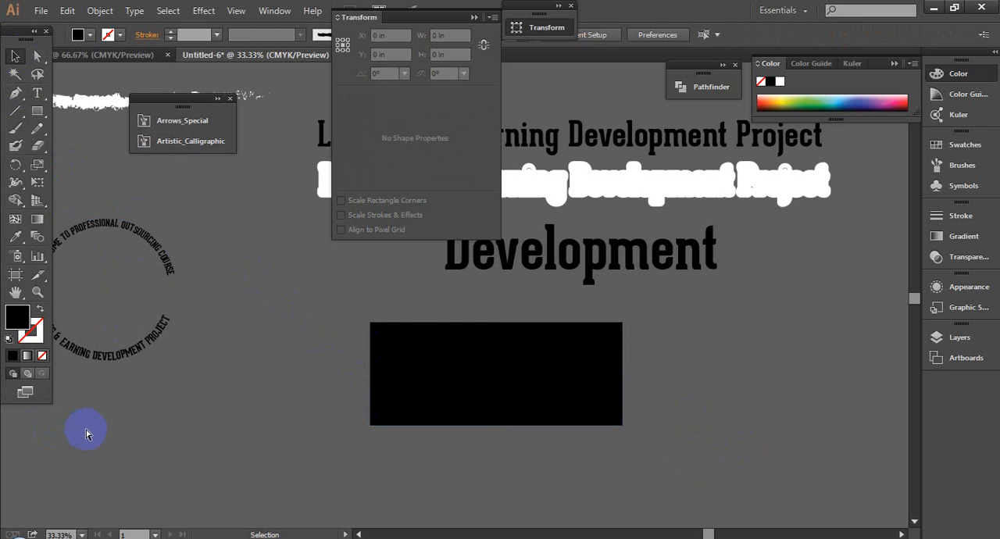
# - Show the rulers and place one vertical and one horizontal guide across the middle of the black rectangle
pyautogui.hotkey('ctrl', 'r')
pyautogui.moveTo(5, 413); pyautogui.dragTo(482, 457)
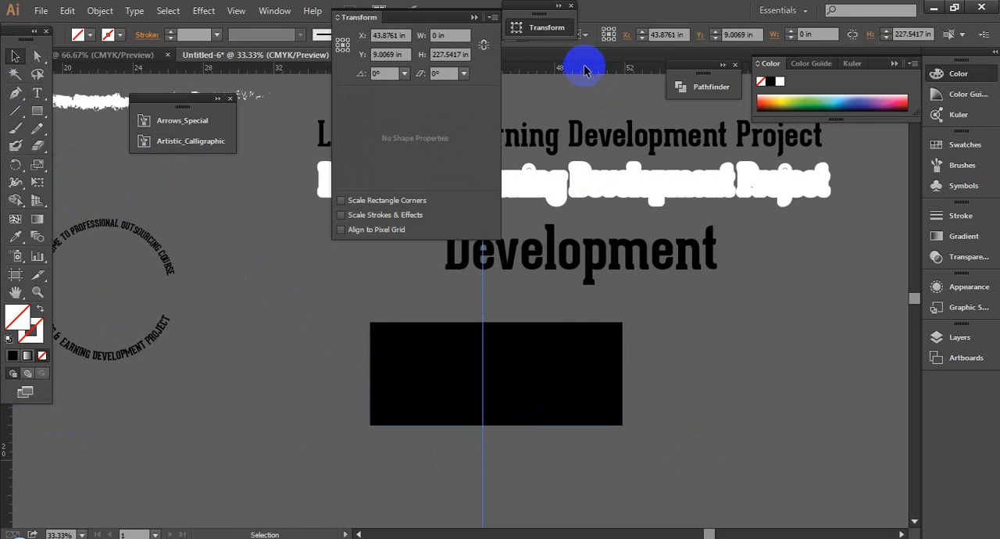
pyautogui.moveTo(584, 71); pyautogui.dragTo(516, 371)
pyautogui.click(337, 326)
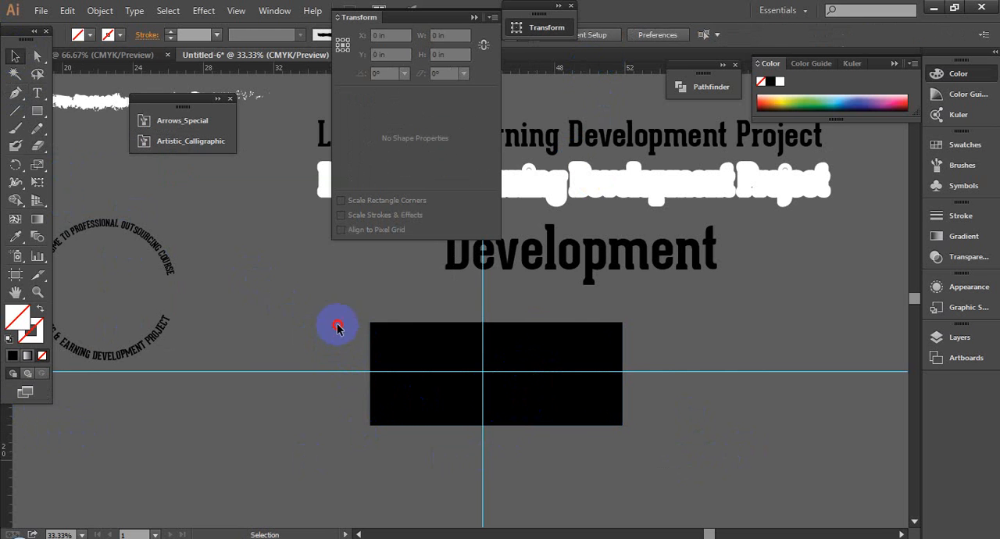
# - Centre the rectangle and both guides on each other horizontally and vertically, and move them back below "Development"
pyautogui.moveTo(338, 327); pyautogui.dragTo(676, 450)
pyautogui.click(451, 295)
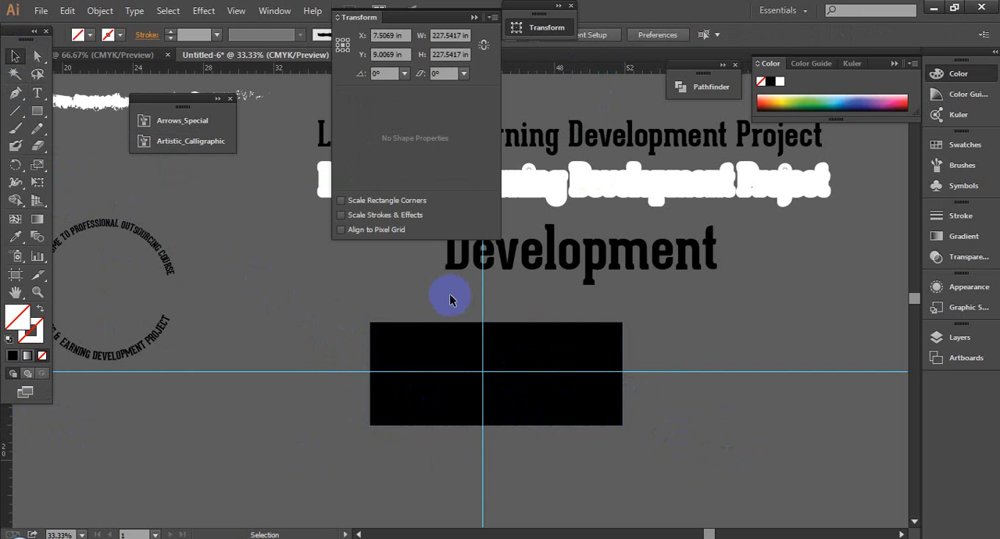
pyautogui.moveTo(317, 318); pyautogui.dragTo(677, 466)
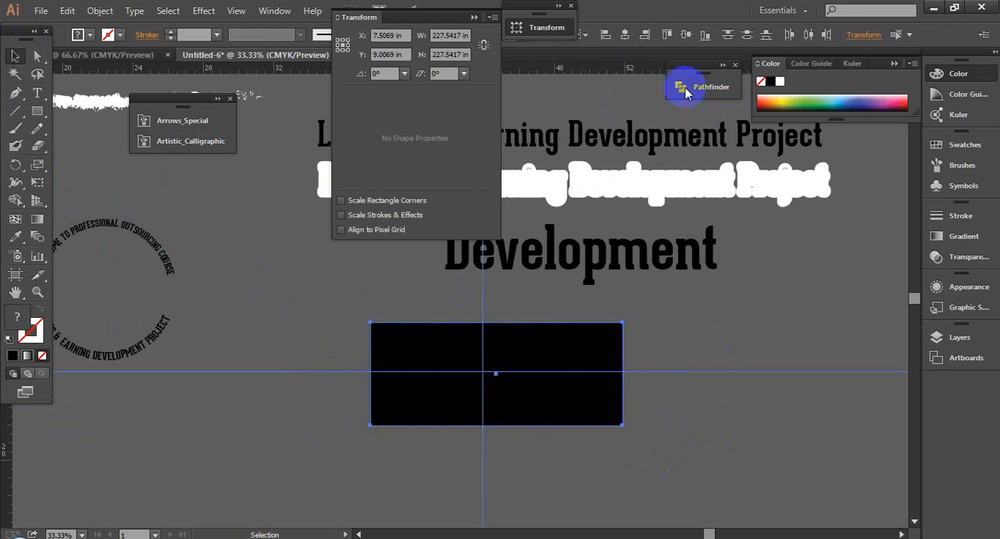
pyautogui.click(686, 35)
pyautogui.click(624, 35)
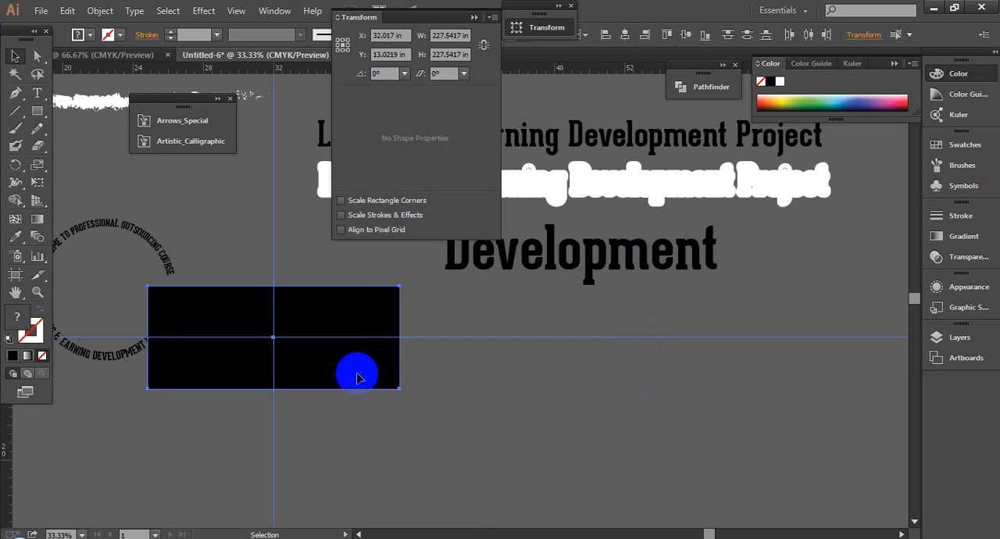
pyautogui.moveTo(343, 363); pyautogui.dragTo(572, 404)
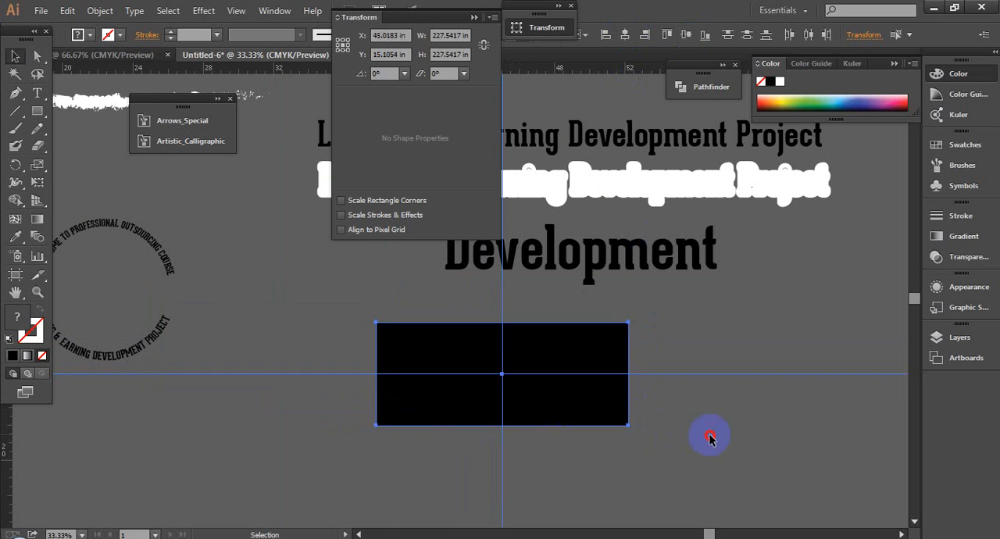
pyautogui.click(710, 435)
# - Check the selection of the vertical guide, the horizontal guide and the black rectangle
pyautogui.click(504, 292)
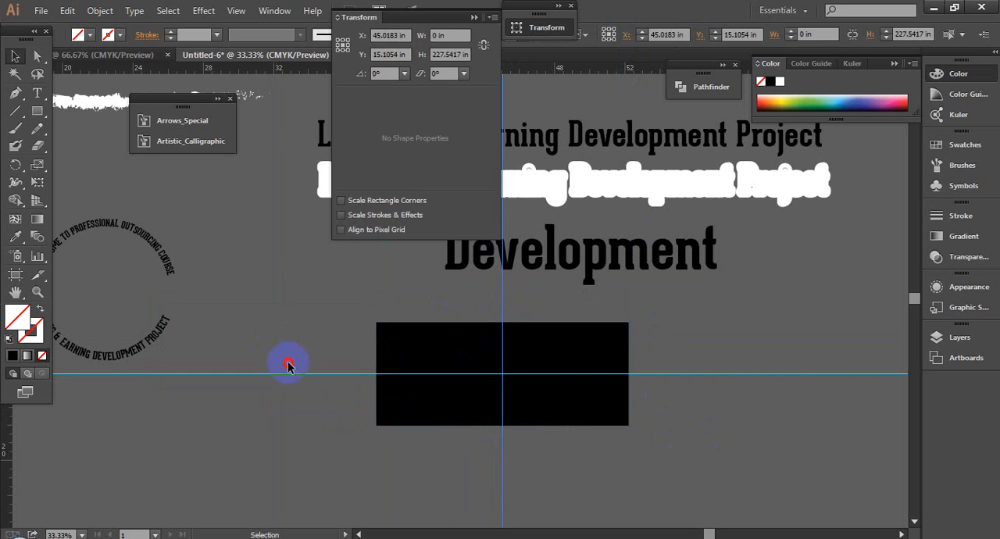
pyautogui.click(289, 372)
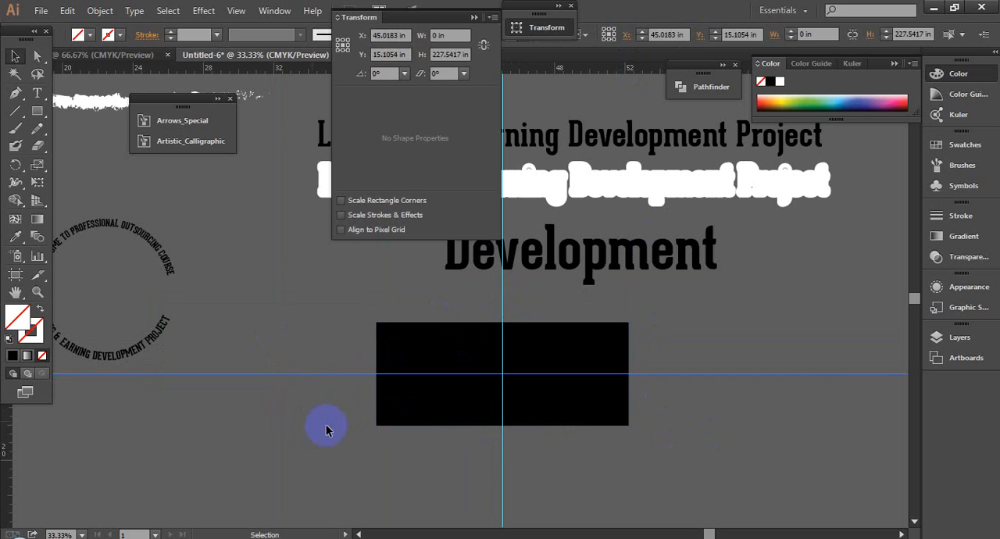
pyautogui.click(509, 468)
pyautogui.click(584, 405)
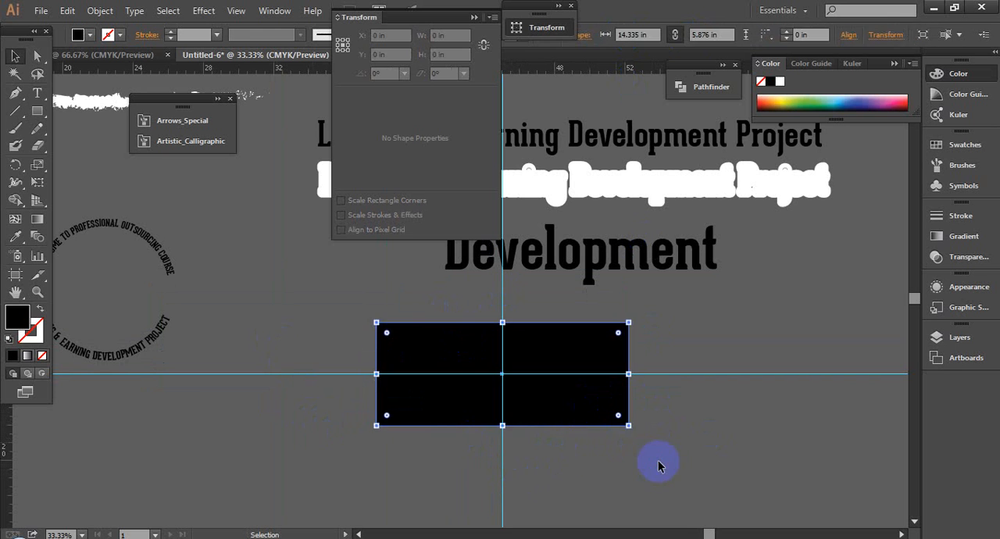
pyautogui.click(657, 467)
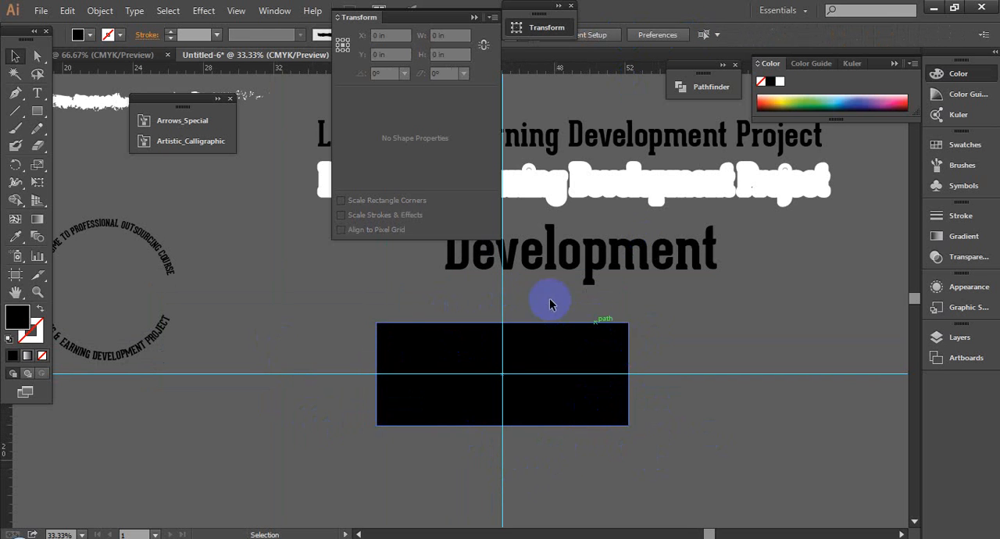
# - Bend the black rectangle's bottom edge upward at the vertical guide into a symmetrical arch, about a third of the rectangle's height
pyautogui.click(12, 92)
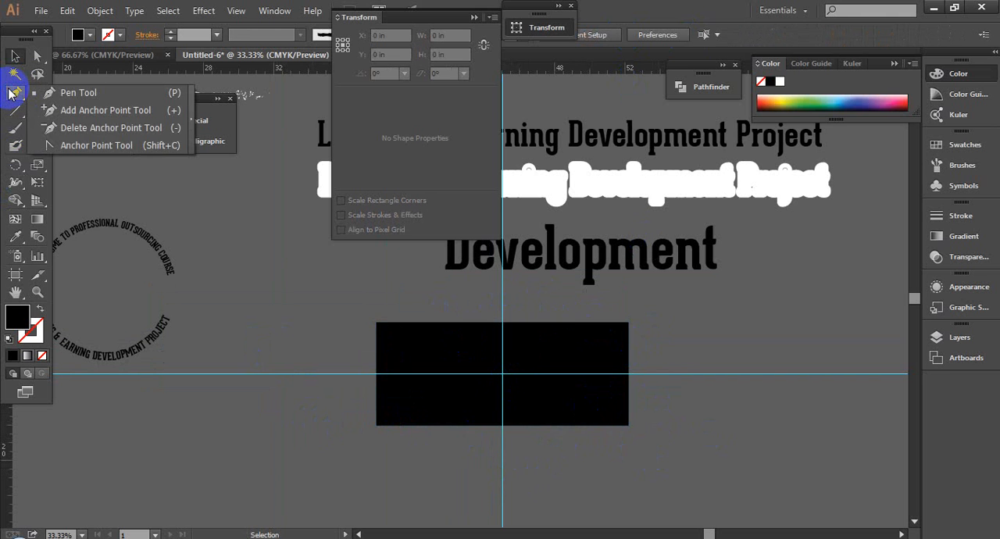
pyautogui.click(63, 146)
pyautogui.scroll(2, 701, 468)
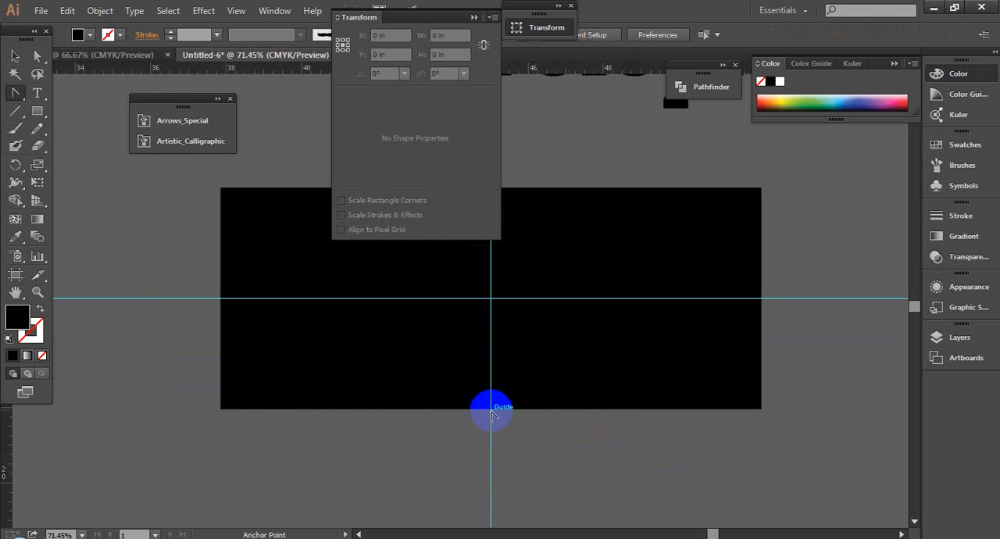
pyautogui.moveTo(491, 414); pyautogui.dragTo(493, 344)
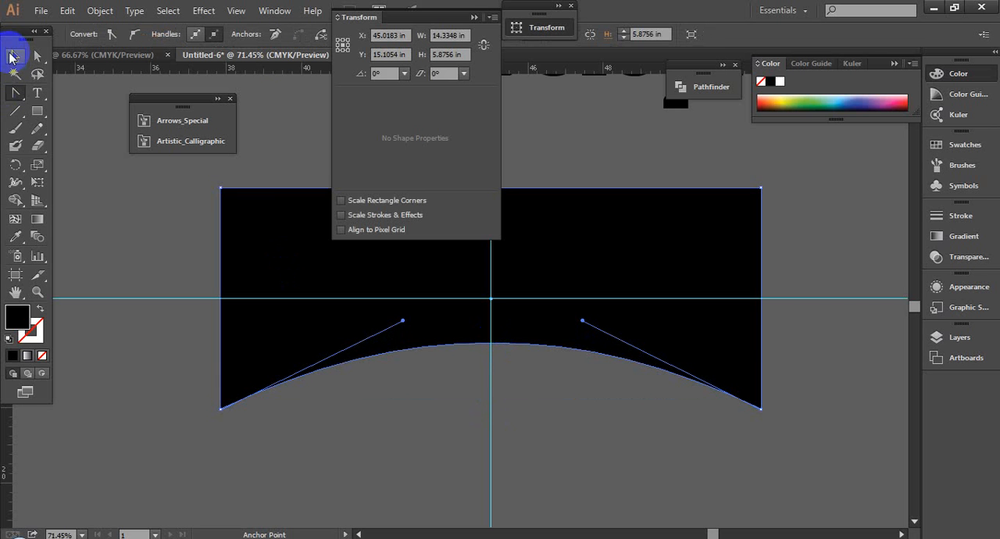
pyautogui.click(11, 57)
pyautogui.click(474, 17)
pyautogui.hotkey('ctrl', '-')
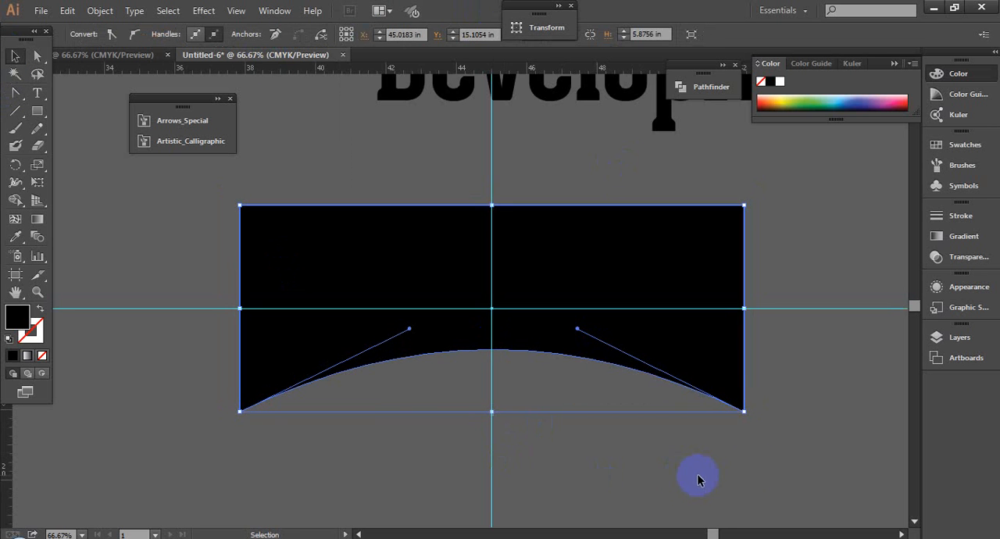
# - Warp the "Development" text into the arched rectangle with Envelope Distort using the top object
pyautogui.click(781, 461)
pyautogui.scroll(-1, 781, 462)
pyautogui.moveTo(781, 461); pyautogui.dragTo(671, 475)
pyautogui.click(576, 328)
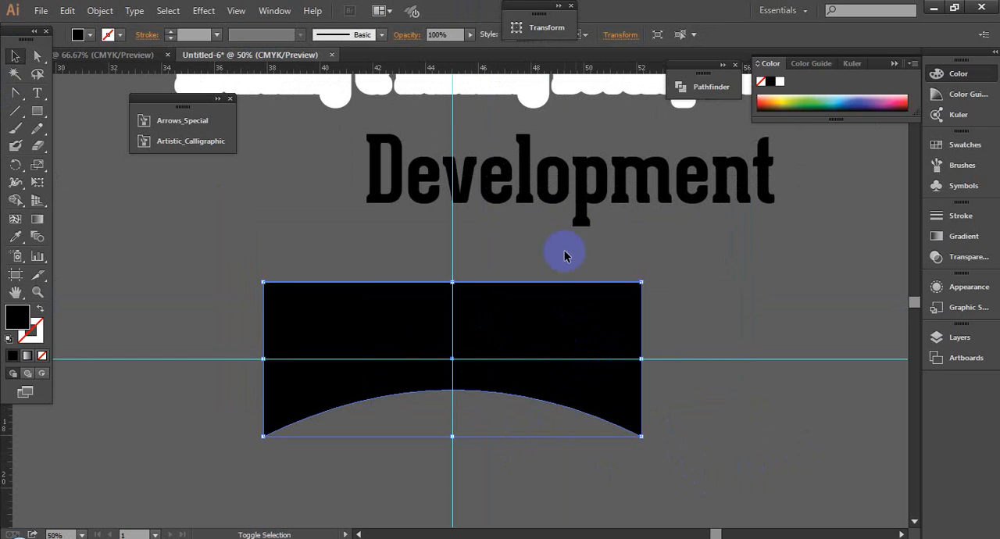
pyautogui.keyDown('shift'); pyautogui.click(565, 207); pyautogui.keyUp('shift')
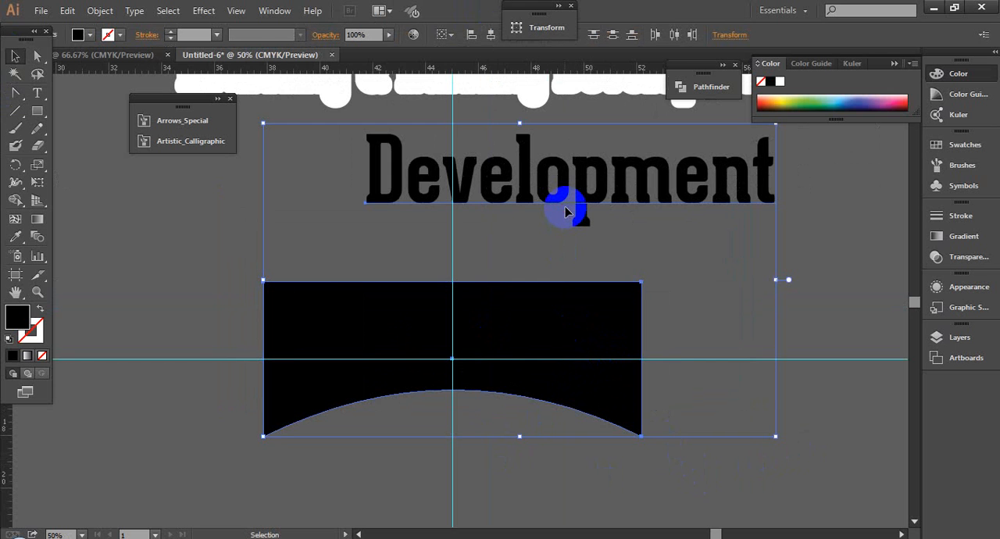
pyautogui.hotkey('ctrl', 'alt')
pyautogui.hotkey('ctrl', 'alt', 'c')
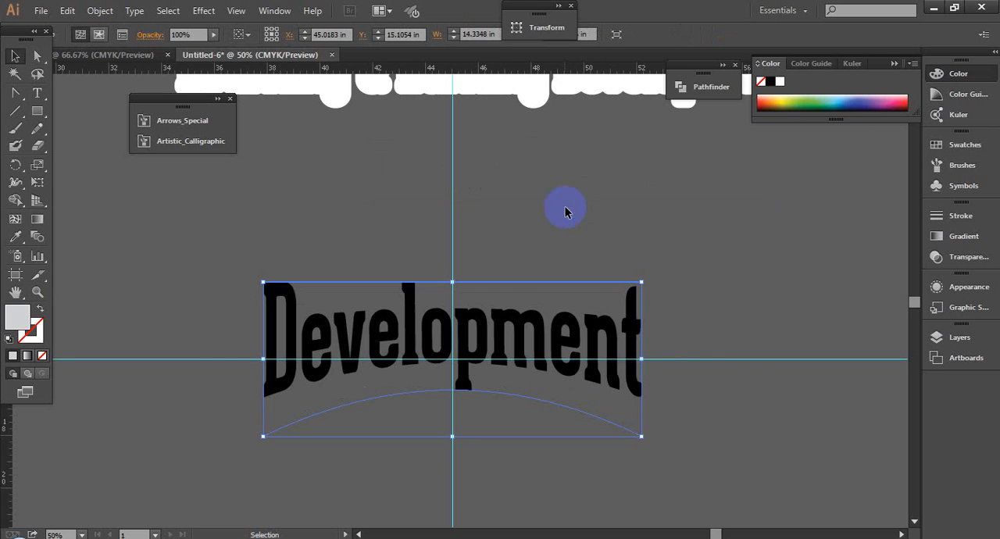
# - Move the arched "Development" text up and to the right, clear of both guides
pyautogui.click(723, 464)
pyautogui.moveTo(516, 333); pyautogui.dragTo(523, 238)
pyautogui.click(734, 249)
pyautogui.click(496, 248)
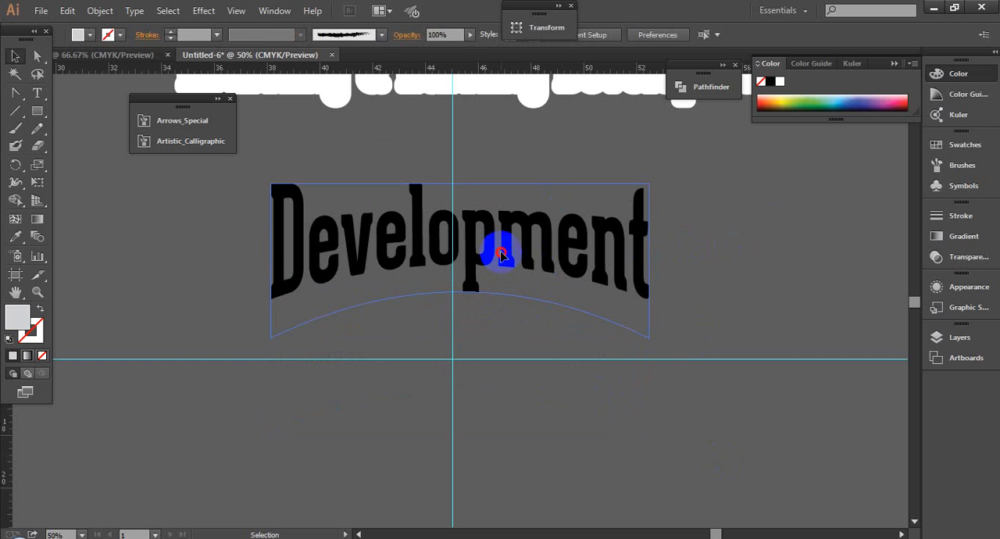
pyautogui.press('space')
pyautogui.moveTo(570, 296); pyautogui.dragTo(378, 294)
pyautogui.moveTo(399, 266); pyautogui.dragTo(718, 248)
pyautogui.click(592, 450)
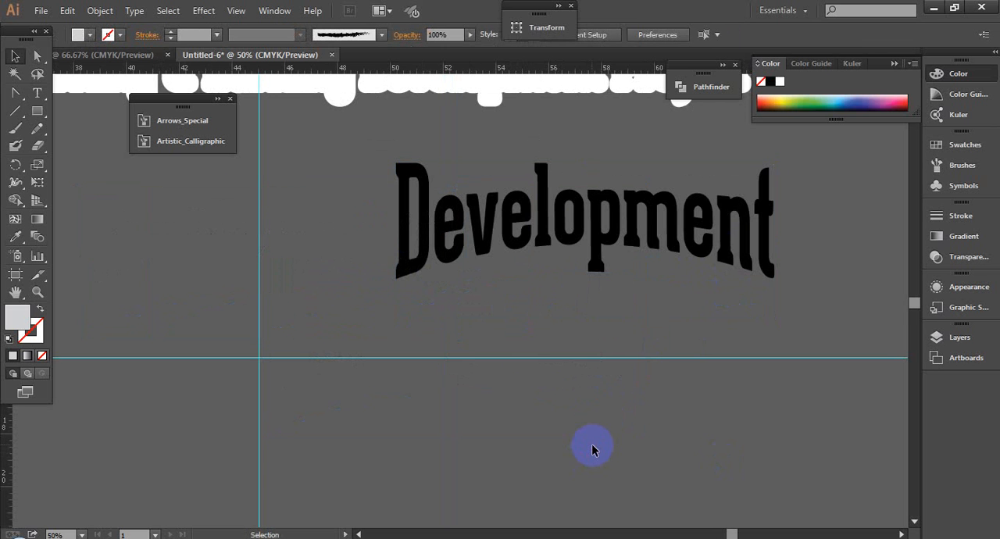
# - Shift the arched "Development" text slightly left and check its envelope outline
pyautogui.click(596, 266)
pyautogui.click(594, 402)
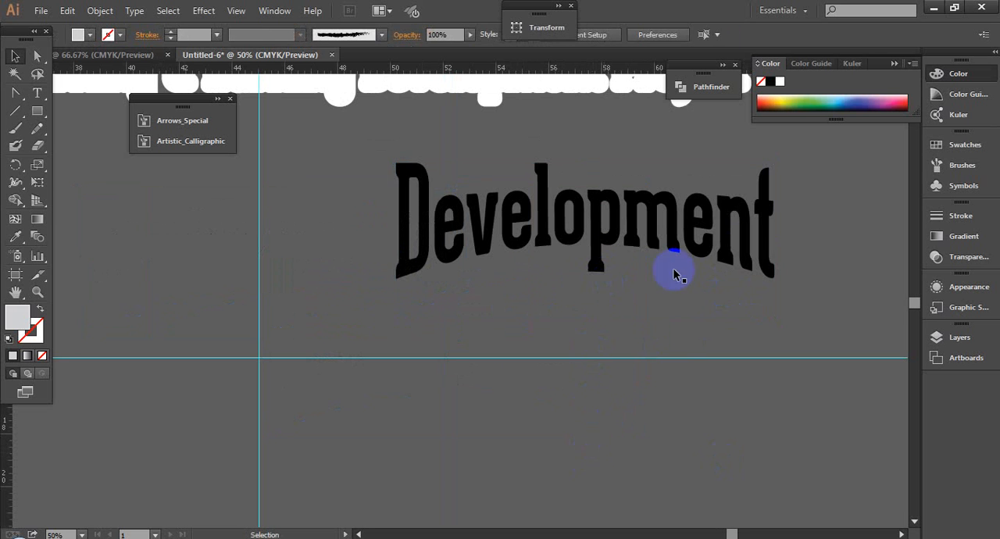
pyautogui.moveTo(661, 252); pyautogui.dragTo(611, 246)
pyautogui.click(794, 277)
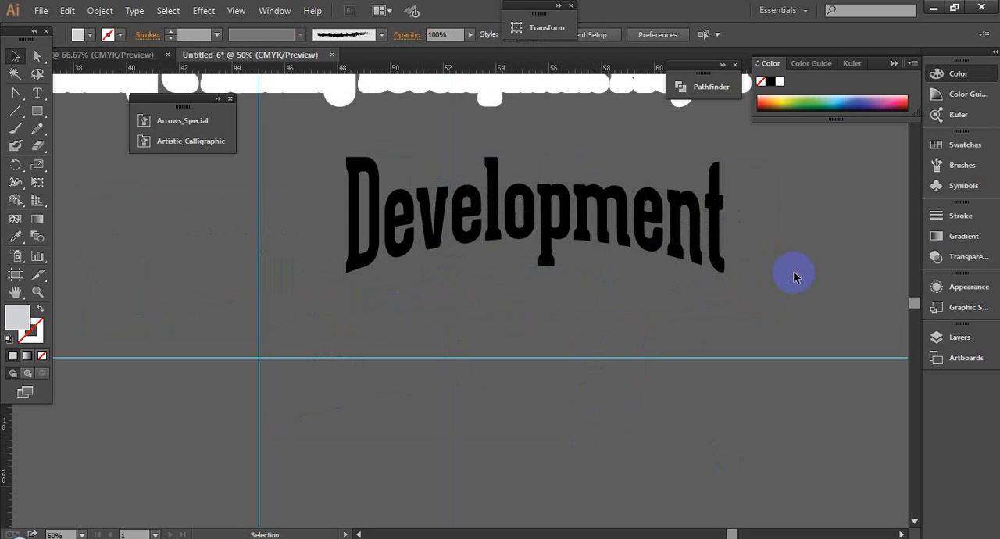
pyautogui.click(608, 233)
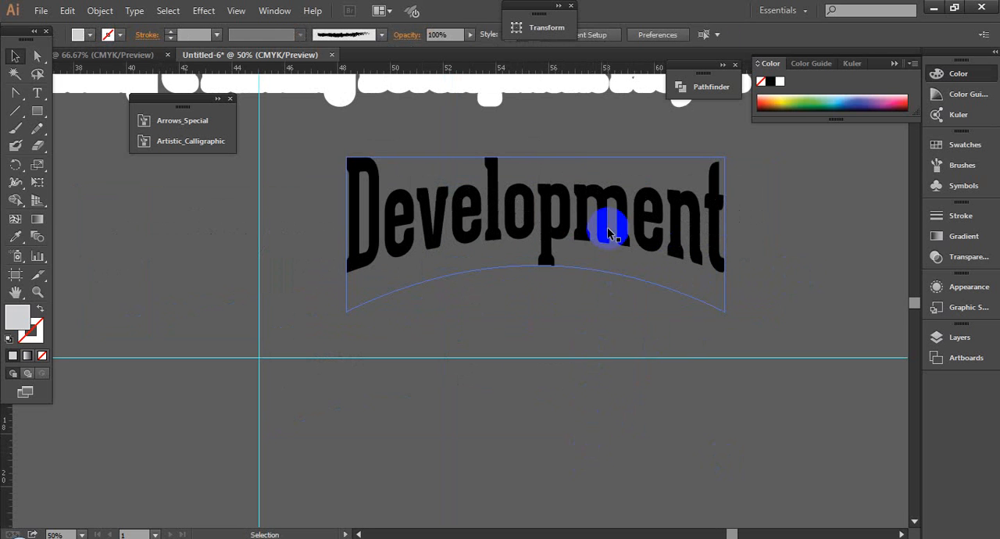
pyautogui.click(257, 375)
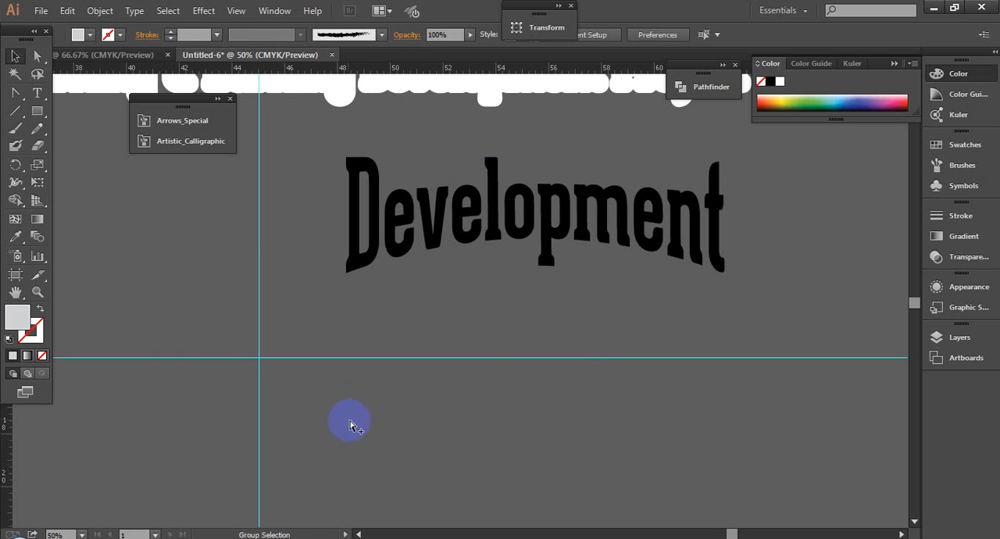
pyautogui.press('v')
pyautogui.click(435, 229)
pyautogui.click(437, 413)
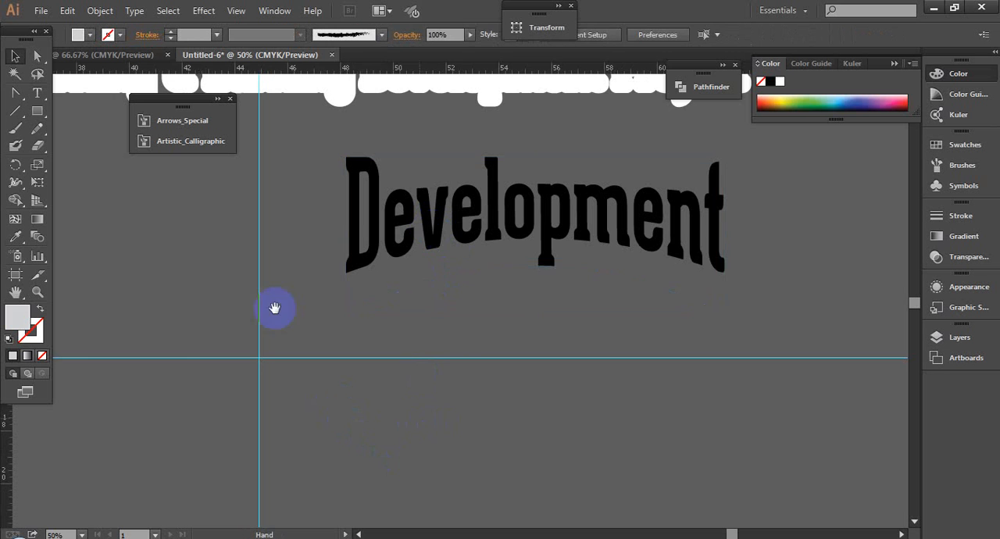
# - Draw a light grey rectangle about 11.25 by 3.89 in and place it over the crossing of the guides
pyautogui.click(36, 111)
pyautogui.moveTo(326, 373); pyautogui.dragTo(623, 475)
pyautogui.click(13, 55)
pyautogui.click(230, 319)
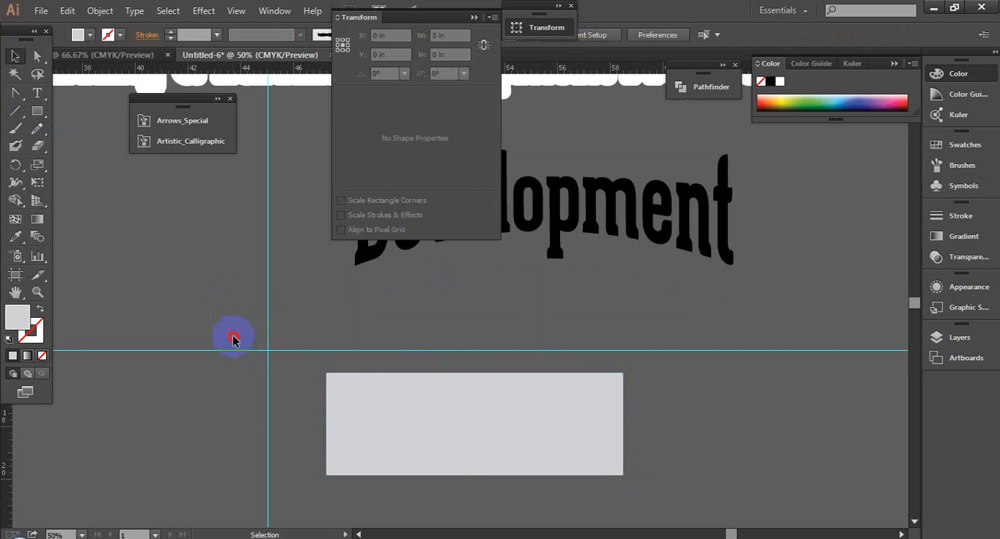
pyautogui.moveTo(234, 336); pyautogui.dragTo(467, 471)
pyautogui.moveTo(211, 310); pyautogui.dragTo(296, 403)
pyautogui.click(703, 446)
# - Centre the grey rectangle and both guides on each other horizontally and vertically, and check each one's selection
pyautogui.moveTo(229, 426); pyautogui.dragTo(292, 337)
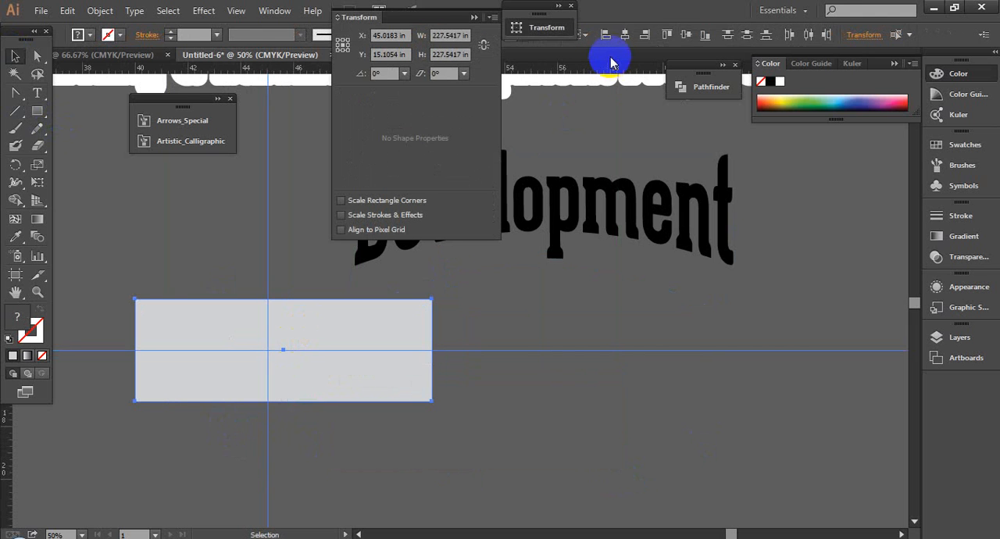
pyautogui.click(626, 35)
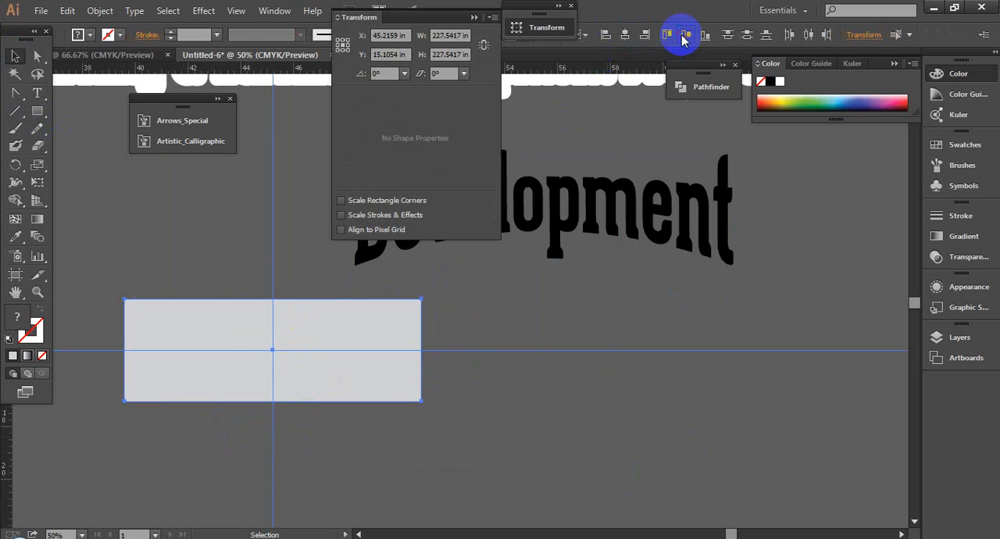
pyautogui.click(402, 412)
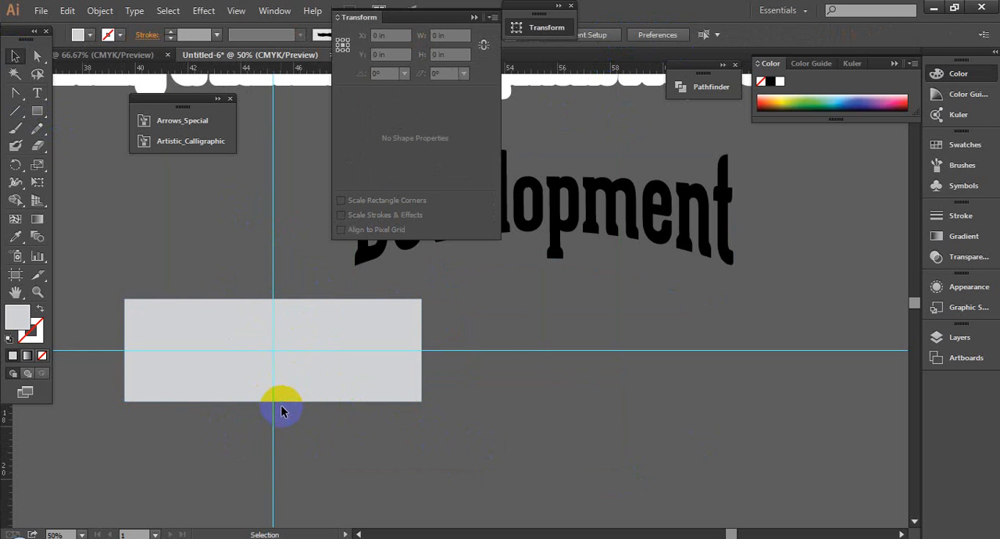
pyautogui.click(273, 223)
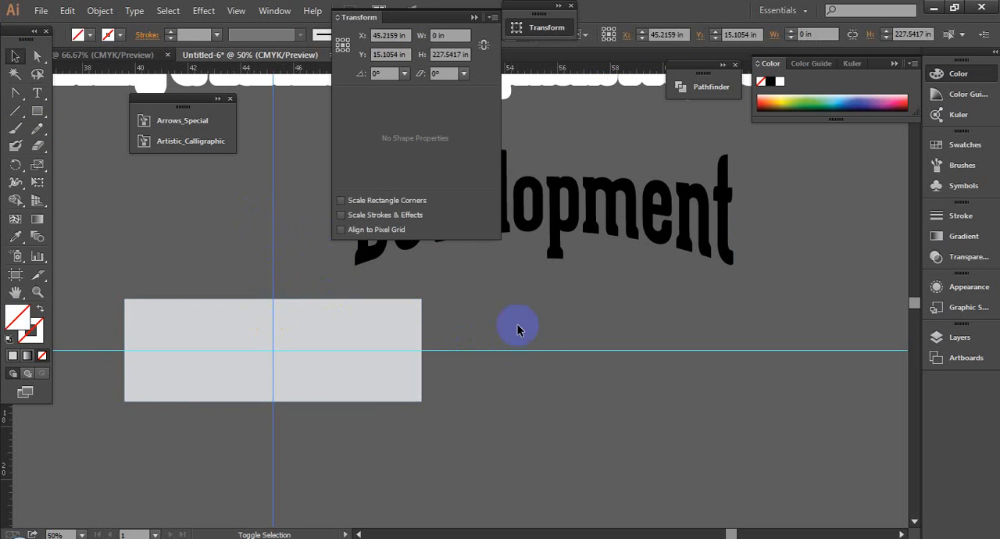
pyautogui.keyDown('shift'); pyautogui.click(532, 351); pyautogui.keyUp('shift')
pyautogui.click(546, 382)
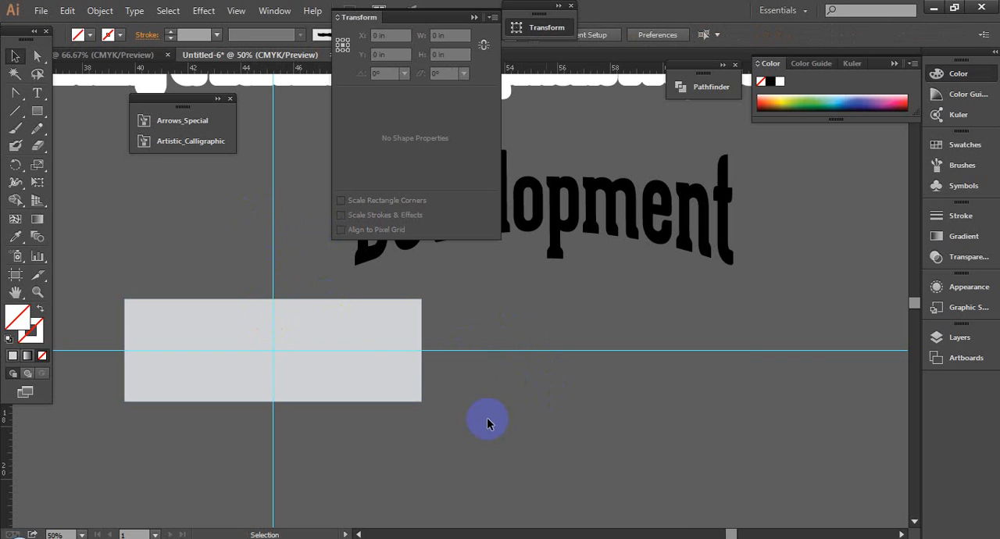
pyautogui.click(360, 374)
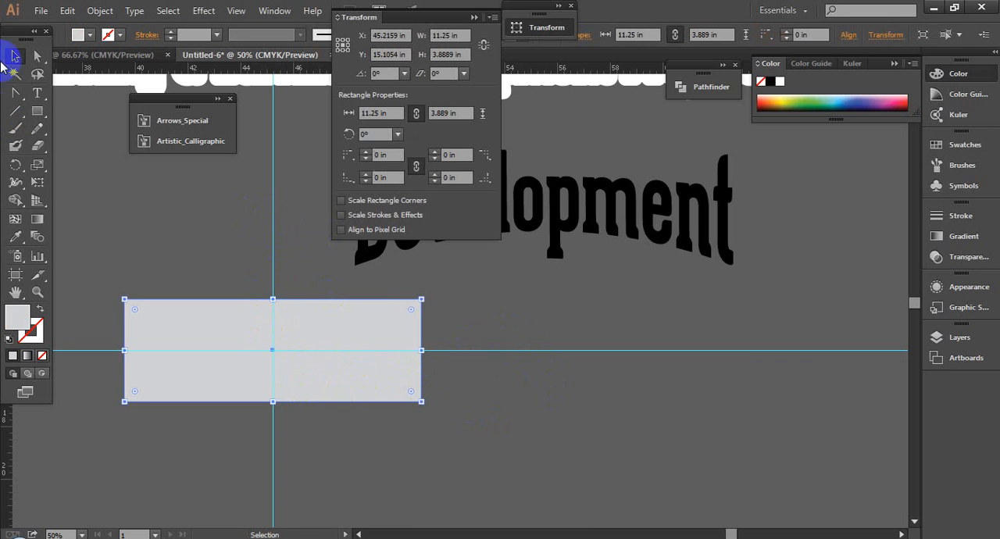
# - Bend the grey rectangle's bottom edge upward at the vertical guide into an arch about a fifth of its height
pyautogui.click(16, 93)
pyautogui.hotkey('ctrl', 'space')
pyautogui.moveTo(214, 334); pyautogui.dragTo(326, 456)
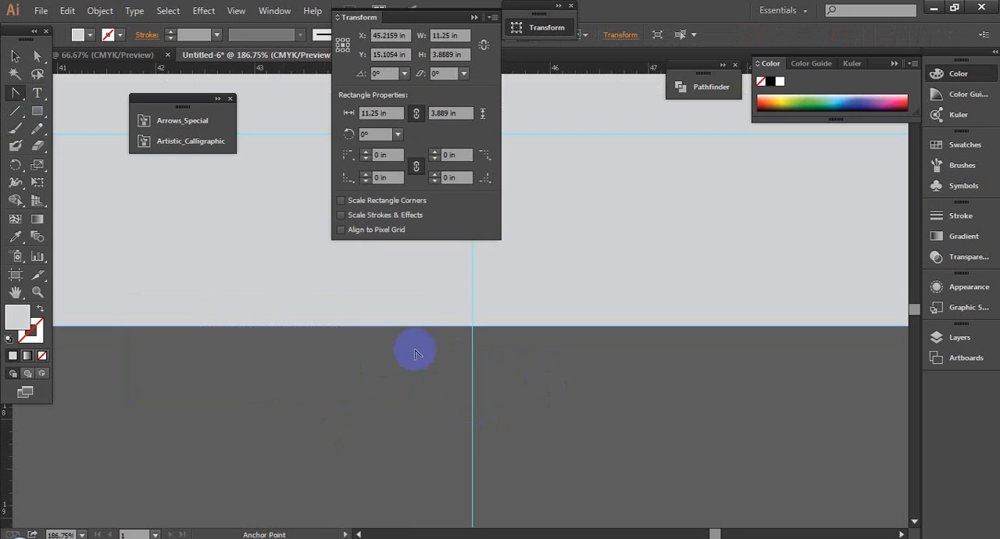
pyautogui.moveTo(472, 327); pyautogui.dragTo(473, 245)
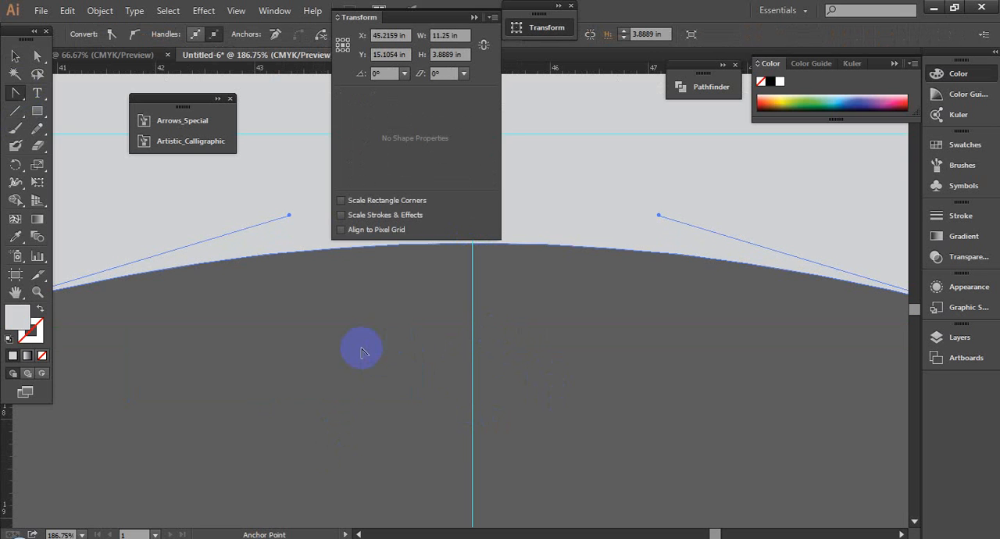
pyautogui.scroll(-4, 488, 398)
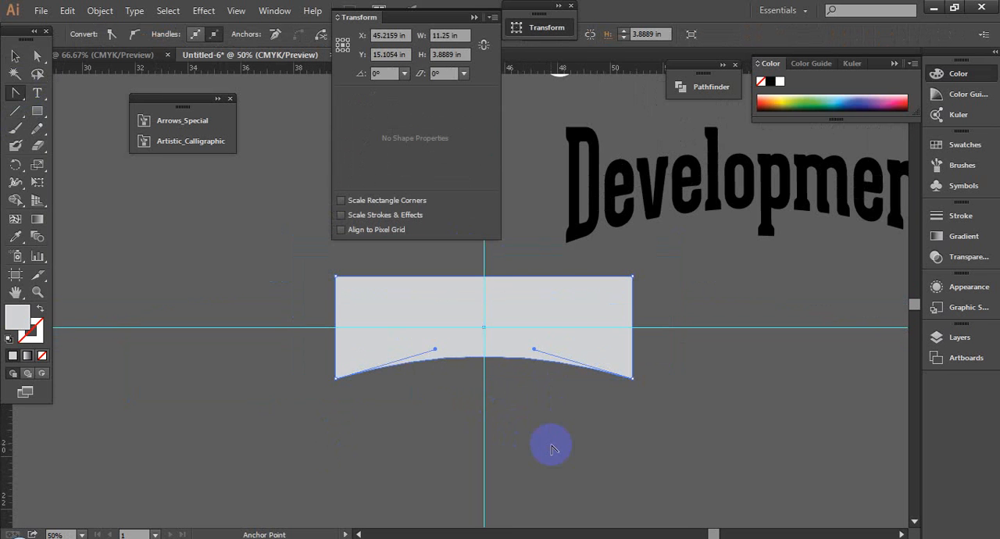
# - Delete the arched grey rectangle and select the warped "Development" text
pyautogui.click(15, 56)
pyautogui.click(663, 362)
pyautogui.hscroll(3, 531, 353)
pyautogui.click(495, 355)
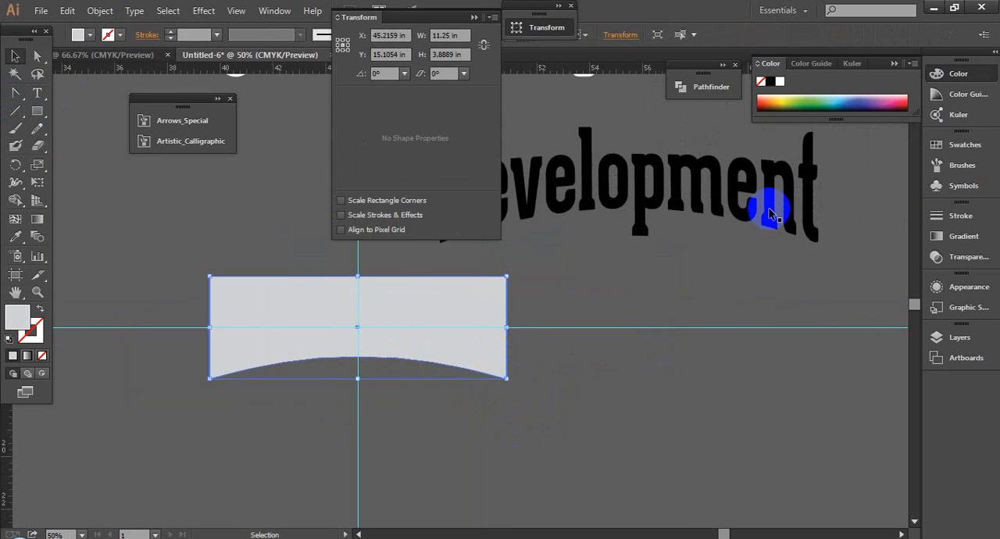
pyautogui.press('Delete')
pyautogui.click(704, 197)
pyautogui.click(474, 15)
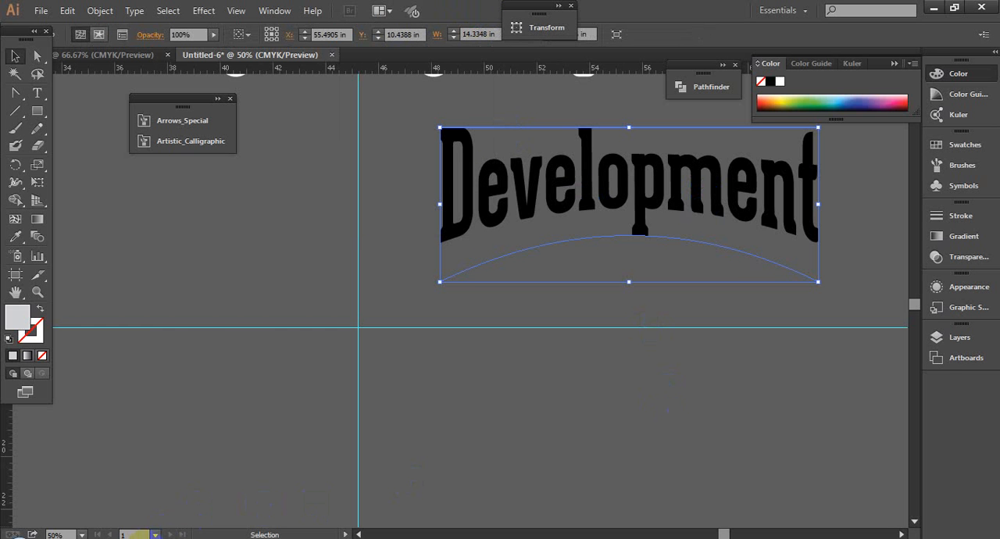
# - Switch to the Facebook page in Chrome and close the Folk Fest photo to return to the group feed
pyautogui.click(133, 464)
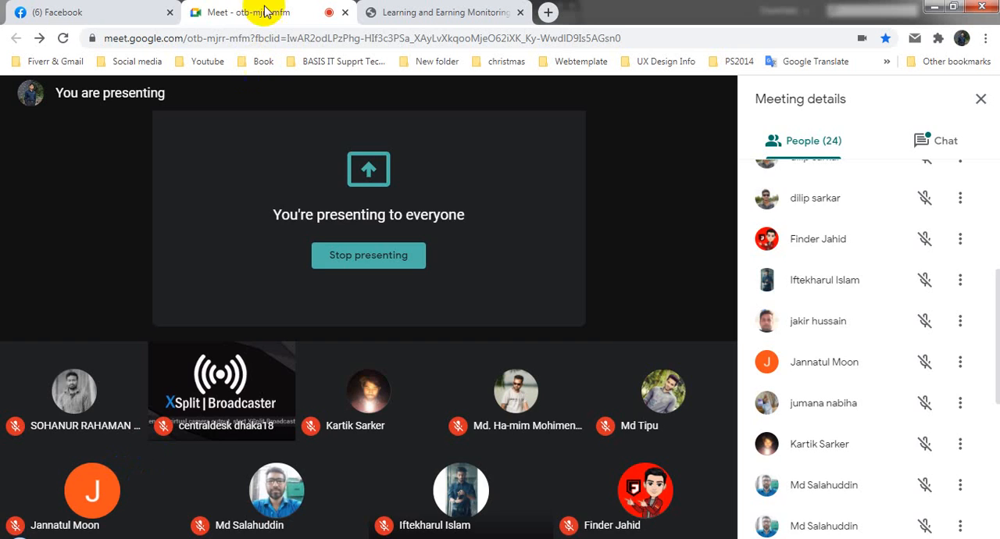
pyautogui.click(94, 8)
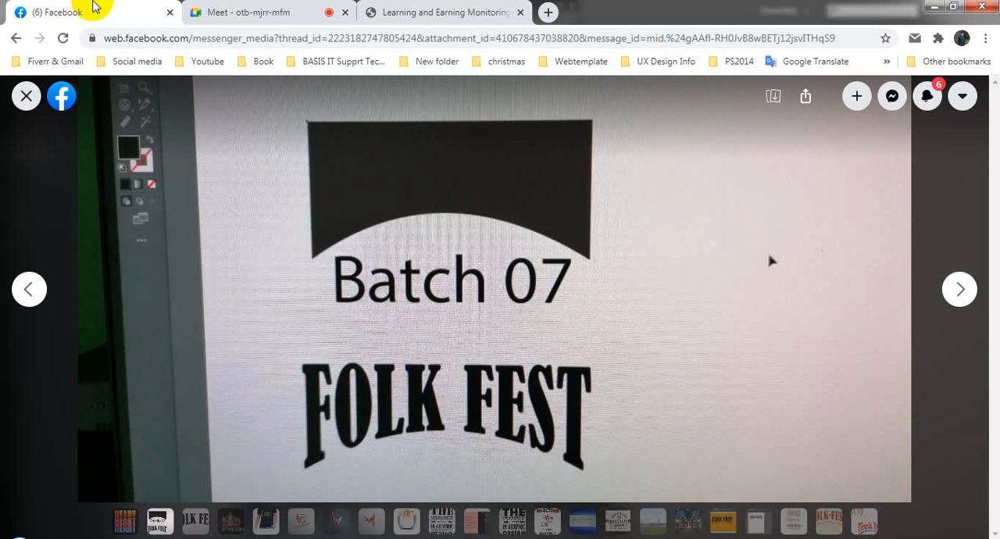
pyautogui.click(26, 96)
pyautogui.click(26, 100)
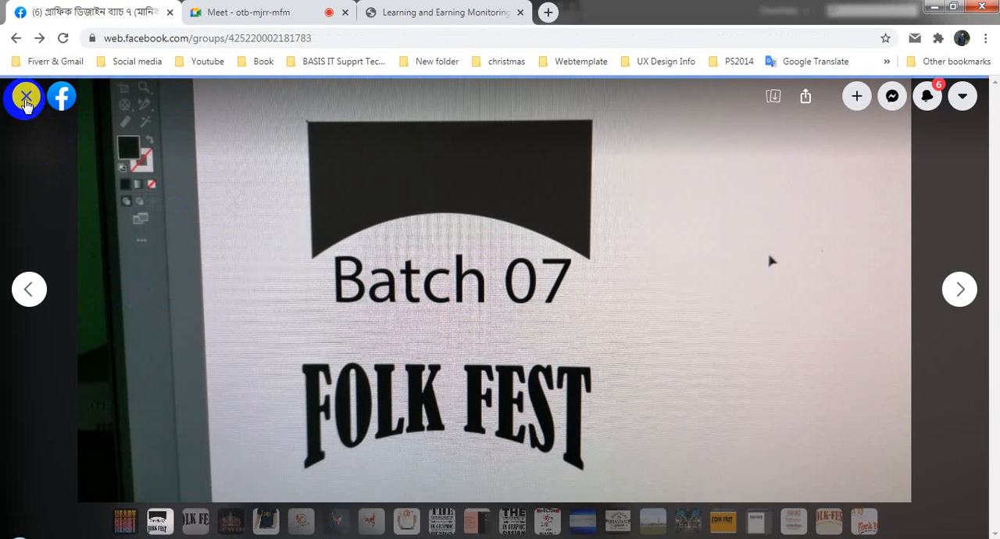
pyautogui.click(24, 97)
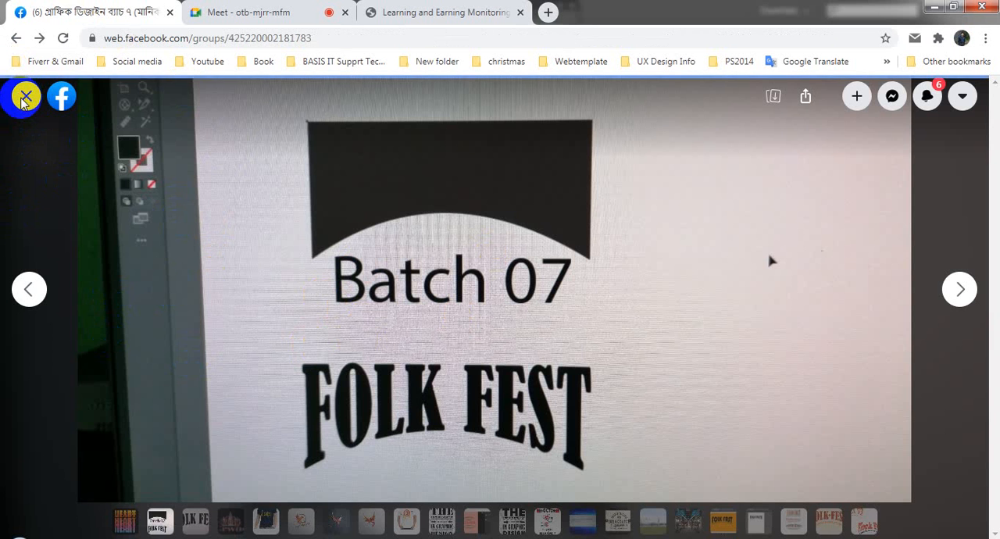
# - Look through the group's December 17 to 19 posts with the Breakdance, Hansief and Roper typography practice designs
pyautogui.scroll(-3, 479, 419)
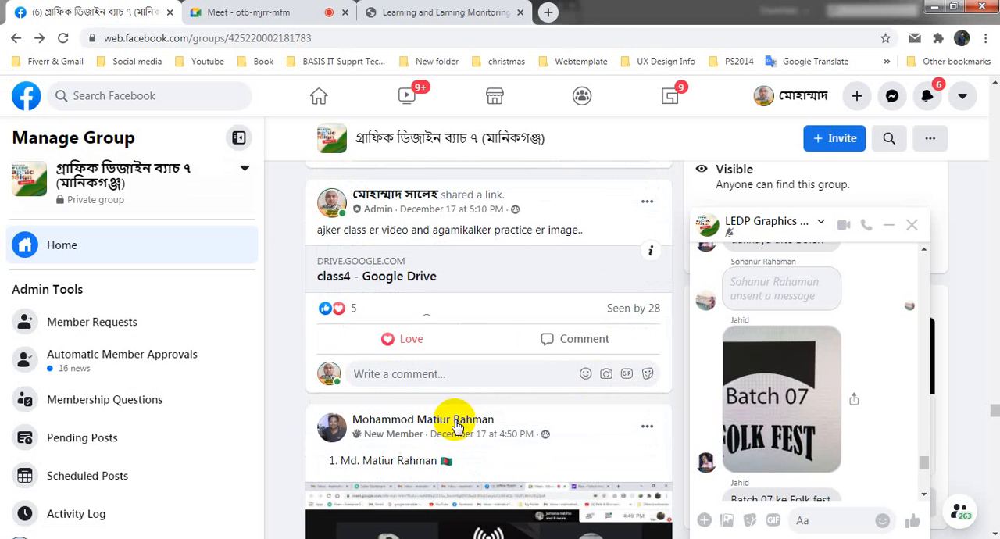
pyautogui.scroll(-6, 486, 422)
pyautogui.scroll(16, 498, 421)
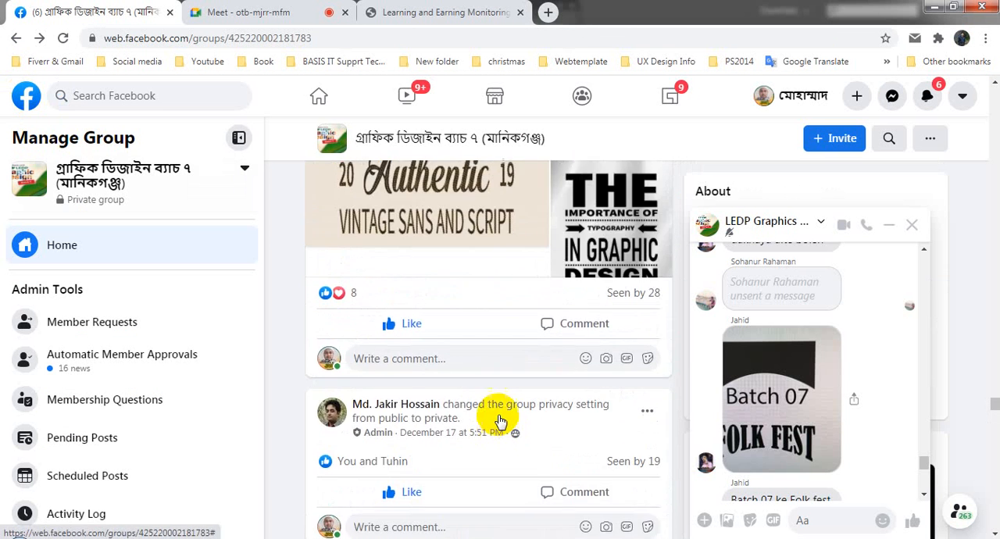
pyautogui.scroll(-5, 506, 420)
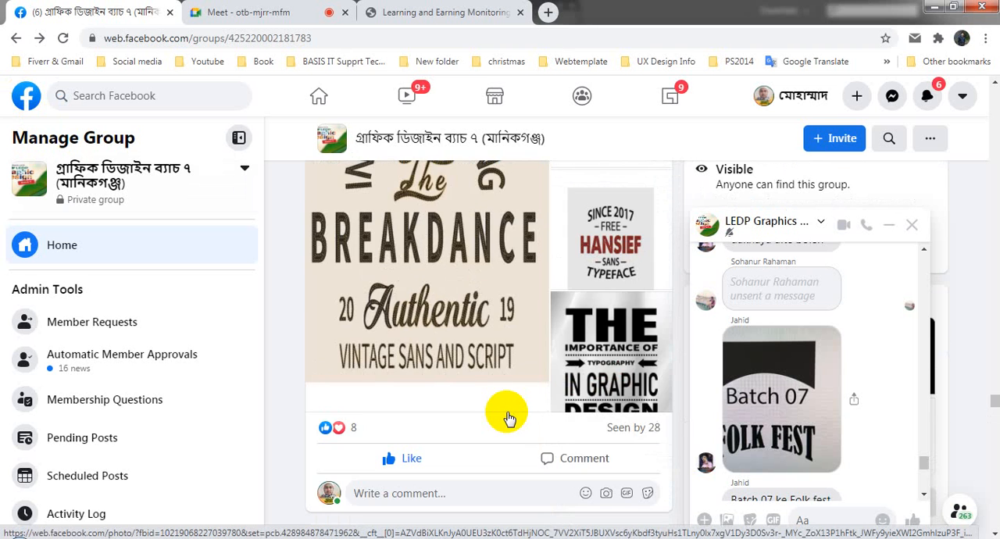
pyautogui.scroll(5, 508, 418)
pyautogui.scroll(-5, 507, 419)
pyautogui.scroll(-2, 507, 418)
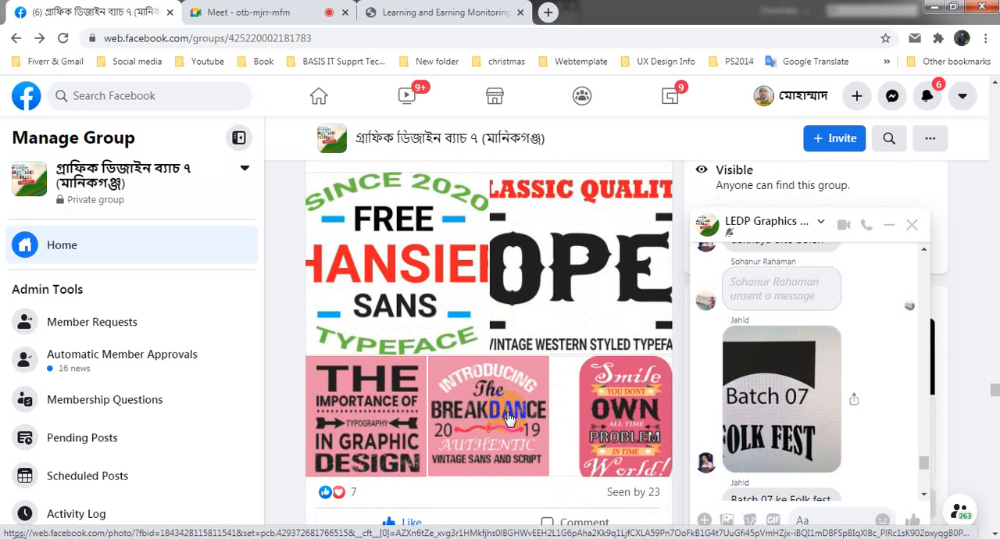
pyautogui.scroll(1, 508, 419)
pyautogui.scroll(-1, 508, 419)
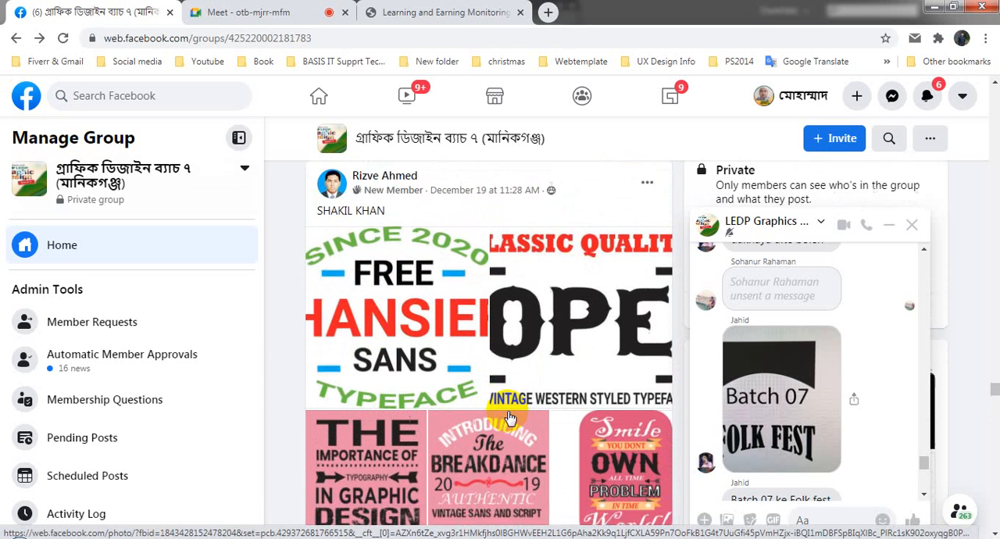
# - Examine the newer December 19 practice posts, including the coloured-background set and the Illustrator screenshots of "The Importance of Typography in Graphic Design"
pyautogui.scroll(6, 509, 418)
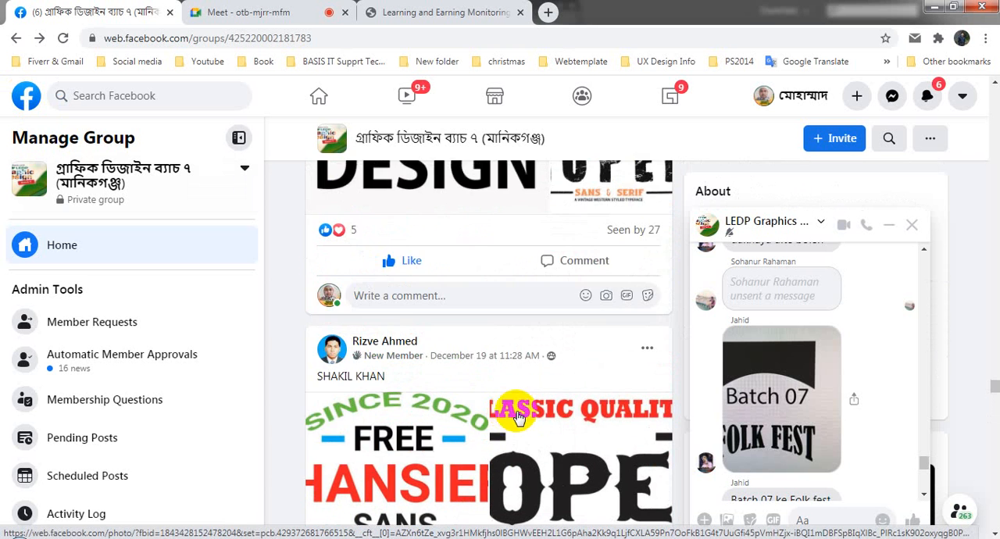
pyautogui.scroll(2, 519, 418)
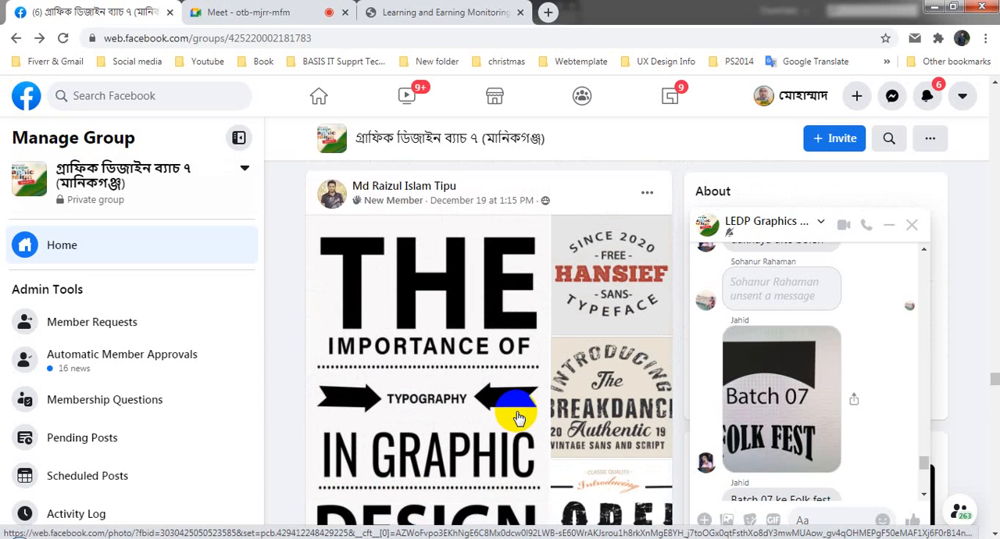
pyautogui.scroll(4, 519, 418)
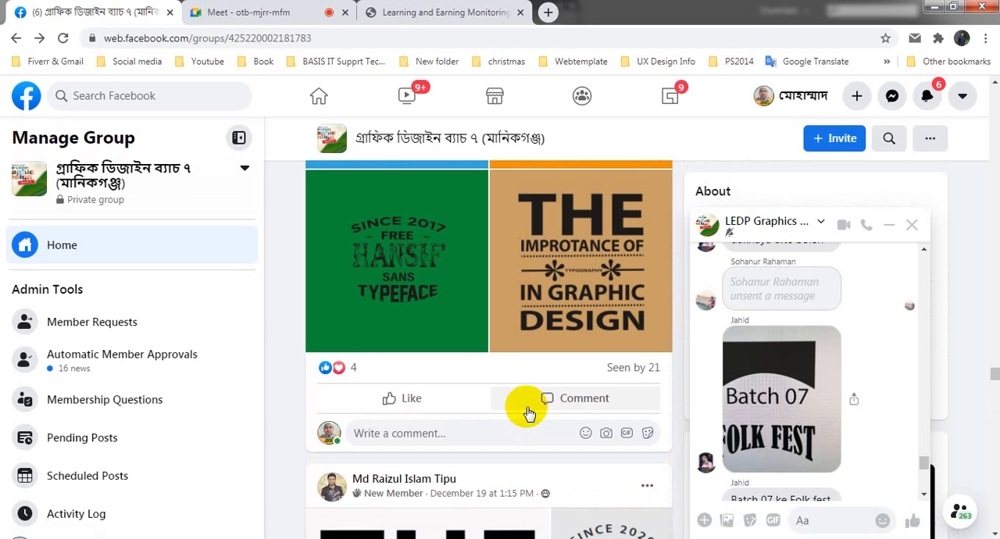
pyautogui.scroll(4, 528, 412)
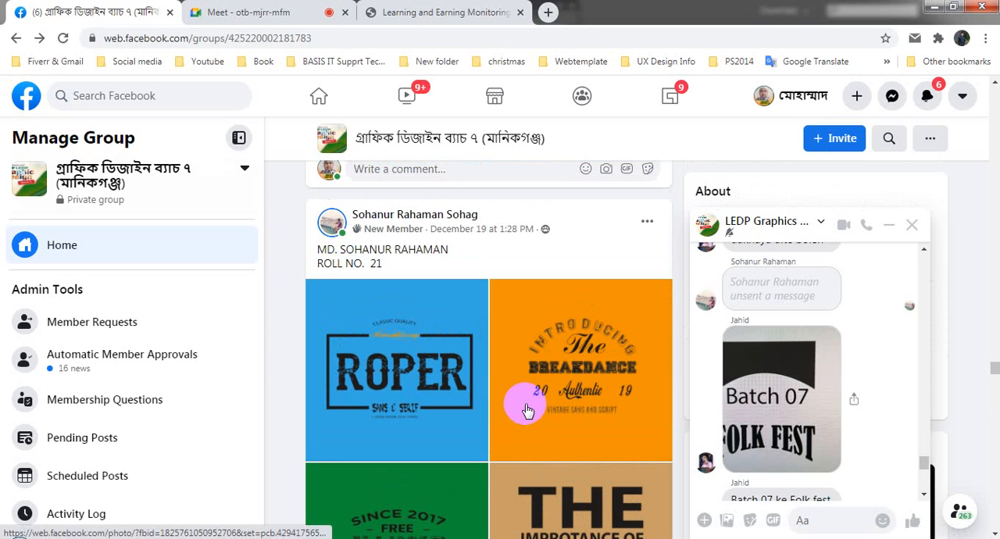
pyautogui.scroll(3, 520, 404)
pyautogui.scroll(4, 520, 404)
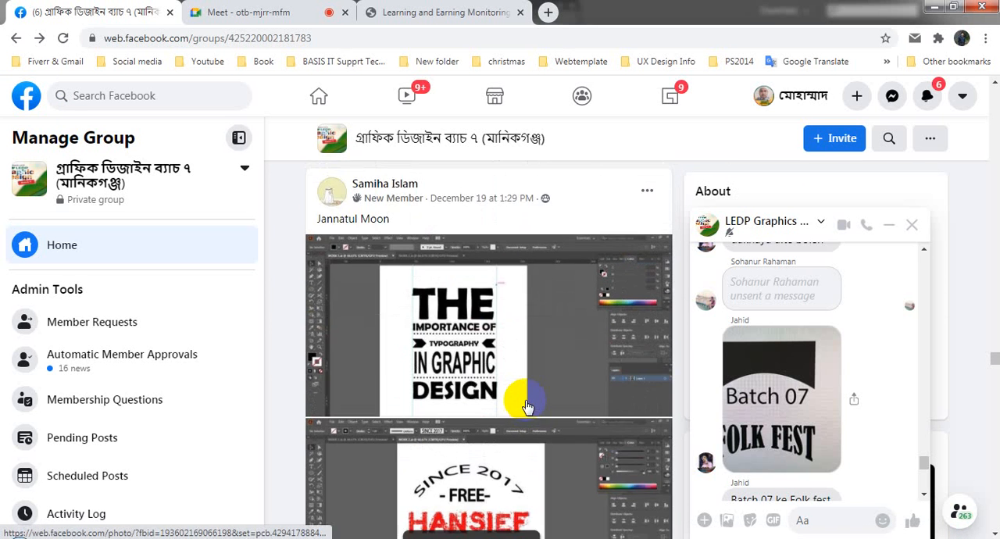
# - View the "Since 2017 Free Hansief Sans Typeface" screenshot at full size, and close it to return to the feed
pyautogui.scroll(-4, 525, 400)
pyautogui.click(485, 252)
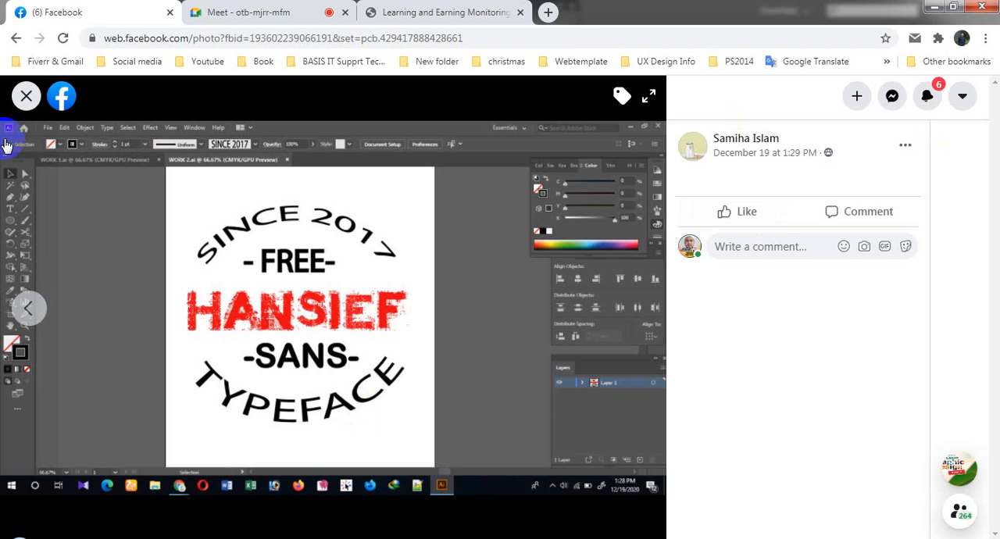
pyautogui.click(27, 96)
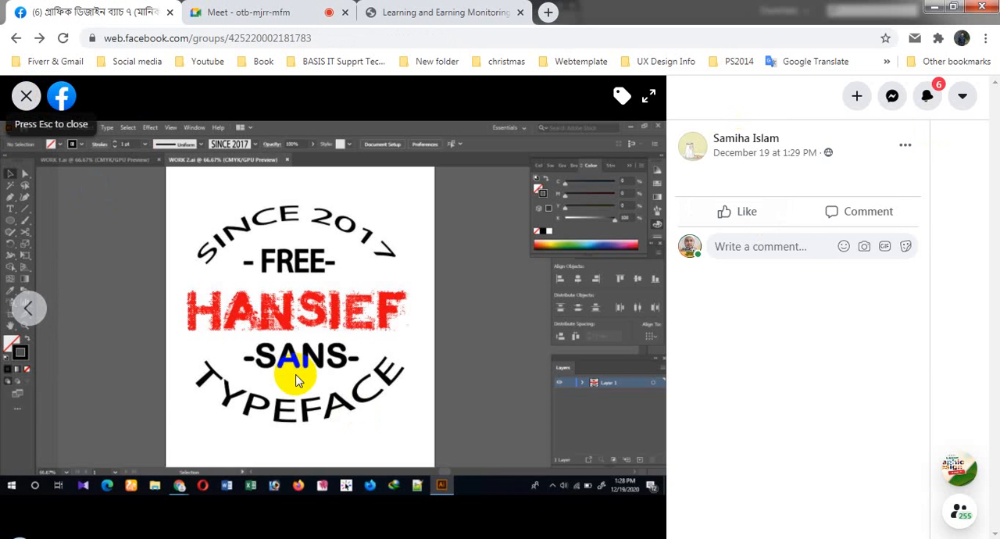
# - Browse up to the December 19, 3:21 PM post and examine its "We go together like copy and paste" design
pyautogui.scroll(3, 556, 359)
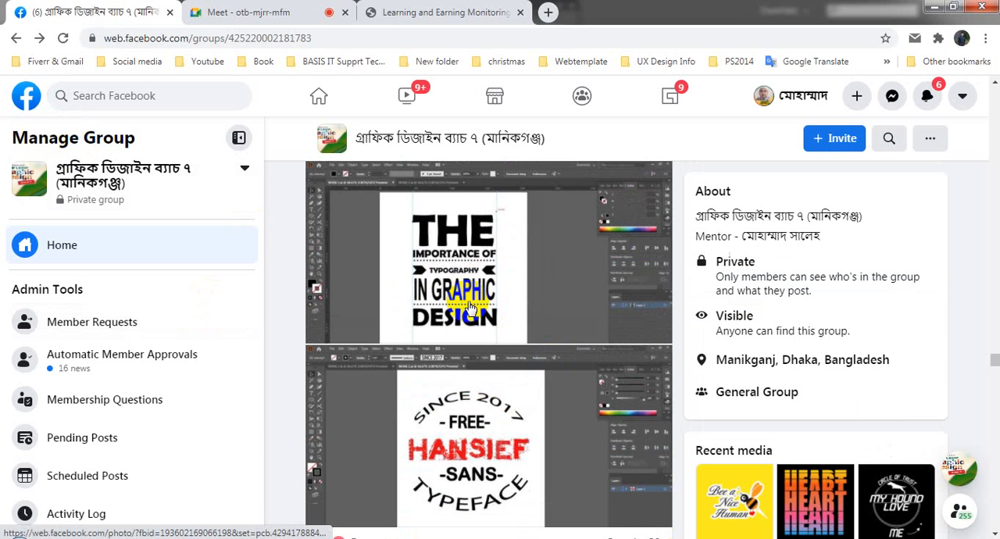
pyautogui.scroll(6, 508, 387)
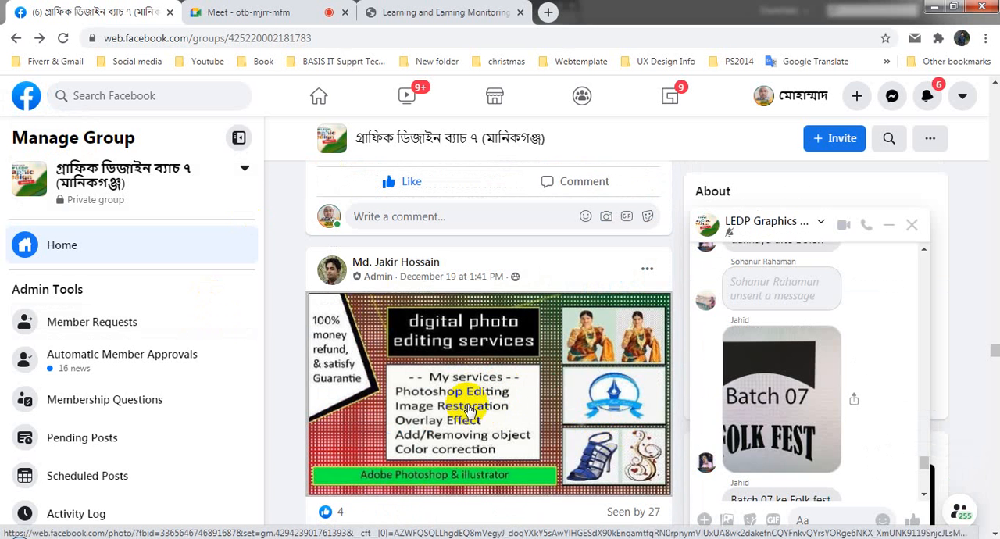
pyautogui.scroll(4, 516, 398)
pyautogui.scroll(9, 521, 368)
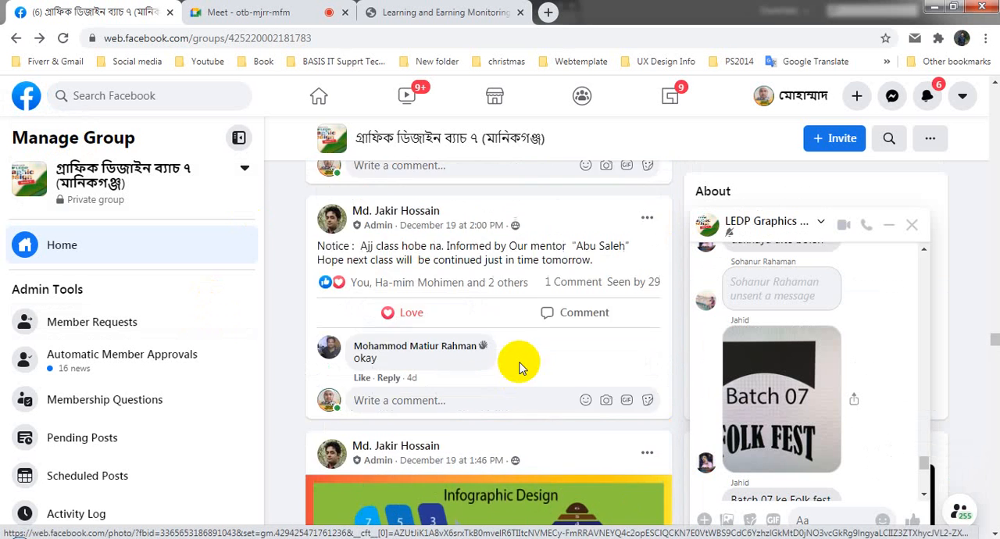
pyautogui.scroll(2, 521, 391)
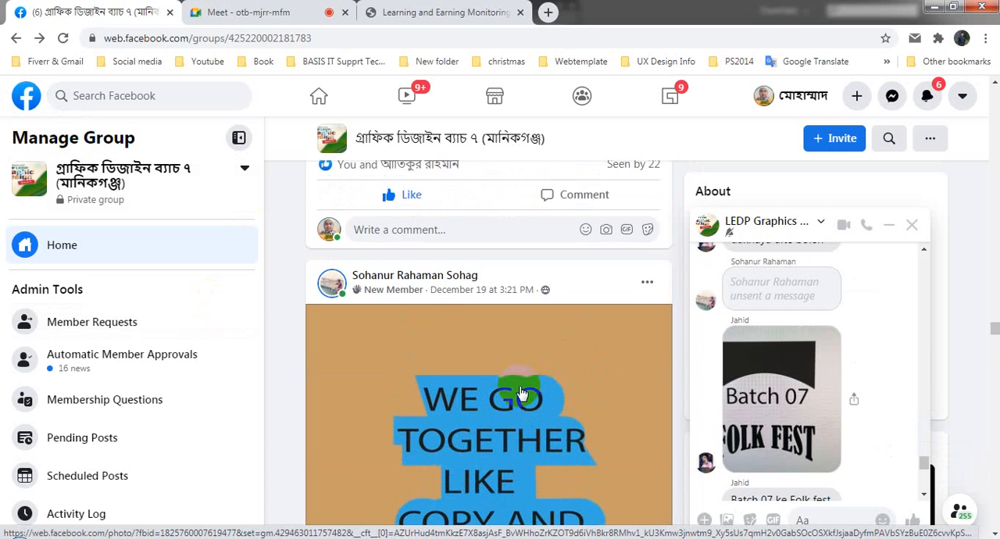
pyautogui.scroll(-2, 522, 393)
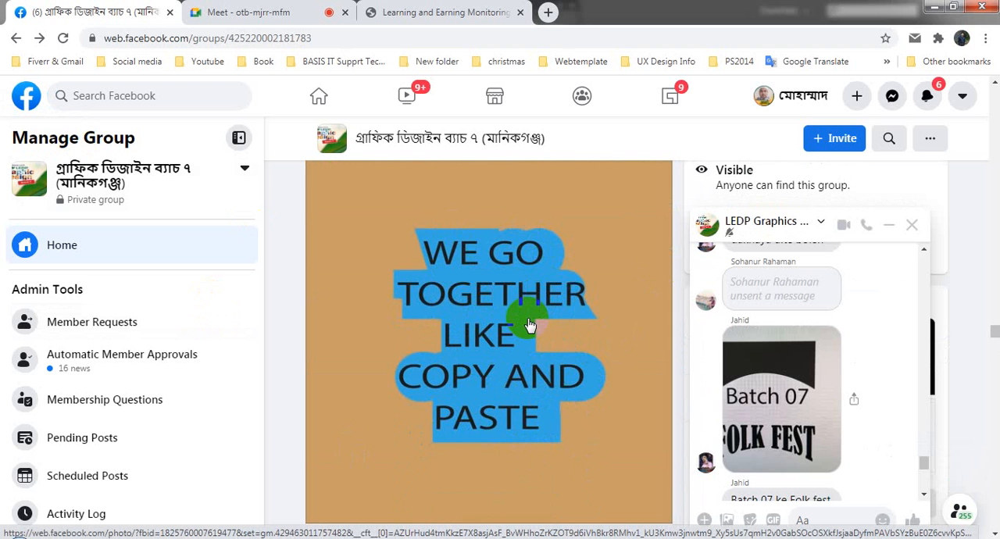
pyautogui.scroll(2, 502, 365)
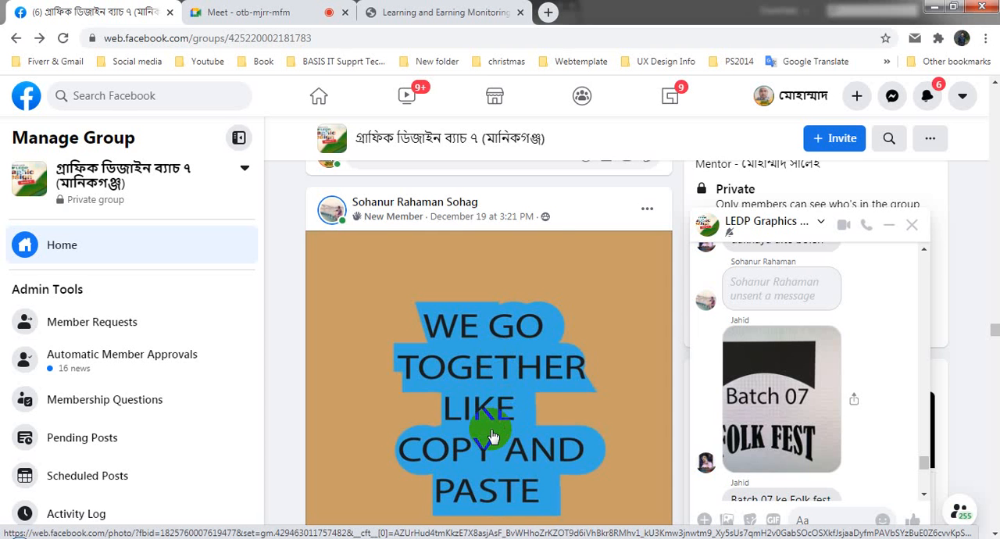
pyautogui.scroll(-2, 490, 437)
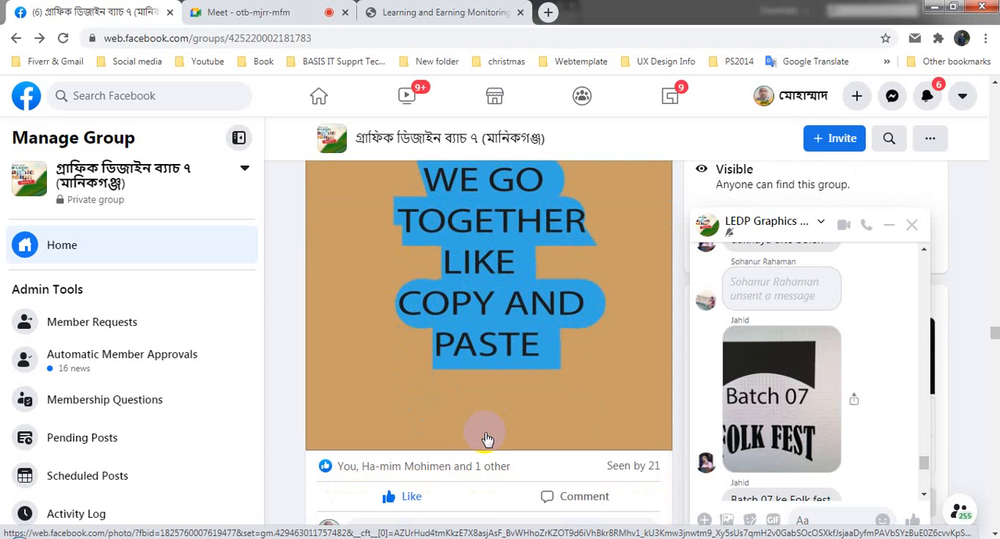
pyautogui.scroll(1, 486, 439)
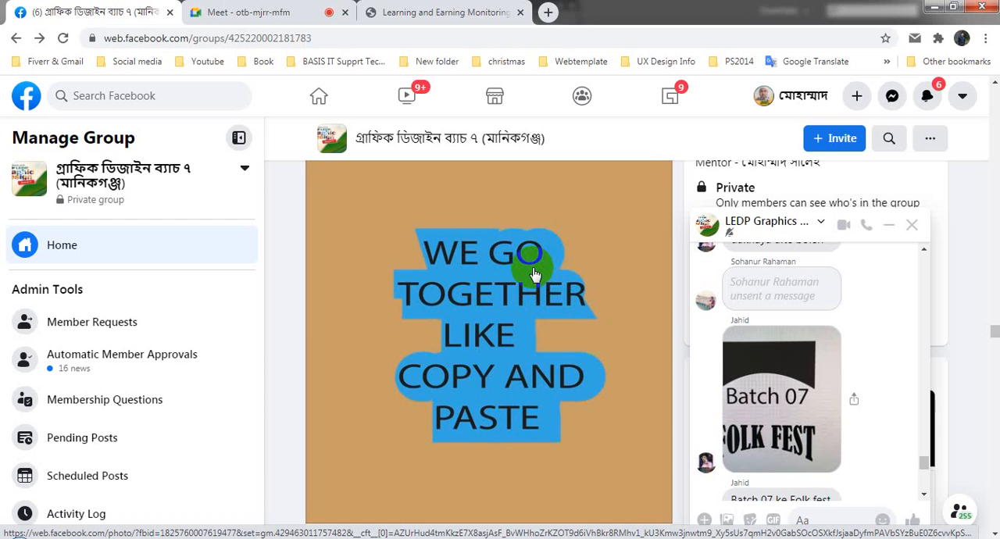
# - Examine the brown "Graphic Designer" lettering post and the Class-4 Text Design post with the marble-background typography
pyautogui.scroll(10, 533, 273)
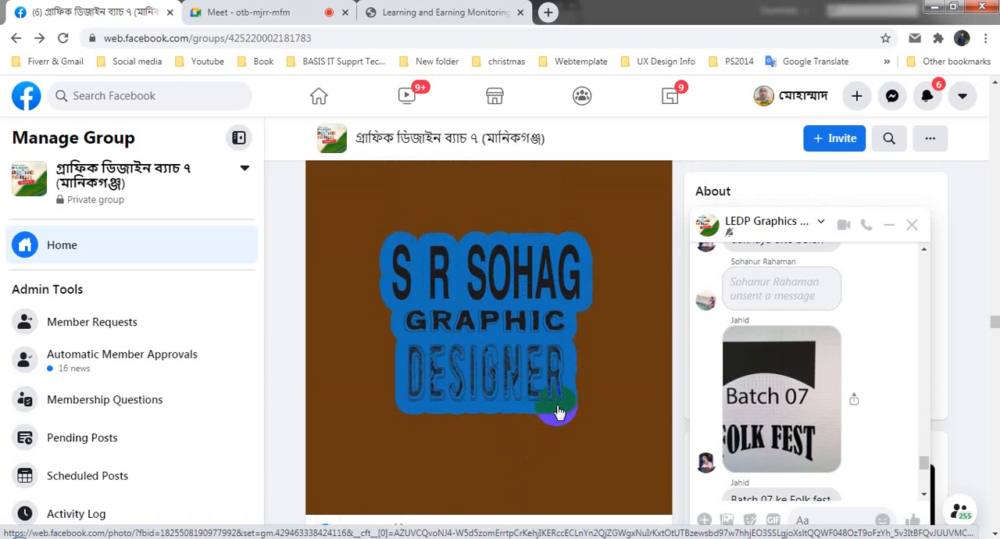
pyautogui.scroll(3, 557, 412)
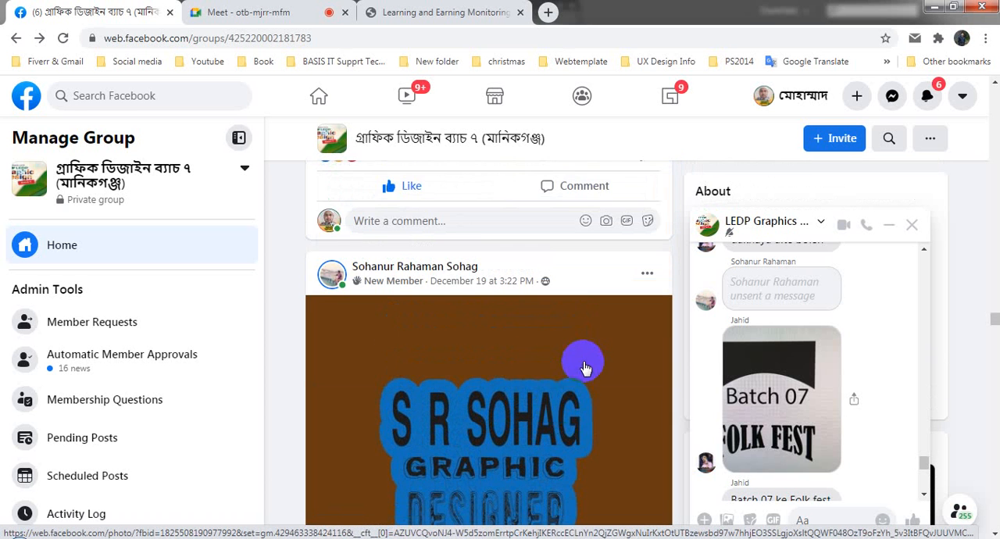
pyautogui.scroll(-3, 452, 428)
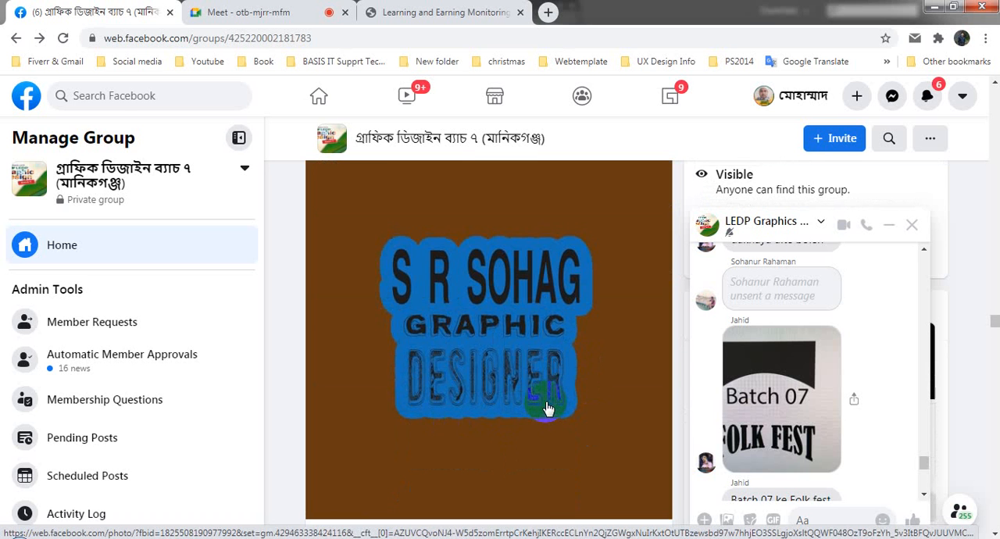
pyautogui.scroll(5, 547, 409)
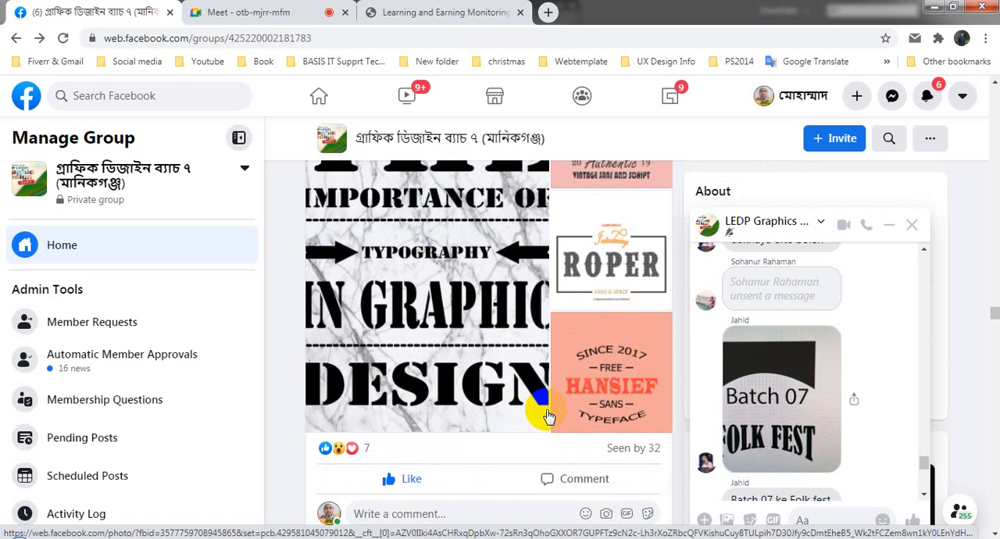
pyautogui.scroll(2, 547, 409)
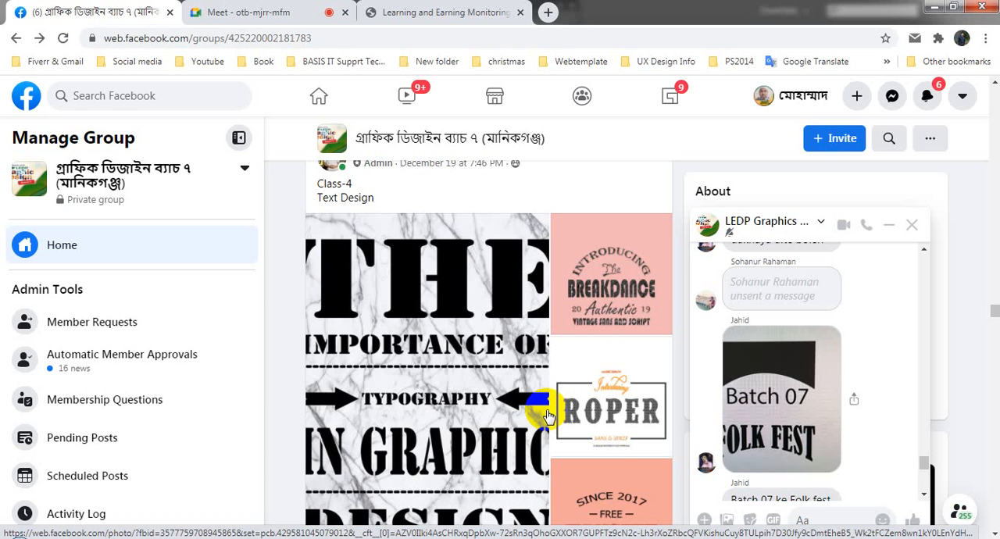
# - Examine the Ai Class3 home practice post with the "Behind every good doctor" and nurse artwork from its heading to its last line
pyautogui.scroll(7, 546, 414)
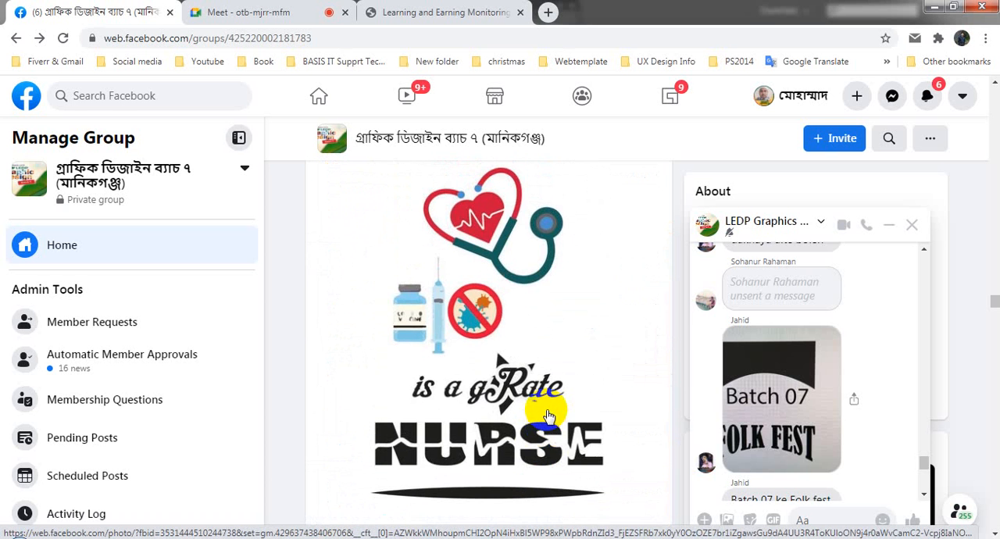
pyautogui.scroll(4, 547, 414)
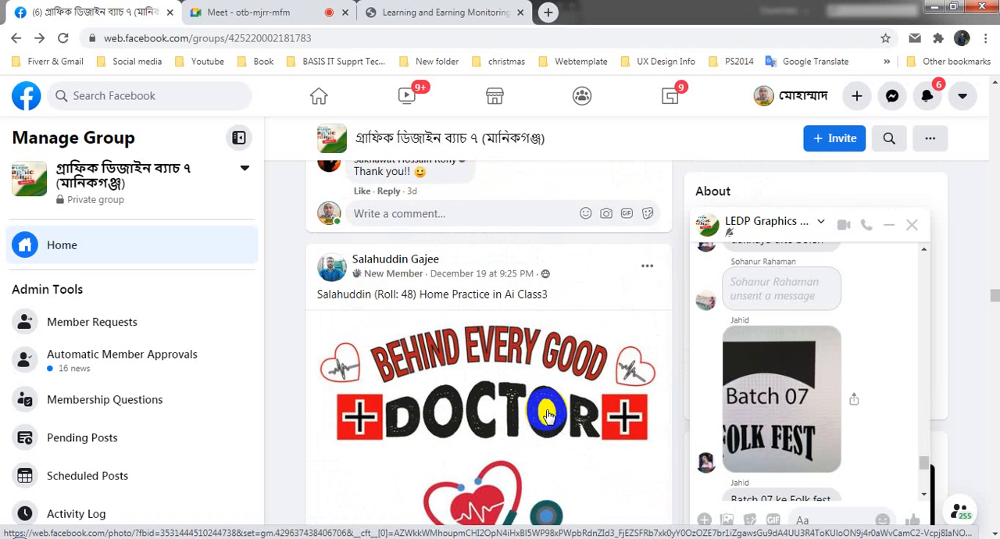
pyautogui.scroll(-2, 546, 414)
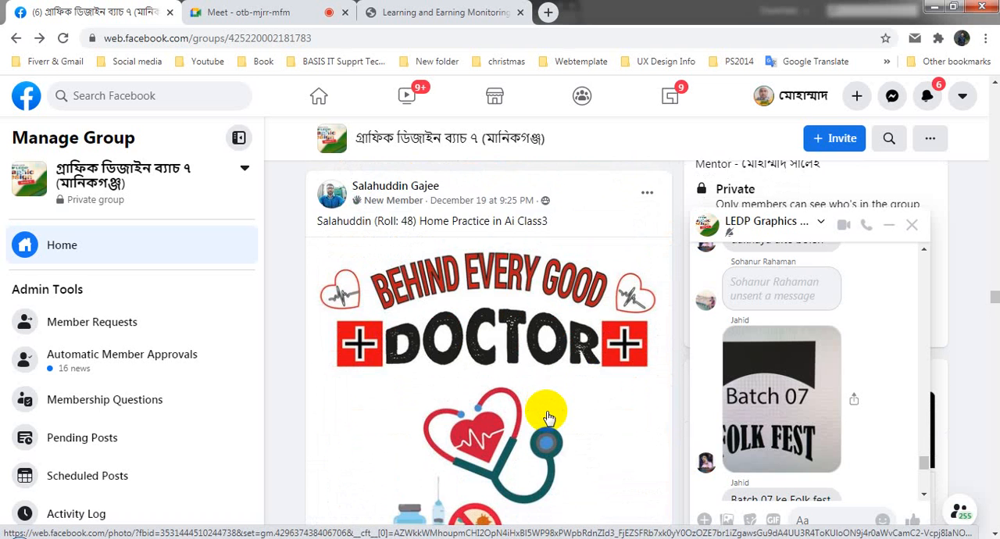
pyautogui.scroll(-2, 587, 347)
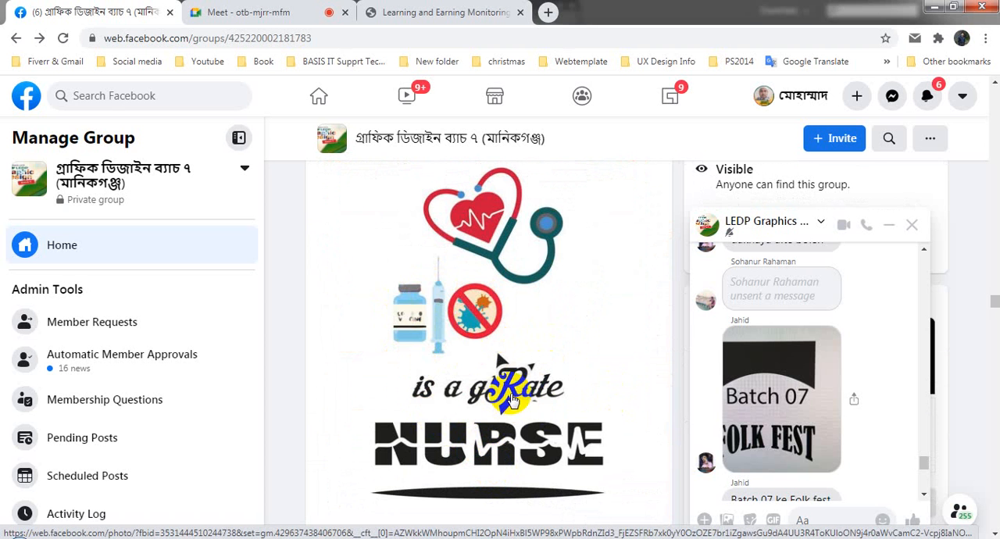
pyautogui.scroll(2, 531, 453)
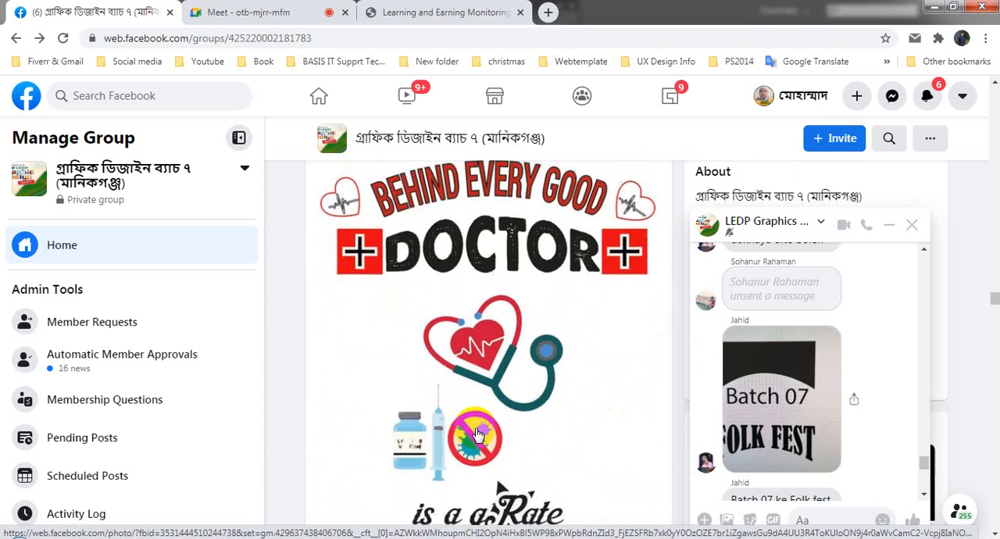
pyautogui.scroll(-2, 476, 434)
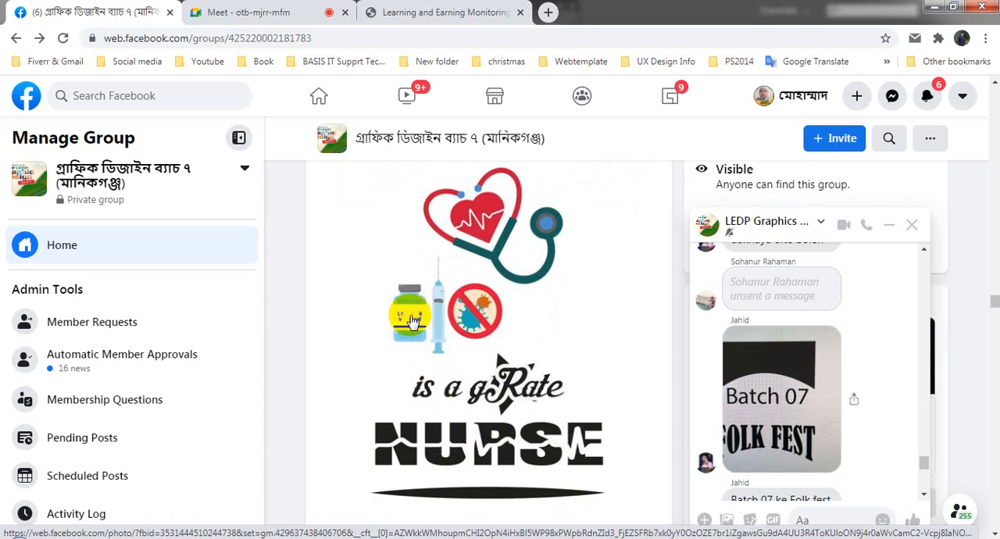
pyautogui.scroll(1, 468, 406)
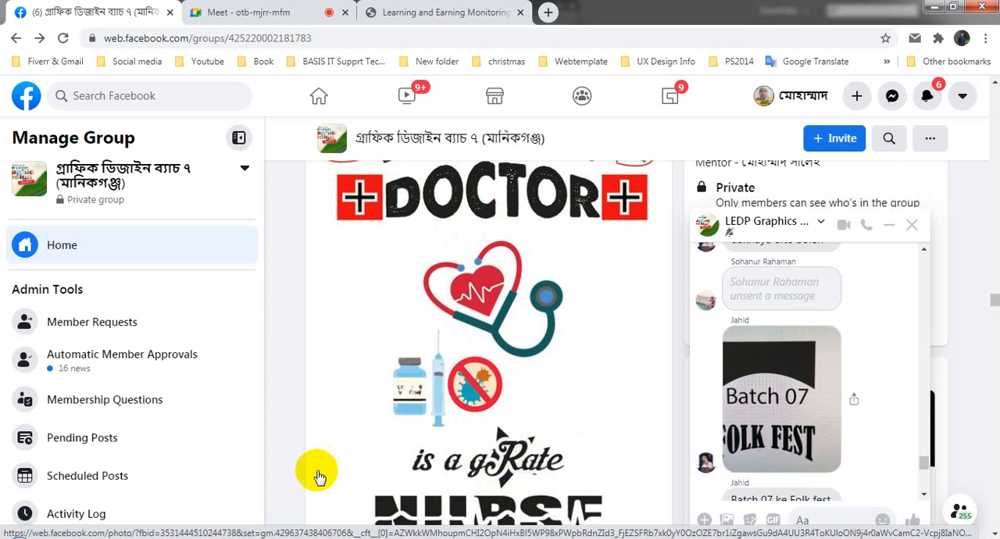
# - Check the Google Meet call and return to the doctor and nurse post in the Facebook group
pyautogui.click(263, 13)
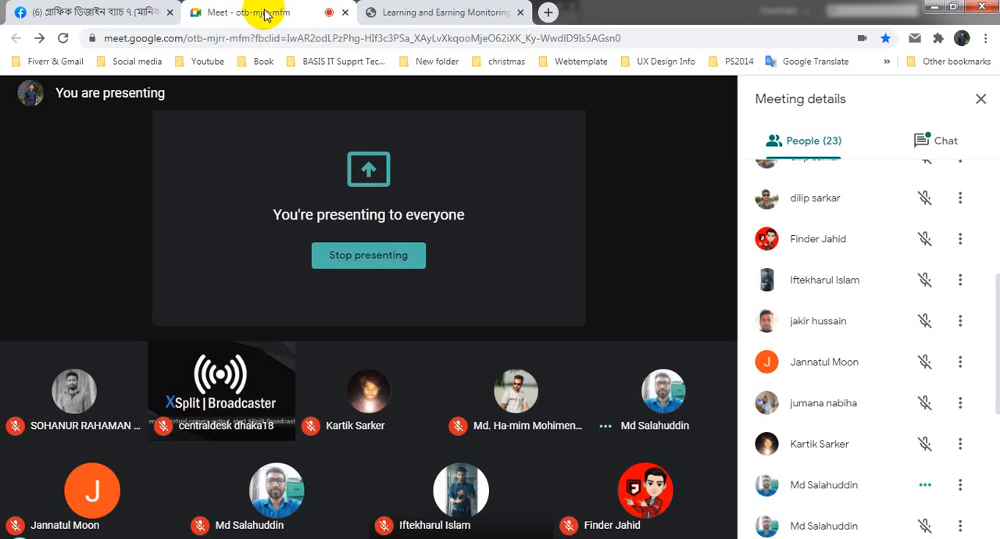
pyautogui.click(455, 4)
pyautogui.click(267, 6)
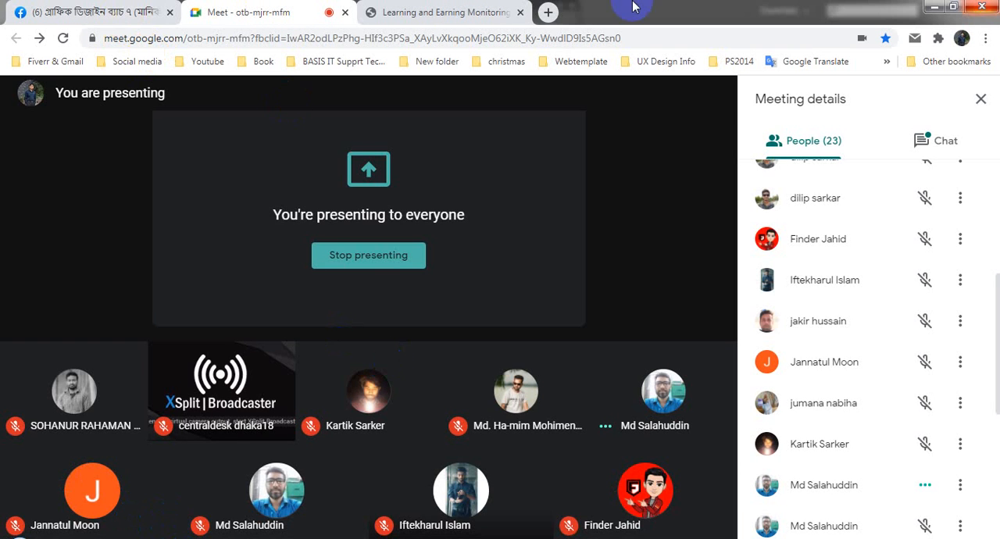
pyautogui.click(93, 12)
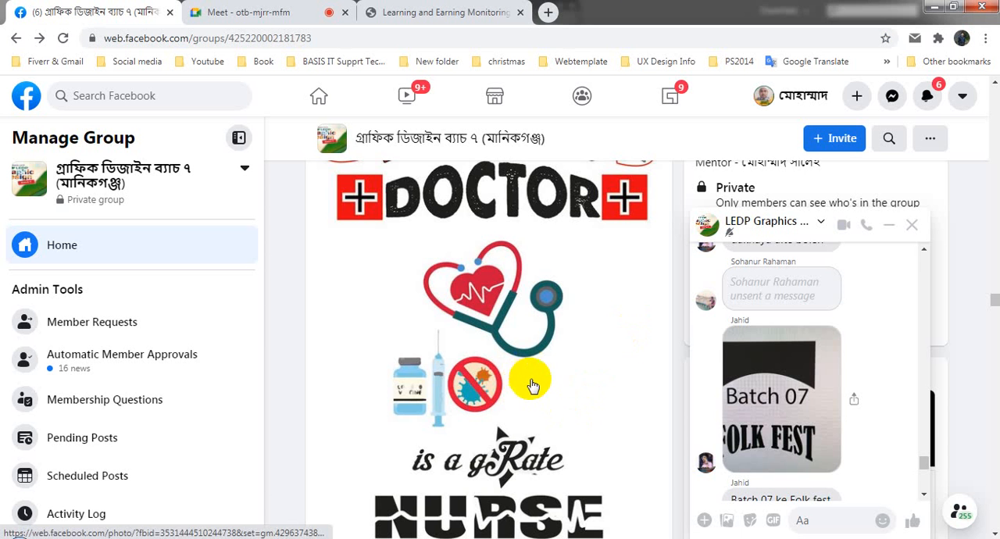
# - Examine the doctor and nurse artwork's composition, covering the curved heading, stethoscope, vaccine and virus illustrations, and the "is a gRate NURSE" lettering
pyautogui.scroll(1, 550, 394)
pyautogui.scroll(-1, 551, 394)
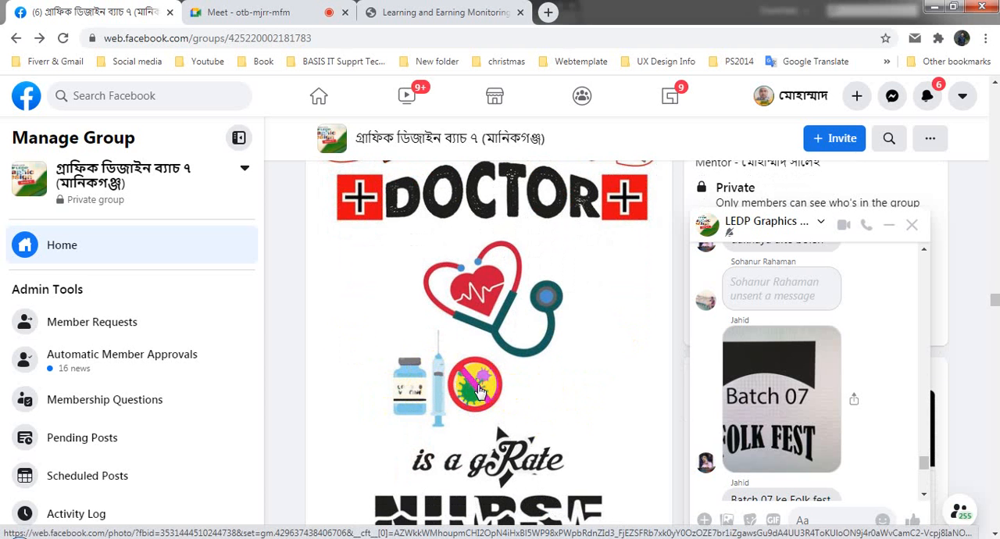
pyautogui.scroll(1, 422, 394)
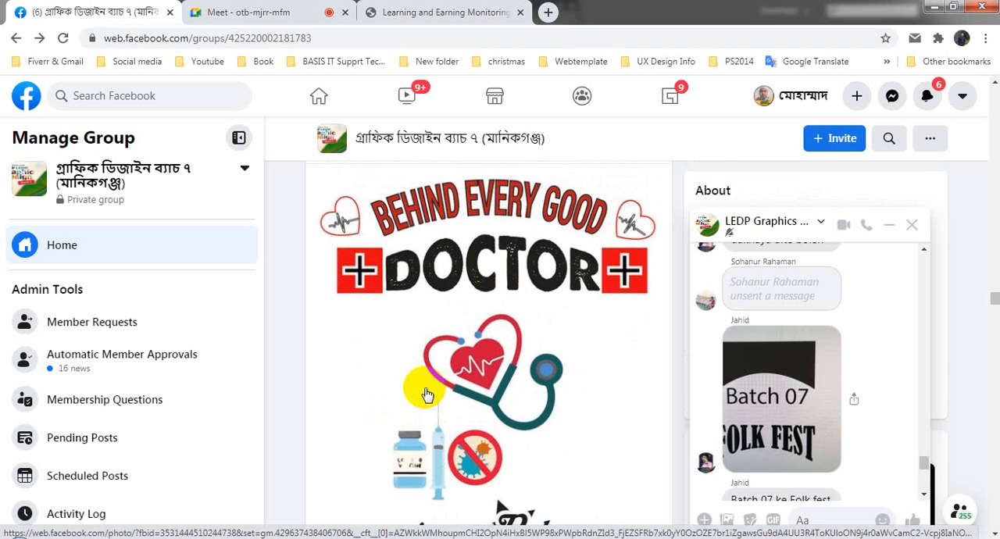
pyautogui.scroll(-1, 421, 394)
pyautogui.scroll(-1, 504, 469)
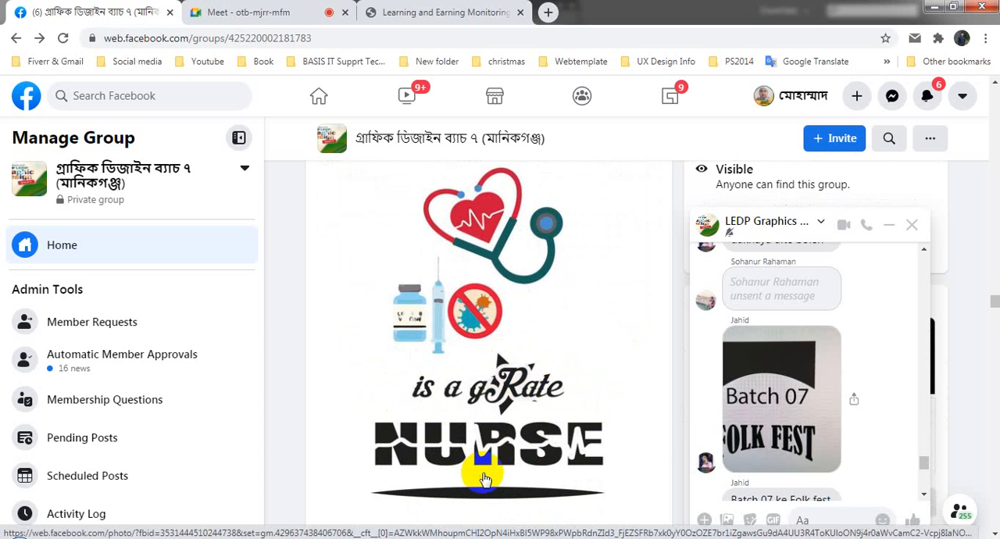
pyautogui.scroll(-1, 497, 428)
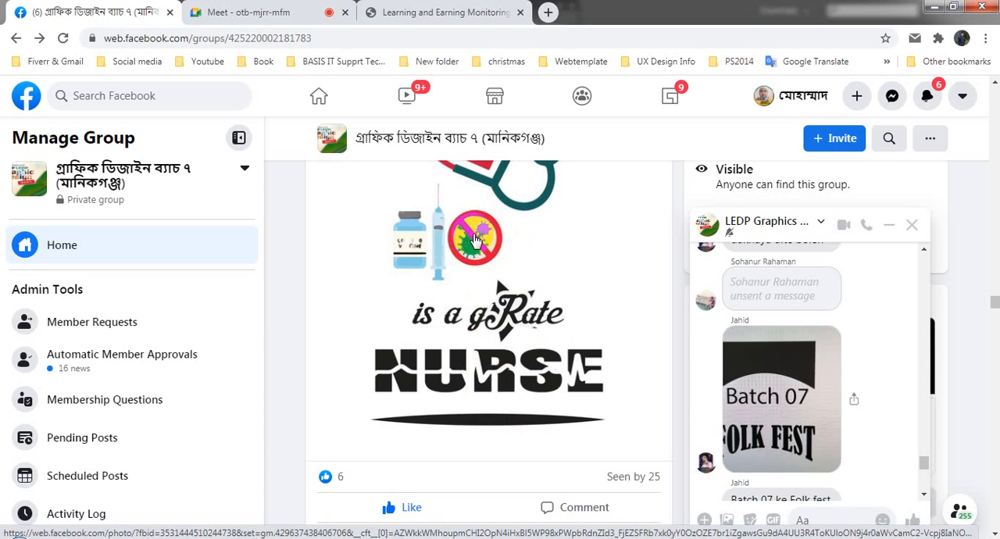
pyautogui.scroll(3, 461, 411)
pyautogui.scroll(-2, 478, 420)
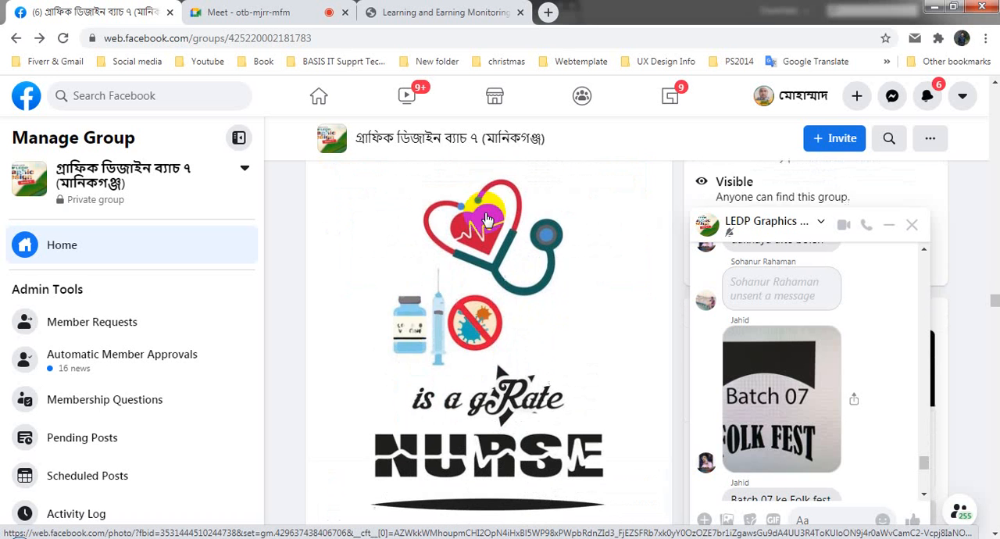
pyautogui.scroll(1, 480, 422)
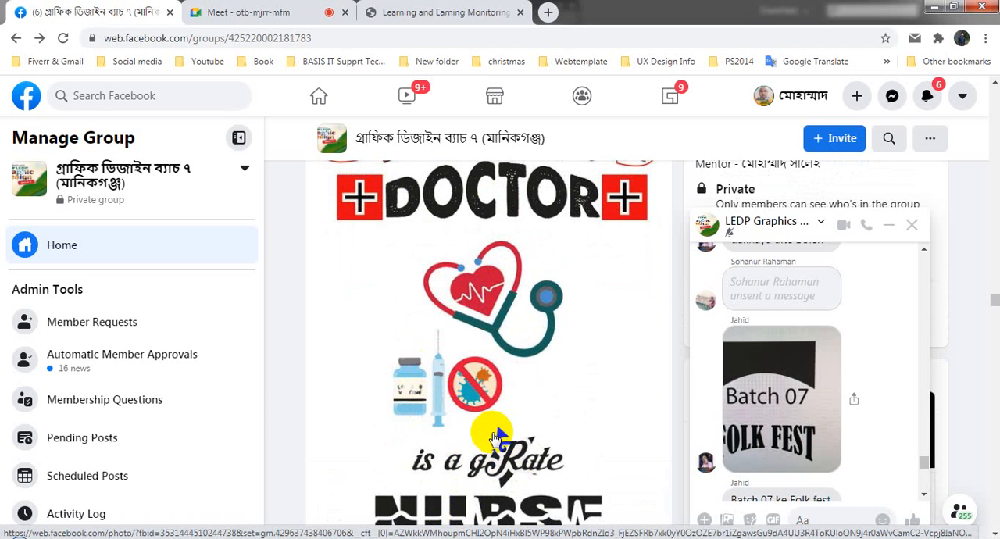
pyautogui.scroll(2, 330, 335)
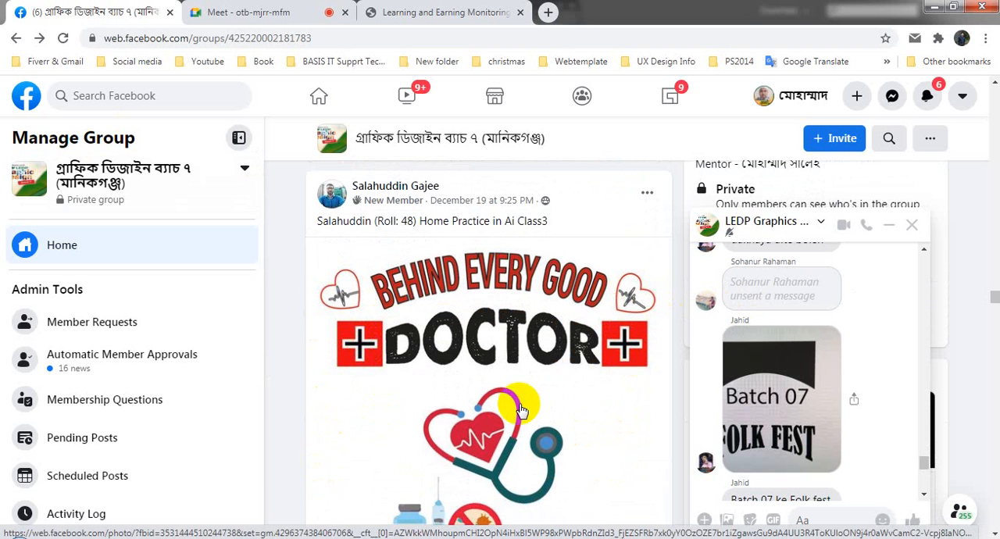
pyautogui.scroll(-3, 521, 410)
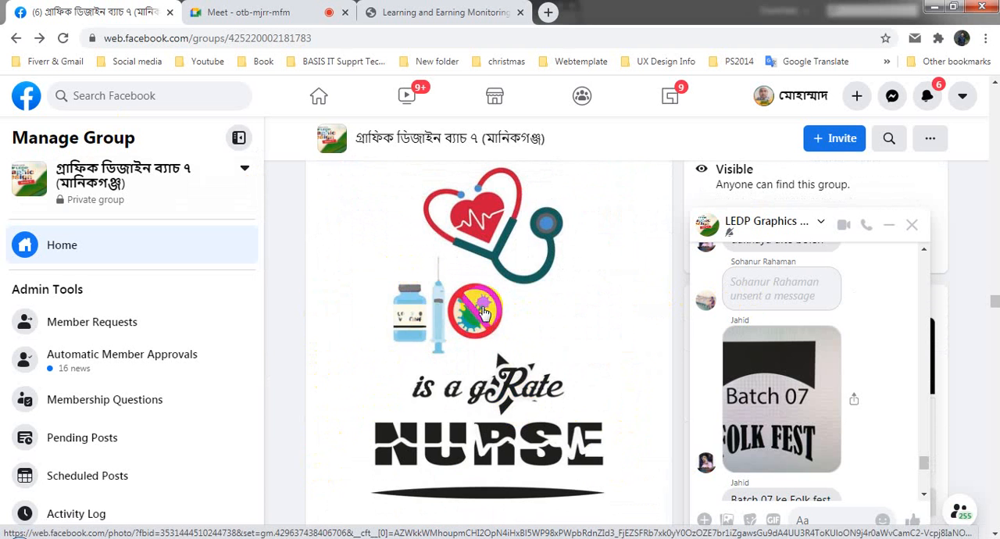
pyautogui.scroll(1, 481, 308)
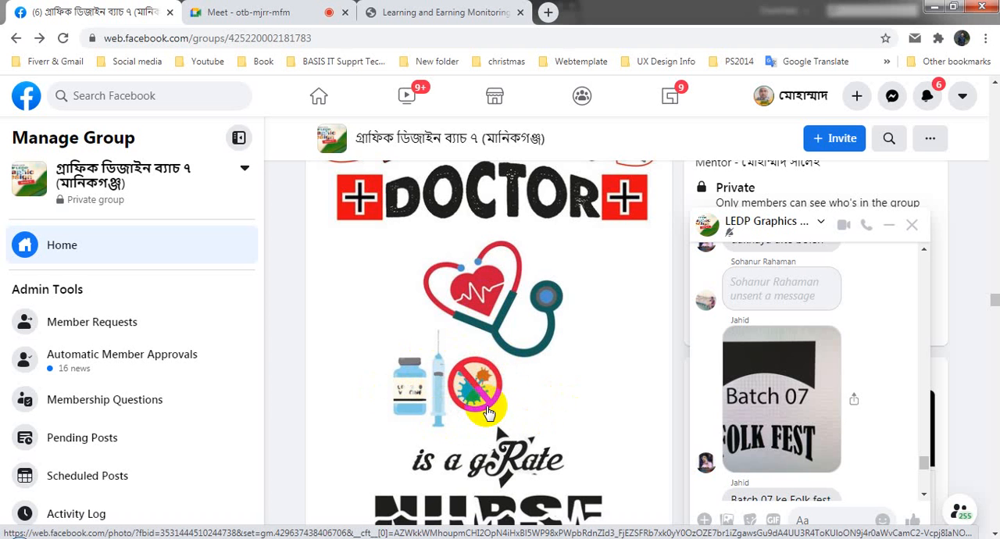
pyautogui.scroll(1, 487, 411)
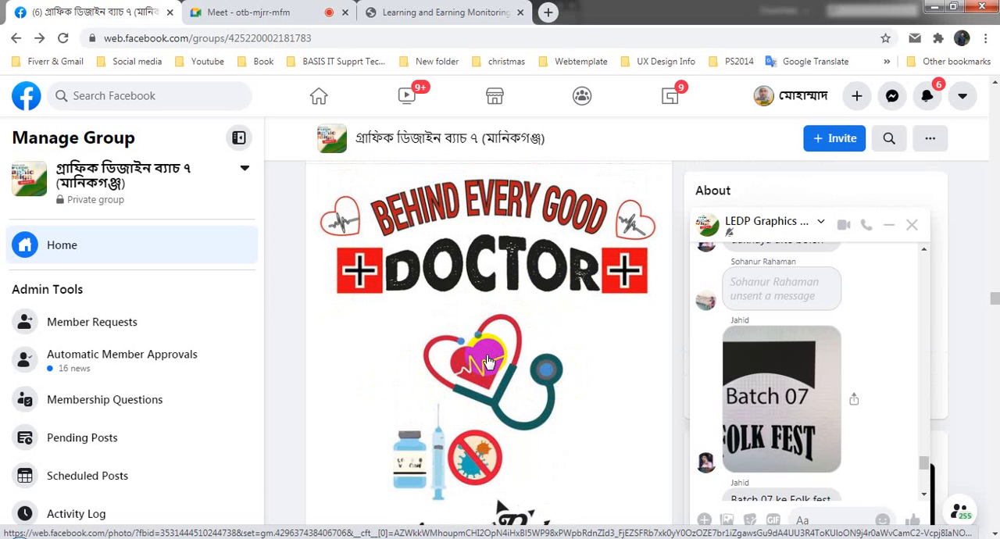
pyautogui.scroll(-1, 449, 414)
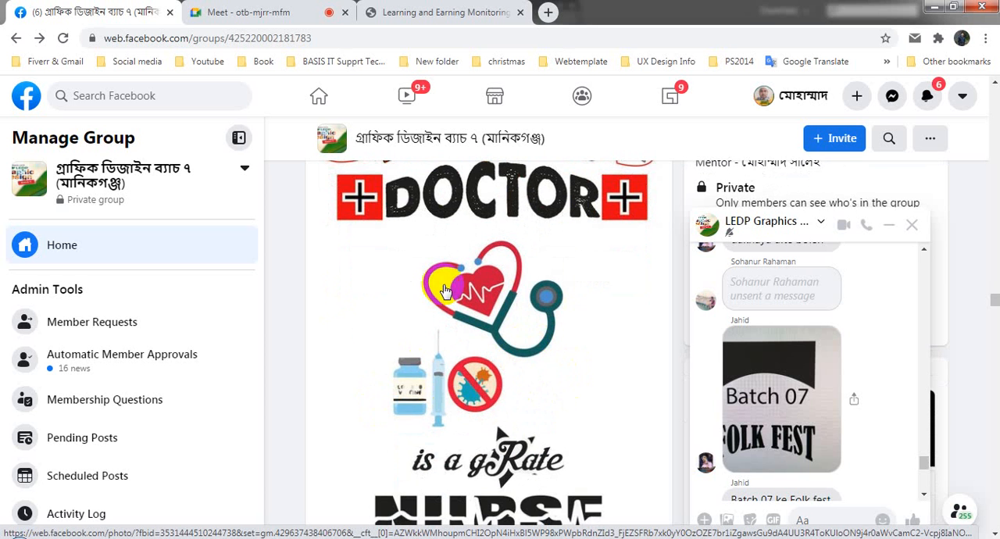
pyautogui.scroll(-2, 545, 480)
pyautogui.scroll(2, 542, 471)
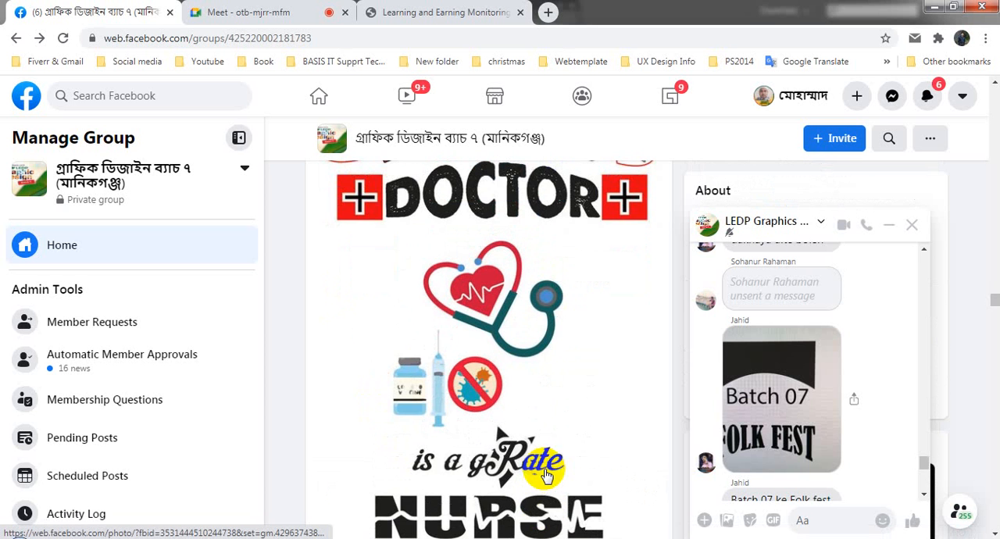
pyautogui.scroll(2, 567, 422)
pyautogui.scroll(-5, 568, 446)
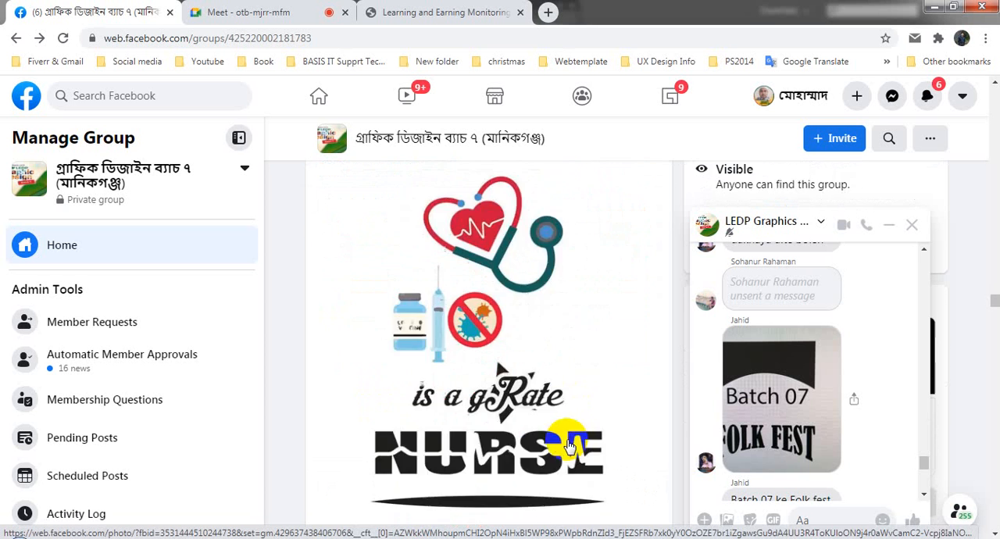
# - View the typography, Hansief and Roper images of the December 20, 11:57 AM Class 4 Text Design post enlarged, and return to the group feed
pyautogui.scroll(-10, 568, 445)
pyautogui.scroll(5, 556, 461)
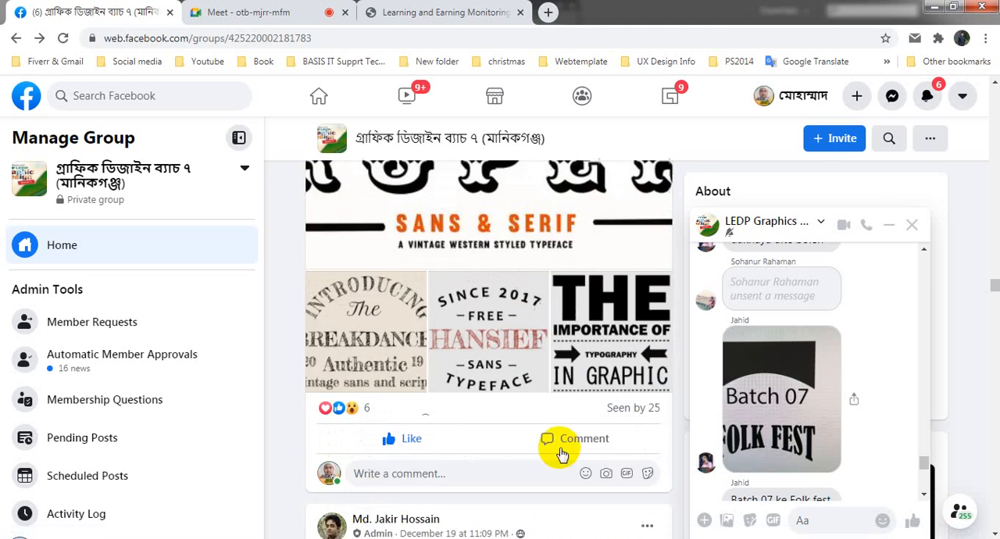
pyautogui.scroll(-5, 554, 469)
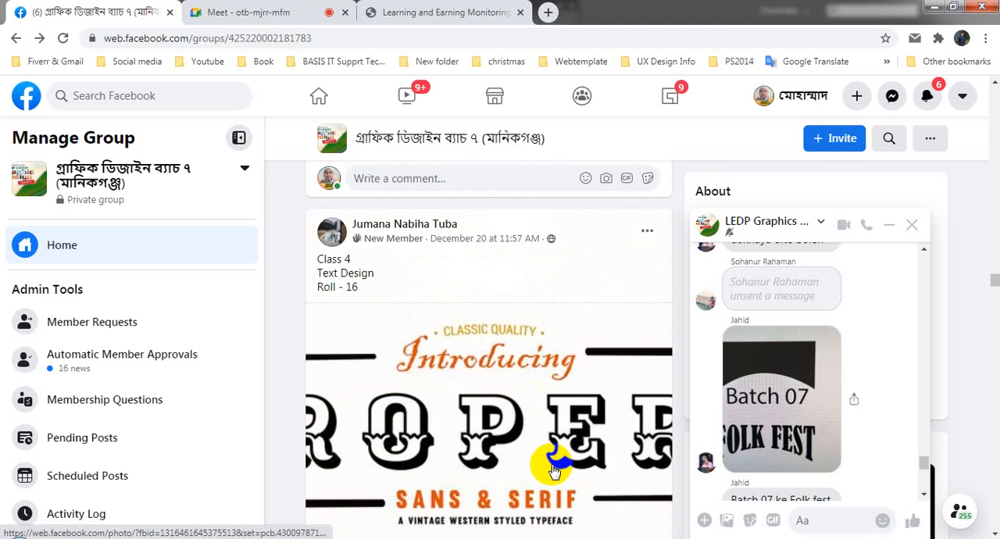
pyautogui.scroll(-4, 552, 469)
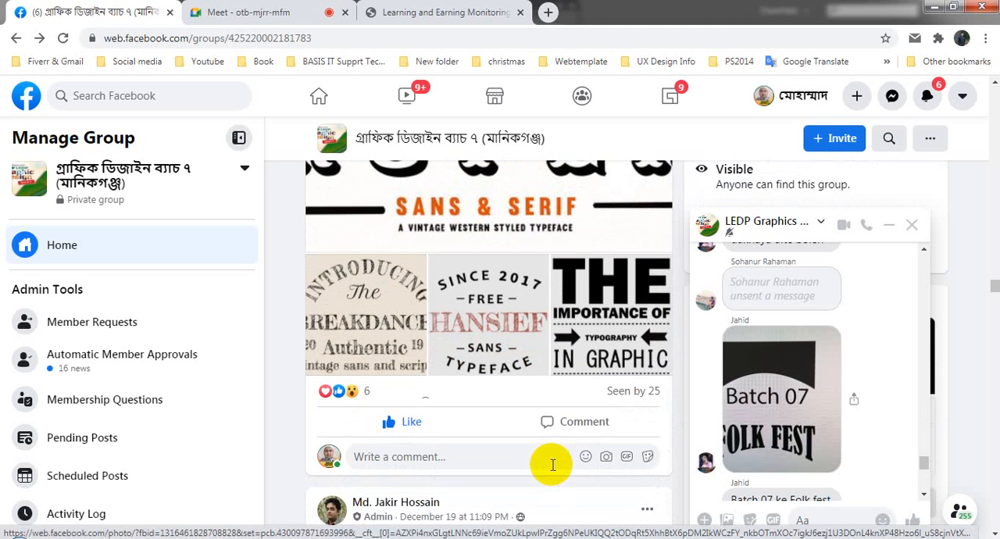
pyautogui.click(658, 311)
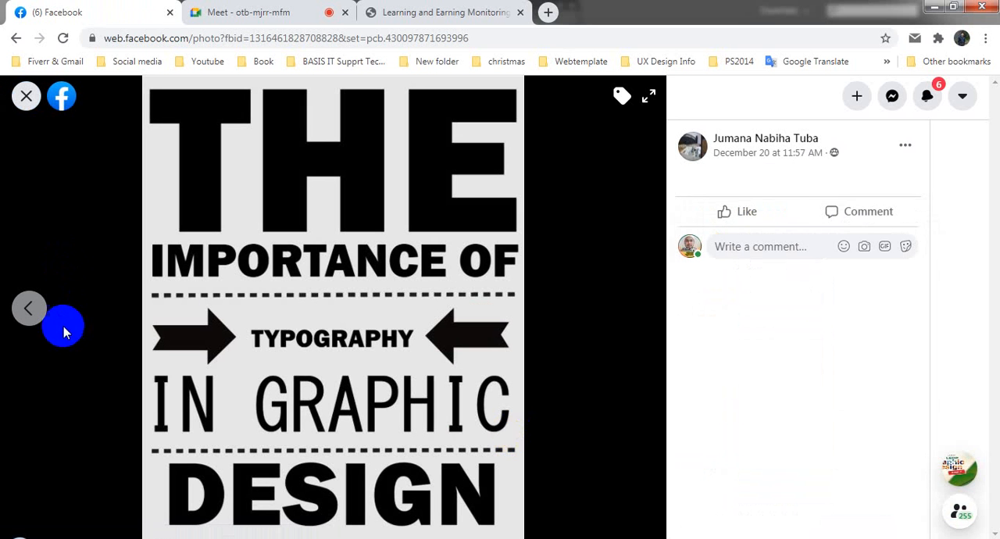
pyautogui.click(23, 305)
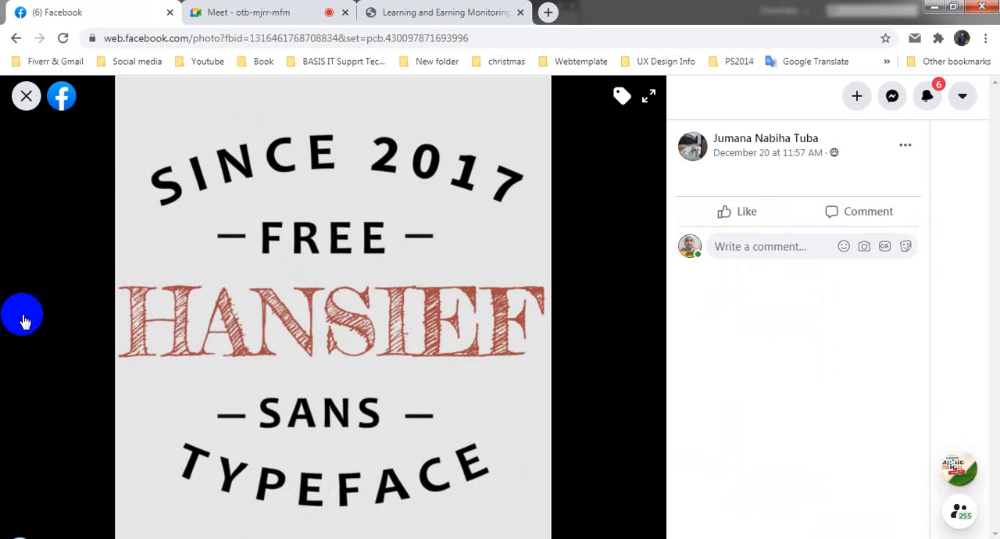
pyautogui.click(27, 308)
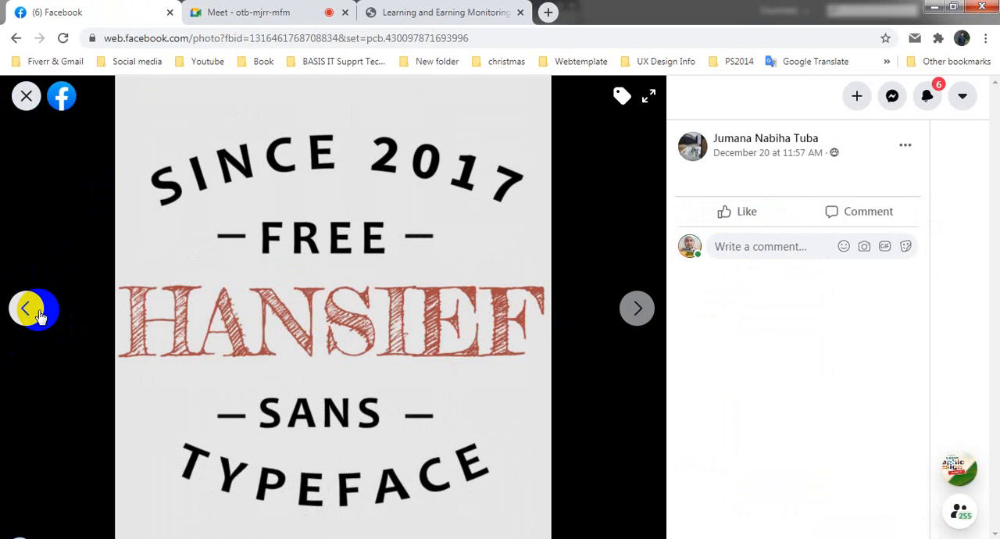
pyautogui.click(24, 312)
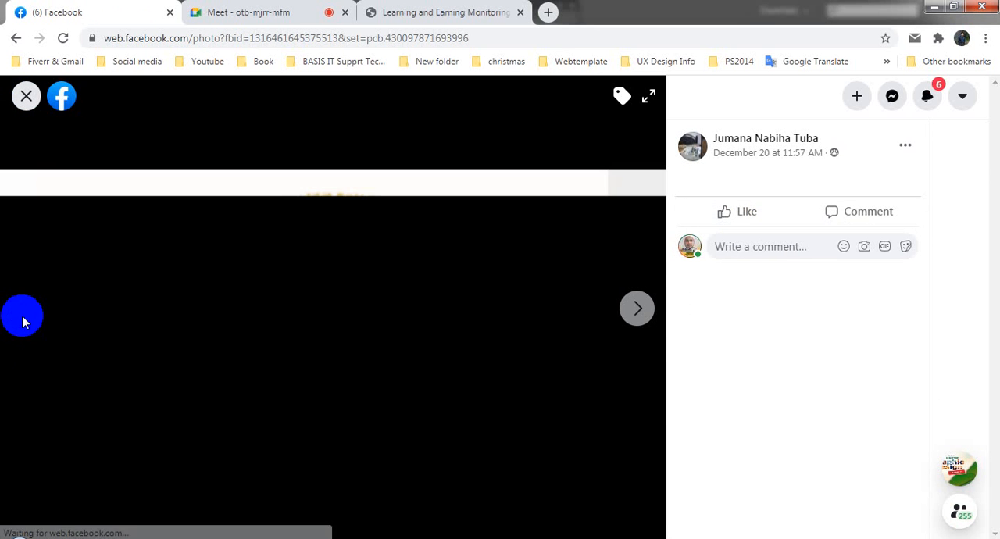
pyautogui.click(25, 95)
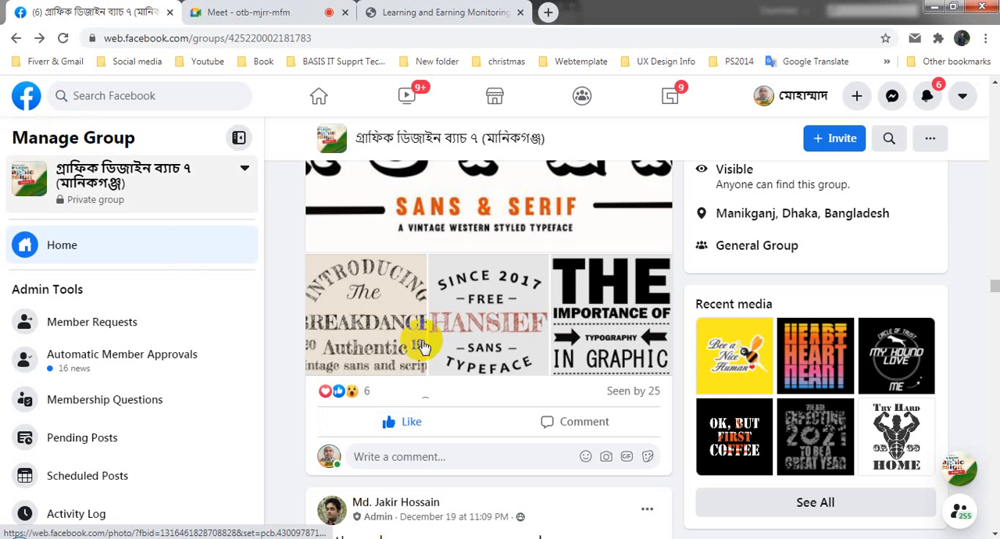
# - Examine the December 20, 2:08 PM post with "The Importance of Typhography" and the red "Hansief" typeface design
pyautogui.scroll(10, 485, 344)
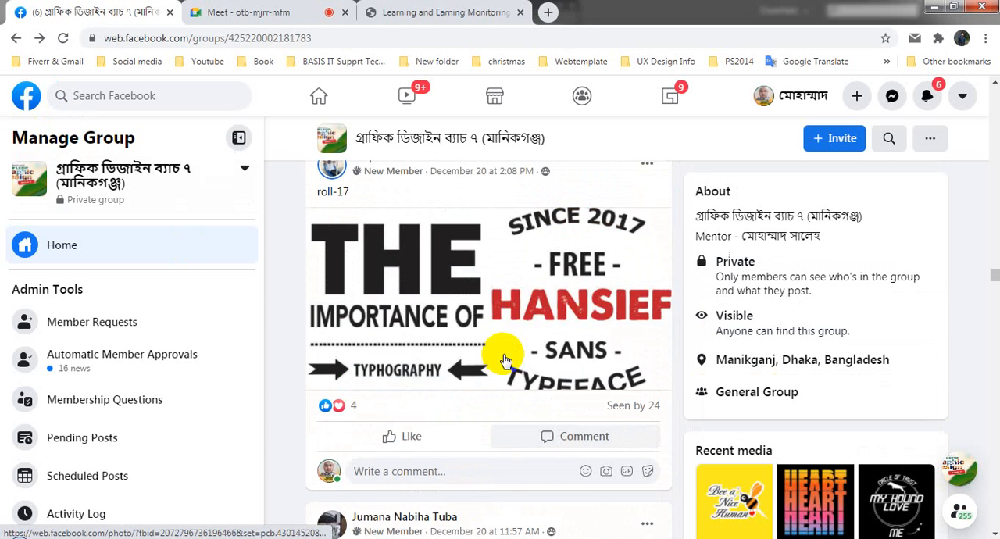
pyautogui.scroll(1, 504, 361)
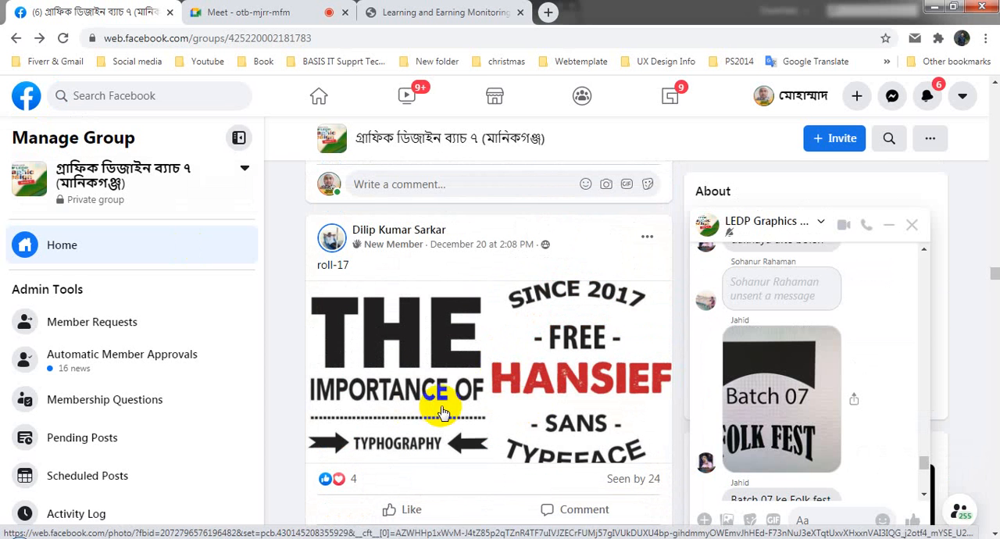
pyautogui.scroll(2, 442, 412)
pyautogui.scroll(-2, 441, 410)
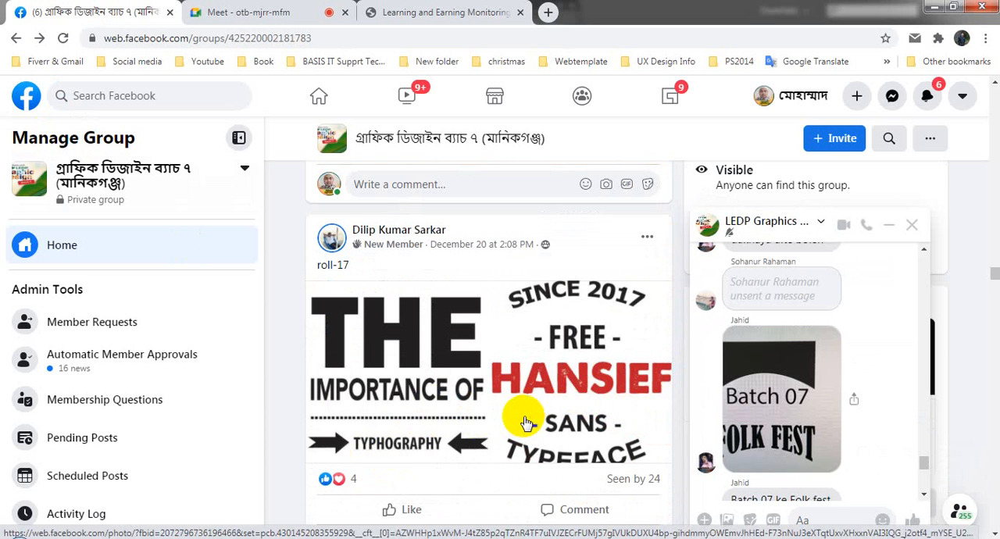
# - Look over the yellow "This is my Product" post and enlarge the Eno Agro Industries Ltd card screenshot from the December 20, 2:20 PM post
pyautogui.scroll(2, 524, 420)
pyautogui.scroll(3, 524, 419)
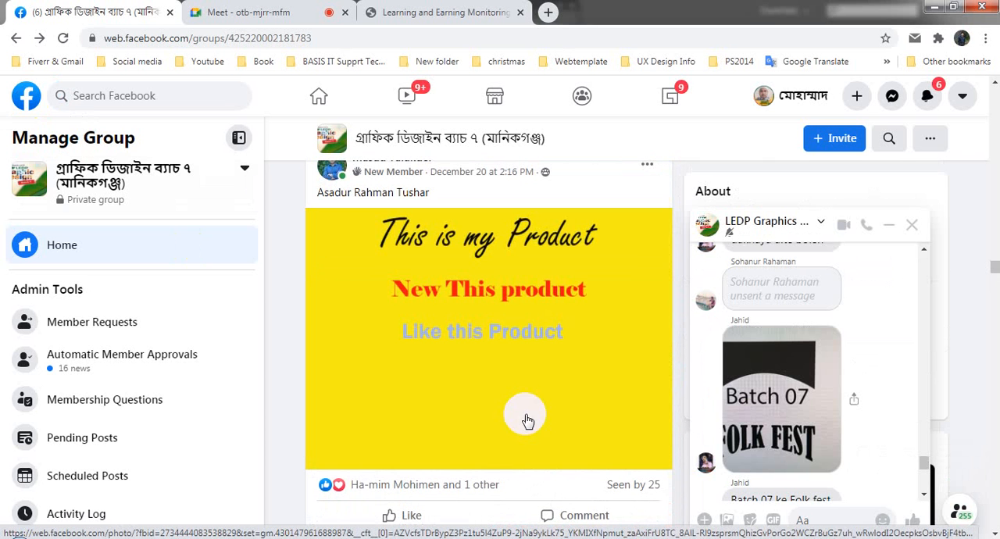
pyautogui.scroll(5, 487, 383)
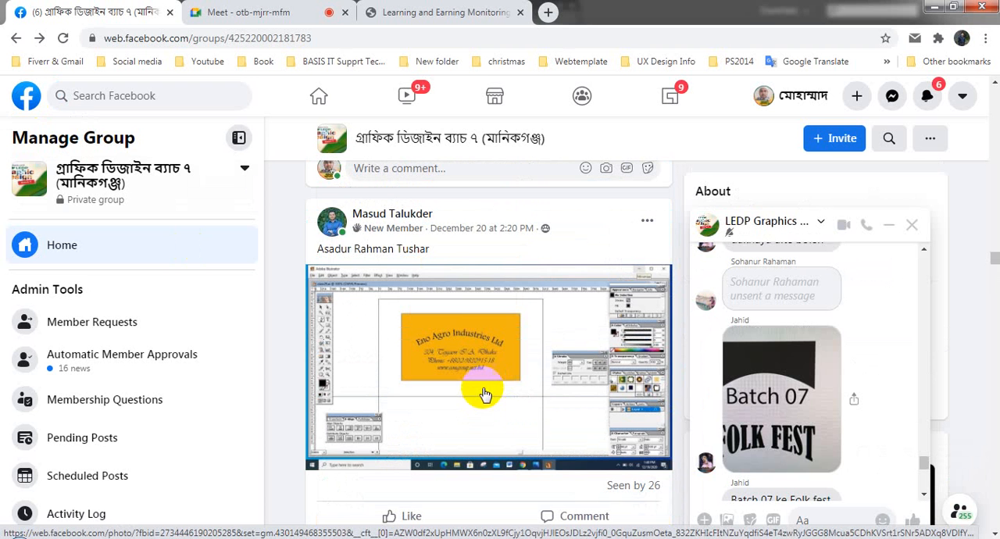
pyautogui.click(482, 383)
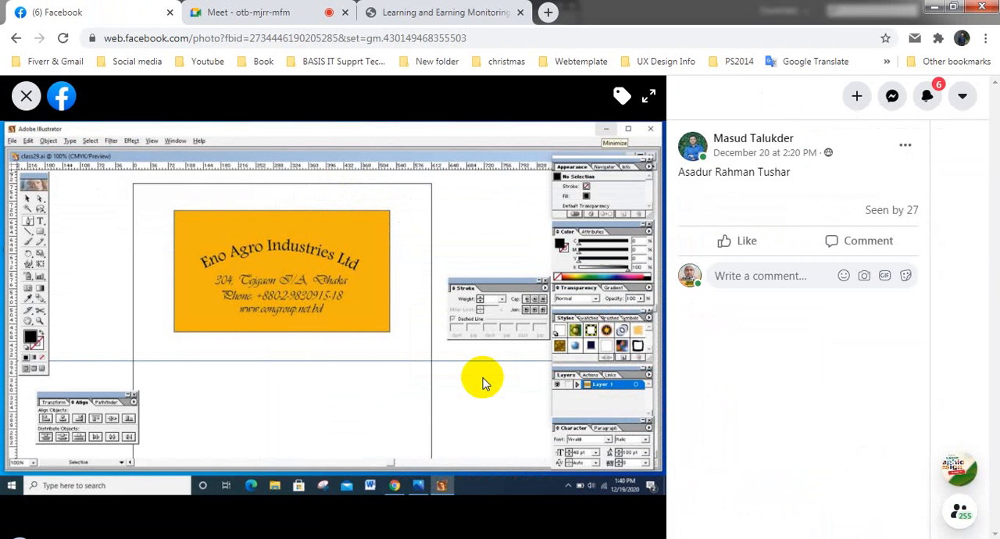
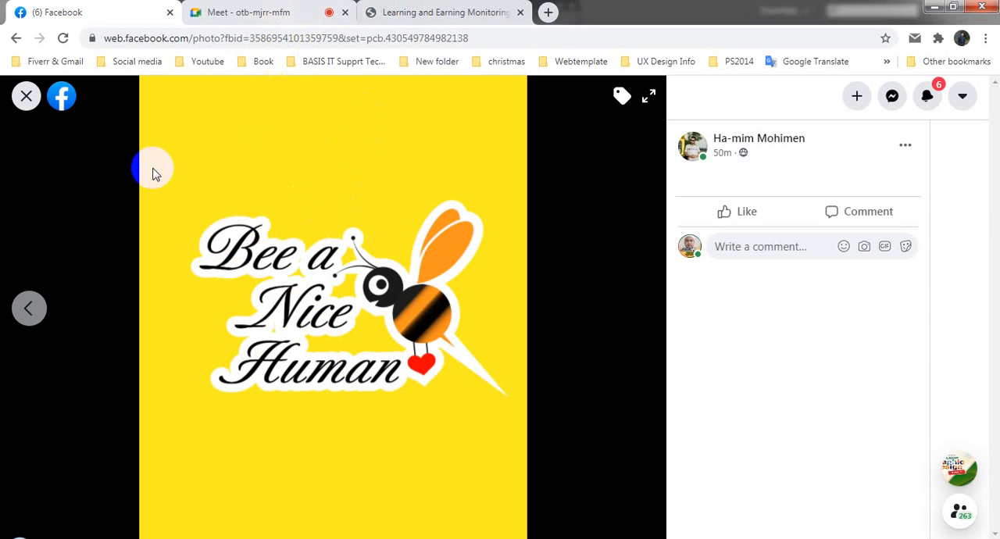
# - View the "My Hound Love" artwork of the Class-5 Typography Work post enlarged, and return to the group feed
pyautogui.click(26, 96)
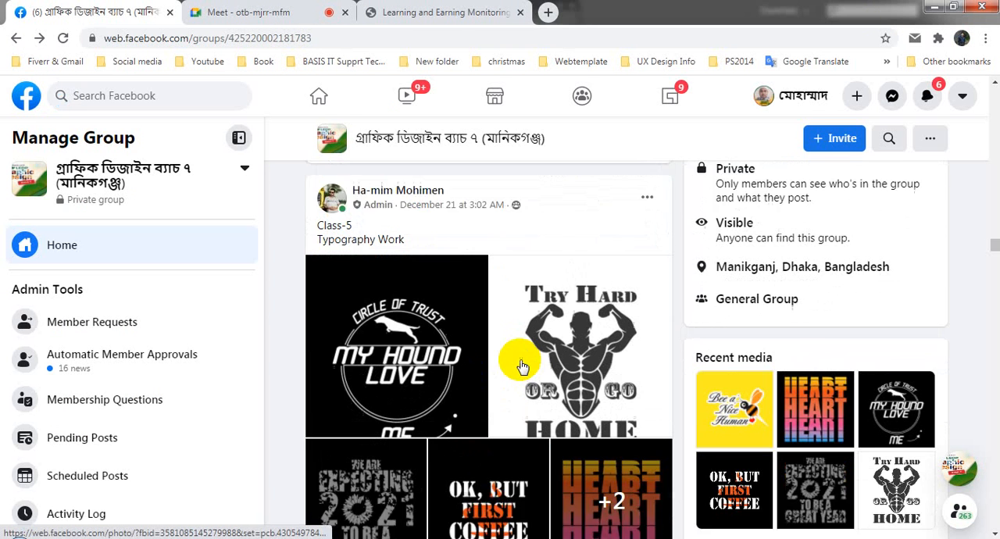
pyautogui.click(442, 341)
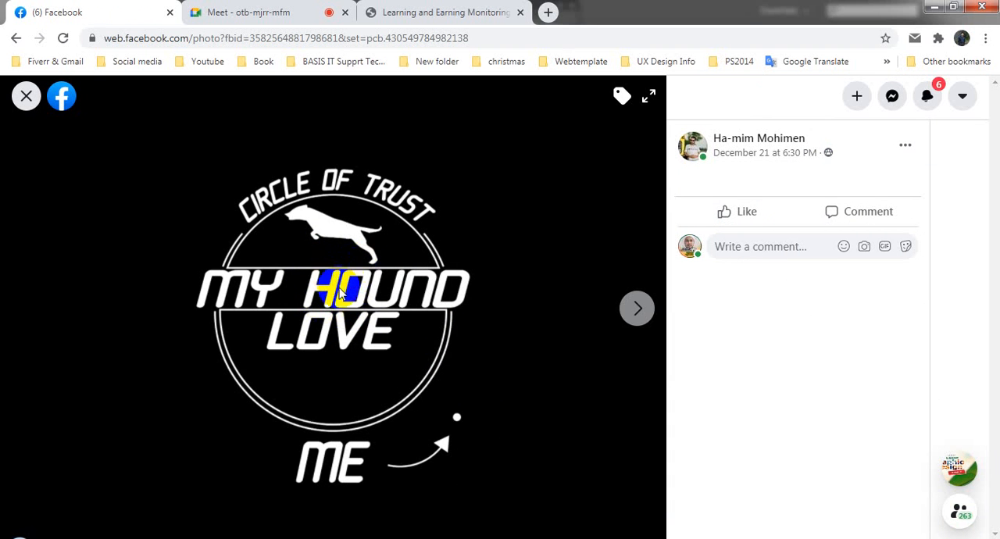
pyautogui.click(25, 97)
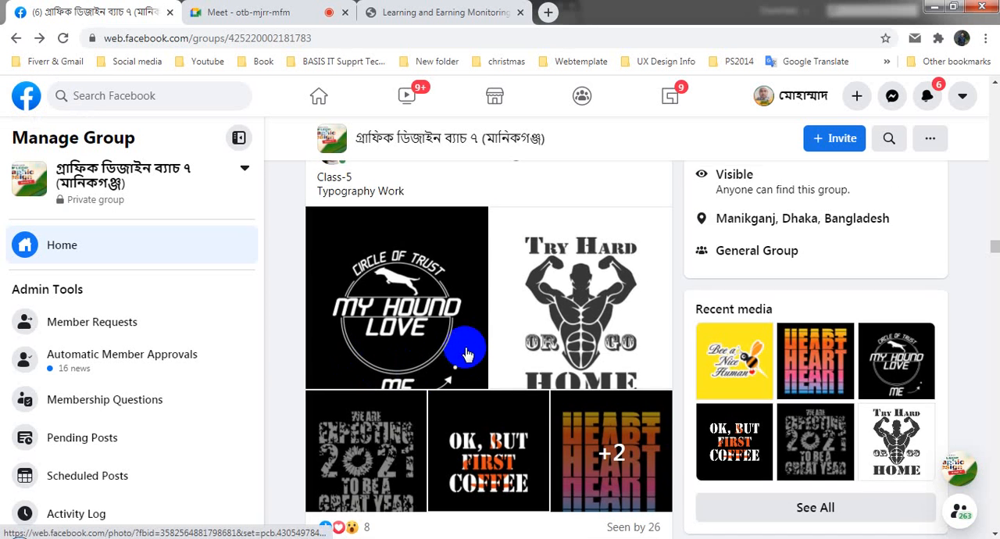
# - Examine the December 21, 2:18 PM post's "Behind Every Good Doctor is a great Nurse" design in the feed and enlarged
pyautogui.scroll(5, 469, 346)
pyautogui.scroll(3, 467, 351)
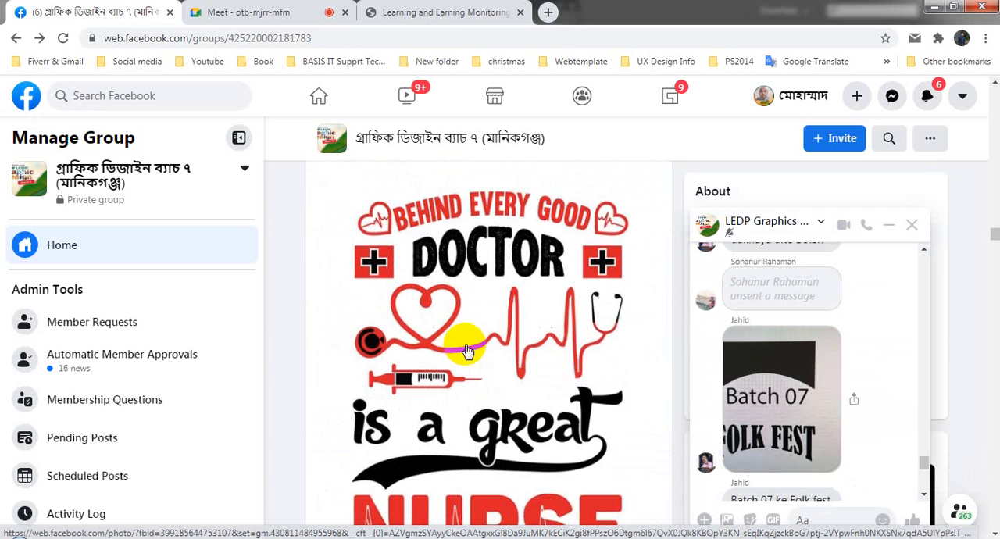
pyautogui.scroll(2, 469, 357)
pyautogui.scroll(-2, 472, 361)
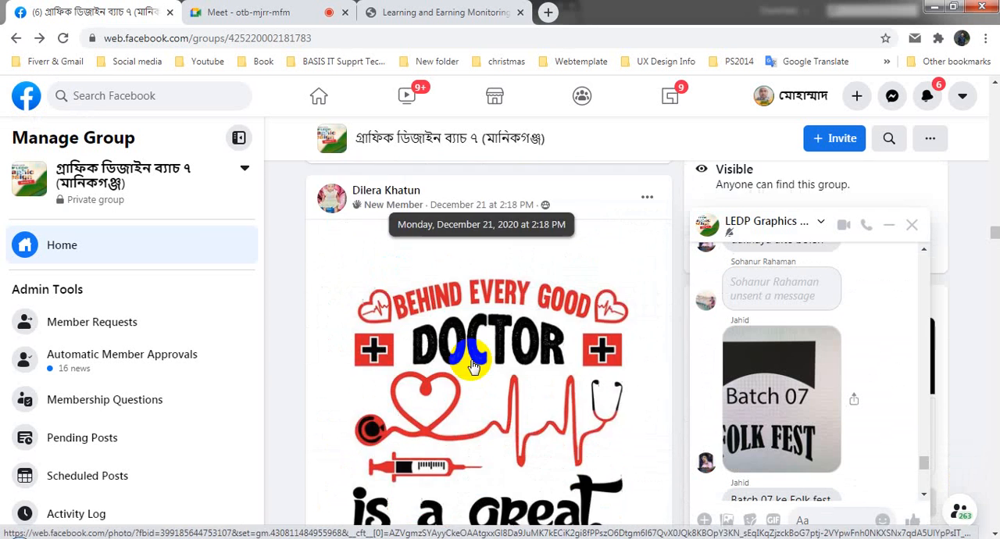
pyautogui.scroll(-1, 474, 367)
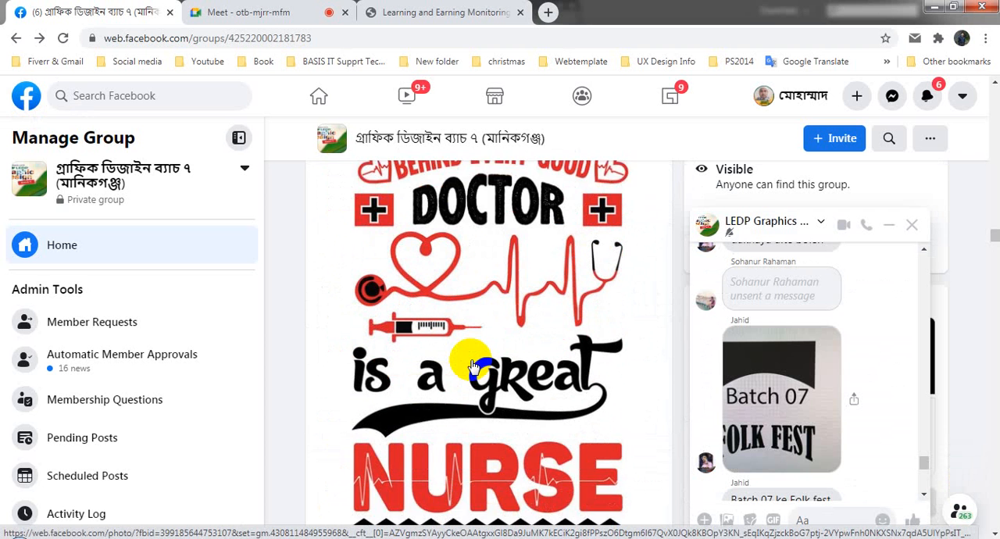
pyautogui.scroll(-1, 473, 367)
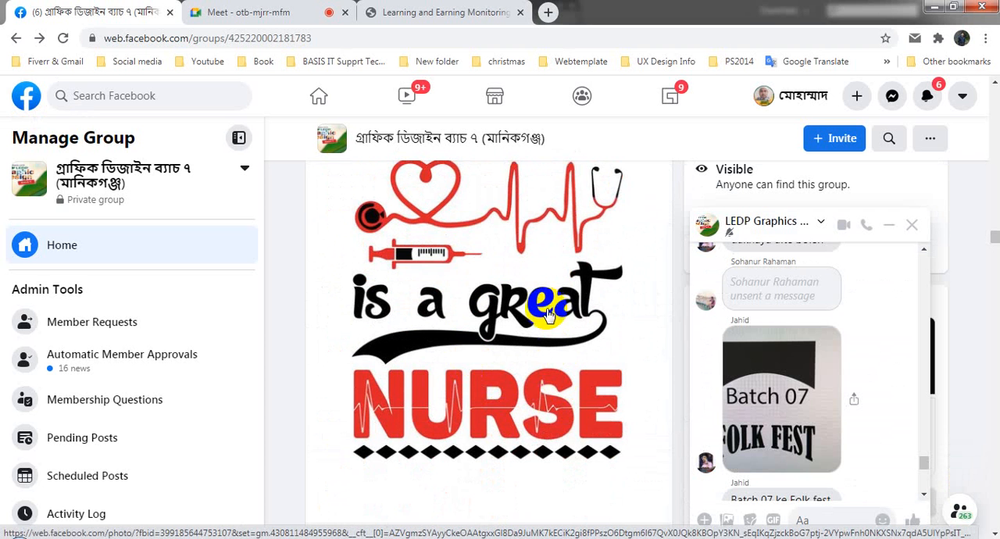
pyautogui.scroll(1, 551, 313)
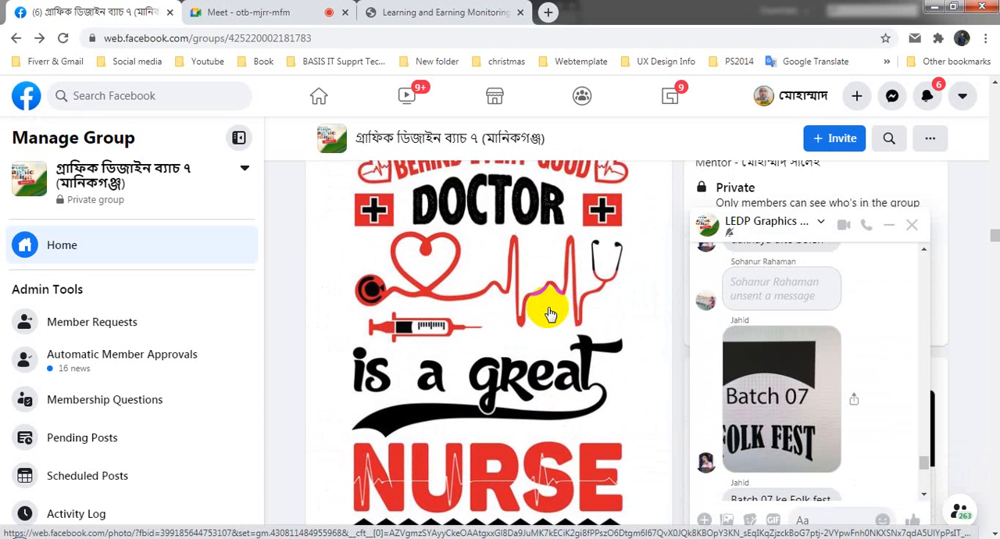
pyautogui.scroll(1, 550, 312)
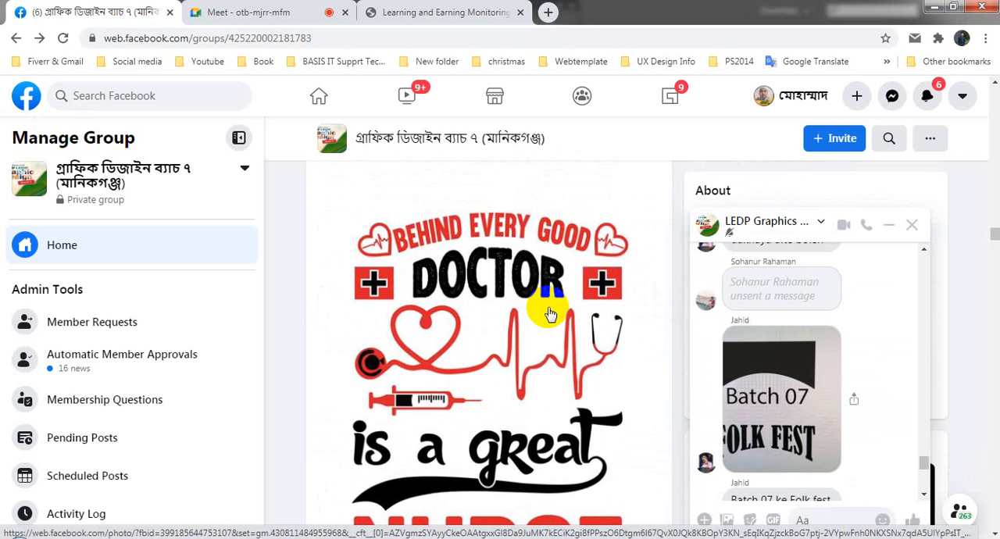
pyautogui.scroll(1, 550, 312)
pyautogui.scroll(-2, 550, 313)
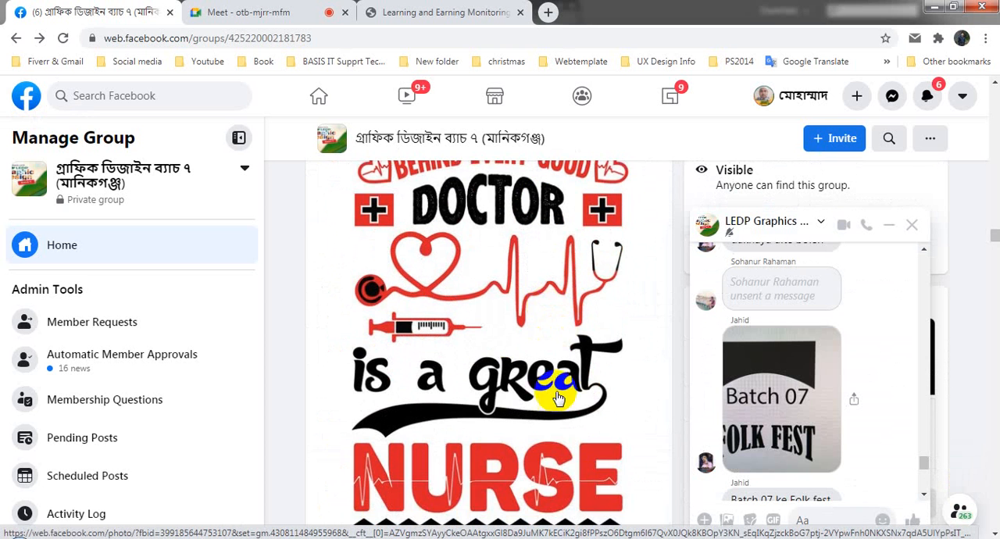
pyautogui.click(515, 400)
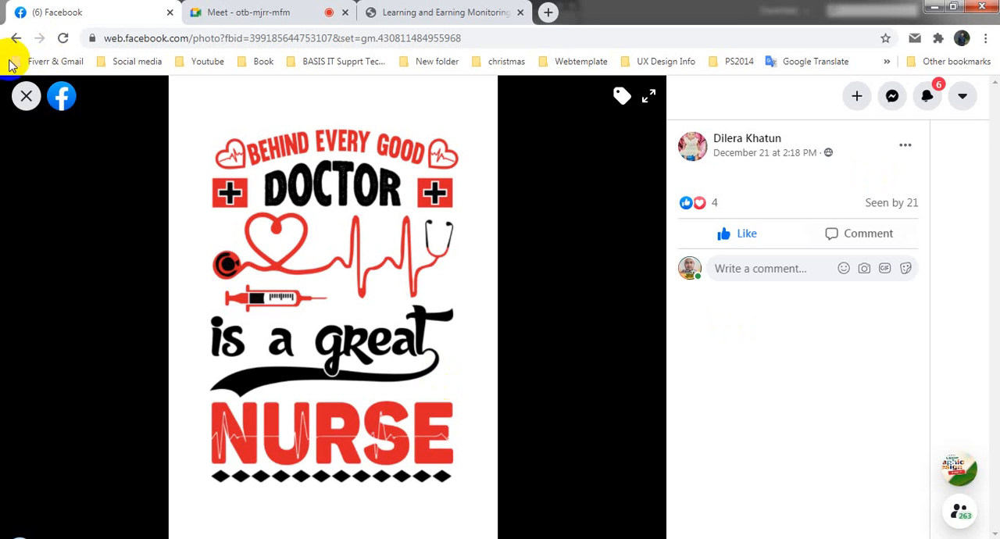
pyautogui.click(26, 96)
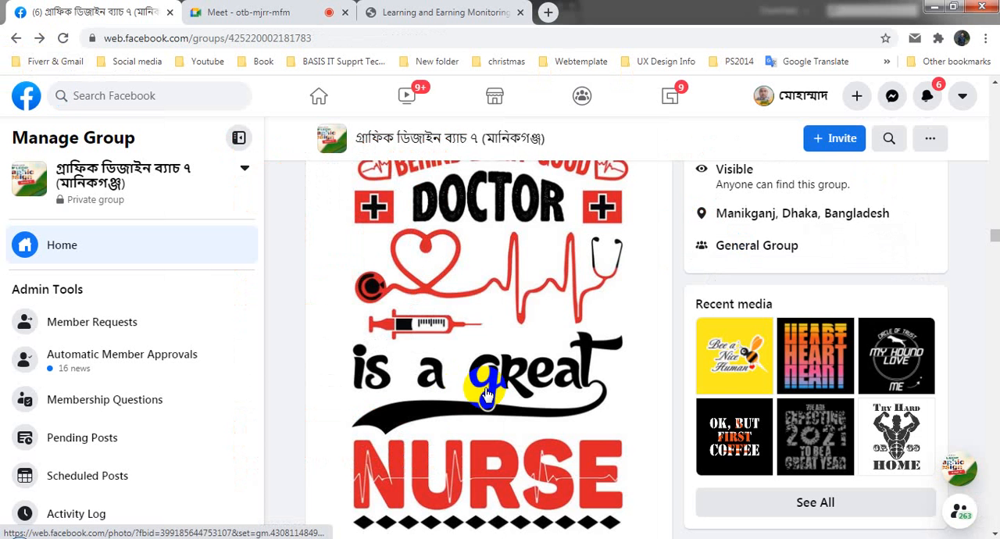
# - Re-examine the doctor and nurse design in the feed, comparing its curved heading, stethoscope line, "great" lettering and heartbeat-cut "Nurse" text
pyautogui.scroll(1, 549, 389)
pyautogui.scroll(1, 550, 392)
pyautogui.scroll(-3, 551, 390)
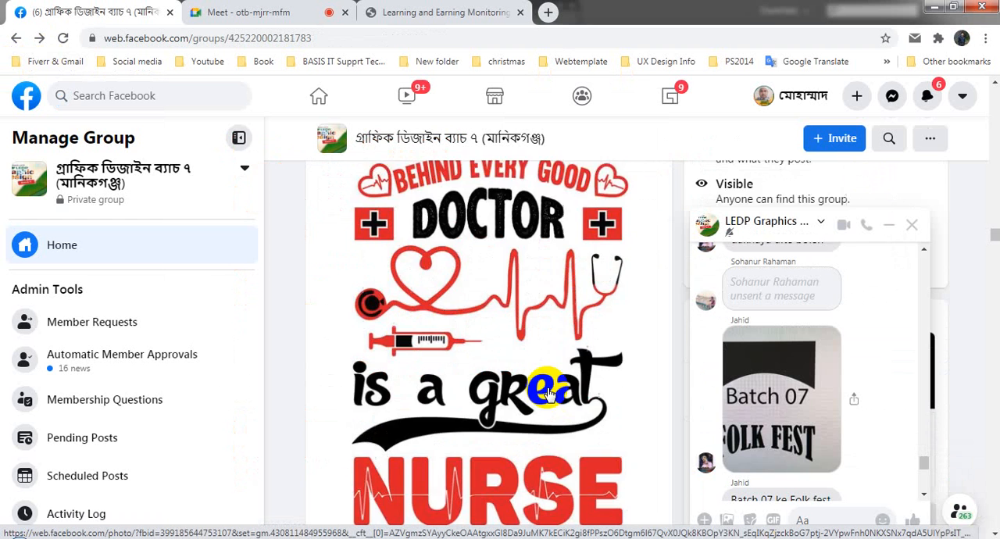
pyautogui.scroll(-1, 554, 381)
pyautogui.scroll(3, 540, 386)
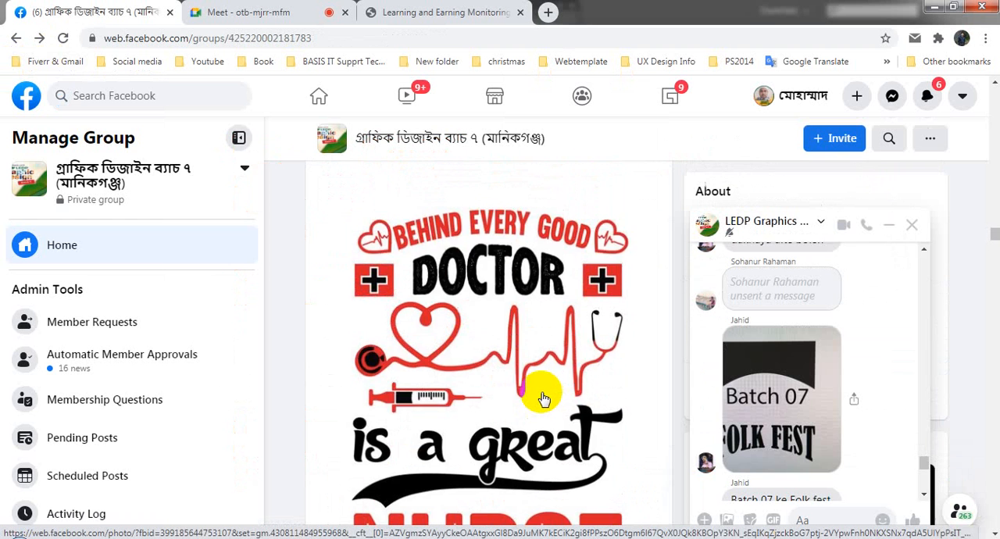
pyautogui.scroll(-3, 516, 379)
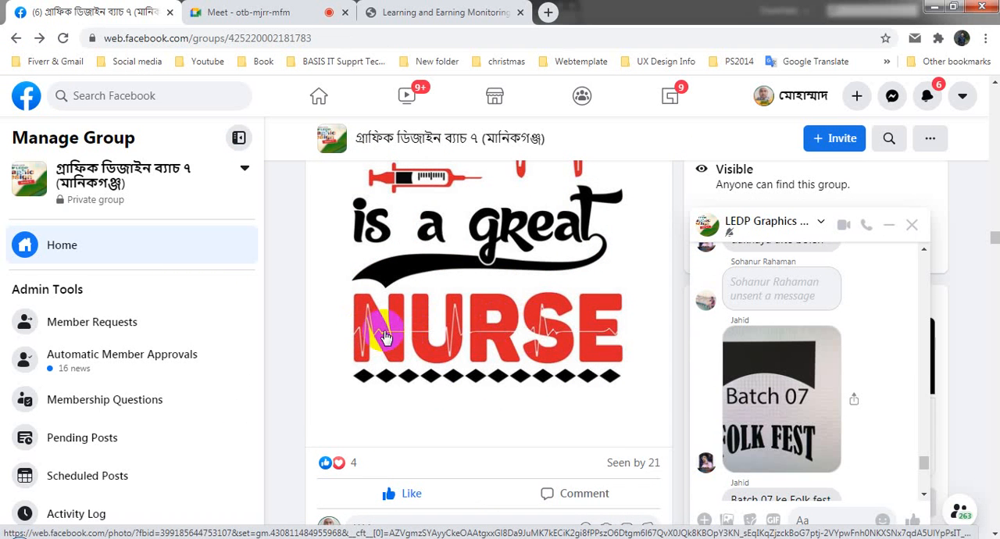
pyautogui.scroll(3, 474, 354)
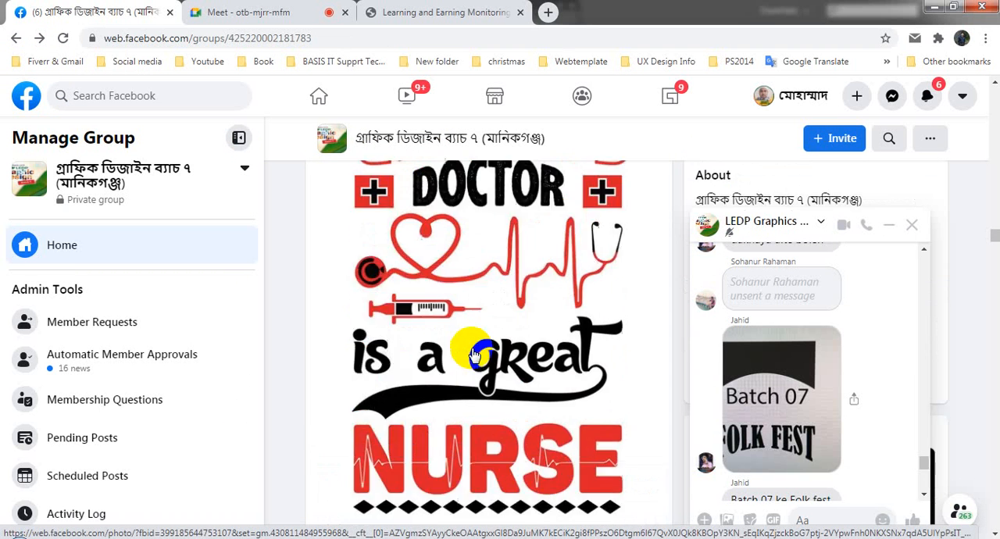
pyautogui.scroll(2, 474, 356)
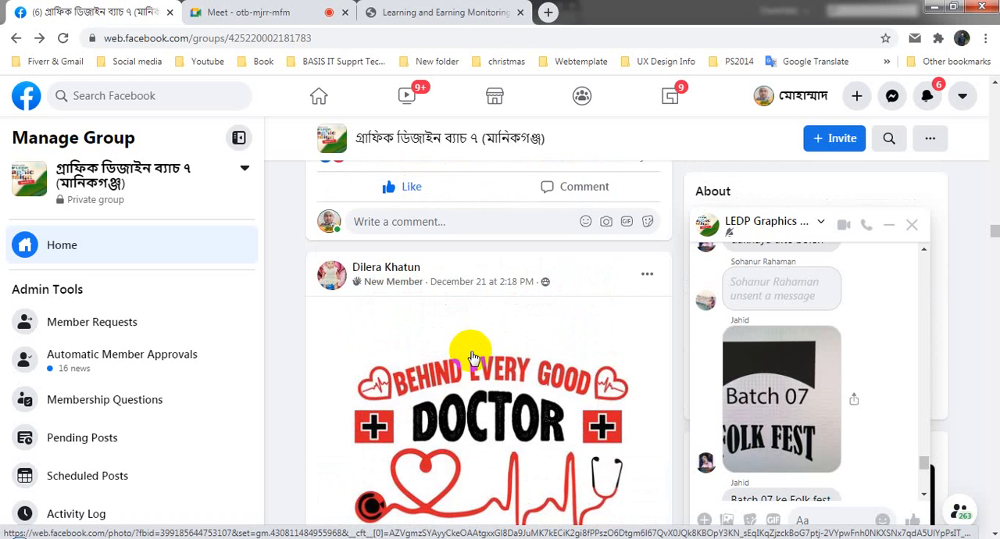
# - Look over the "Be Aware of young Doctor & old Barber" design and the blue "Run Like Your" T-shirt post
pyautogui.scroll(3, 473, 358)
pyautogui.scroll(3, 471, 355)
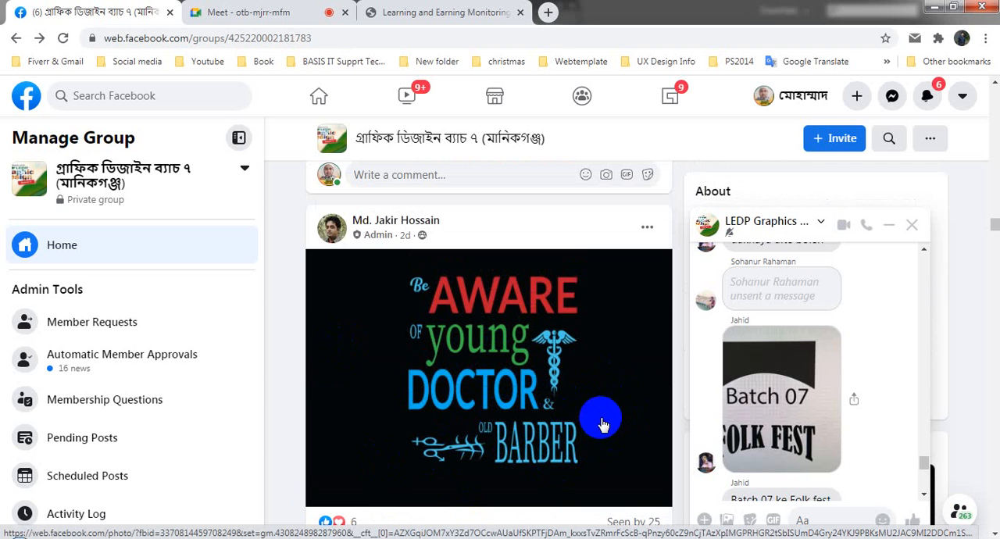
pyautogui.scroll(3, 567, 443)
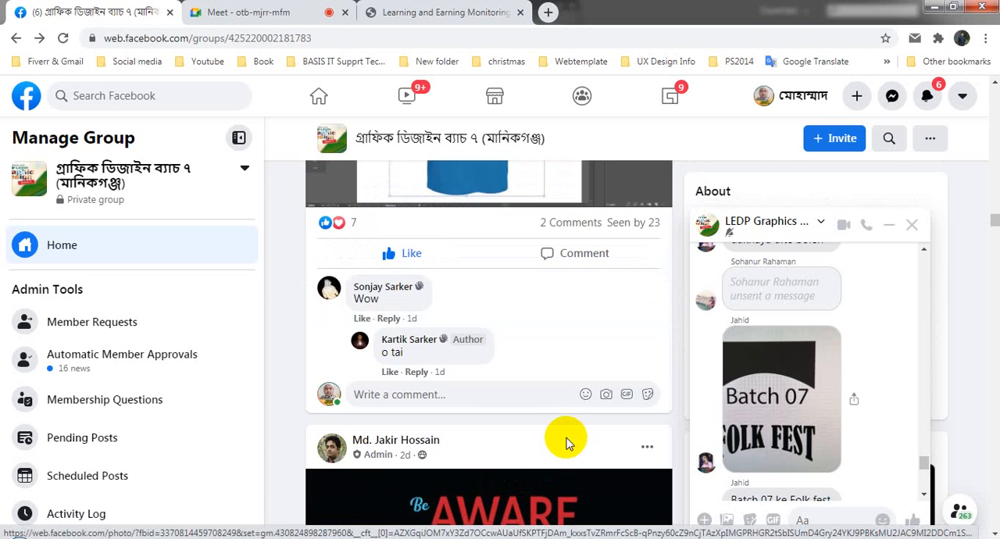
pyautogui.scroll(3, 567, 443)
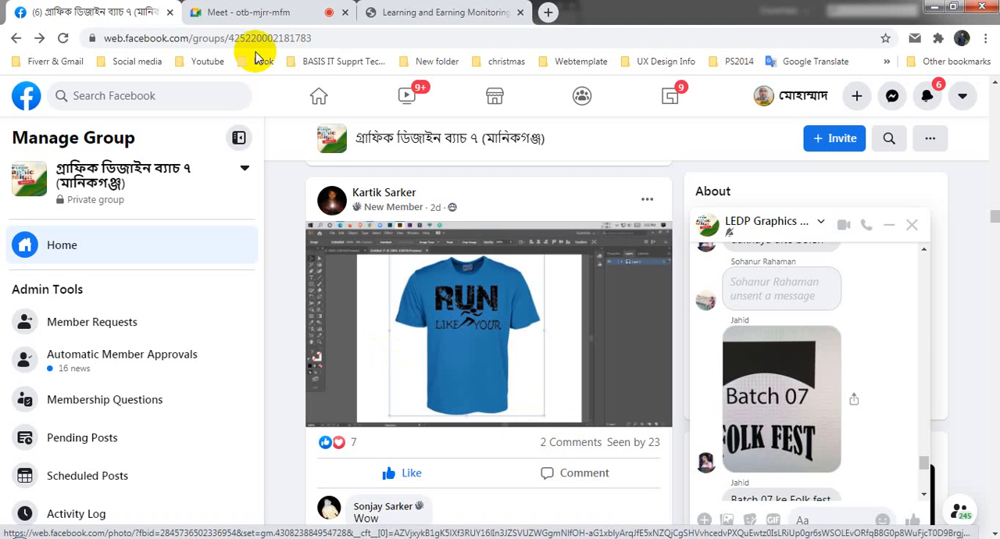
# - Check the participants in the Google Meet call and return to the T-shirt post in the Facebook group
pyautogui.click(252, 13)
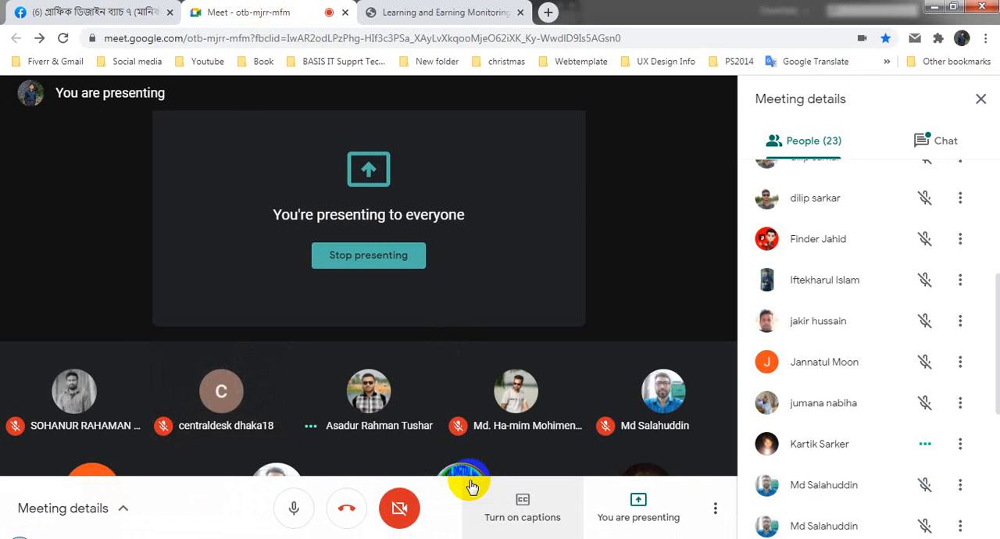
pyautogui.moveTo(486, 409)
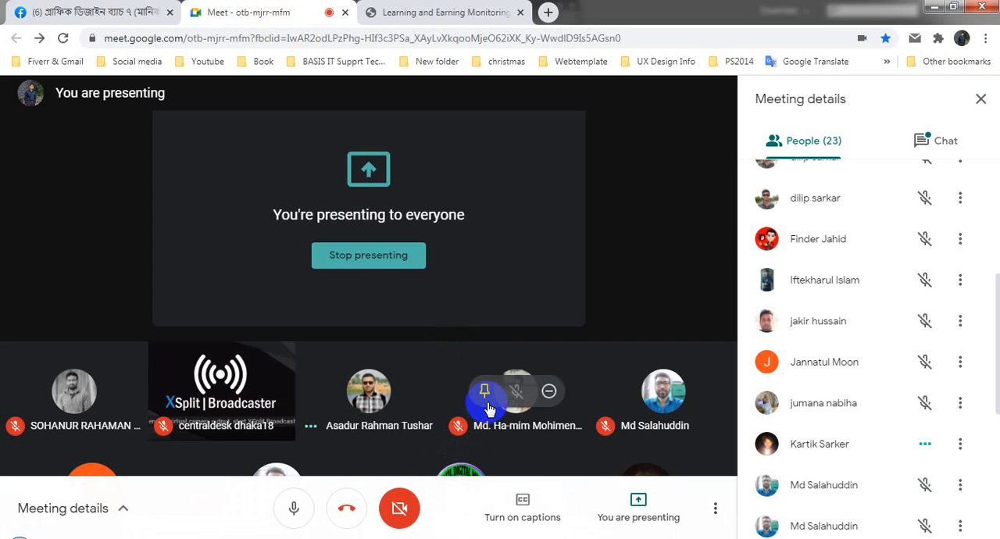
pyautogui.click(83, 9)
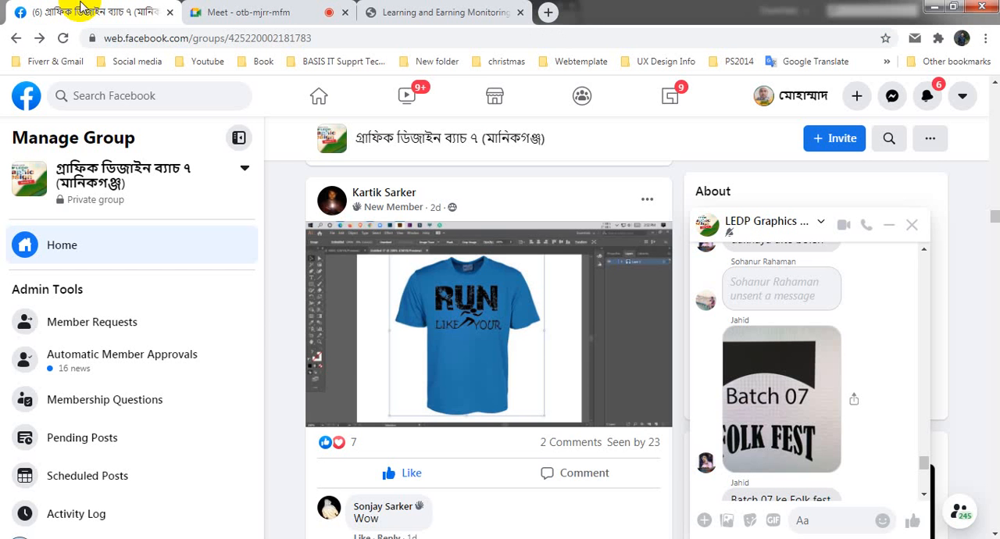
pyautogui.scroll(4, 505, 385)
pyautogui.scroll(-4, 505, 385)
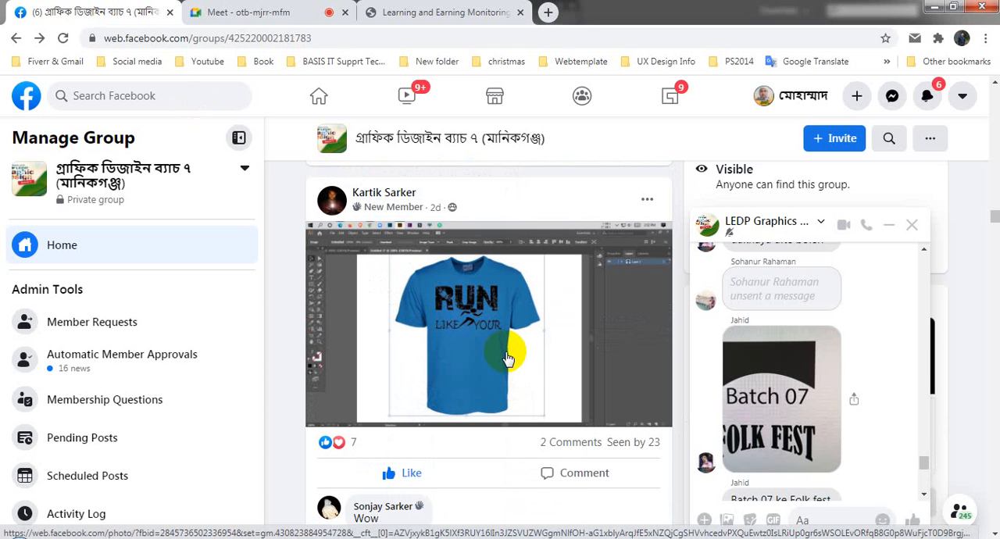
# - Close the Learning and Earning Monitoring web page, leaving the Facebook group and Google Meet pages open
pyautogui.click(244, 12)
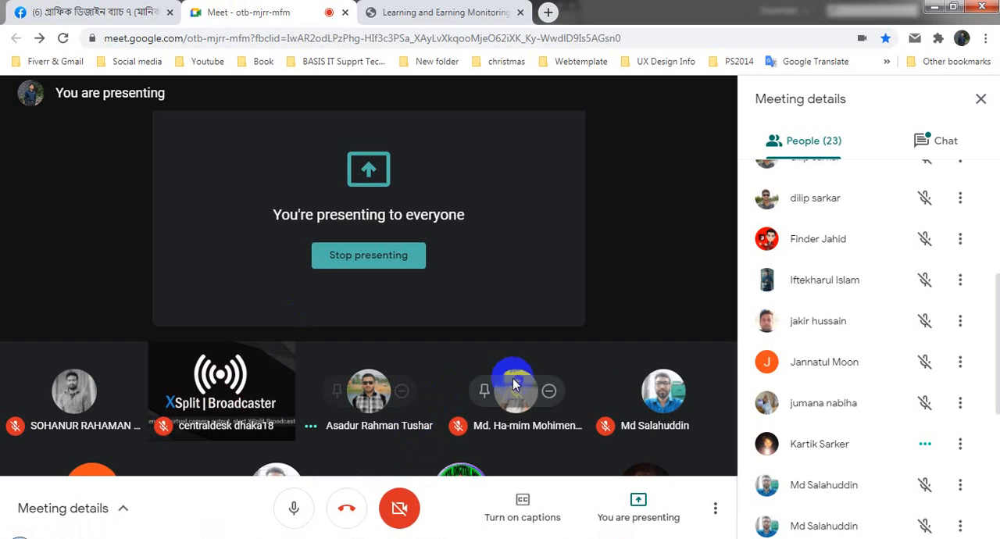
pyautogui.click(444, 12)
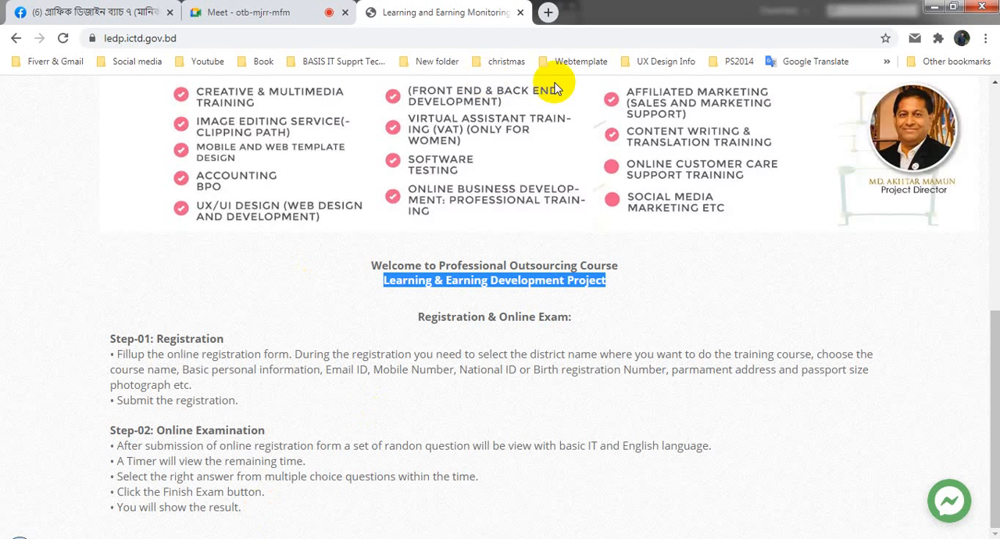
pyautogui.click(519, 12)
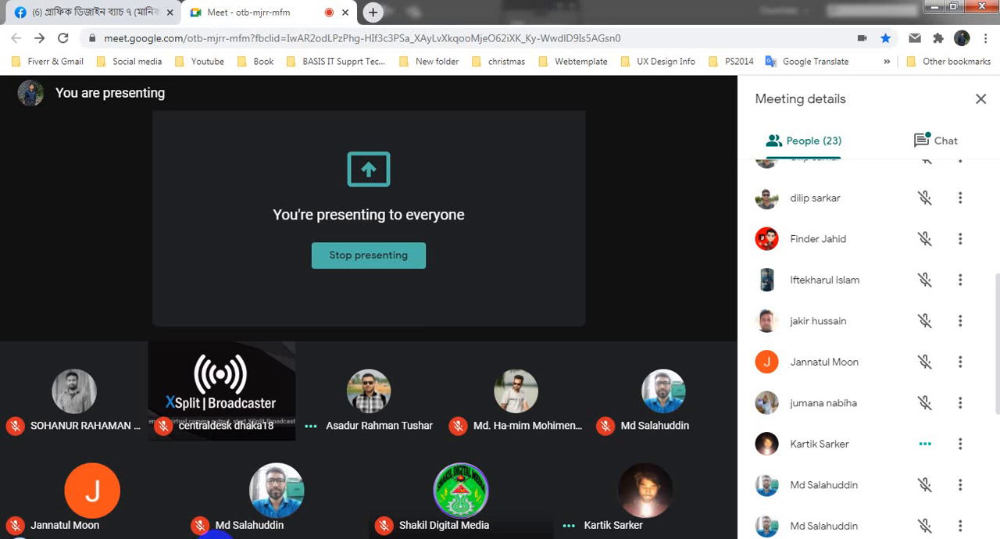
pyautogui.click(107, 537)
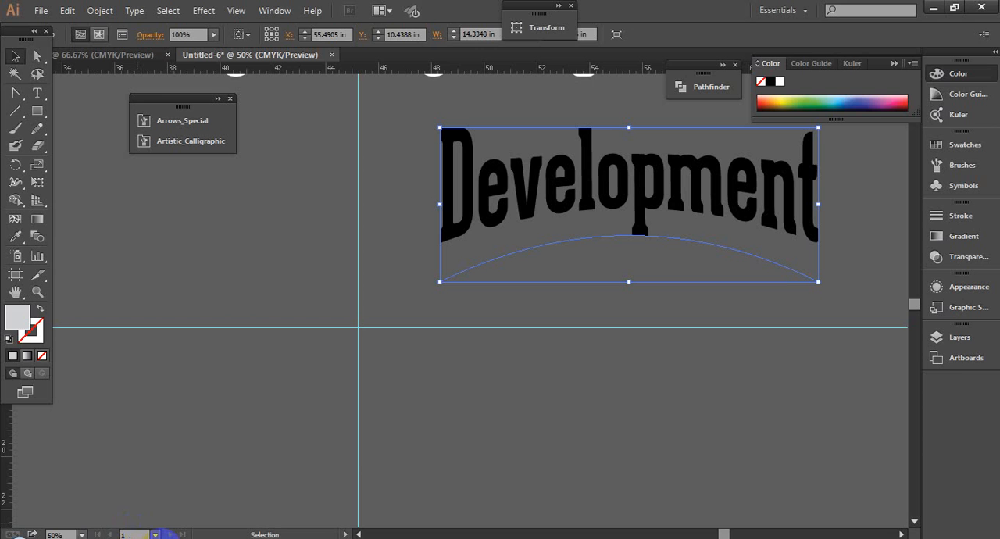
pyautogui.moveTo(166, 533)
pyautogui.click(139, 484)
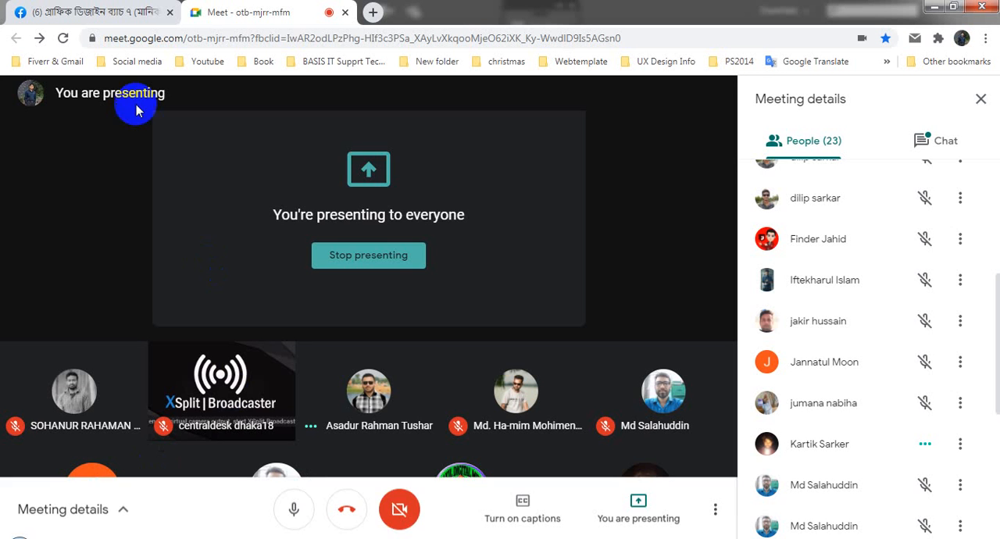
# - View the blue "Run Like Your" T-shirt screenshot from the Facebook group enlarged, and close the enlarged view
pyautogui.click(110, 11)
pyautogui.click(460, 393)
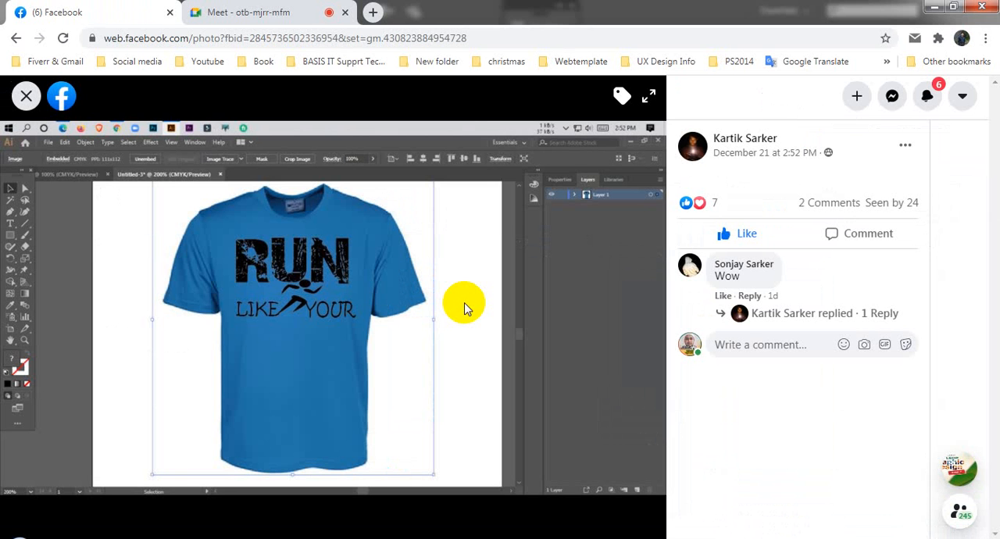
pyautogui.click(26, 95)
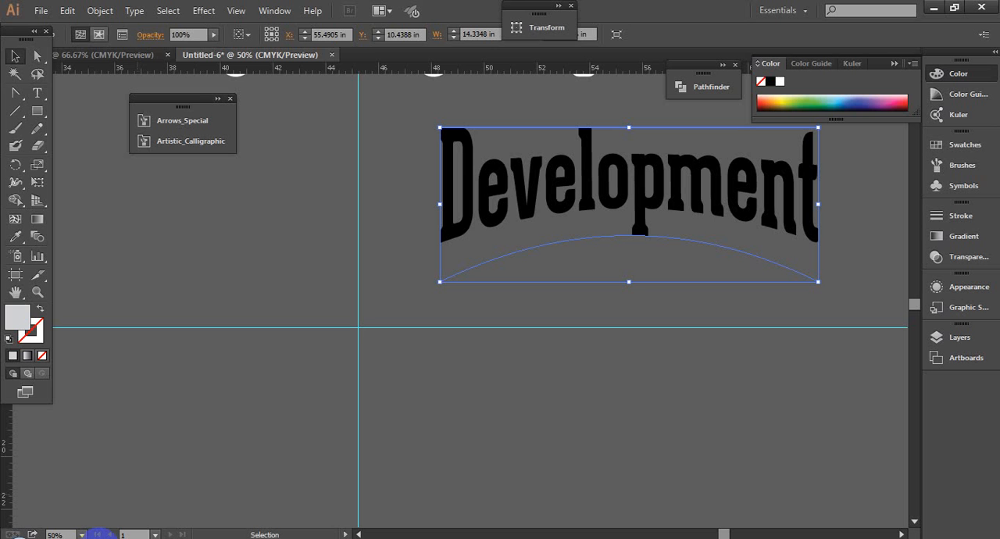
# - Show the export options for the Untitled-6 document in Illustrator with the PNG format, and dismiss them without exporting
pyautogui.click(39, 12)
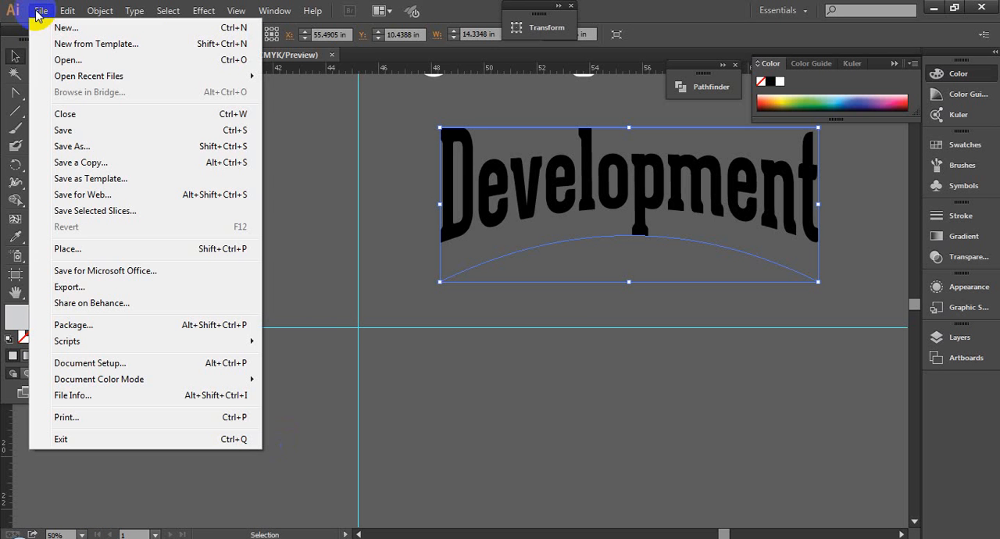
pyautogui.click(83, 289)
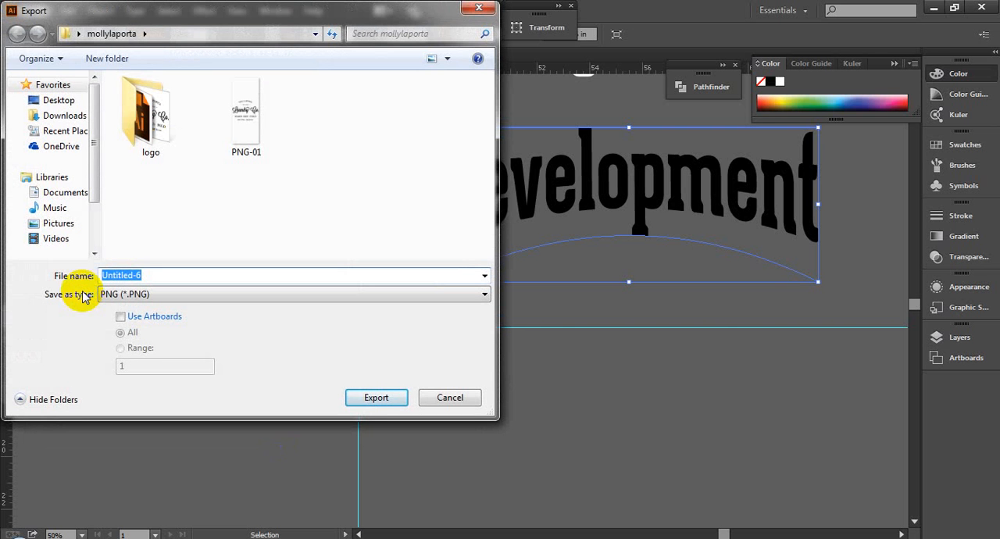
pyautogui.click(479, 8)
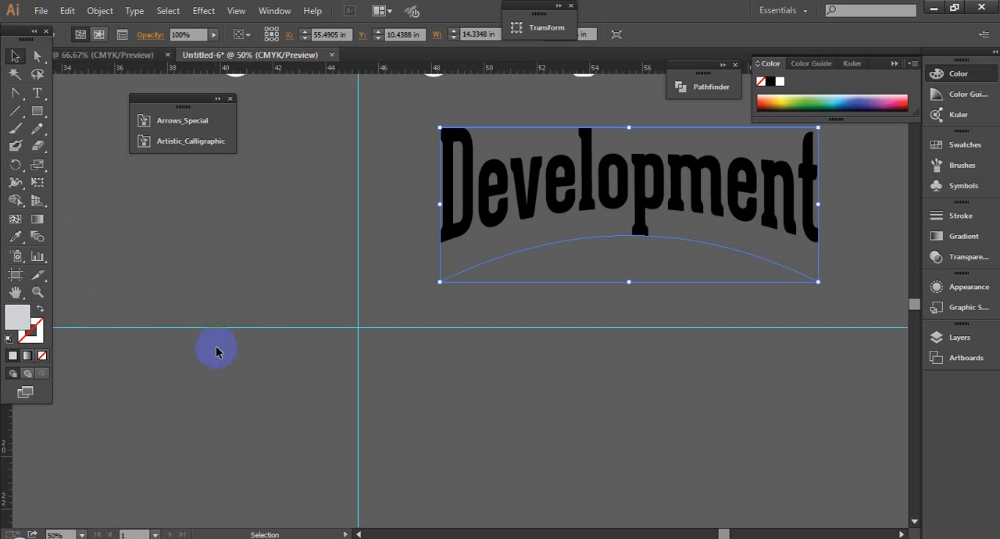
# - Show the Save As file formats and the Save for Web PNG-24 settings for the Untitled-6 document, dismissing both without saving
pyautogui.hotkey('ctrl', 's')
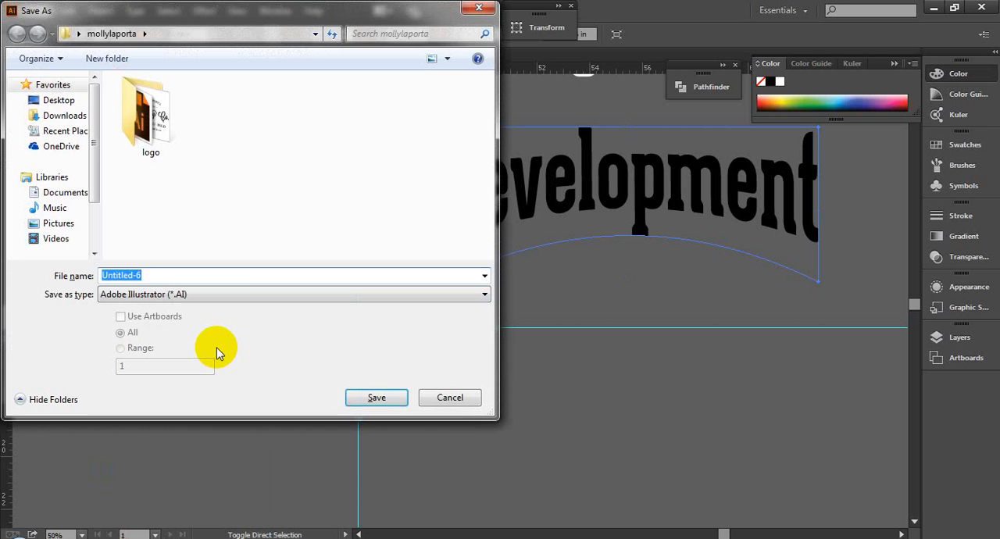
pyautogui.click(236, 294)
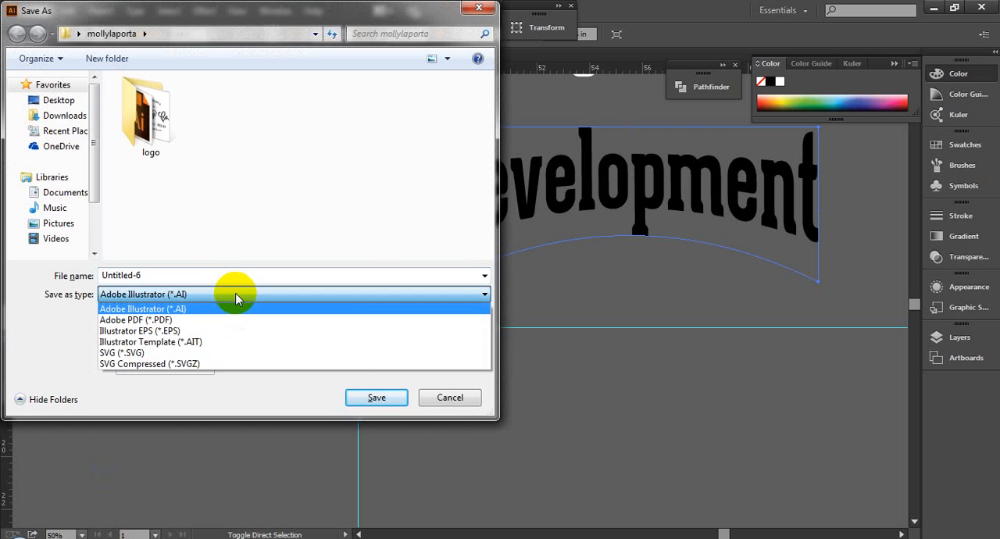
pyautogui.click(471, 15)
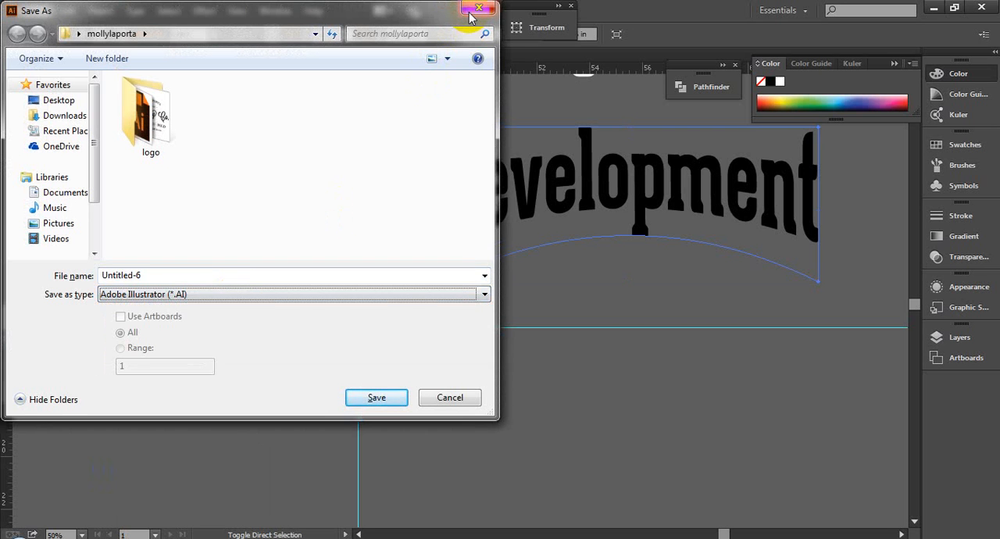
pyautogui.click(471, 14)
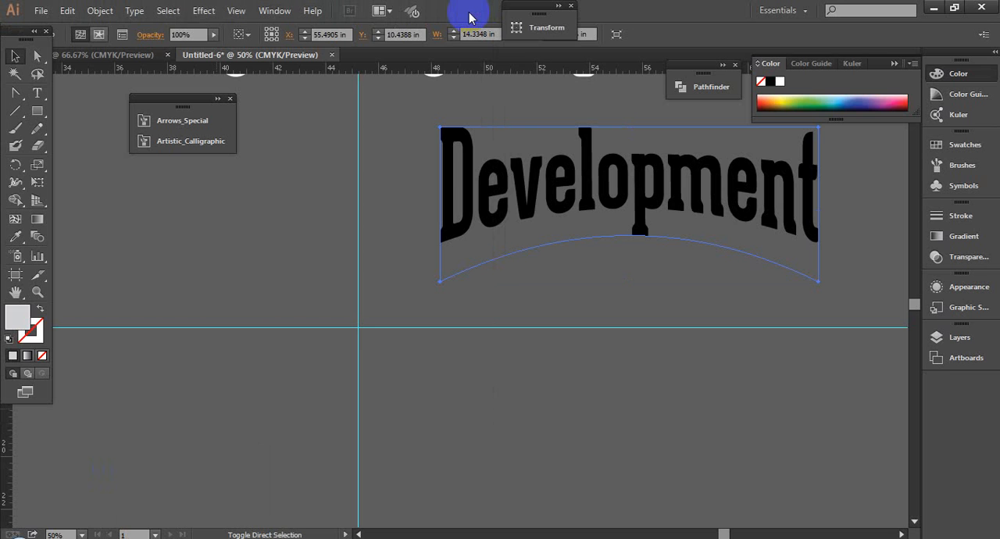
pyautogui.hotkey('ctrl', 'alt', 'shift', 's')
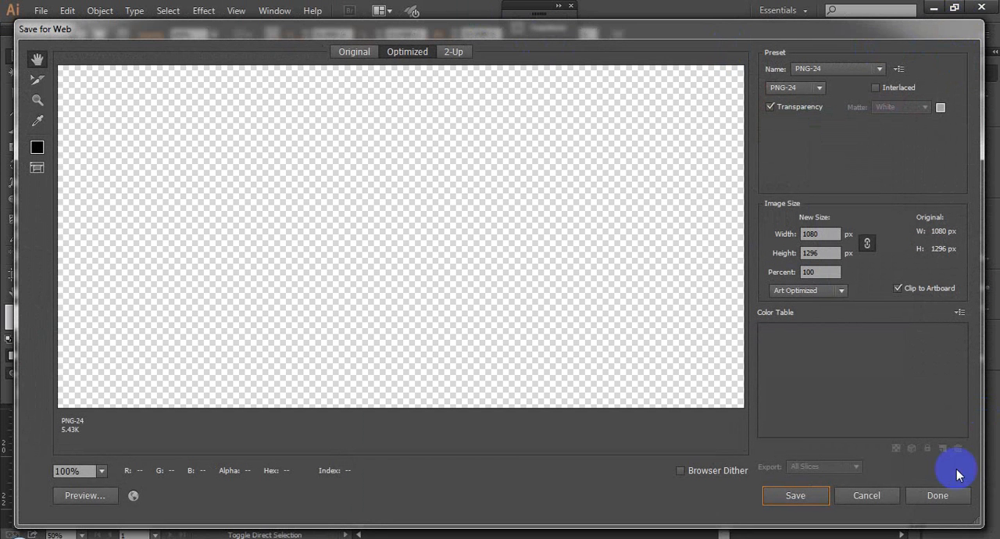
pyautogui.click(872, 498)
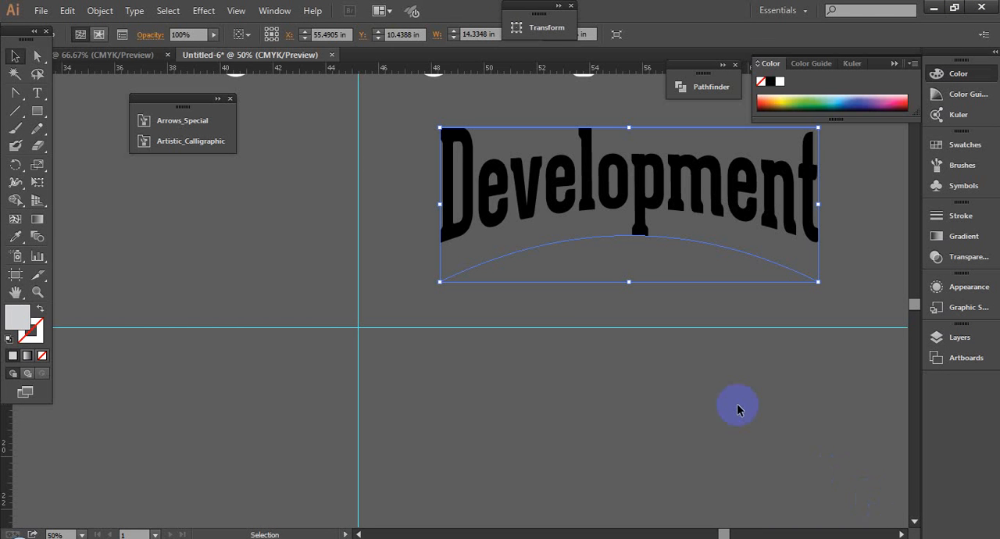
# - Move the warped "Development" text left and slightly down, to about X 53.38 in and Y 10.99 in
pyautogui.moveTo(720, 211); pyautogui.dragTo(642, 224)
pyautogui.click(665, 436)
pyautogui.click(613, 256)
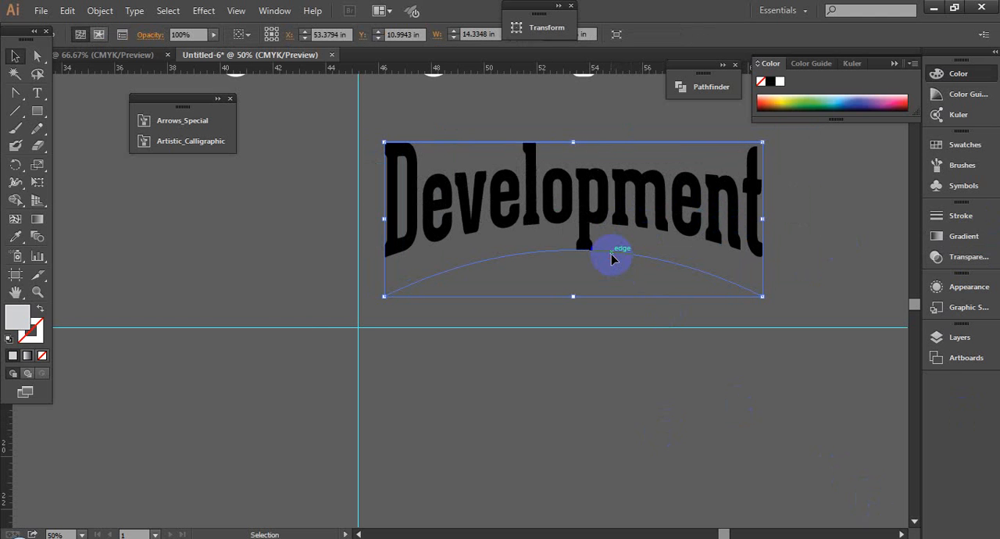
# - Show the Export command with the PNG format again, dismiss it without exporting, and deselect the "Development" text
pyautogui.click(39, 11)
pyautogui.click(39, 11)
pyautogui.click(39, 11)
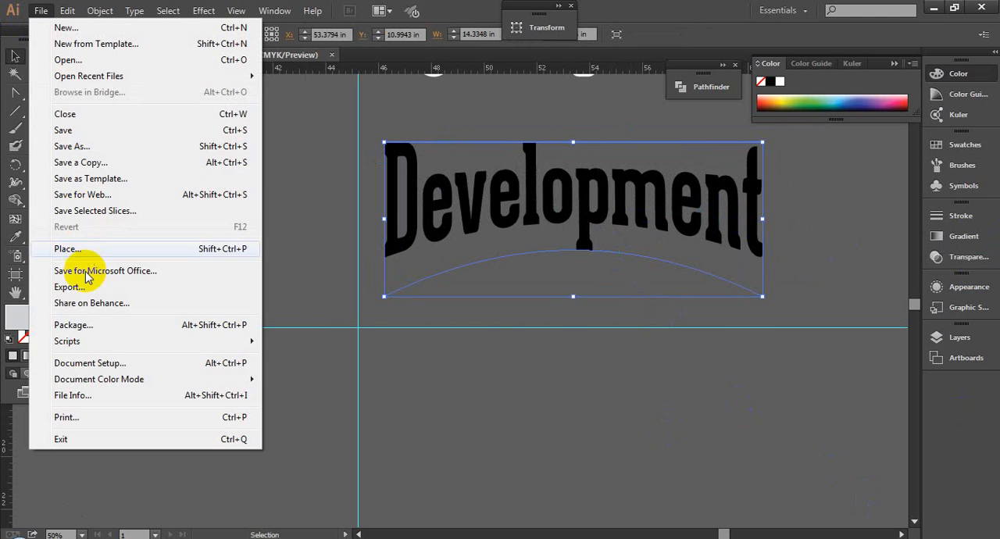
pyautogui.click(86, 286)
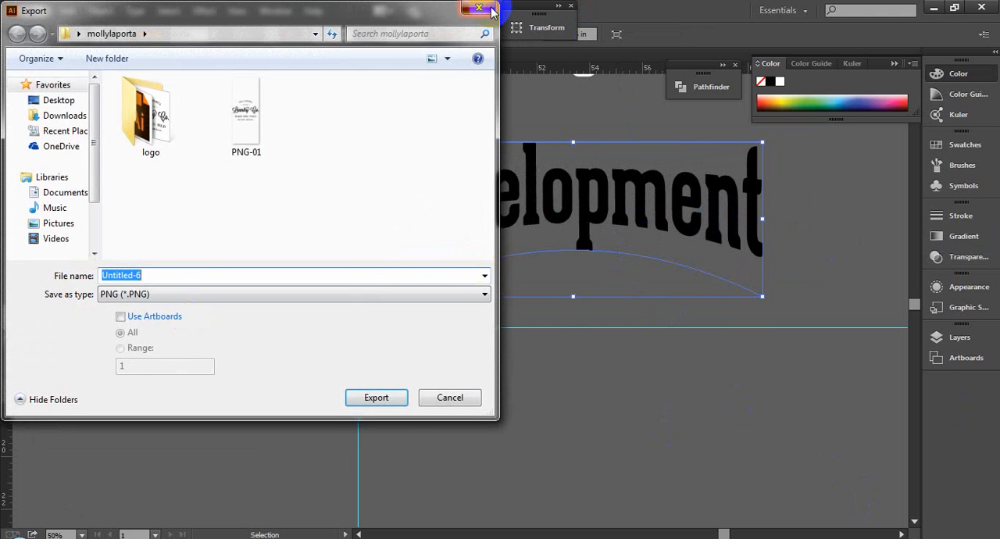
pyautogui.click(478, 9)
pyautogui.click(613, 507)
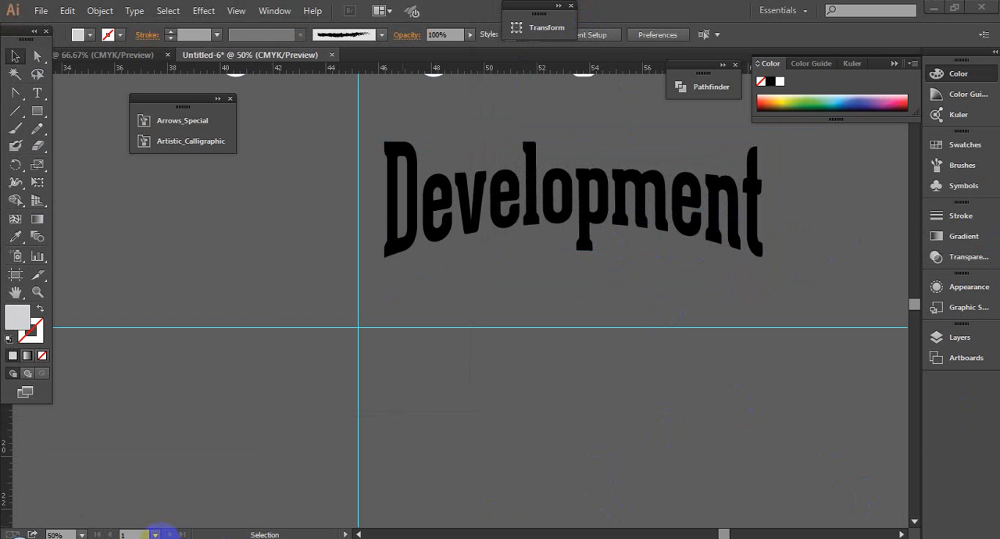
# - Switch to the Facebook group in the browser, view the orange "Graphic Designer" typography poster enlarged, and close the enlarged view
pyautogui.moveTo(151, 528)
pyautogui.click(134, 470)
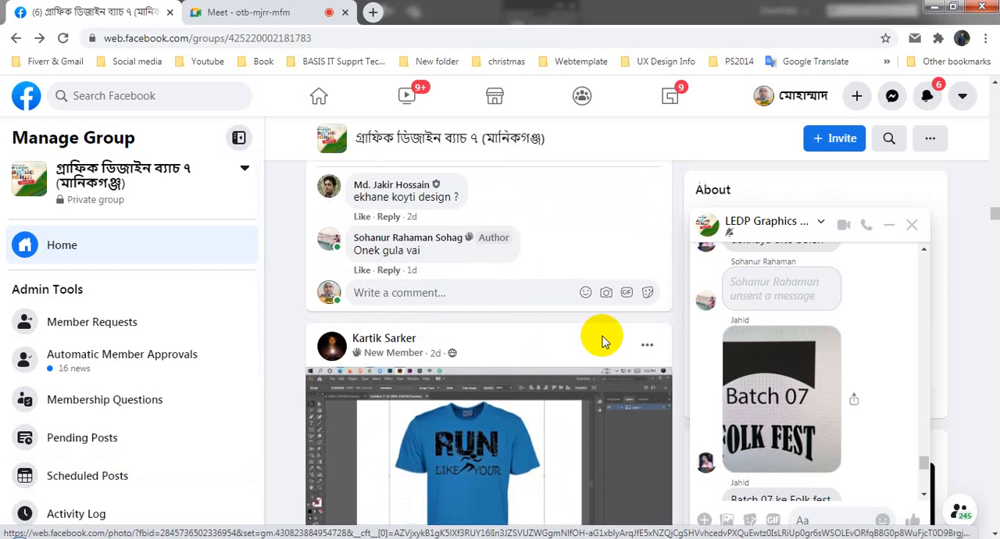
pyautogui.scroll(5, 602, 341)
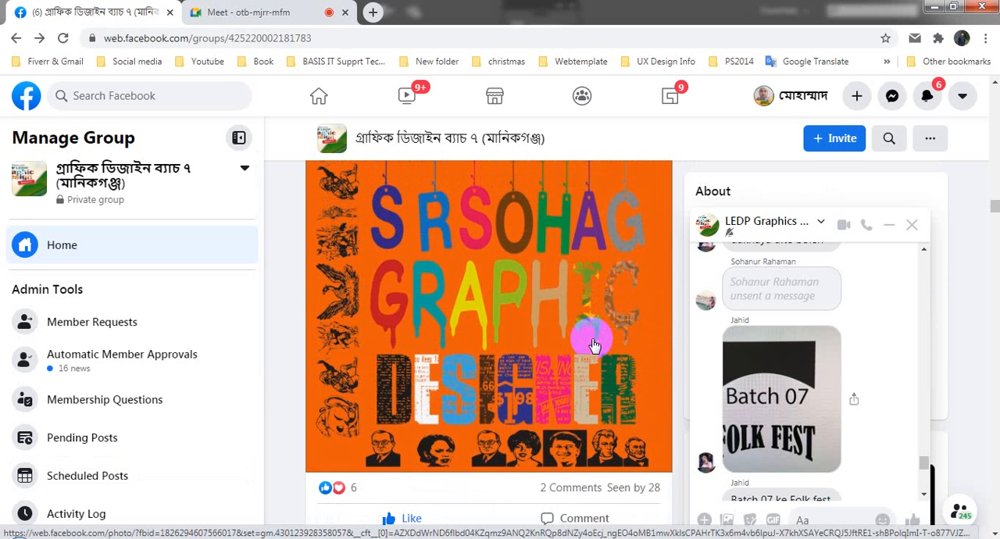
pyautogui.scroll(2, 594, 344)
pyautogui.scroll(-1, 593, 344)
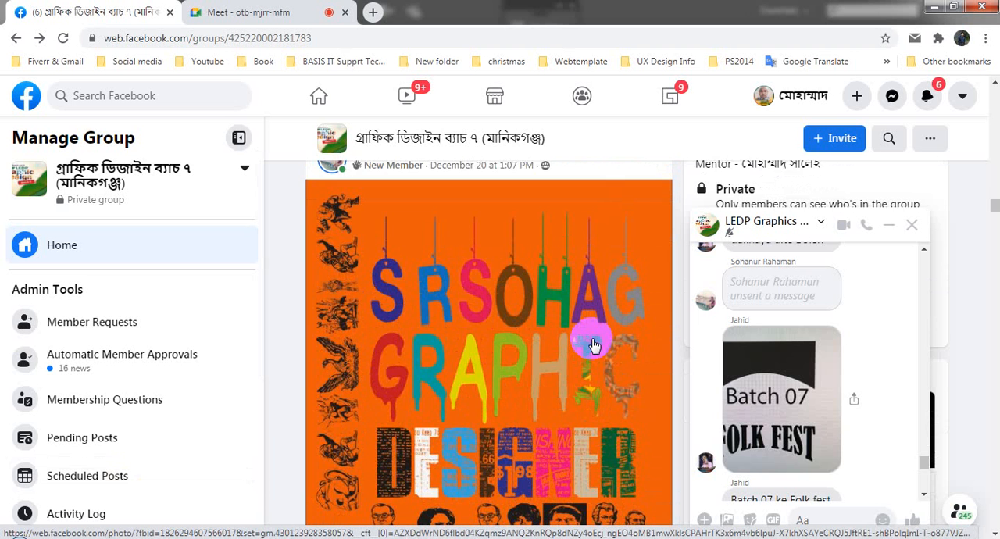
pyautogui.scroll(-1, 593, 344)
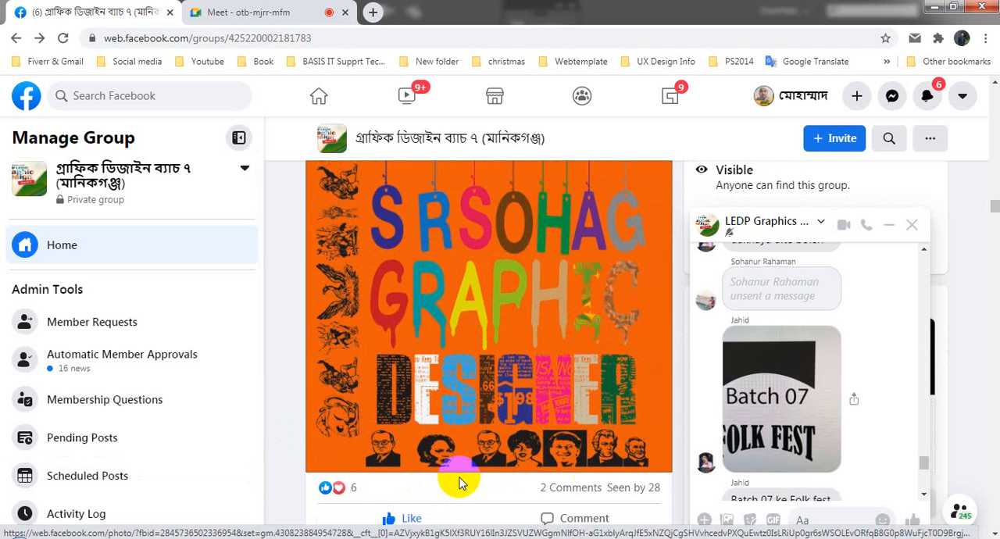
pyautogui.click(483, 405)
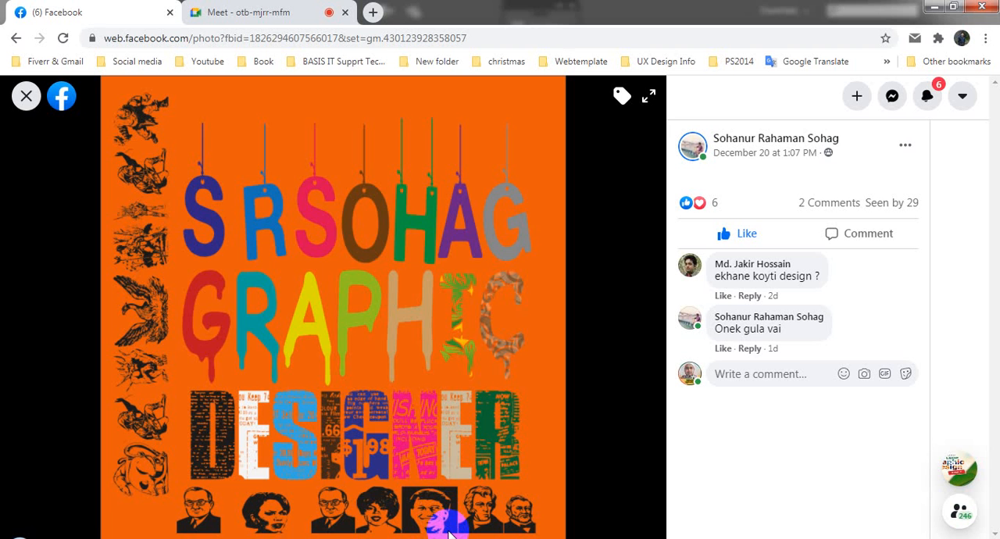
pyautogui.click(25, 97)
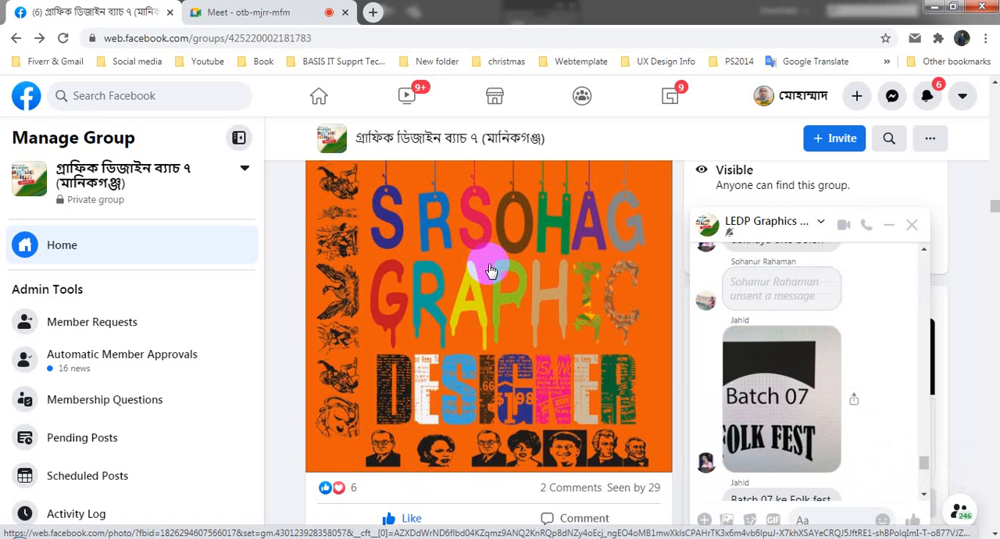
# - Examine the "The Importance of Typography in Graphic Design" and "Hansief Sans Typeface" posts in the group feed
pyautogui.scroll(7, 511, 336)
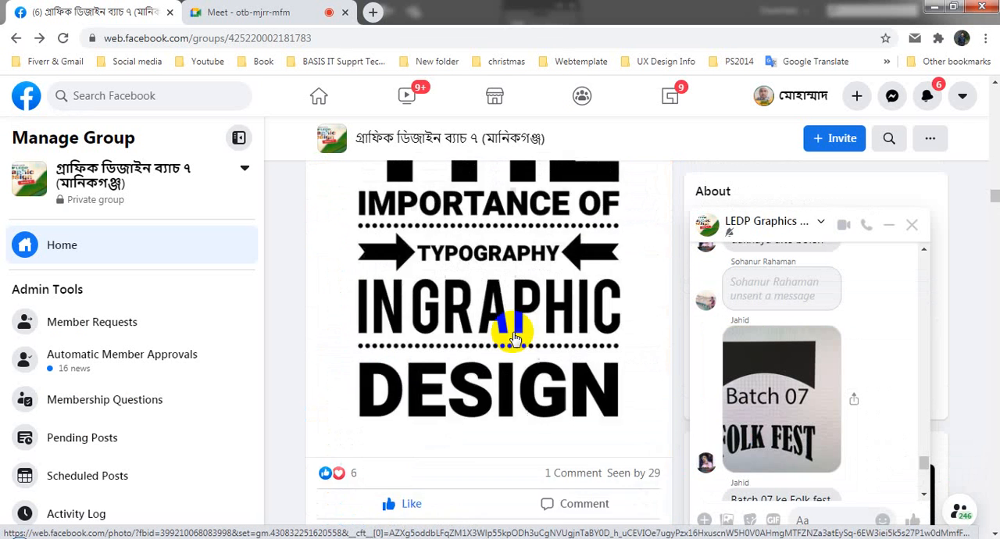
pyautogui.scroll(5, 513, 338)
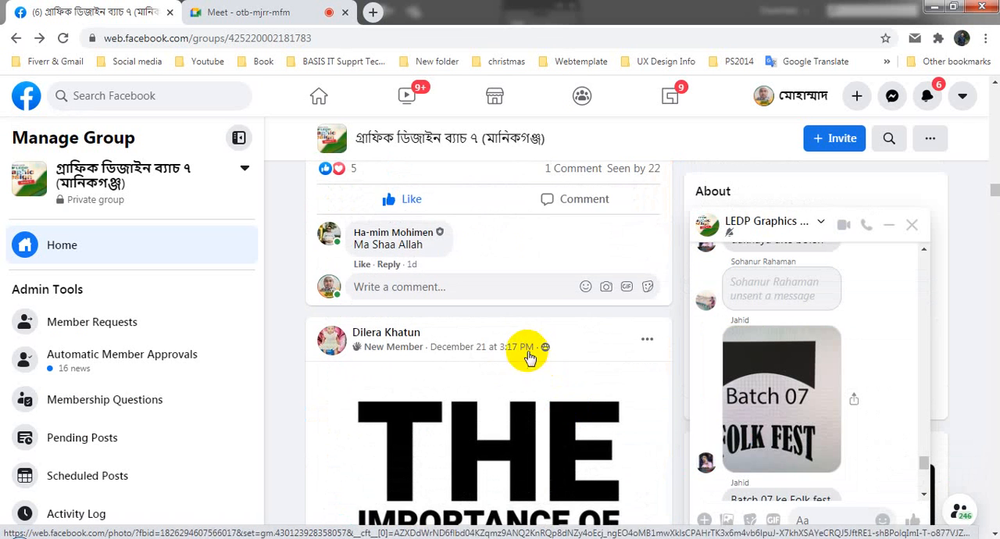
pyautogui.scroll(-8, 523, 348)
pyautogui.scroll(1, 547, 373)
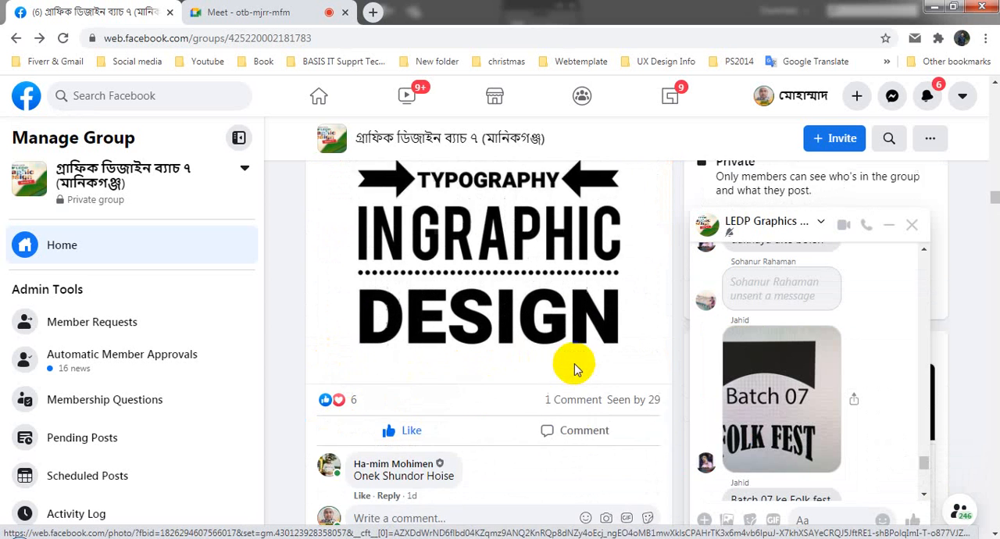
pyautogui.scroll(5, 574, 368)
pyautogui.scroll(-3, 575, 369)
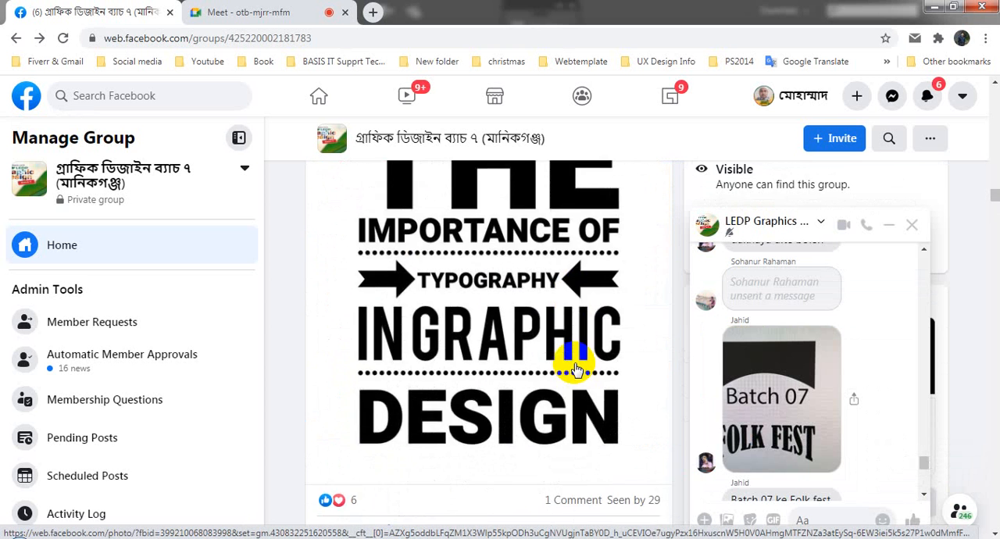
pyautogui.scroll(7, 576, 369)
pyautogui.scroll(2, 576, 368)
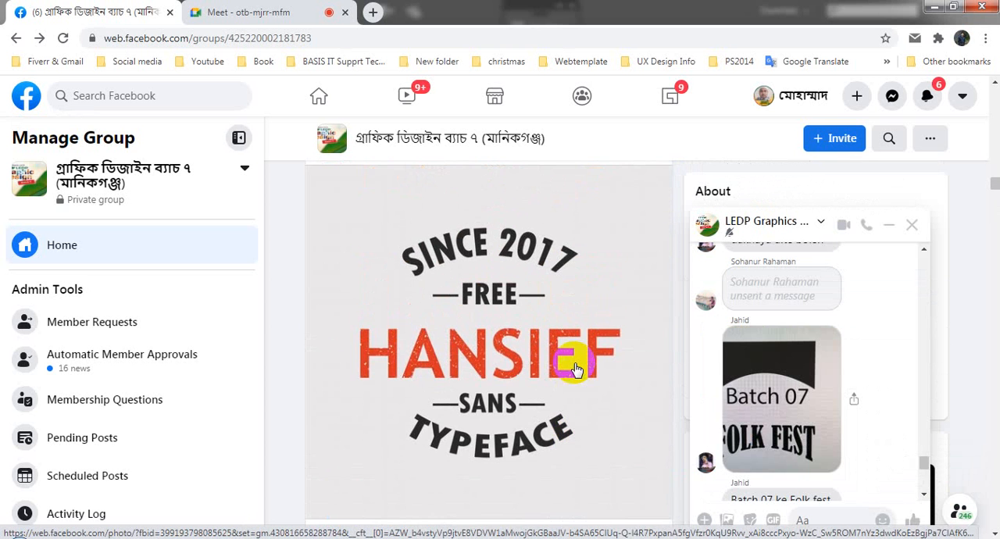
pyautogui.scroll(1, 575, 368)
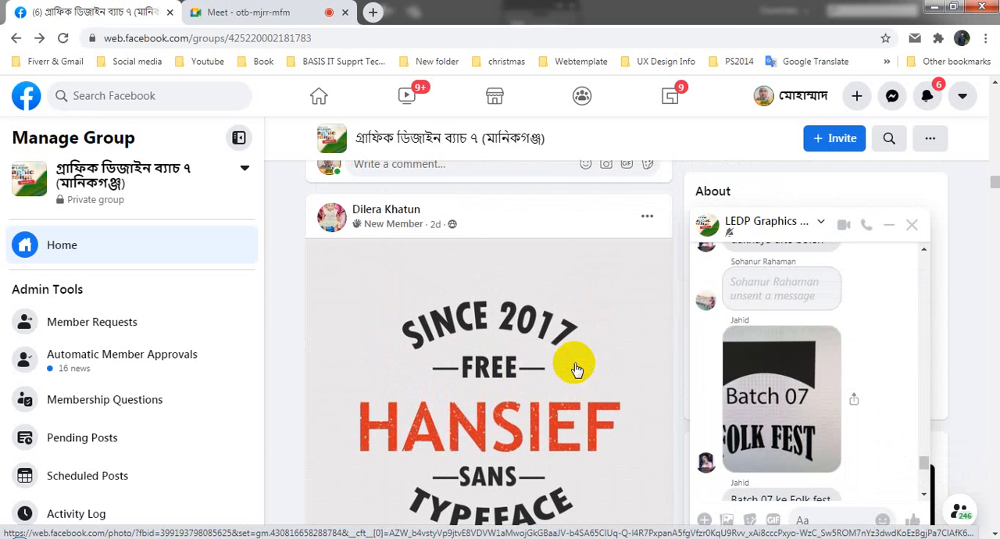
# - Review the post with the "Gimbo" design, view its "Picture" and "Scientists" images enlarged, and return to the feed
pyautogui.scroll(3, 576, 369)
pyautogui.scroll(2, 576, 369)
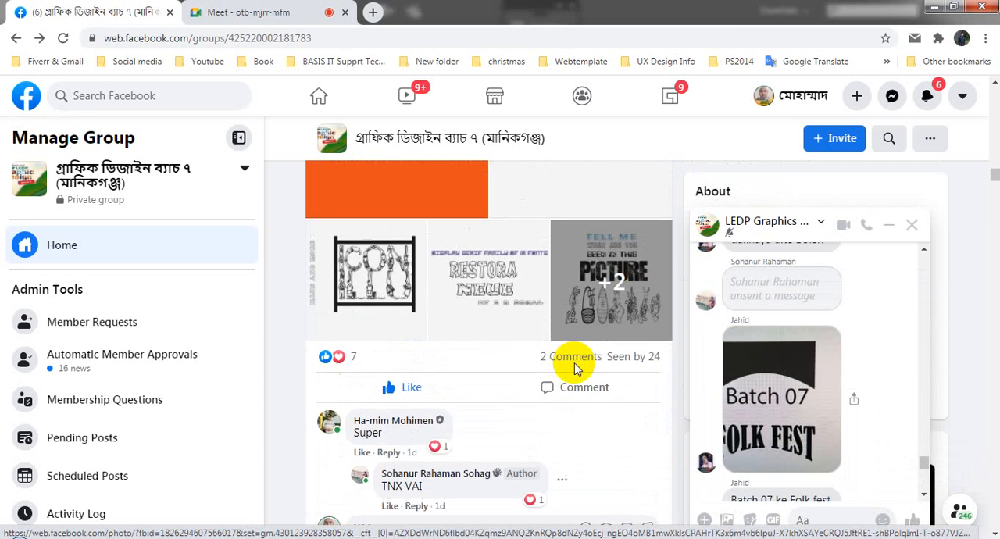
pyautogui.scroll(1, 576, 368)
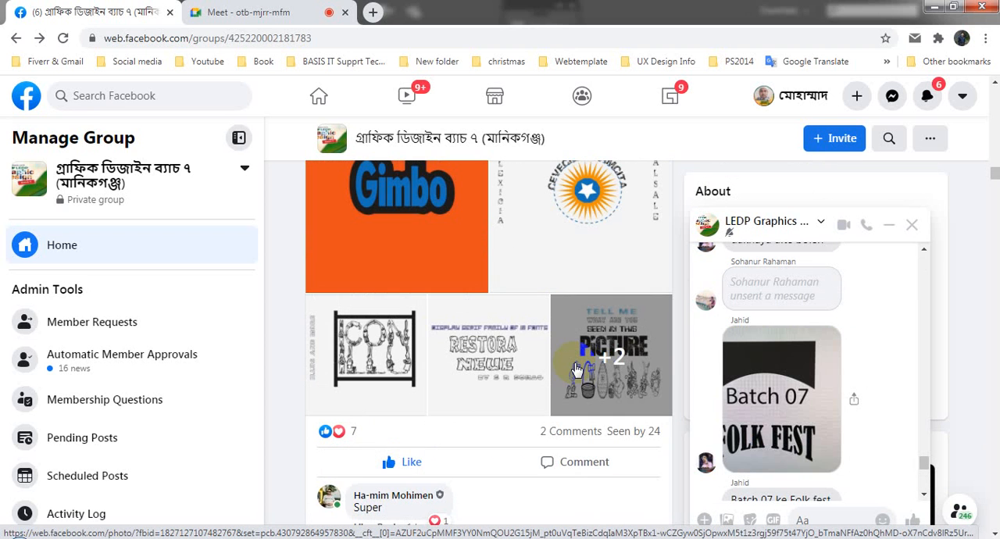
pyautogui.scroll(1, 564, 395)
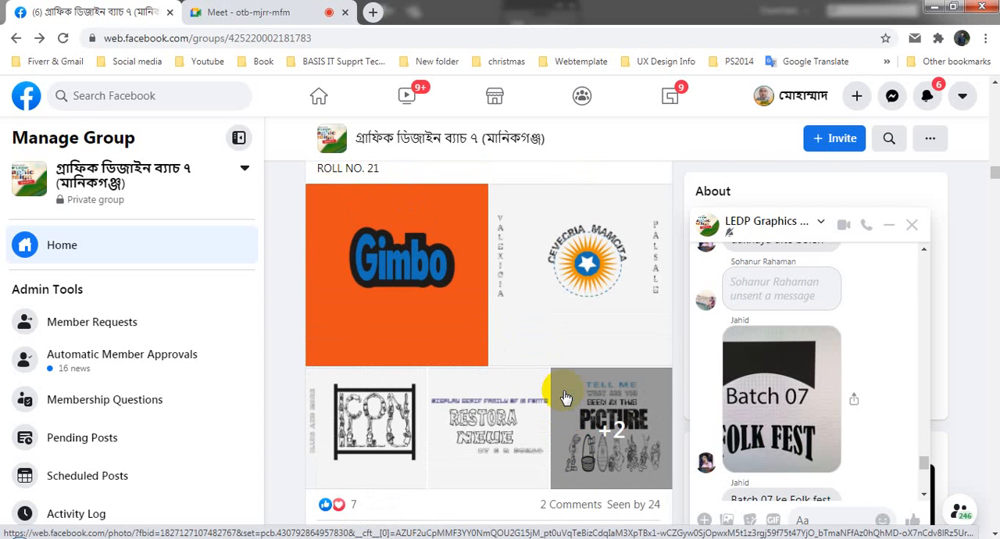
pyautogui.scroll(-1, 565, 398)
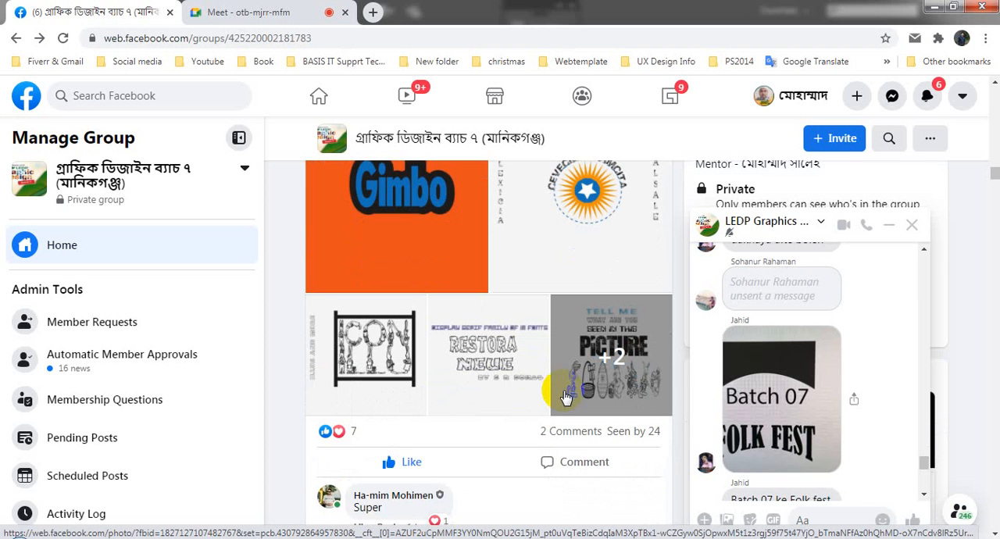
pyautogui.scroll(4, 565, 399)
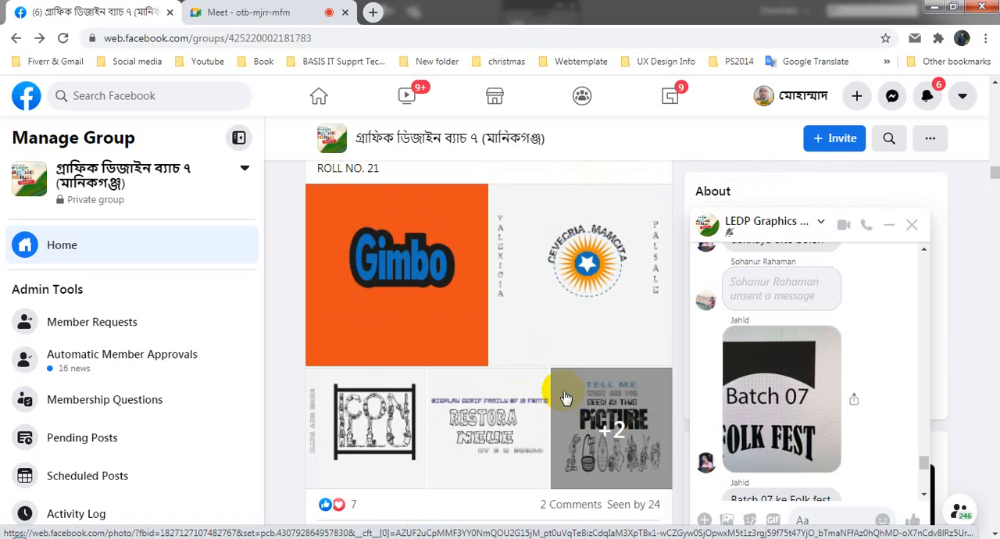
pyautogui.scroll(-3, 556, 407)
pyautogui.scroll(-1, 557, 408)
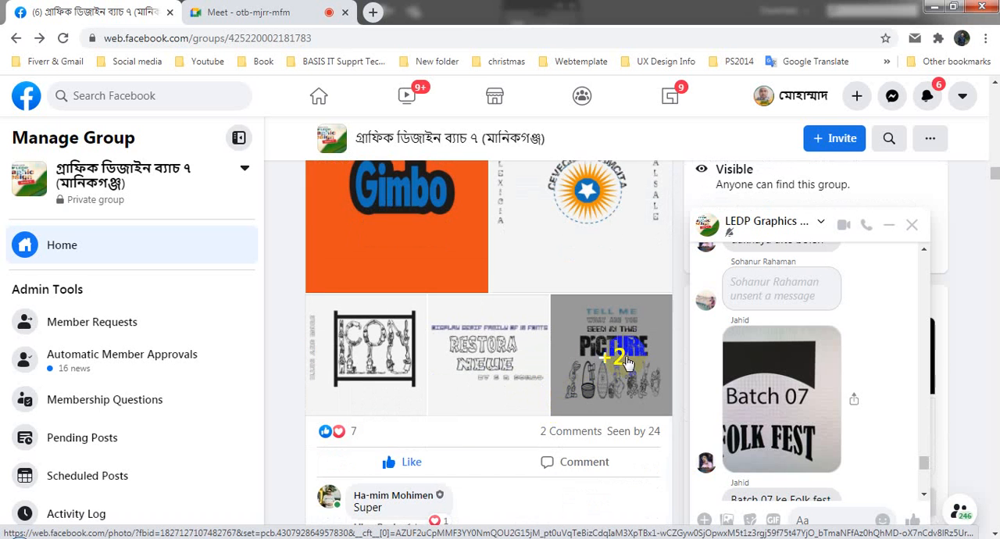
pyautogui.click(623, 361)
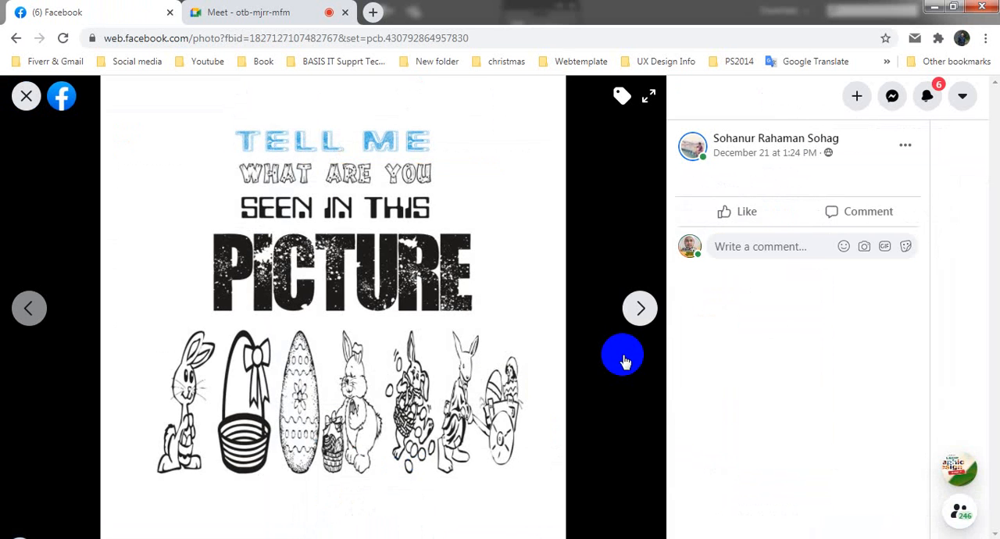
pyautogui.click(636, 319)
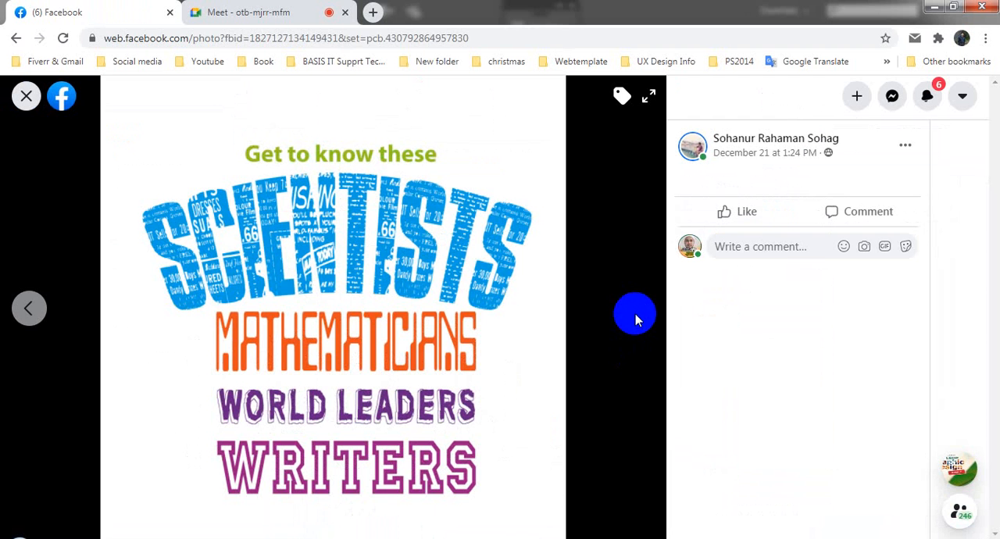
pyautogui.click(635, 314)
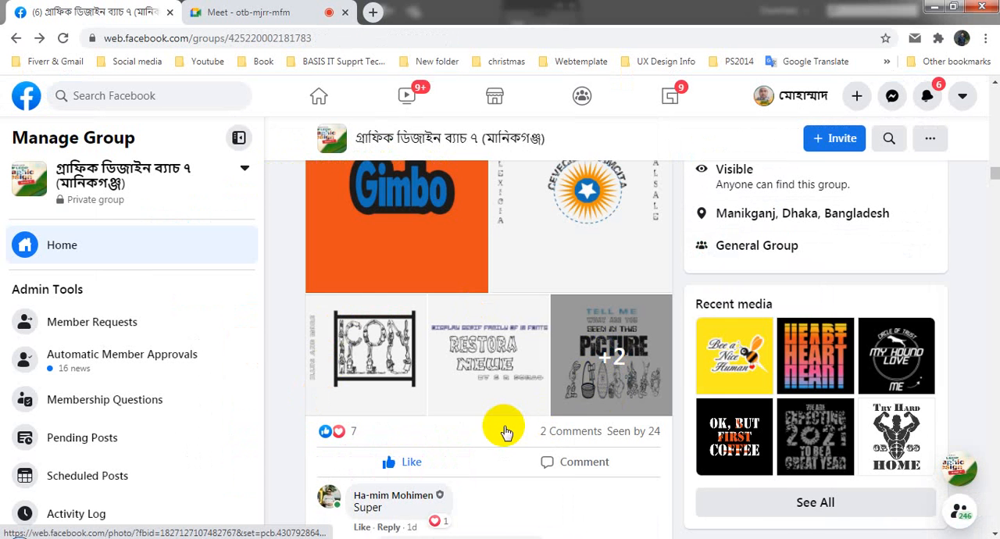
# - Review the T-shirt post with the "Happy New Year 2021" and "little by little" designs enlarged, and return to the feed
pyautogui.scroll(3, 502, 430)
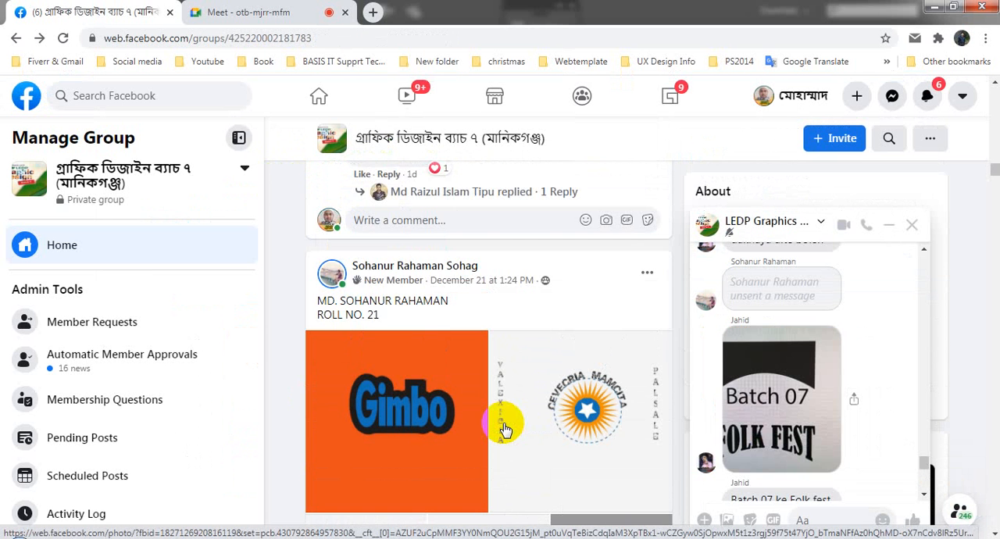
pyautogui.scroll(3, 504, 428)
pyautogui.scroll(3, 502, 426)
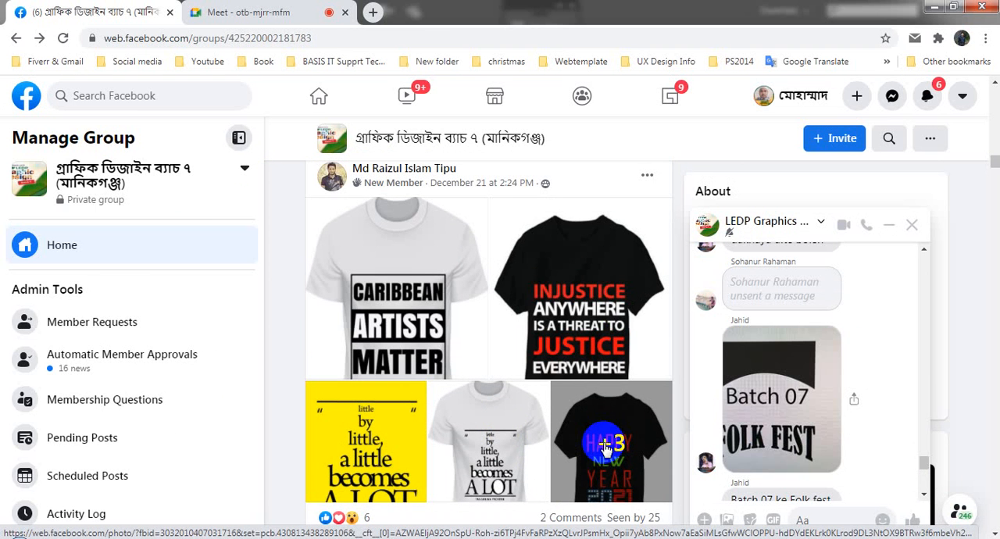
pyautogui.click(614, 448)
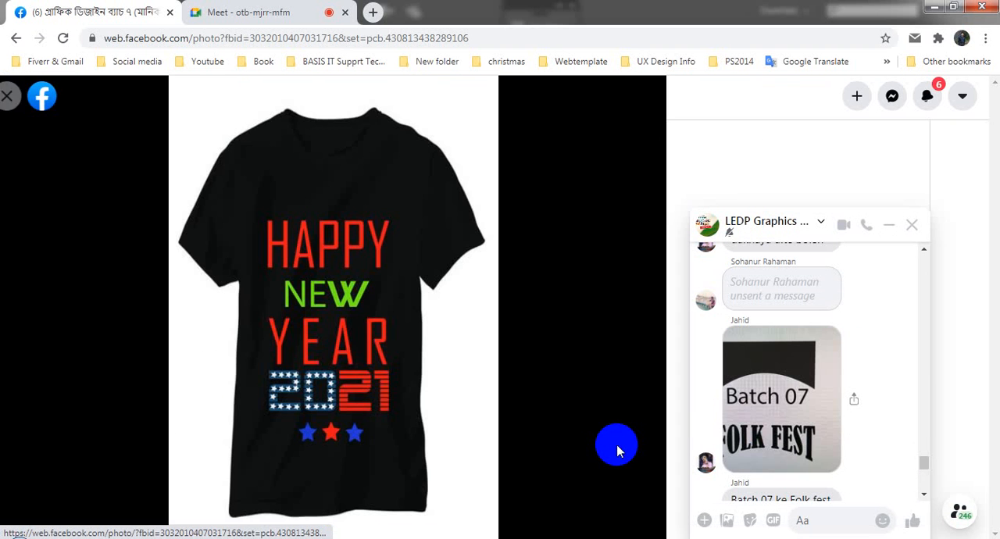
pyautogui.click(638, 309)
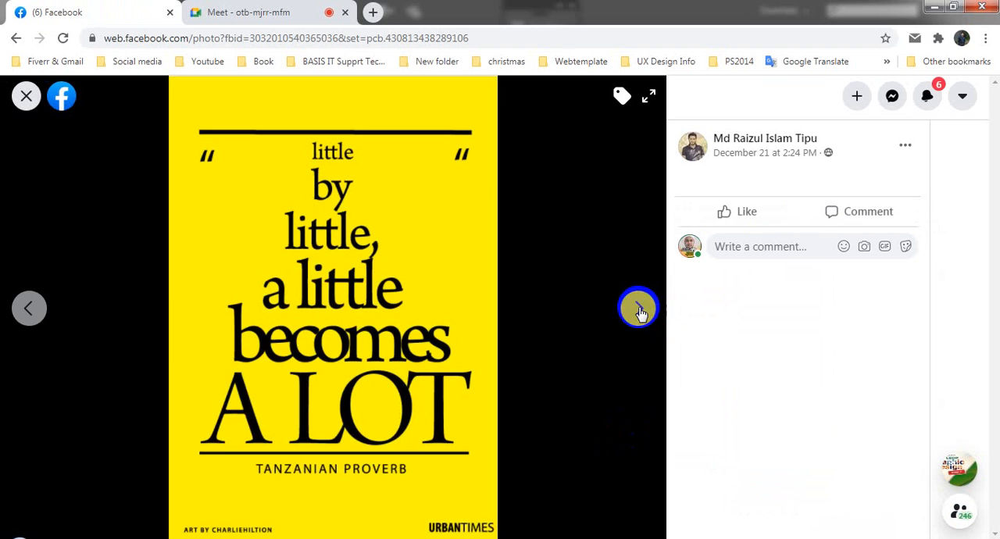
pyautogui.click(637, 308)
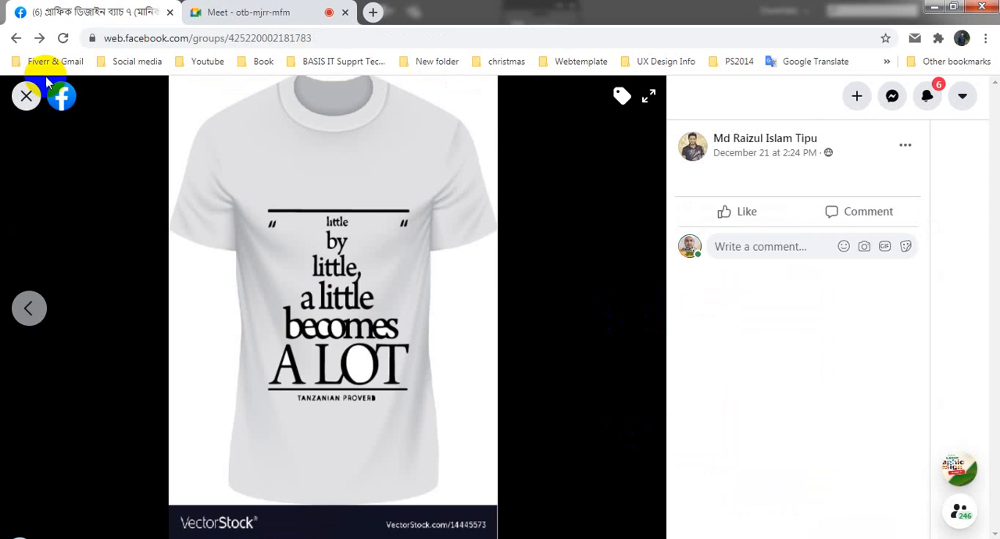
pyautogui.click(28, 94)
# - Review the "Republic of Bangladesh" emblem post enlarged, minimise the chat pop-up covering it, and return to the feed
pyautogui.scroll(-8, 576, 426)
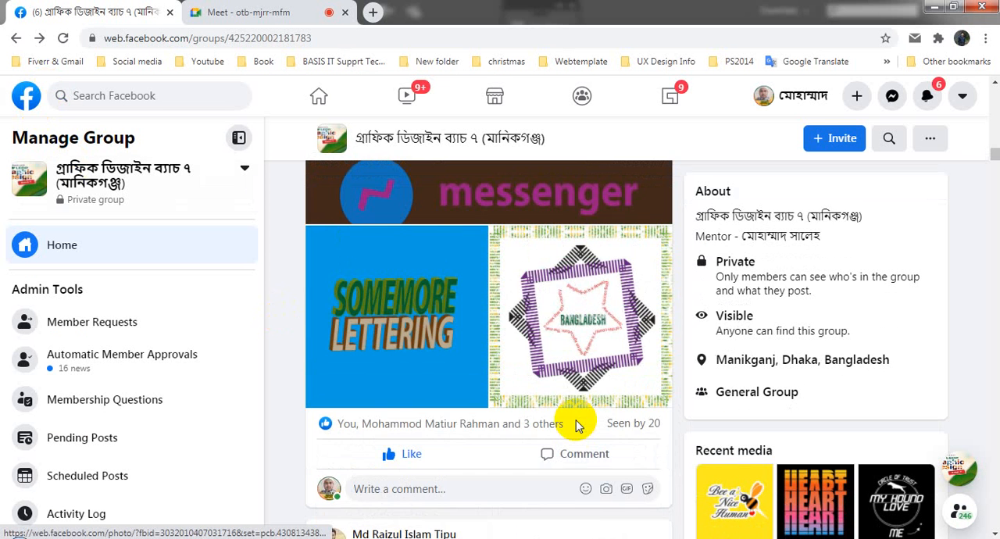
pyautogui.scroll(10, 576, 426)
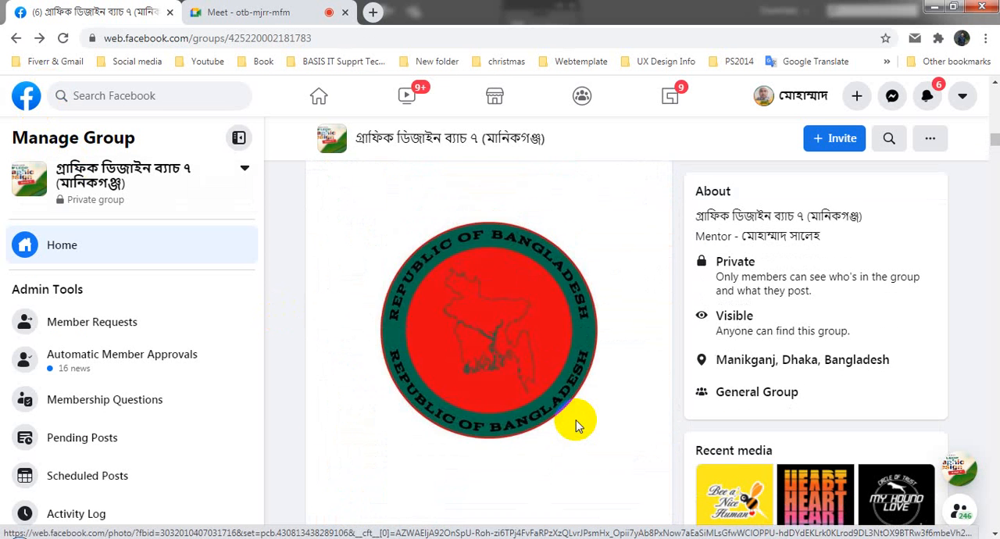
pyautogui.scroll(2, 575, 426)
pyautogui.scroll(-2, 576, 417)
pyautogui.scroll(2, 564, 426)
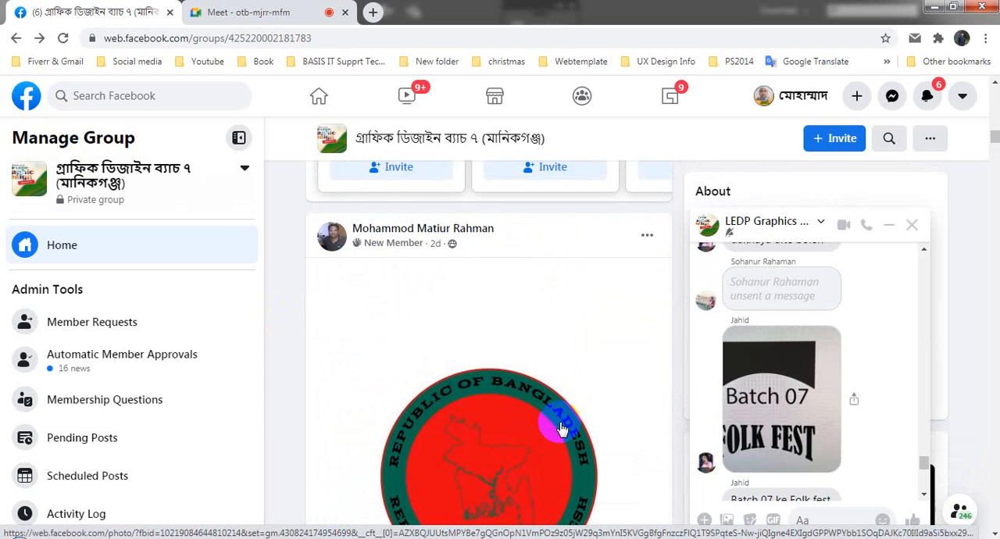
pyautogui.scroll(-1, 582, 381)
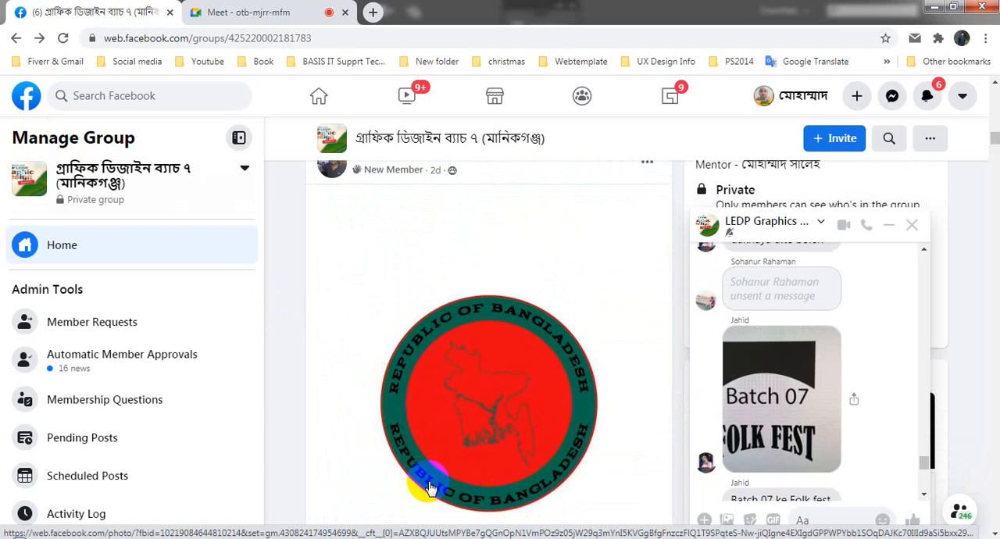
pyautogui.click(414, 359)
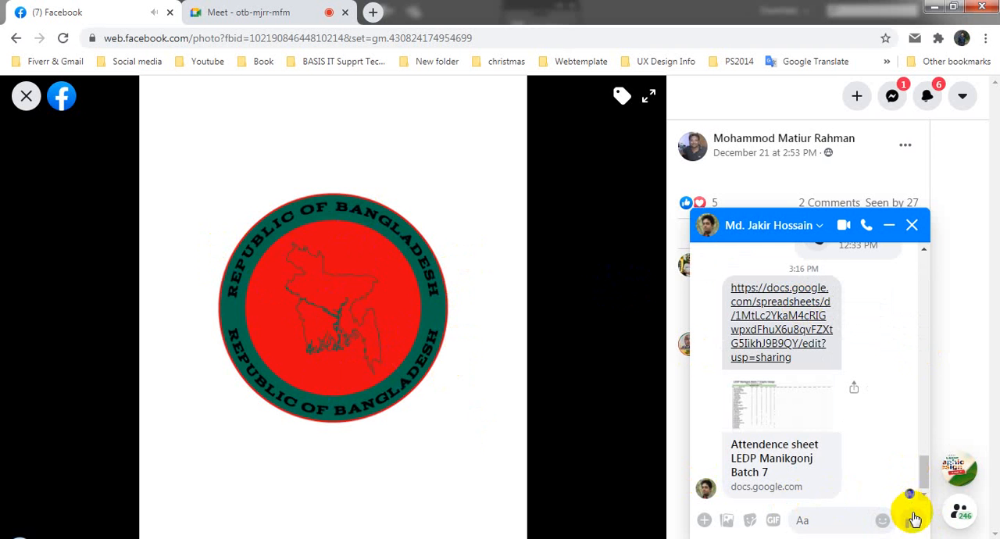
pyautogui.click(887, 231)
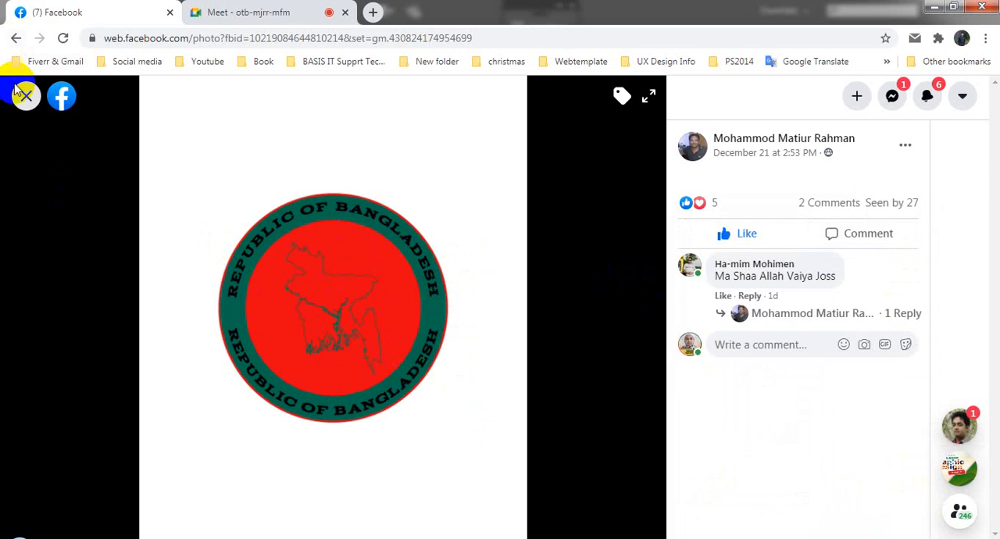
pyautogui.click(26, 95)
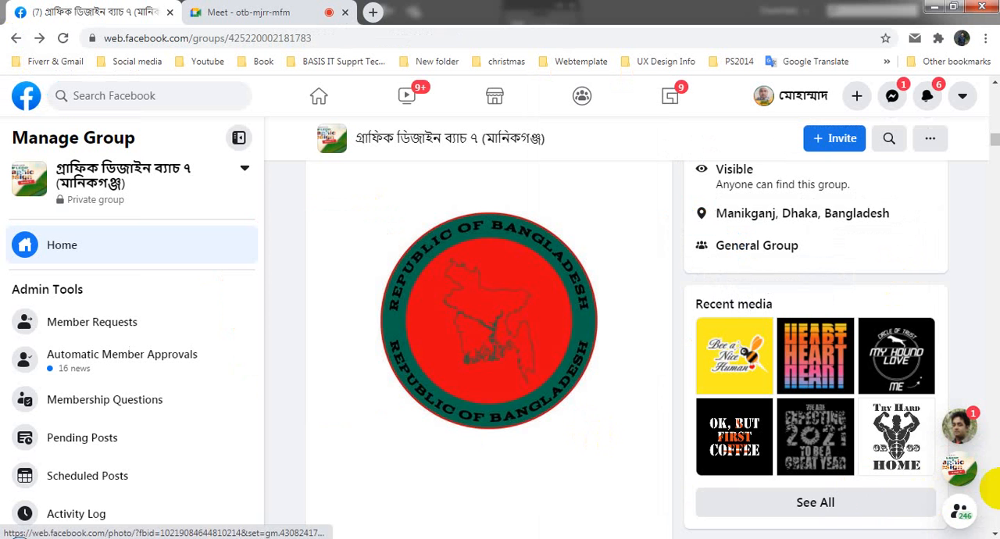
pyautogui.click(970, 418)
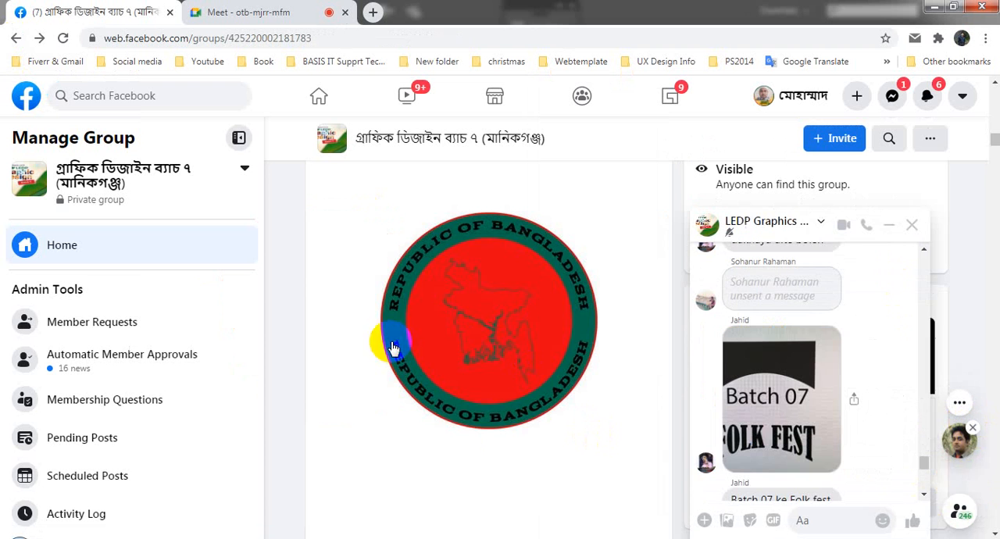
# - View the "Simple Person" T-shirt design enlarged and close the enlarged view
pyautogui.scroll(-10, 453, 380)
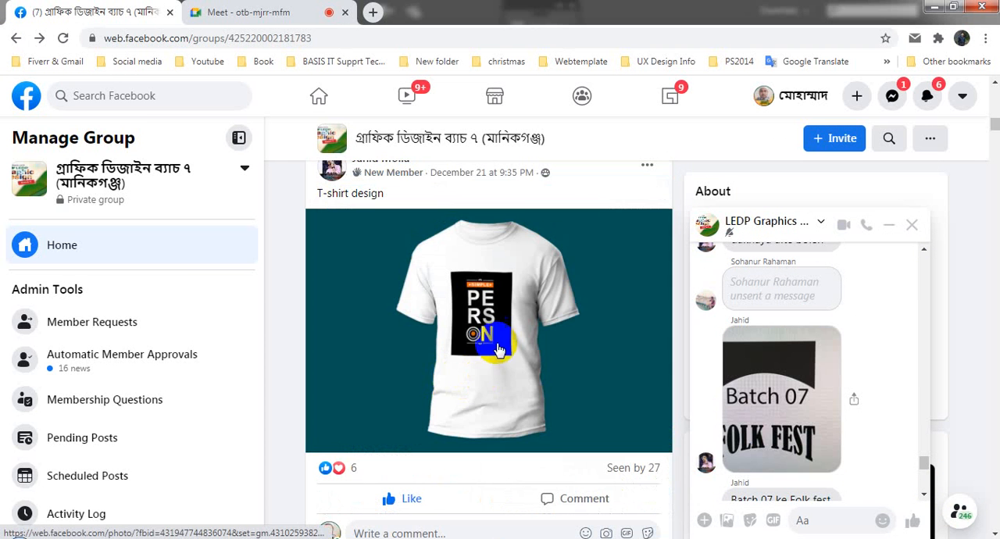
pyautogui.click(492, 336)
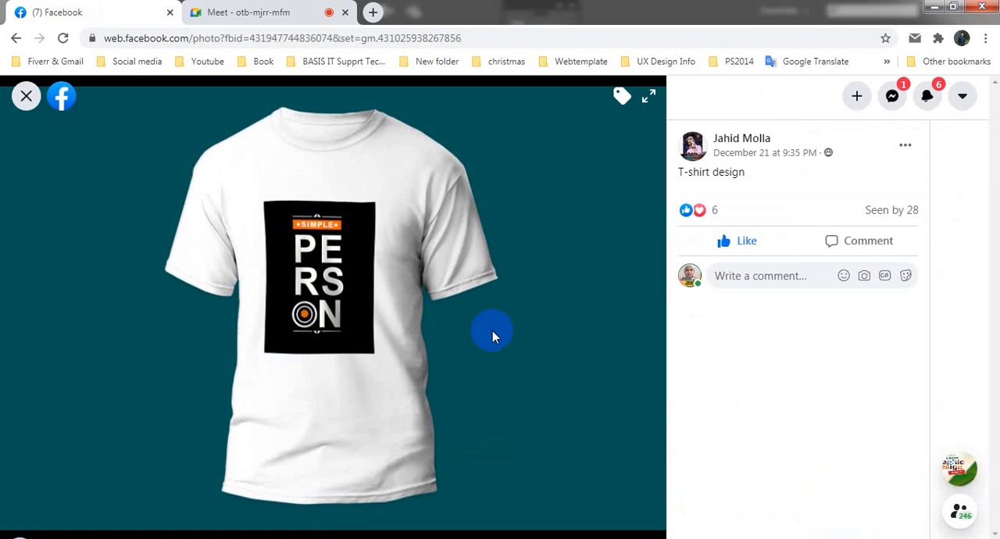
pyautogui.click(26, 97)
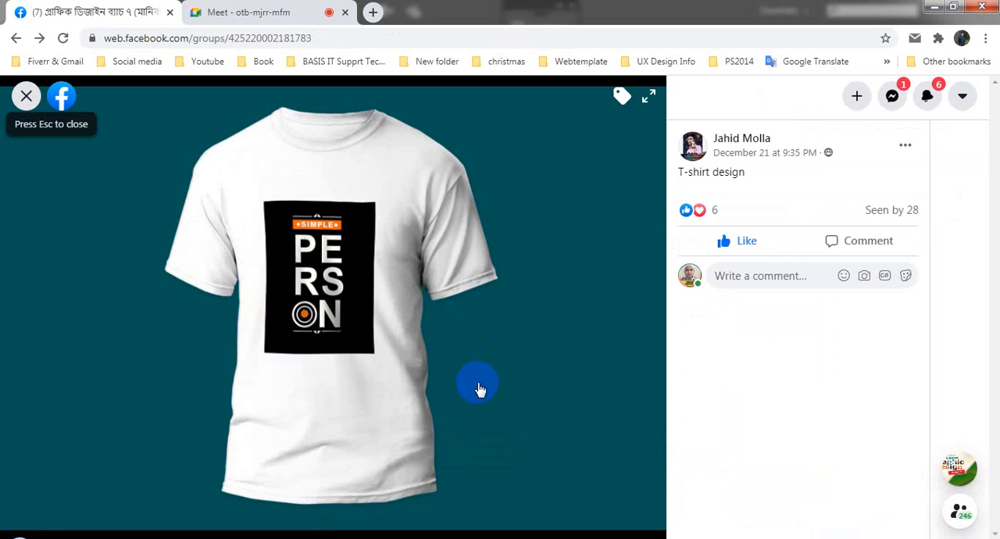
# - Review the quote-design post with "God Prayer Therapy", view its "No Response Is a Response" image enlarged, and return to the feed
pyautogui.scroll(5, 480, 389)
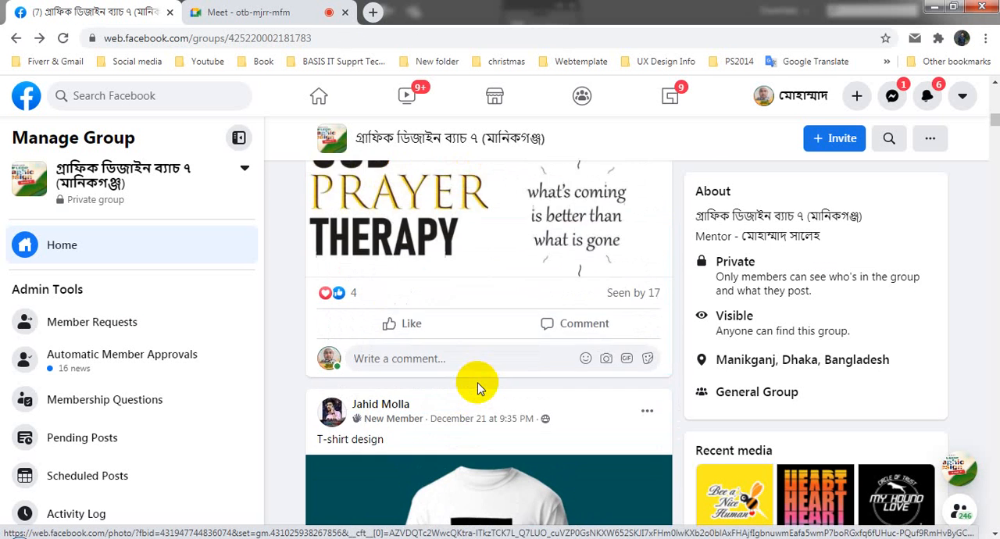
pyautogui.scroll(2, 479, 389)
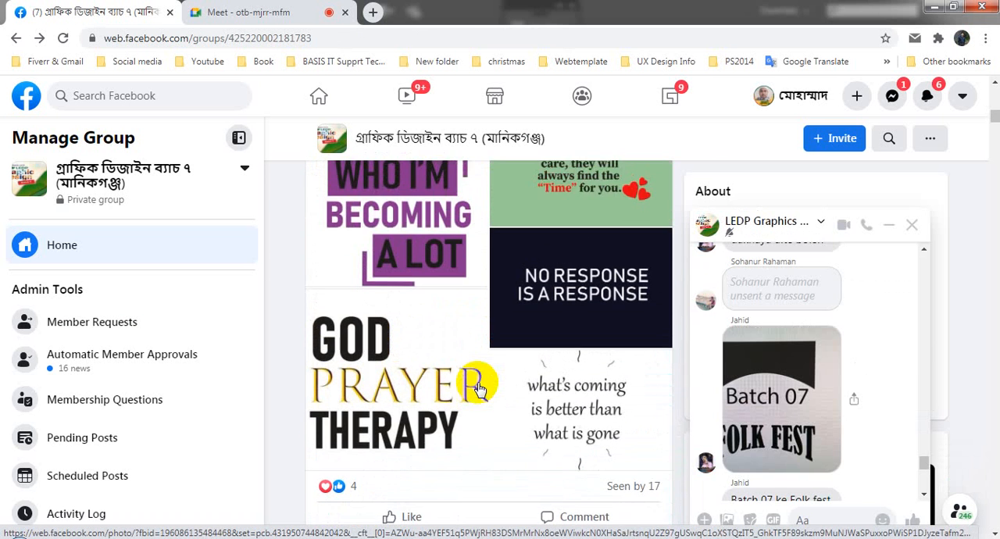
pyautogui.scroll(-1, 480, 392)
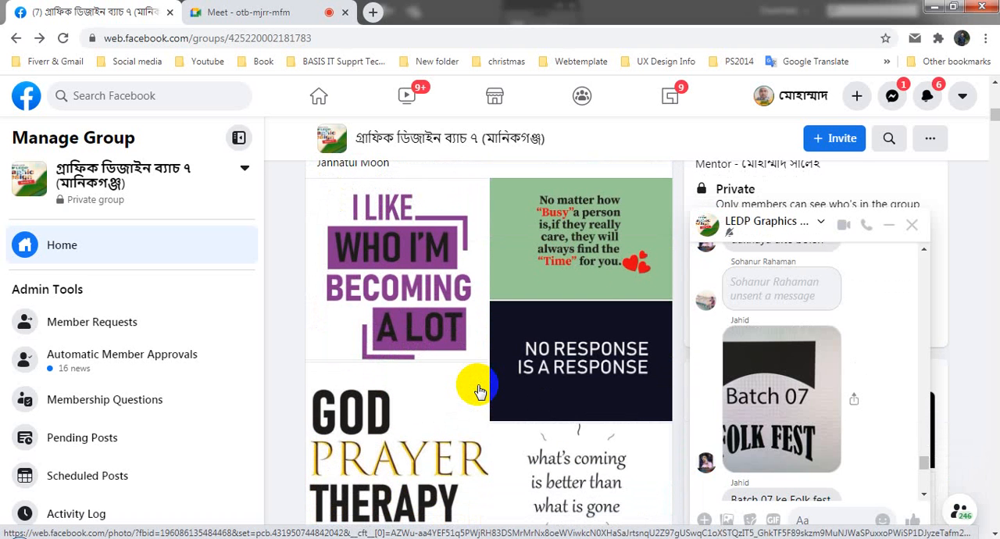
pyautogui.scroll(-1, 478, 391)
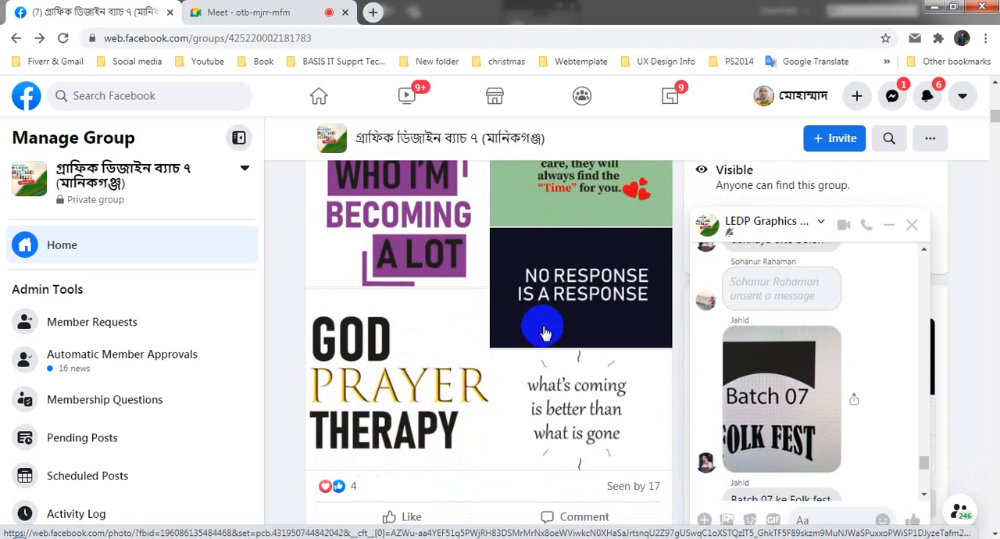
pyautogui.click(638, 293)
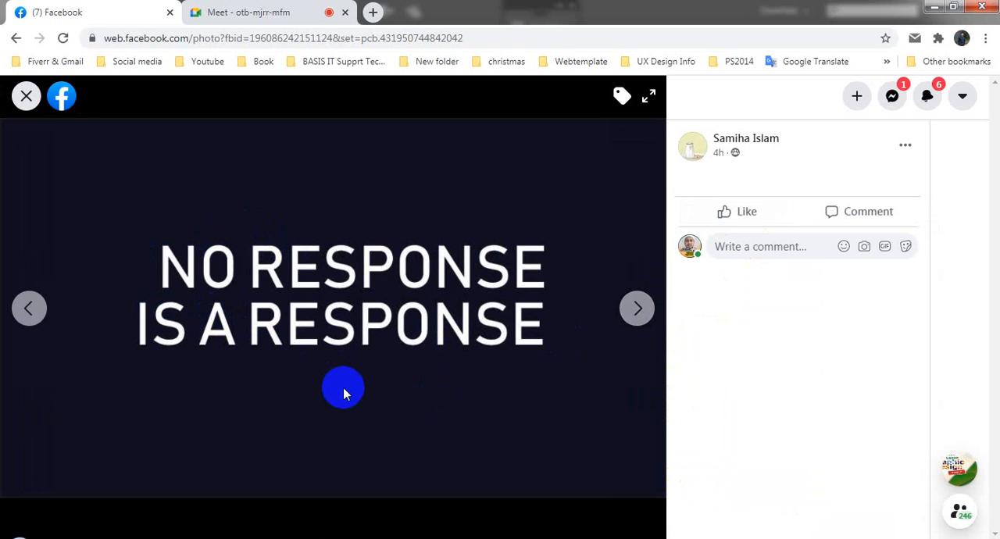
pyautogui.click(26, 97)
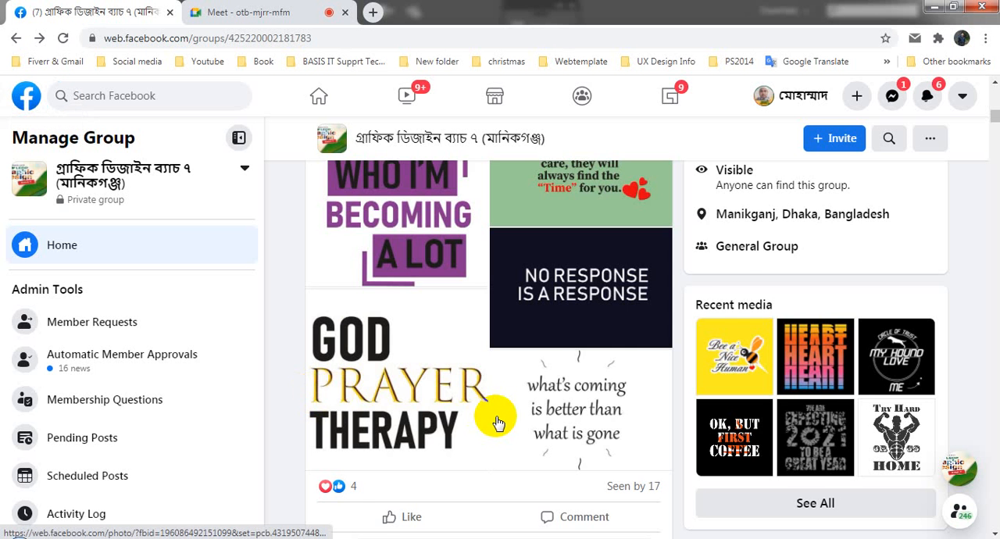
pyautogui.scroll(3, 492, 421)
# - Search Google for "possible impossible" in a new tab and check the Google Meet session
pyautogui.click(374, 11)
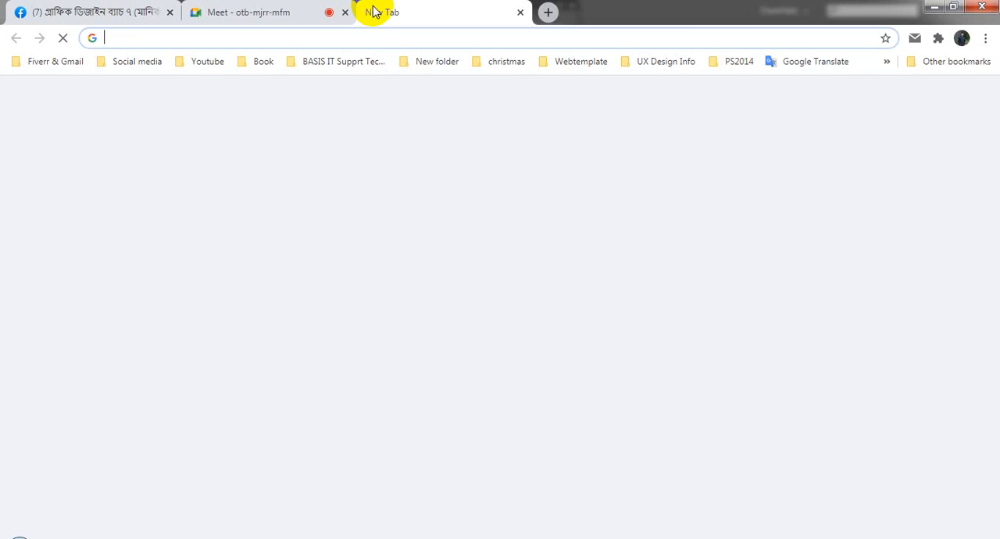
pyautogui.write('possibl')
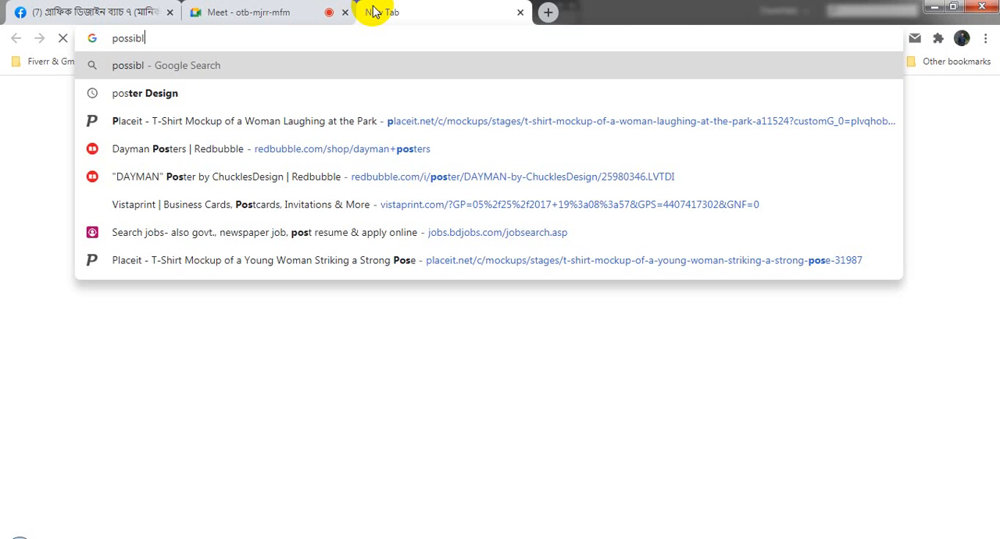
pyautogui.write('e impossible')
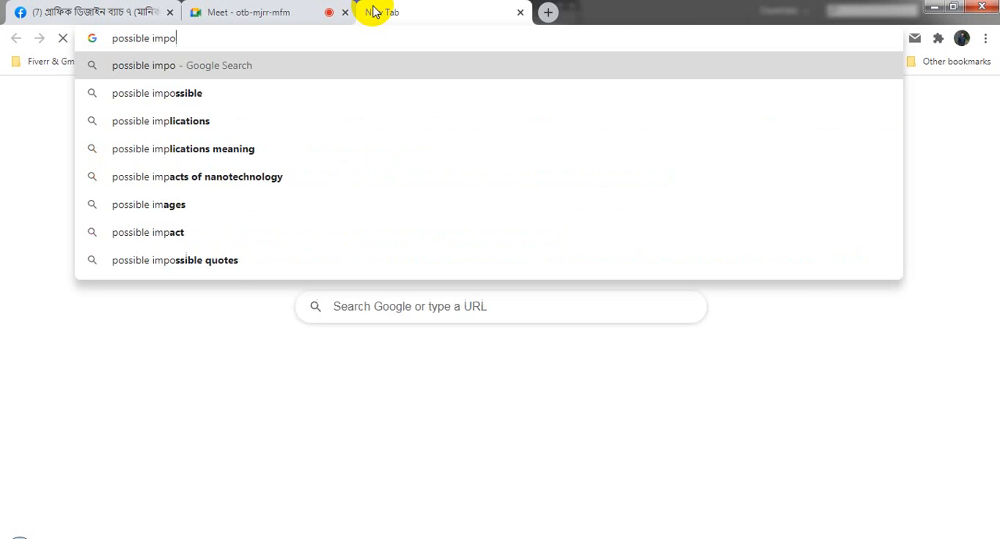
pyautogui.press('Return')
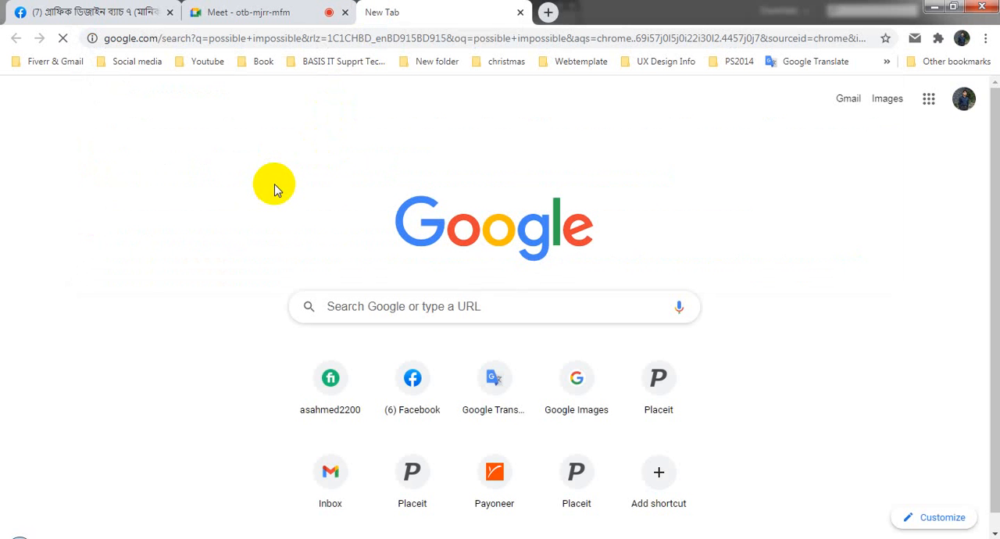
pyautogui.click(258, 9)
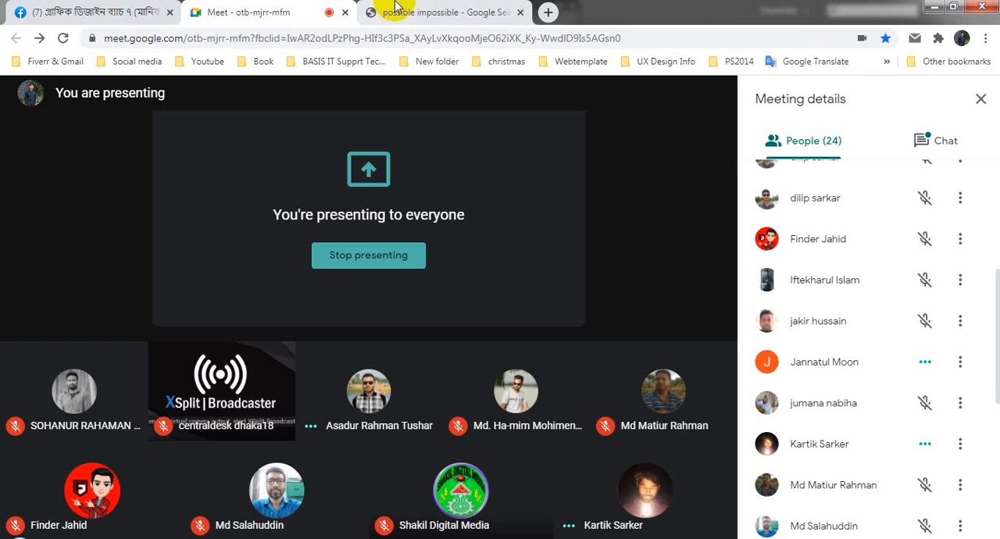
pyautogui.click(416, 7)
pyautogui.click(200, 8)
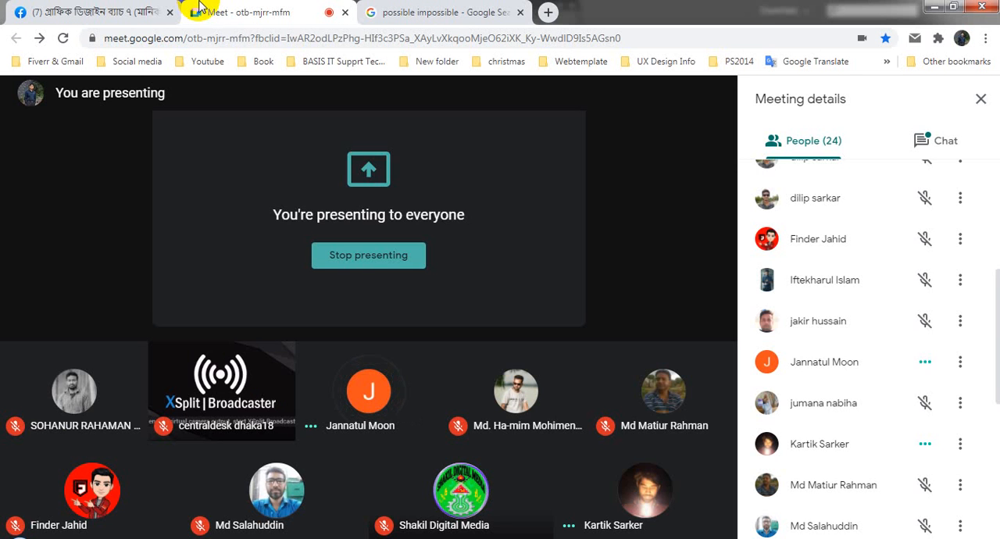
# - Search Google for "script free font" in another new tab
pyautogui.click(550, 12)
pyautogui.write('script')
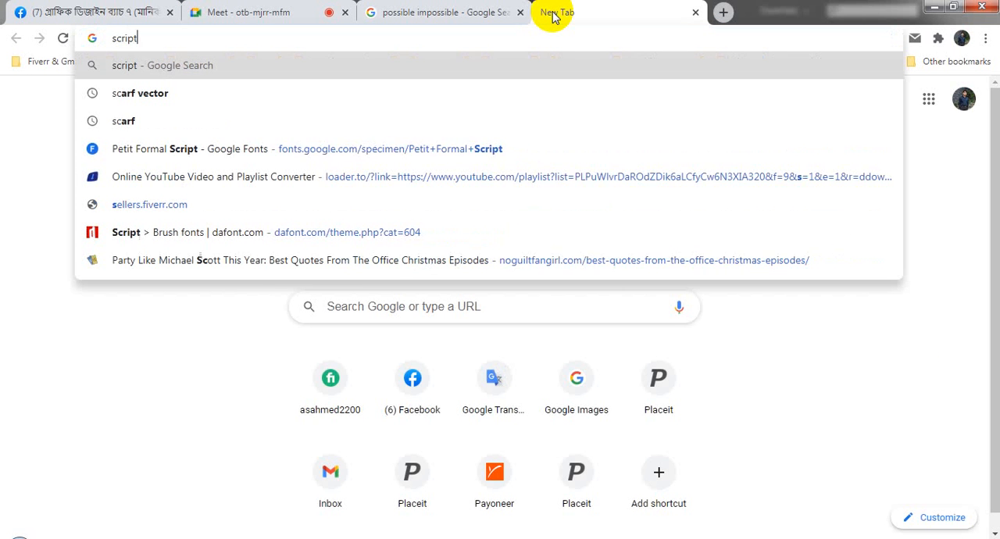
pyautogui.write(' free ')
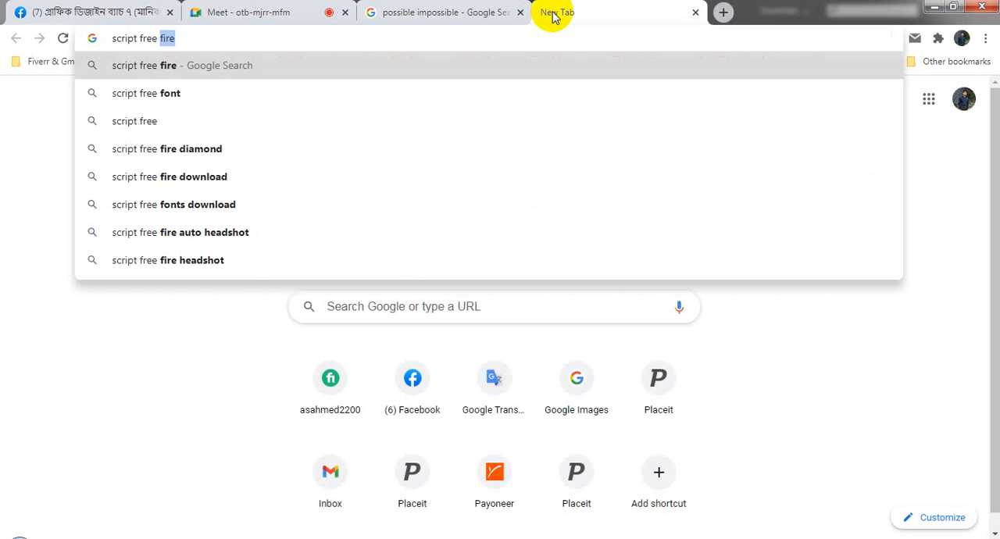
pyautogui.write('font')
pyautogui.press('Return')
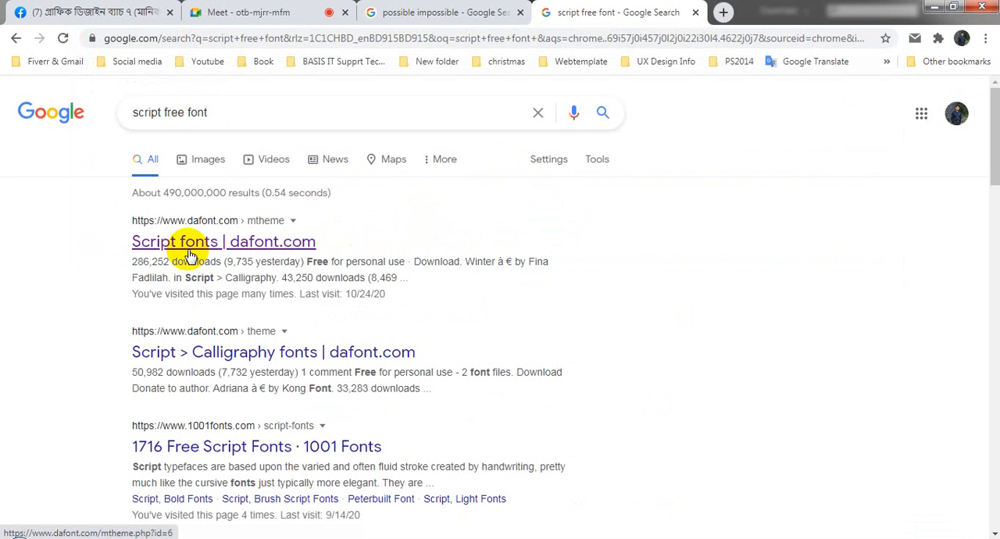
# - Open the dafont.com Script fonts result in a new tab and browse the listed script fonts
pyautogui.middleClick(190, 255)
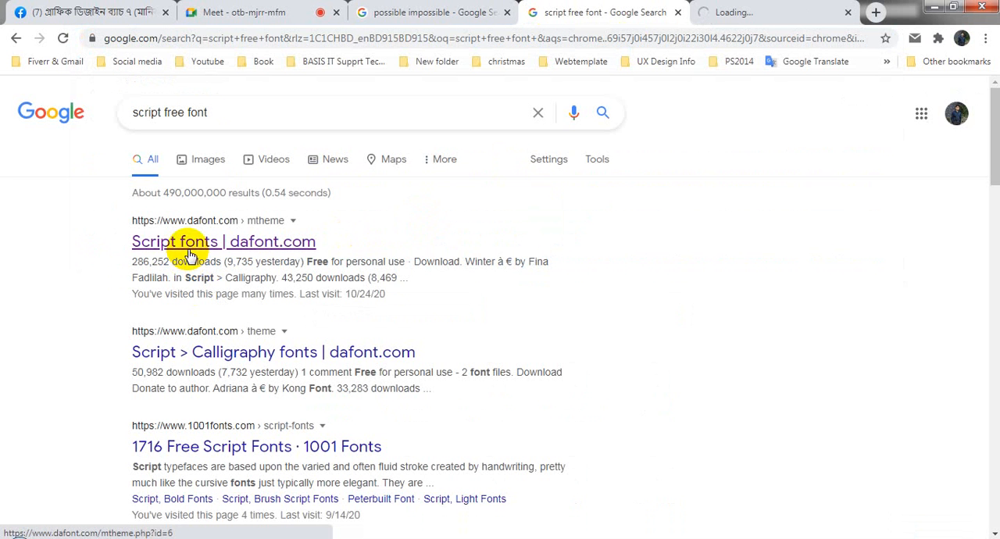
pyautogui.click(726, 12)
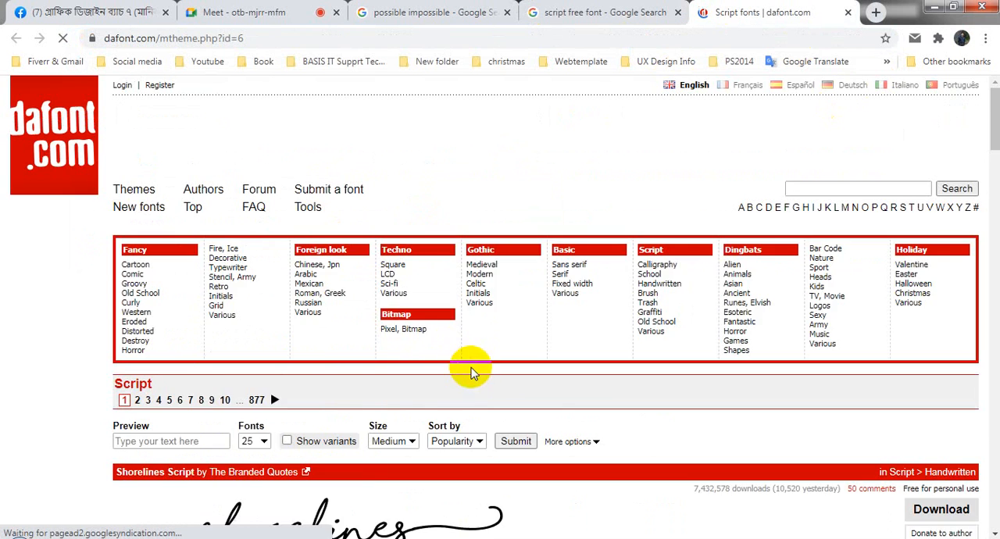
pyautogui.scroll(-8, 469, 371)
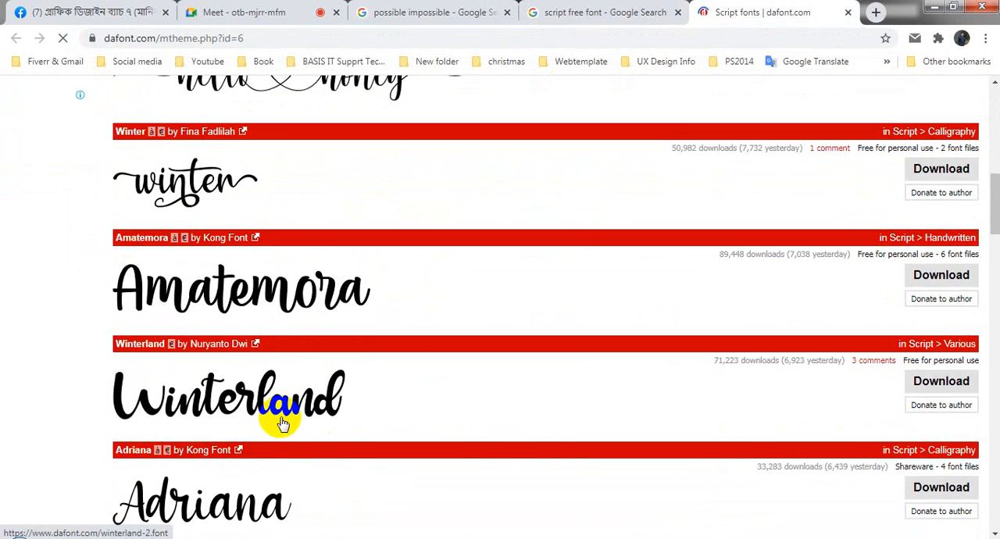
pyautogui.scroll(-5, 286, 417)
pyautogui.scroll(9, 288, 414)
pyautogui.scroll(-10, 289, 423)
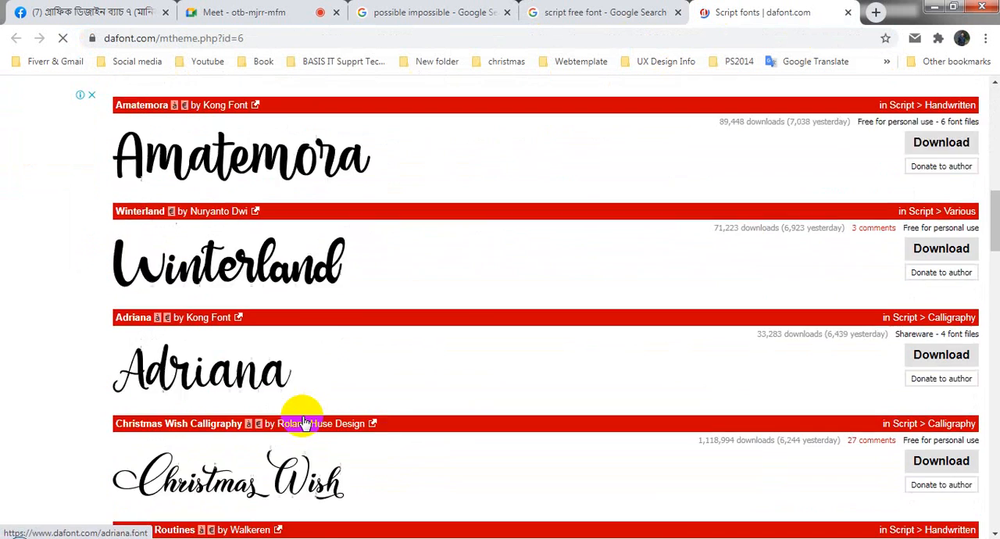
pyautogui.click(617, 10)
pyautogui.click(714, 8)
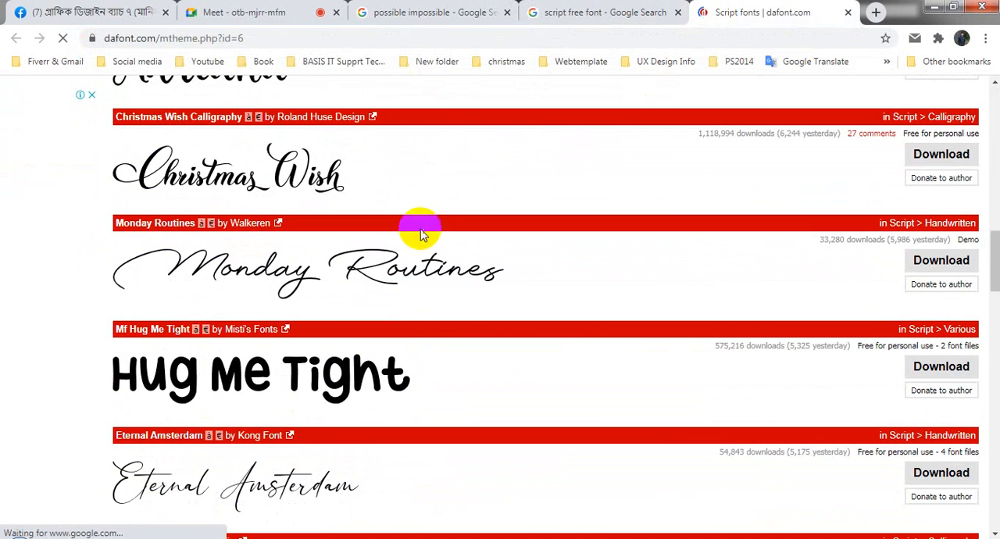
# - Return to the "possible impossible" search and refine the query to "possible impossible Design"
pyautogui.click(364, 10)
pyautogui.click(245, 10)
pyautogui.click(603, 9)
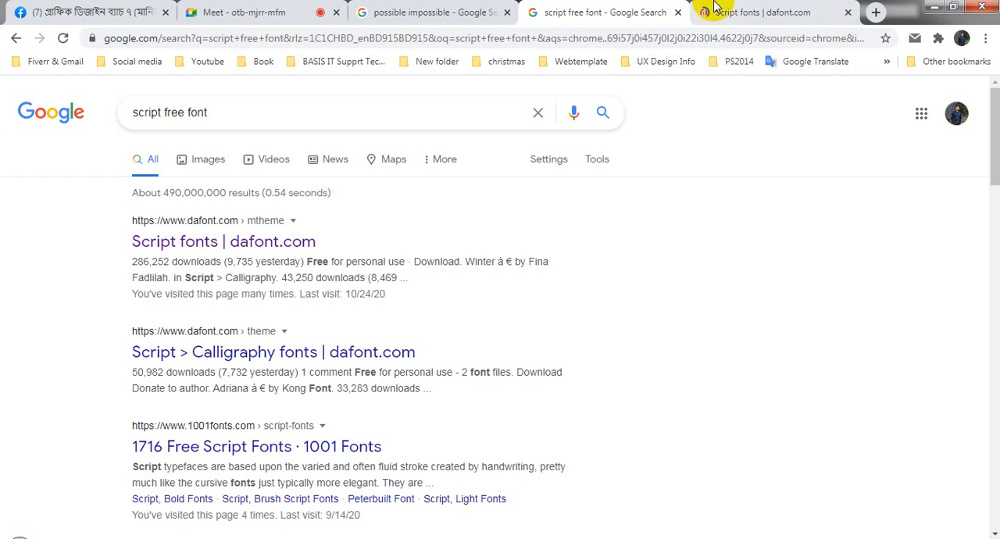
pyautogui.click(449, 8)
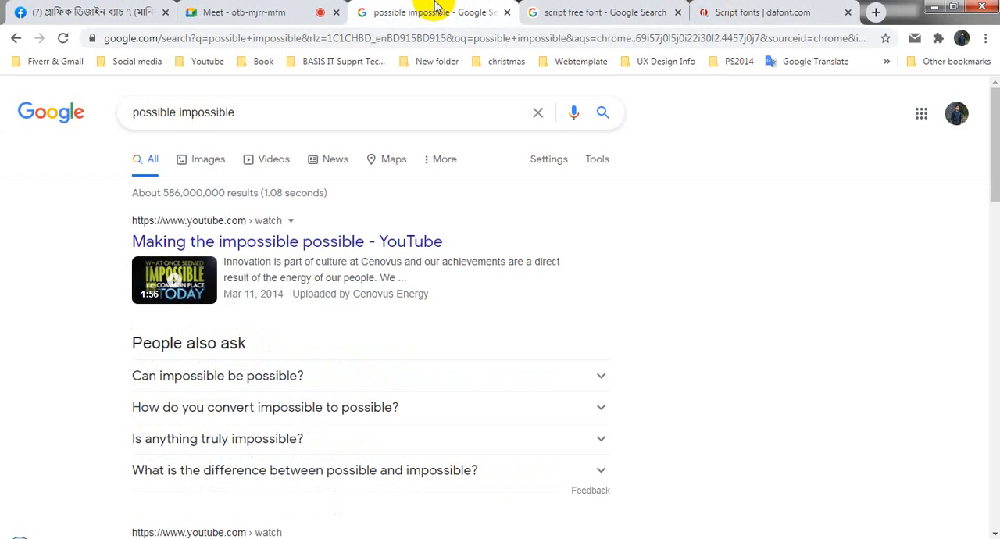
pyautogui.click(255, 112)
pyautogui.write('Desig]')
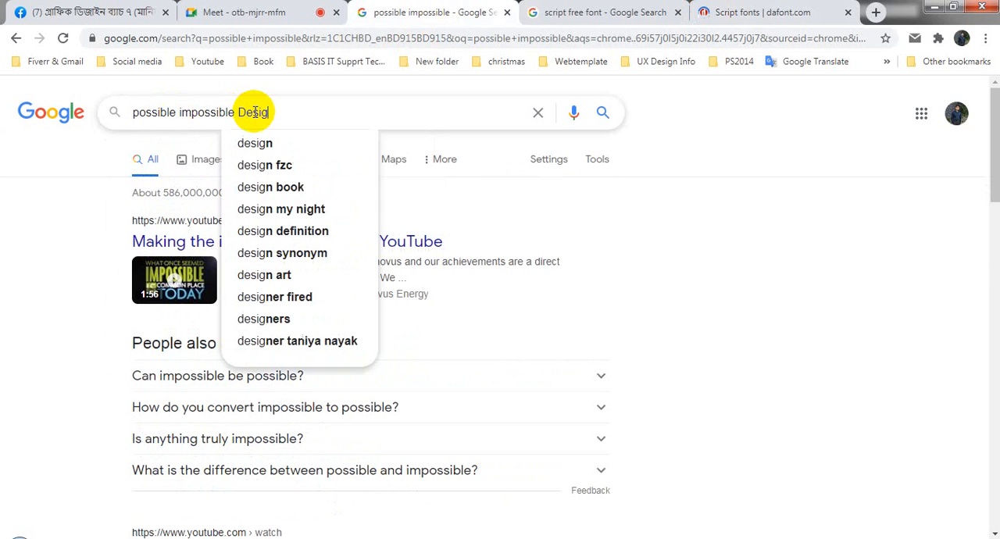
pyautogui.press('Return')
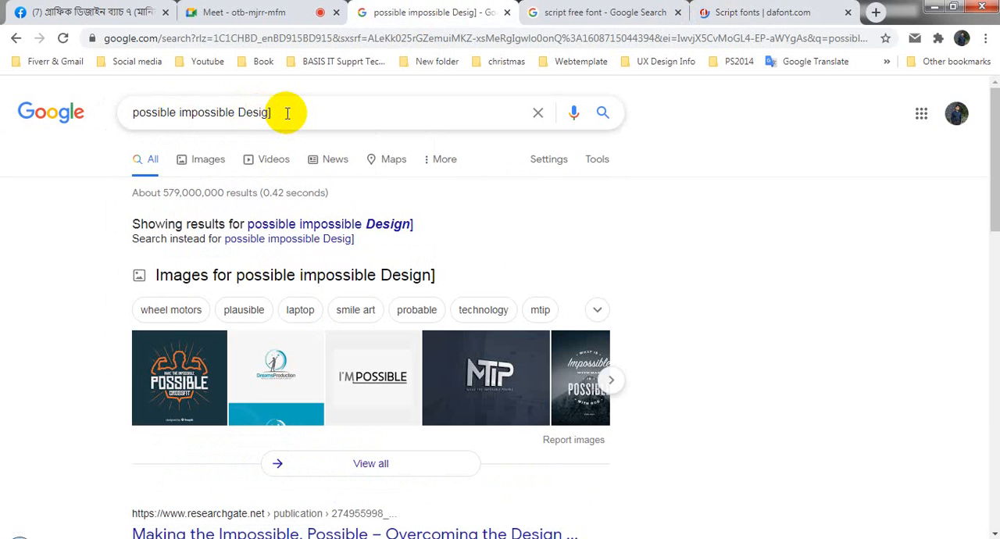
pyautogui.click(288, 113)
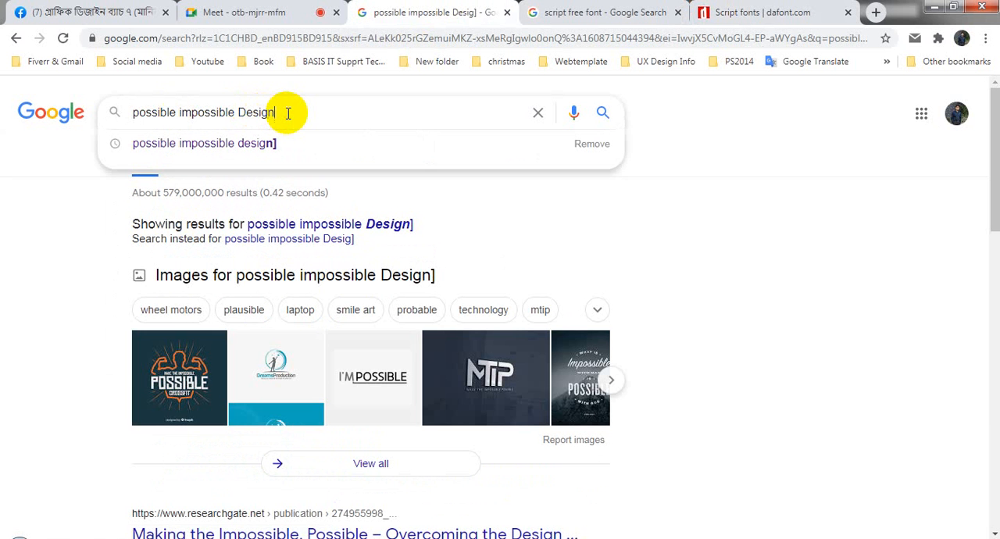
pyautogui.press('BackSpace')
pyautogui.press('Return')
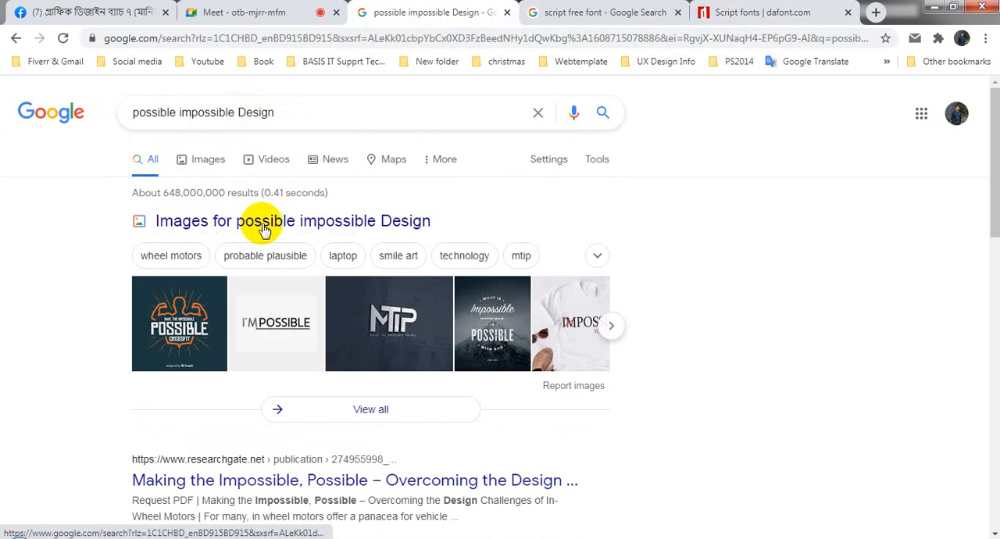
# - Browse the image results for "possible impossible Design" as typography references
pyautogui.click(261, 224)
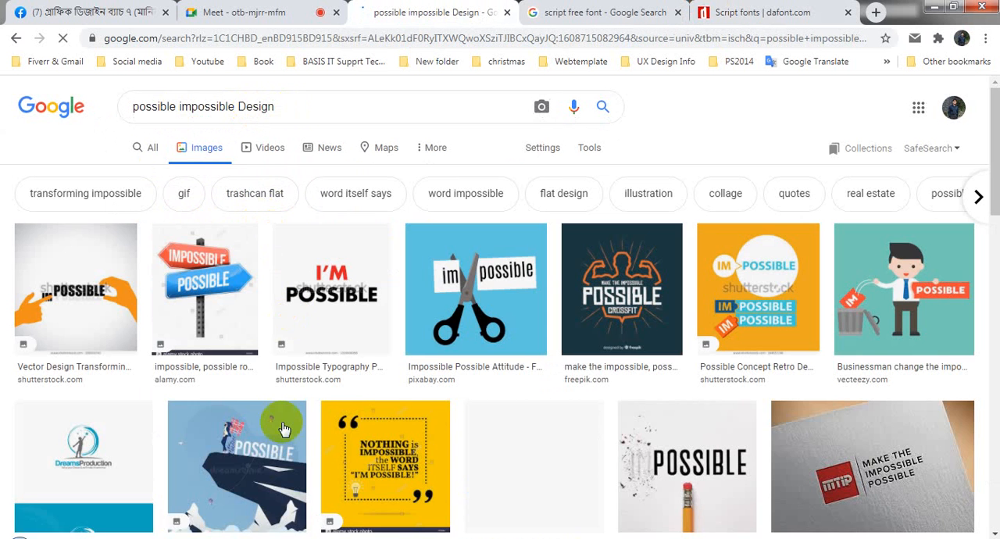
pyautogui.scroll(-3, 591, 339)
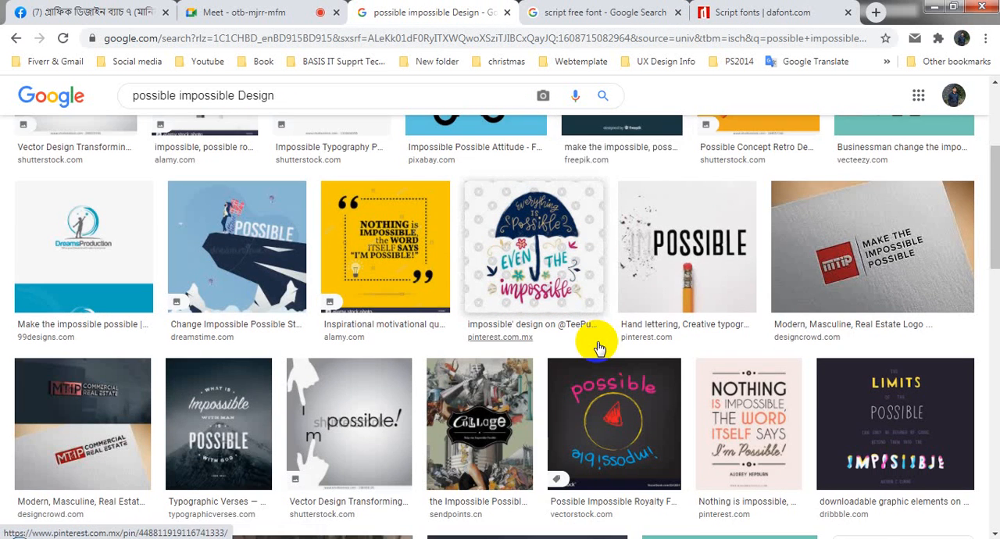
pyautogui.scroll(-3, 599, 344)
pyautogui.scroll(-5, 598, 349)
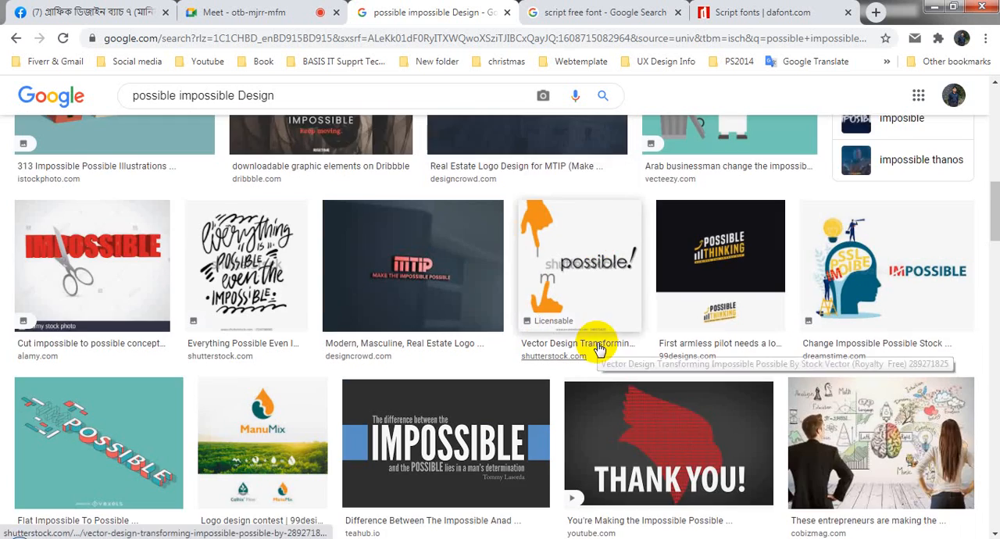
pyautogui.scroll(-2, 599, 349)
pyautogui.scroll(-9, 598, 349)
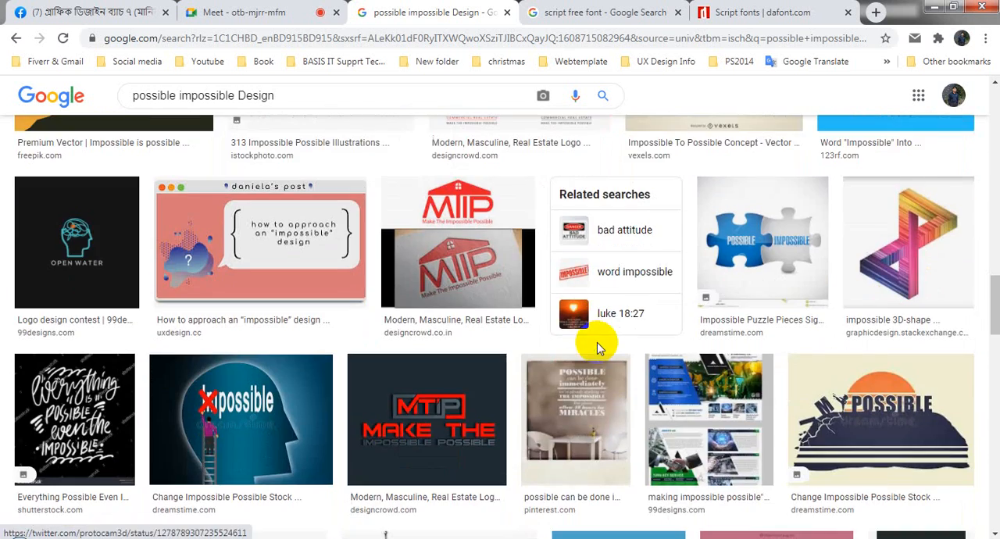
pyautogui.scroll(-8, 596, 342)
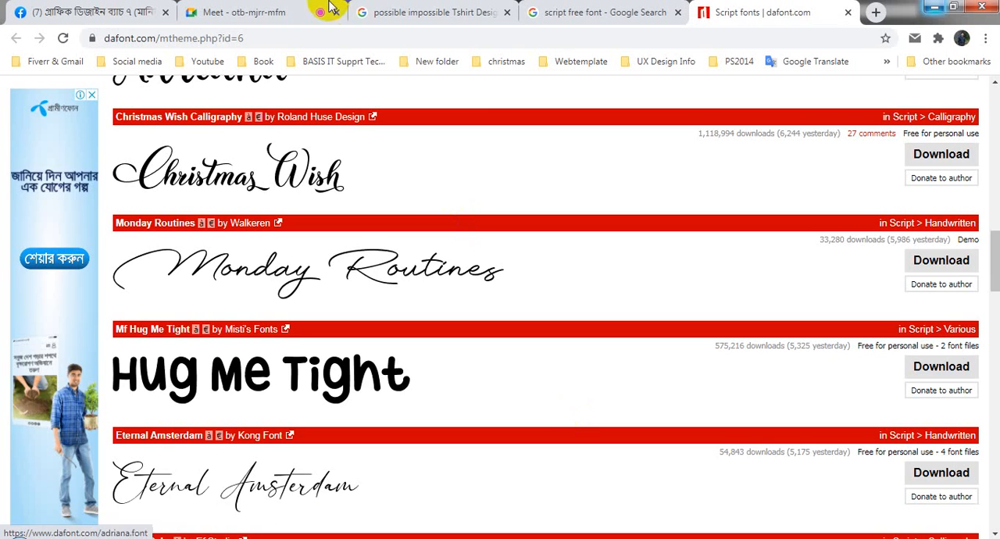
# - Check the Google Meet session, switch to Illustrator to look over the "Development" text artwork, and return to the meeting
pyautogui.click(258, 7)
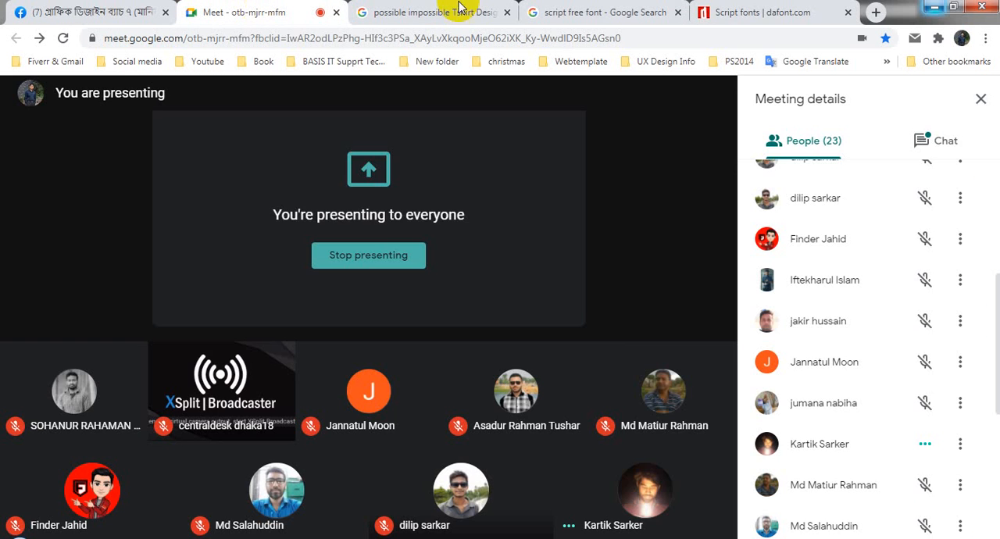
pyautogui.click(938, 8)
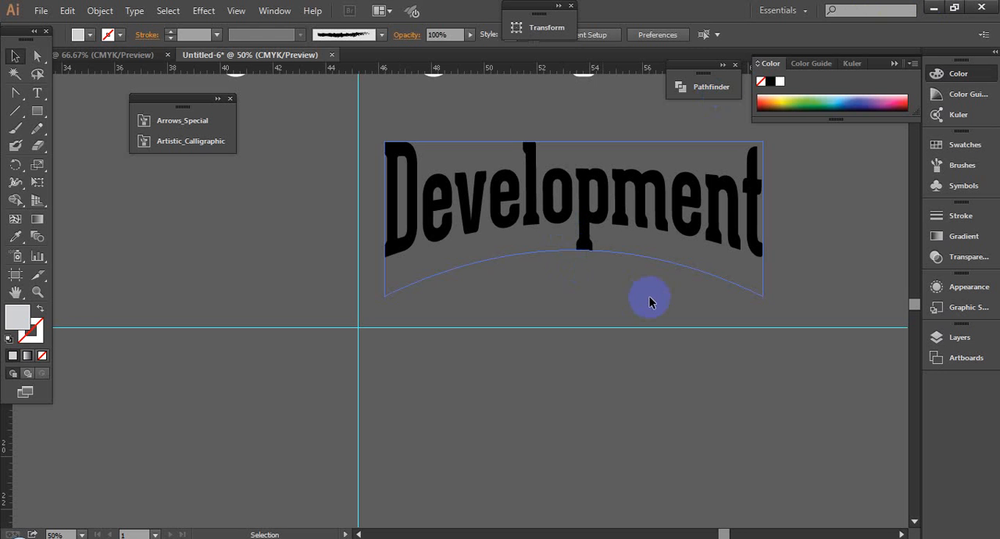
pyautogui.scroll(-2, 518, 317)
pyautogui.moveTo(711, 402); pyautogui.dragTo(488, 321)
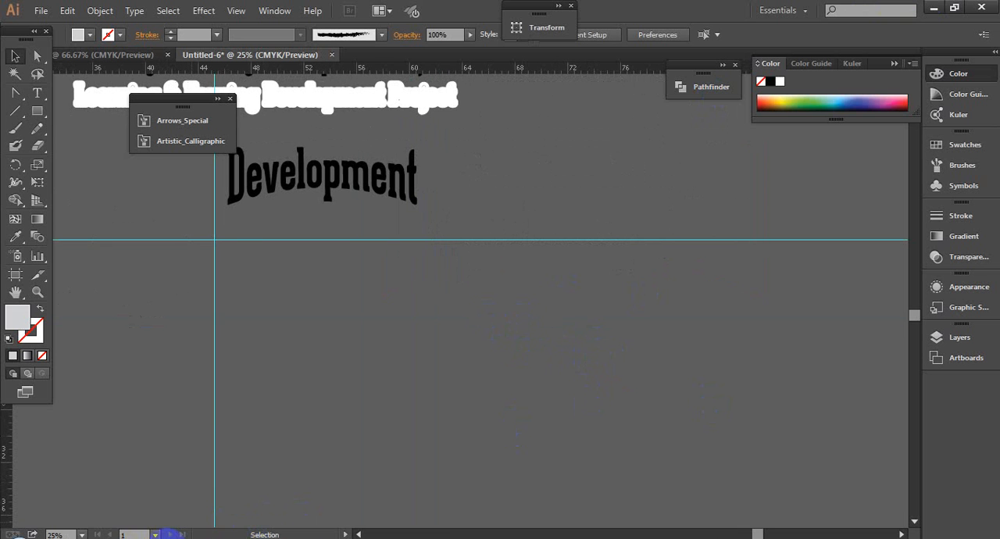
pyautogui.moveTo(518, 382); pyautogui.dragTo(534, 348)
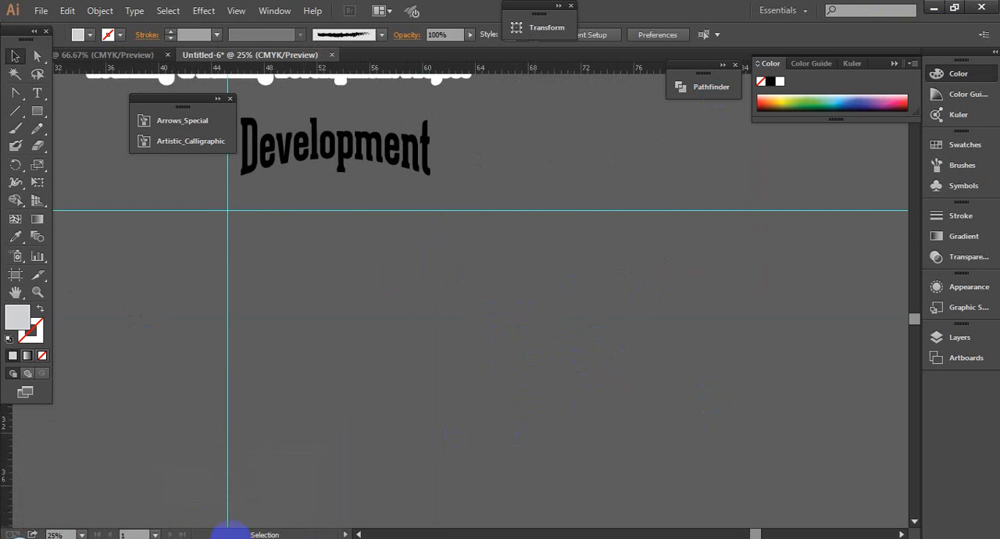
pyautogui.moveTo(241, 476)
pyautogui.click(133, 457)
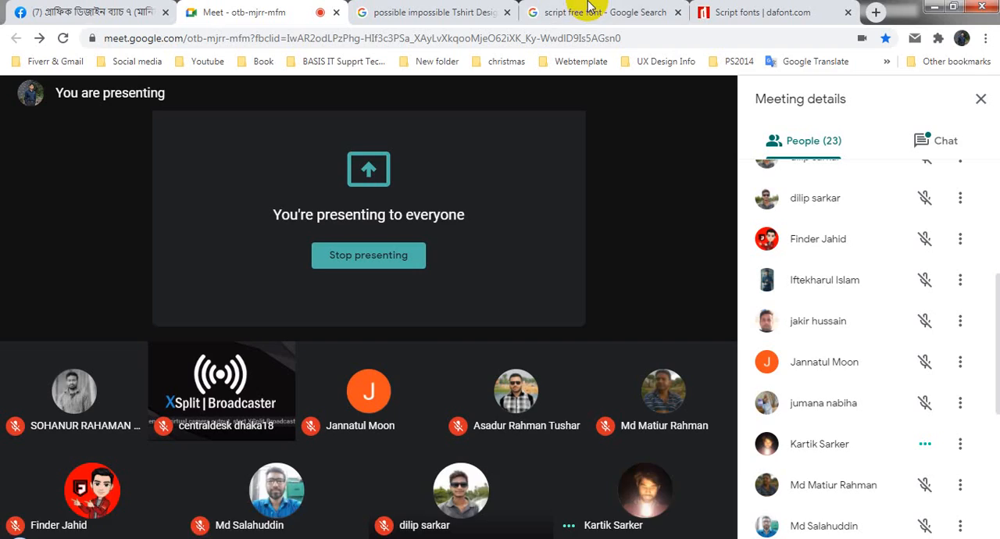
pyautogui.click(939, 7)
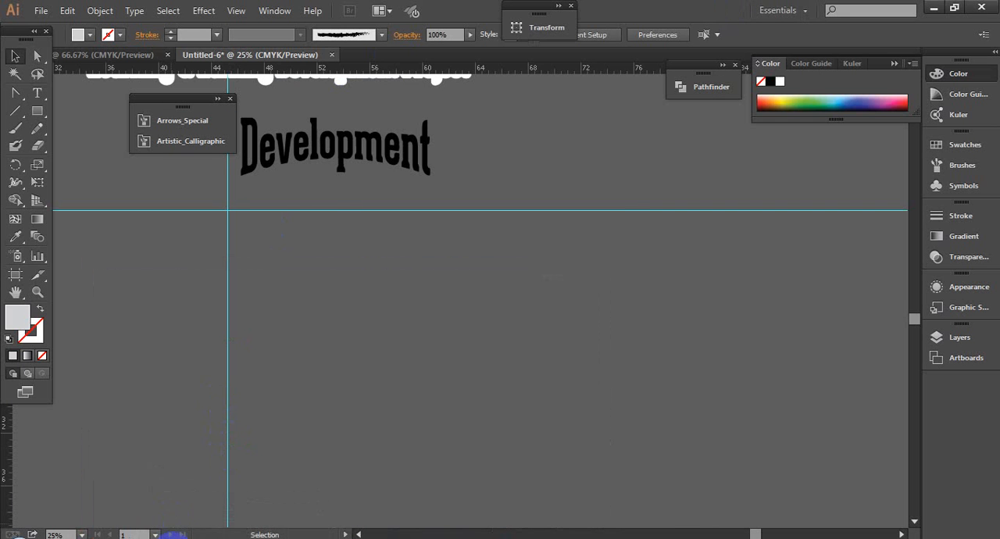
pyautogui.click(98, 493)
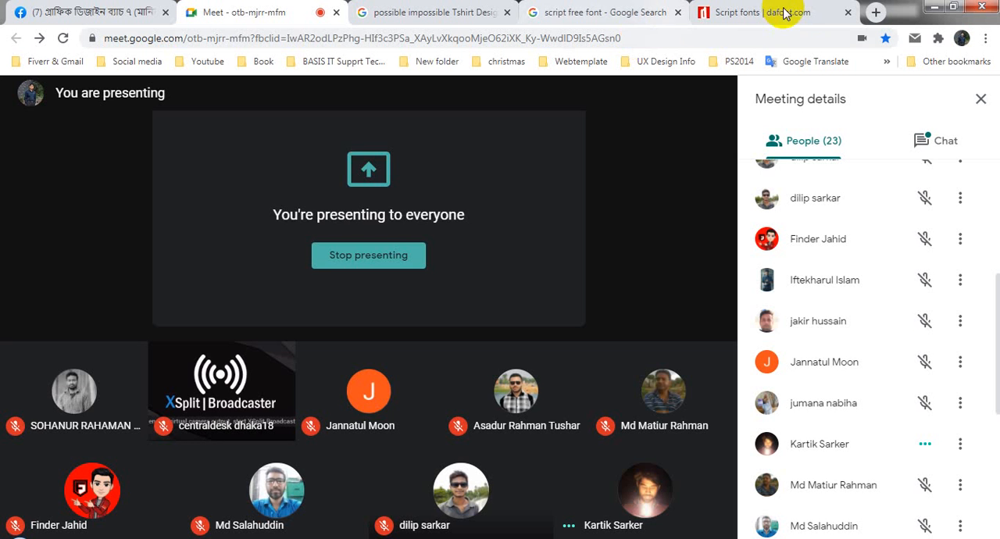
# - Open the bookmarked Fiverr seller profile in a new tab and make it the first browser tab
pyautogui.click(875, 12)
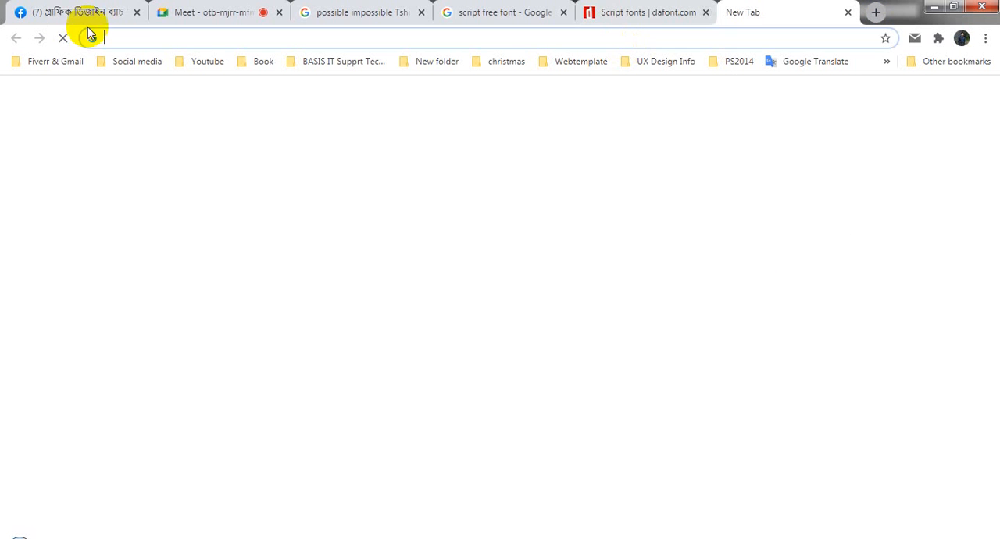
pyautogui.click(54, 61)
pyautogui.click(65, 84)
pyautogui.moveTo(715, 15); pyautogui.dragTo(12, 6)
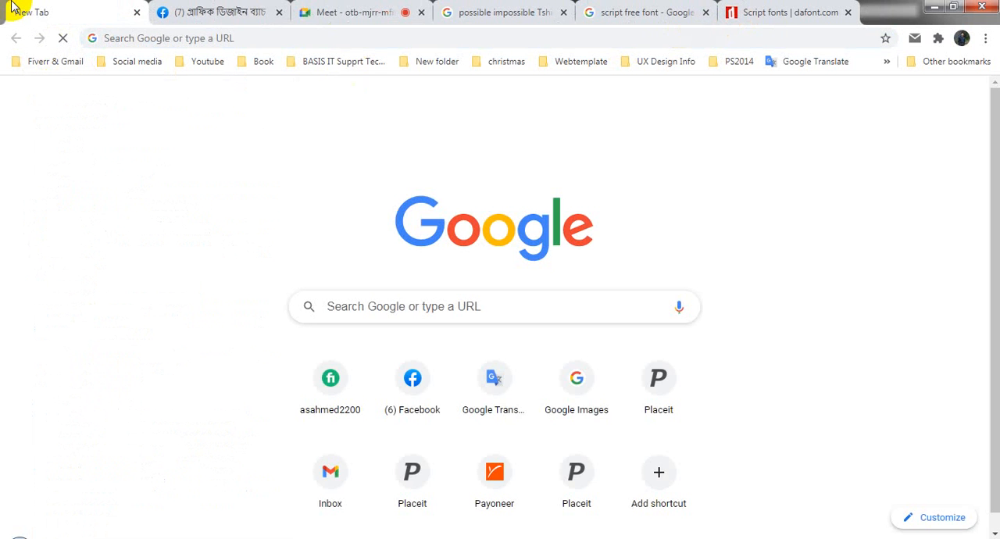
# - Mute the one unmuted participant for everyone in the Google Meet call
pyautogui.click(390, 8)
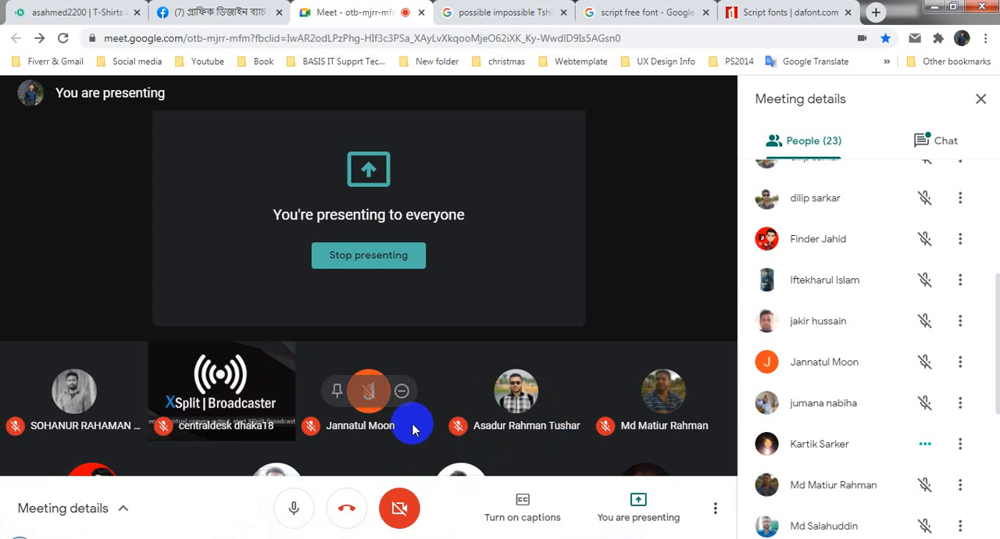
pyautogui.click(924, 449)
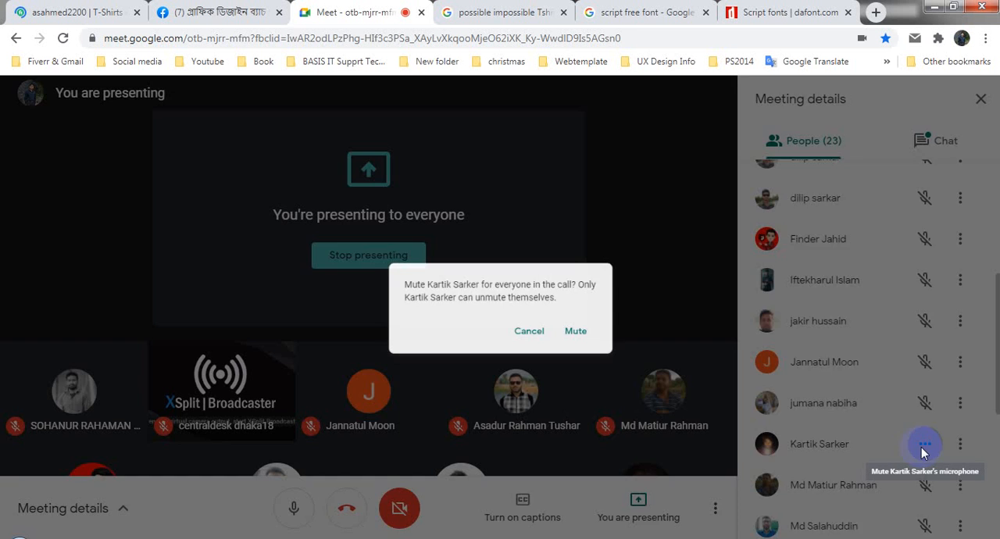
pyautogui.press('Return')
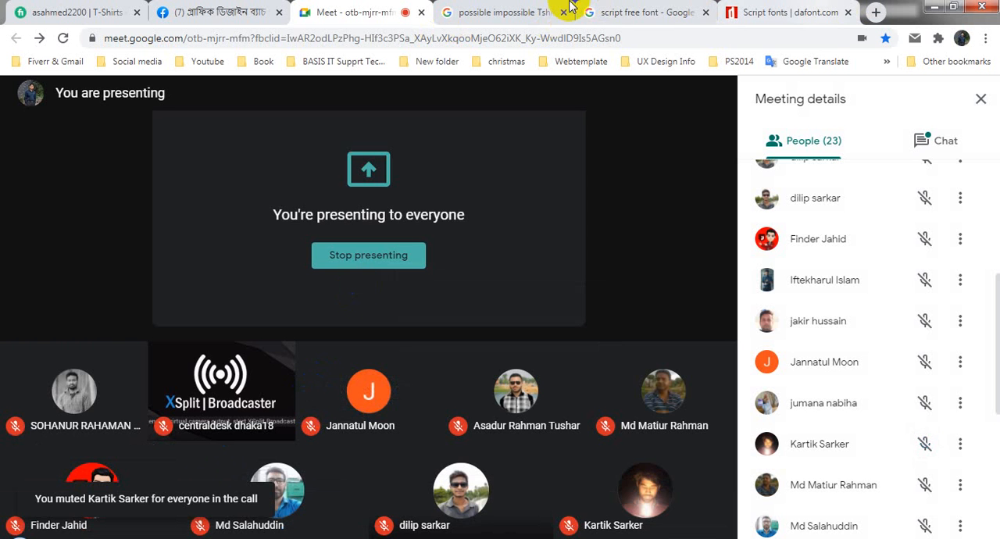
# - Open the "I will create awesome vintage retro logo design" gig from the Fiverr profile
pyautogui.click(85, 8)
pyautogui.scroll(-3, 581, 324)
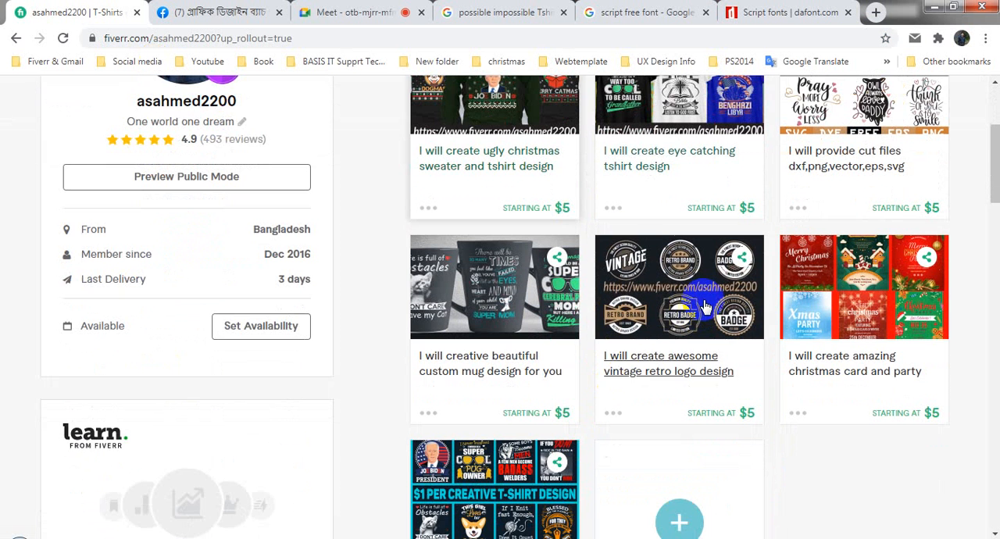
pyautogui.click(705, 303)
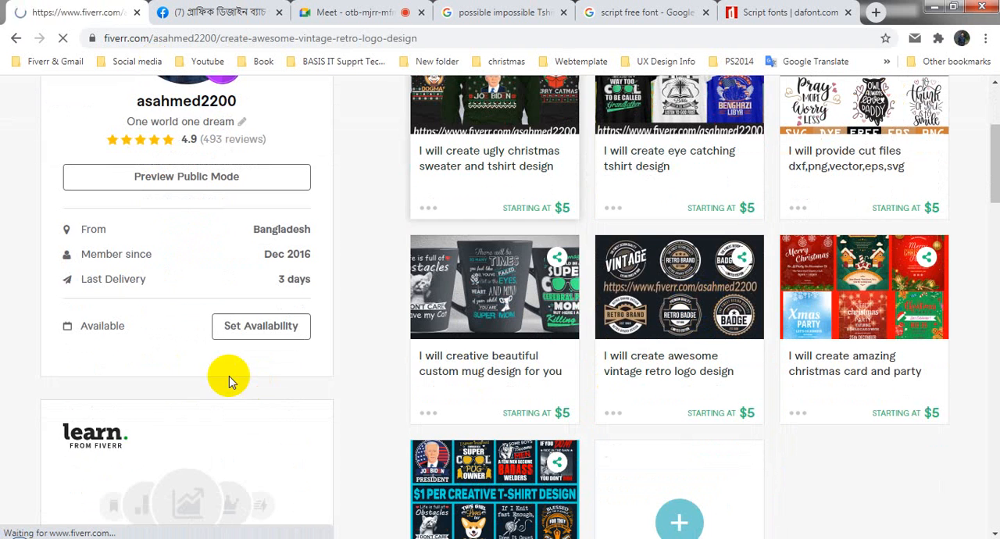
pyautogui.scroll(-3, 301, 341)
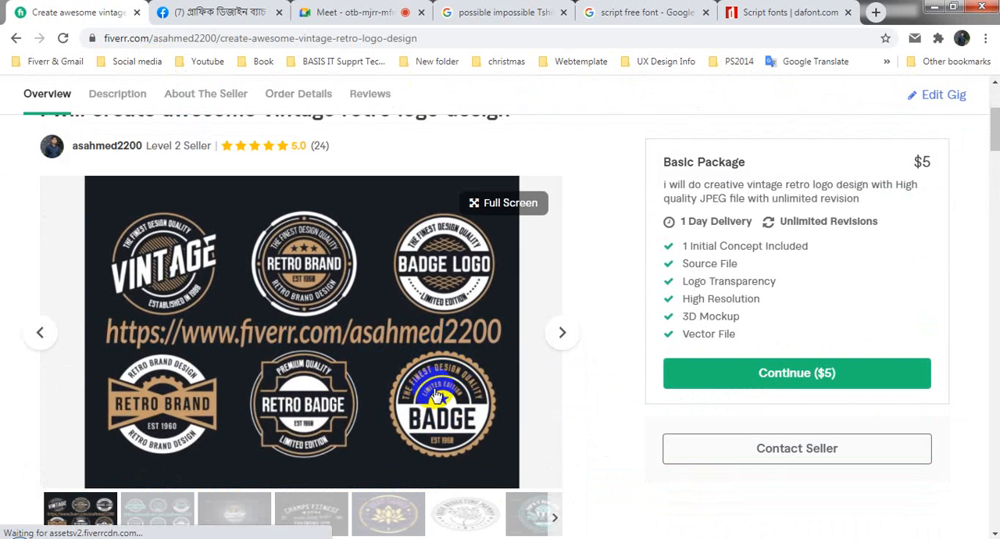
# - View the gig's second gallery image enlarged and browse the following logo samples through the "Pop'n Tyns" badge
pyautogui.click(156, 512)
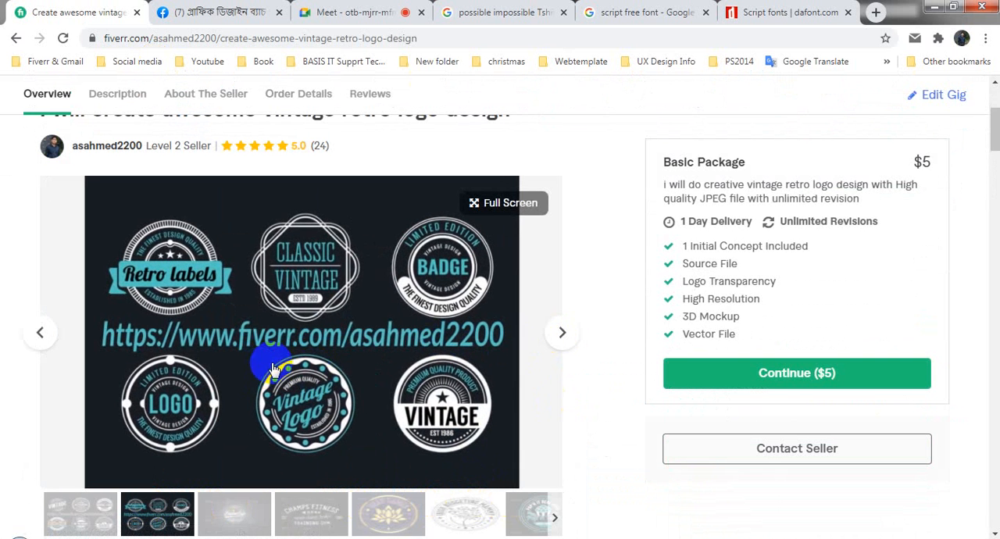
pyautogui.click(173, 260)
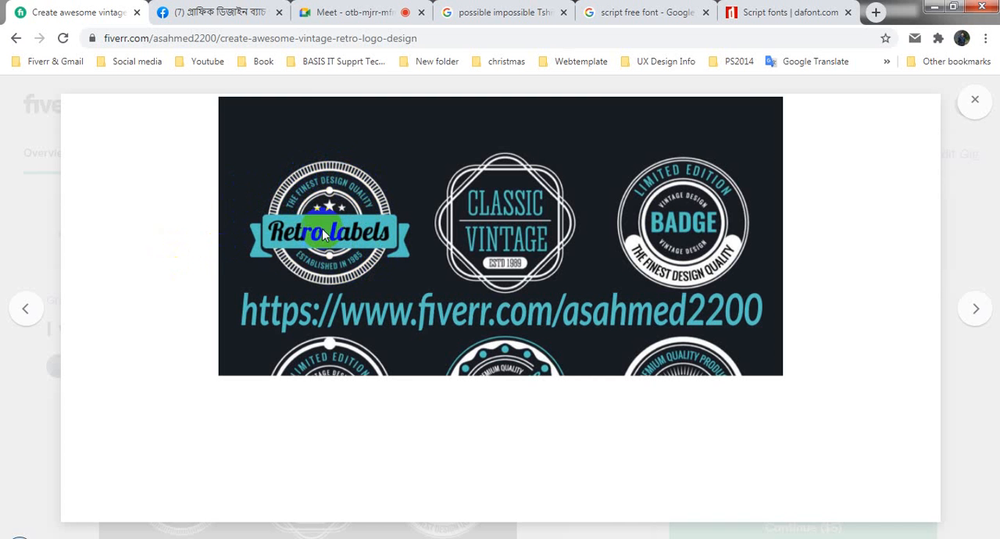
pyautogui.click(982, 311)
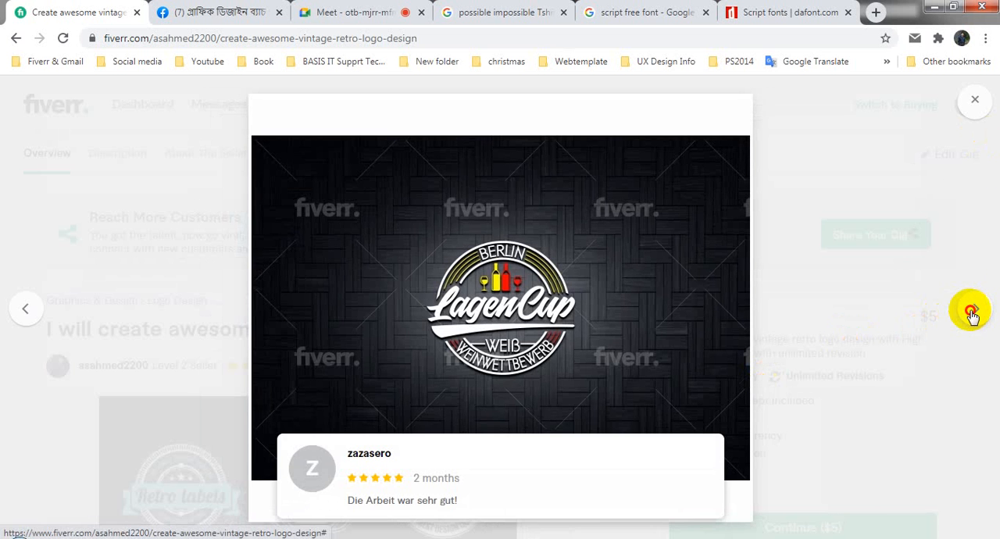
pyautogui.click(972, 312)
pyautogui.click(973, 313)
pyautogui.click(974, 312)
pyautogui.click(974, 313)
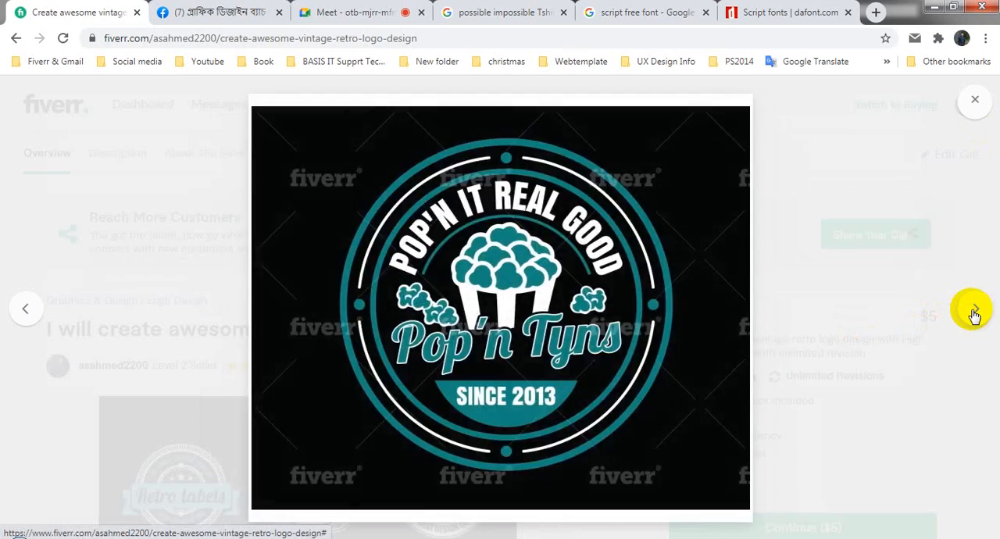
# - Browse the gig's remaining enlarged logo samples back to the retro badge collection and close the gallery
pyautogui.click(974, 312)
pyautogui.click(972, 309)
pyautogui.click(973, 310)
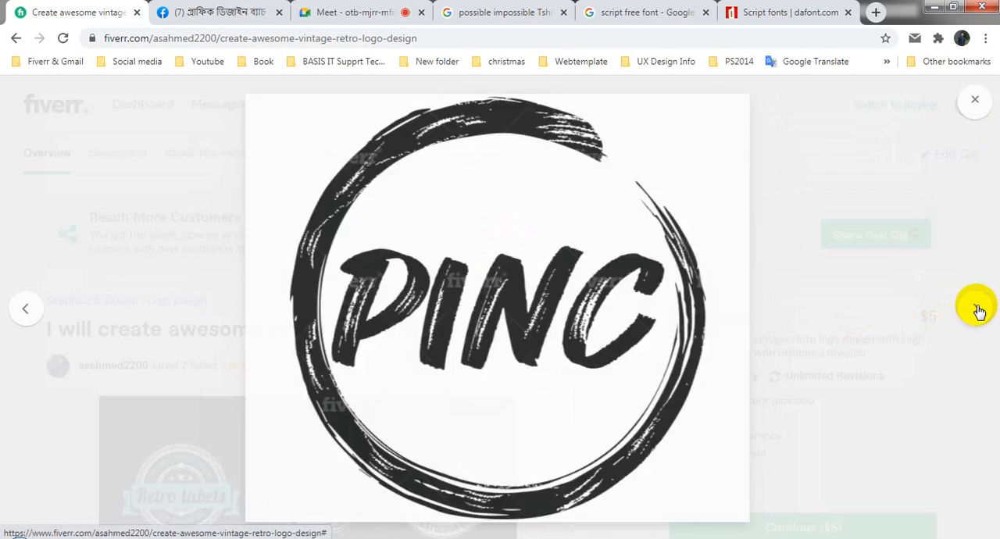
pyautogui.click(979, 311)
pyautogui.click(979, 311)
pyautogui.click(981, 311)
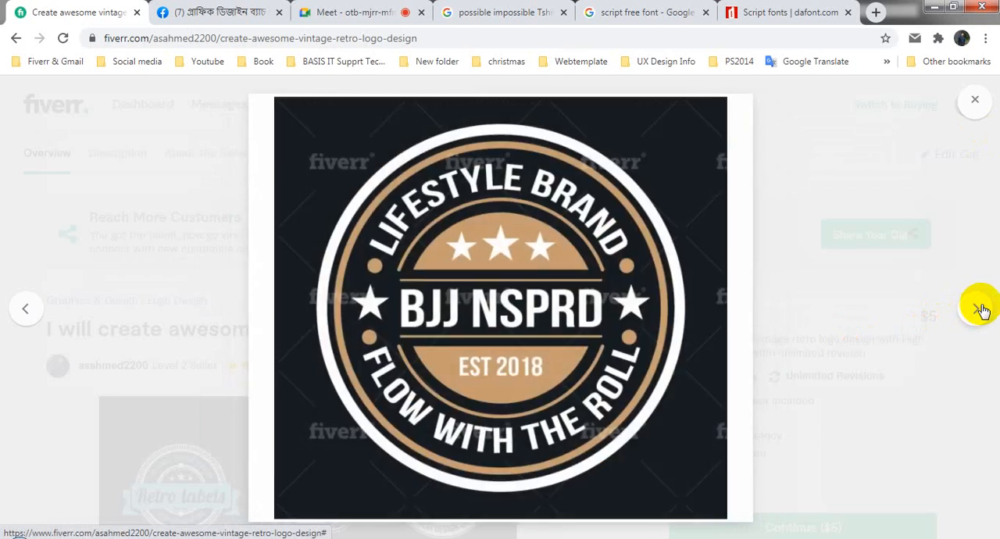
pyautogui.click(981, 310)
pyautogui.click(981, 311)
pyautogui.click(981, 311)
pyautogui.click(981, 311)
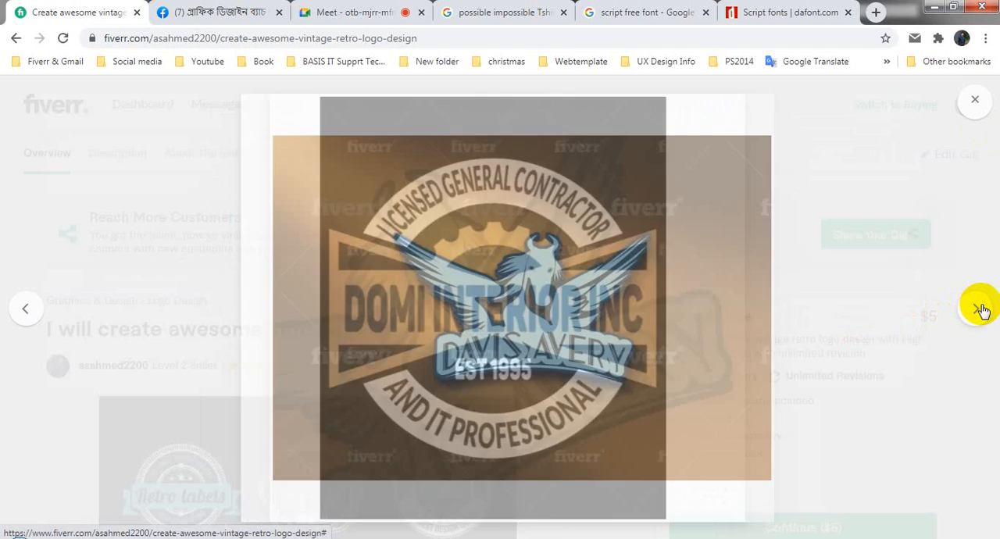
pyautogui.click(981, 310)
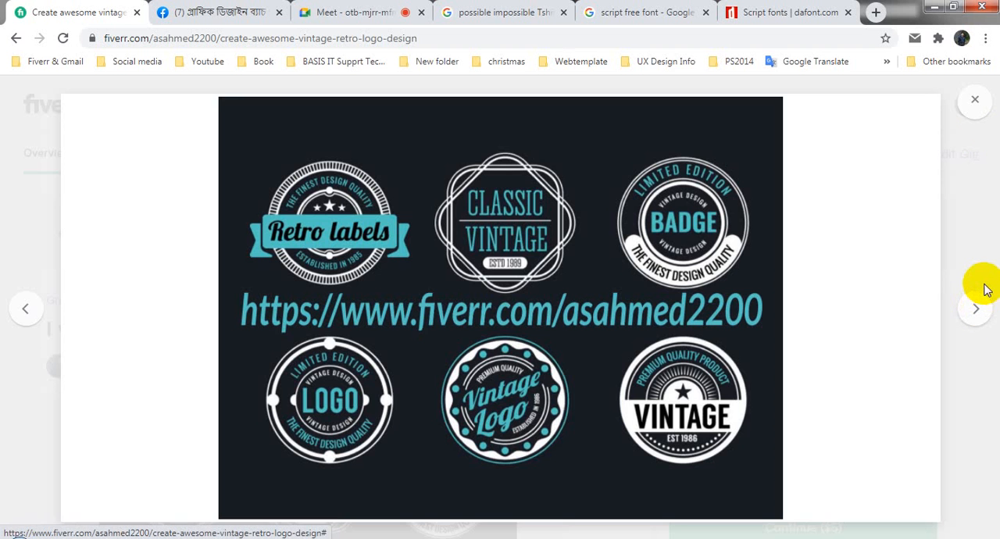
pyautogui.click(974, 99)
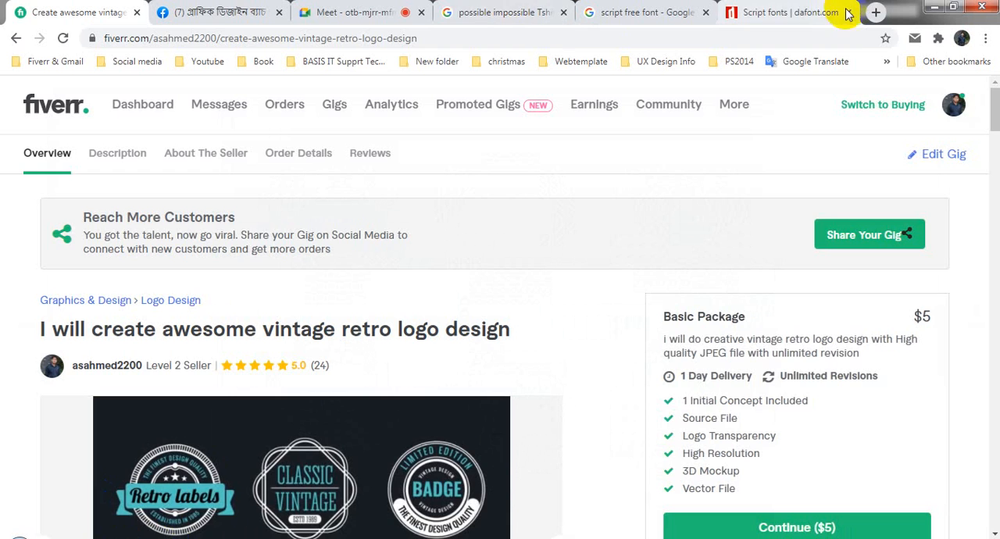
# - Search Google for "circle logo Design" in a new tab and show the image results
pyautogui.click(876, 12)
pyautogui.write('circl')
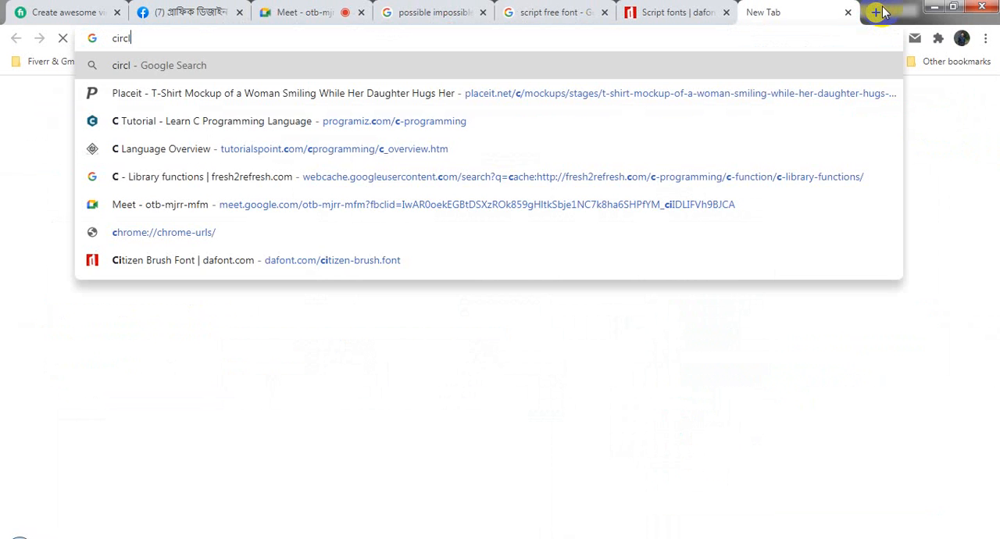
pyautogui.write('e')
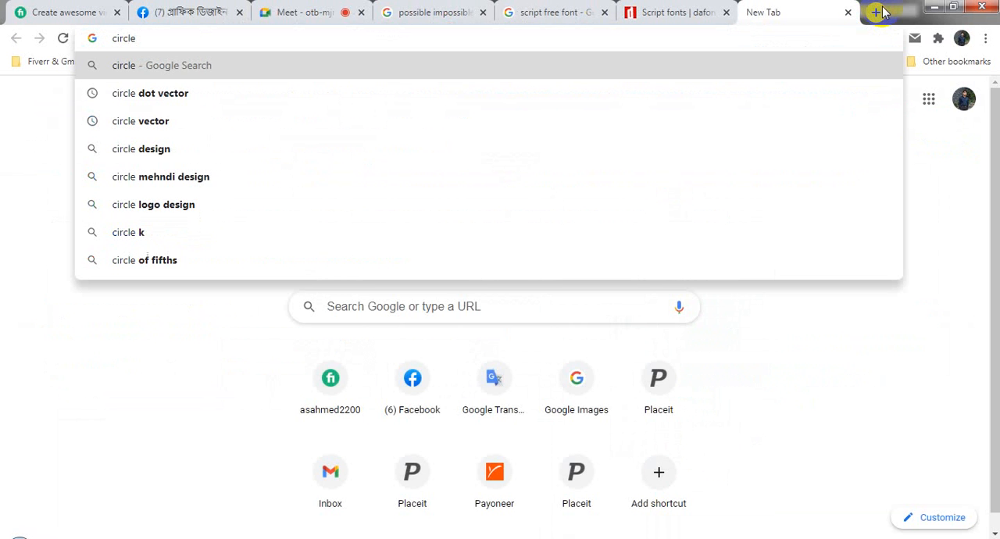
pyautogui.write('logo Design')
pyautogui.press('Return')
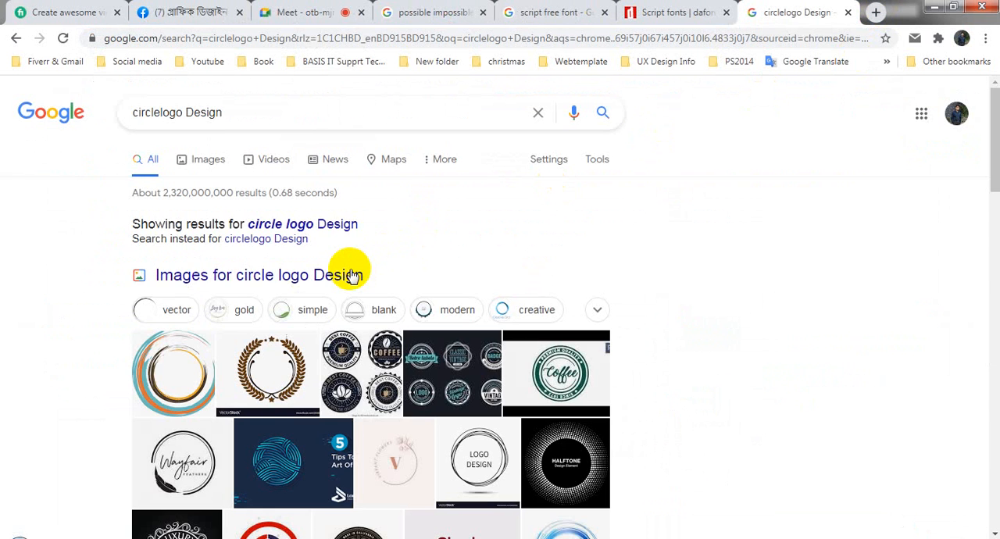
pyautogui.click(356, 272)
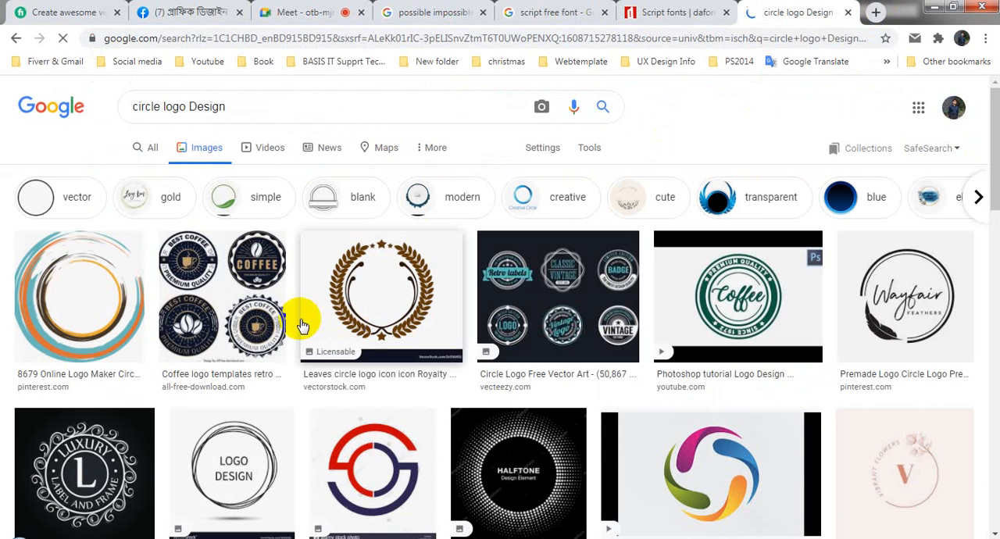
# - Preview the coffee logo templates image and open the Dreamstime page of the related circle badge set
pyautogui.click(253, 303)
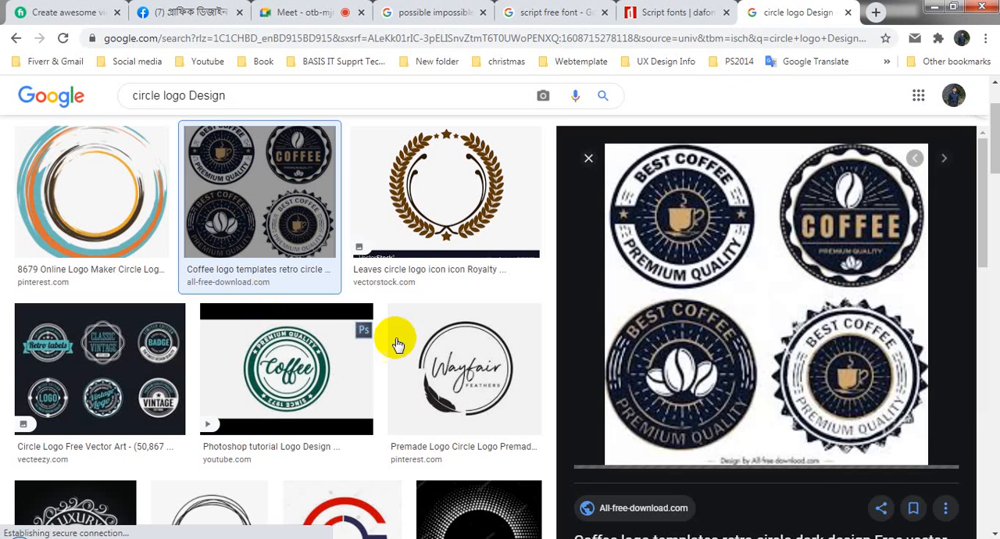
pyautogui.scroll(-6, 734, 391)
pyautogui.scroll(-2, 859, 367)
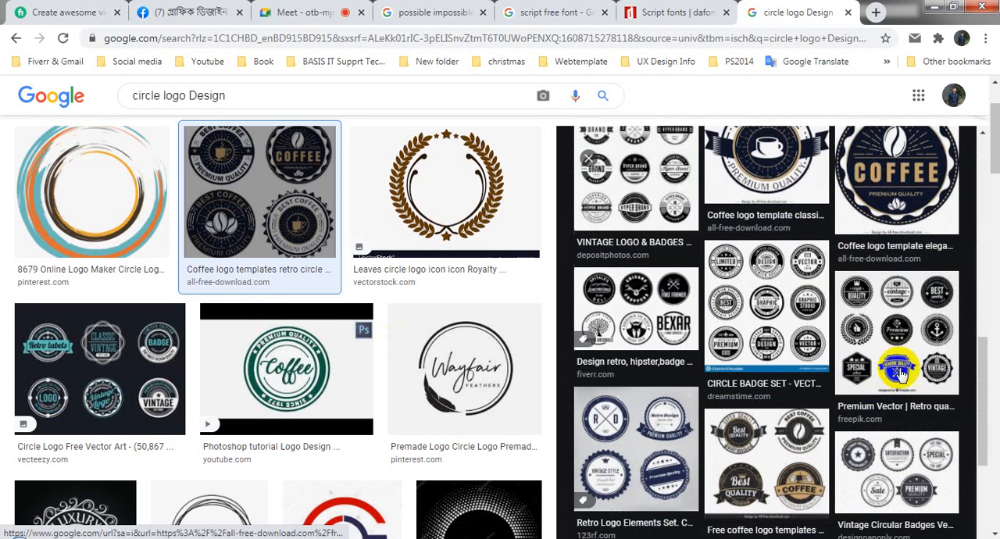
pyautogui.click(769, 344)
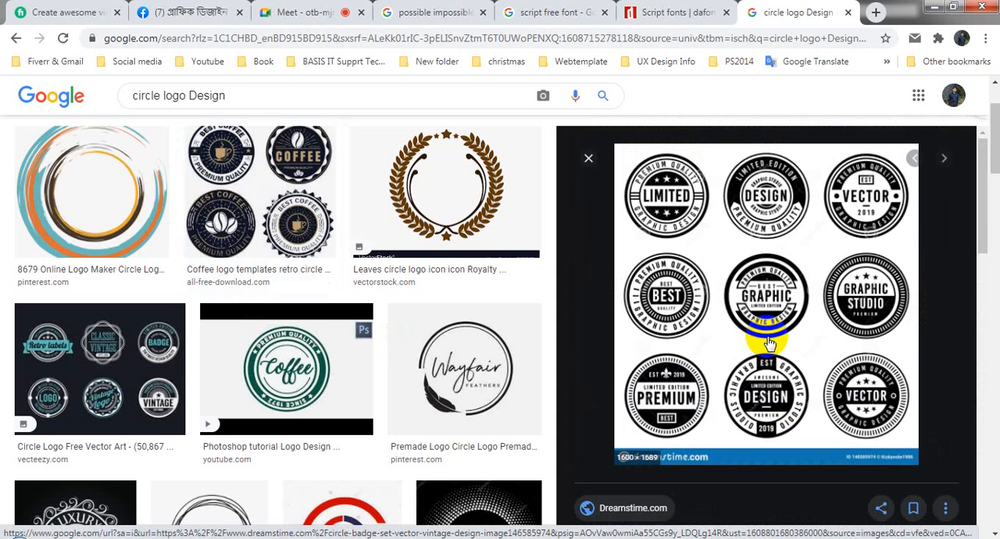
pyautogui.click(763, 332)
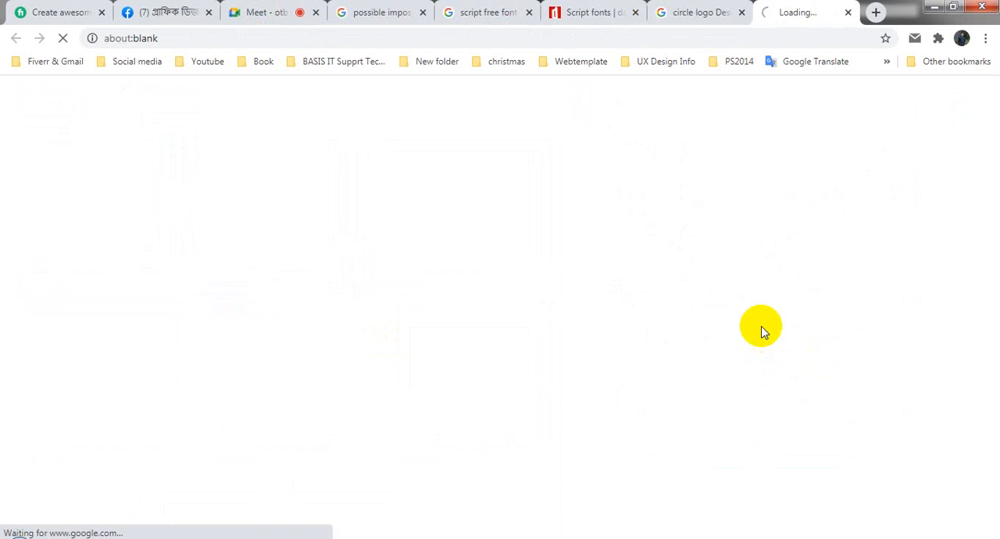
# - Return to the circle logo image results, browse further examples, and request more images related to the badge set
pyautogui.click(690, 8)
pyautogui.scroll(-10, 458, 302)
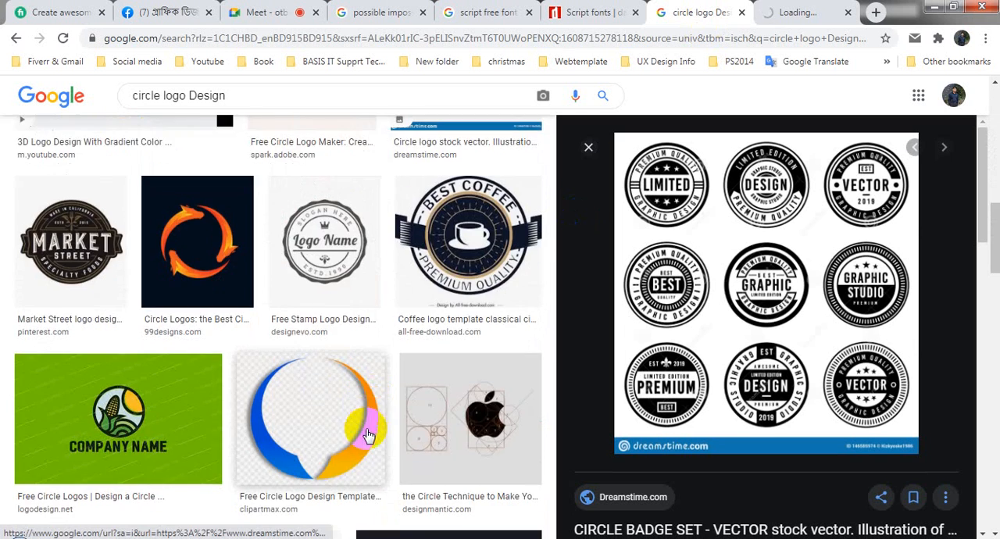
pyautogui.scroll(-12, 367, 434)
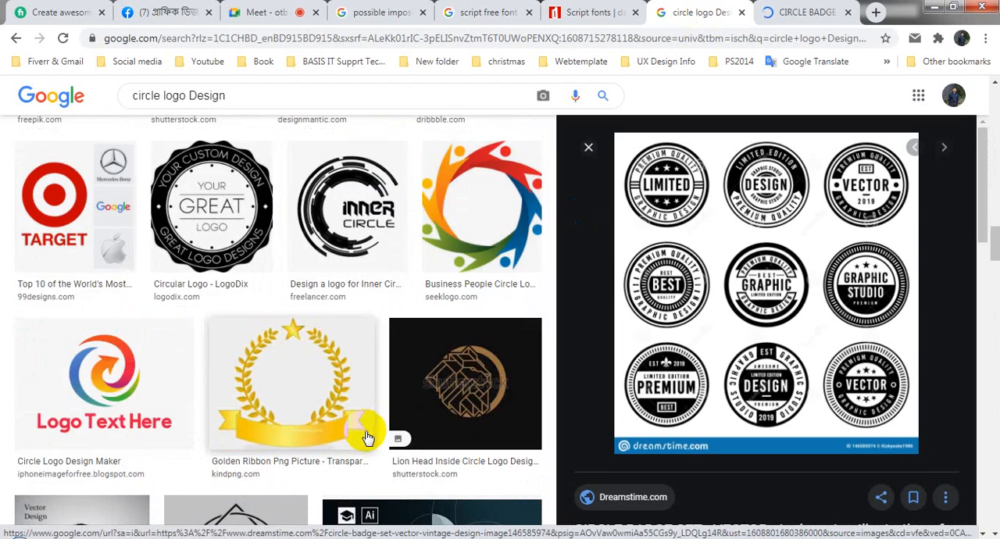
pyautogui.scroll(-12, 367, 435)
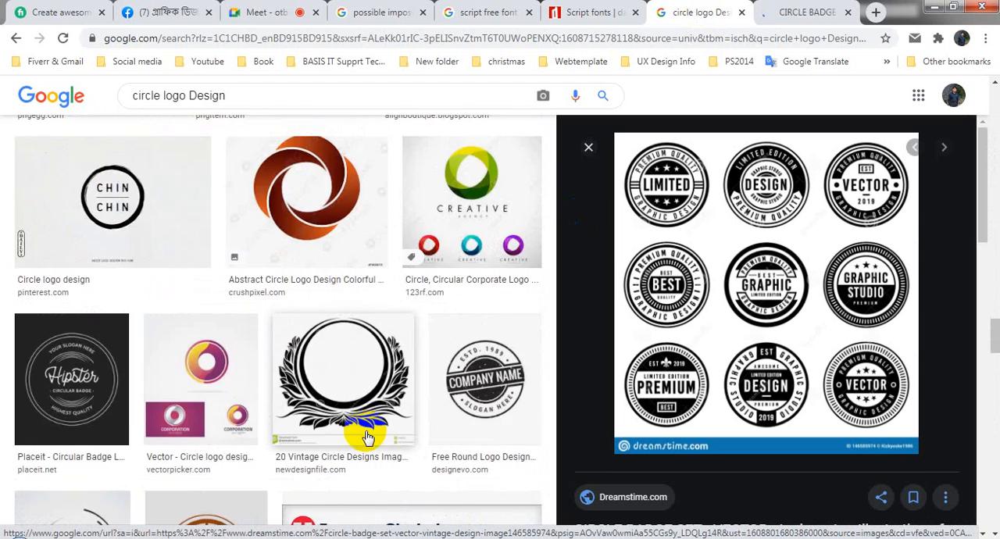
pyautogui.scroll(-12, 367, 437)
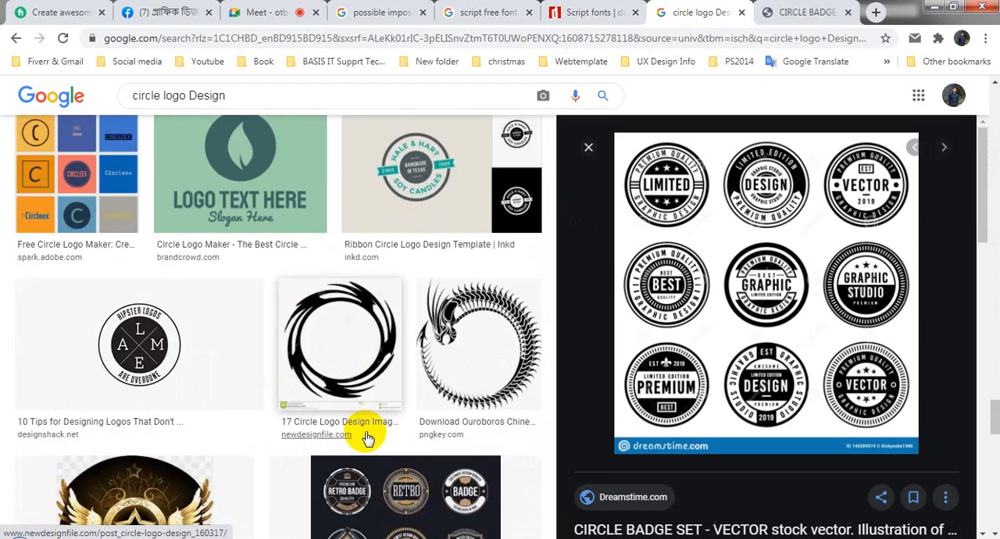
pyautogui.scroll(-8, 368, 437)
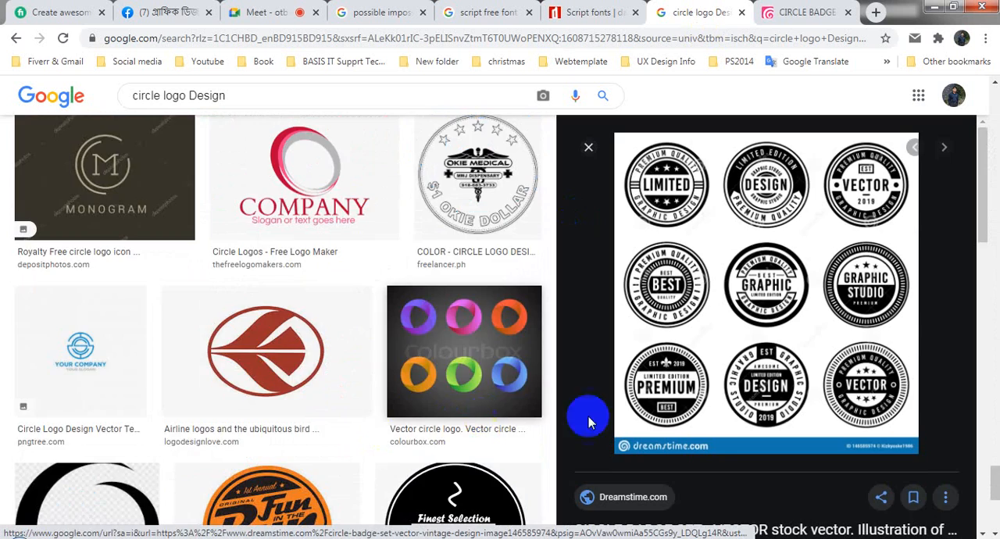
pyautogui.scroll(-3, 785, 388)
pyautogui.scroll(-10, 785, 389)
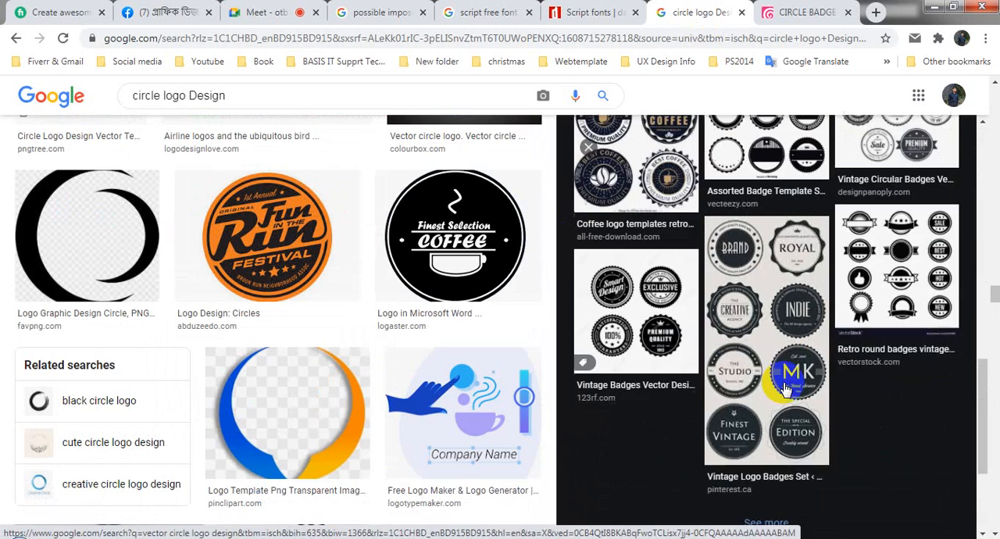
pyautogui.scroll(-3, 773, 390)
pyautogui.click(763, 327)
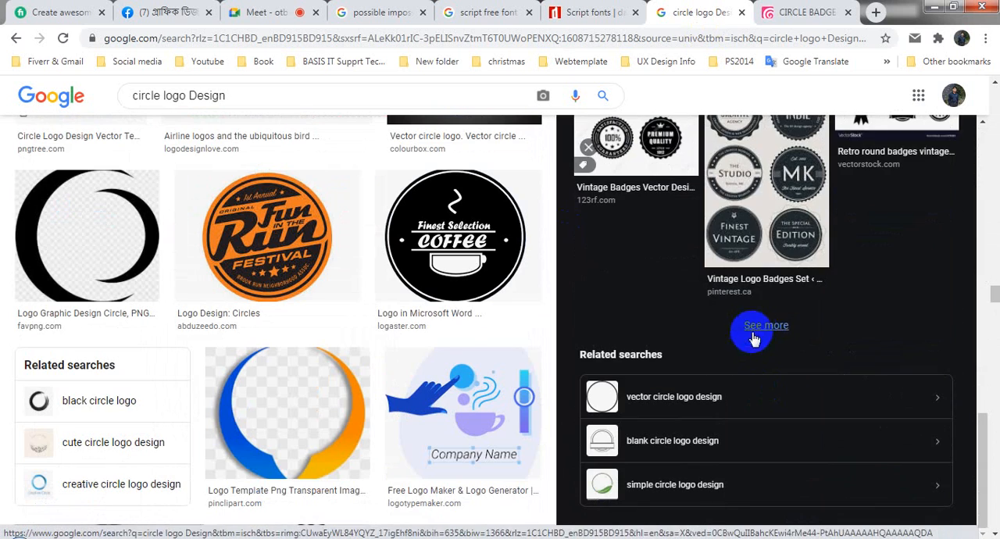
# - Look through the Dreamstime badge set page, dismiss its notification request, and close the circle logo tabs
pyautogui.click(791, 8)
pyautogui.scroll(-4, 417, 414)
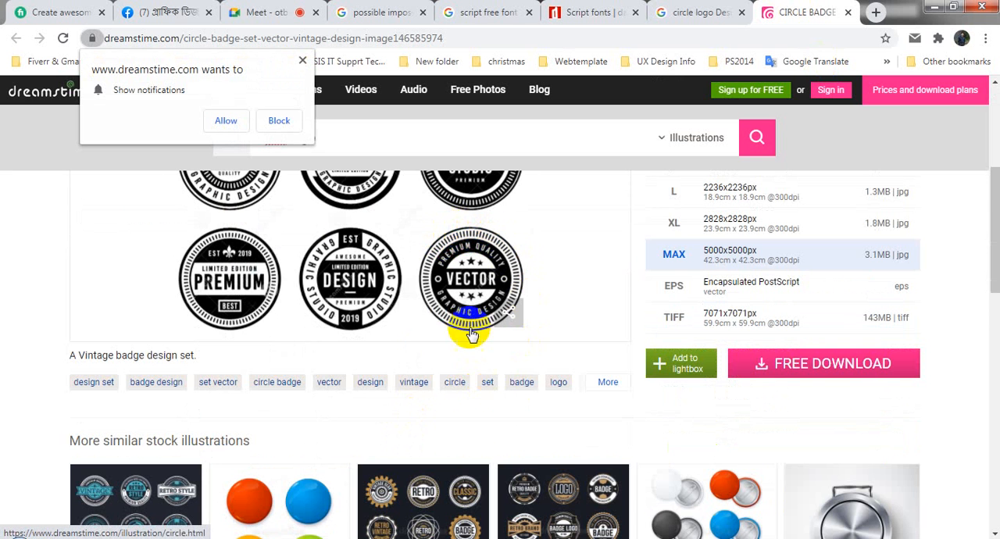
pyautogui.scroll(-3, 460, 391)
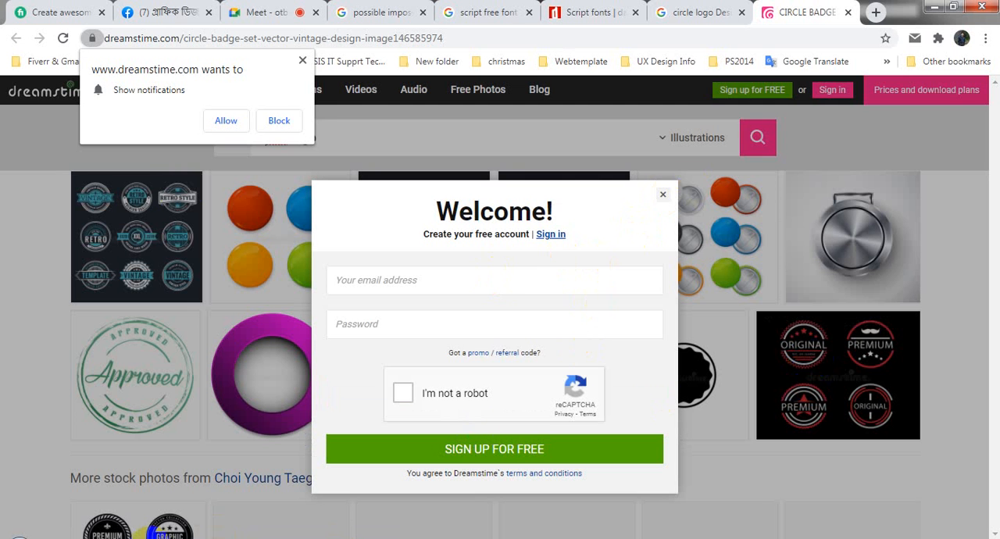
pyautogui.click(302, 61)
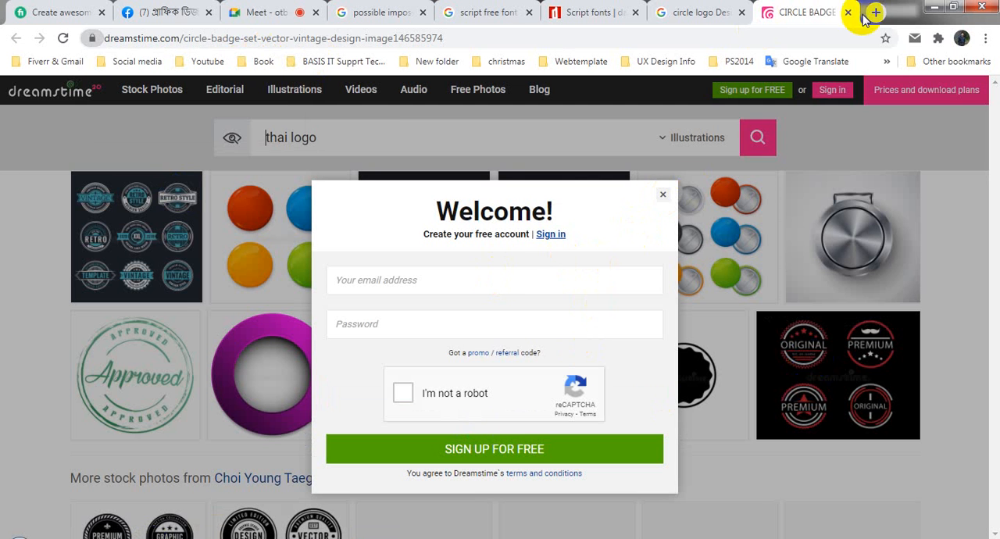
pyautogui.click(742, 14)
# - Switch to Illustrator, draw a light grey circle about 14 in wide below the "Development" text, and shift it slightly down and right
pyautogui.click(930, 6)
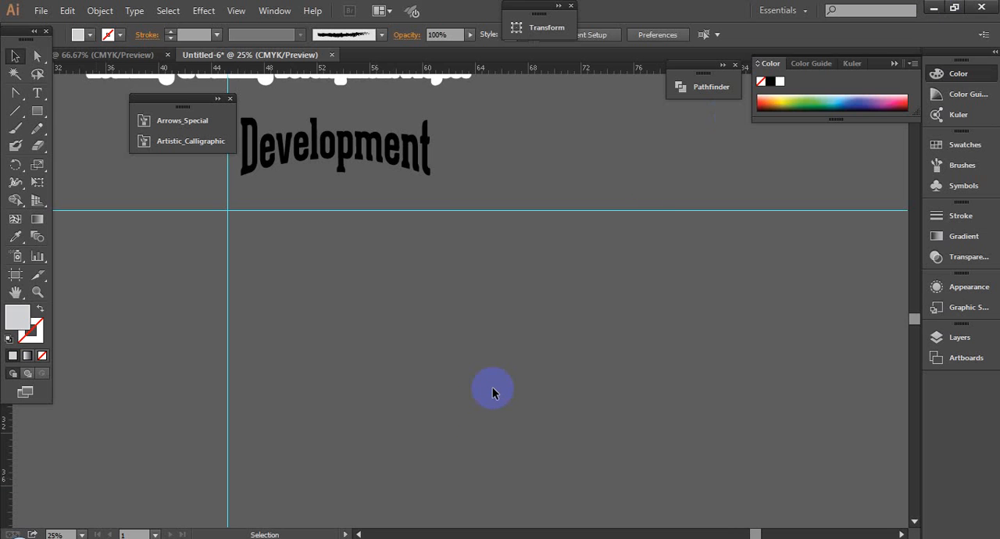
pyautogui.moveTo(38, 110); pyautogui.dragTo(78, 149)
pyautogui.moveTo(504, 257); pyautogui.dragTo(582, 350)
pyautogui.click(15, 56)
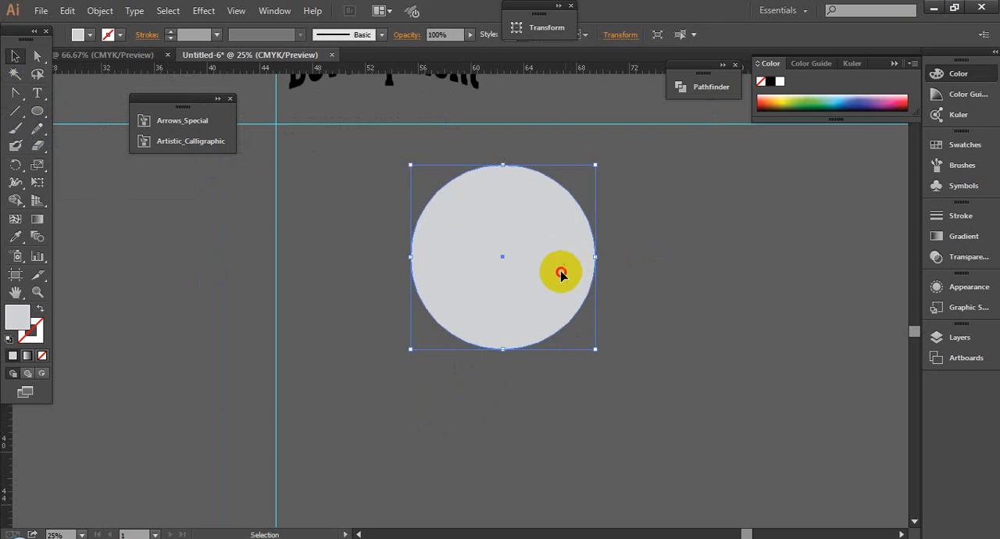
pyautogui.moveTo(558, 270); pyautogui.dragTo(586, 334)
# - Check the Google Meet call in the browser and return to the Illustrator document
pyautogui.moveTo(168, 534)
pyautogui.click(138, 496)
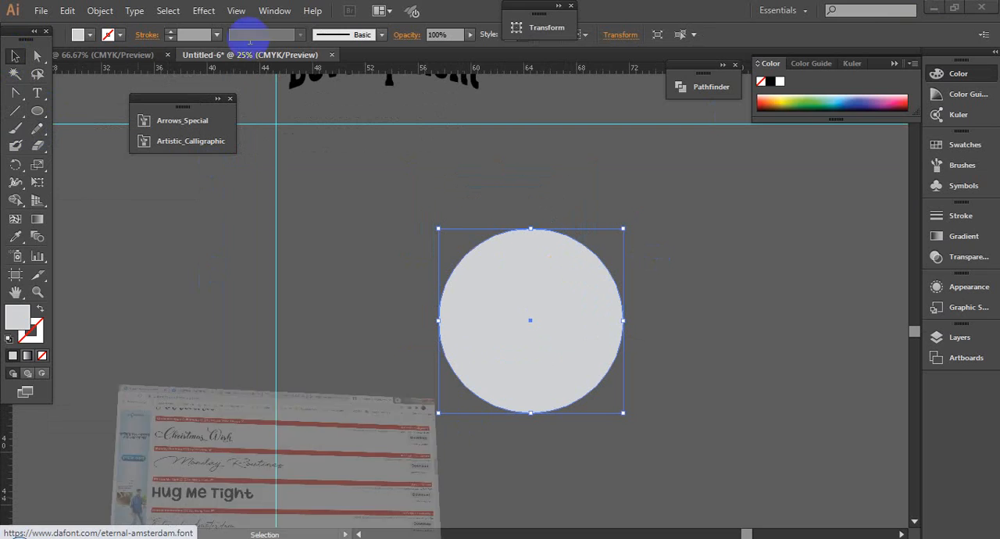
pyautogui.click(343, 6)
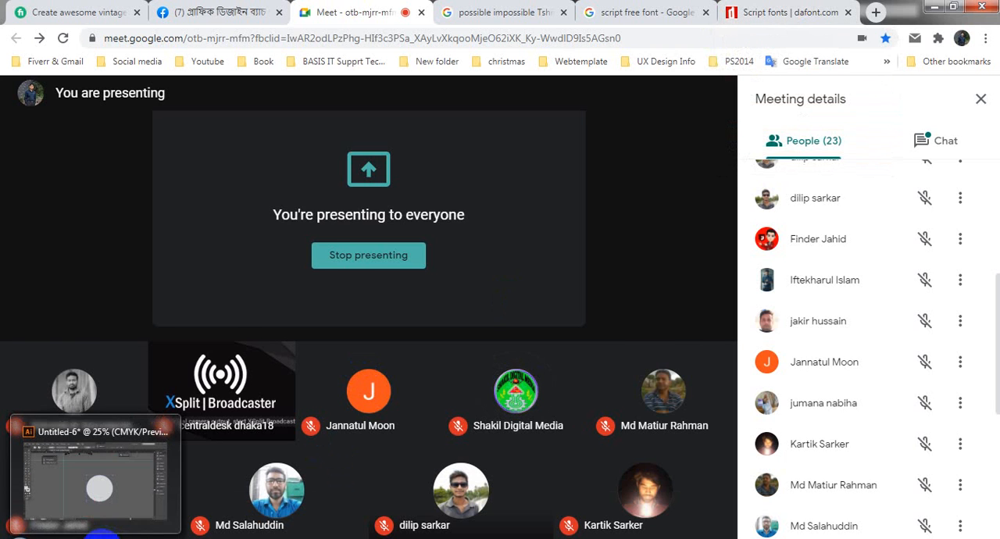
pyautogui.click(103, 538)
# - Move the vertical and horizontal guides together so that they cross near the circle's center
pyautogui.click(706, 323)
pyautogui.click(572, 325)
pyautogui.click(316, 149)
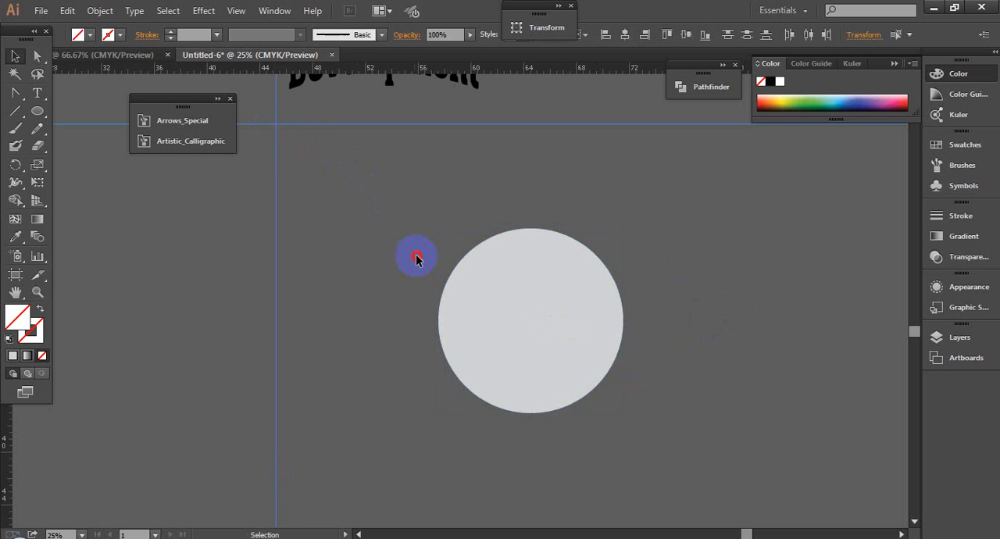
pyautogui.click(272, 106)
pyautogui.moveTo(351, 183); pyautogui.dragTo(618, 406)
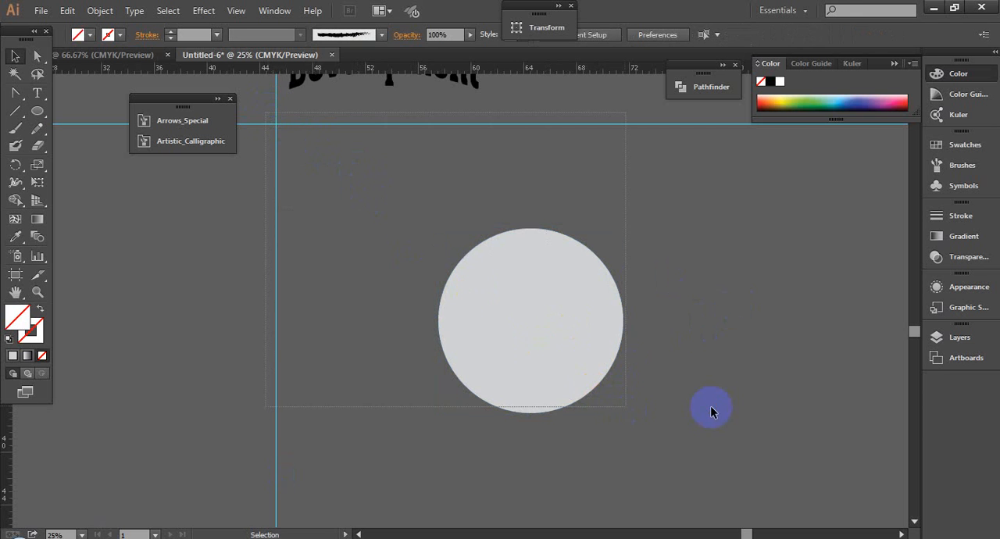
pyautogui.moveTo(245, 85); pyautogui.dragTo(544, 309)
# - Select the circle together with both guides and align them on their horizontal and vertical centers
pyautogui.click(500, 291)
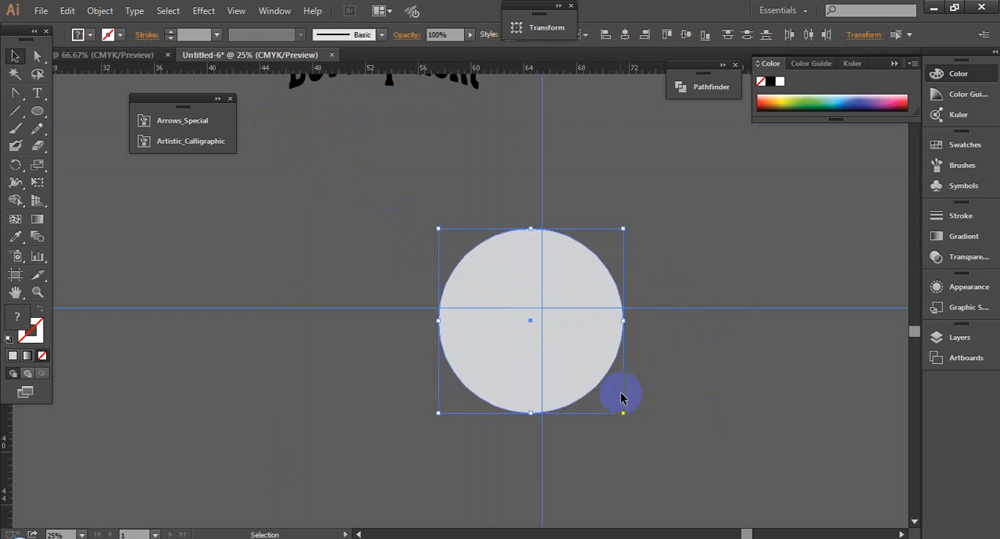
pyautogui.click(705, 35)
pyautogui.click(686, 34)
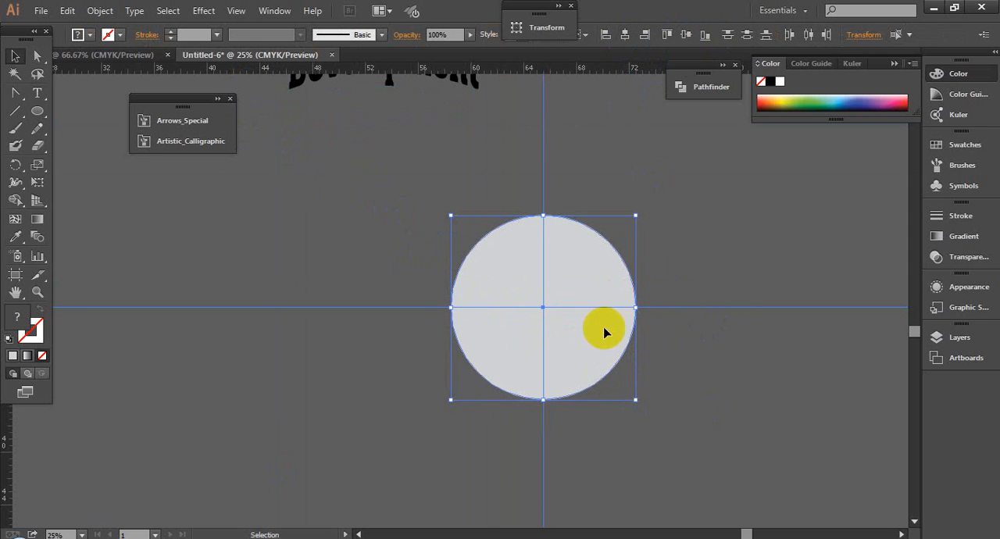
pyautogui.click(709, 268)
# - Clear the circle's fill and refill it with white #fefdff
pyautogui.click(592, 284)
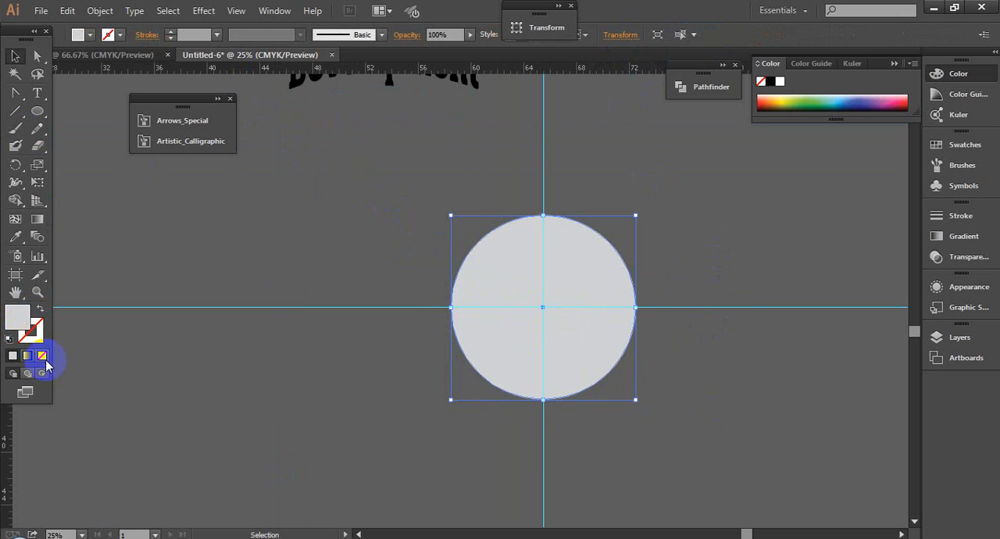
pyautogui.click(44, 361)
pyautogui.click(434, 215)
pyautogui.click(514, 256)
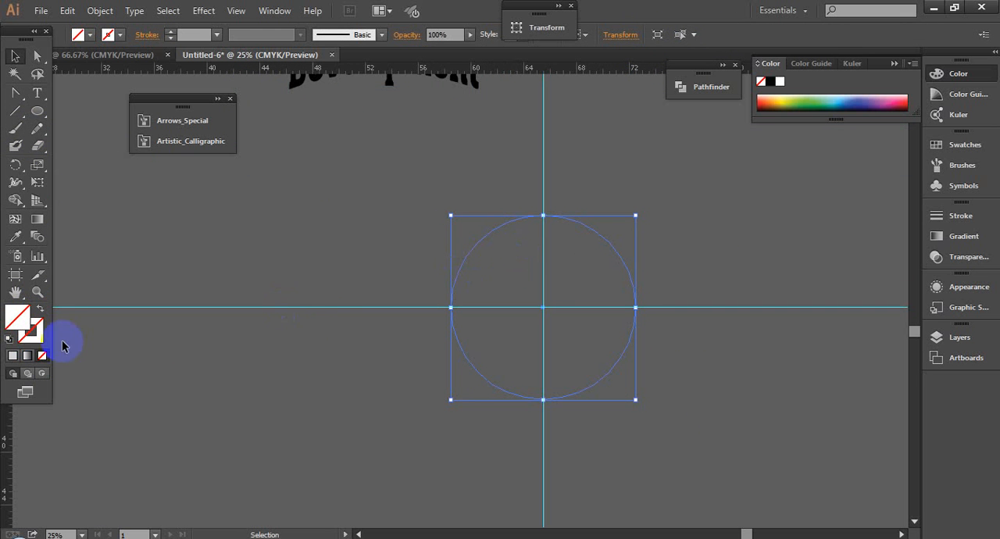
pyautogui.doubleClick(17, 316)
pyautogui.moveTo(197, 365)
pyautogui.mouseDown()
pyautogui.moveTo(86, 272)
pyautogui.moveTo(50, 263)
pyautogui.mouseUp()
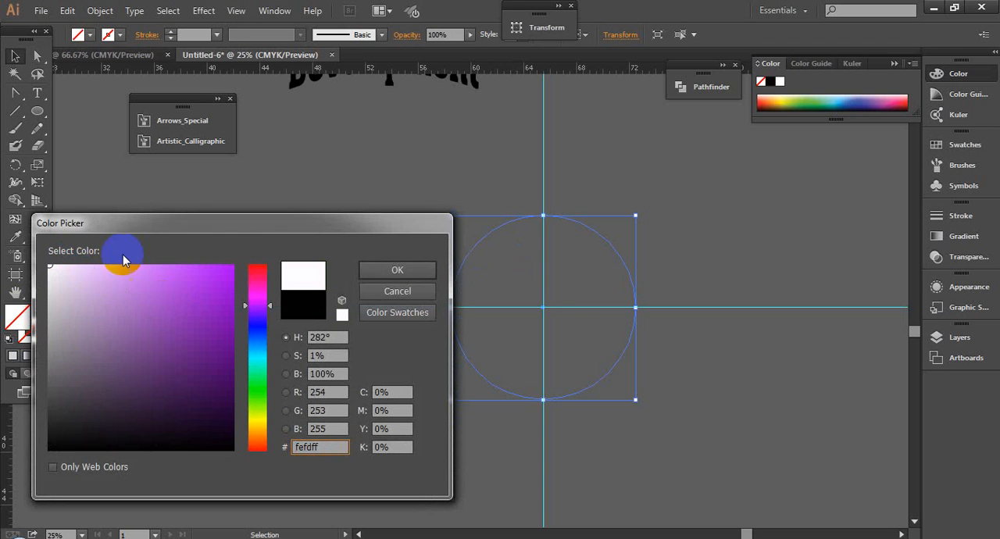
pyautogui.click(417, 271)
pyautogui.click(589, 195)
pyautogui.moveTo(589, 191); pyautogui.dragTo(589, 192)
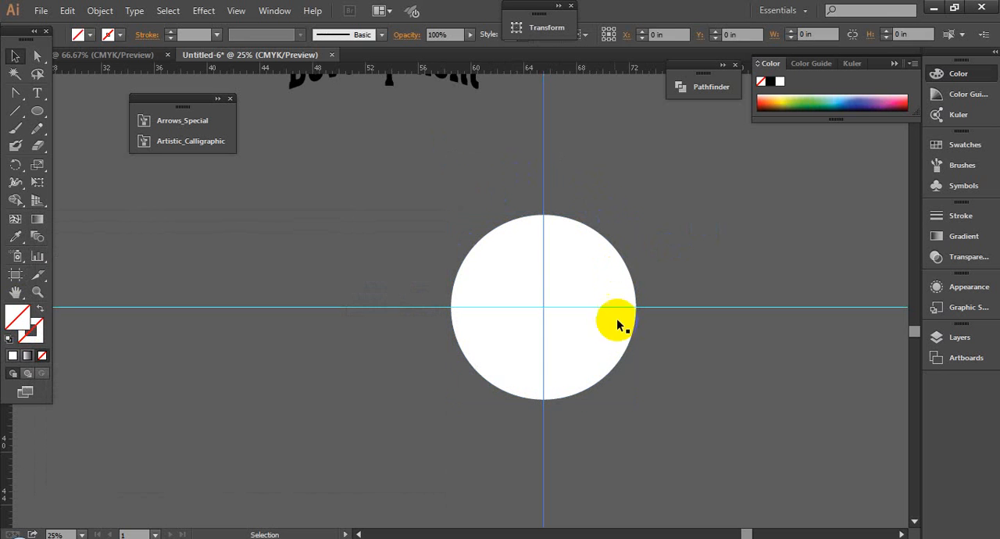
# - Lock the two crossing guides and check the white circle's dimensions in the Transform settings
pyautogui.moveTo(677, 290); pyautogui.dragTo(709, 346)
pyautogui.hotkey('ctrl', '2')
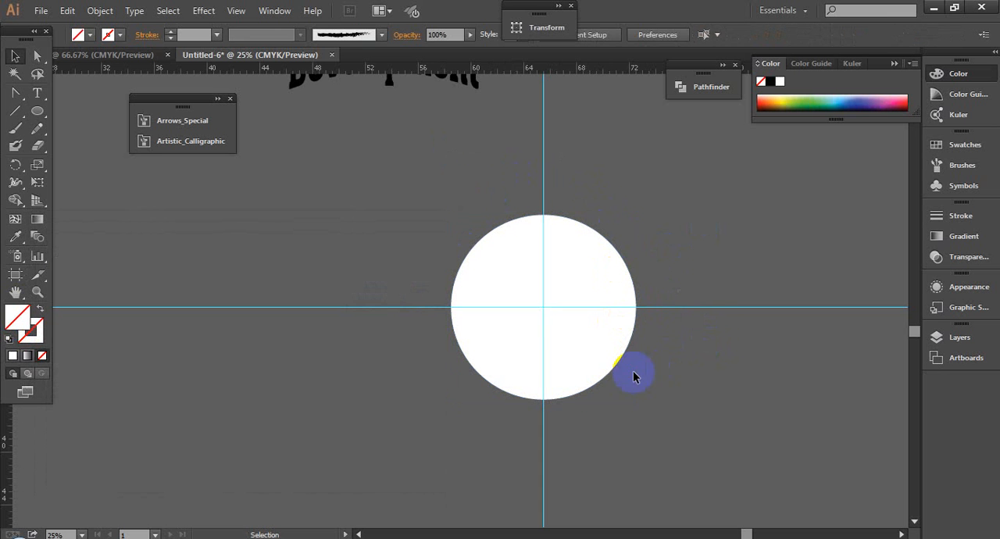
pyautogui.click(611, 350)
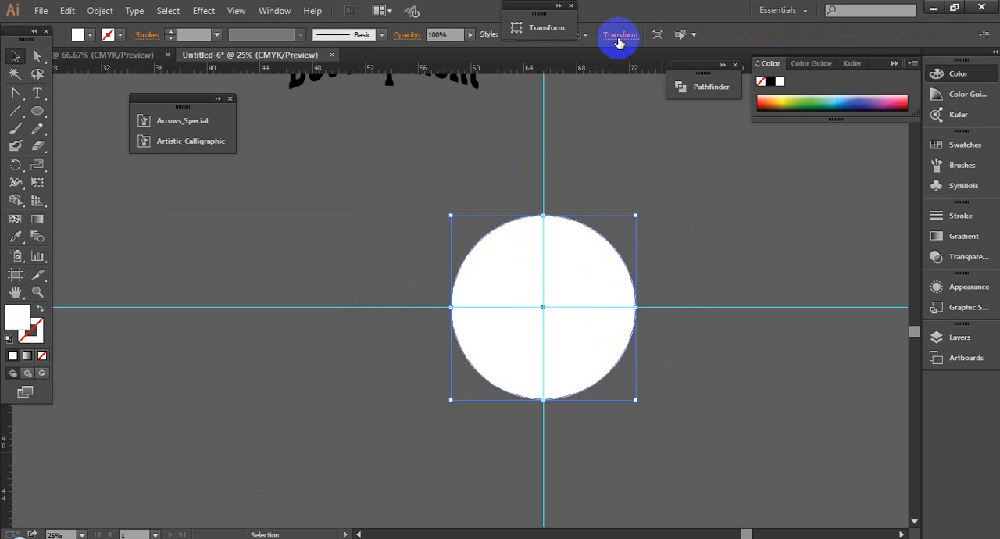
pyautogui.click(617, 38)
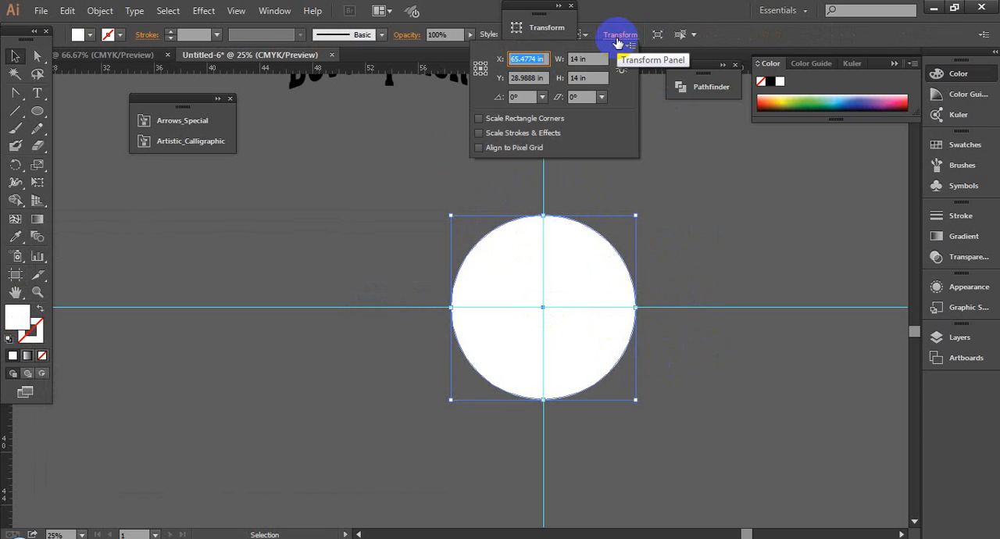
pyautogui.click(572, 7)
pyautogui.click(663, 175)
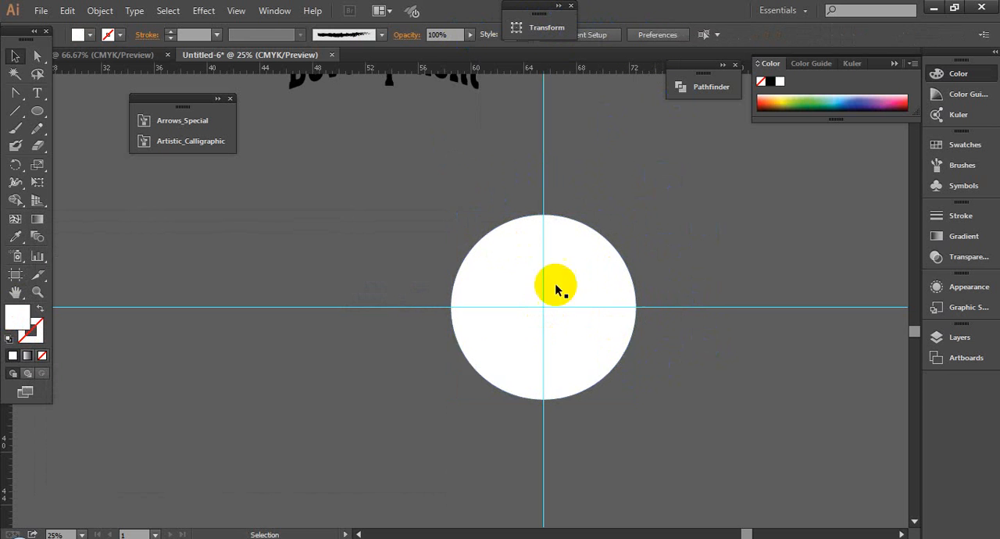
# - Unlock the guides and align them with the white circle on their vertical and horizontal centers
pyautogui.hotkey('ctrl', 'alt', ';')
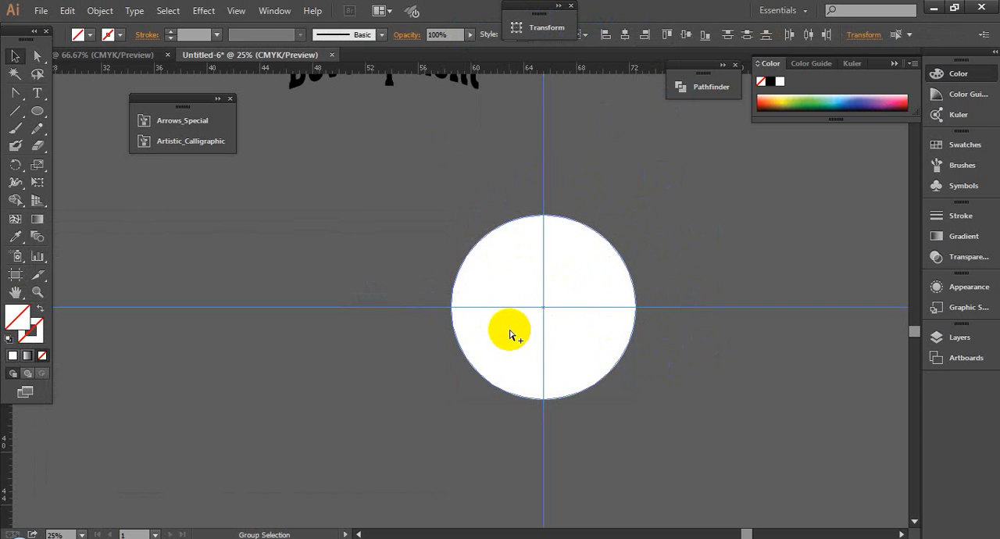
pyautogui.moveTo(392, 208); pyautogui.dragTo(697, 354)
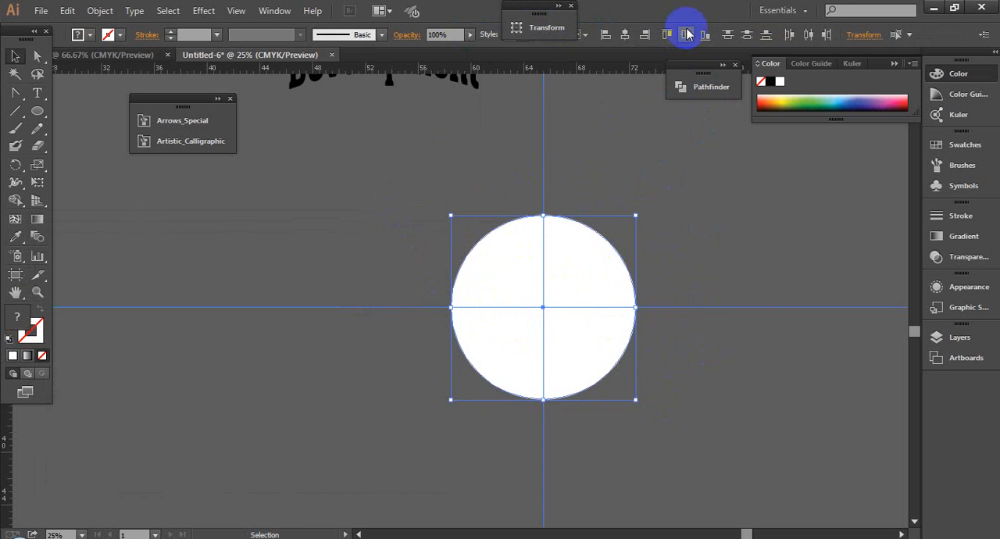
pyautogui.click(626, 36)
pyautogui.click(762, 350)
pyautogui.moveTo(524, 166); pyautogui.dragTo(586, 175)
pyautogui.moveTo(695, 269); pyautogui.dragTo(753, 368)
pyautogui.click(754, 373)
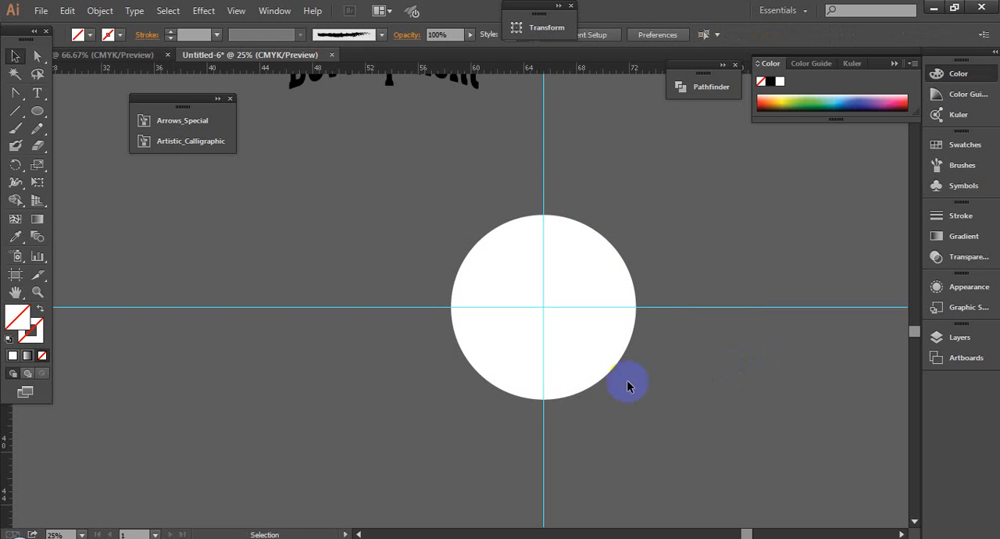
# - Draw a five-pointed star about 2.2 in wide on the vertical guide above the circle and fill it with the circle's sampled white
pyautogui.moveTo(31, 113); pyautogui.dragTo(94, 181)
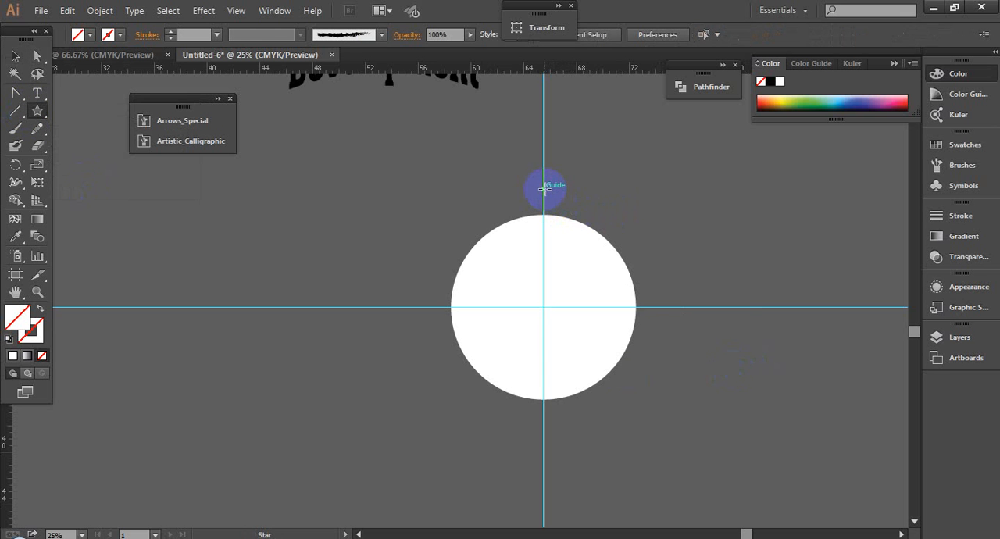
pyautogui.moveTo(545, 188); pyautogui.dragTo(554, 202)
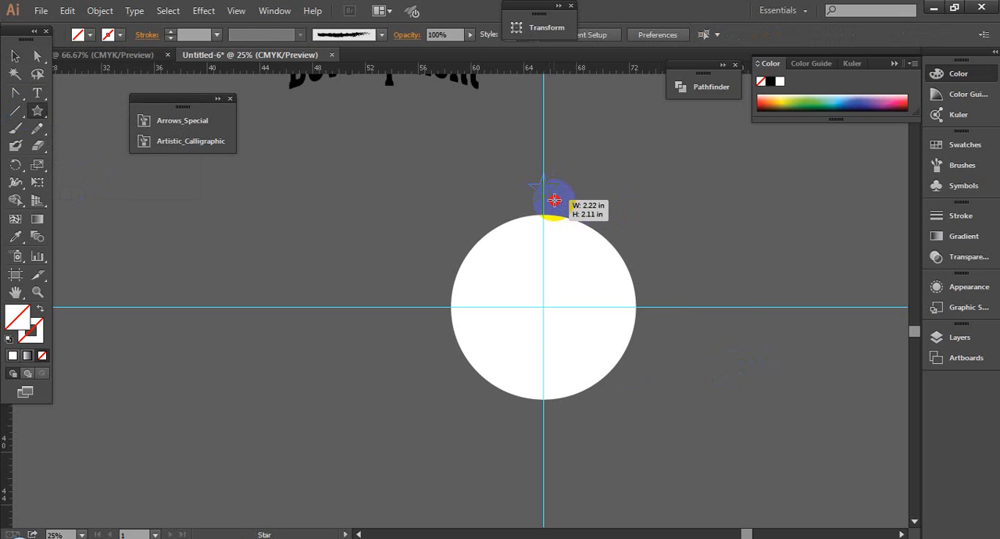
pyautogui.click(16, 57)
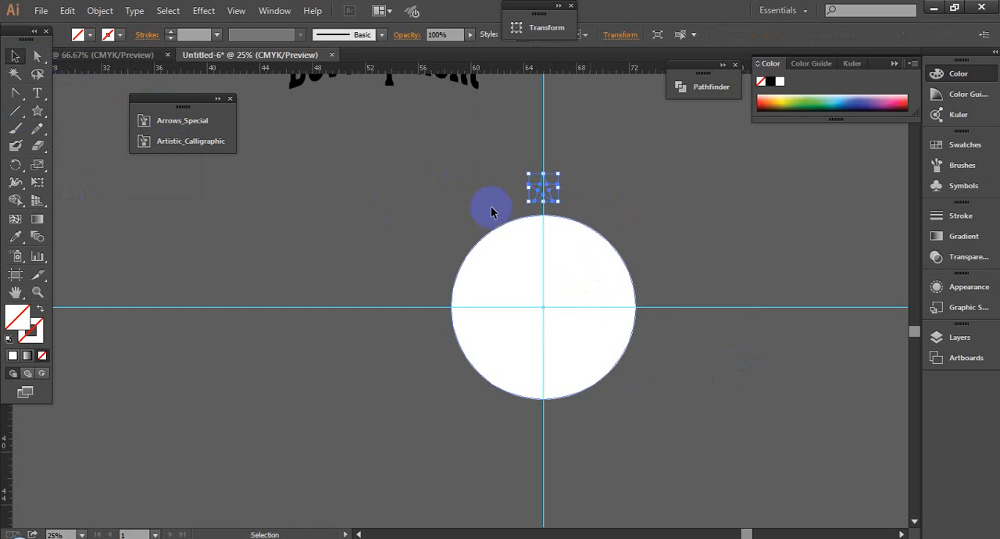
pyautogui.click(16, 237)
pyautogui.click(575, 323)
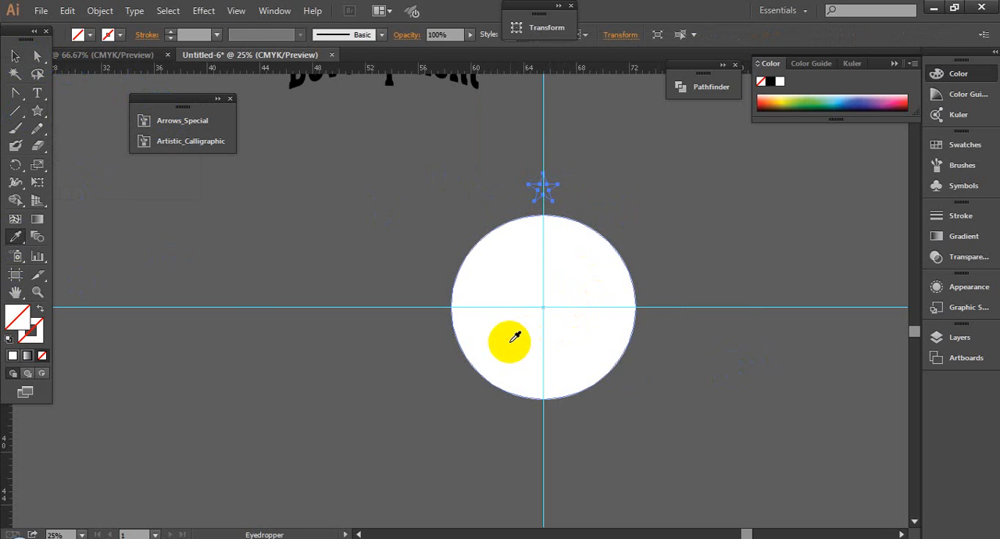
pyautogui.click(17, 57)
pyautogui.click(435, 280)
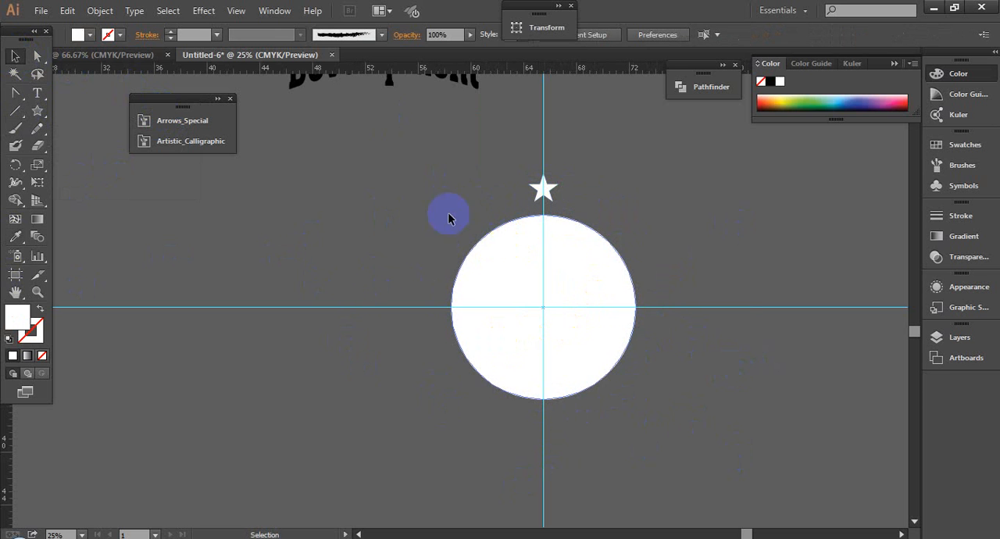
# - Try to make a rotated copy of the star around the circle's center with the Rotate tool
pyautogui.click(548, 194)
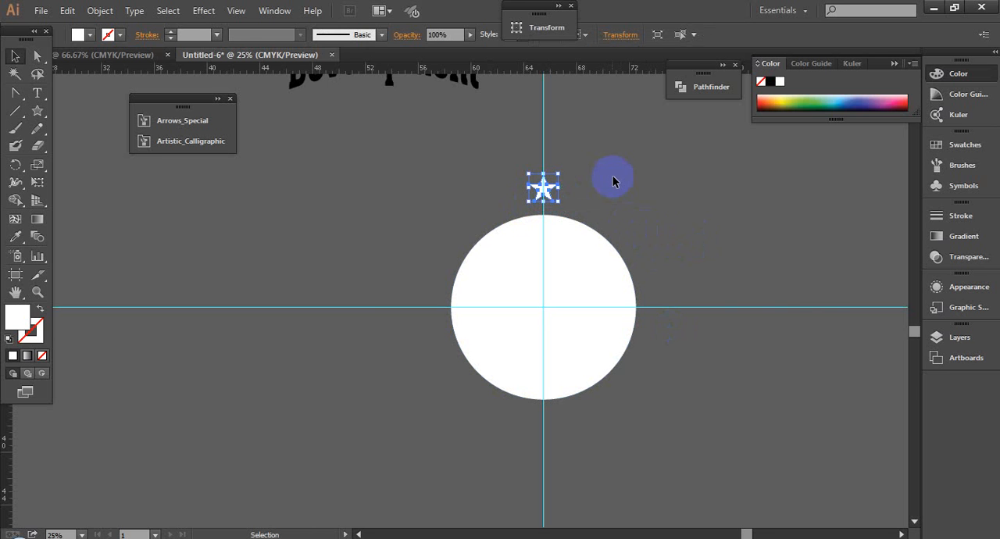
pyautogui.click(591, 212)
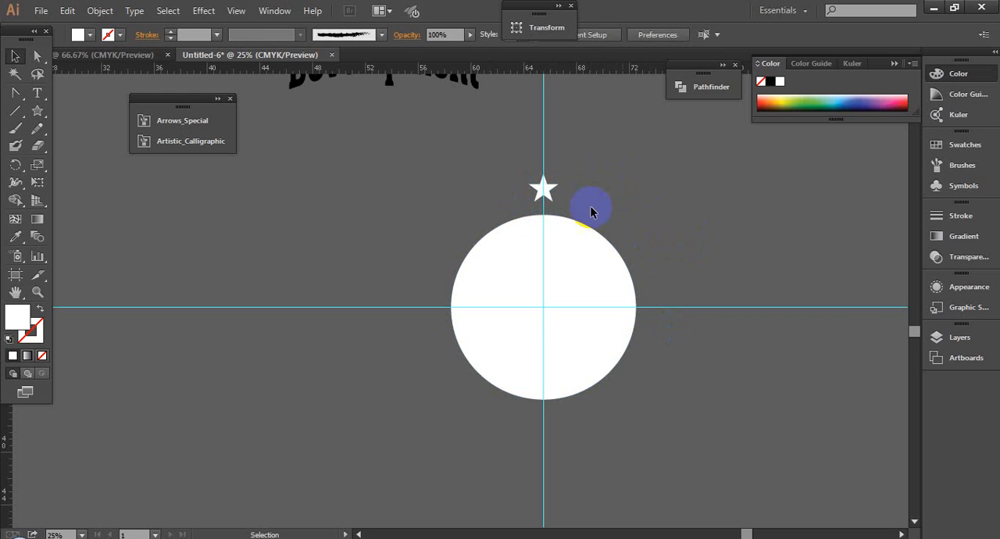
pyautogui.click(547, 189)
pyautogui.click(666, 201)
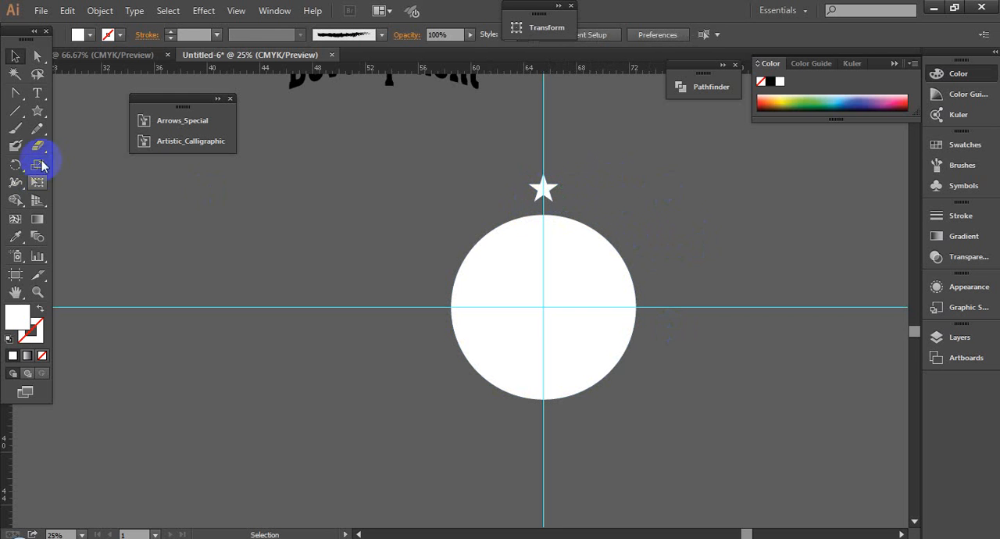
pyautogui.click(551, 199)
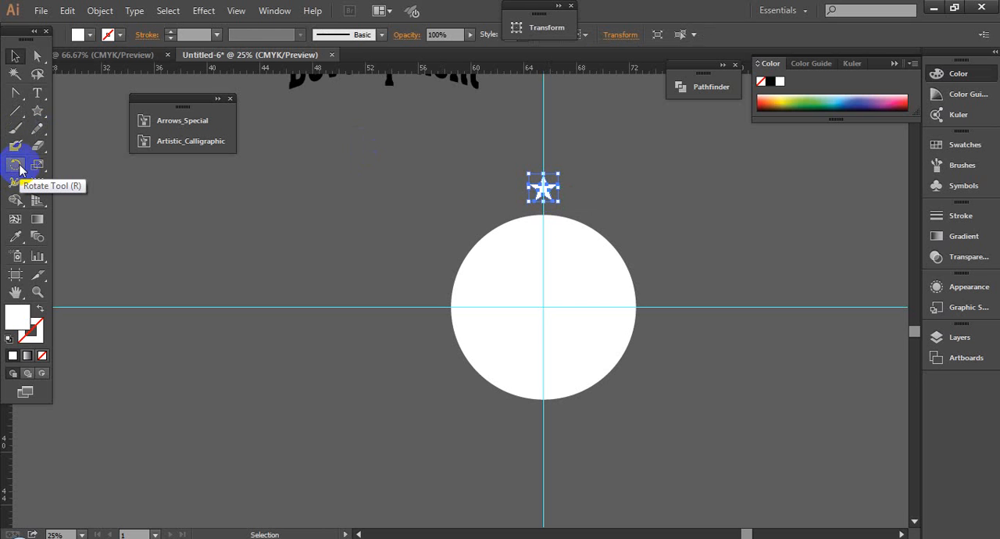
pyautogui.moveTo(18, 165); pyautogui.dragTo(60, 164)
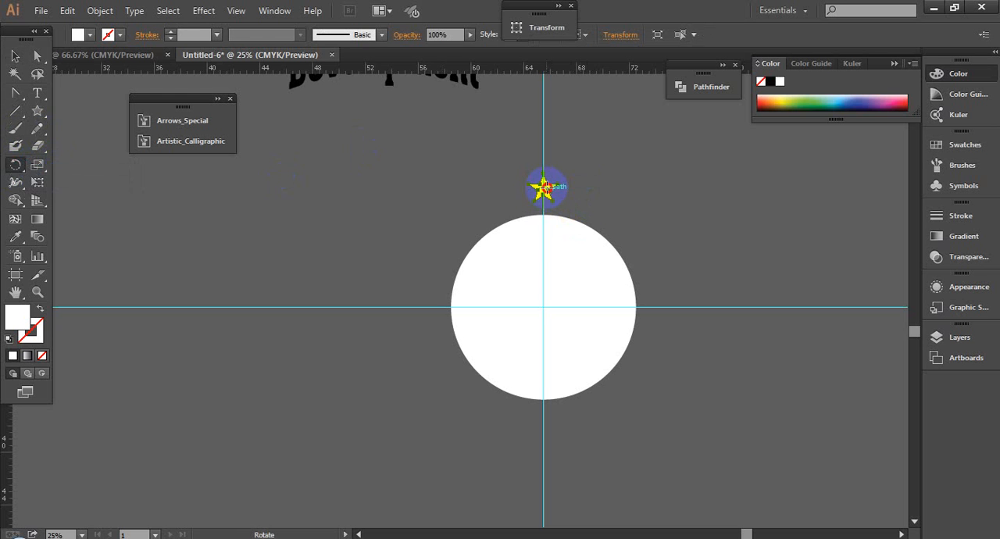
pyautogui.moveTo(544, 186); pyautogui.dragTo(544, 311)
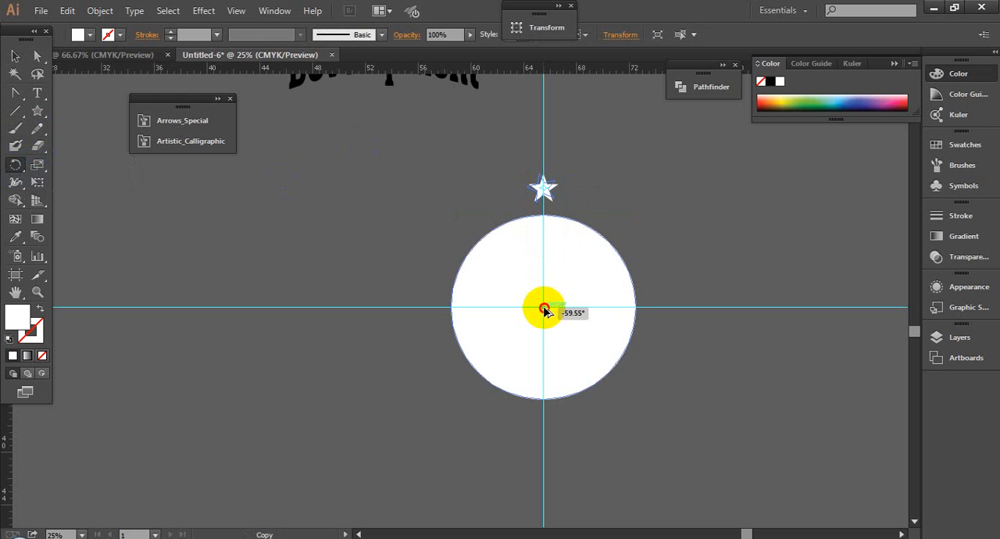
pyautogui.moveTo(544, 311); pyautogui.dragTo(545, 311)
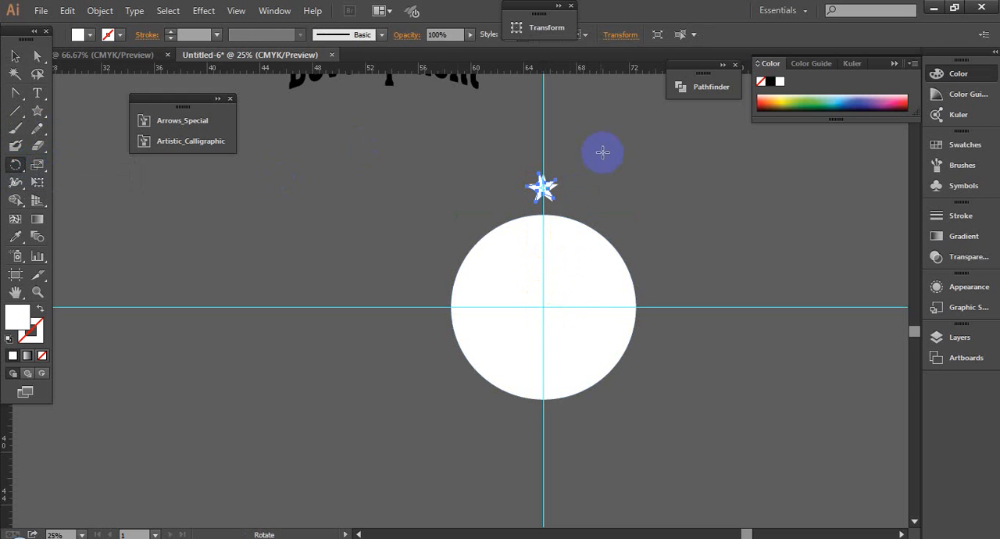
pyautogui.click(15, 57)
pyautogui.click(550, 190)
pyautogui.click(581, 197)
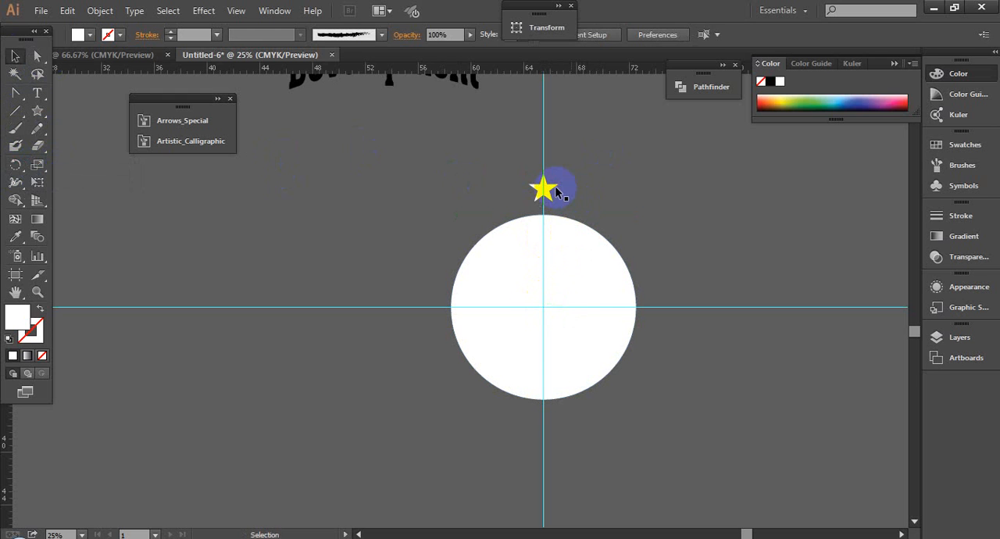
# - Try to rotate the star again with the rotation origin placed at the intersection of the guides
pyautogui.click(158, 140)
pyautogui.click(38, 113)
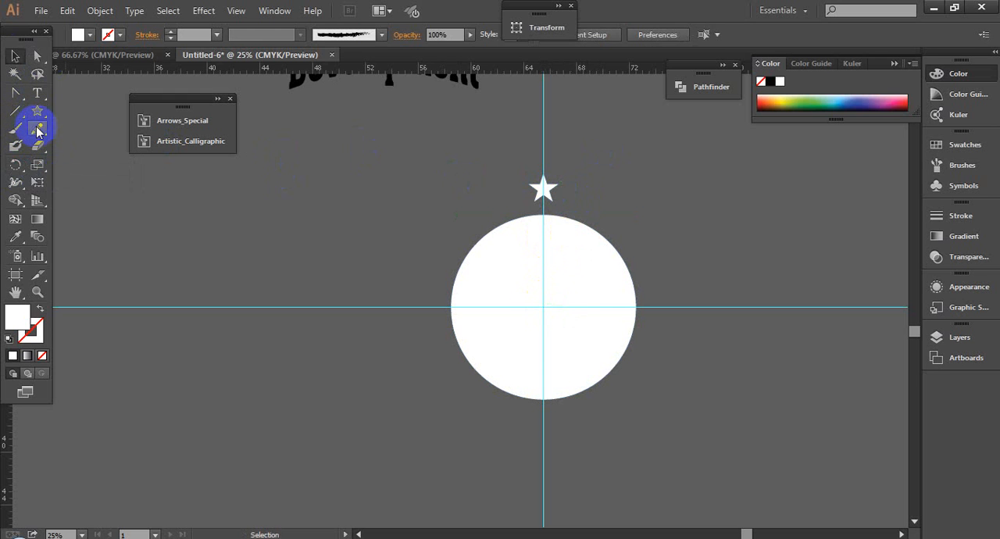
pyautogui.click(15, 164)
pyautogui.click(554, 190)
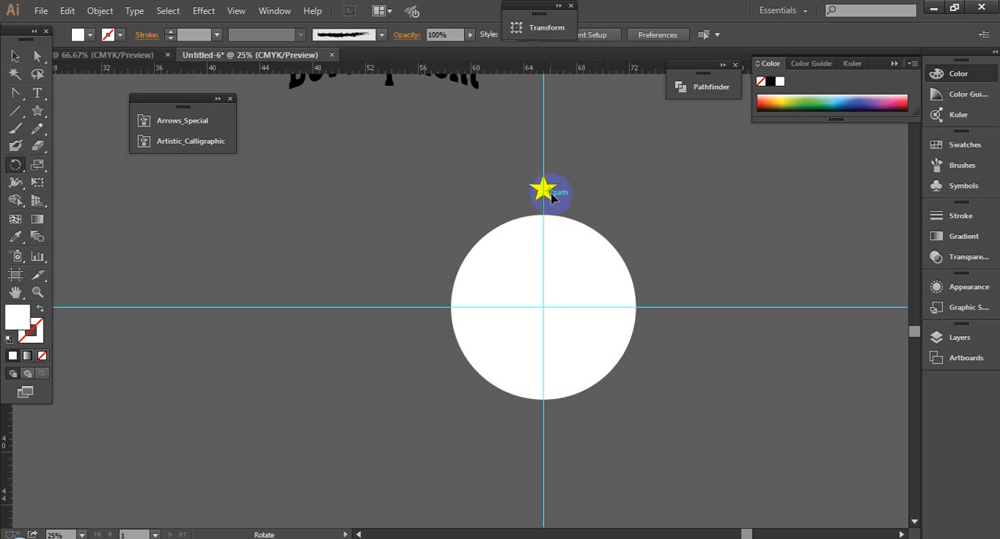
pyautogui.moveTo(550, 194); pyautogui.dragTo(546, 307)
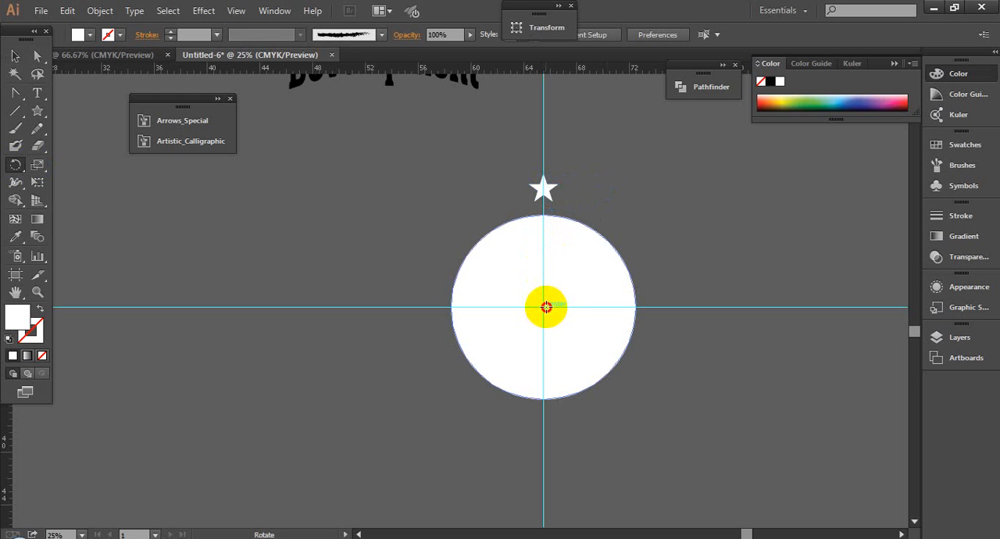
pyautogui.click(544, 306)
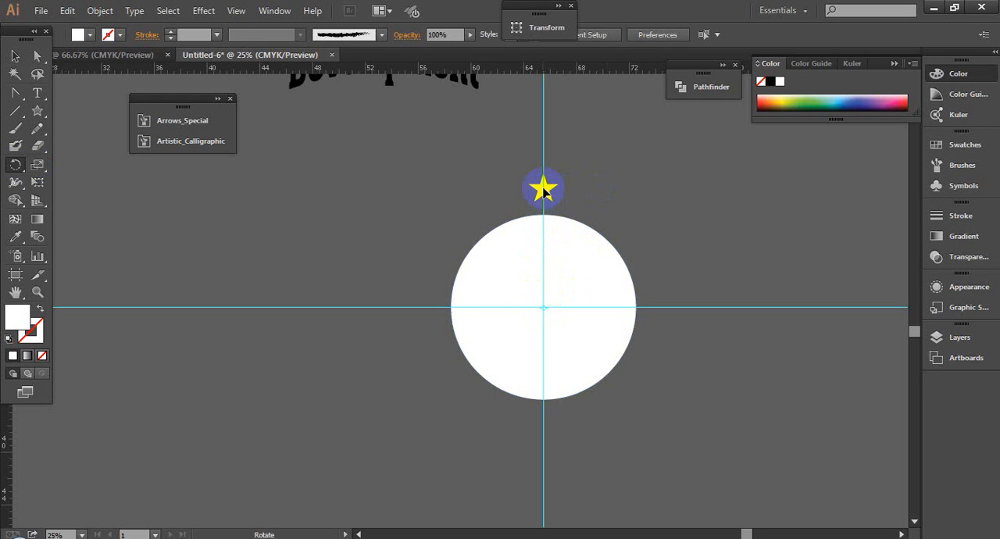
pyautogui.moveTo(550, 191); pyautogui.dragTo(568, 203)
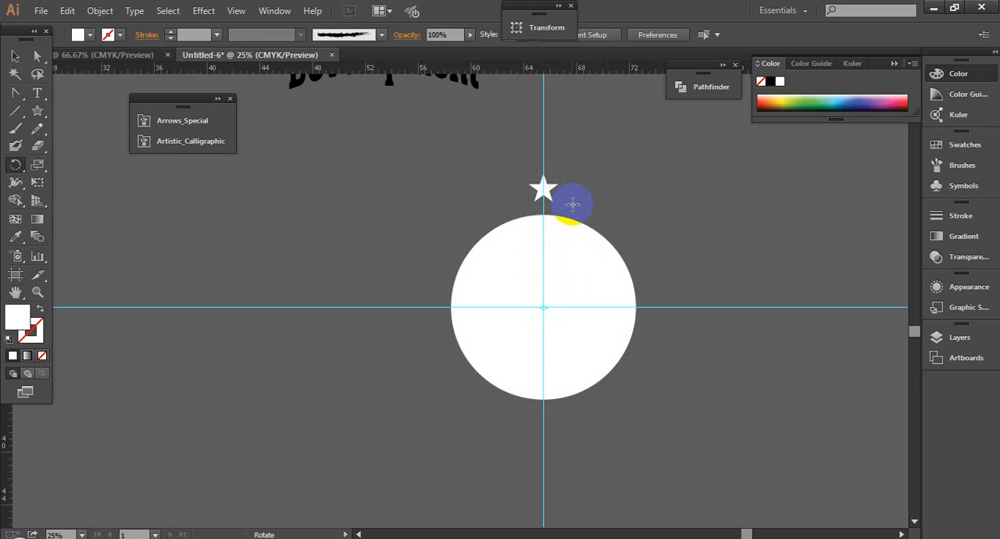
# - Reselect the star and retry the Rotate tool on it above the circle
pyautogui.click(15, 57)
pyautogui.click(549, 193)
pyautogui.moveTo(549, 193); pyautogui.dragTo(587, 207)
pyautogui.press('Delete')
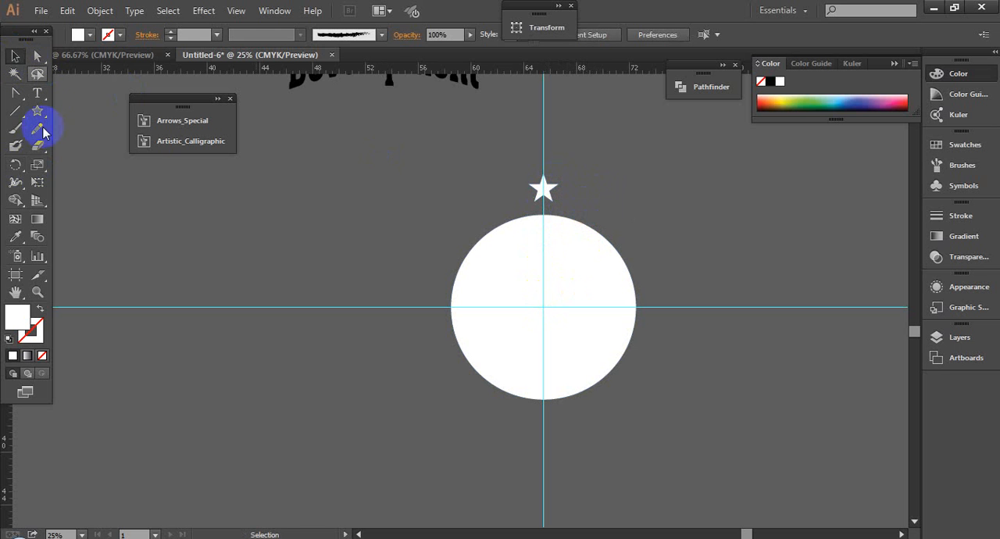
pyautogui.click(16, 164)
pyautogui.click(544, 187)
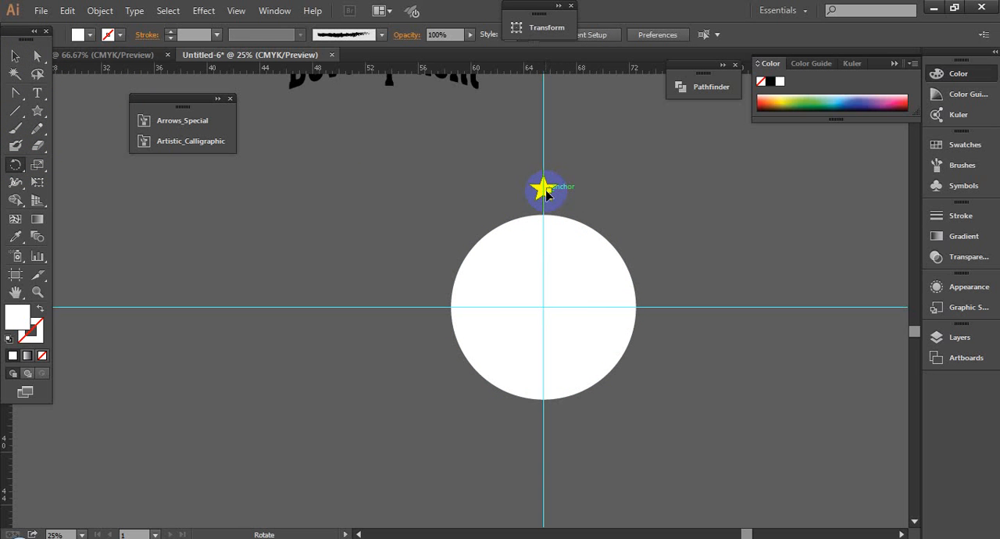
pyautogui.click(15, 56)
pyautogui.click(549, 191)
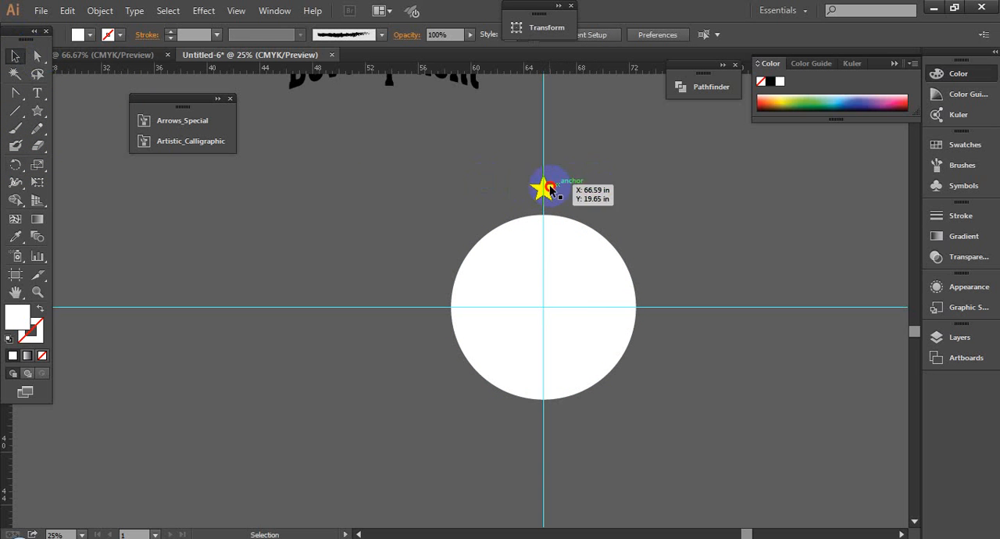
pyautogui.click(691, 244)
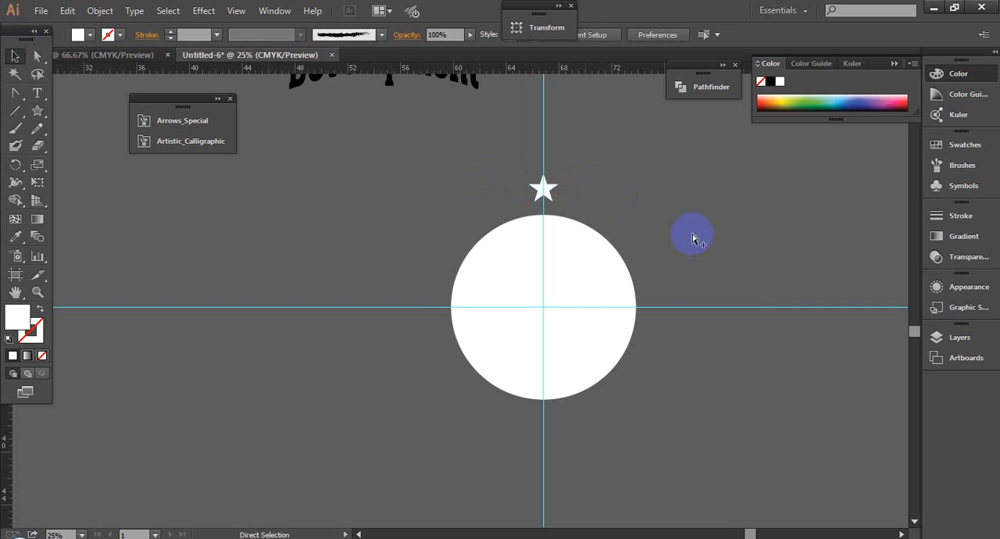
# - Delete the white circle and the star, keeping both guides
pyautogui.hscroll(1, 692, 239)
pyautogui.moveTo(649, 344); pyautogui.dragTo(650, 344)
pyautogui.press('Delete')
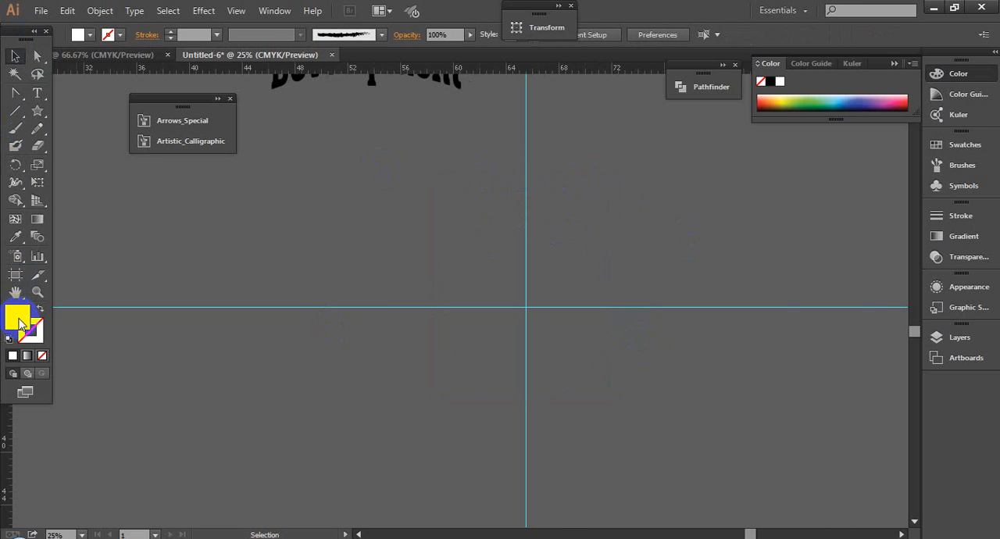
# - Draw a new circle centered on the guides' intersection and fill it with black #000000
pyautogui.moveTo(35, 108); pyautogui.dragTo(78, 143)
pyautogui.moveTo(525, 307); pyautogui.dragTo(611, 393)
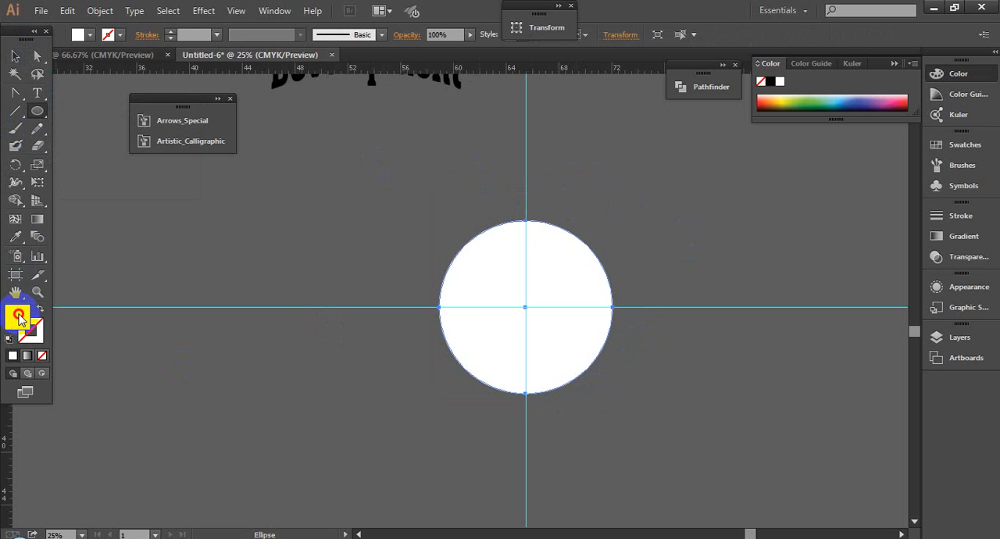
pyautogui.doubleClick(18, 316)
pyautogui.moveTo(98, 424); pyautogui.dragTo(46, 453)
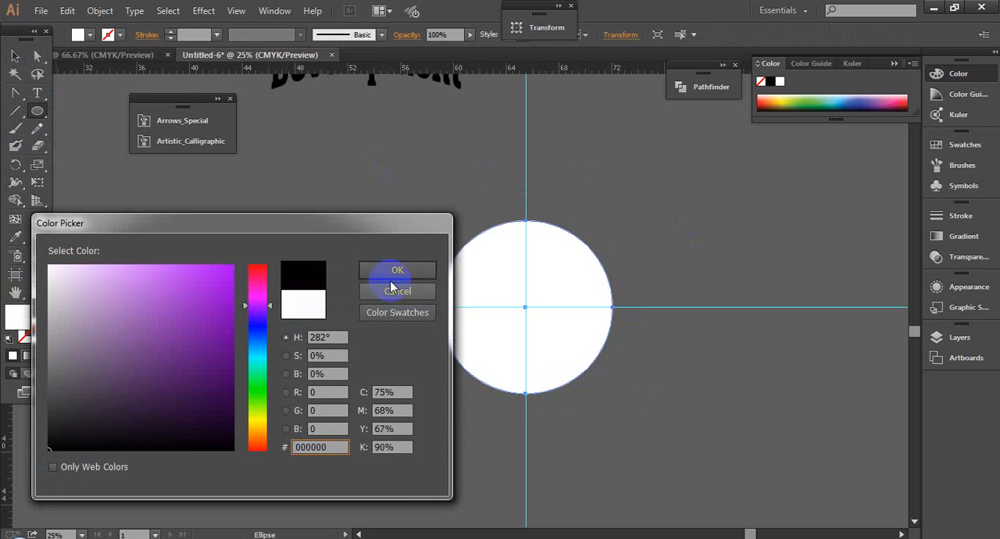
pyautogui.click(394, 270)
# - Select the black circle together with both guides and align them on their vertical and horizontal centers
pyautogui.click(15, 56)
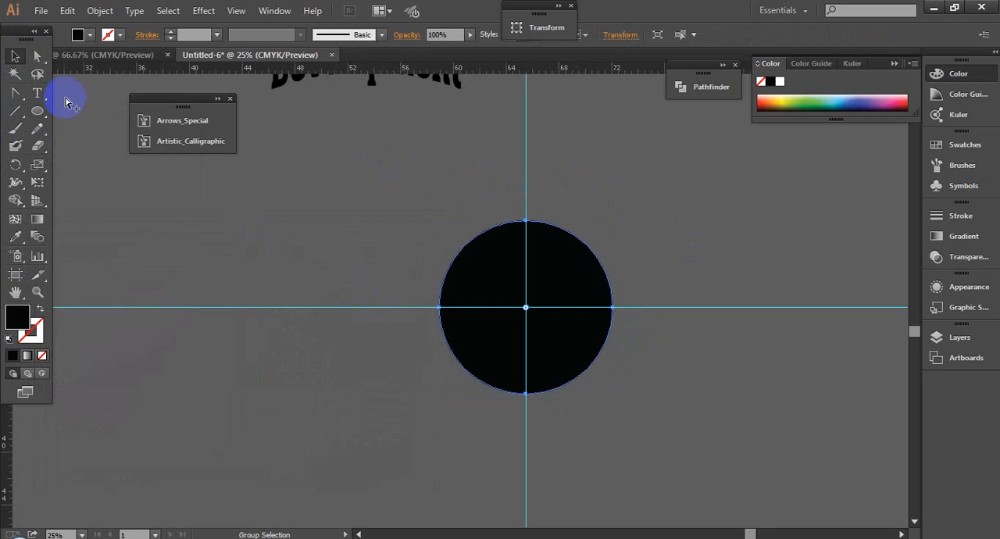
pyautogui.click(350, 252)
pyautogui.moveTo(376, 213); pyautogui.dragTo(716, 456)
pyautogui.click(691, 37)
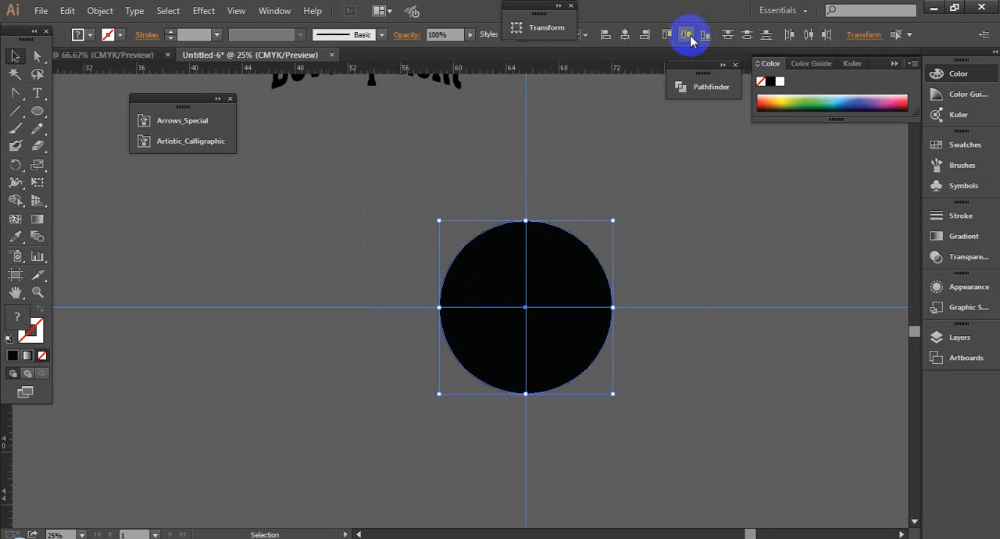
pyautogui.click(626, 39)
pyautogui.click(651, 359)
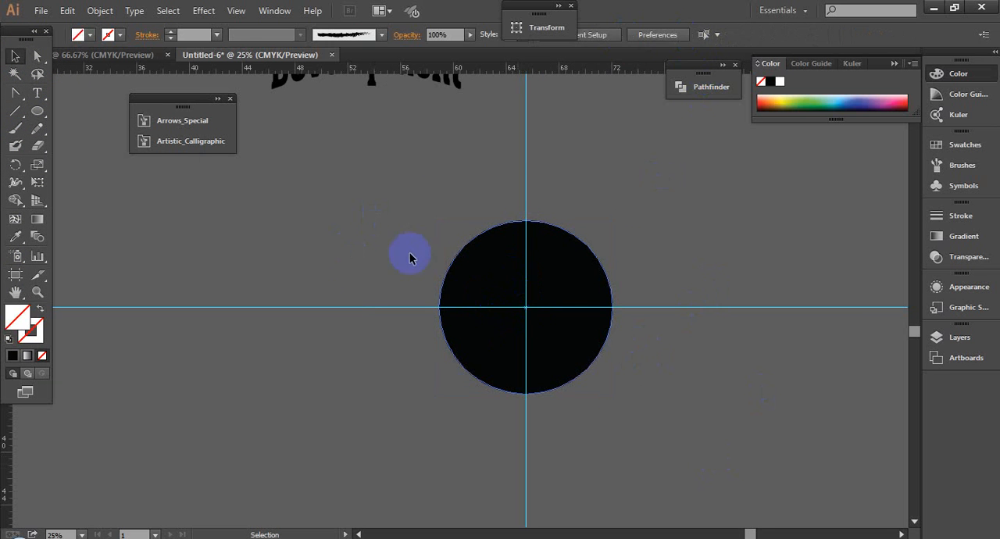
pyautogui.click(525, 145)
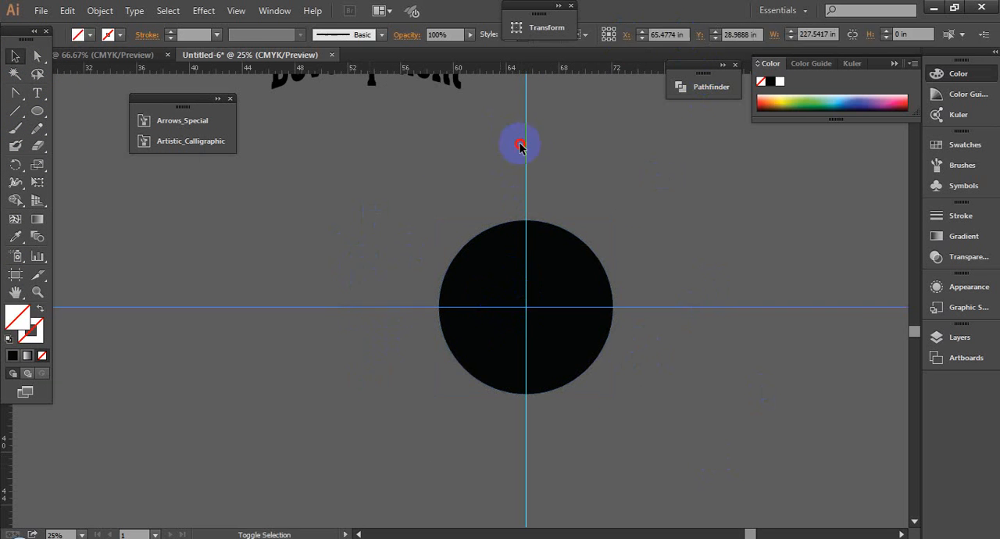
pyautogui.click(591, 178)
pyautogui.press('z')
pyautogui.keyDown('alt'); pyautogui.click(613, 292); pyautogui.keyUp('alt')
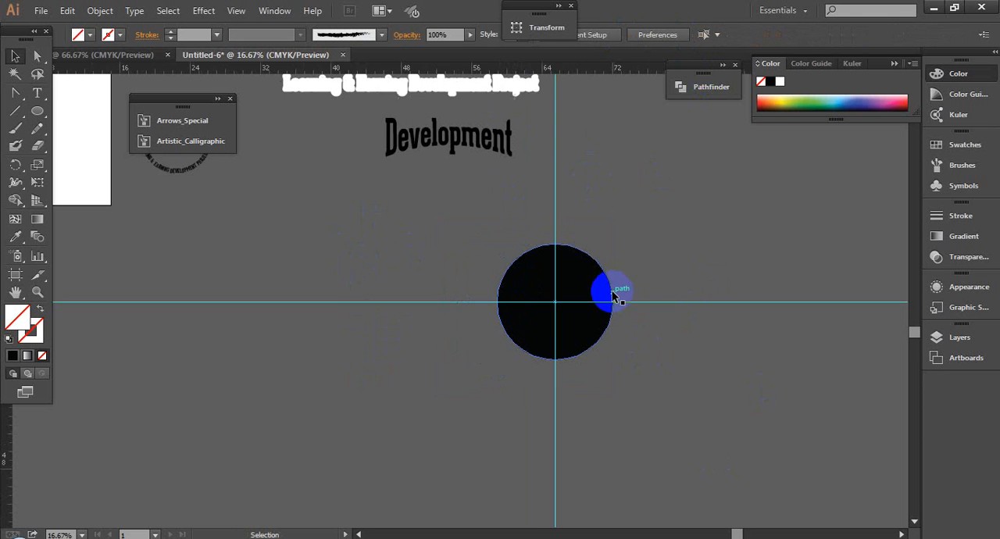
pyautogui.moveTo(679, 397); pyautogui.dragTo(679, 398)
pyautogui.moveTo(691, 283); pyautogui.dragTo(661, 356)
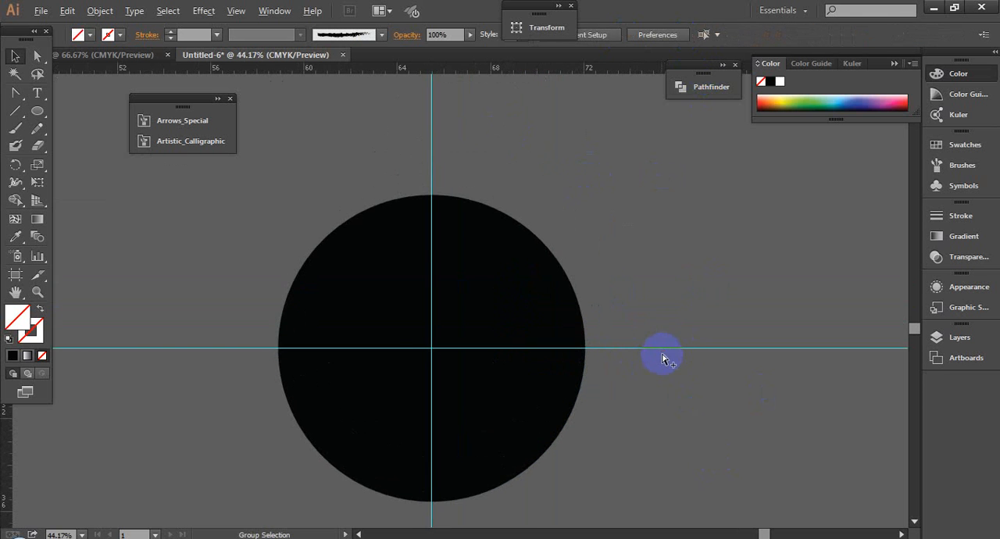
pyautogui.keyDown('alt'); pyautogui.click(661, 357); pyautogui.keyUp('alt')
pyautogui.moveTo(664, 271); pyautogui.dragTo(650, 268)
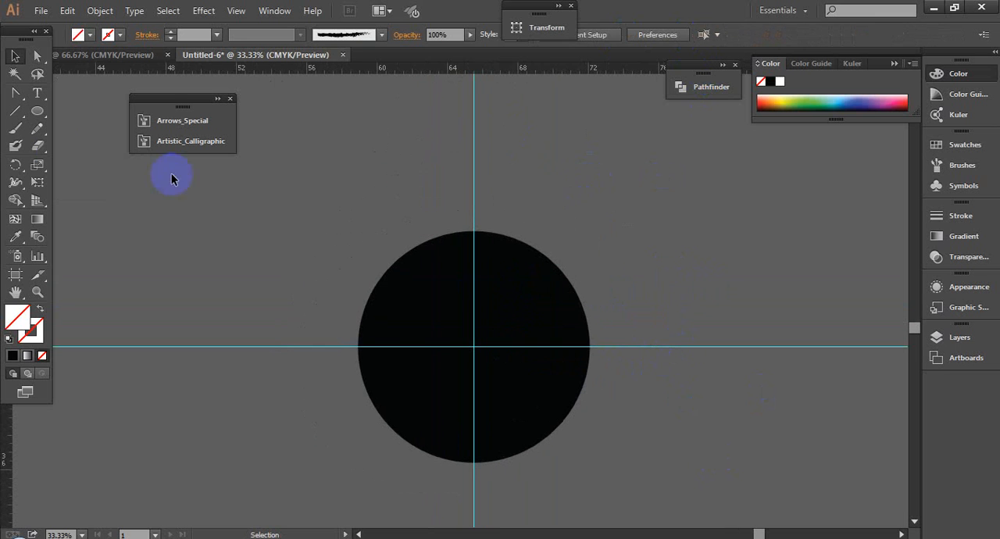
# - Fill the black circle with purple #6a009b
pyautogui.click(412, 331)
pyautogui.doubleClick(16, 312)
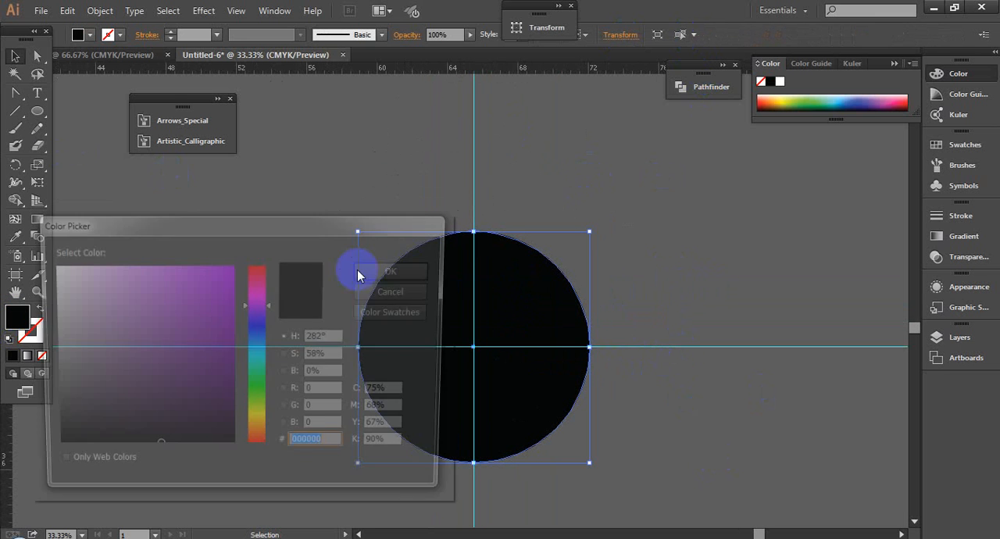
pyautogui.moveTo(190, 301); pyautogui.dragTo(244, 336)
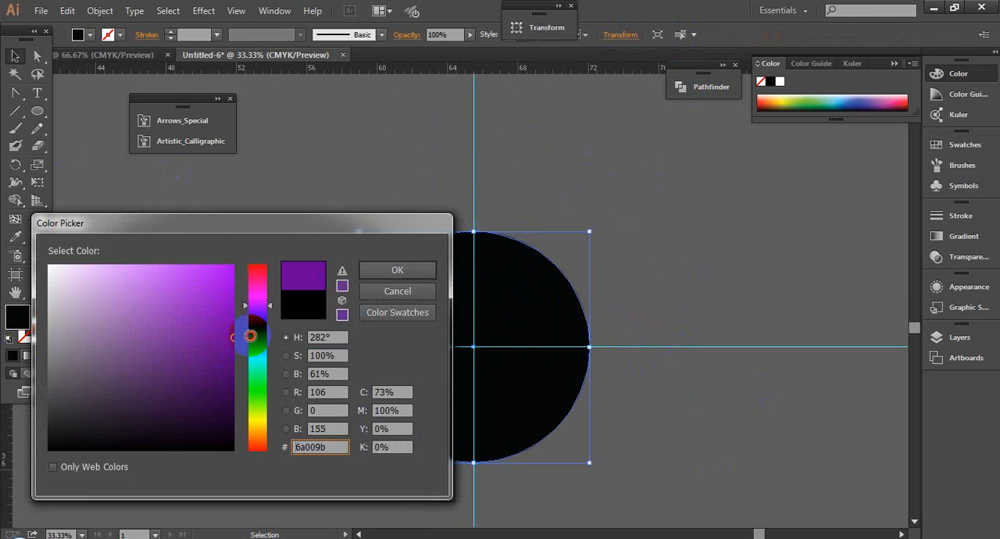
pyautogui.click(399, 271)
pyautogui.click(625, 203)
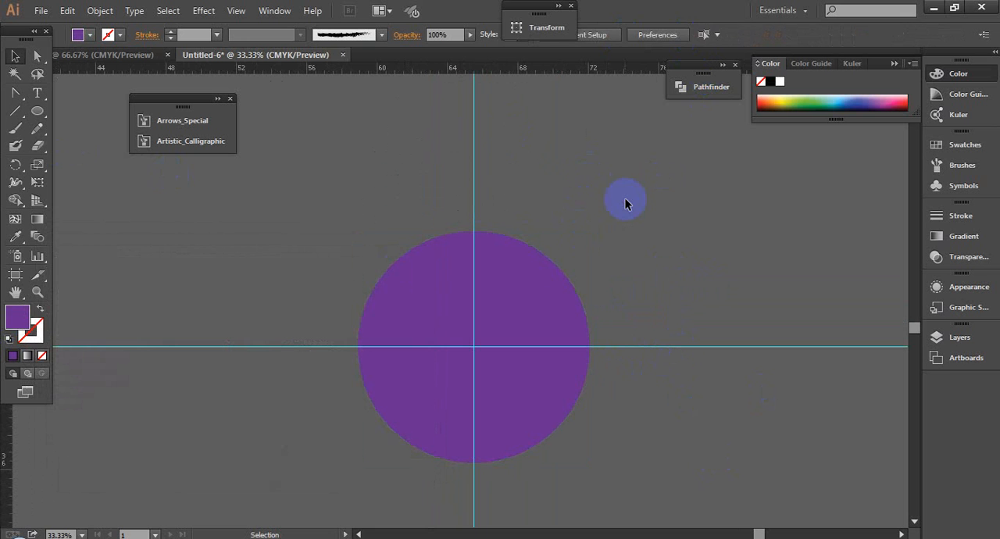
# - Change the circle's fill to dark navy blue #000e3f and deselect it
pyautogui.click(529, 315)
pyautogui.doubleClick(13, 314)
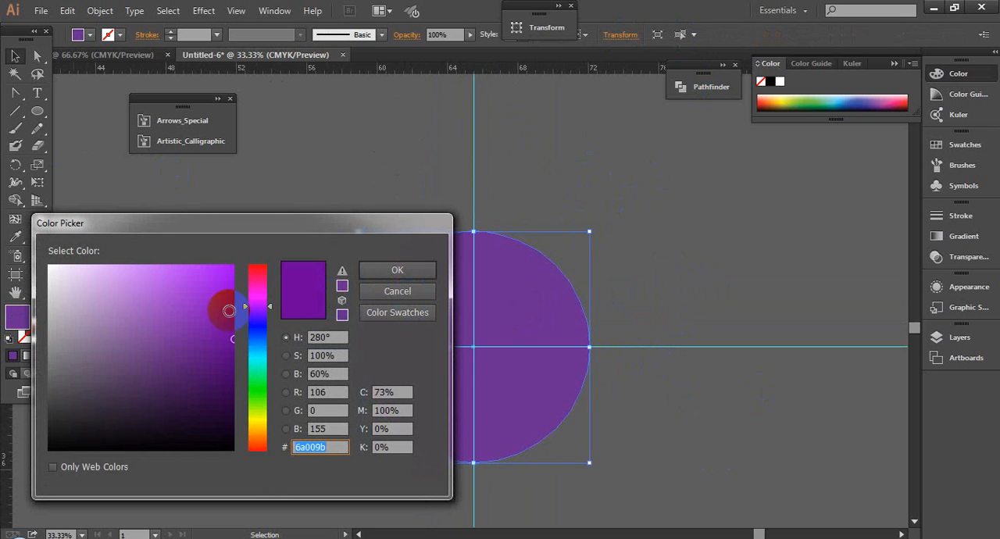
pyautogui.moveTo(261, 365); pyautogui.dragTo(250, 333)
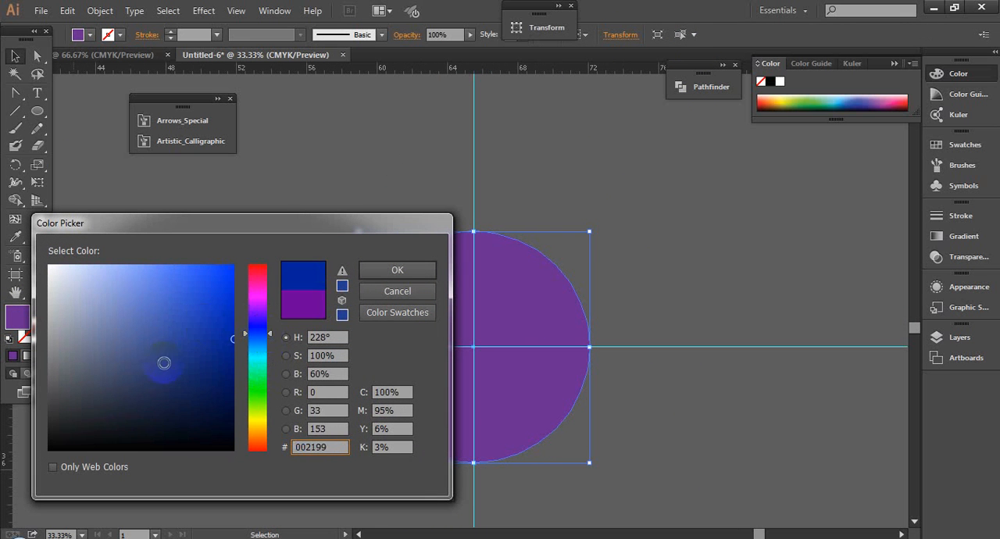
pyautogui.moveTo(163, 357)
pyautogui.mouseDown()
pyautogui.moveTo(156, 422)
pyautogui.moveTo(235, 405)
pyautogui.mouseUp()
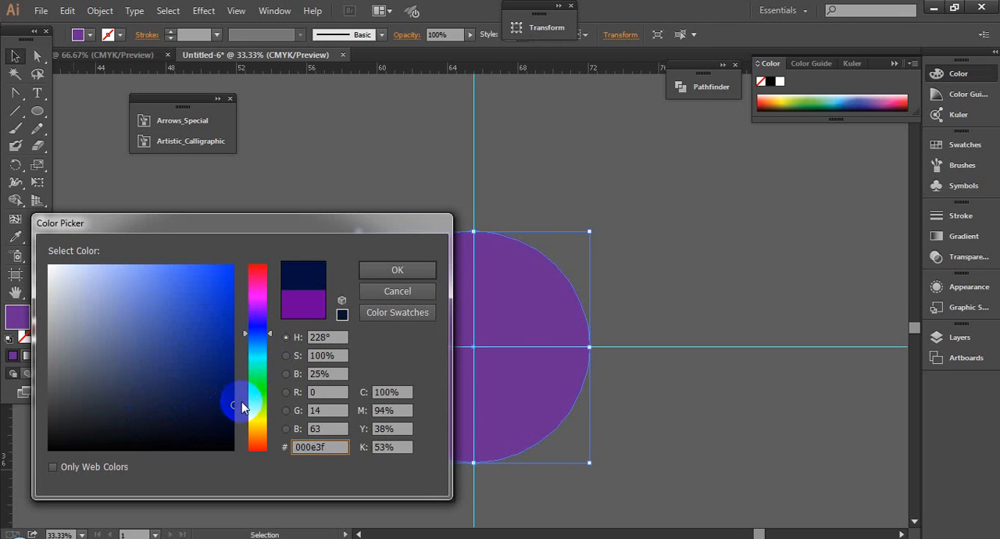
pyautogui.click(414, 268)
pyautogui.click(387, 183)
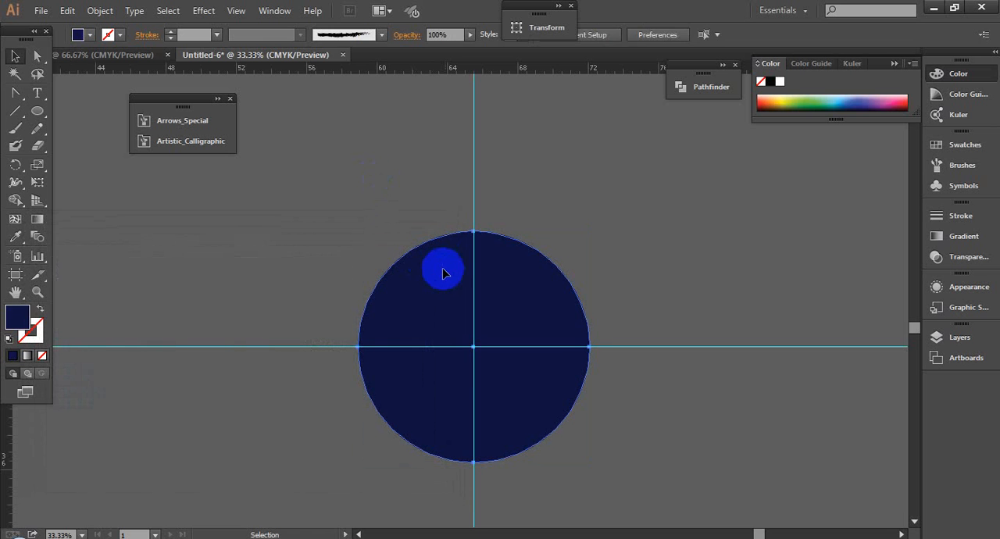
pyautogui.click(443, 273)
pyautogui.click(354, 219)
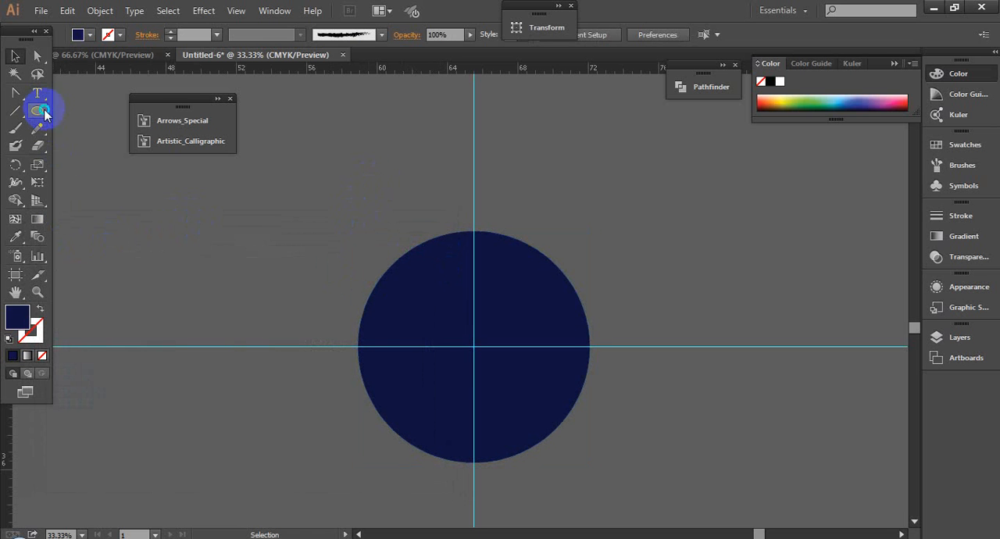
# - Draw a small five-pointed navy star just above the circle, centered on the vertical guide
pyautogui.moveTo(45, 113); pyautogui.dragTo(89, 179)
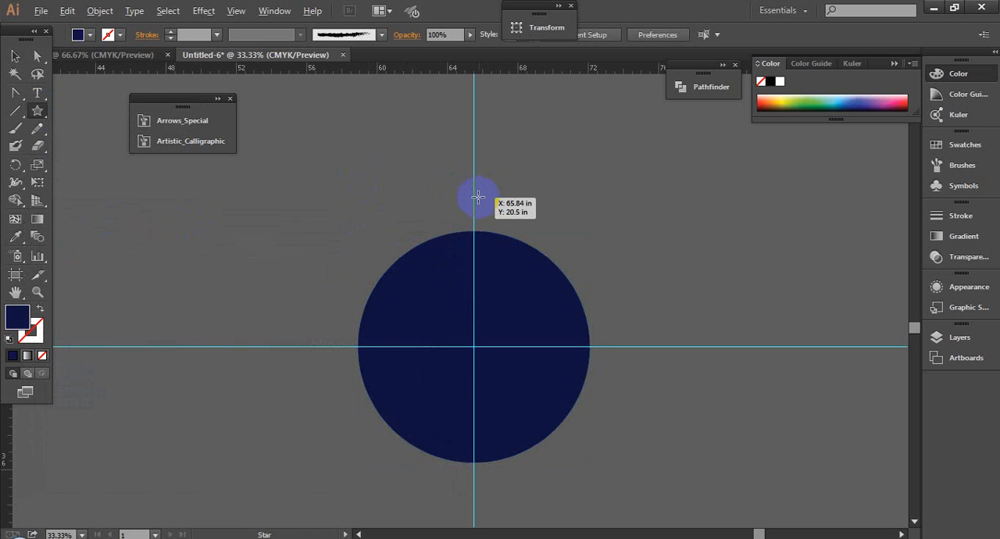
pyautogui.moveTo(477, 197); pyautogui.dragTo(485, 205)
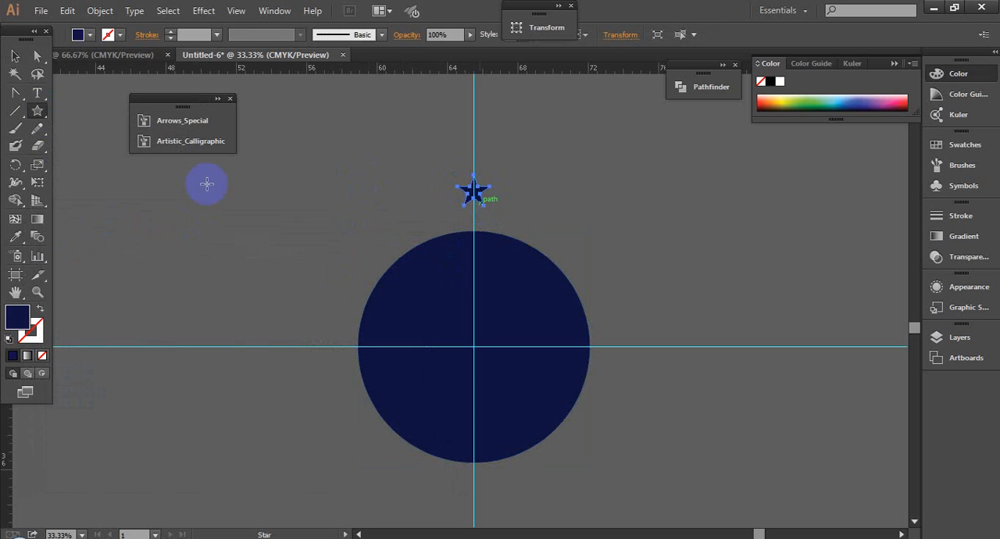
pyautogui.click(15, 54)
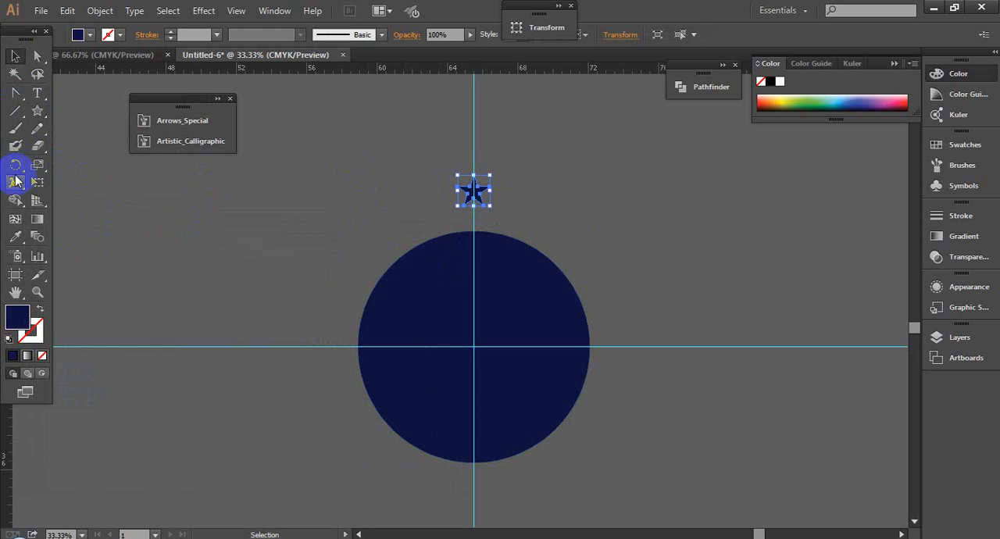
# - Set the star's rotation pivot at the guides' intersection and rotate a copy of it clockwise by about 18.5°
pyautogui.click(15, 165)
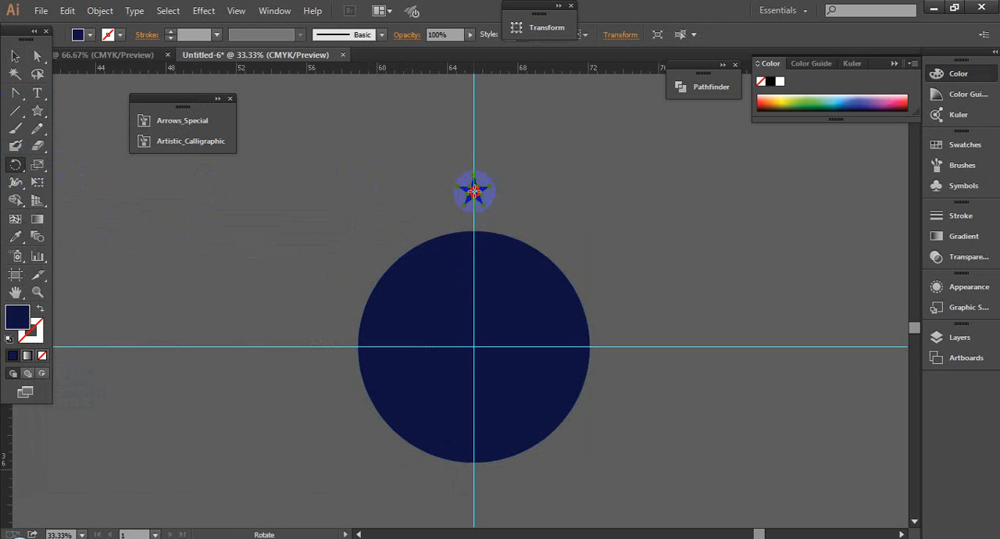
pyautogui.moveTo(473, 195); pyautogui.dragTo(475, 349)
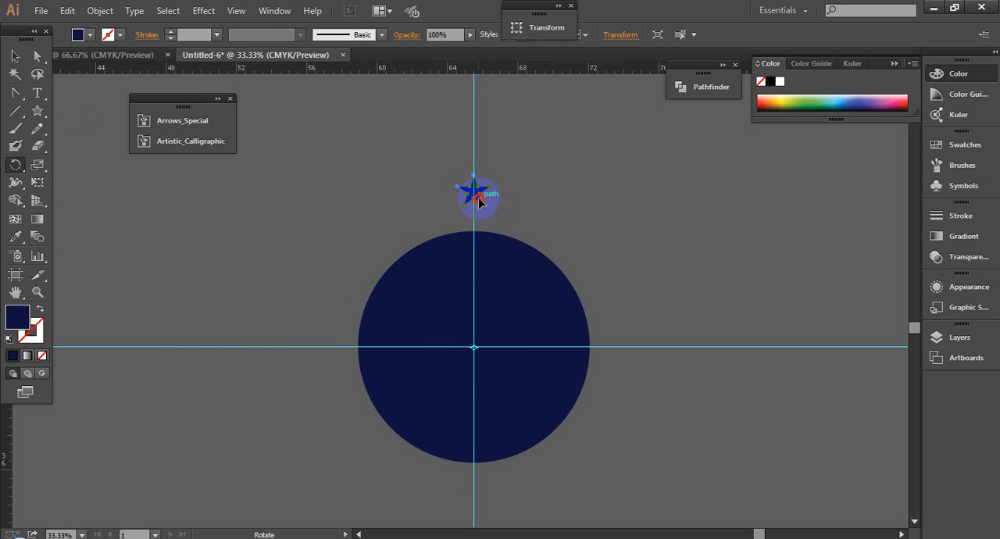
pyautogui.moveTo(478, 201); pyautogui.dragTo(513, 222)
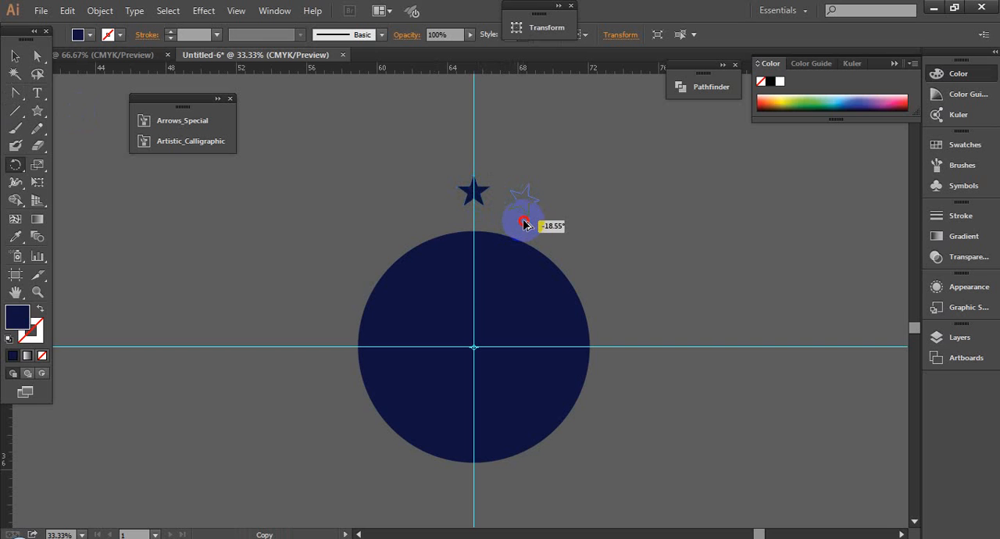
pyautogui.moveTo(520, 223); pyautogui.dragTo(524, 222)
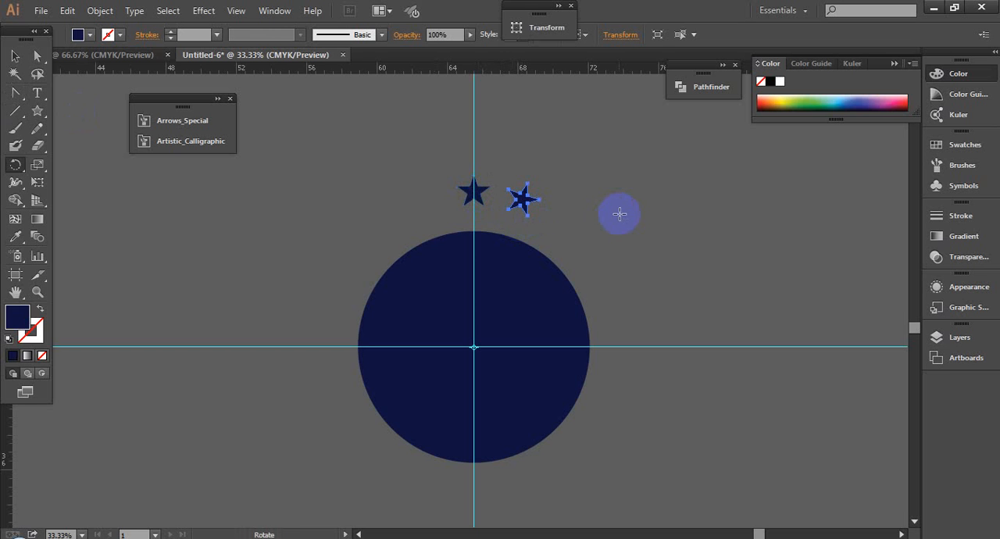
pyautogui.press('ctrl')
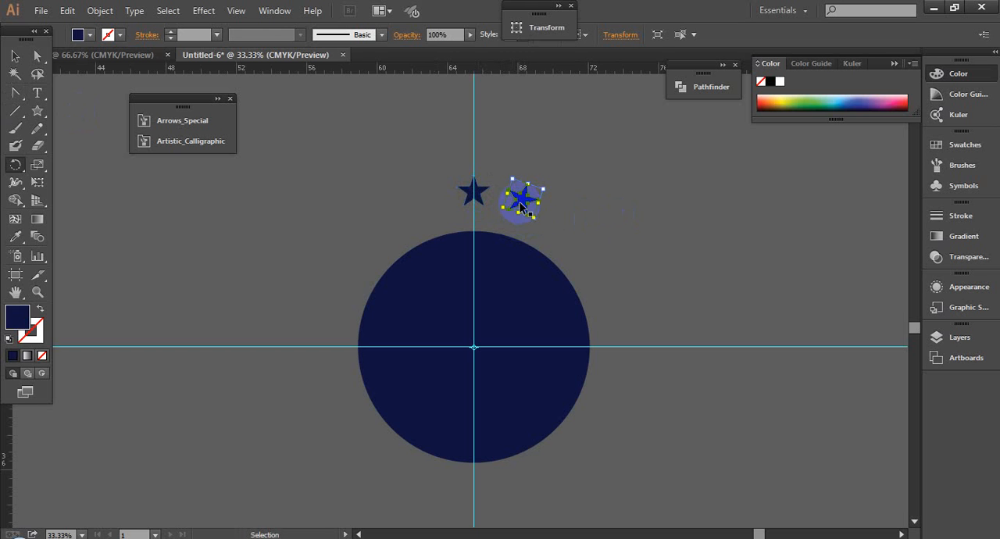
# - Repeat the rotated star copy around the navy circle until the stars form a full ring
pyautogui.hotkey('ctrl', 'd')
pyautogui.hotkey('ctrl', 'd')
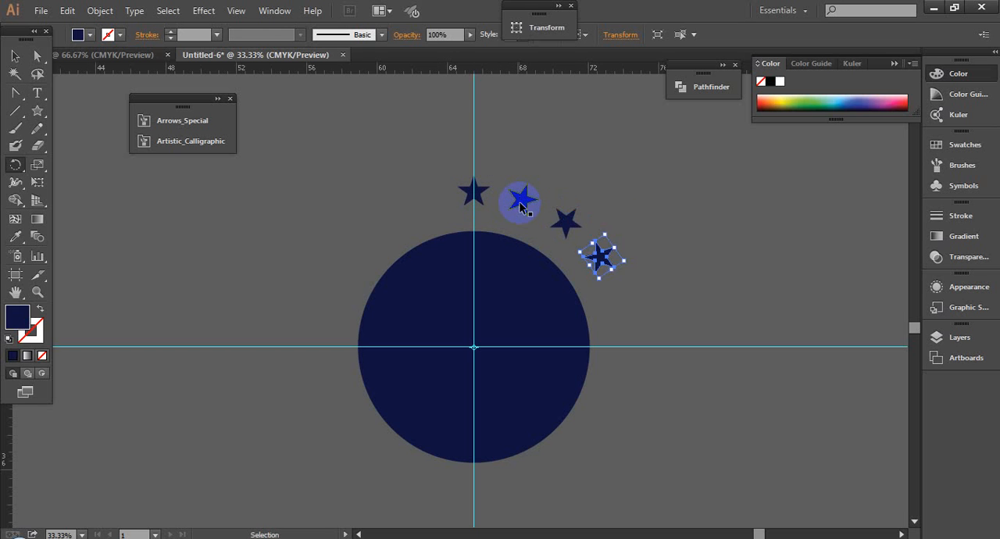
pyautogui.hotkey('ctrl', 'd')
pyautogui.hotkey('ctrl', 'd')
pyautogui.hotkey('ctrl', 'd')
pyautogui.hotkey('ctrl', 'd')
pyautogui.hotkey('ctrl', 'd')
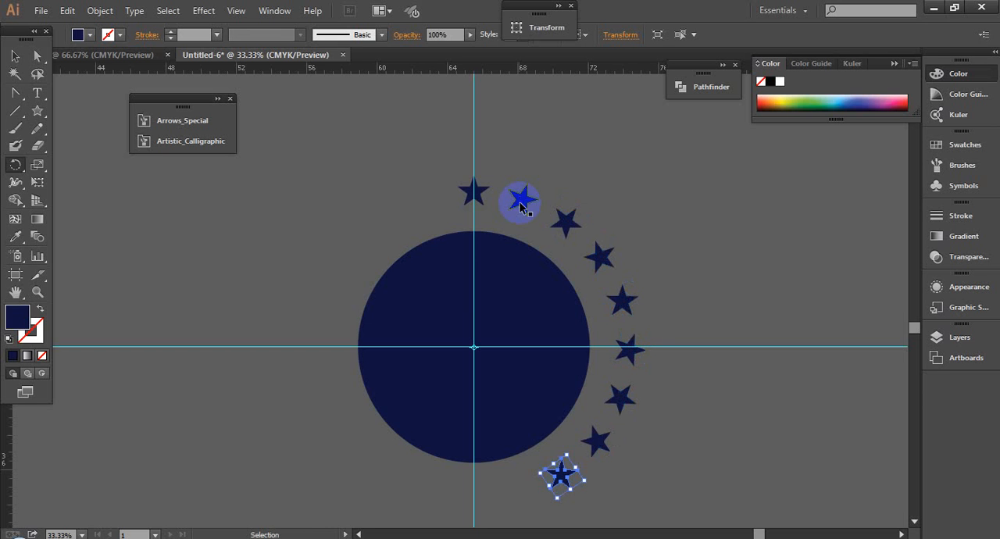
pyautogui.hotkey('ctrl', 'd')
pyautogui.hotkey('ctrl', 'd')
pyautogui.hotkey('ctrl', 'd')
pyautogui.hotkey('ctrl', 'd')
pyautogui.hotkey('ctrl', 'd')
pyautogui.hotkey('ctrl', 'd')
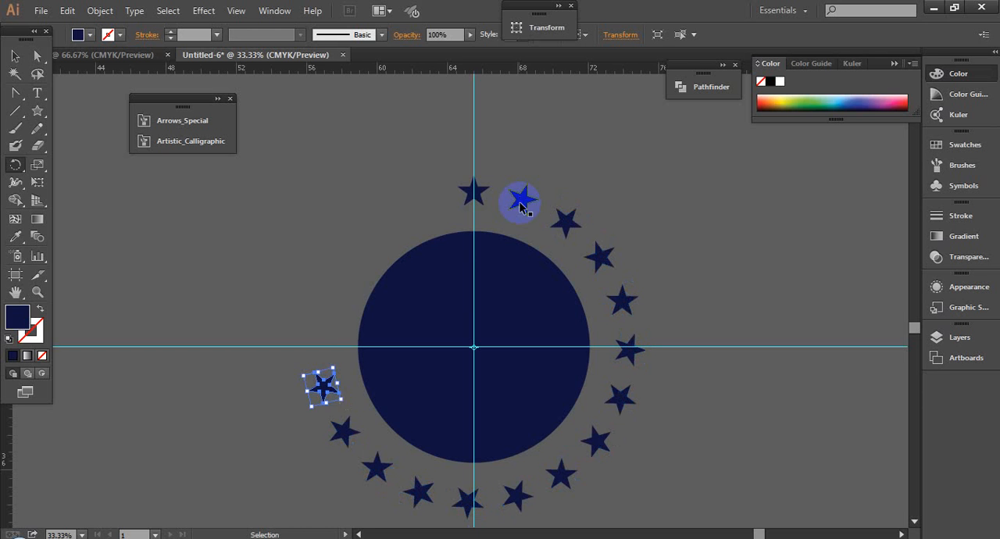
pyautogui.hotkey('ctrl', 'd')
pyautogui.hotkey('ctrl', 'd')
pyautogui.hotkey('ctrl', 'd')
pyautogui.hotkey('ctrl', 'd')
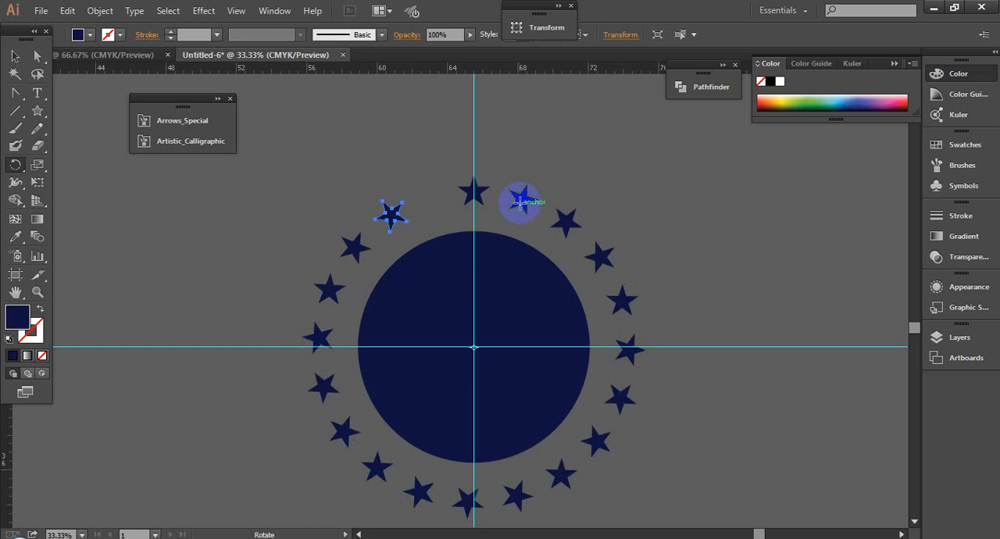
pyautogui.hotkey('ctrl', 'd')
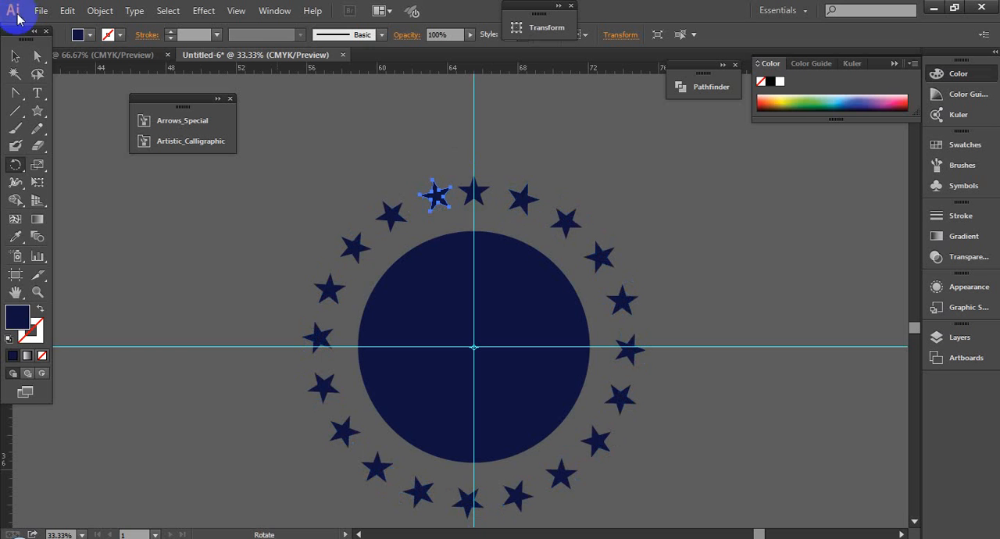
# - Check the star spacing above the circle and undo the repeated copies back to the first rotated star
pyautogui.click(11, 59)
pyautogui.click(408, 141)
pyautogui.hotkey('ctrl', 'space')
pyautogui.moveTo(321, 153); pyautogui.dragTo(617, 293)
pyautogui.click(318, 236)
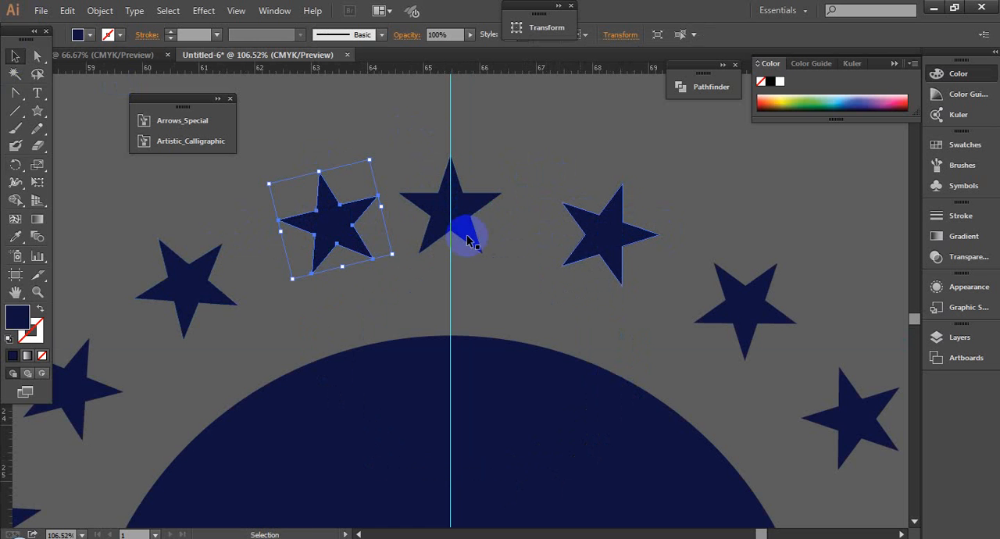
pyautogui.hotkey('ctrl', 'z')
pyautogui.hotkey('ctrl', 'z')
pyautogui.hotkey('ctrl', 'z')
pyautogui.hotkey('ctrl', 'z')
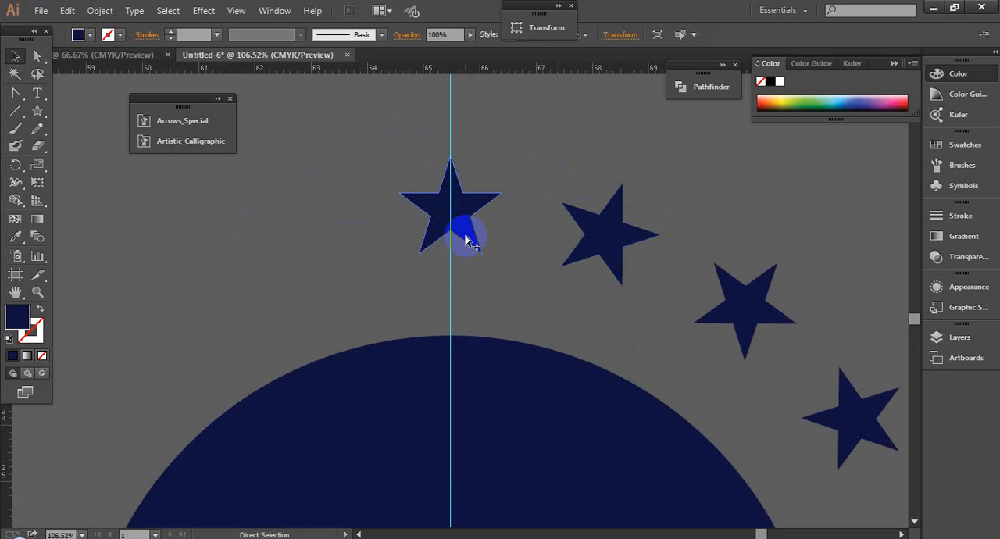
pyautogui.scroll(-4, 469, 239)
pyautogui.scroll(-1, 468, 239)
pyautogui.hotkey('ctrl', 'z')
pyautogui.hotkey('ctrl', 'z')
pyautogui.hotkey('ctrl', 'z')
pyautogui.hotkey('ctrl', 'z')
pyautogui.hotkey('ctrl', 'z')
pyautogui.hotkey('ctrl', 'z')
pyautogui.hotkey('ctrl', 'z')
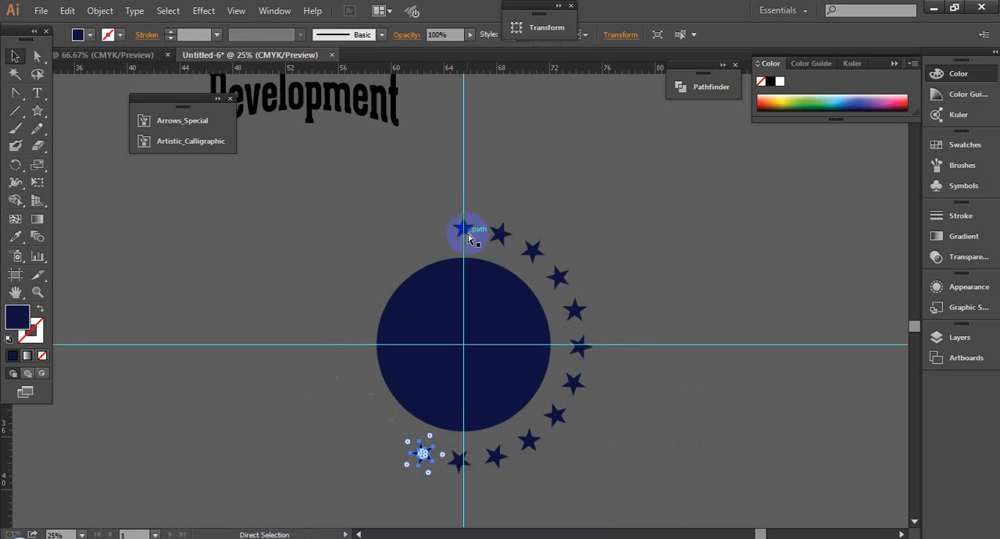
pyautogui.hotkey('ctrl', 'z')
pyautogui.hotkey('ctrl', 'z')
pyautogui.hotkey('ctrl', 'z')
pyautogui.hotkey('ctrl', 'z')
pyautogui.hotkey('ctrl', 'z')
pyautogui.hotkey('ctrl', 'z')
pyautogui.hotkey('ctrl', 'z')
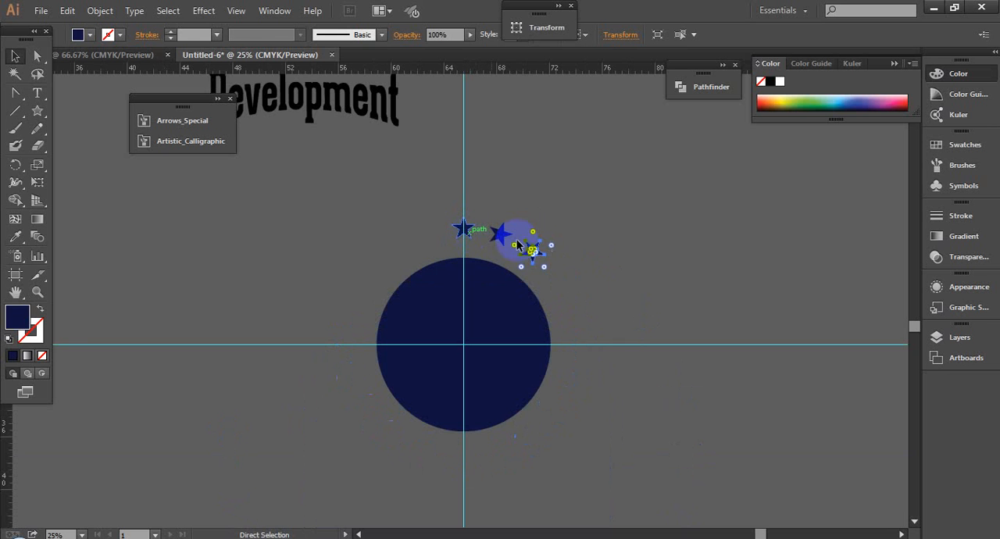
# - Select the first rotated star, repeat its rotated copy around the whole circle again, and inspect the spacing beside the original star
pyautogui.moveTo(502, 242); pyautogui.dragTo(500, 239)
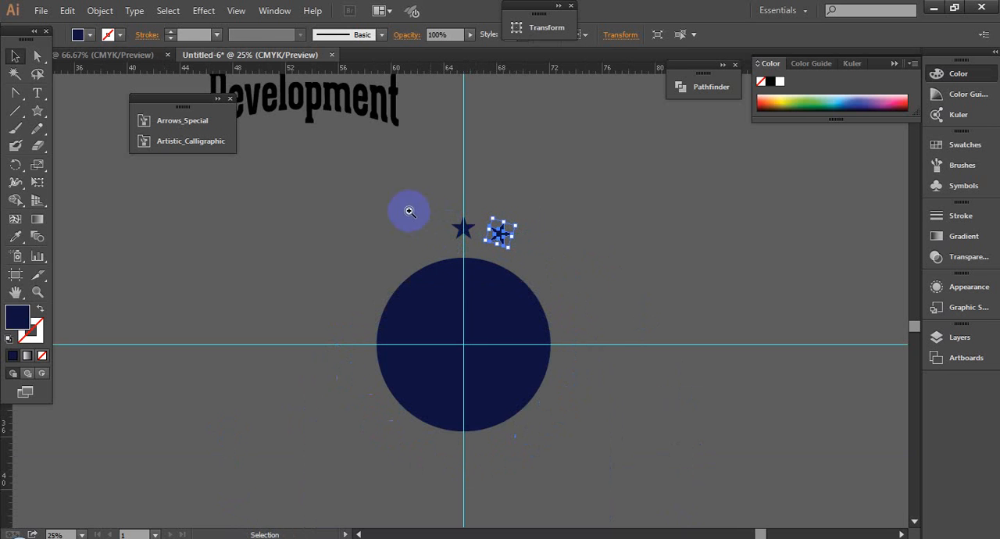
pyautogui.moveTo(412, 210); pyautogui.dragTo(556, 303)
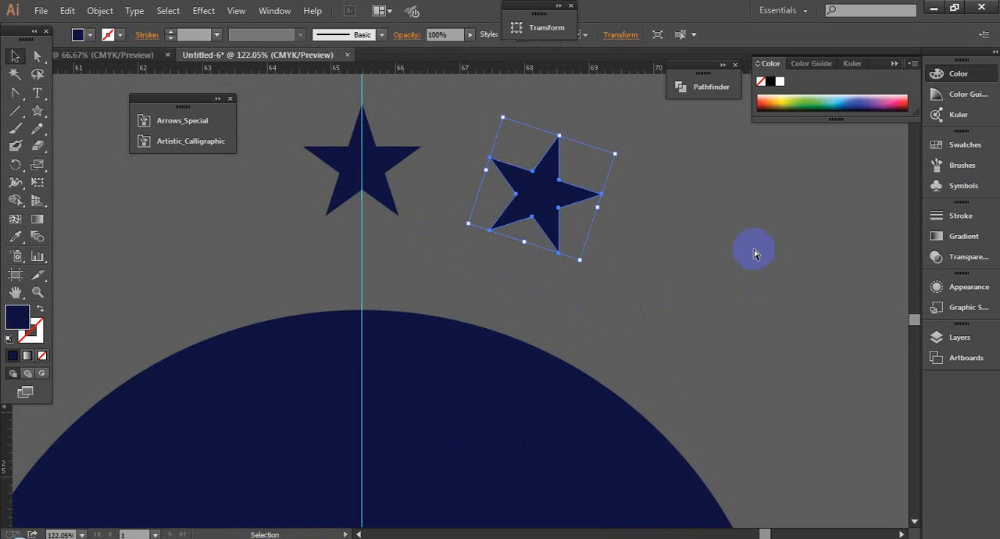
pyautogui.hotkey('ctrl', 'd')
pyautogui.hotkey('ctrl', 'd')
pyautogui.scroll(-3, 625, 243)
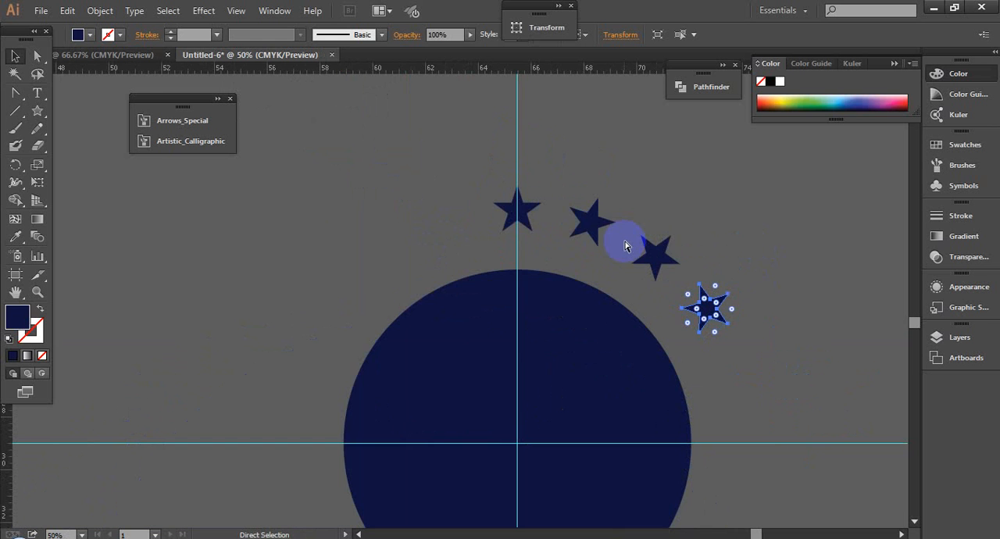
pyautogui.hotkey('ctrl', 'd')
pyautogui.hotkey('ctrl', 'd')
pyautogui.hotkey('ctrl', 'd')
pyautogui.scroll(-2, 625, 246)
pyautogui.hotkey('ctrl', 'd')
pyautogui.hotkey('ctrl', 'd')
pyautogui.hotkey('ctrl', 'd')
pyautogui.hotkey('ctrl', 'd')
pyautogui.hotkey('ctrl', 'd')
pyautogui.hotkey('ctrl', 'd')
pyautogui.hotkey('ctrl', 'd')
pyautogui.hotkey('ctrl', 'd')
pyautogui.hotkey('ctrl', 'd')
pyautogui.hotkey('ctrl', 'd')
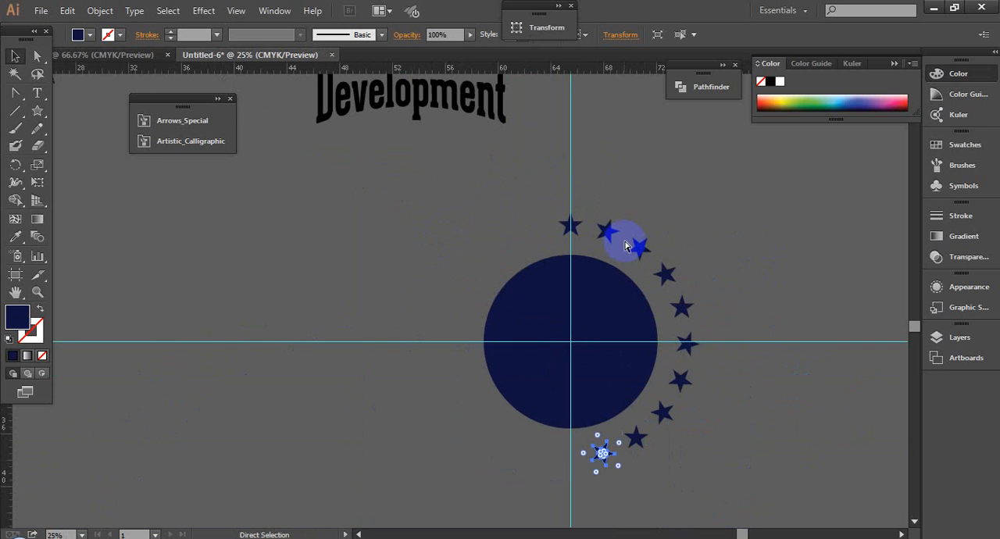
pyautogui.hotkey('ctrl', 'd')
pyautogui.hotkey('ctrl', 'd')
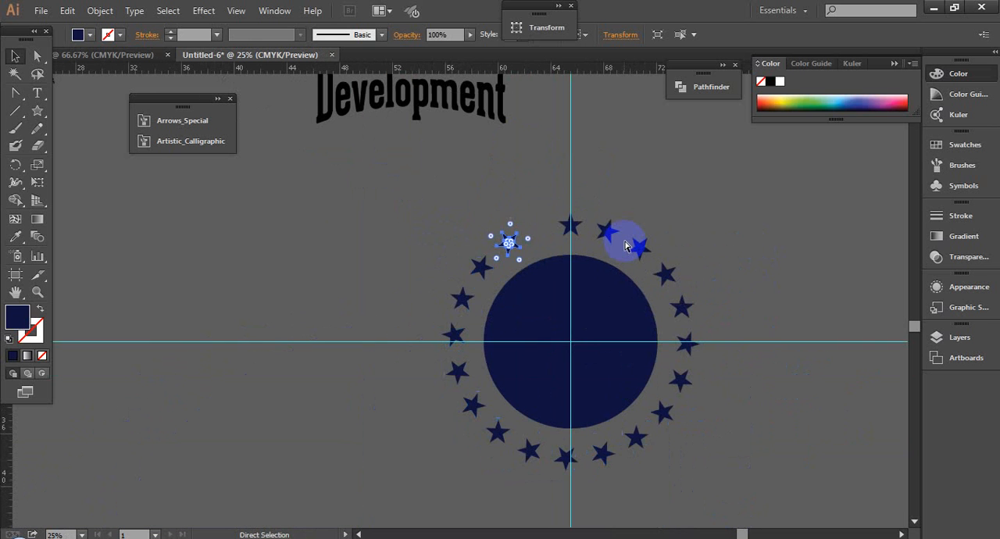
pyautogui.hotkey('ctrl', 'd')
pyautogui.hotkey('ctrl', 'space')
pyautogui.moveTo(440, 192); pyautogui.dragTo(613, 321)
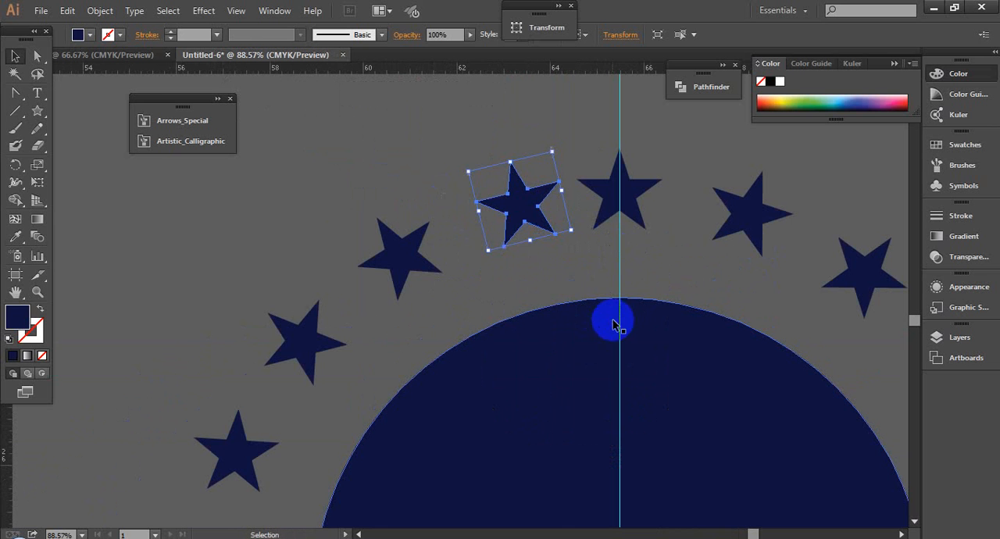
# - Move the first star clockwise of the top one about 0.34 in horizontally towards the top star
pyautogui.click(679, 170)
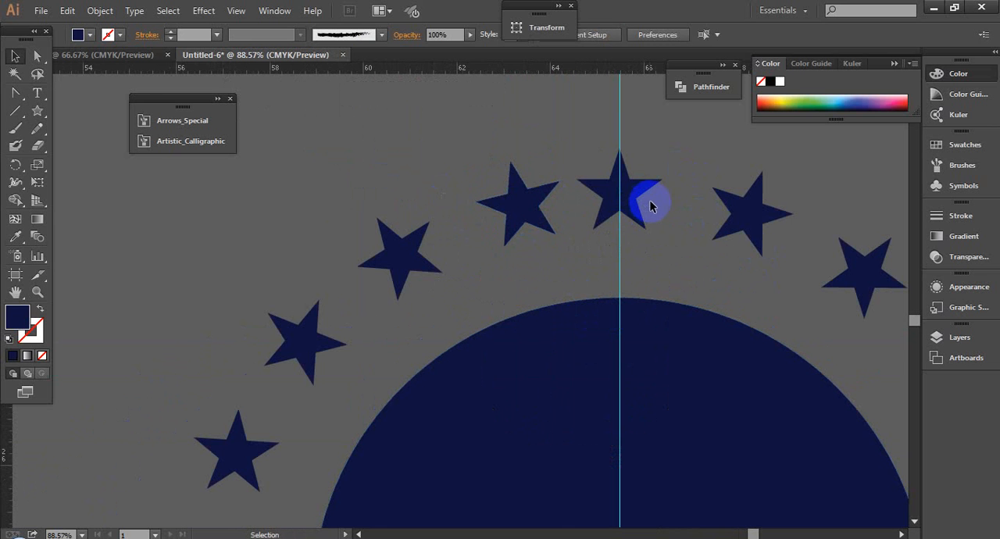
pyautogui.press('space')
pyautogui.moveTo(680, 196); pyautogui.dragTo(630, 180)
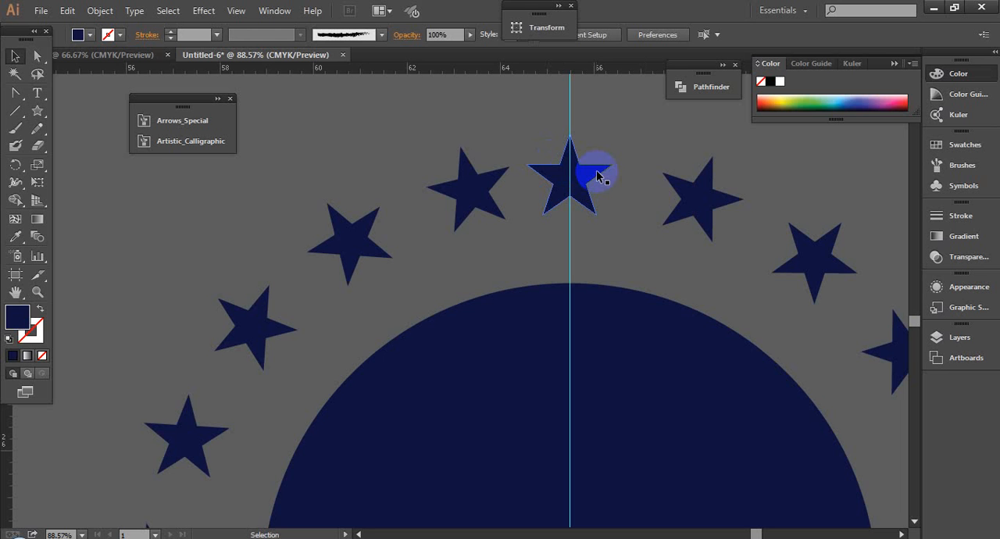
pyautogui.moveTo(688, 201); pyautogui.dragTo(667, 202)
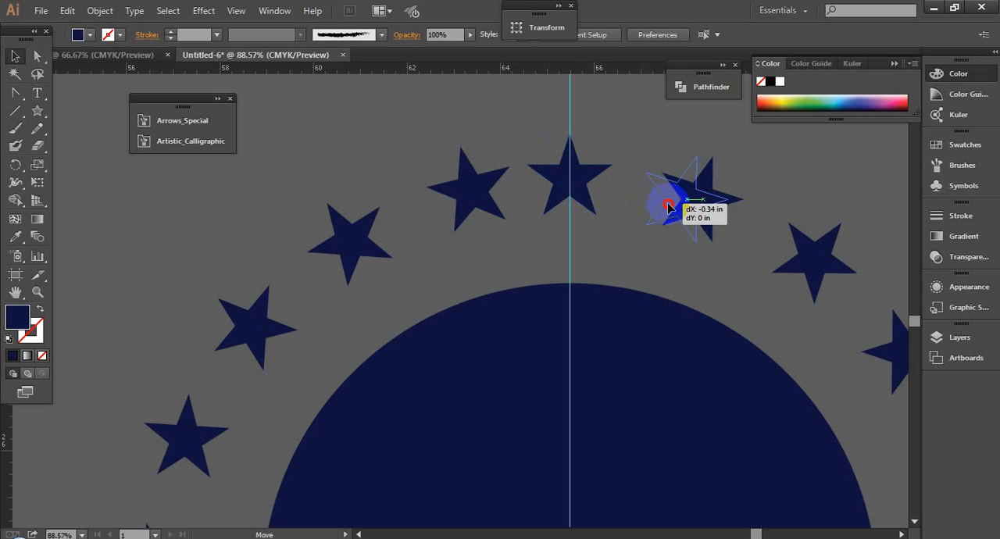
pyautogui.press('ctrl')
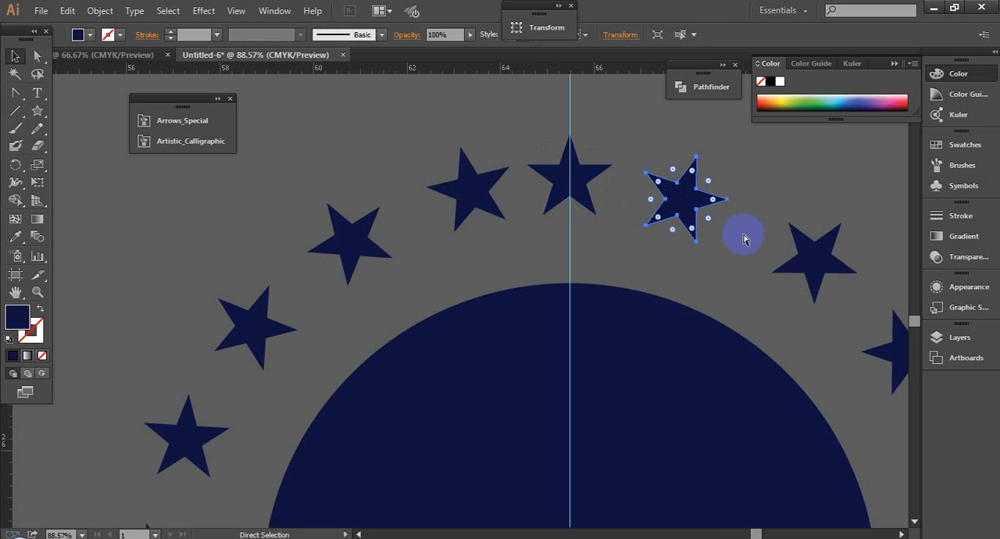
pyautogui.scroll(-3, 744, 238)
pyautogui.click(660, 290)
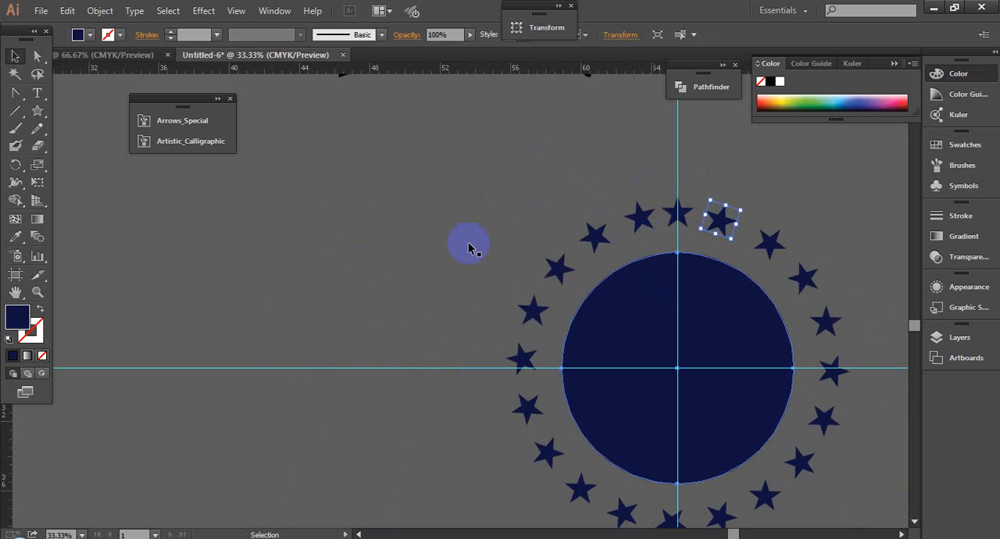
# - Undo the star shift, the whole ring of repeated copies and the original star, leaving only the navy circle
pyautogui.moveTo(499, 403); pyautogui.dragTo(524, 407)
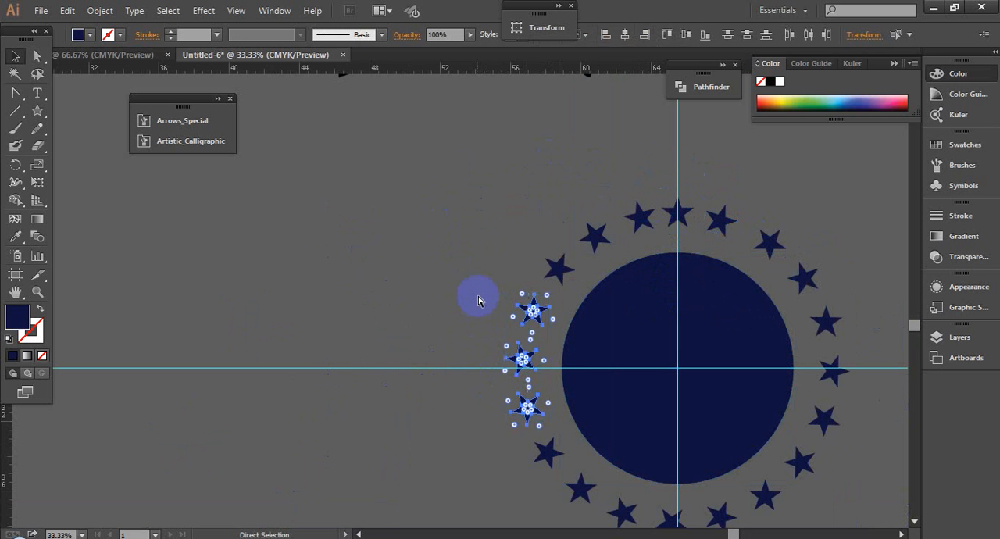
pyautogui.hotkey('ctrl', 'z')
pyautogui.hotkey('ctrl', 'z')
pyautogui.hotkey('ctrl', 'z')
pyautogui.hotkey('ctrl', 'z')
pyautogui.hotkey('ctrl', 'z')
pyautogui.hotkey('ctrl', 'z')
pyautogui.hotkey('ctrl', 'z')
pyautogui.hotkey('ctrl', 'z')
pyautogui.hotkey('ctrl', 'z')
pyautogui.hotkey('ctrl', 'z')
pyautogui.hotkey('ctrl', 'z')
pyautogui.hotkey('ctrl', 'z')
pyautogui.hotkey('ctrl', 'z')
pyautogui.hotkey('ctrl', 'z')
pyautogui.hotkey('ctrl', 'z')
pyautogui.hotkey('ctrl', 'z')
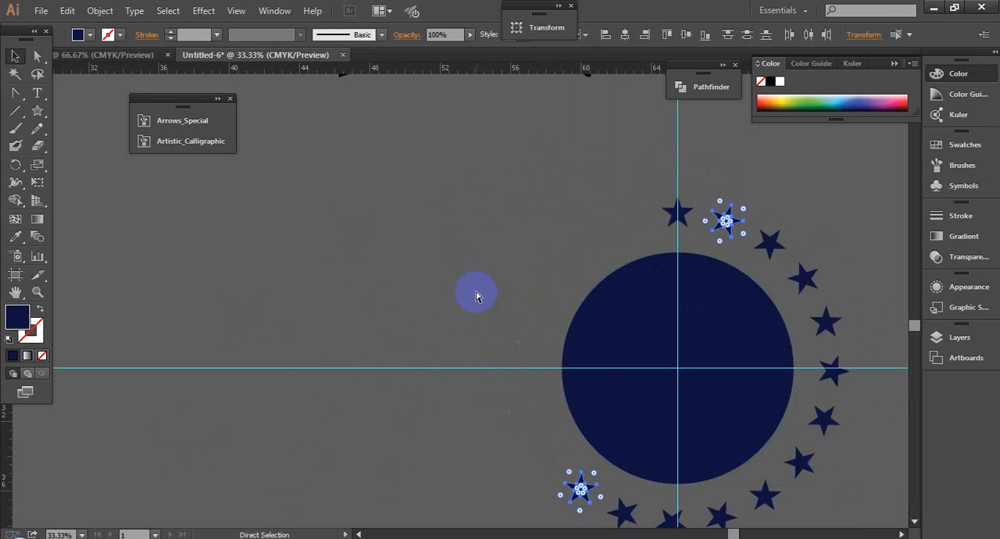
pyautogui.hotkey('ctrl', 'z')
pyautogui.hotkey('ctrl', 'z')
pyautogui.hotkey('ctrl', 'z')
pyautogui.hotkey('ctrl', 'z')
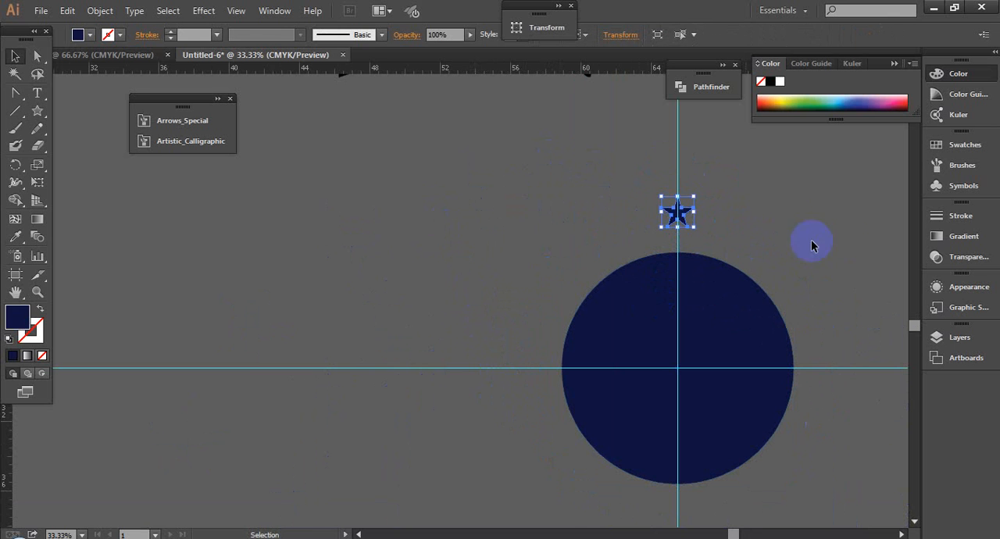
pyautogui.hotkey('ctrl', 'z')
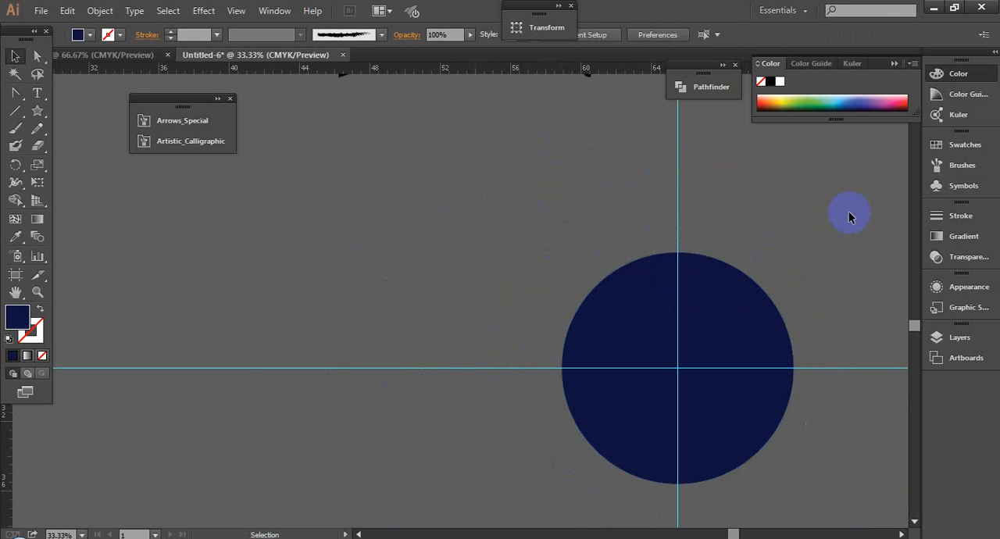
# - Draw a slightly larger five-pointed star centered on the vertical guide just above the navy circle
pyautogui.click(36, 110)
pyautogui.moveTo(677, 207); pyautogui.dragTo(681, 225)
pyautogui.click(14, 58)
pyautogui.click(408, 251)
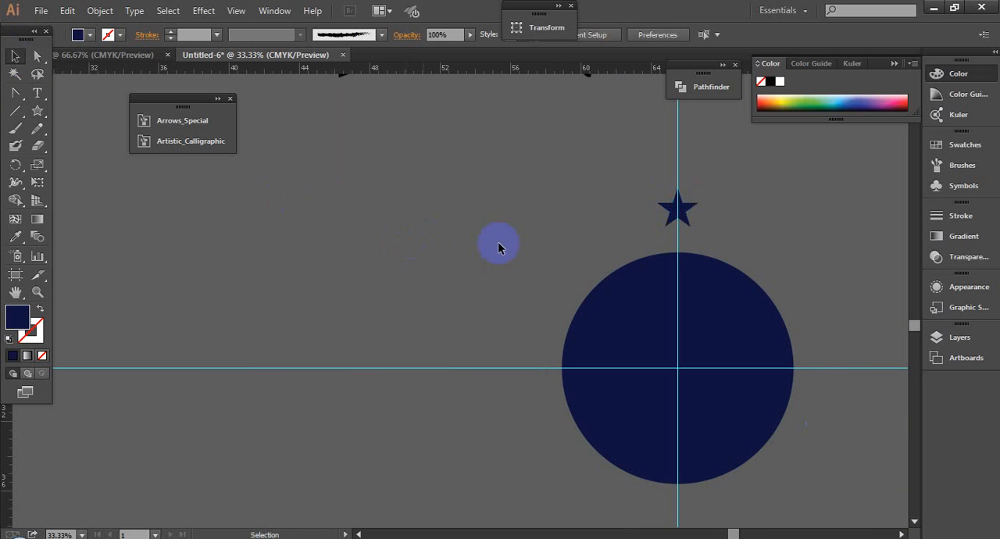
pyautogui.press('space')
pyautogui.moveTo(522, 239); pyautogui.dragTo(410, 224)
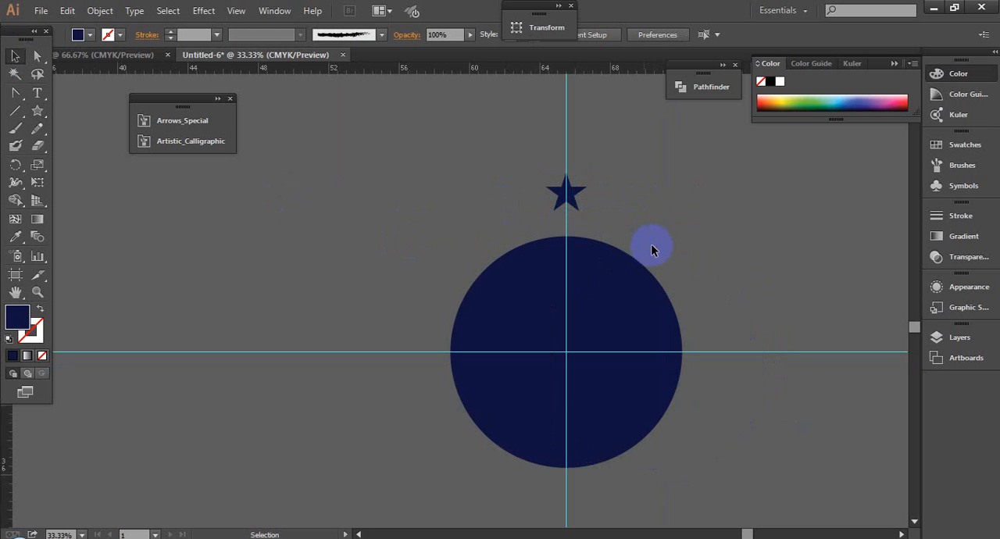
pyautogui.click(602, 319)
pyautogui.click(602, 319)
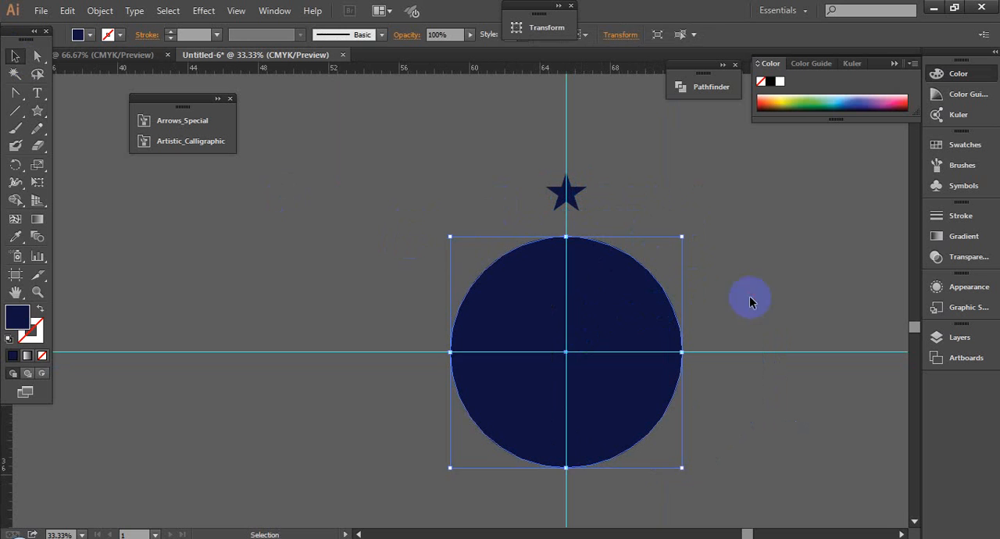
pyautogui.click(687, 300)
pyautogui.click(621, 292)
pyautogui.click(618, 314)
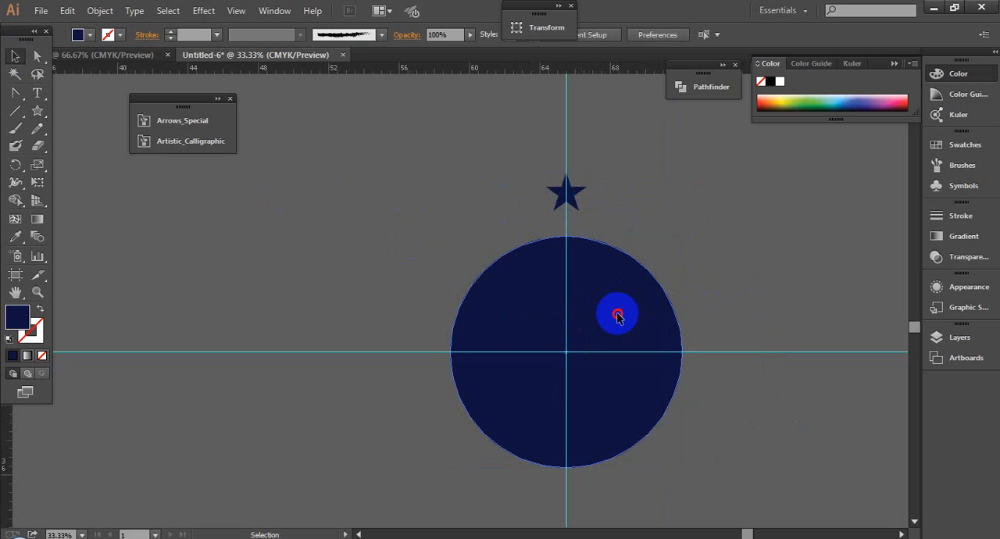
# - Delete the star and draw a small circle in its place on the vertical guide, just above the large navy circle
pyautogui.click(579, 200)
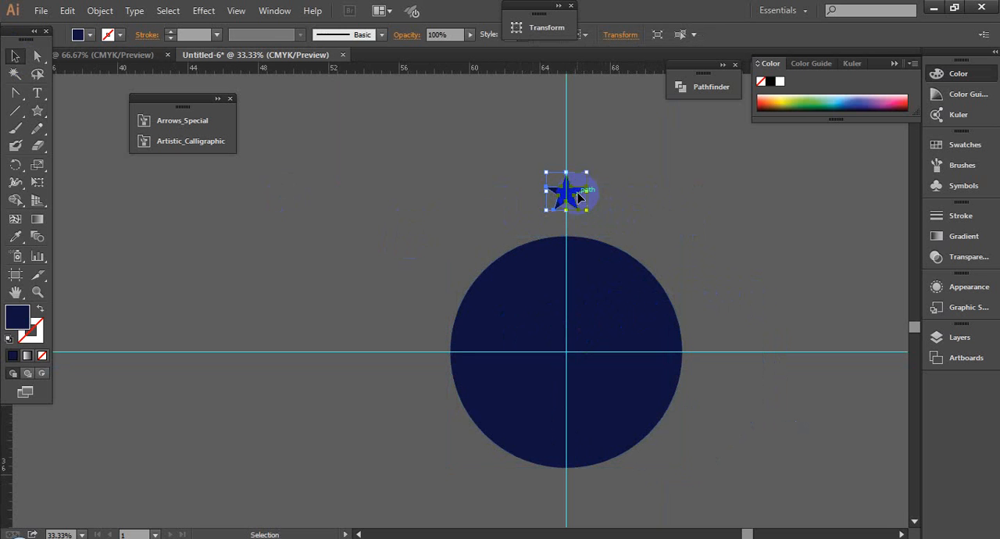
pyautogui.press('Delete')
pyautogui.moveTo(37, 110); pyautogui.dragTo(59, 148)
pyautogui.moveTo(566, 214); pyautogui.dragTo(567, 226)
pyautogui.click(15, 56)
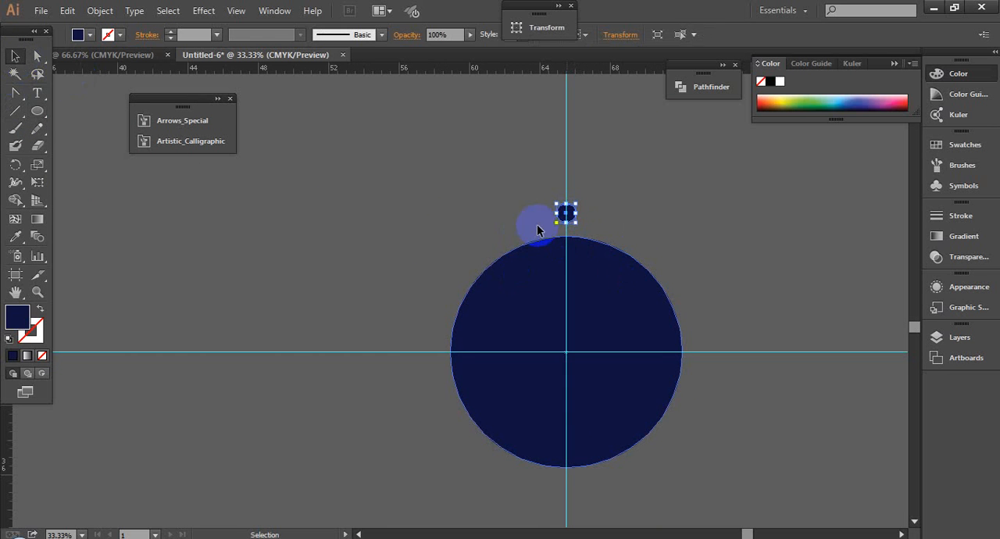
pyautogui.click(750, 312)
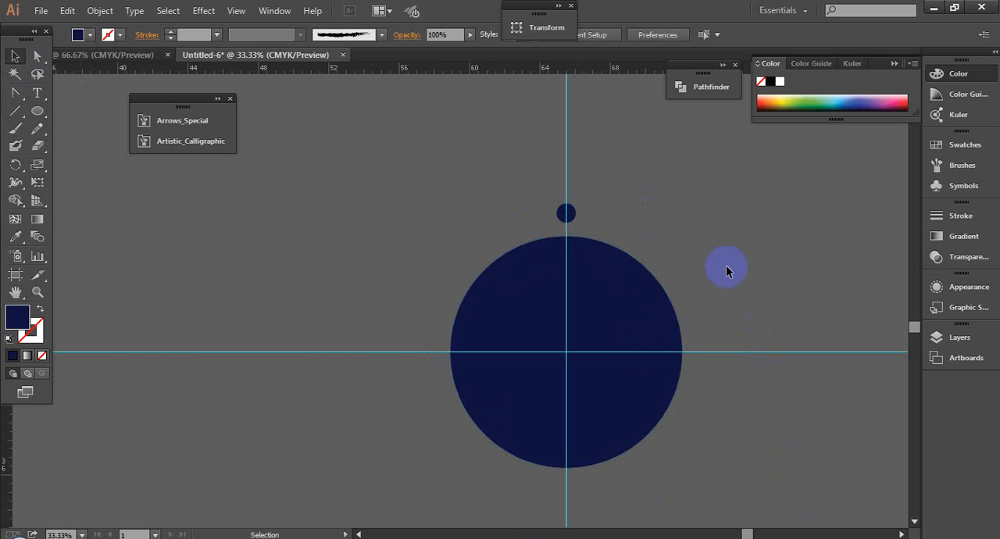
pyautogui.click(613, 330)
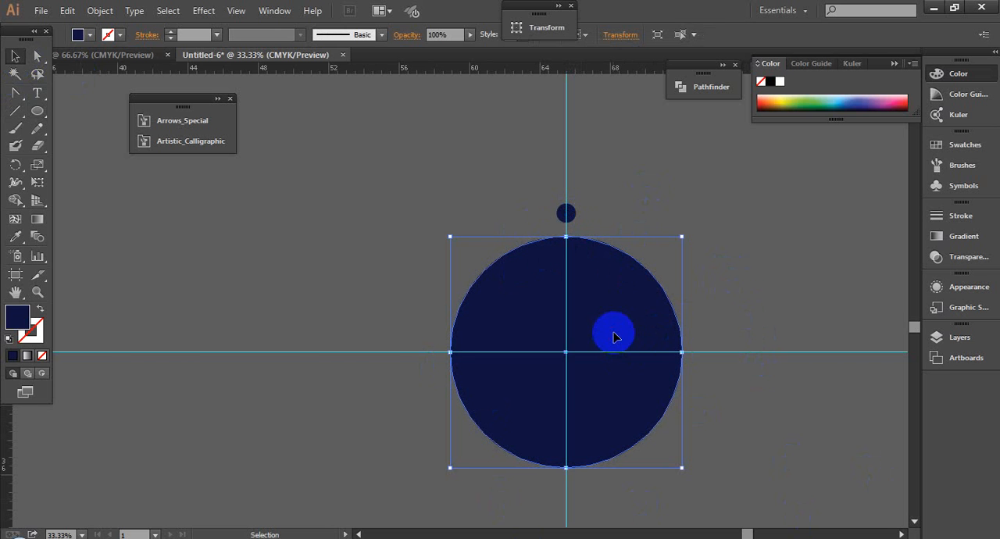
pyautogui.moveTo(294, 312); pyautogui.dragTo(345, 402)
pyautogui.click(648, 330)
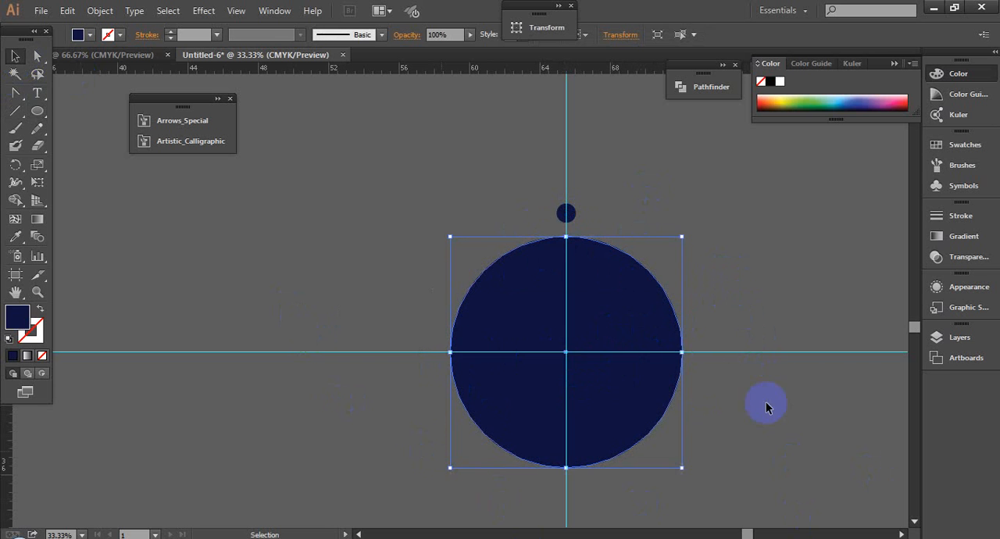
pyautogui.click(763, 428)
pyautogui.click(625, 318)
pyautogui.click(750, 292)
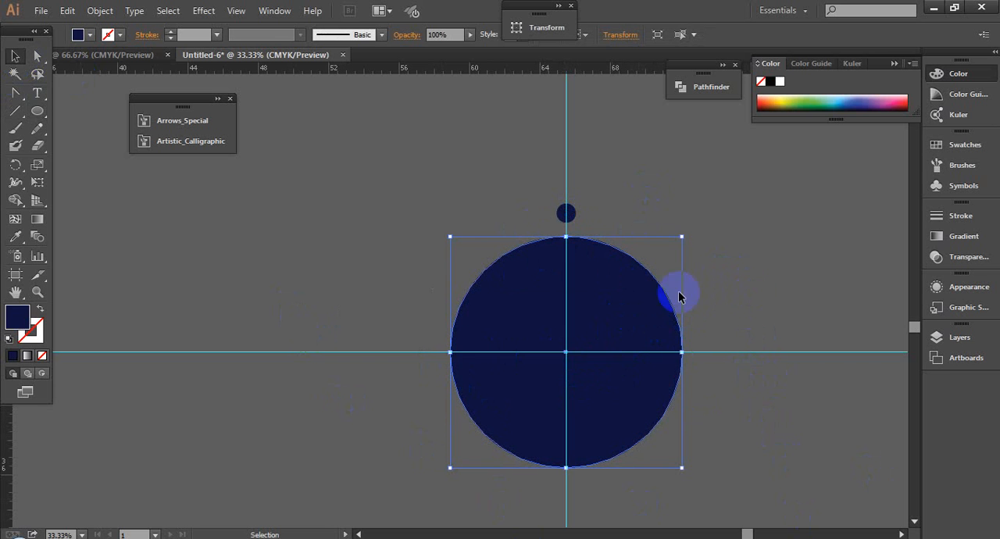
pyautogui.click(625, 304)
pyautogui.click(566, 213)
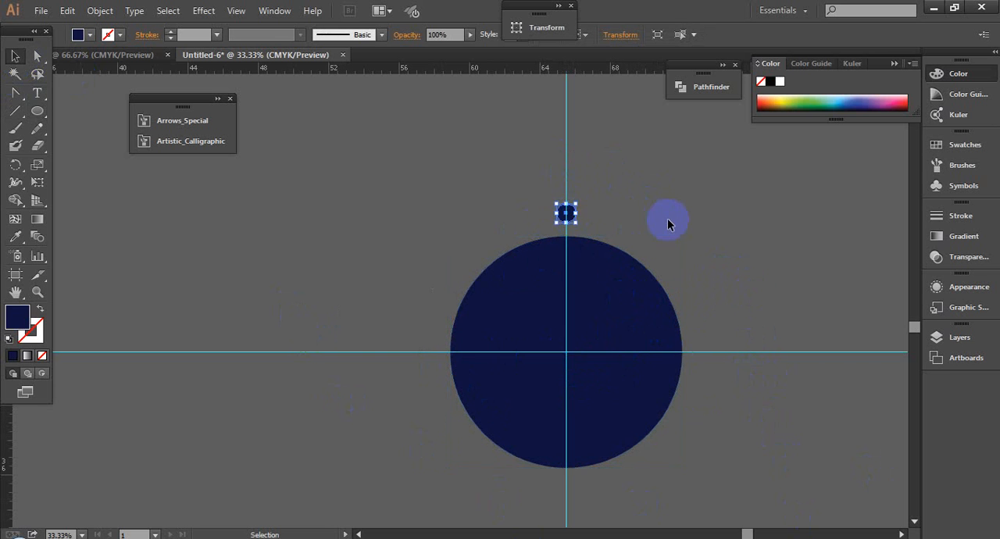
pyautogui.click(667, 223)
pyautogui.click(572, 214)
pyautogui.click(694, 228)
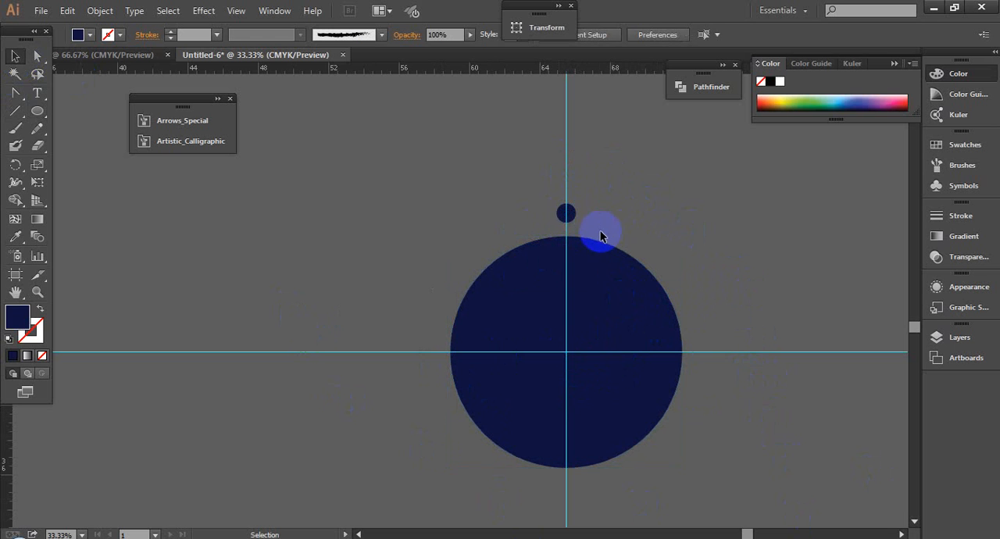
# - Rotate a copy of the small circle clockwise next to the original, using the large circle's center as the pivot
pyautogui.click(572, 220)
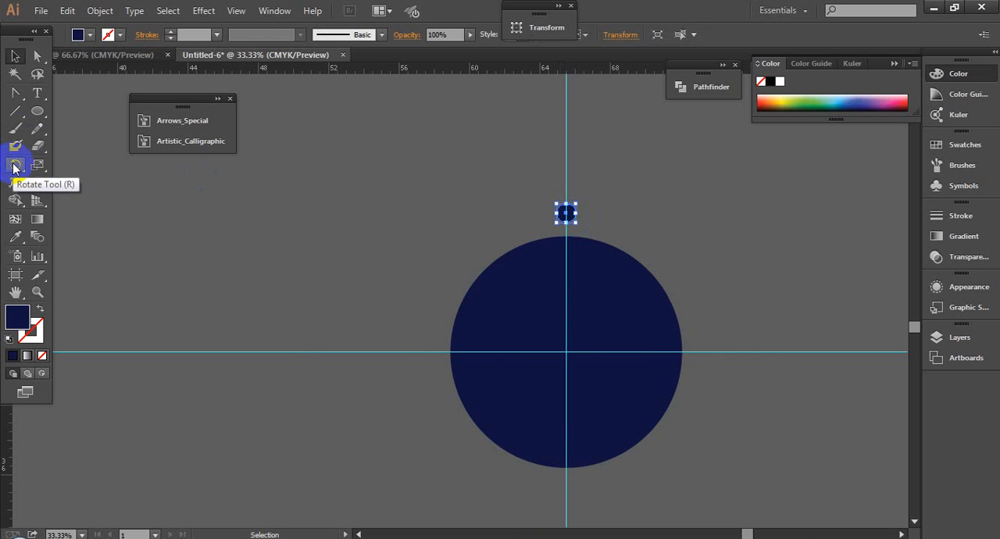
pyautogui.hotkey('ctrl', 'r')
pyautogui.moveTo(14, 166); pyautogui.dragTo(90, 166)
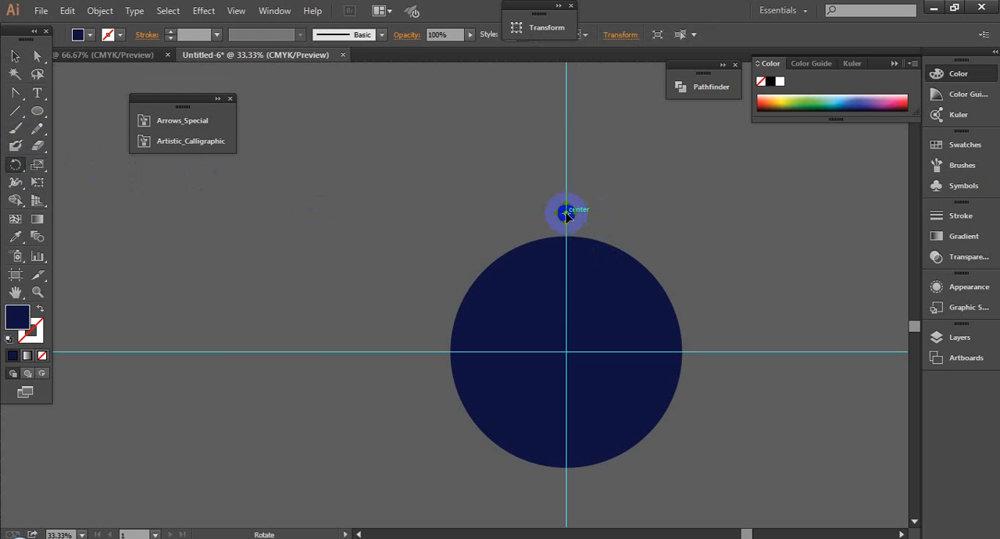
pyautogui.moveTo(567, 213); pyautogui.dragTo(565, 351)
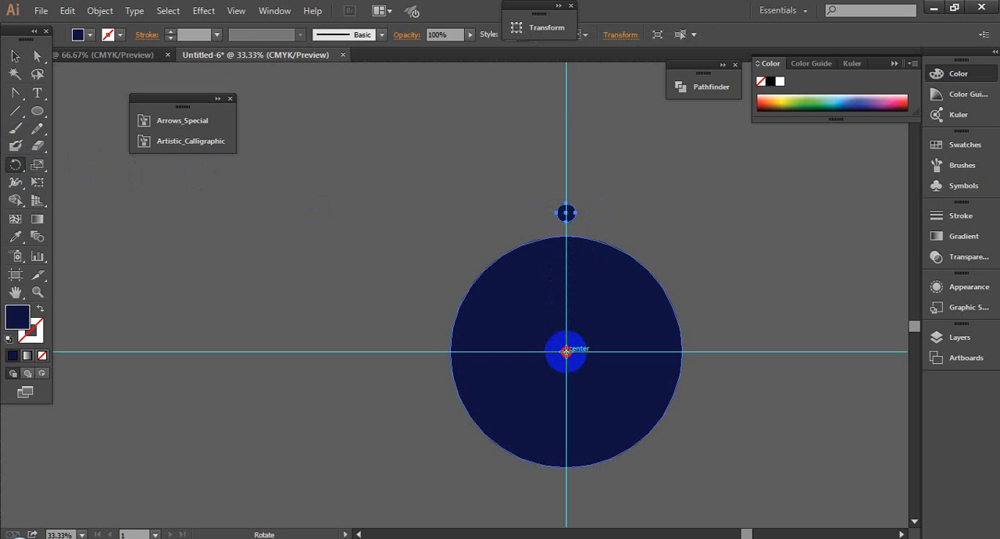
pyautogui.moveTo(565, 352); pyautogui.dragTo(604, 301)
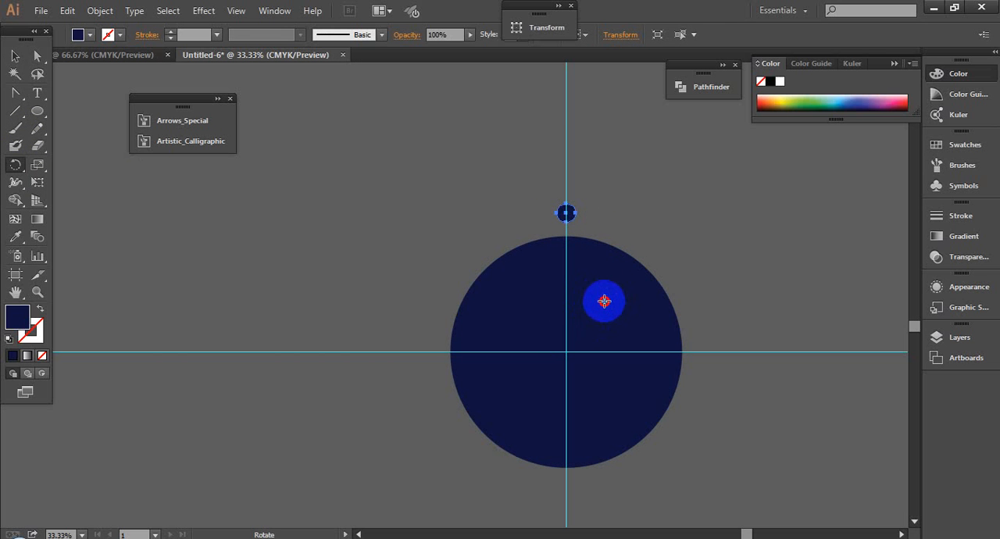
pyautogui.moveTo(604, 300); pyautogui.dragTo(565, 350)
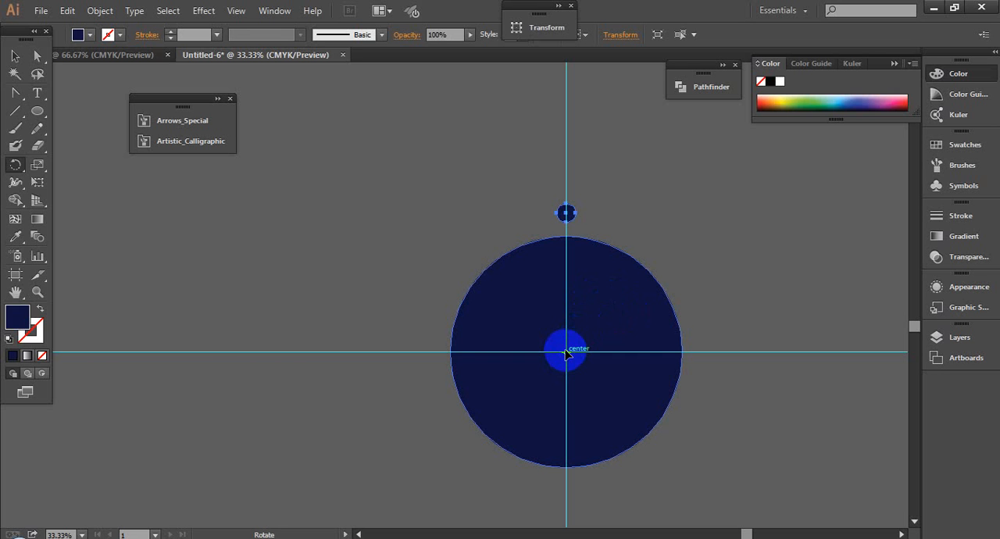
pyautogui.moveTo(565, 353); pyautogui.dragTo(599, 227)
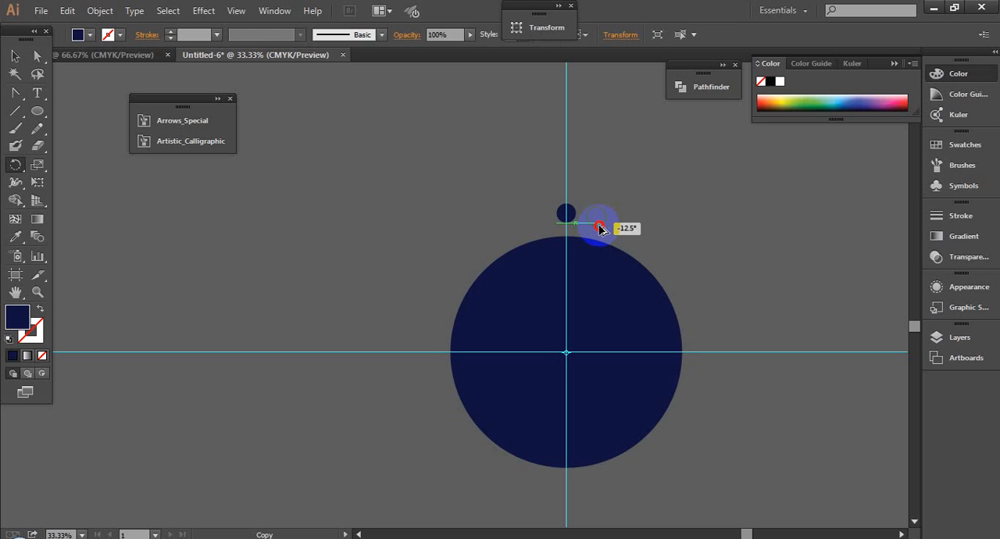
pyautogui.moveTo(600, 225); pyautogui.dragTo(602, 223)
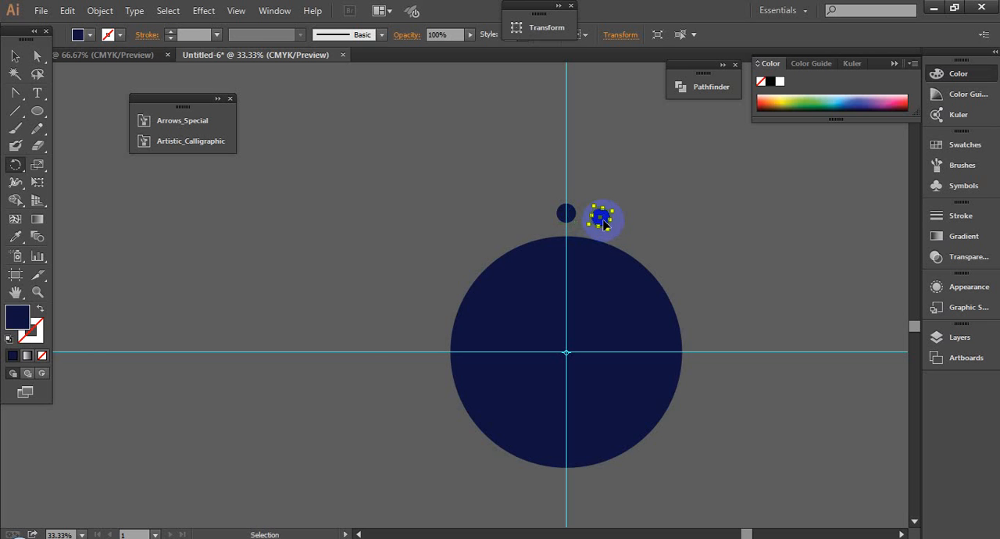
# - Repeat the rotated small-circle copy around the large navy circle until the dots form a full ring, and deselect
pyautogui.hotkey('ctrl', 'd')
pyautogui.hotkey('ctrl', 'd')
pyautogui.hotkey('ctrl', 'd')
pyautogui.hotkey('ctrl', 'd')
pyautogui.hotkey('ctrl', 'd')
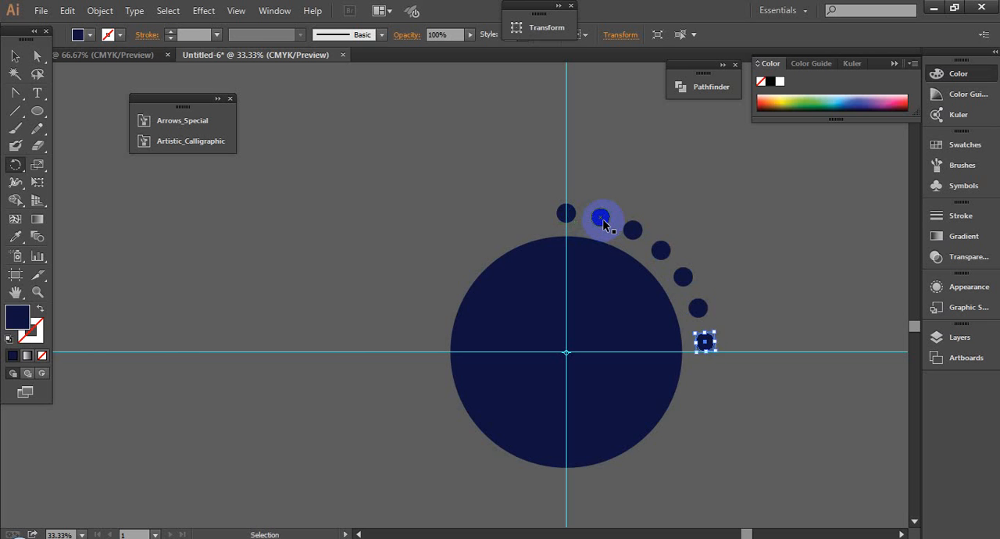
pyautogui.hotkey('ctrl', 'd')
pyautogui.hotkey('ctrl', 'd')
pyautogui.hotkey('ctrl', 'd')
pyautogui.hotkey('ctrl', 'd')
pyautogui.hotkey('ctrl', 'd')
pyautogui.hotkey('ctrl', 'd')
pyautogui.hotkey('ctrl', 'd')
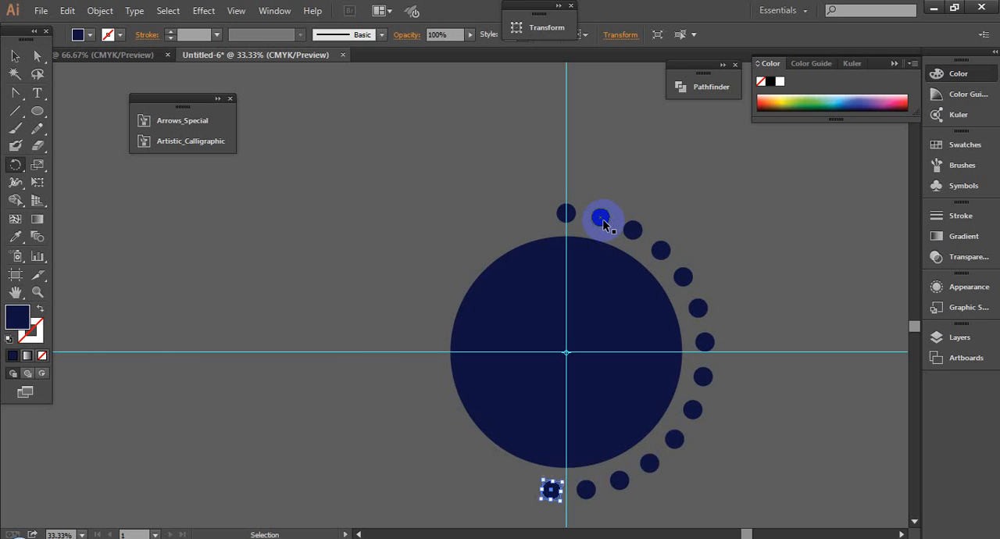
pyautogui.hotkey('ctrl', 'd')
pyautogui.hotkey('ctrl', 'd')
pyautogui.hotkey('ctrl', 'd')
pyautogui.hotkey('ctrl', 'd')
pyautogui.hotkey('ctrl', 'd')
pyautogui.hotkey('ctrl', 'd')
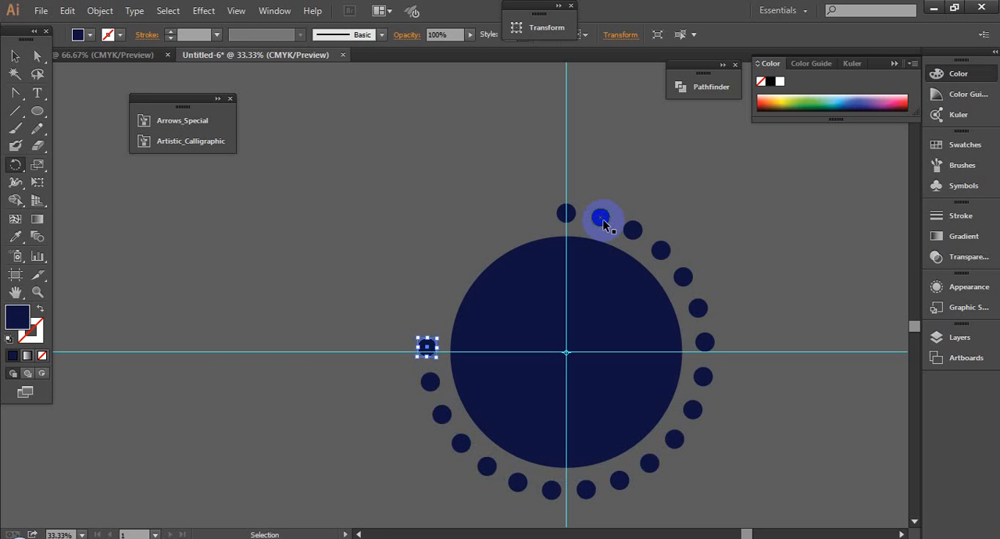
pyautogui.hotkey('ctrl', 'd')
pyautogui.hotkey('ctrl', 'd')
pyautogui.hotkey('ctrl', 'd')
pyautogui.hotkey('ctrl', 'd')
pyautogui.hotkey('ctrl', 'd')
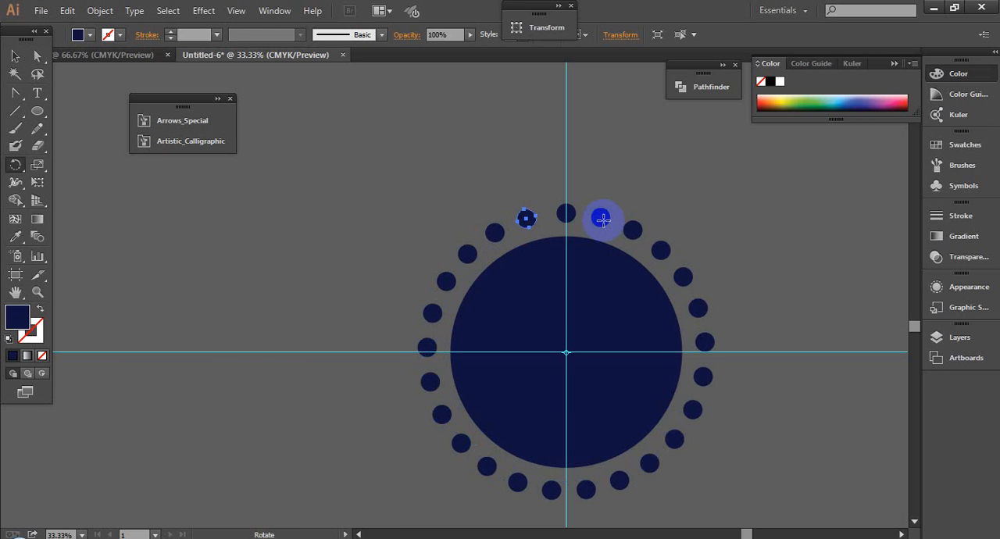
pyautogui.click(15, 57)
pyautogui.click(303, 279)
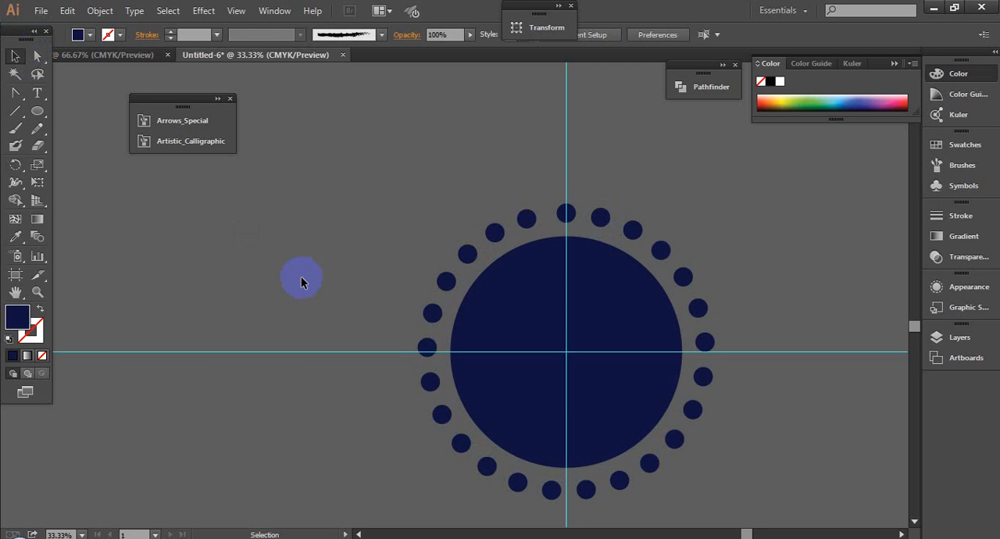
pyautogui.scroll(-1, 301, 276)
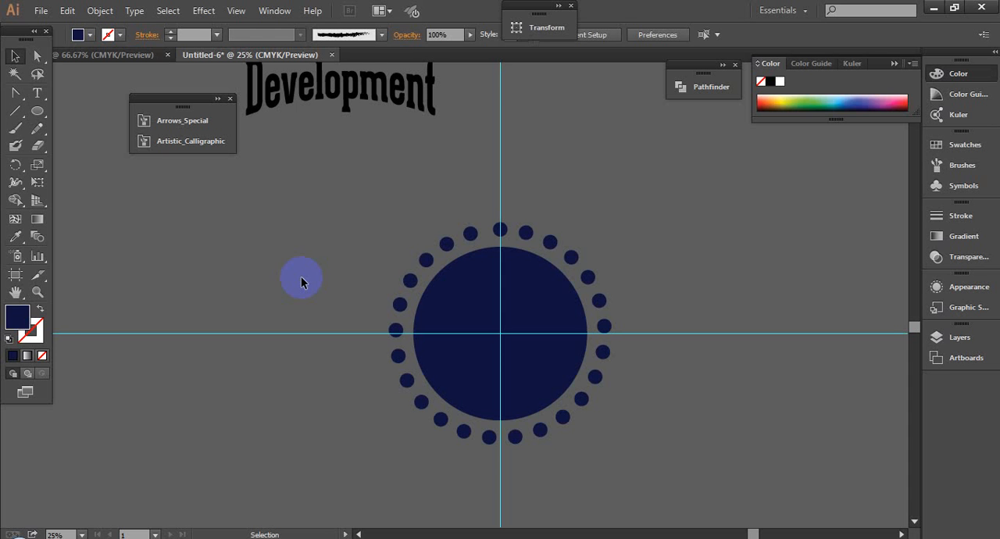
pyautogui.click(161, 537)
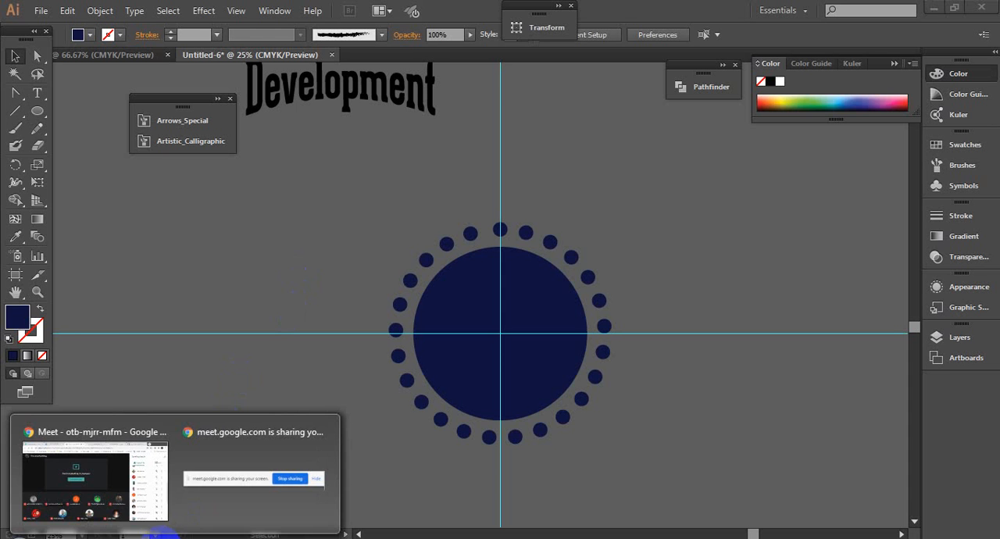
pyautogui.click(704, 427)
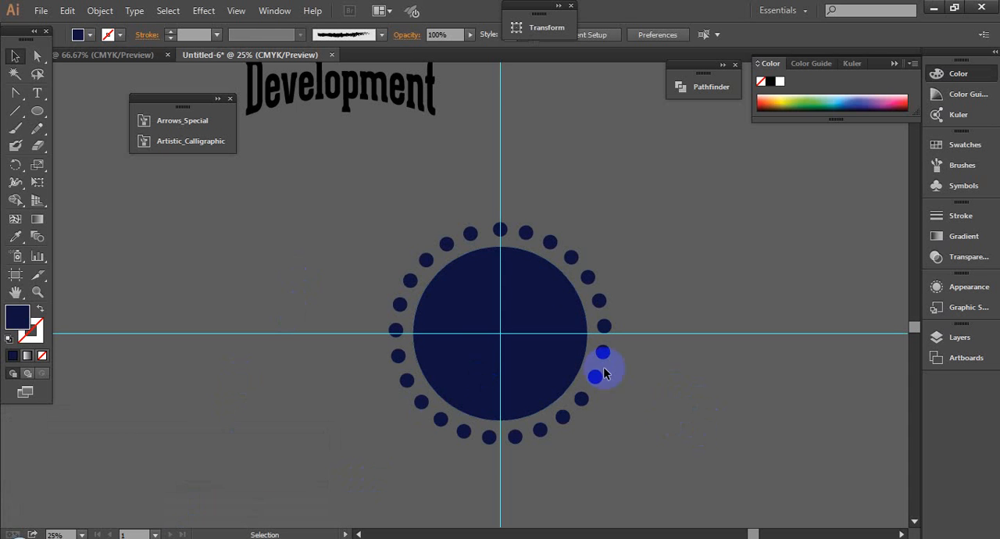
# - Draw a small circle in the empty area to the upper right of the dotted navy badge
pyautogui.click(548, 312)
pyautogui.moveTo(568, 300); pyautogui.dragTo(390, 299)
pyautogui.click(608, 252)
pyautogui.moveTo(37, 110); pyautogui.dragTo(92, 145)
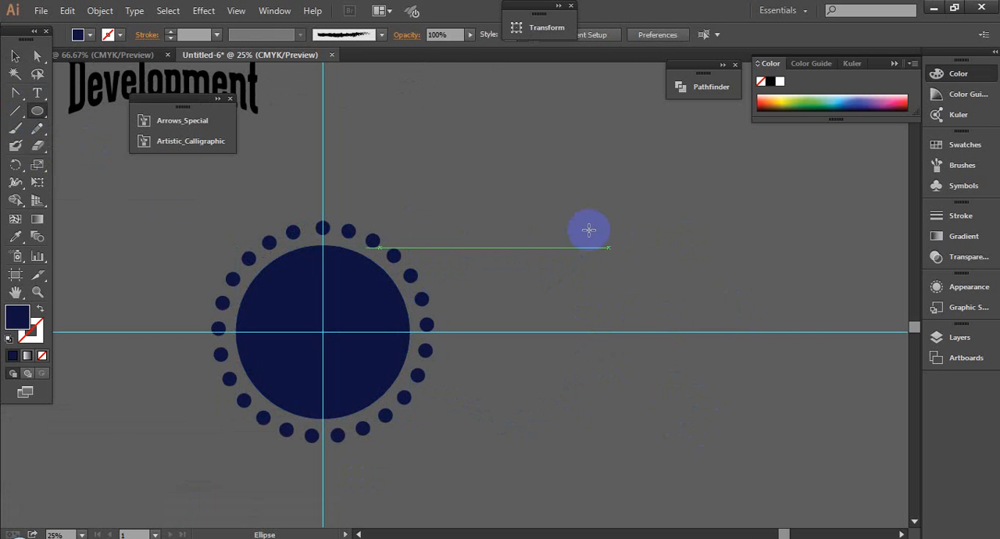
pyautogui.moveTo(589, 230); pyautogui.dragTo(603, 237)
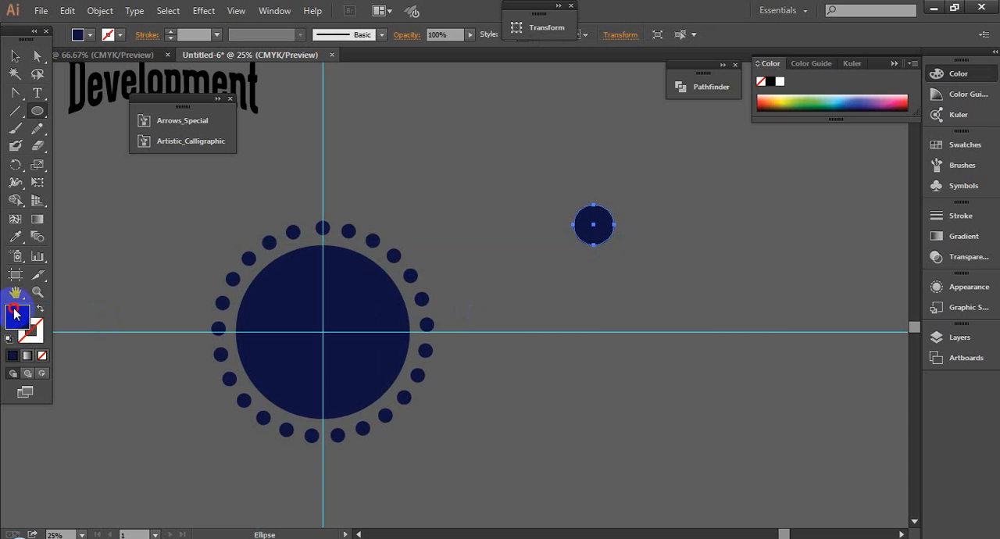
# - Fill the new small circle with the dark maroon color #3d000c
pyautogui.doubleClick(15, 312)
pyautogui.click(258, 272)
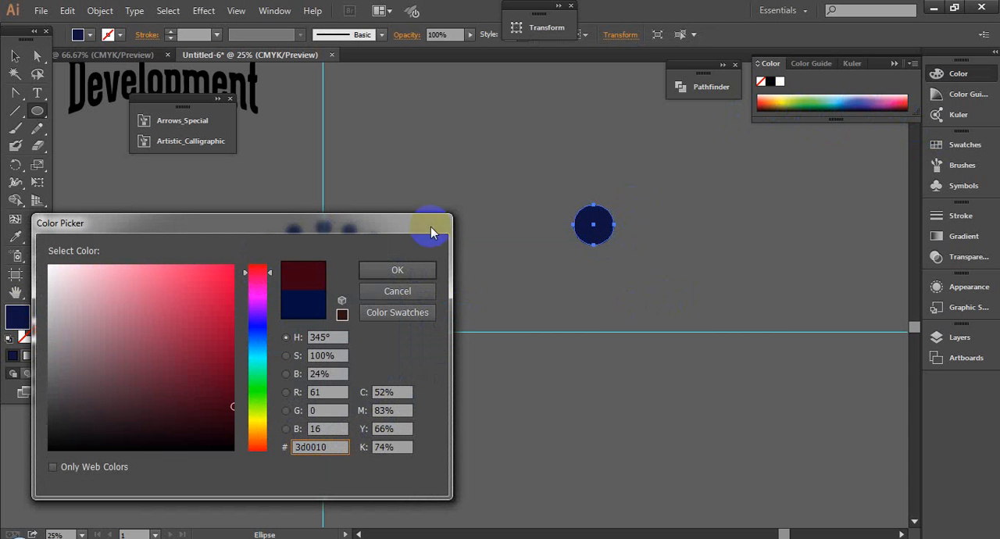
pyautogui.click(256, 269)
pyautogui.click(408, 274)
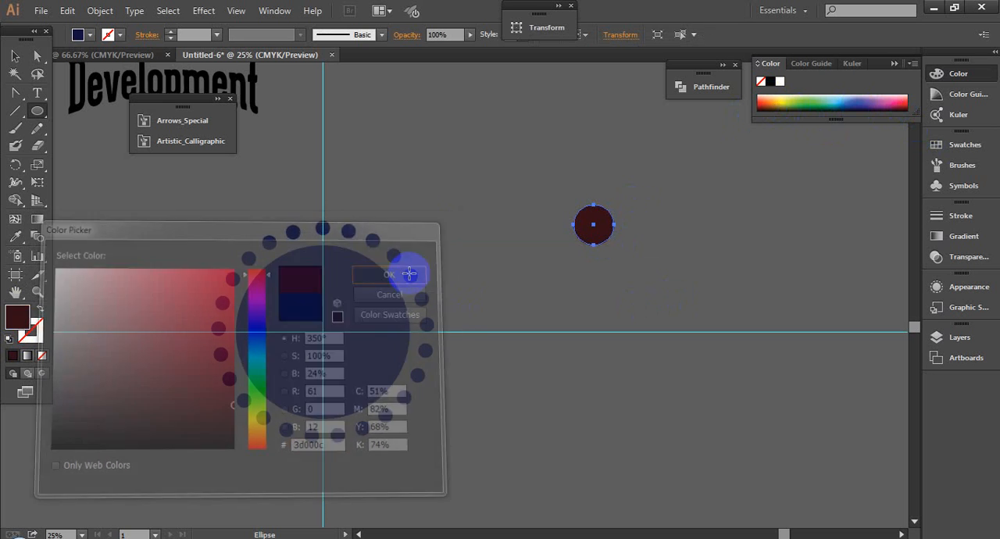
# - Recolor the small circle red by sampling the red end of the color spectrum with the Eyedropper
pyautogui.click(16, 237)
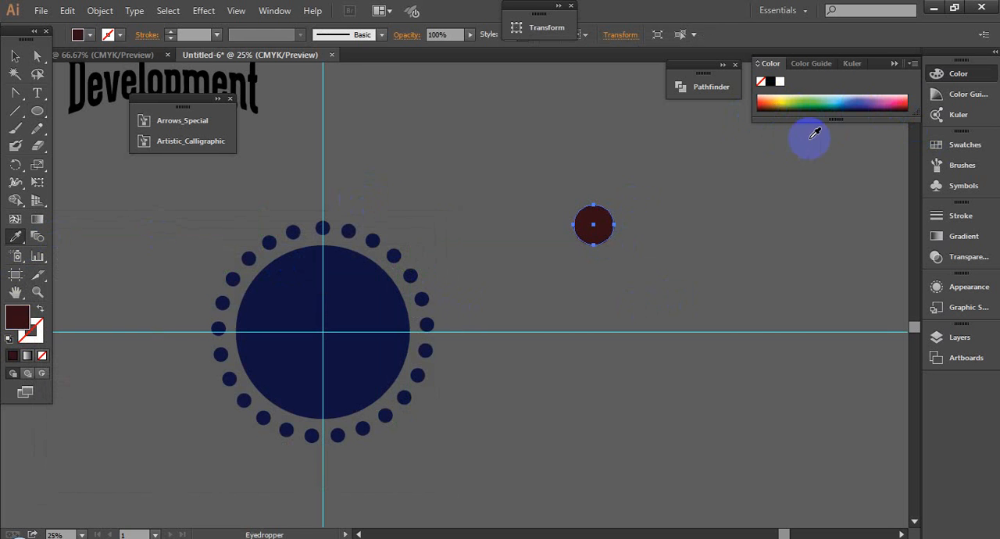
pyautogui.click(794, 102)
pyautogui.click(763, 104)
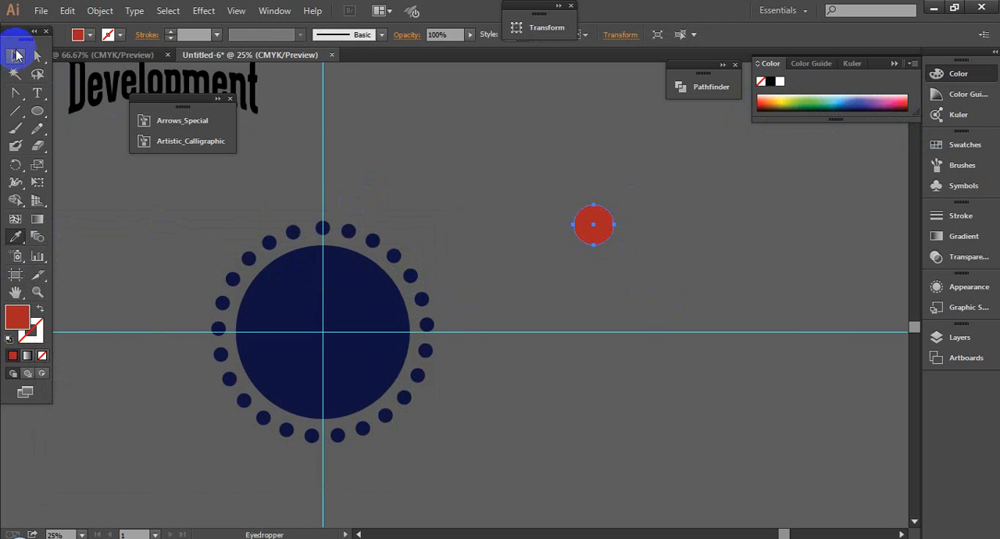
pyautogui.click(15, 55)
pyautogui.click(16, 234)
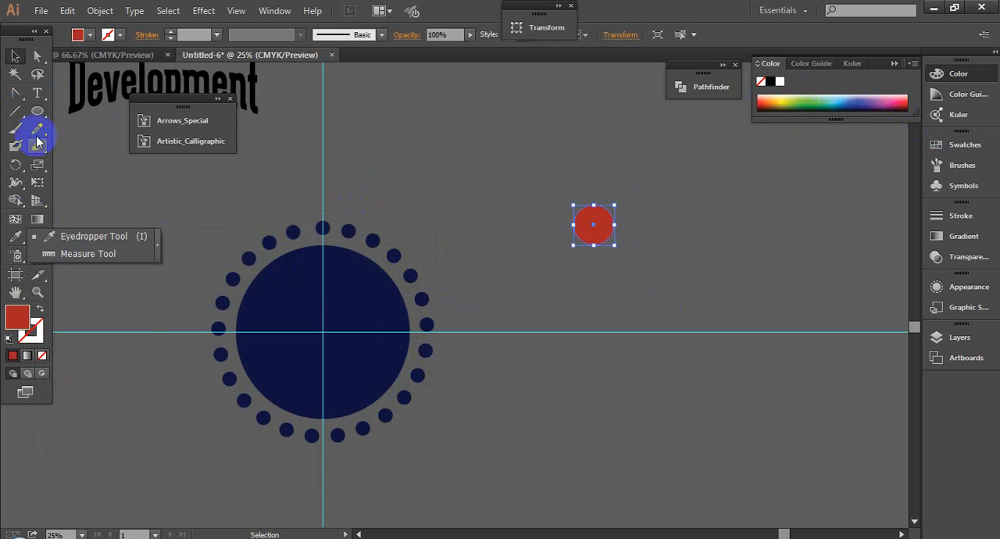
# - Draw a tall, very narrow vertical ellipse as a petal just above the red circle
pyautogui.click(37, 110)
pyautogui.click(79, 145)
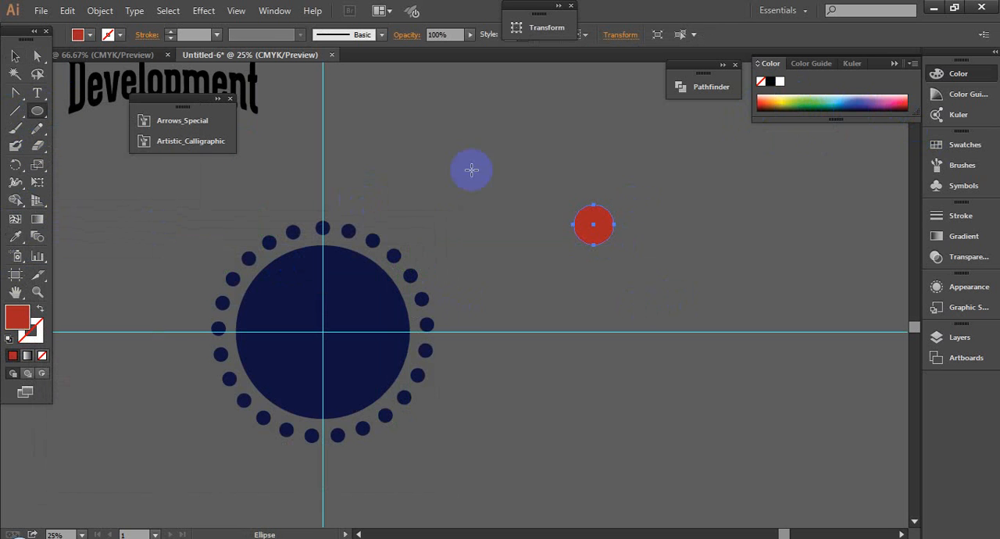
pyautogui.moveTo(585, 140); pyautogui.dragTo(589, 197)
pyautogui.click(15, 56)
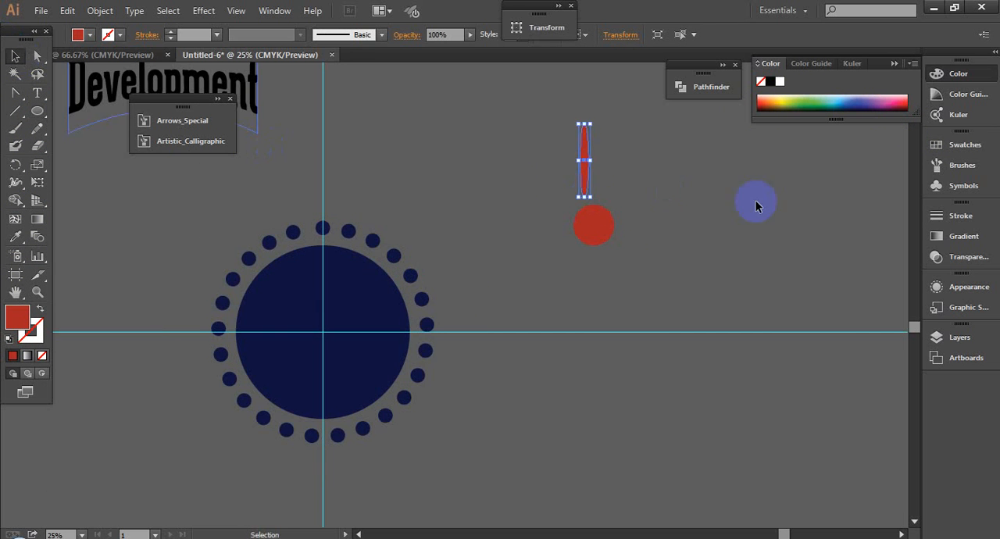
# - Move the narrow ellipse so it is roughly centered above the red circle with its lower tip touching the circle's top edge
pyautogui.moveTo(724, 317); pyautogui.dragTo(724, 317)
pyautogui.moveTo(309, 140); pyautogui.dragTo(512, 222)
pyautogui.click(512, 217)
pyautogui.click(338, 149)
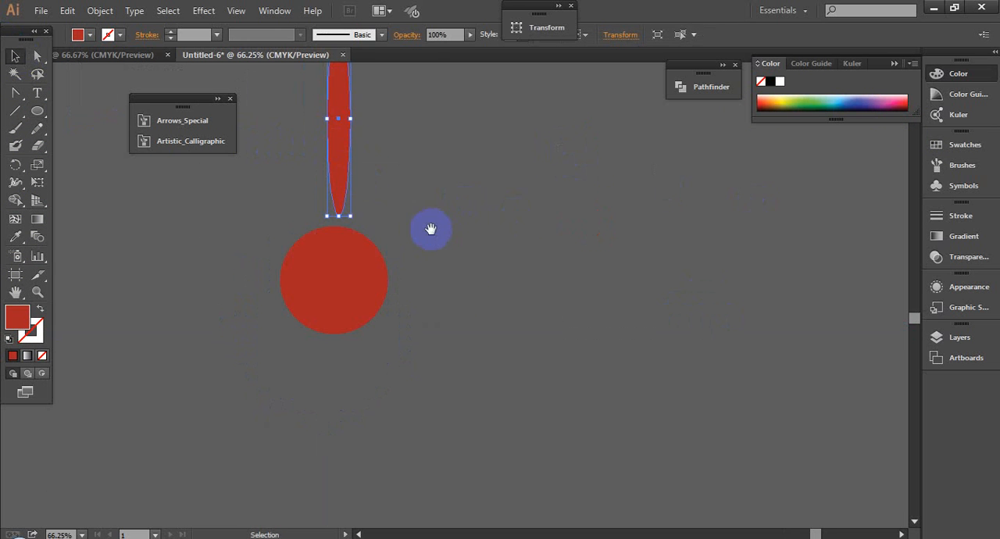
pyautogui.moveTo(431, 229); pyautogui.dragTo(525, 240)
pyautogui.click(447, 287)
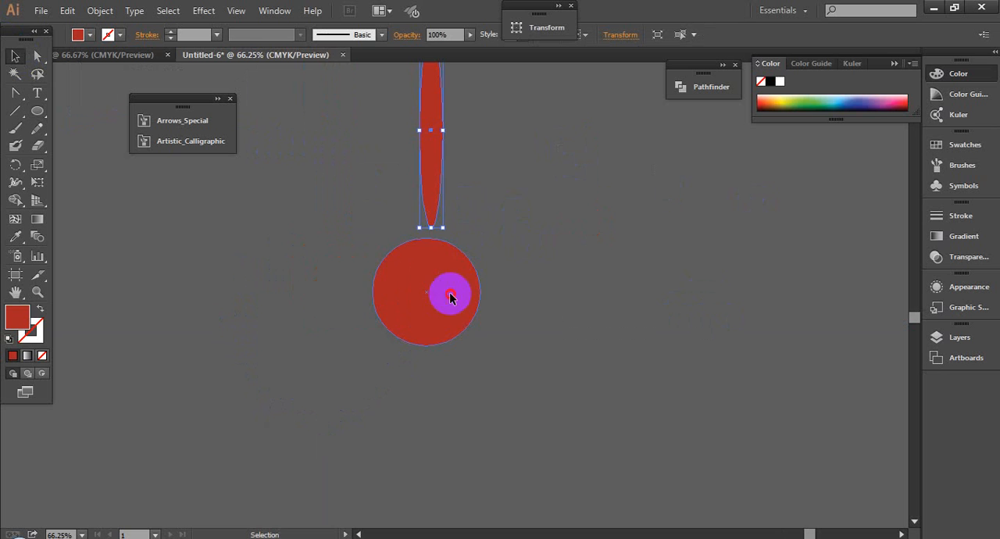
pyautogui.moveTo(432, 193); pyautogui.dragTo(424, 206)
pyautogui.click(426, 175)
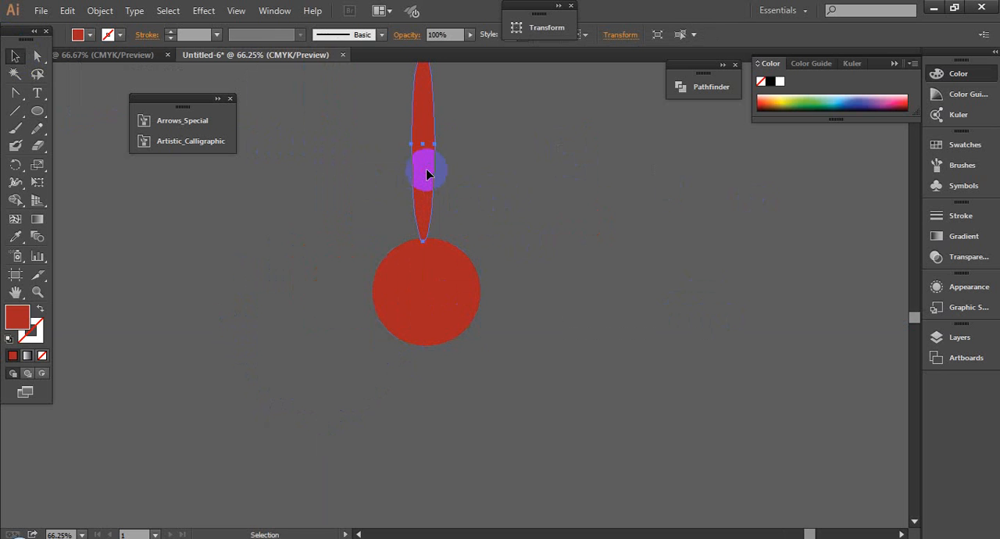
# - Give the narrow ellipse a white #ffffff stroke and an off-white #f4f4f4 fill, and deselect it
pyautogui.click(30, 328)
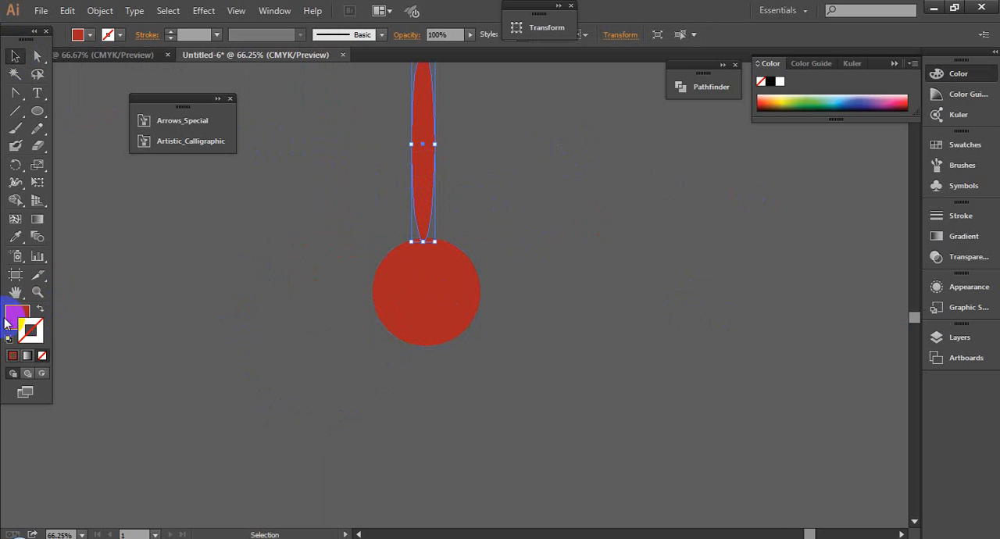
pyautogui.doubleClick(21, 322)
pyautogui.click(49, 264)
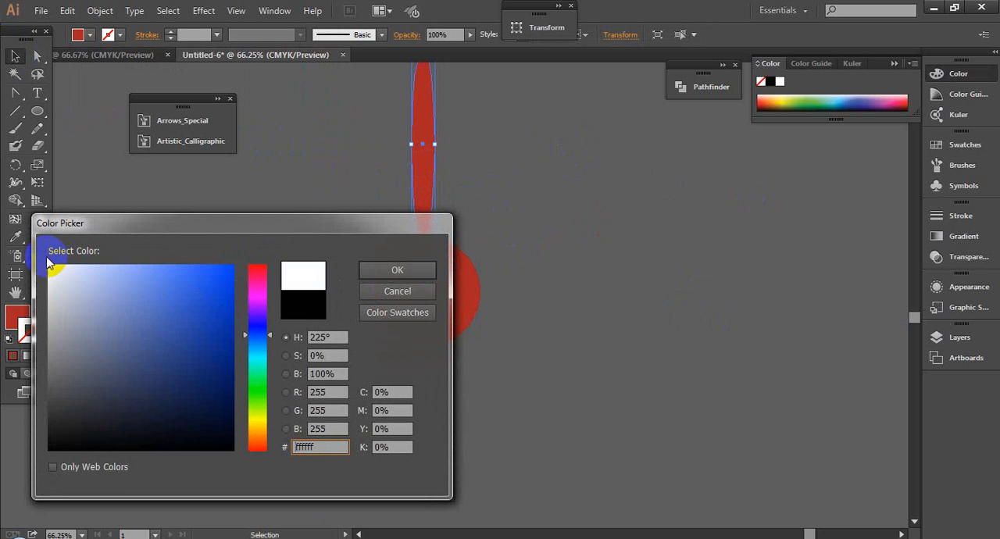
pyautogui.click(364, 268)
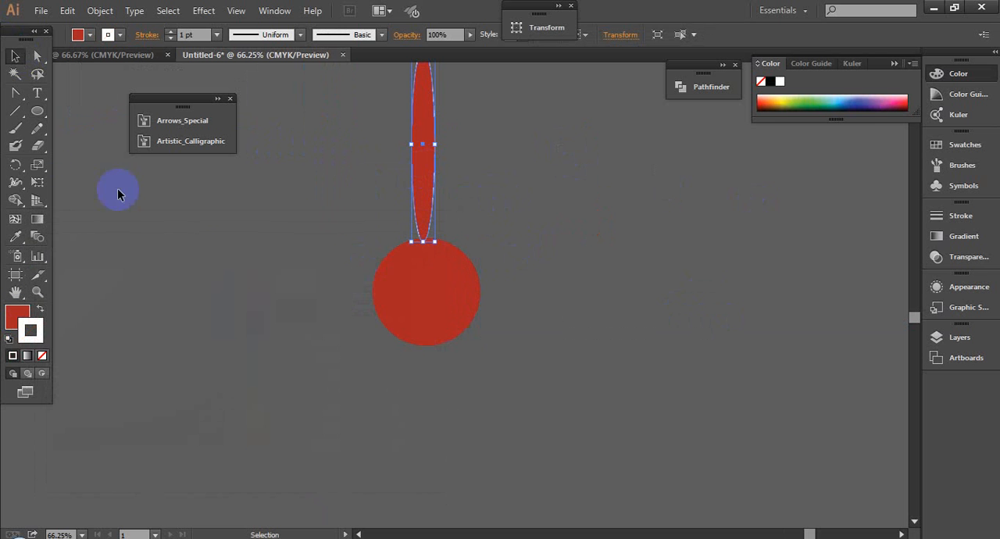
pyautogui.doubleClick(25, 313)
pyautogui.click(47, 270)
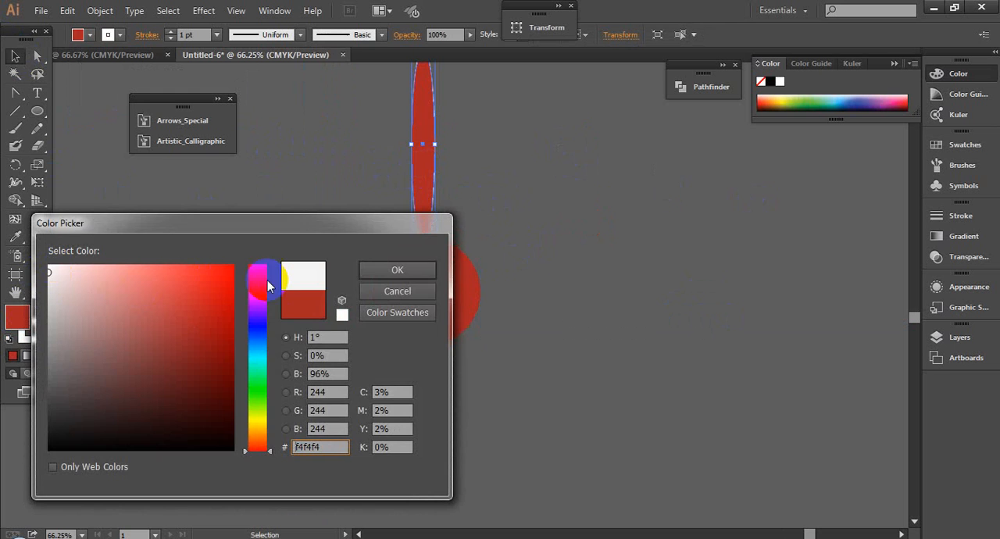
pyautogui.click(374, 270)
pyautogui.click(380, 193)
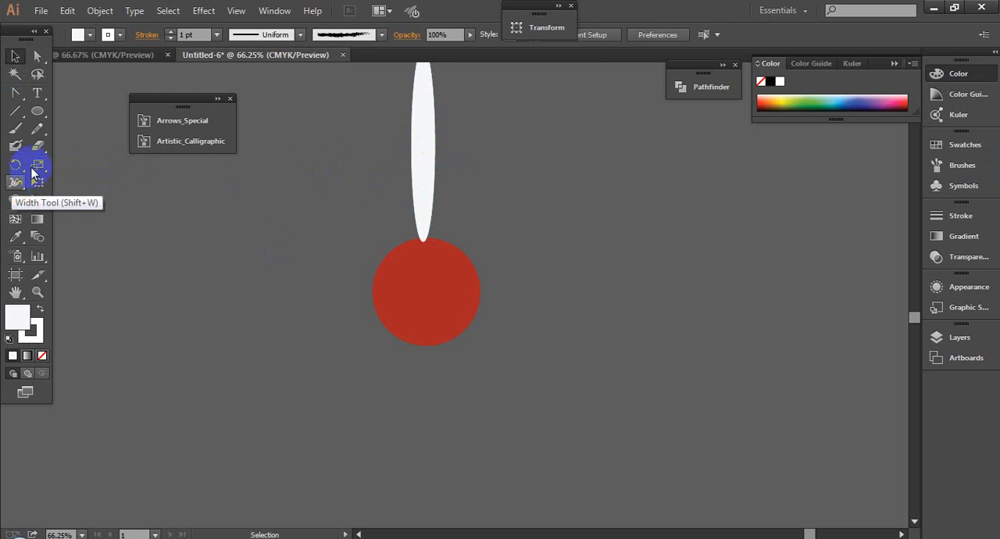
# - Rotate a copy of the white petal clockwise beside the original, using the red circle's center as the pivot
pyautogui.click(433, 162)
pyautogui.click(14, 164)
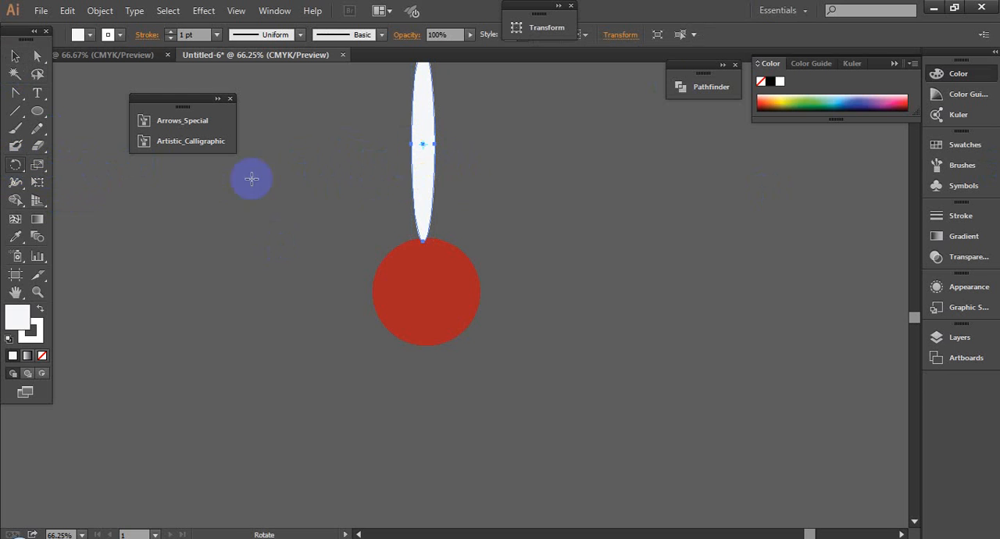
pyautogui.click(422, 158)
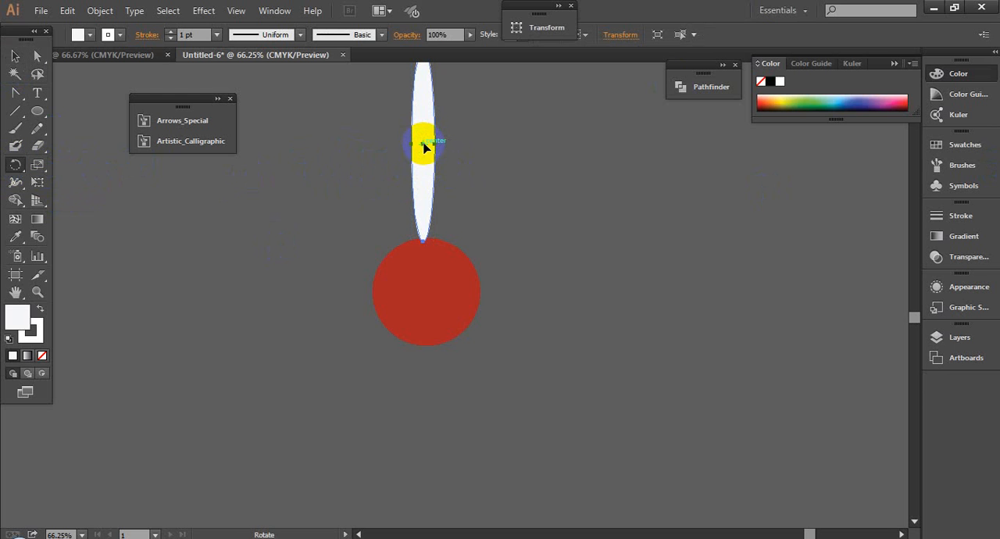
pyautogui.moveTo(422, 175); pyautogui.dragTo(424, 292)
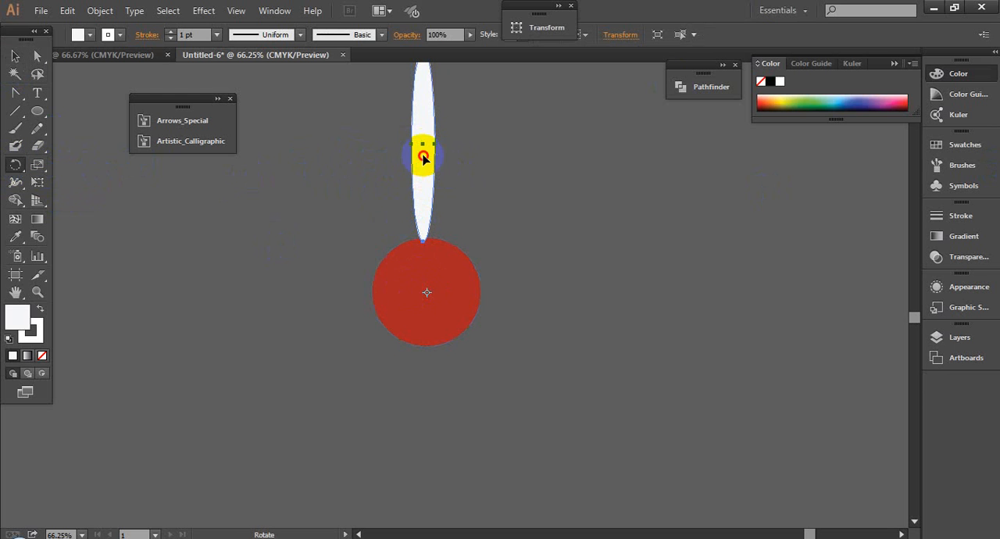
pyautogui.moveTo(423, 157); pyautogui.dragTo(484, 190)
# - Repeat the rotated petal copy around the red circle until the petals form a full flower
pyautogui.hotkey('ctrl', 'd')
pyautogui.hotkey('ctrl', 'd')
pyautogui.hotkey('ctrl', 'd')
pyautogui.hotkey('ctrl', 'd')
pyautogui.hotkey('ctrl', 'd')
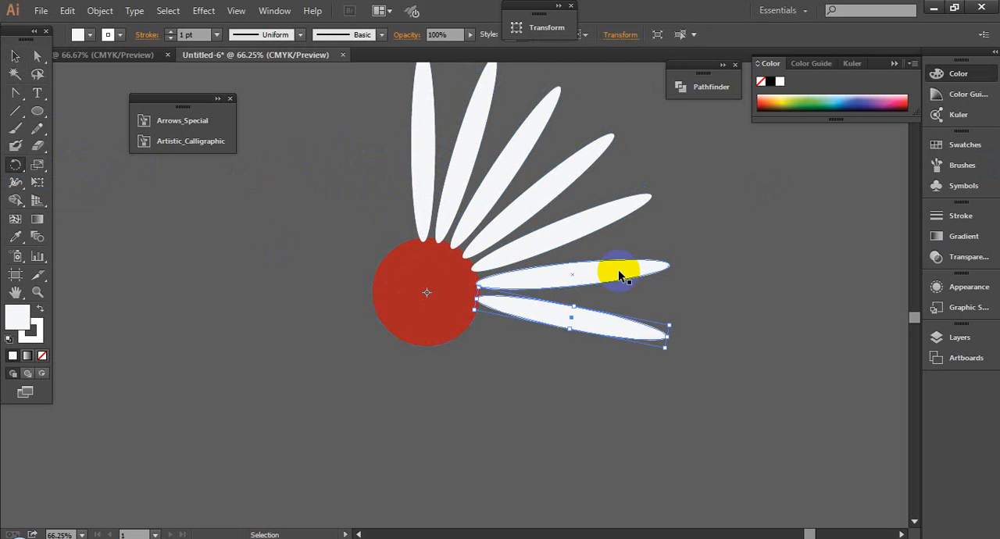
pyautogui.hotkey('ctrl', 'd')
pyautogui.hotkey('ctrl', 'd')
pyautogui.hotkey('ctrl', 'd')
pyautogui.hotkey('ctrl', 'd')
pyautogui.hotkey('ctrl', 'd')
pyautogui.hotkey('ctrl', 'd')
pyautogui.hotkey('ctrl', 'd')
pyautogui.hotkey('ctrl', 'd')
pyautogui.hotkey('ctrl', 'd')
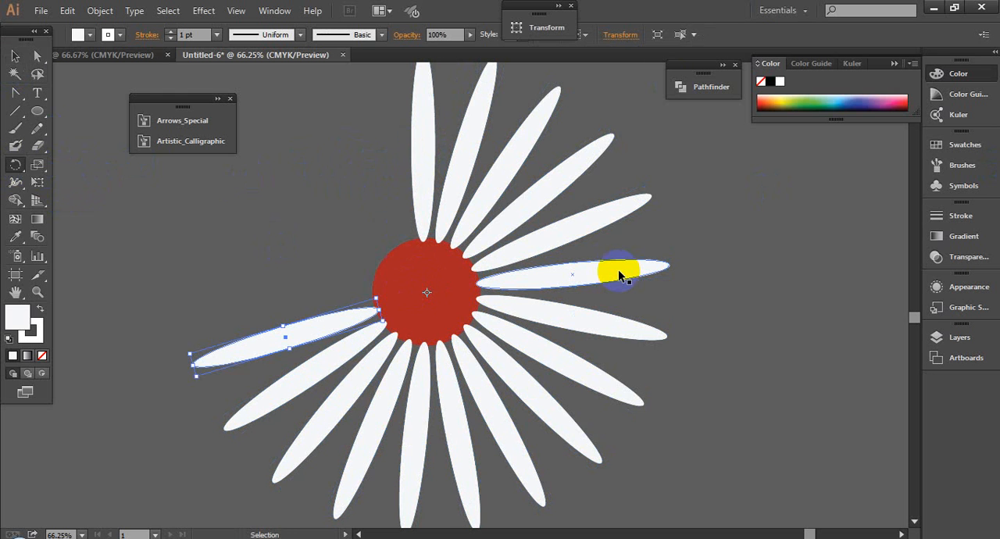
pyautogui.hotkey('ctrl', 'd')
pyautogui.hotkey('ctrl', 'd')
pyautogui.hotkey('ctrl', 'd')
pyautogui.hotkey('ctrl', 'd')
pyautogui.hotkey('ctrl', 'd')
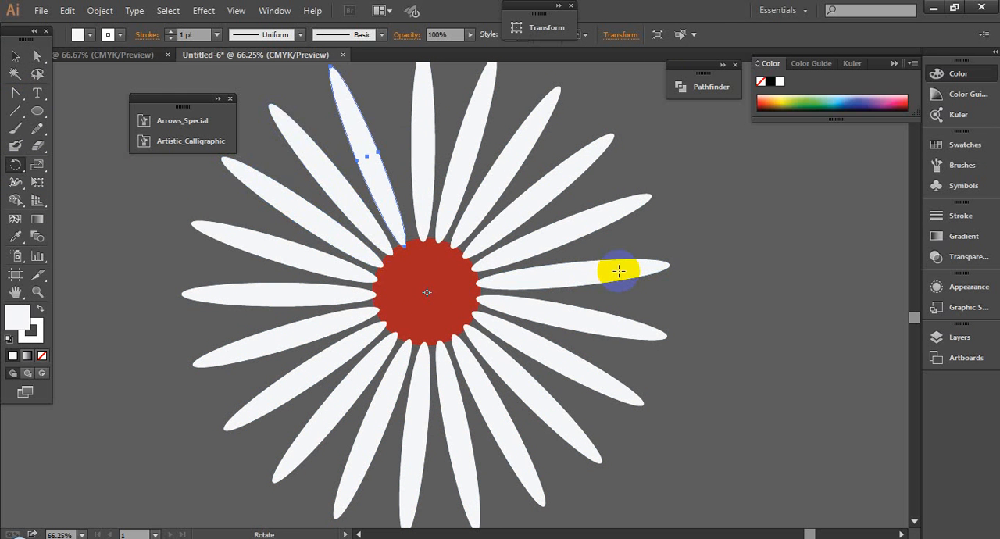
# - Bring the red center circle to the front of the petals and deselect it
pyautogui.click(17, 56)
pyautogui.hotkey('ctrl', '-')
pyautogui.hotkey('ctrl', '-')
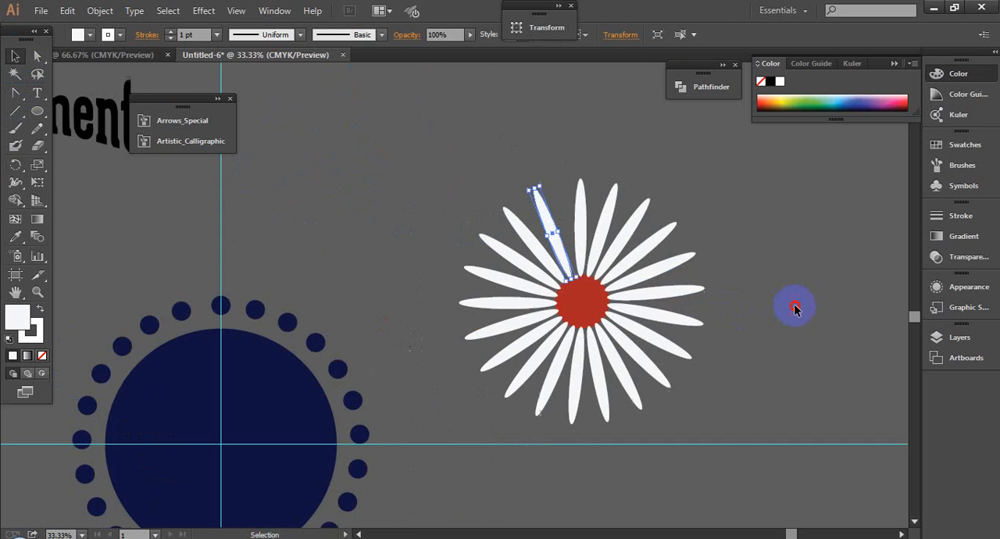
pyautogui.click(572, 310)
pyautogui.rightClick(573, 310)
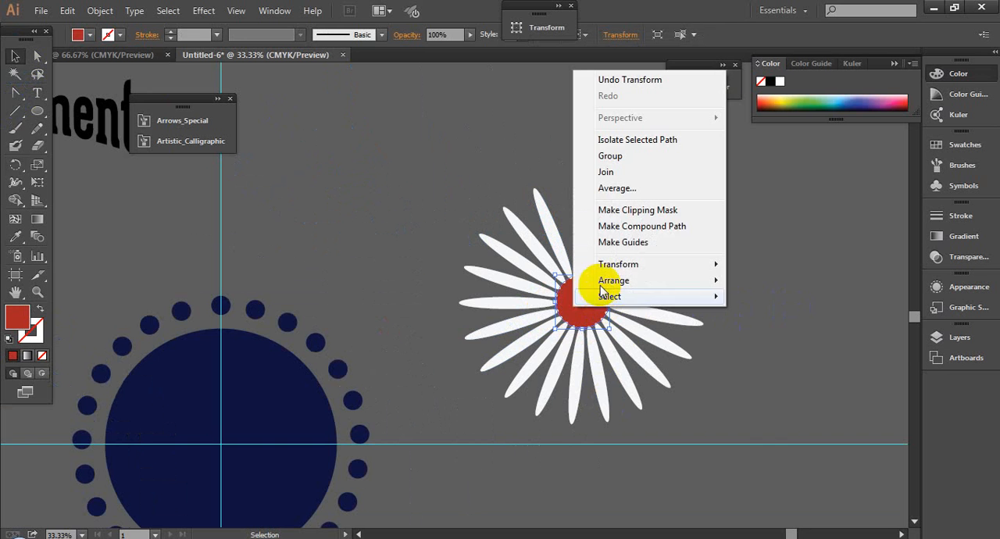
pyautogui.moveTo(691, 281)
pyautogui.click(767, 283)
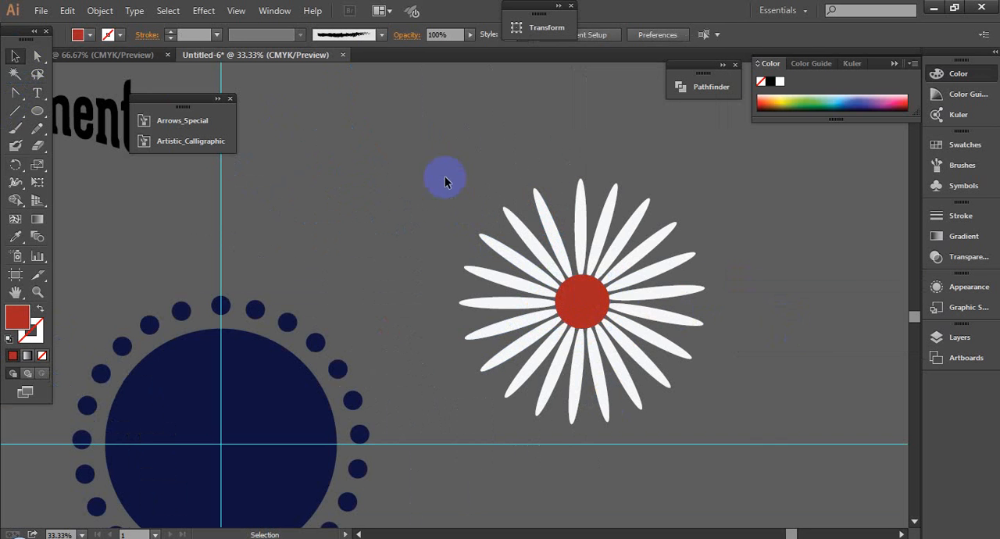
# - Select the whole flower, move it slightly up and to the left, and deselect it
pyautogui.moveTo(446, 179); pyautogui.dragTo(717, 377)
pyautogui.moveTo(744, 416); pyautogui.dragTo(755, 417)
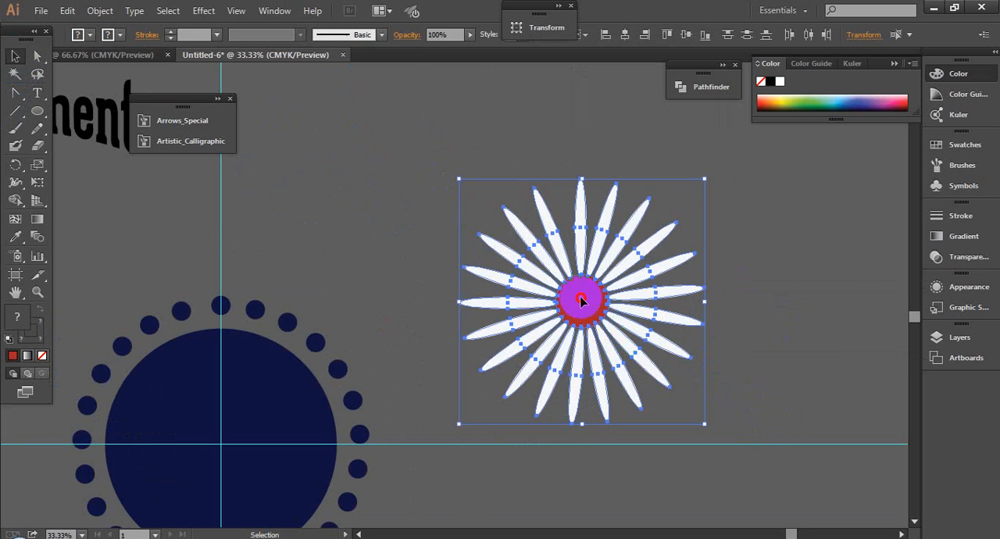
pyautogui.moveTo(582, 299); pyautogui.dragTo(557, 277)
pyautogui.click(709, 320)
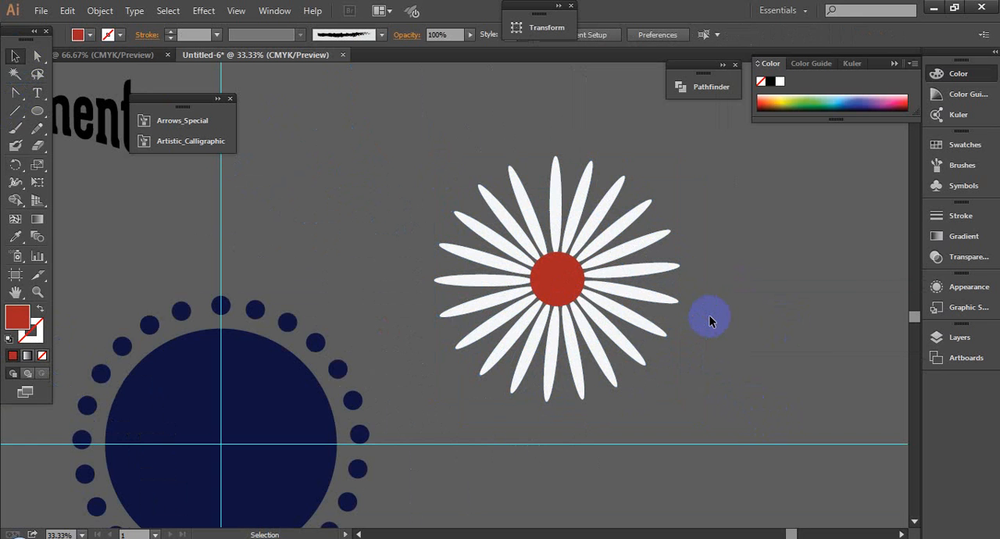
pyautogui.keyDown('ctrl'); pyautogui.keyDown('alt'); pyautogui.click(709, 320); pyautogui.keyUp('alt'); pyautogui.keyUp('ctrl')
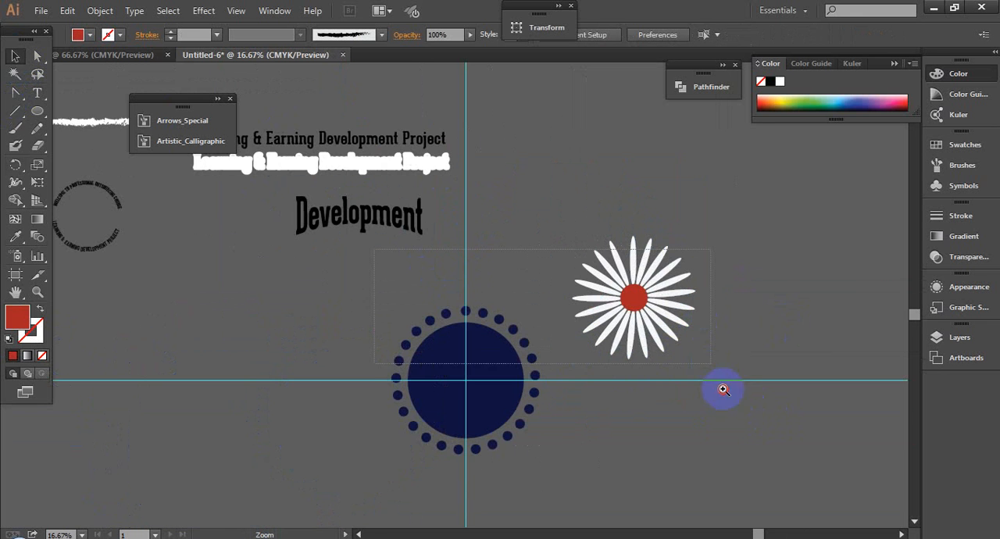
pyautogui.moveTo(723, 389); pyautogui.dragTo(738, 410)
pyautogui.moveTo(754, 346); pyautogui.dragTo(622, 355)
pyautogui.click(515, 225)
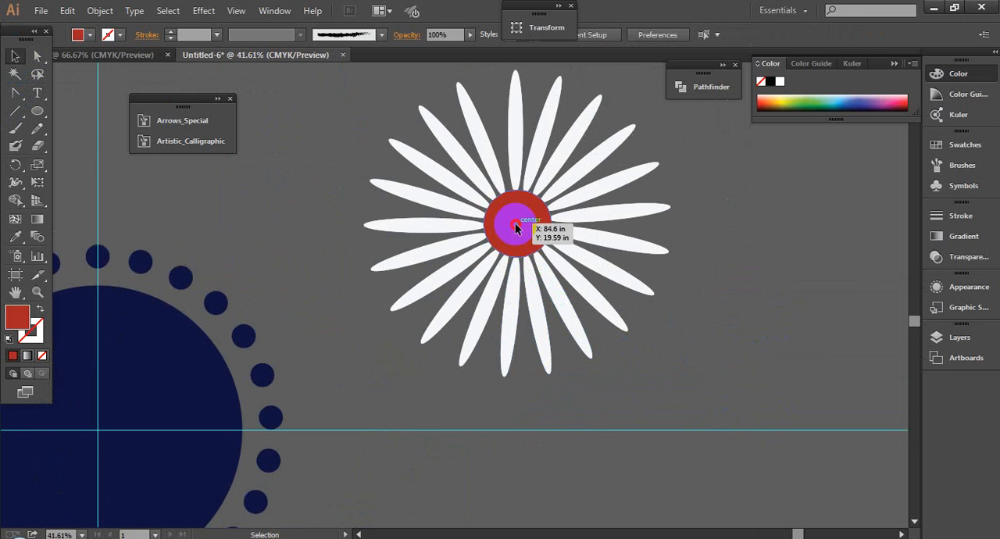
pyautogui.click(753, 341)
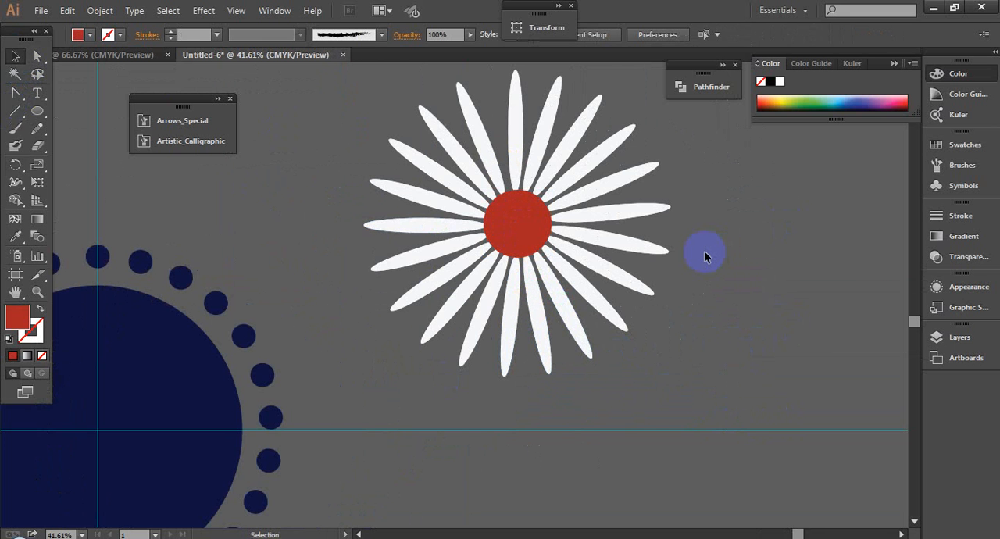
pyautogui.scroll(-2, 704, 250)
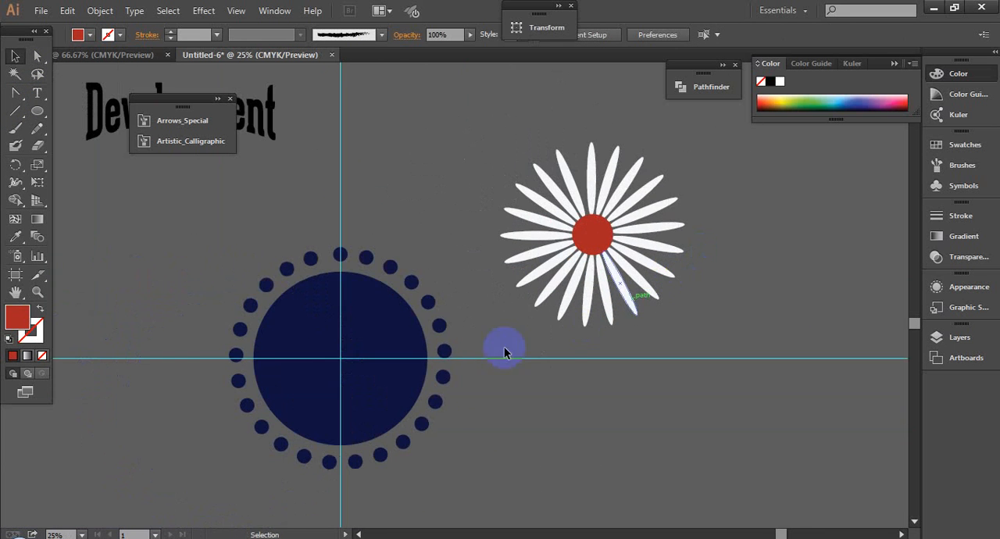
pyautogui.moveTo(538, 434); pyautogui.dragTo(576, 392)
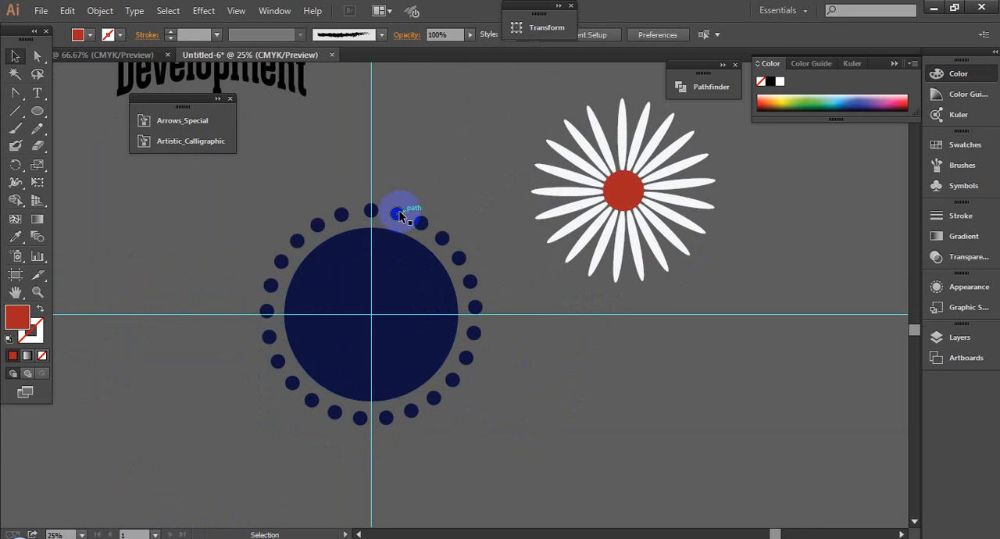
# - Switch to Chrome and examine the round badge designs in the image gallery of the Fiverr vintage retro logo gig
pyautogui.click(418, 330)
pyautogui.click(424, 271)
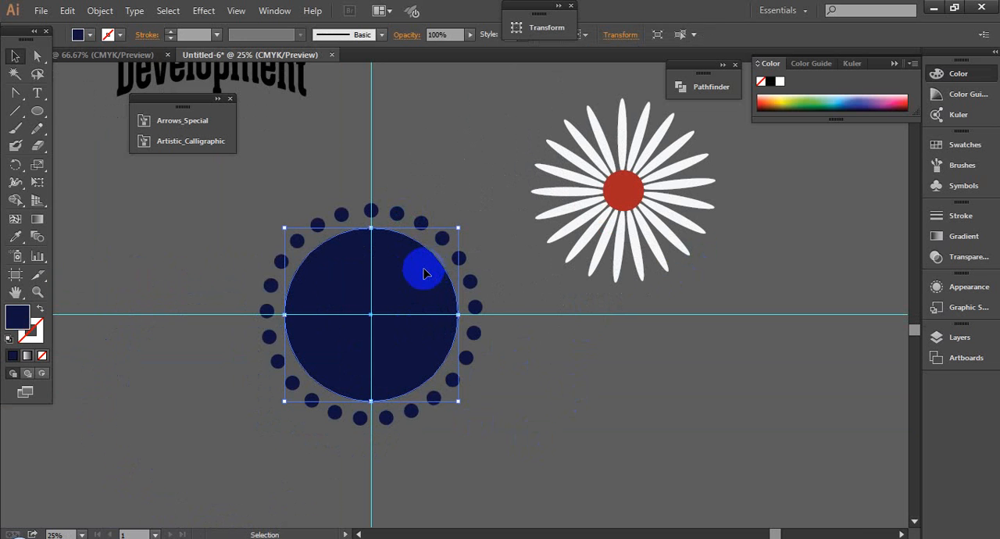
pyautogui.moveTo(188, 537)
pyautogui.click(108, 496)
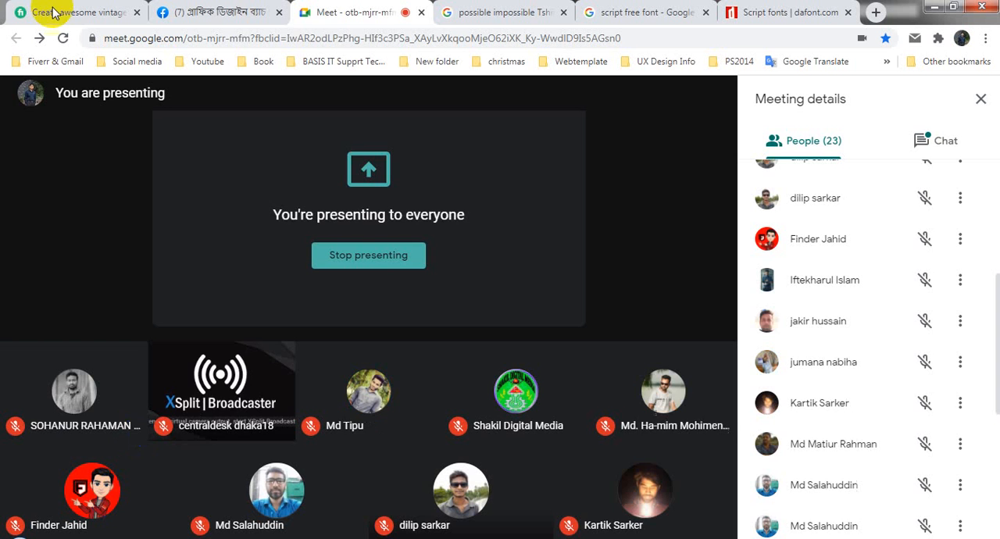
pyautogui.click(53, 11)
pyautogui.scroll(-7, 156, 361)
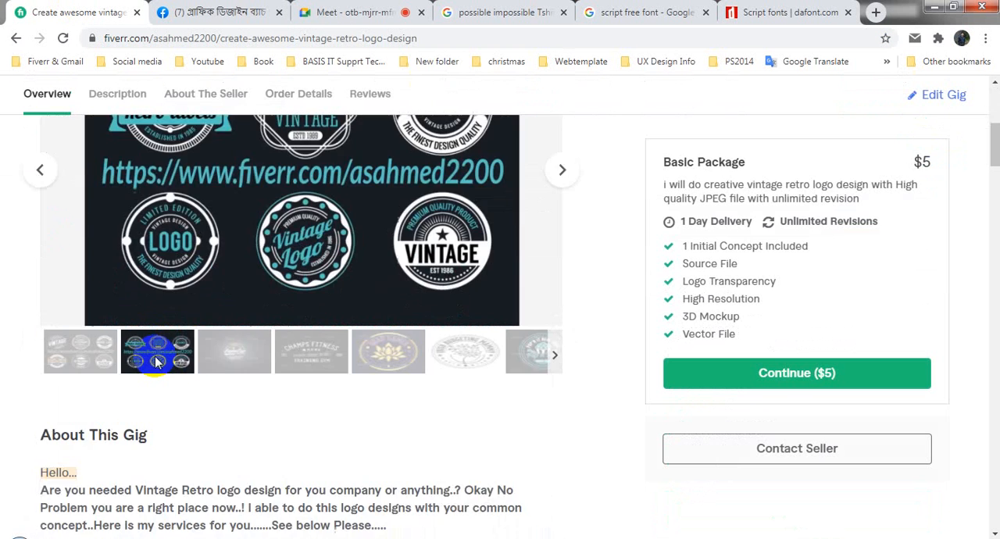
pyautogui.scroll(-2, 156, 362)
pyautogui.click(89, 223)
pyautogui.scroll(4, 514, 409)
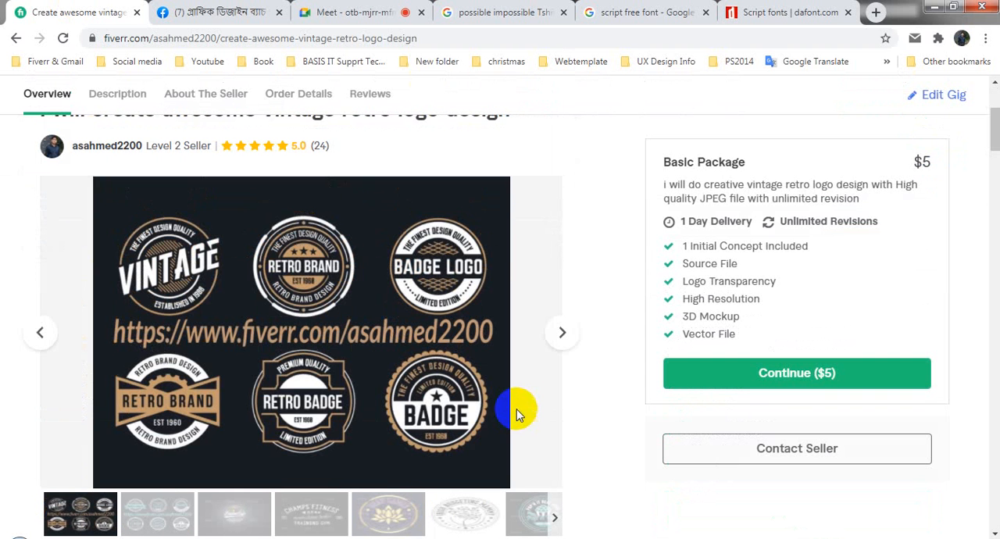
pyautogui.moveTo(223, 328)
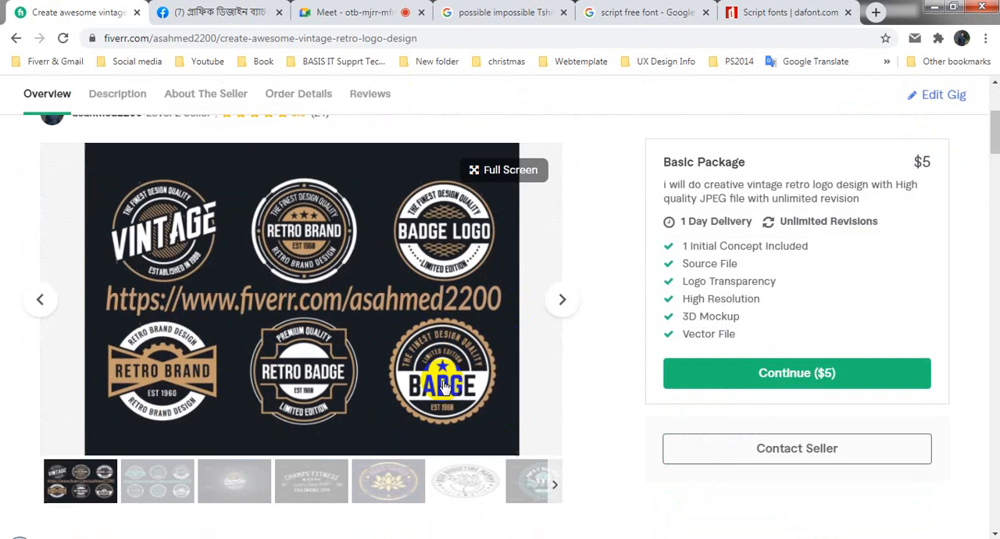
# - Look through the gig description and the T-shirt design image results in the browser, and return to Illustrator
pyautogui.scroll(-3, 422, 383)
pyautogui.scroll(-5, 446, 381)
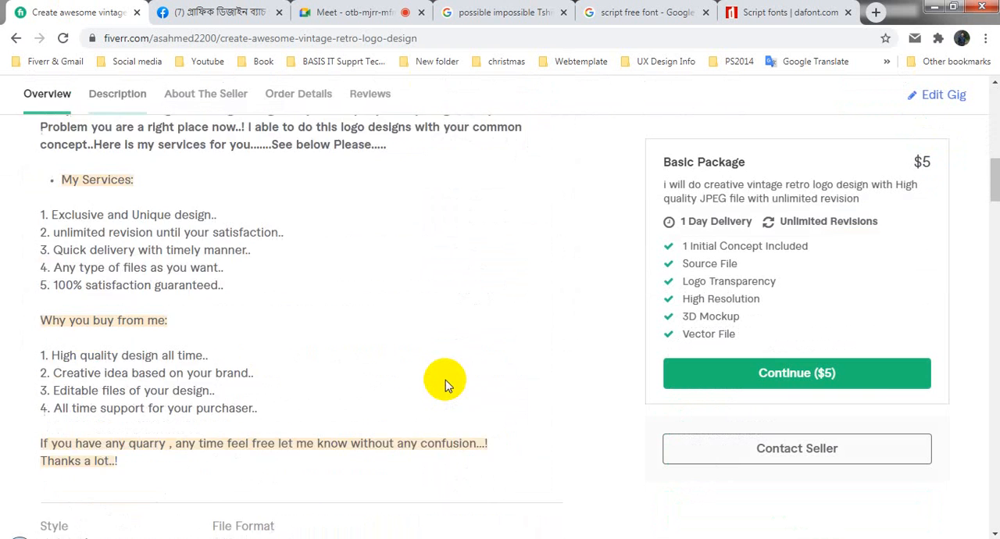
pyautogui.click(496, 10)
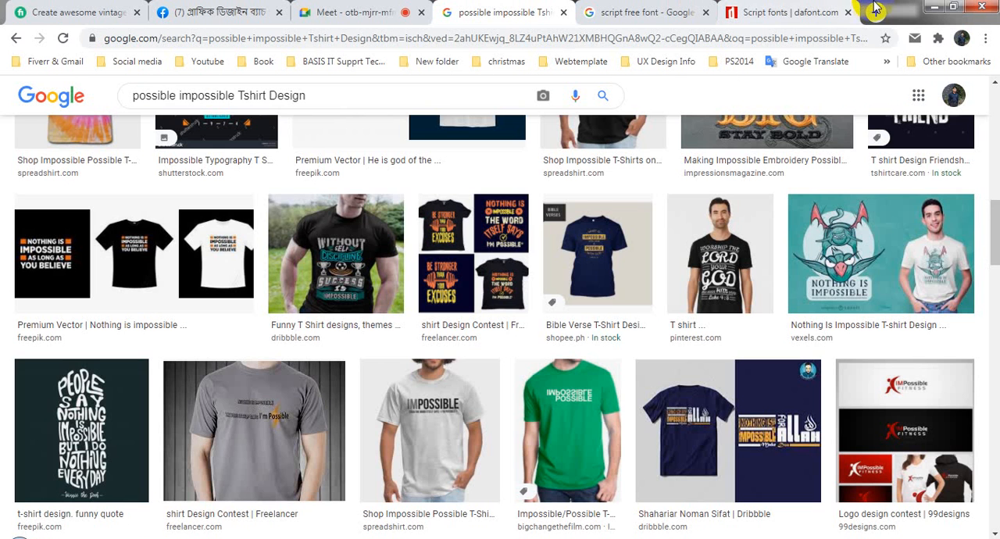
pyautogui.click(932, 8)
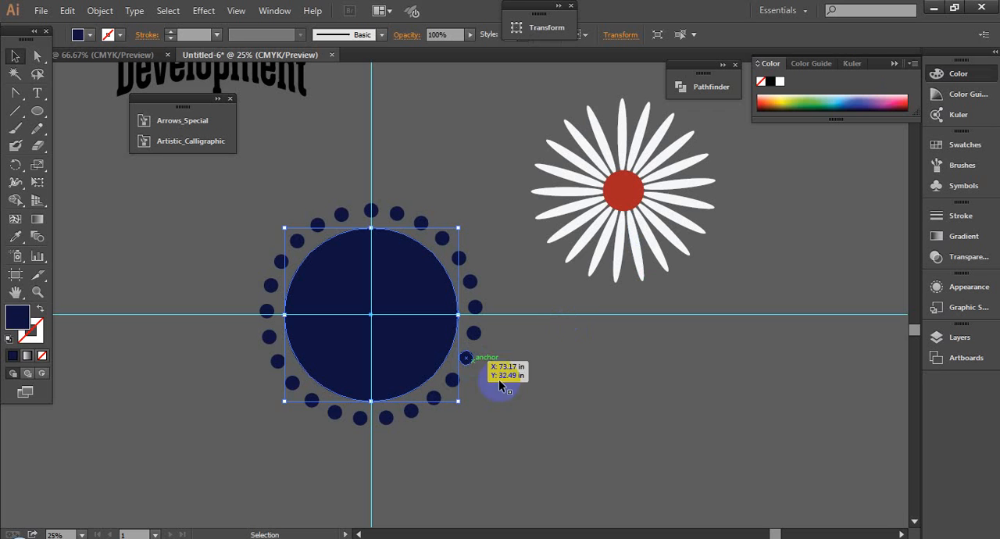
# - Select the large blue circle and one surrounding dot individually to check them as separate objects, clearing the selection each time
pyautogui.click(587, 420)
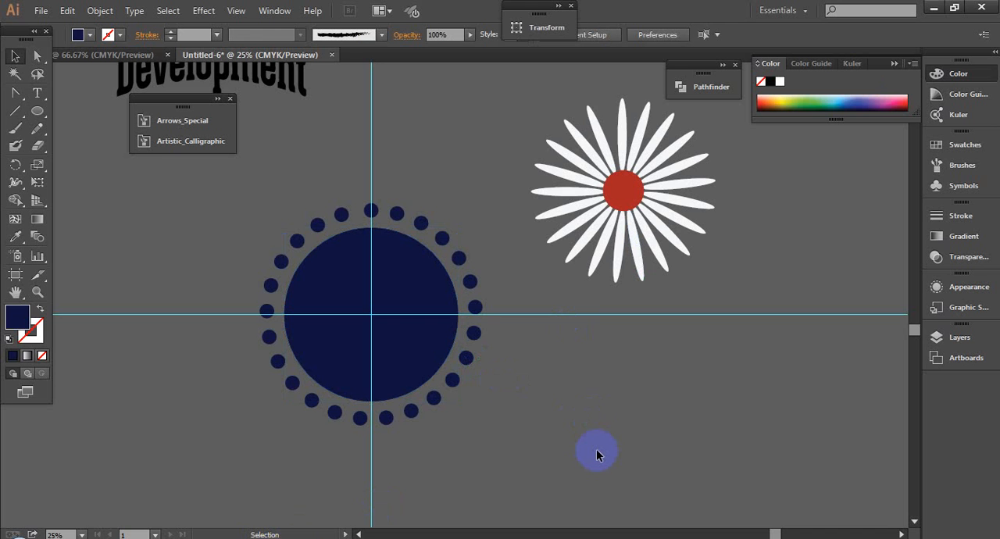
pyautogui.click(401, 330)
pyautogui.click(557, 312)
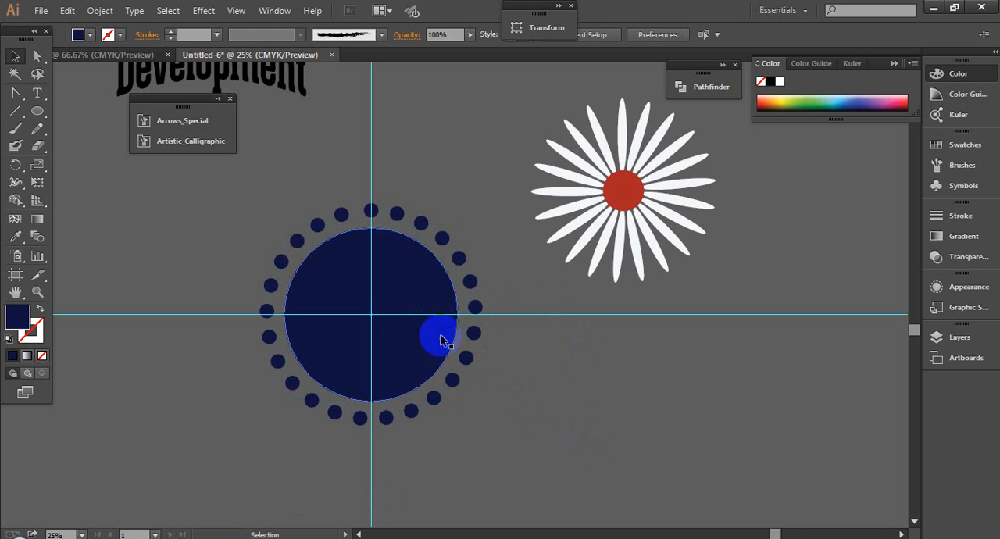
pyautogui.click(443, 237)
pyautogui.click(560, 351)
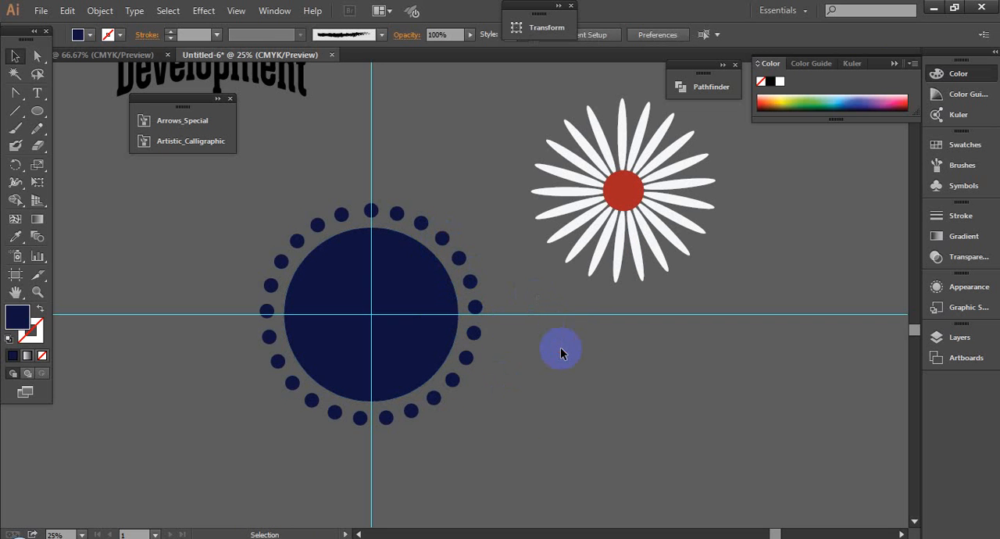
# - Group the large blue circle with its ring of dots and move the badge slightly down and to the right
pyautogui.moveTo(501, 486); pyautogui.dragTo(500, 482)
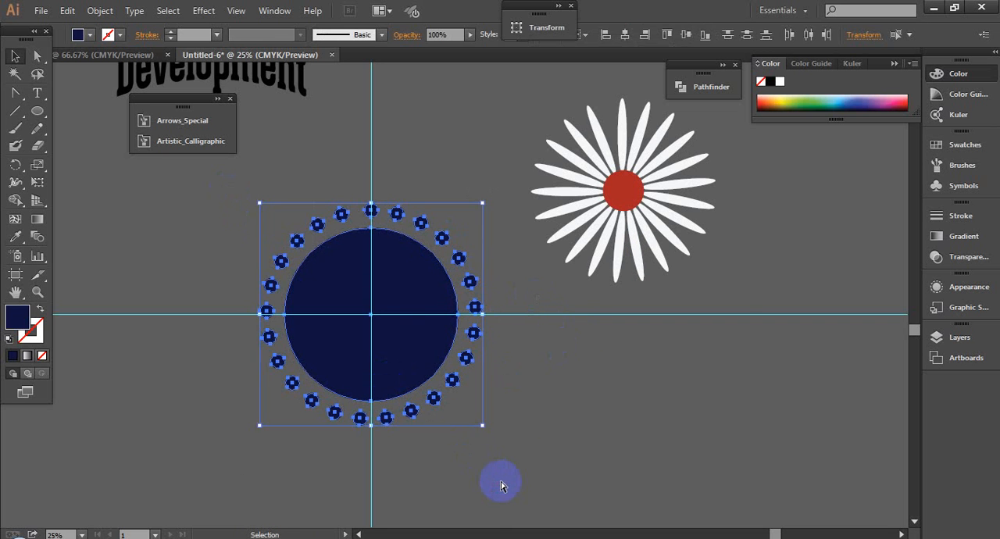
pyautogui.moveTo(429, 320); pyautogui.dragTo(446, 363)
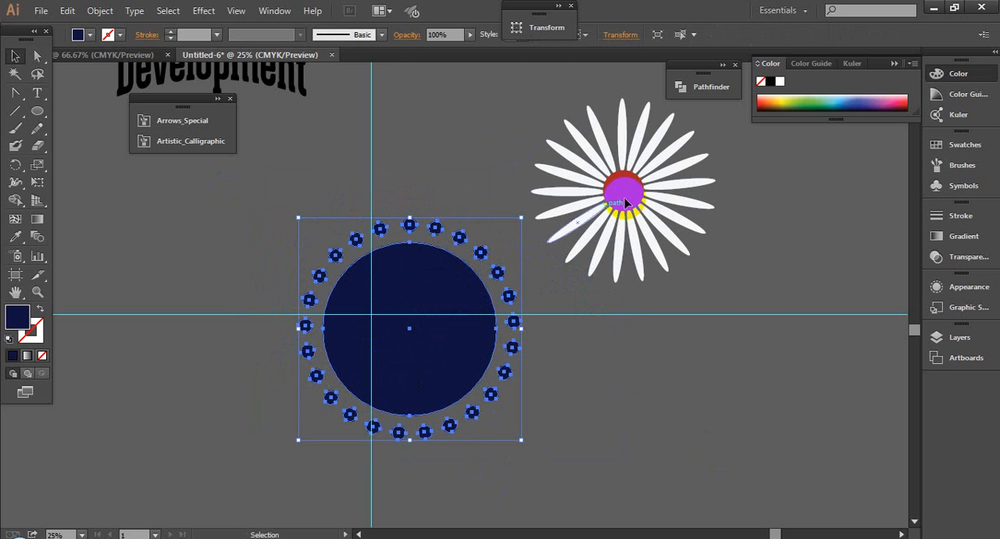
# - Group all the white petals with the red center circle and deselect the flower
pyautogui.click(622, 190)
pyautogui.moveTo(755, 279); pyautogui.dragTo(755, 280)
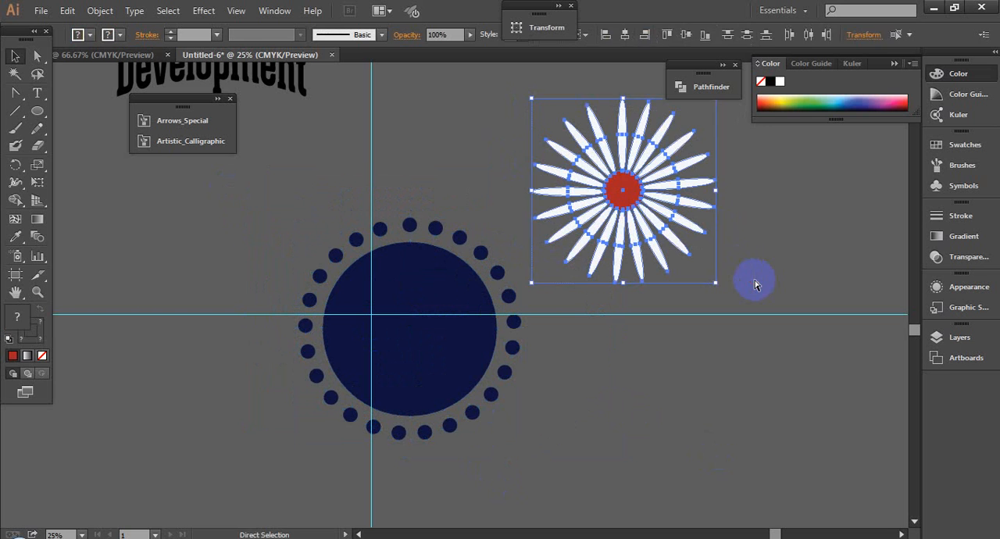
pyautogui.hotkey('ctrl', 'g')
pyautogui.click(728, 261)
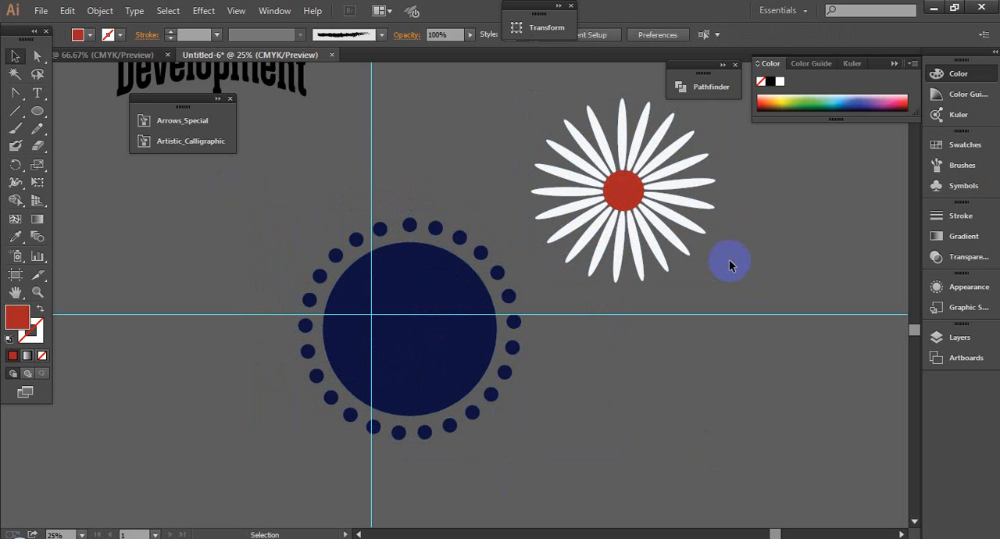
# - Move the grouped flower a little to the left, place the grouped dotted badge below it, and deselect
pyautogui.moveTo(424, 283); pyautogui.dragTo(461, 398)
pyautogui.moveTo(623, 189); pyautogui.dragTo(568, 350)
pyautogui.moveTo(568, 349); pyautogui.dragTo(584, 186)
pyautogui.click(390, 305)
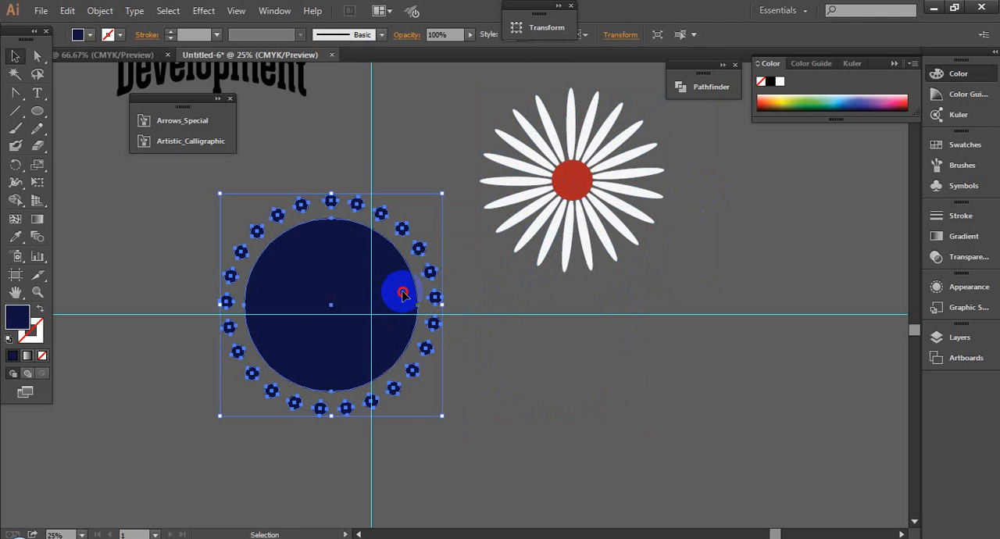
pyautogui.moveTo(402, 294); pyautogui.dragTo(559, 414)
pyautogui.scroll(-2, 635, 411)
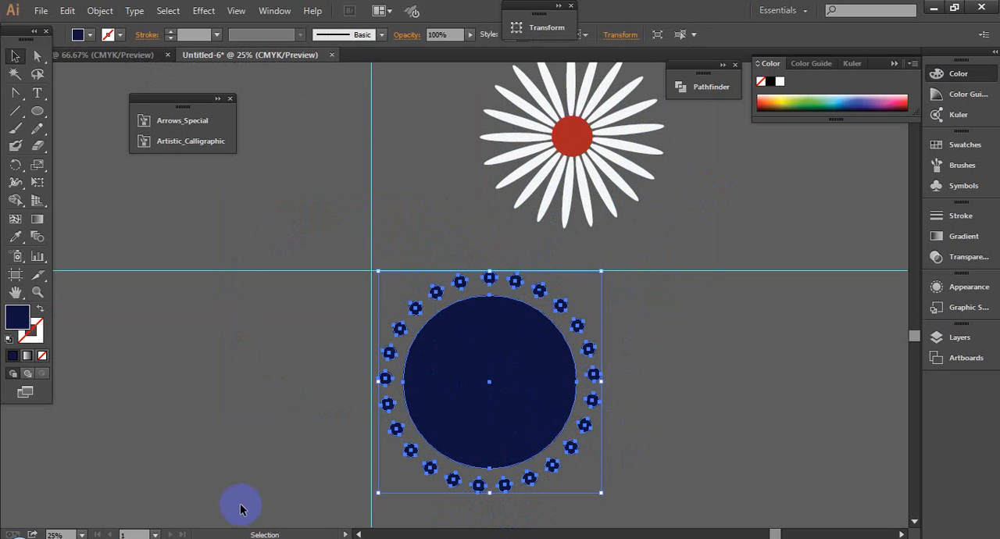
pyautogui.click(709, 386)
pyautogui.press('space')
pyautogui.moveTo(709, 423); pyautogui.dragTo(695, 408)
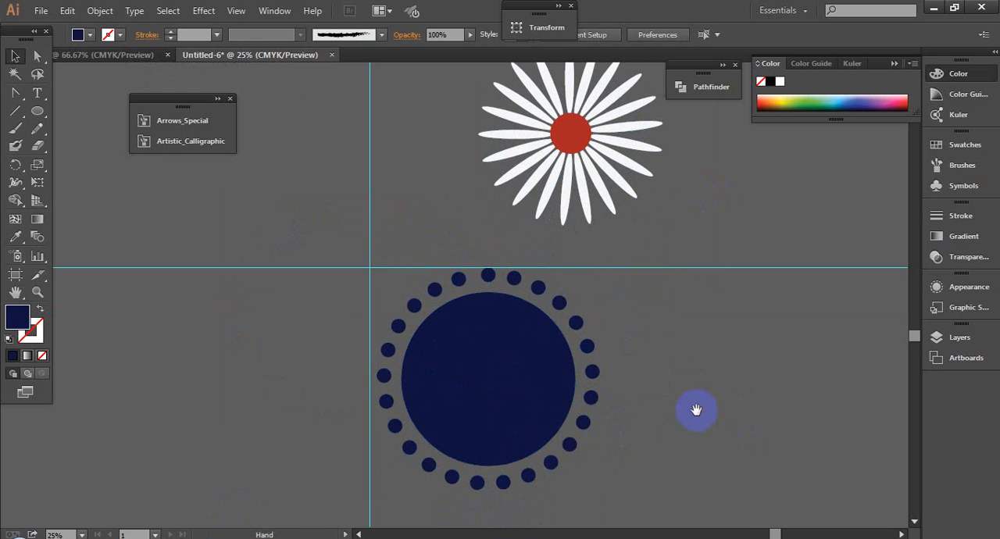
# - Move the grouped badge around below the flower to show it moves as one object, and deselect it
pyautogui.click(499, 350)
pyautogui.moveTo(499, 352); pyautogui.dragTo(498, 362)
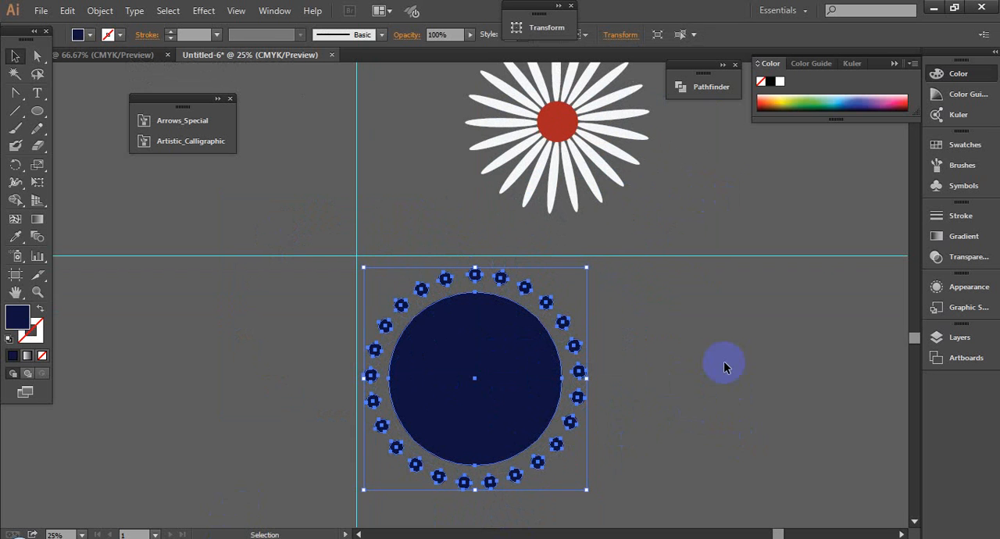
pyautogui.moveTo(453, 378); pyautogui.dragTo(500, 383)
pyautogui.moveTo(636, 388)
pyautogui.mouseDown()
pyautogui.moveTo(576, 386)
pyautogui.moveTo(625, 388)
pyautogui.mouseUp()
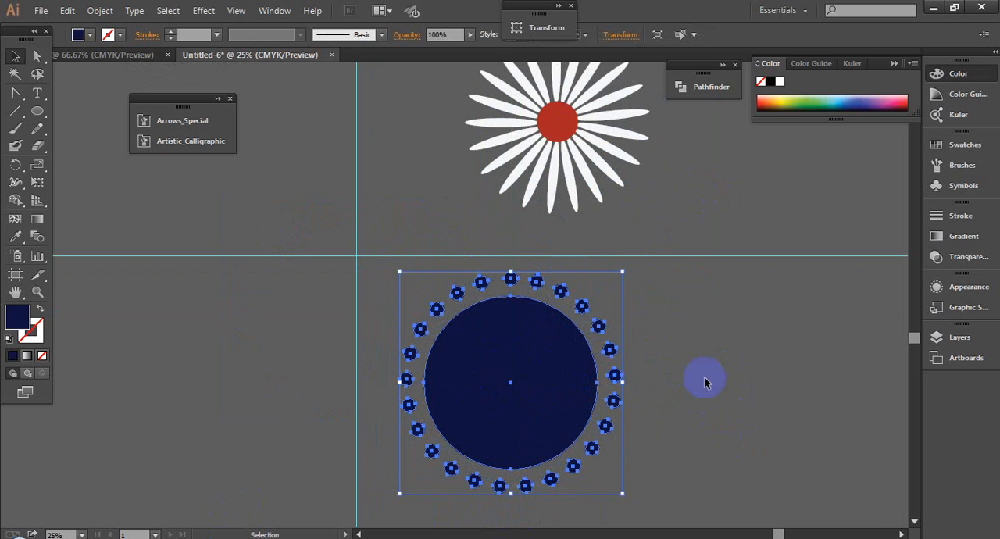
pyautogui.moveTo(565, 352); pyautogui.dragTo(497, 354)
pyautogui.click(642, 331)
pyautogui.click(613, 385)
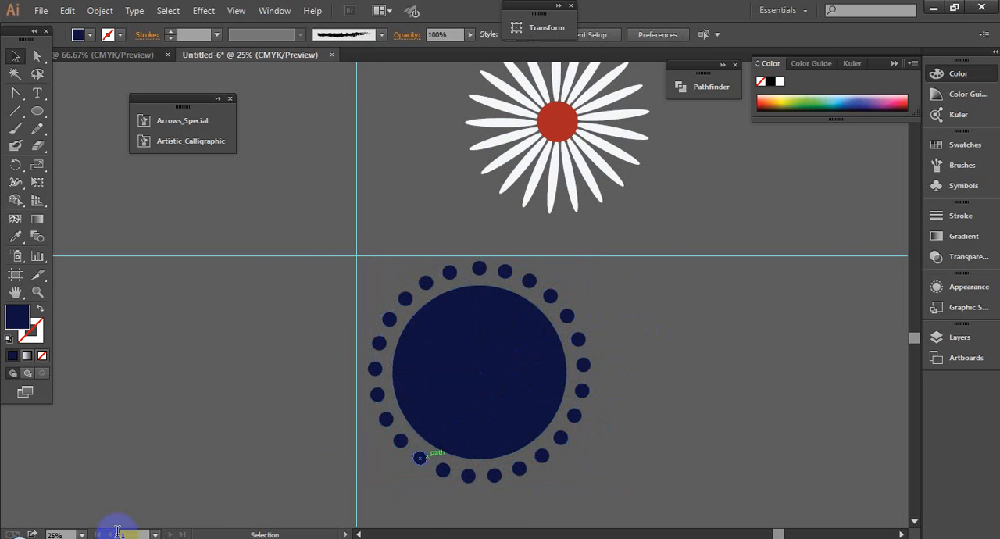
# - Switch to the Google Meet page in Chrome, respond to the meeting pop-up, and return to Illustrator
pyautogui.click(164, 538)
pyautogui.click(138, 483)
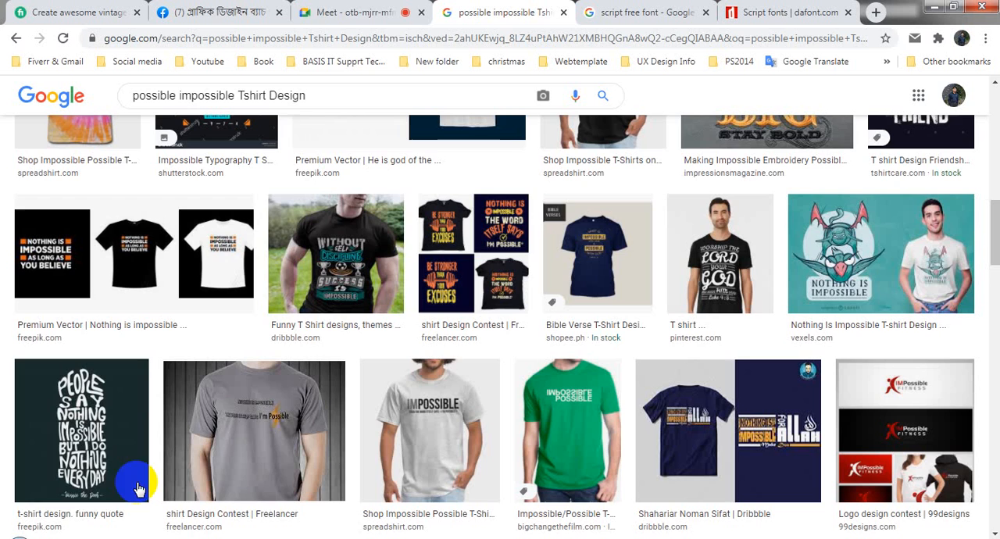
pyautogui.click(347, 11)
pyautogui.click(651, 165)
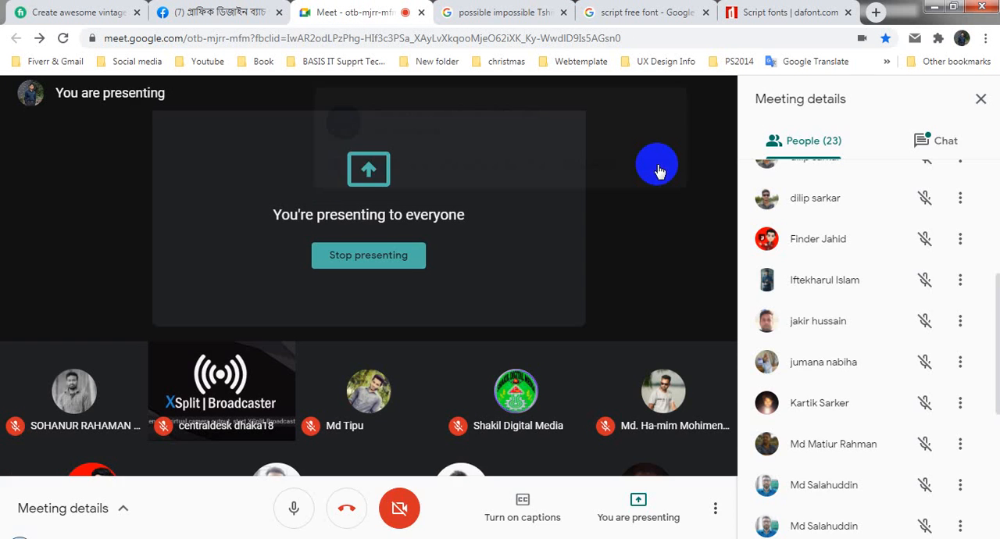
pyautogui.click(934, 8)
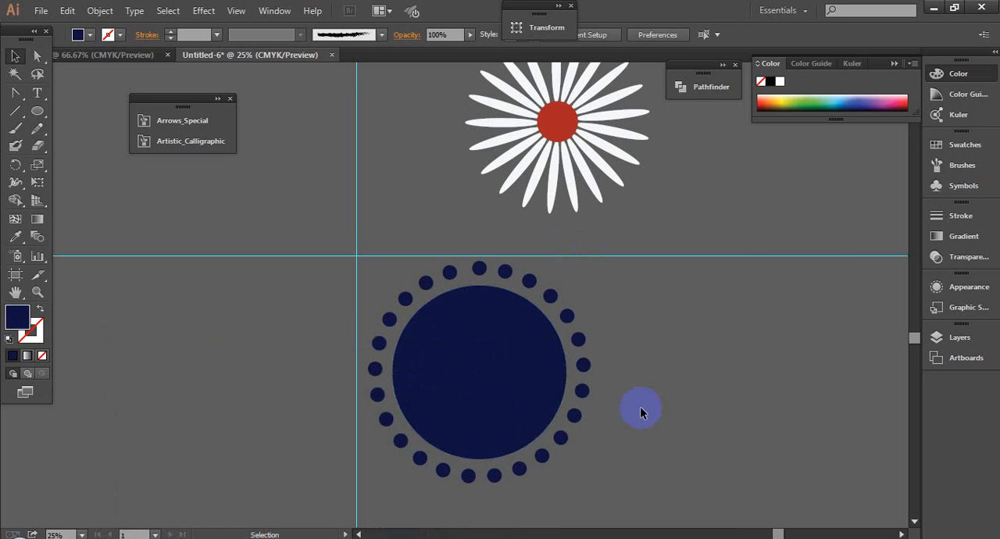
# - Select the grouped dotted badge below the flower
pyautogui.click(466, 378)
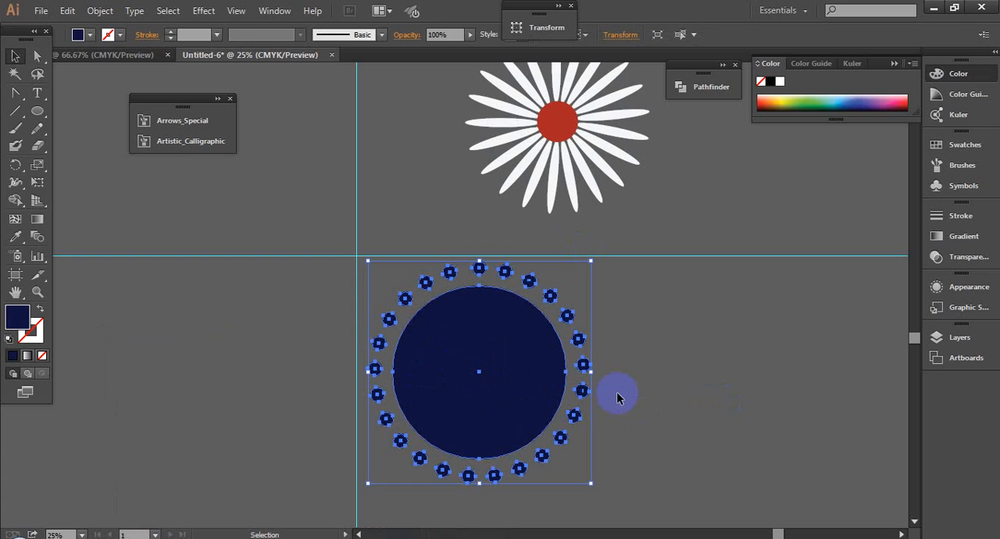